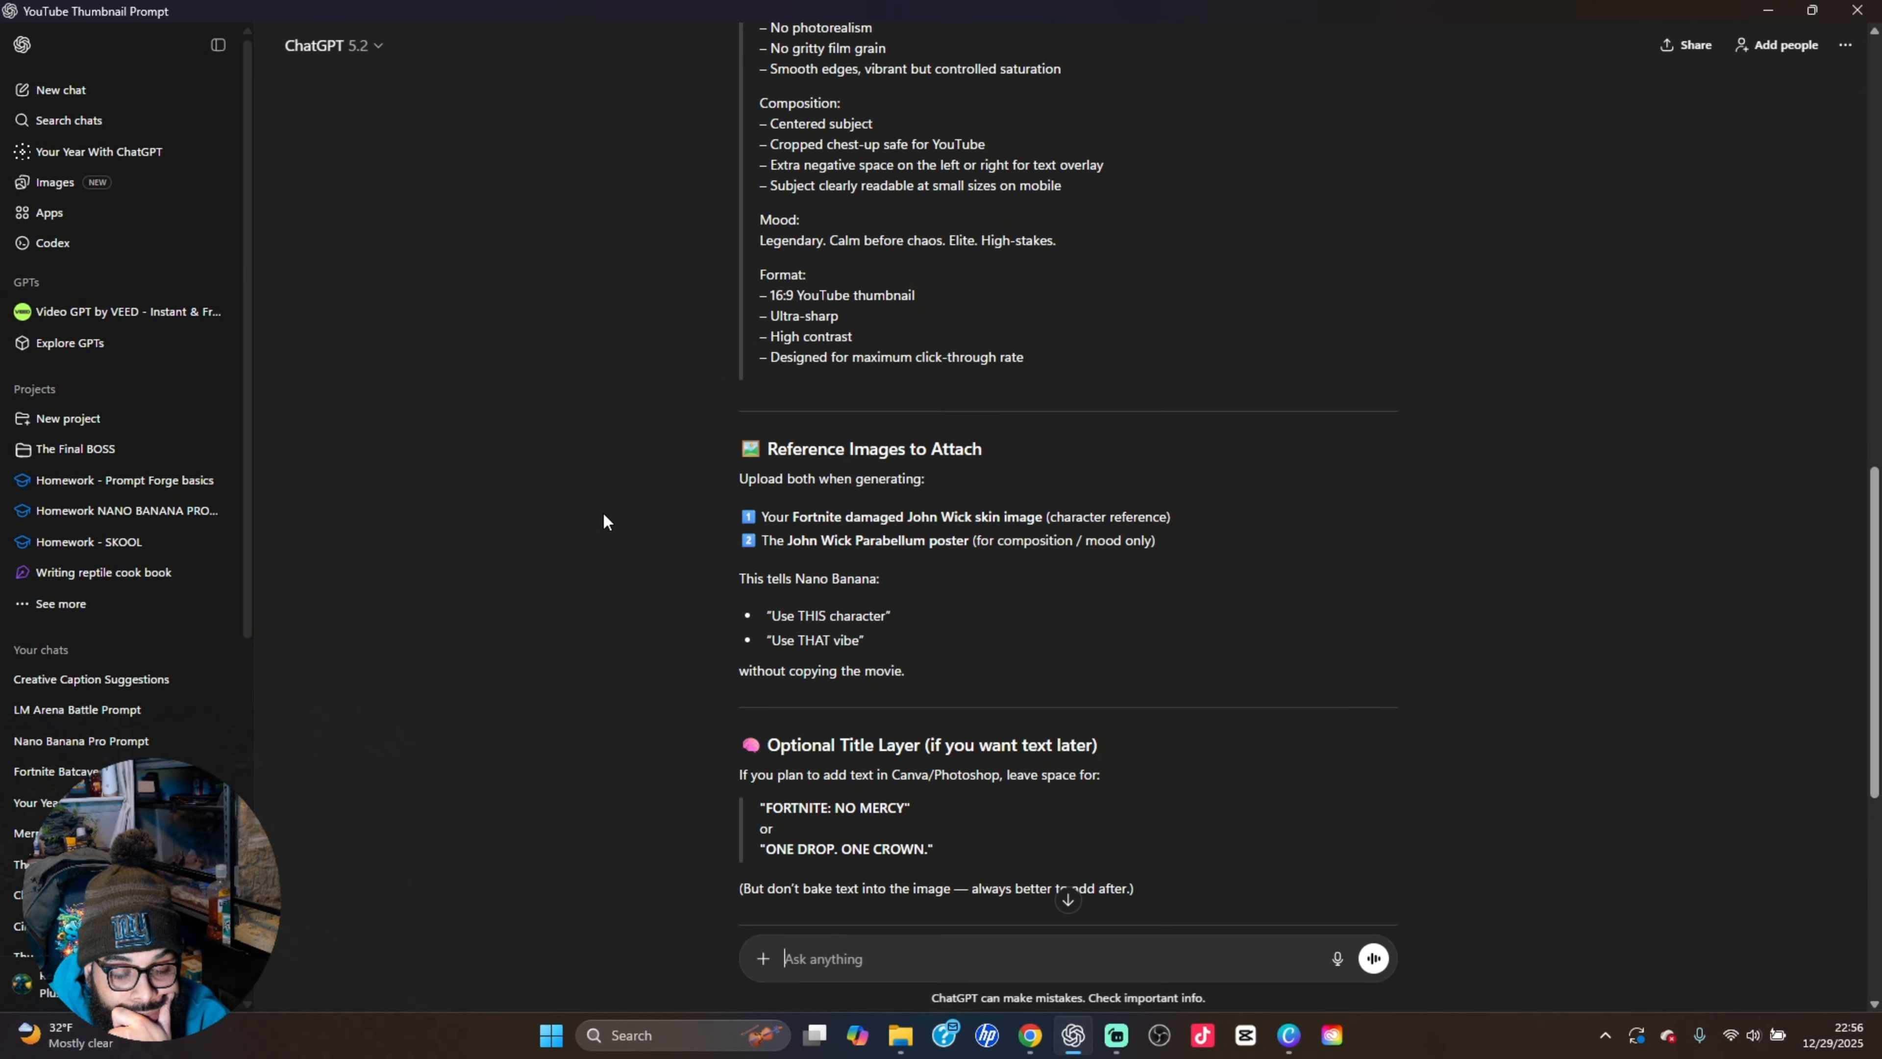
# Read through the generated thumbnail prompt reply, covering the format notes, reference images to attach, optional title layer and expected result
pyautogui.scroll(-3, 603, 514)
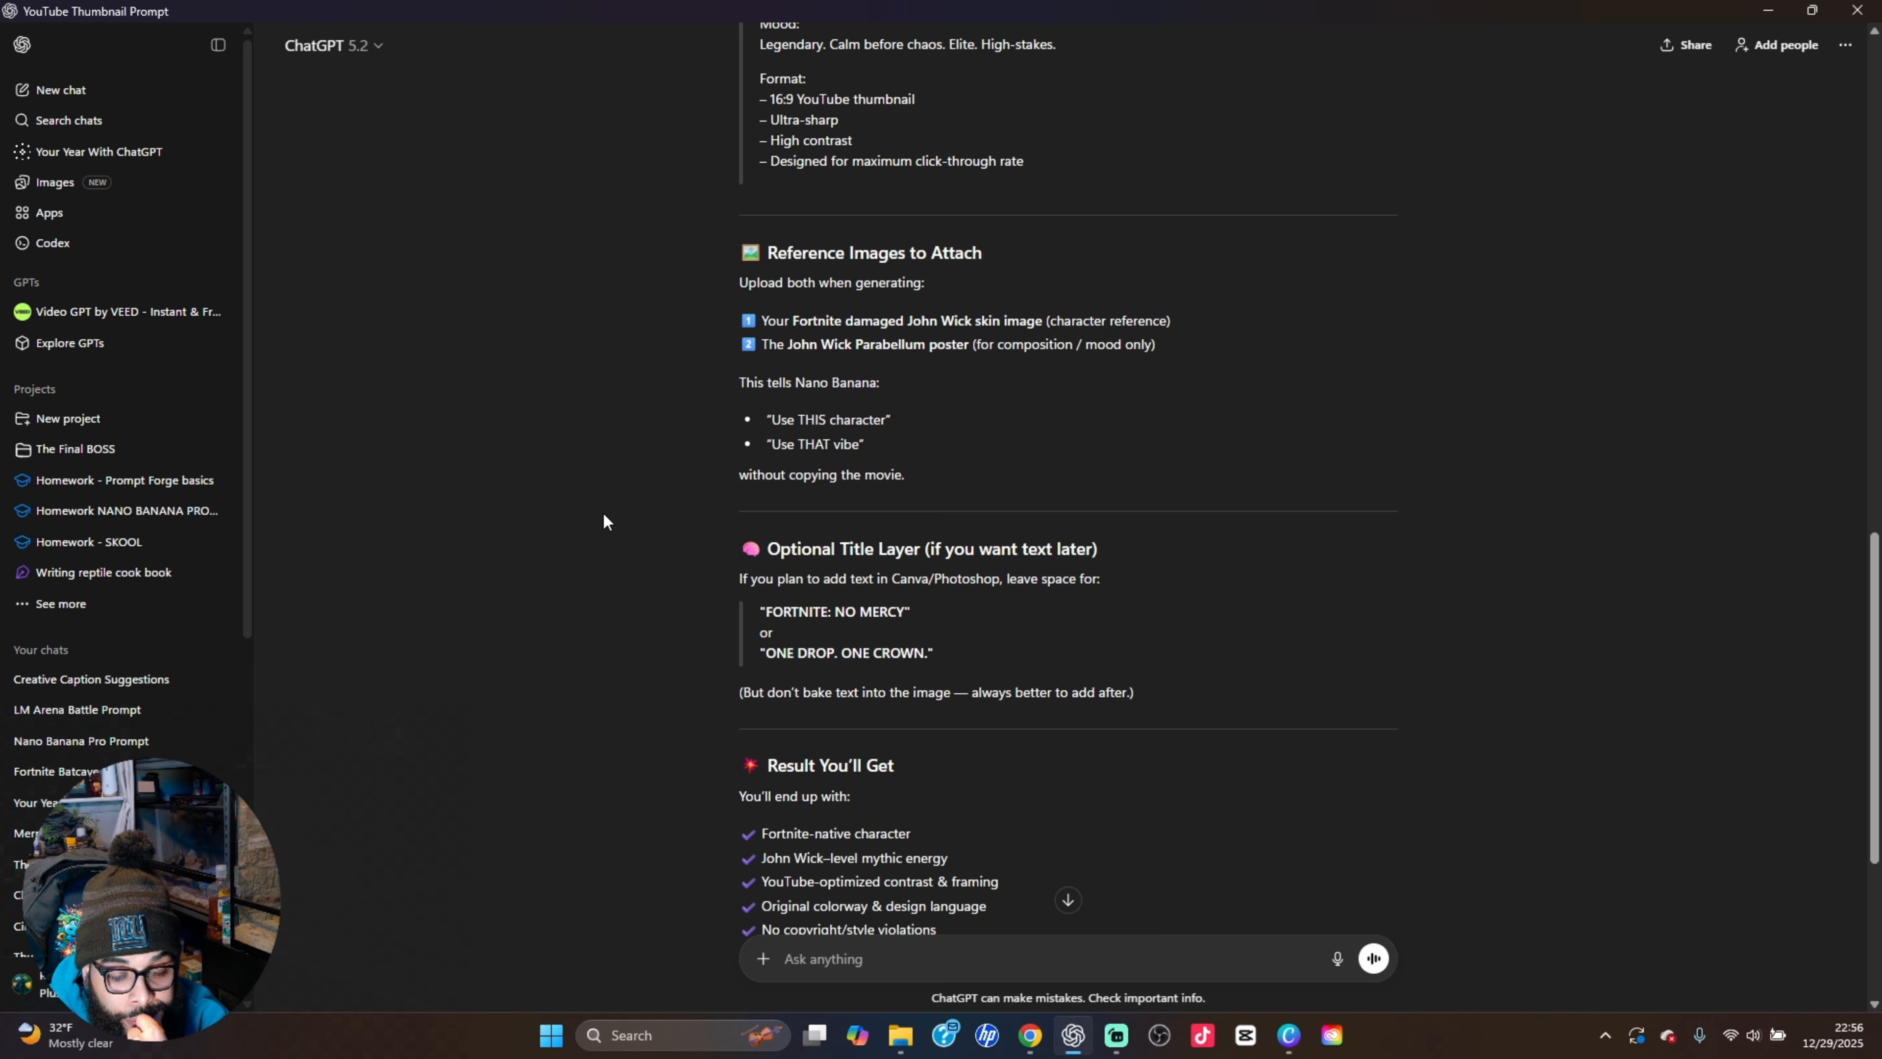
pyautogui.scroll(-1, 604, 513)
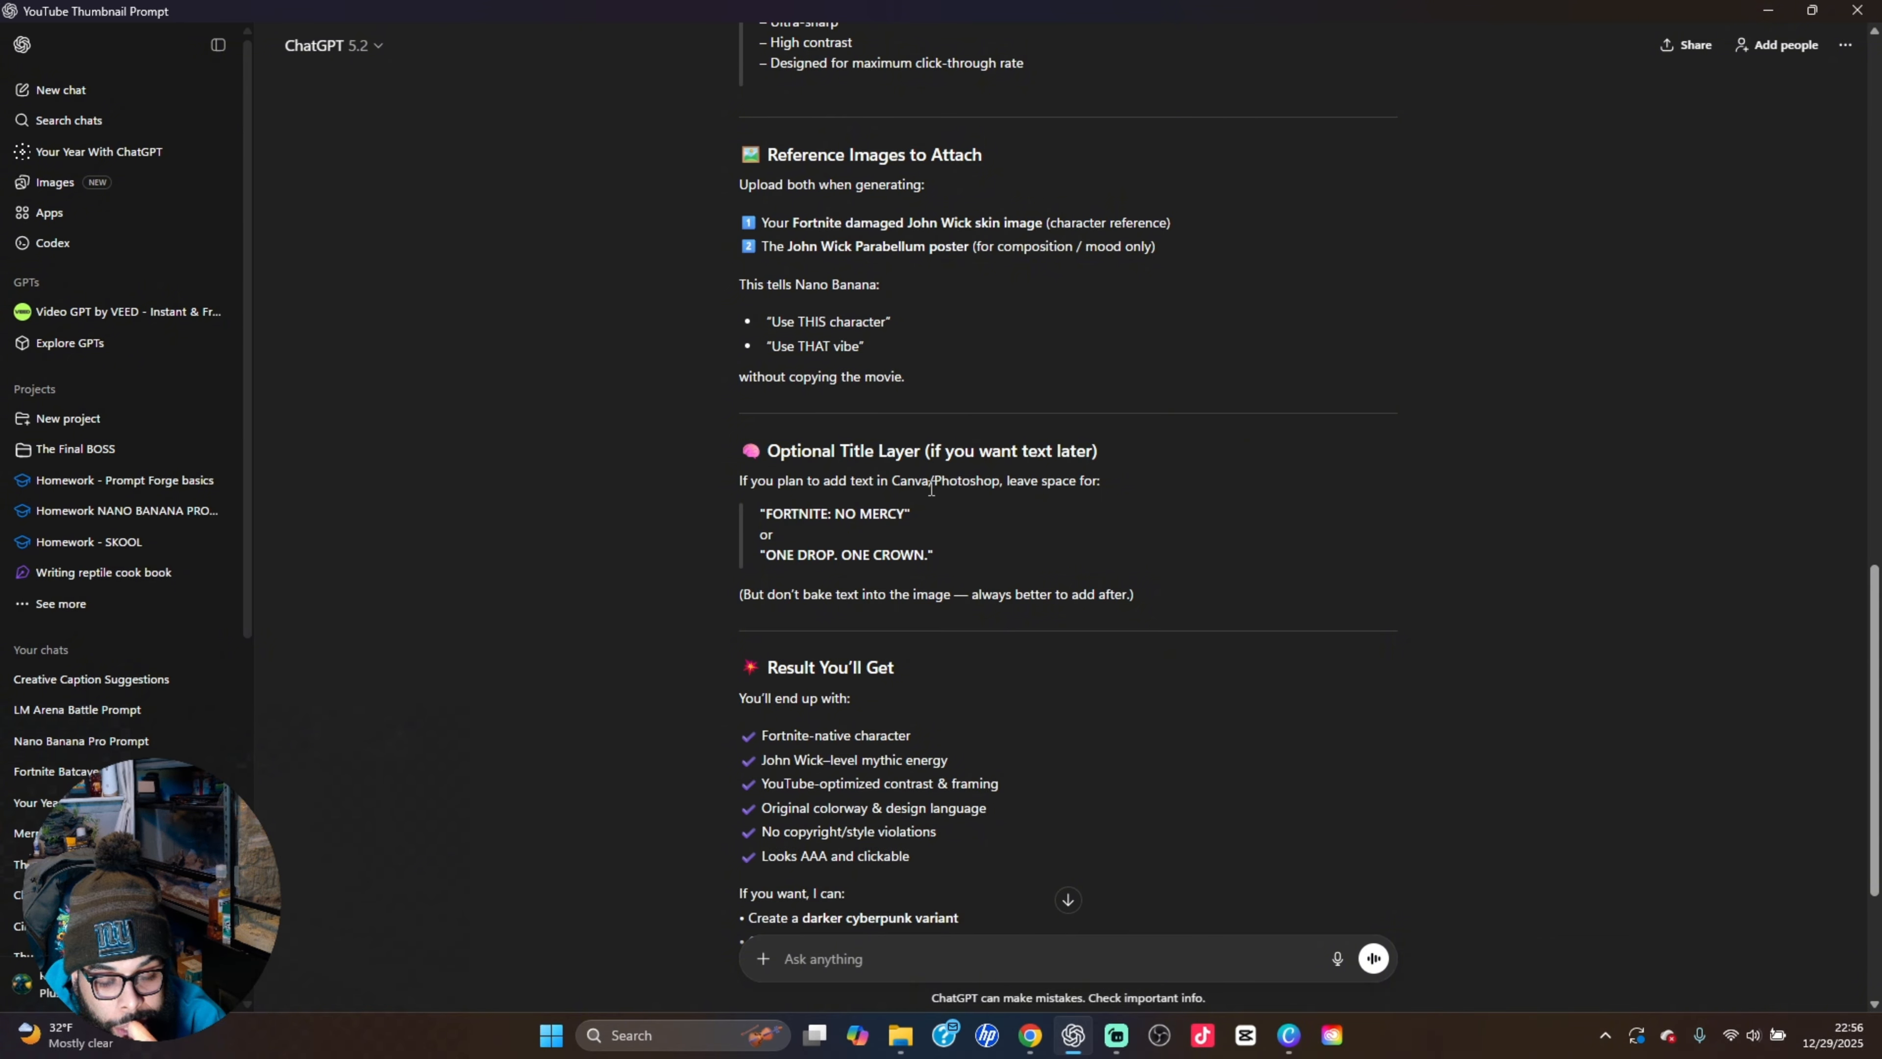
pyautogui.scroll(-4, 931, 487)
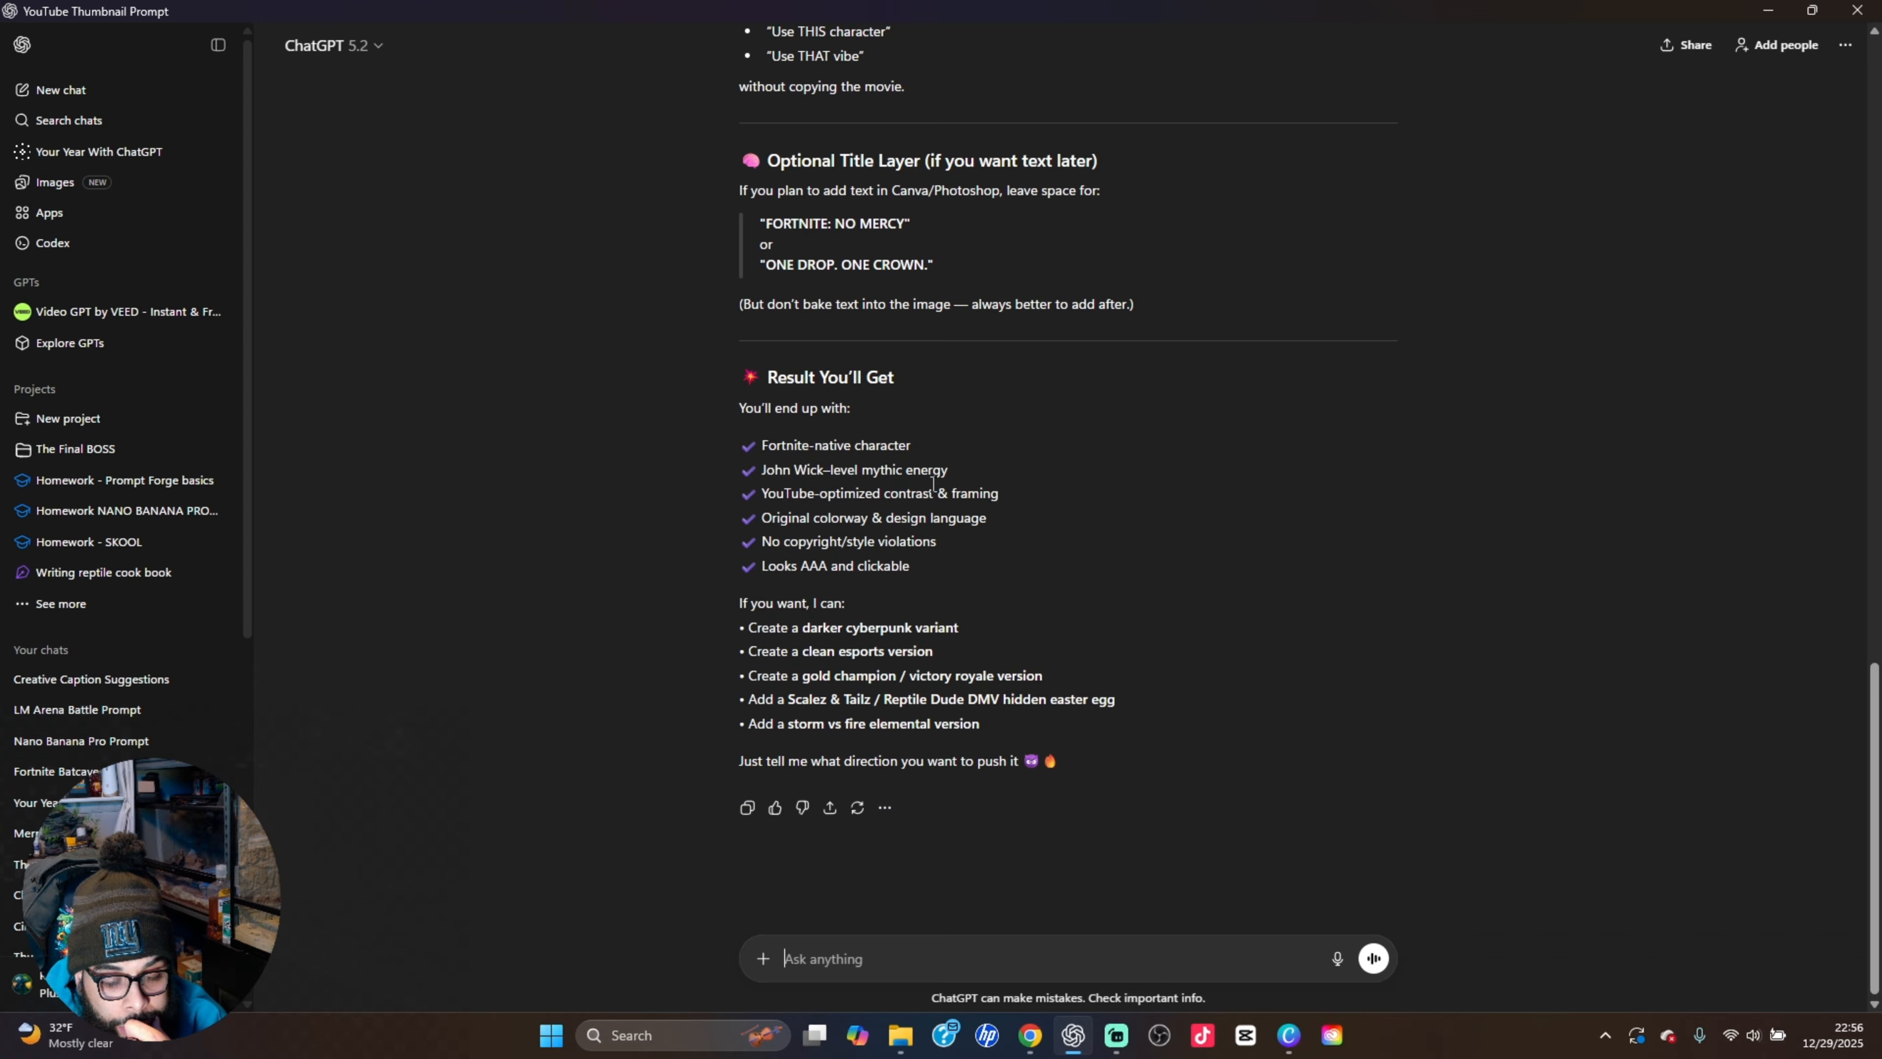
pyautogui.scroll(7, 932, 483)
pyautogui.scroll(-5, 932, 483)
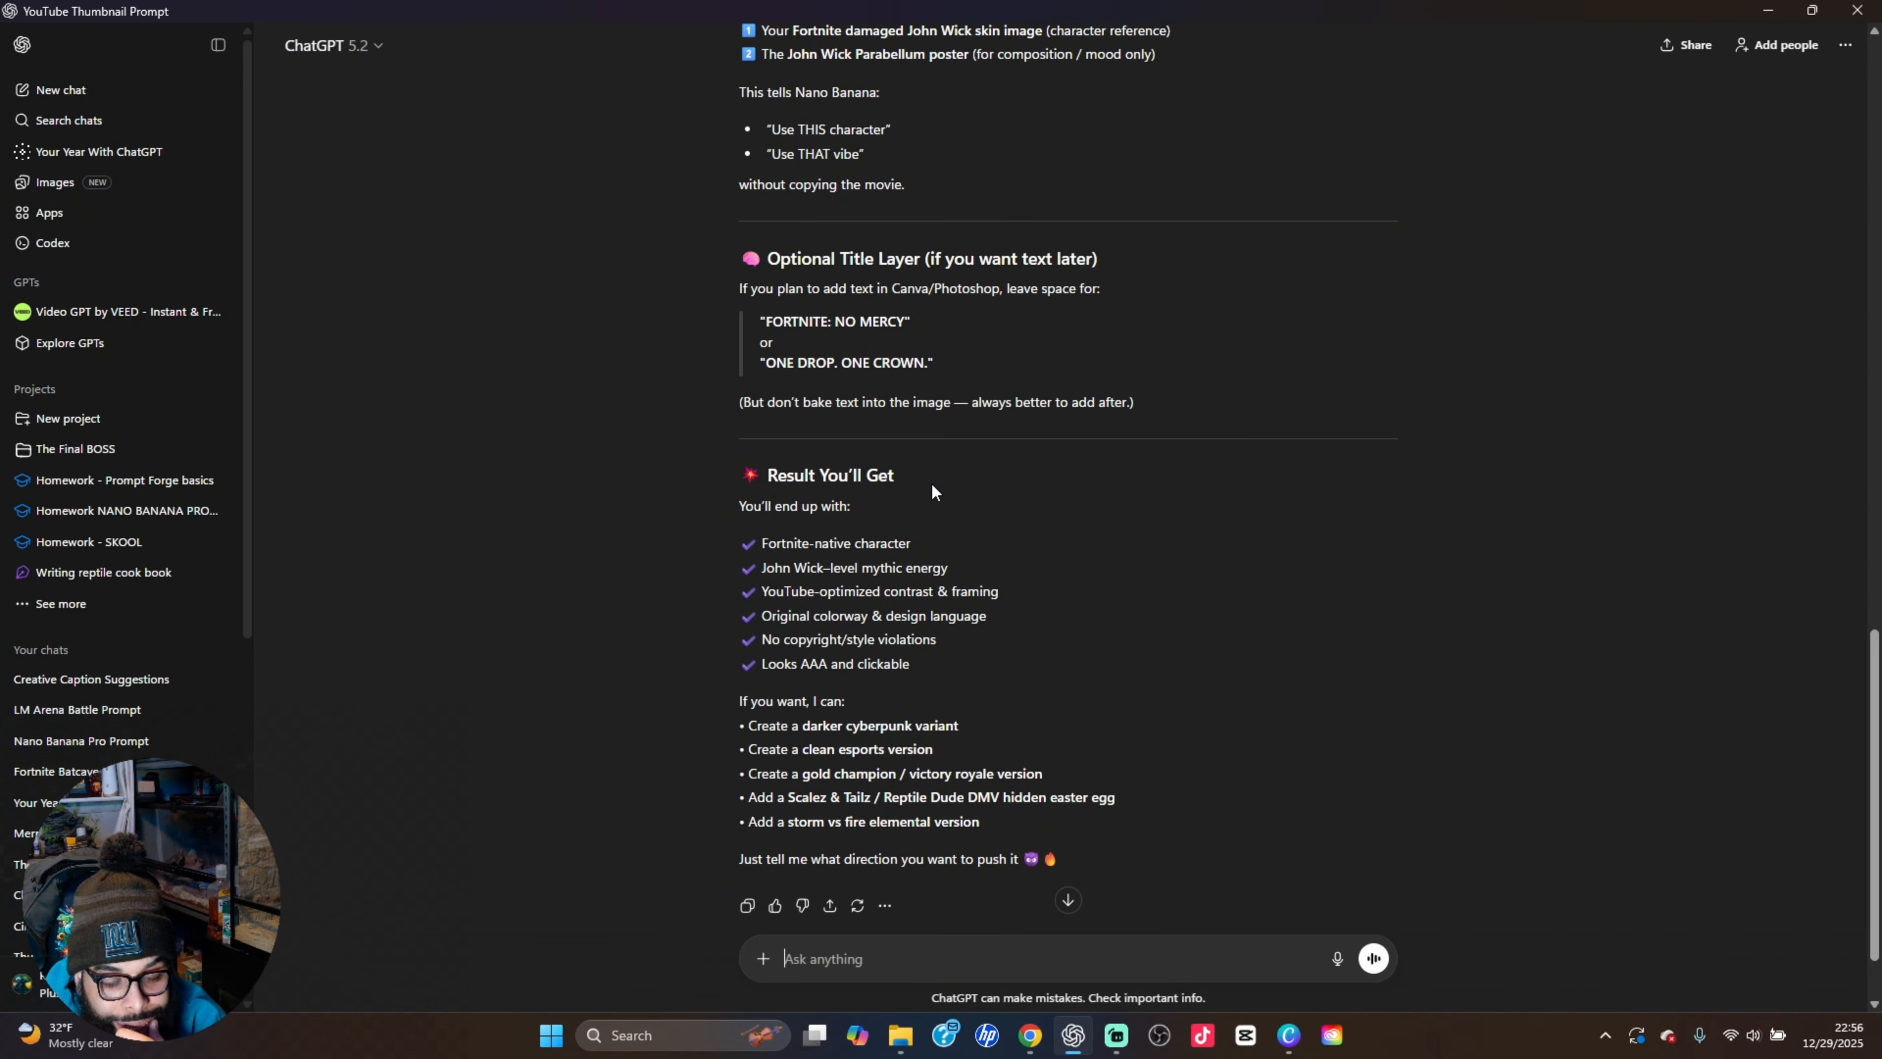
pyautogui.scroll(3, 932, 486)
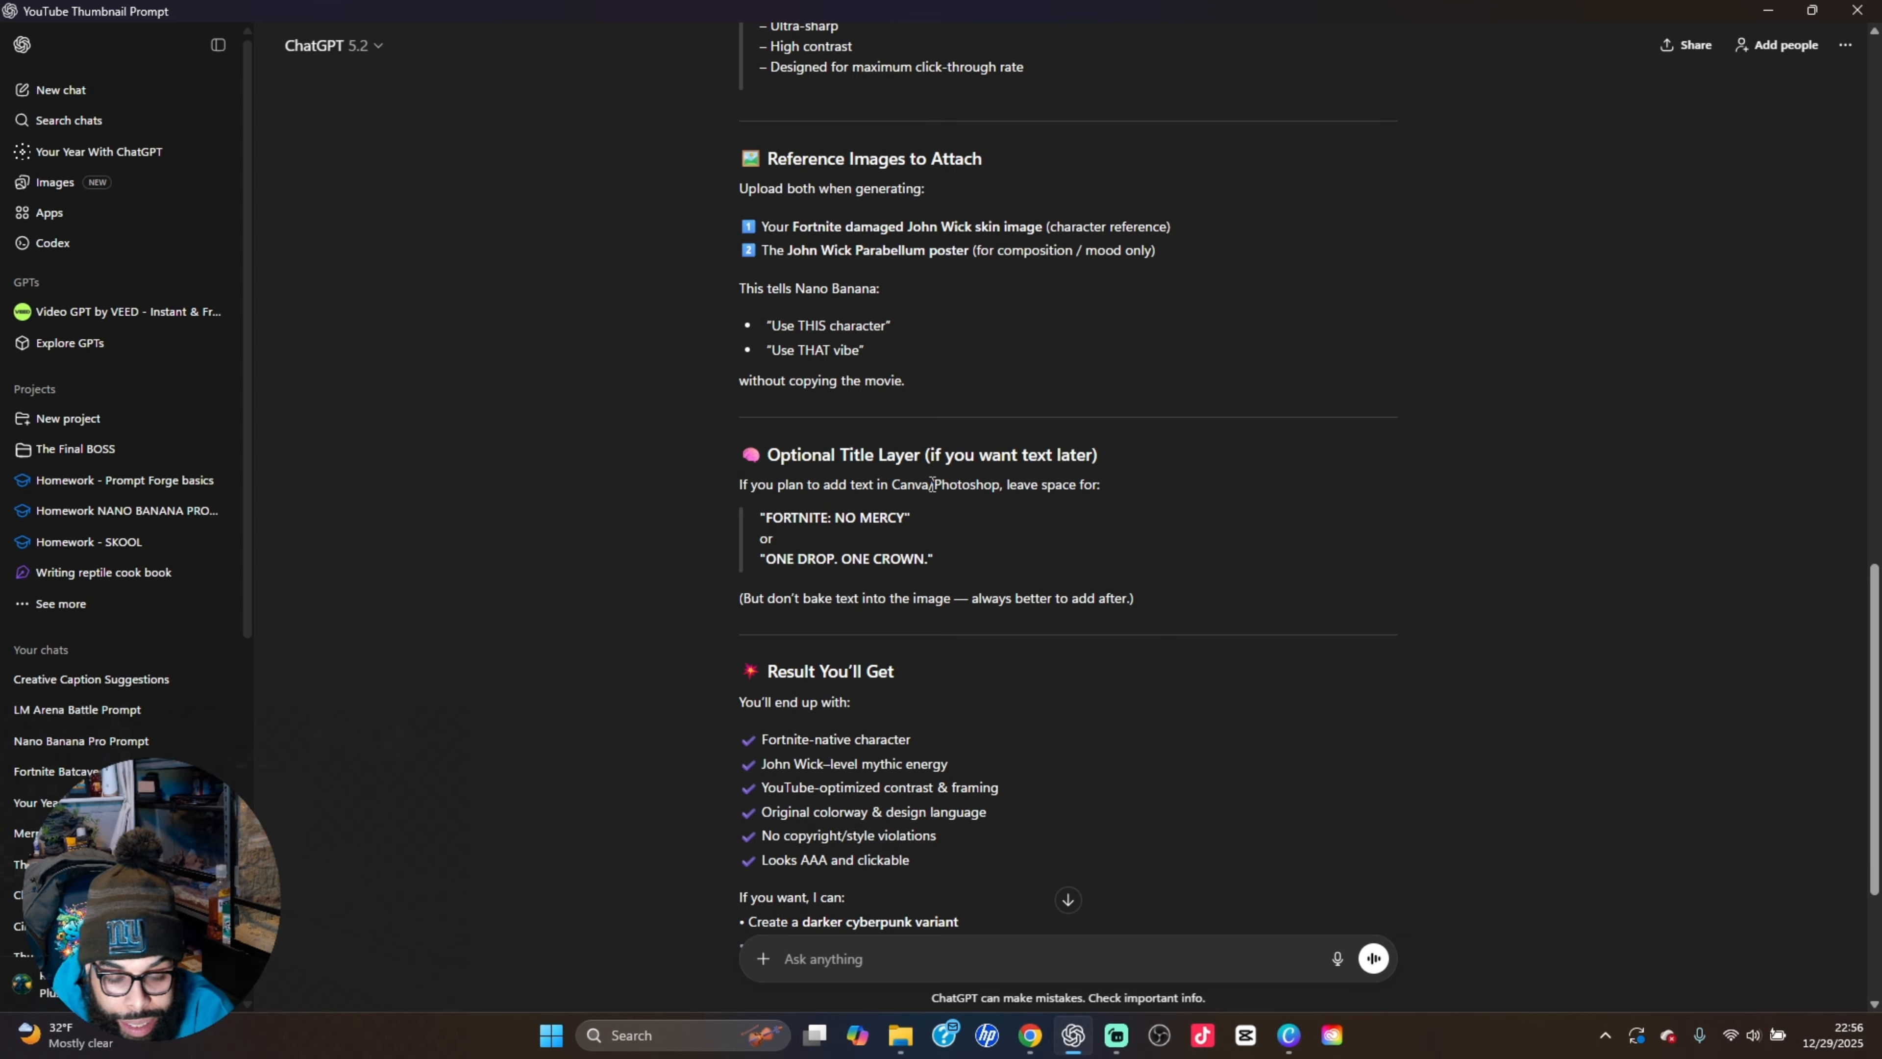
pyautogui.scroll(5, 929, 486)
pyautogui.scroll(2, 933, 492)
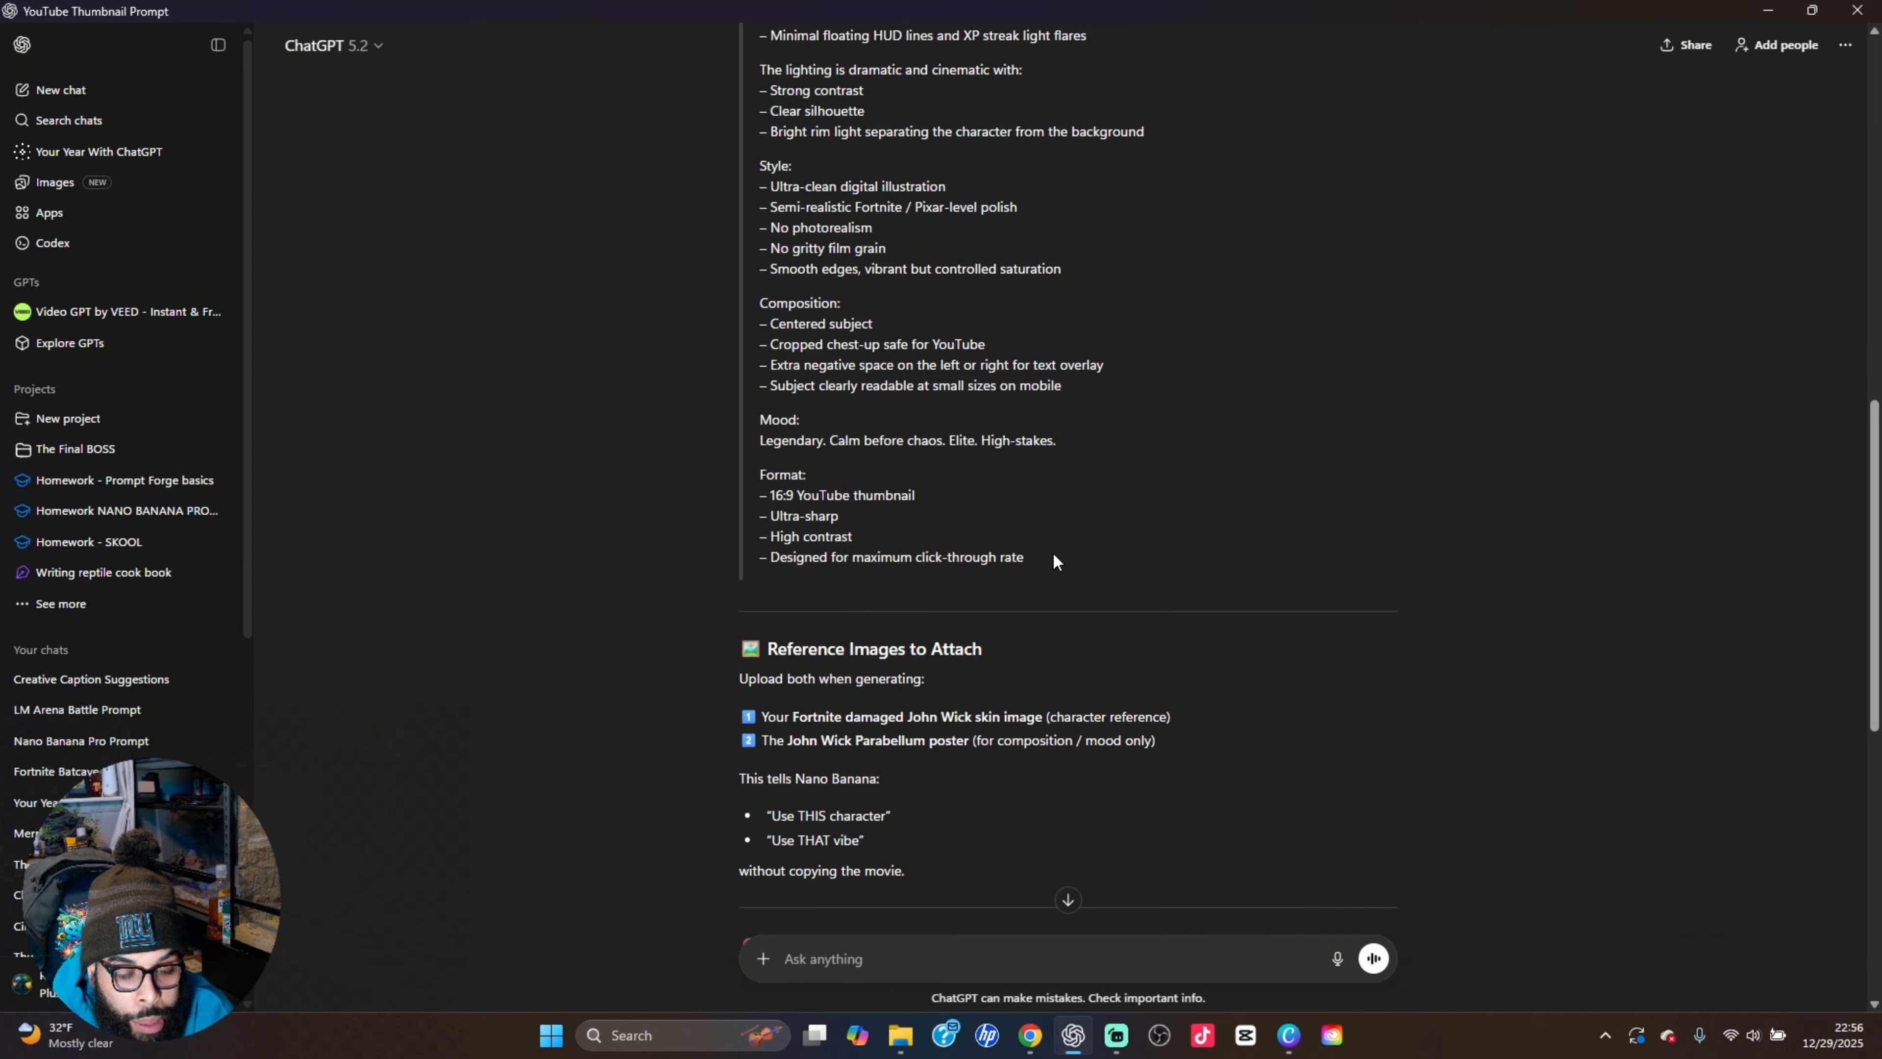
# Copy the full Nano Banana Pro YouTube thumbnail prompt, from "Create a high-impact cinematic" through the format list
pyautogui.moveTo(1053, 562); pyautogui.dragTo(761, 568)
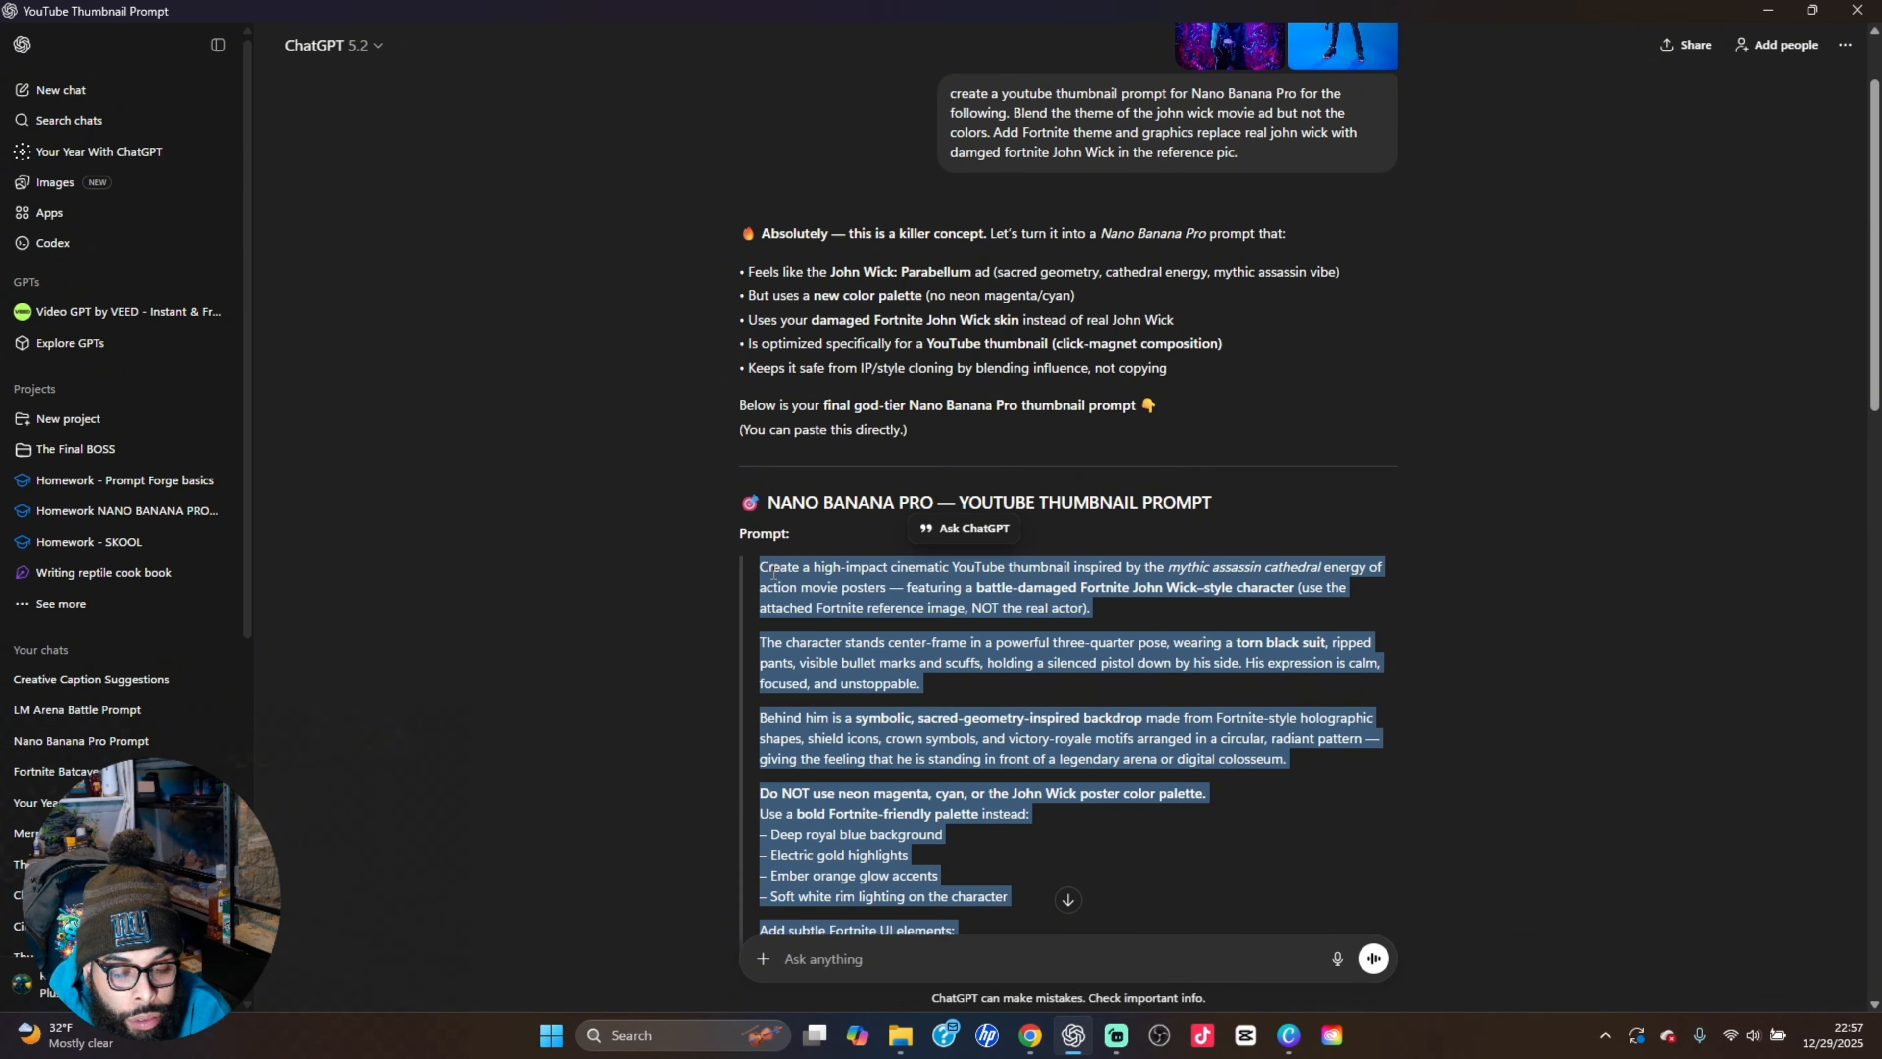
pyautogui.rightClick(774, 572)
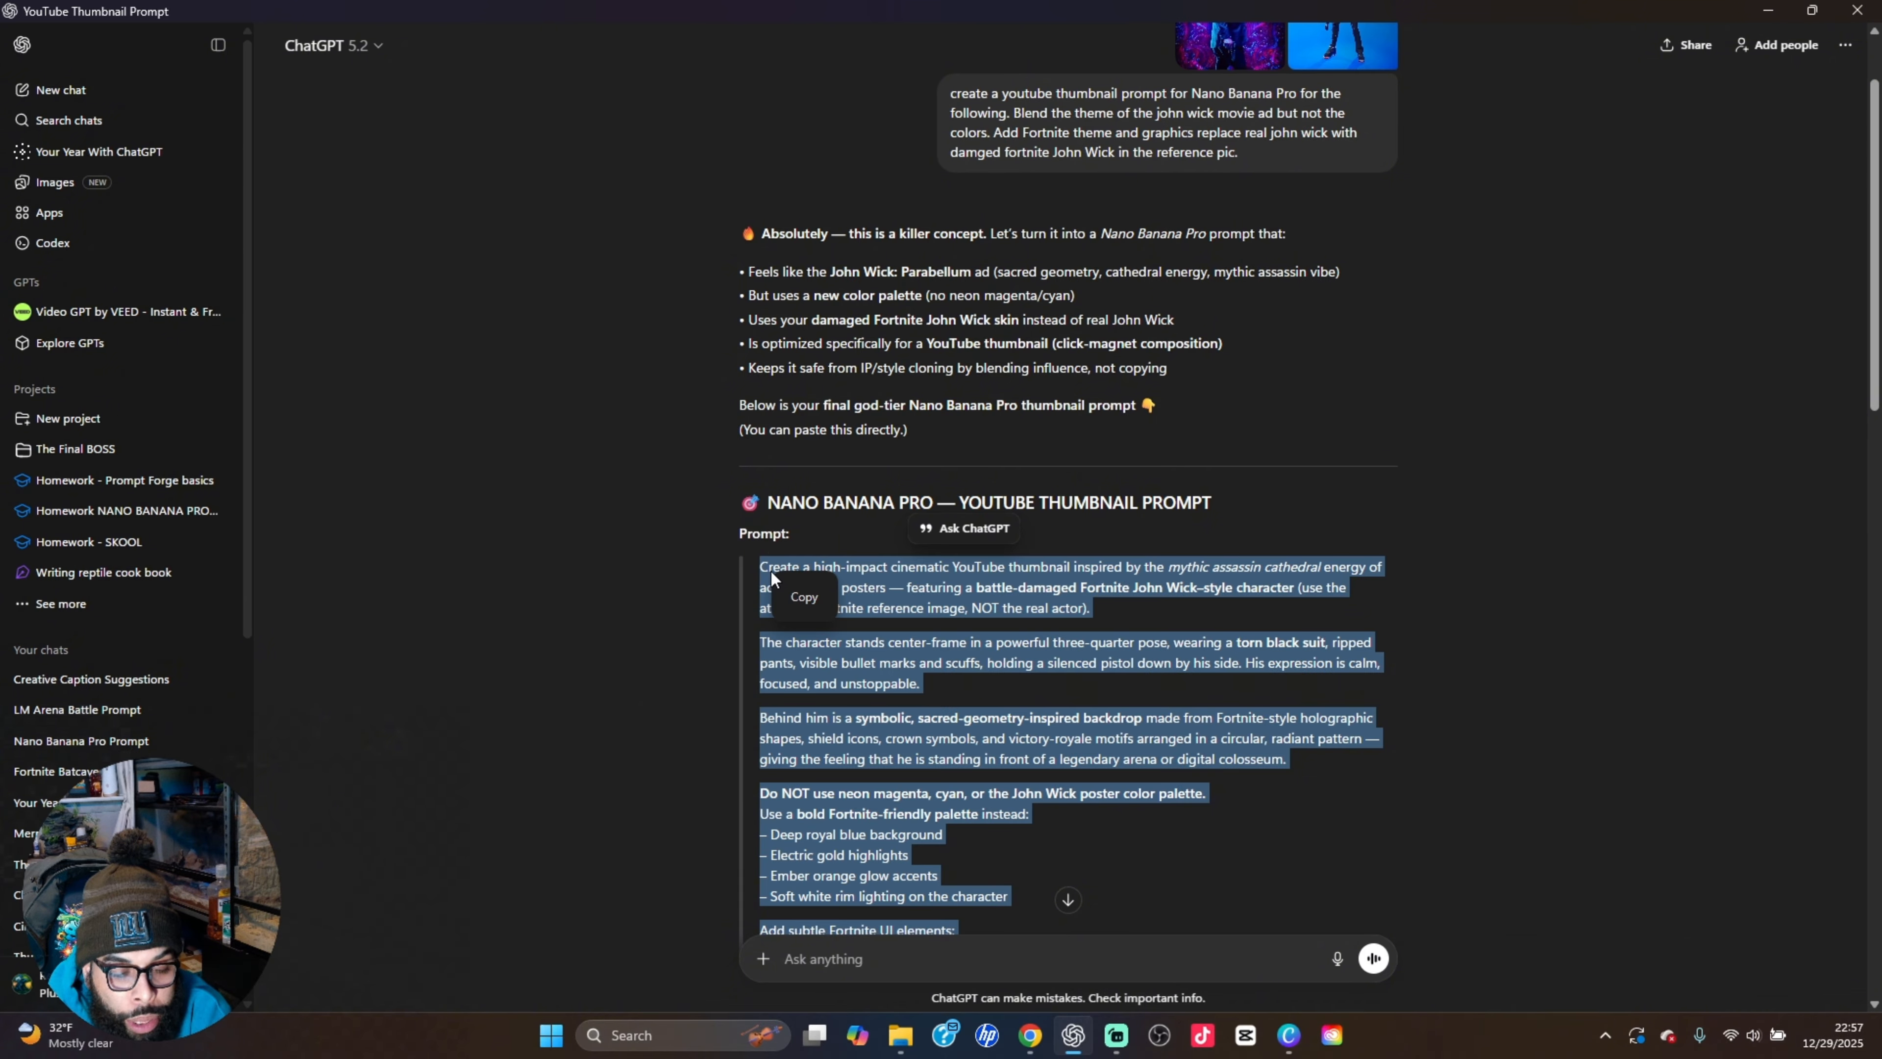
pyautogui.click(815, 602)
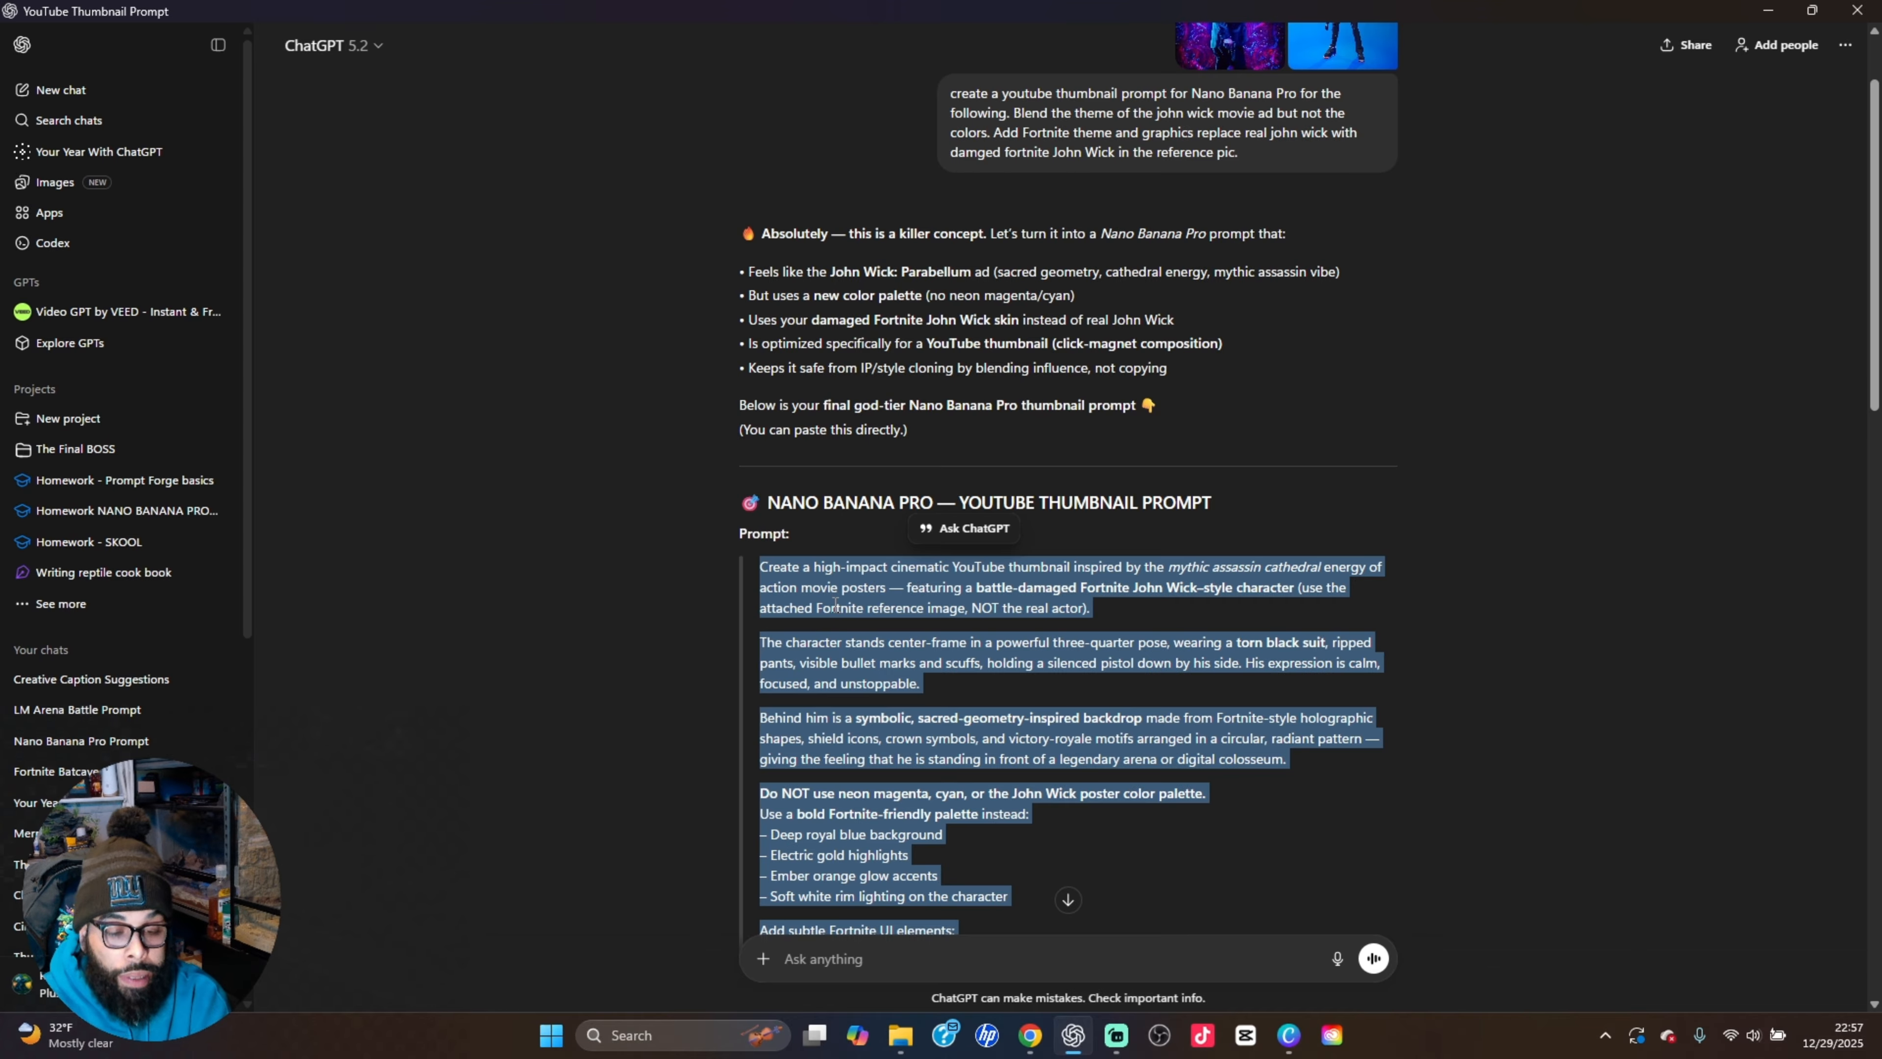
pyautogui.scroll(-1, 838, 608)
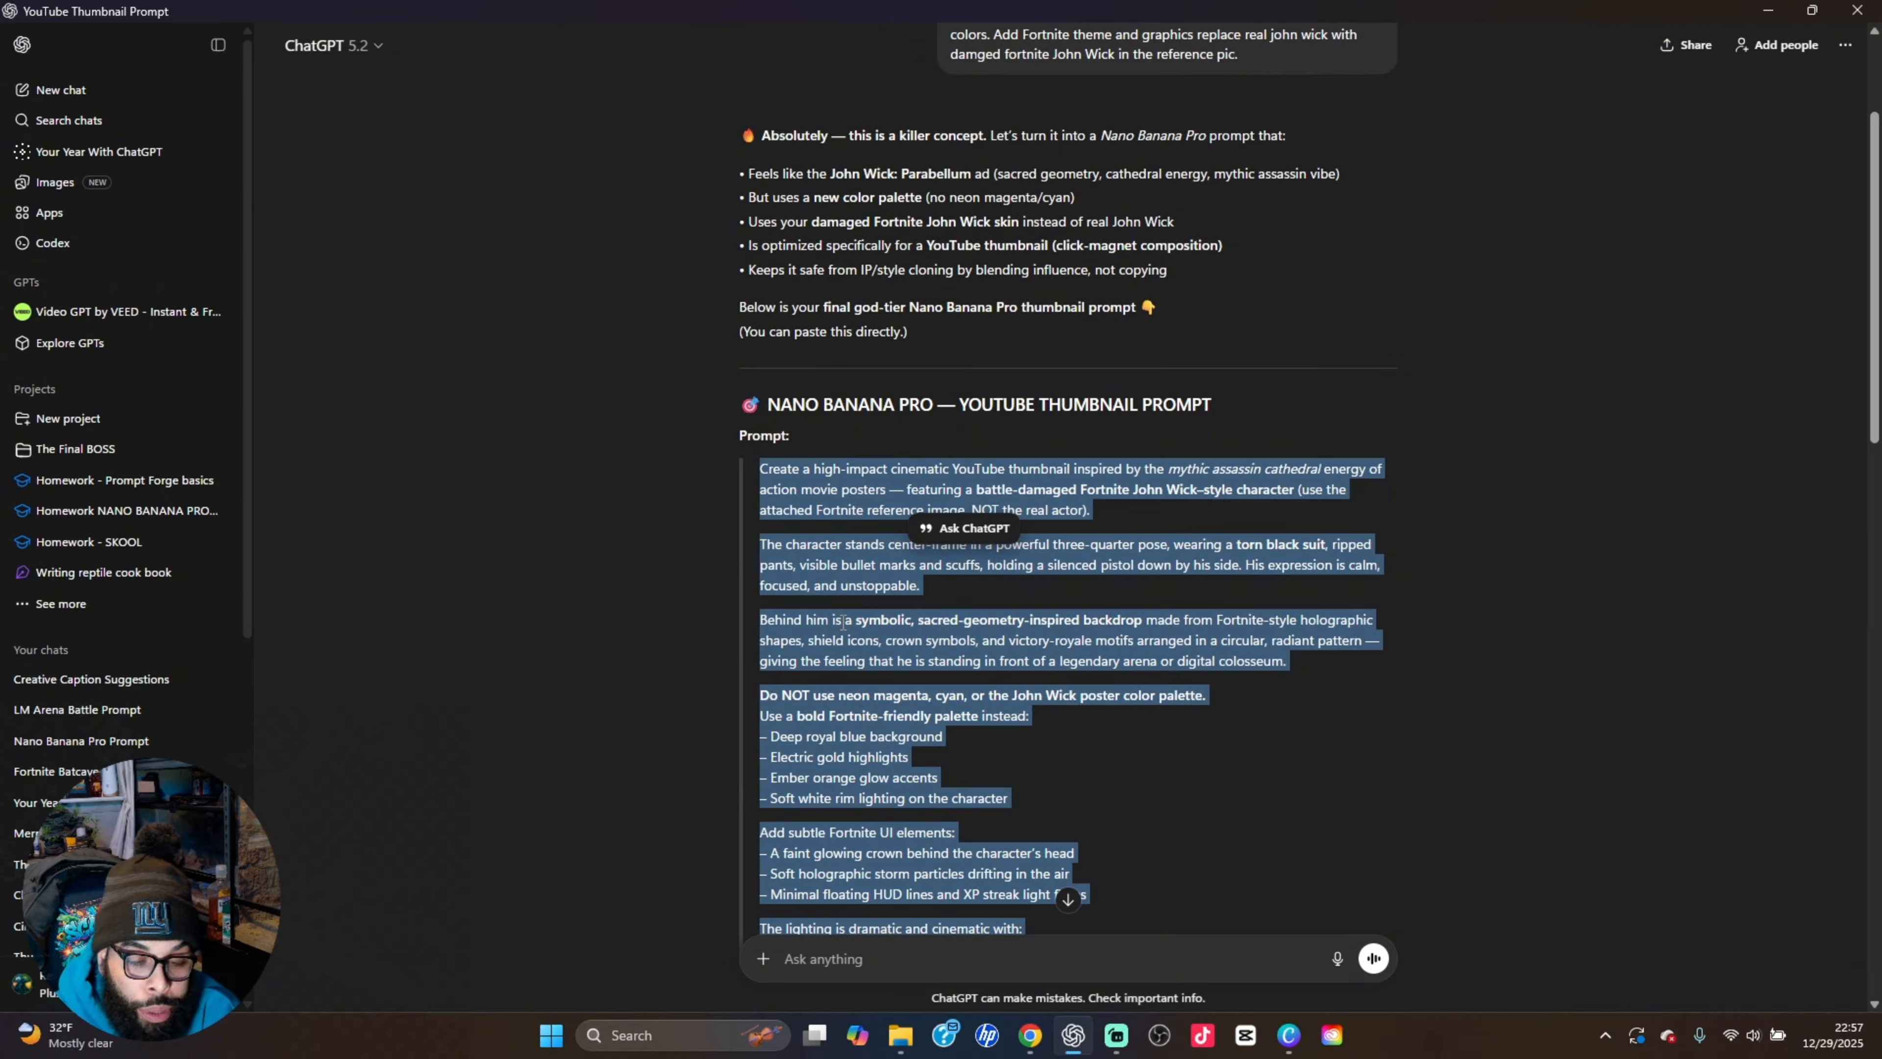
# Switch to Chrome and load higgsfield.ai in place of the fancy penne pastas search page
pyautogui.moveTo(1031, 1042)
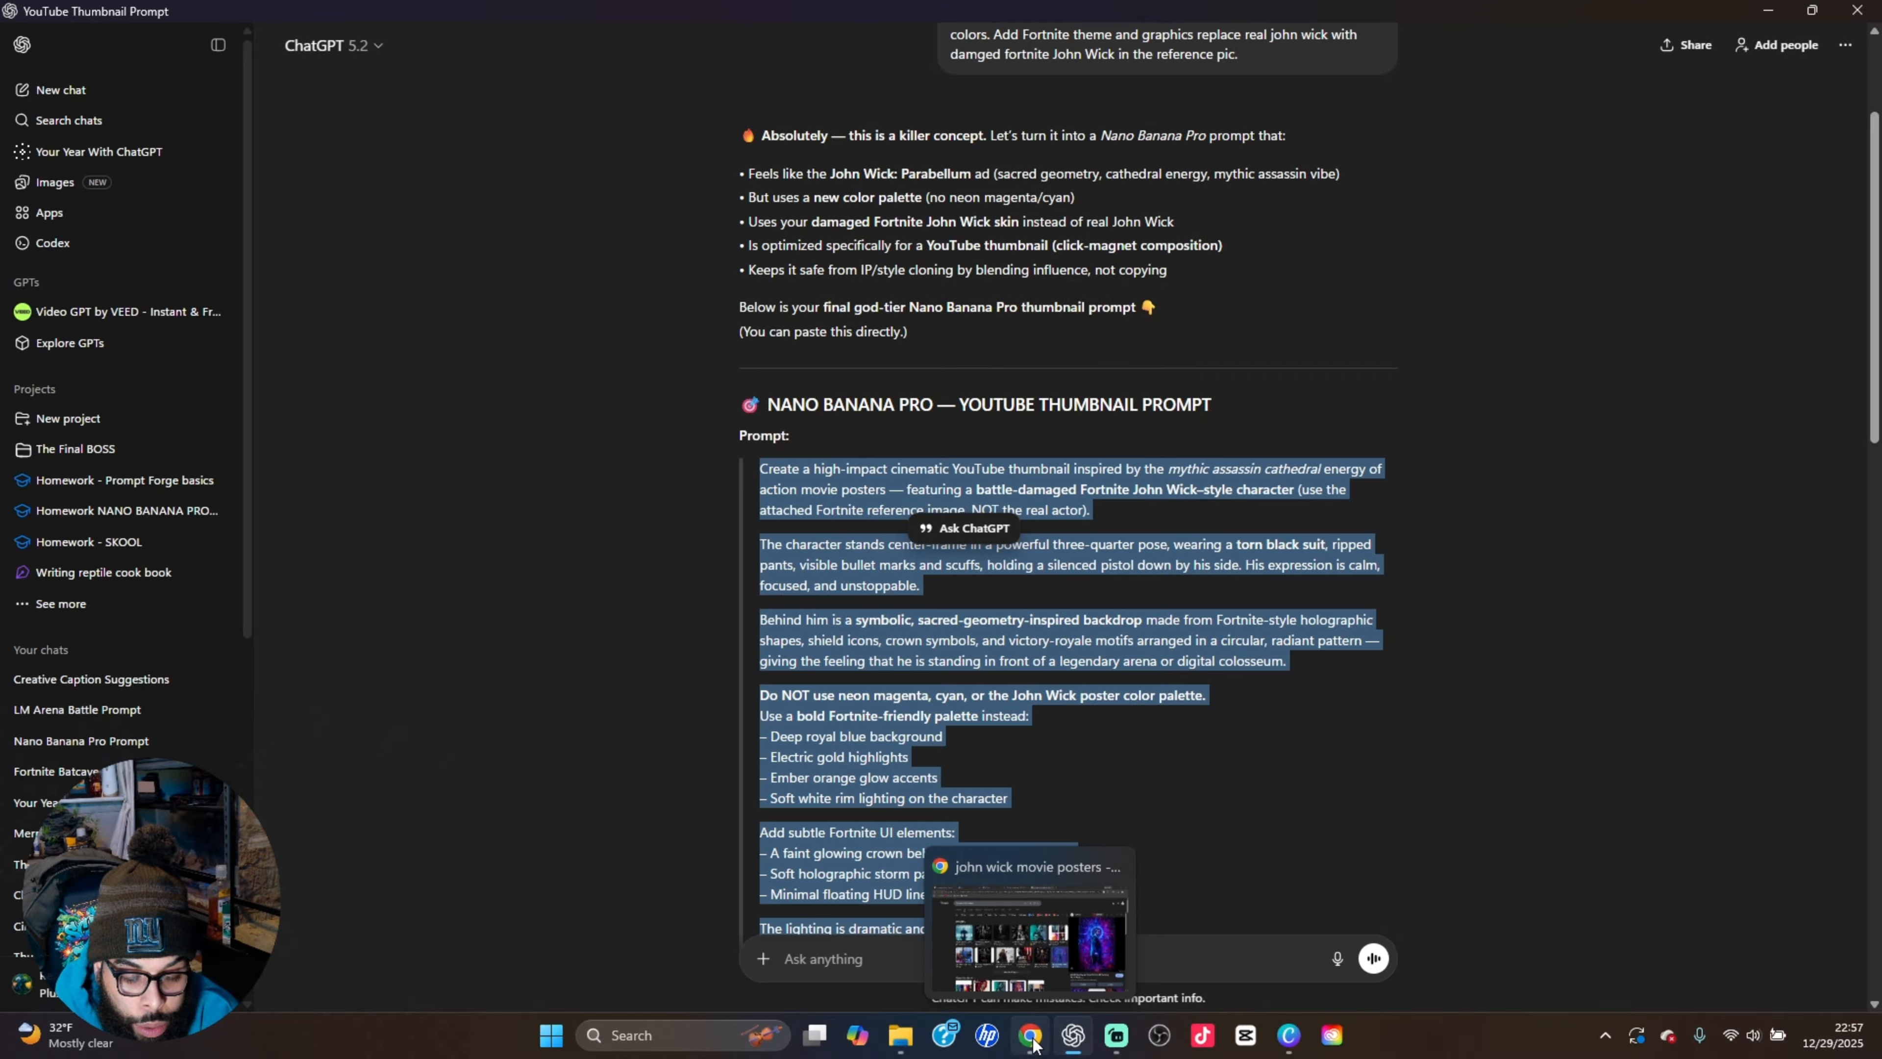
pyautogui.click(1031, 1039)
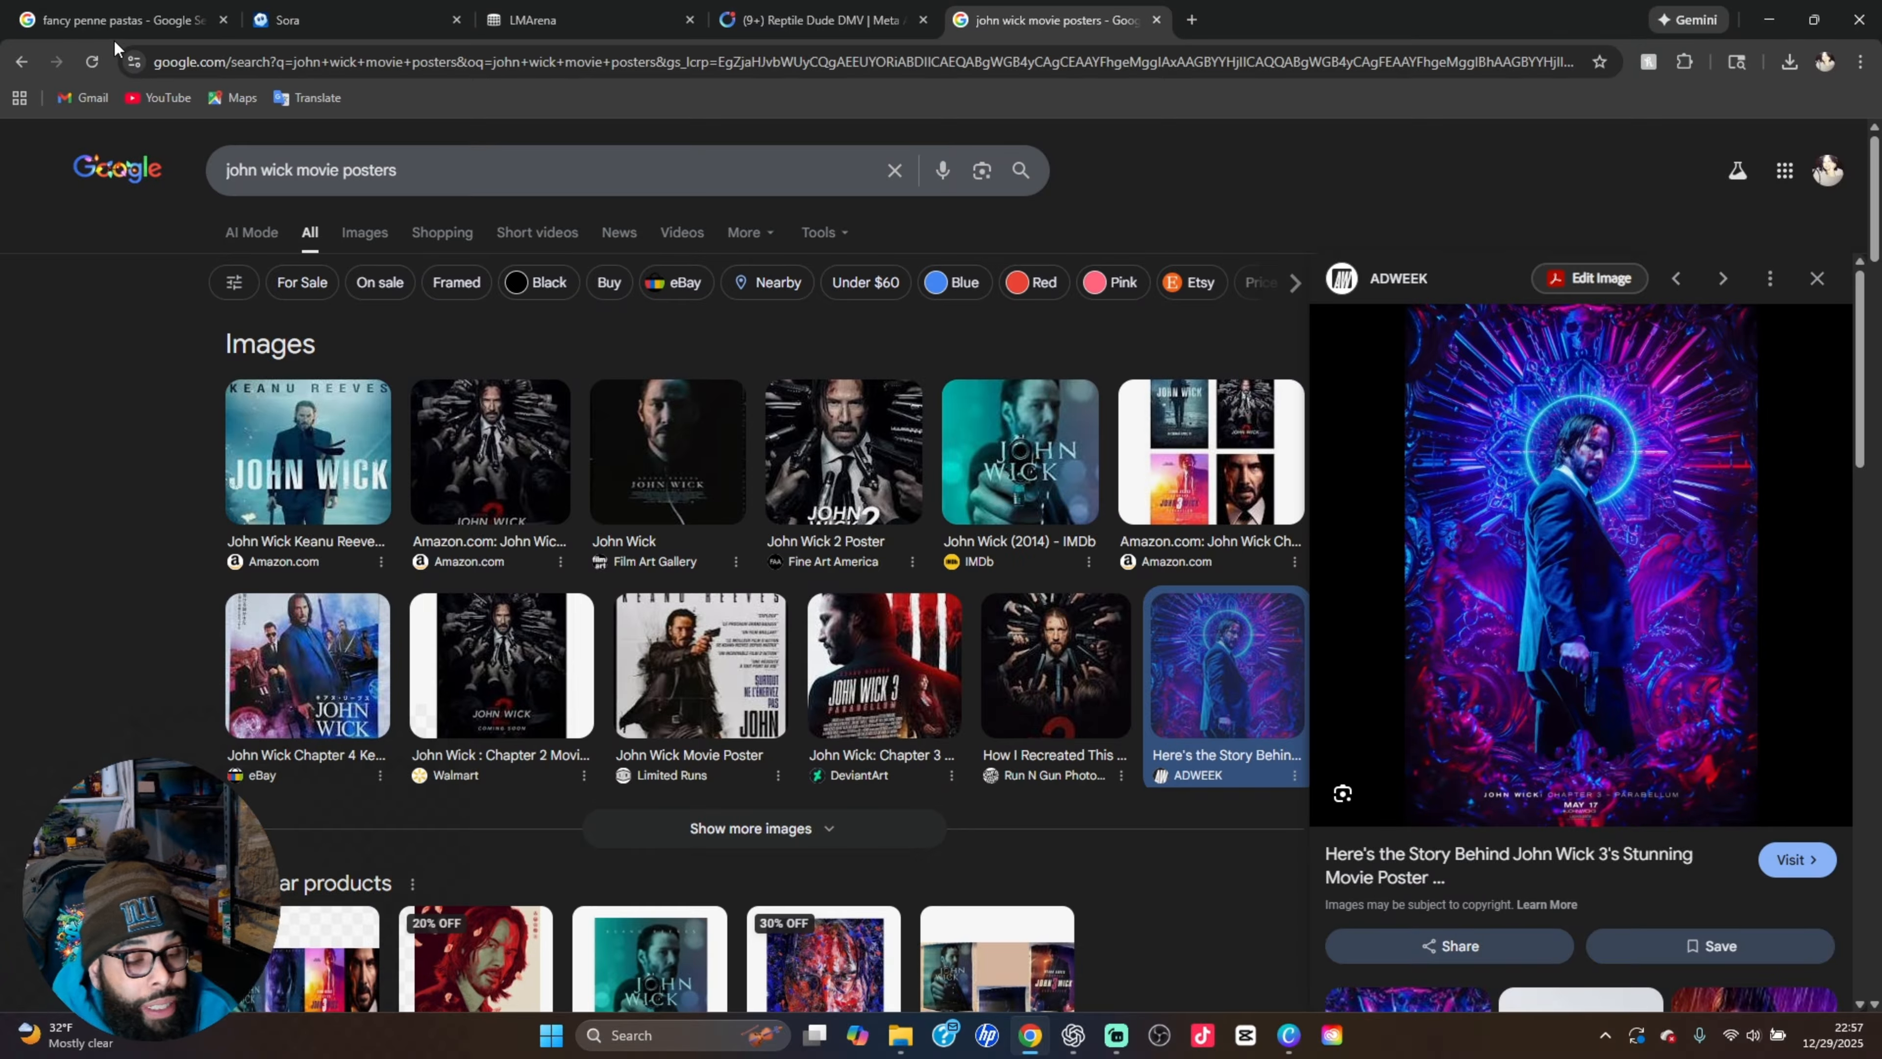
pyautogui.click(117, 22)
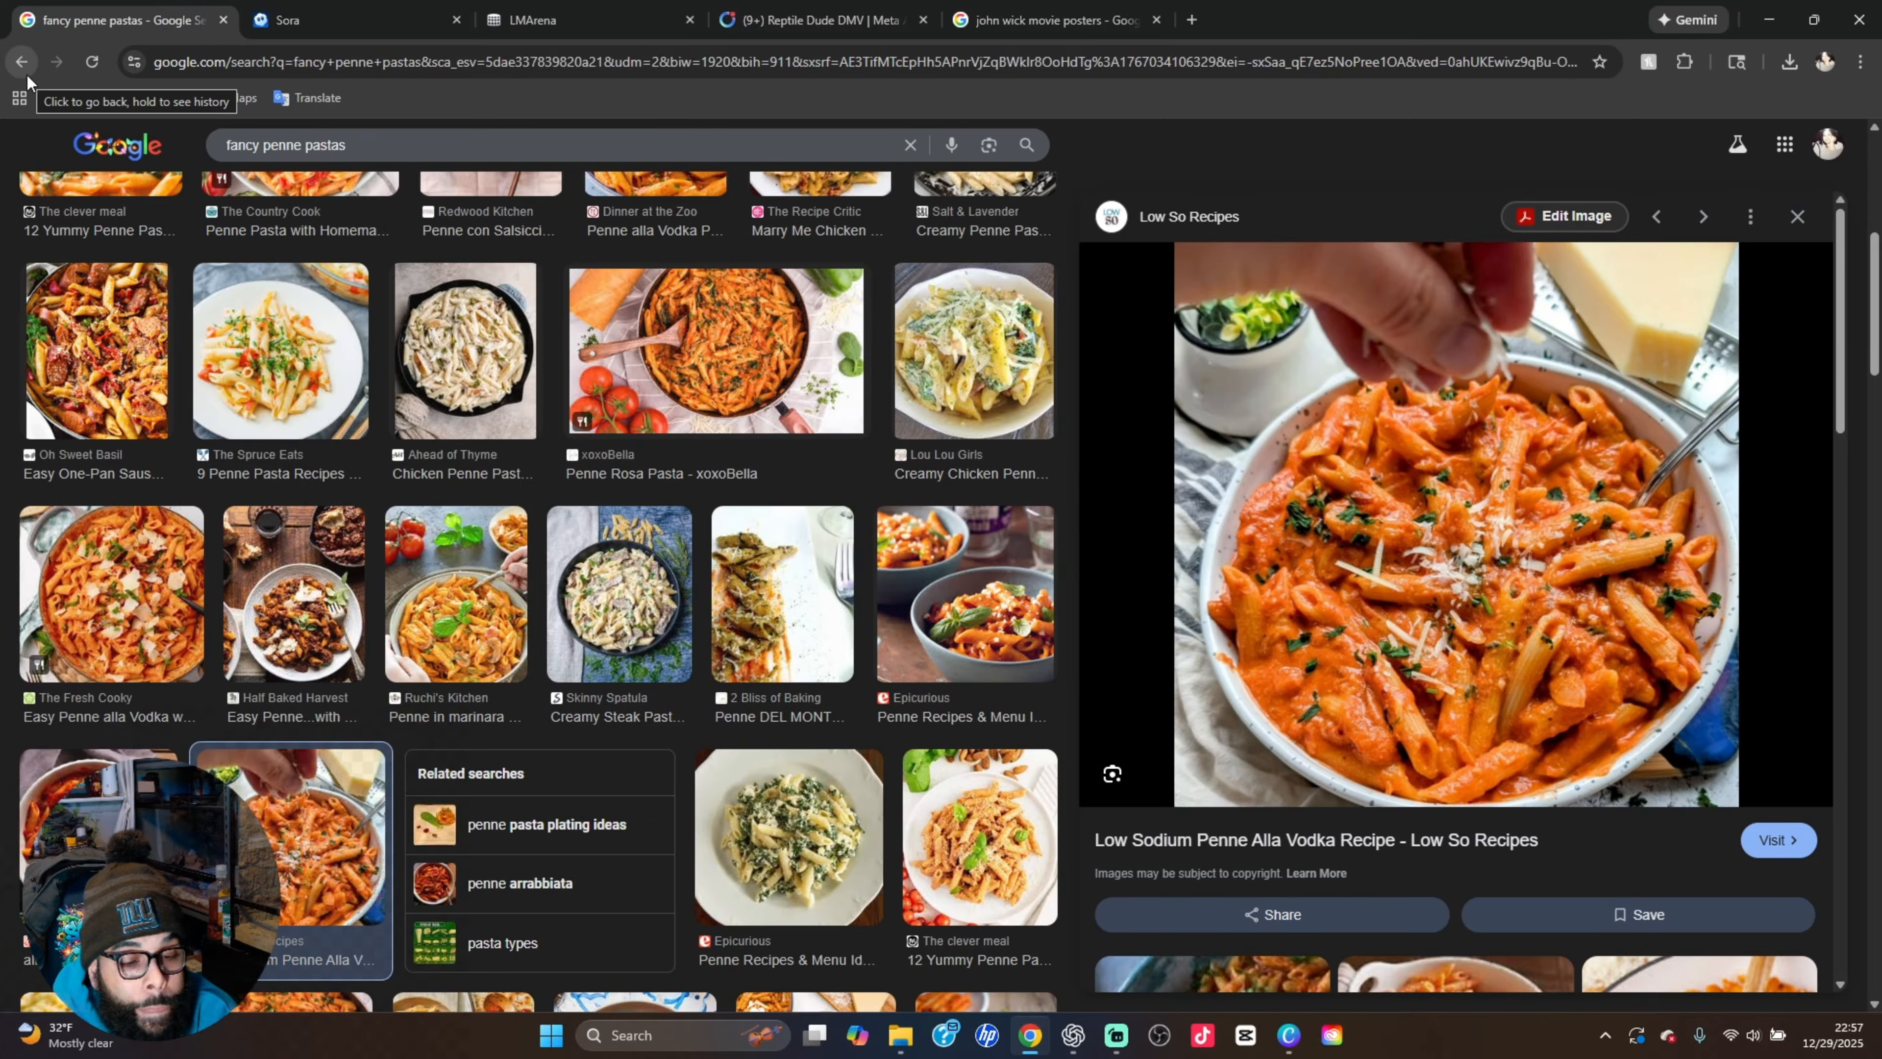
pyautogui.click(237, 59)
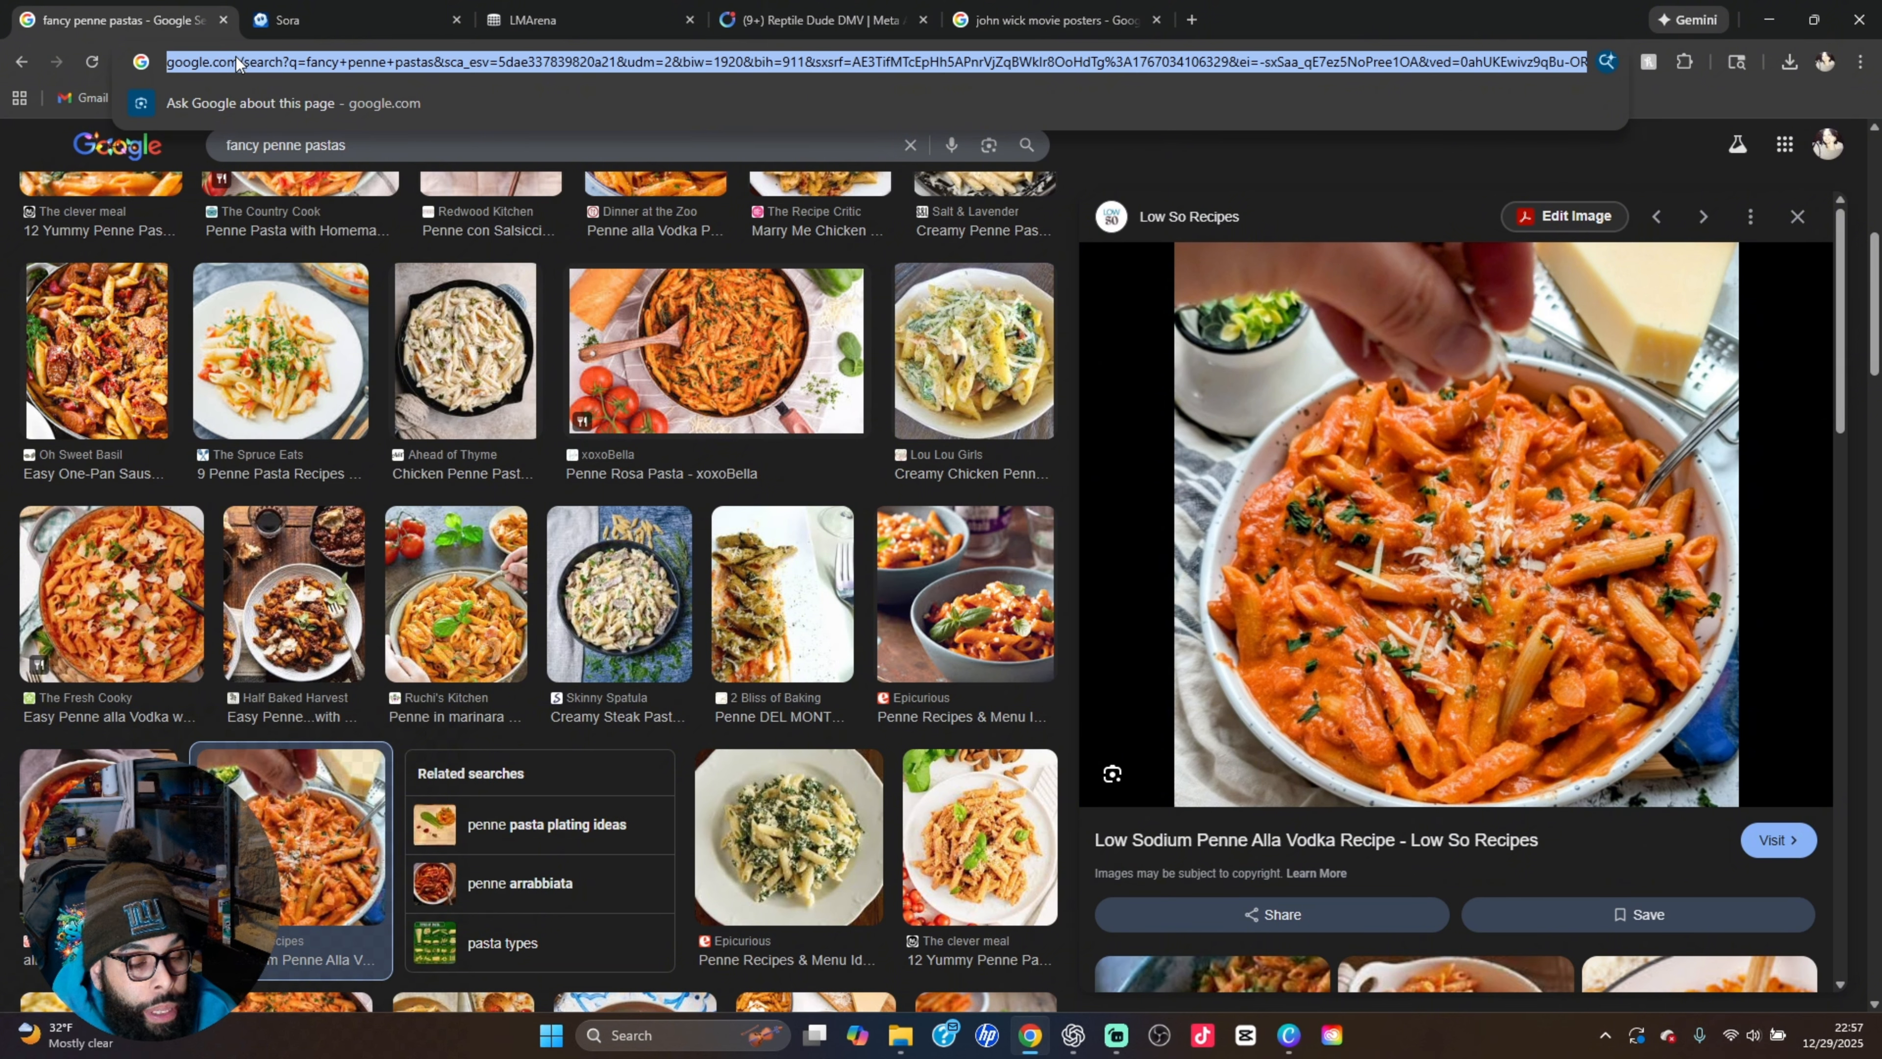
pyautogui.write('higg')
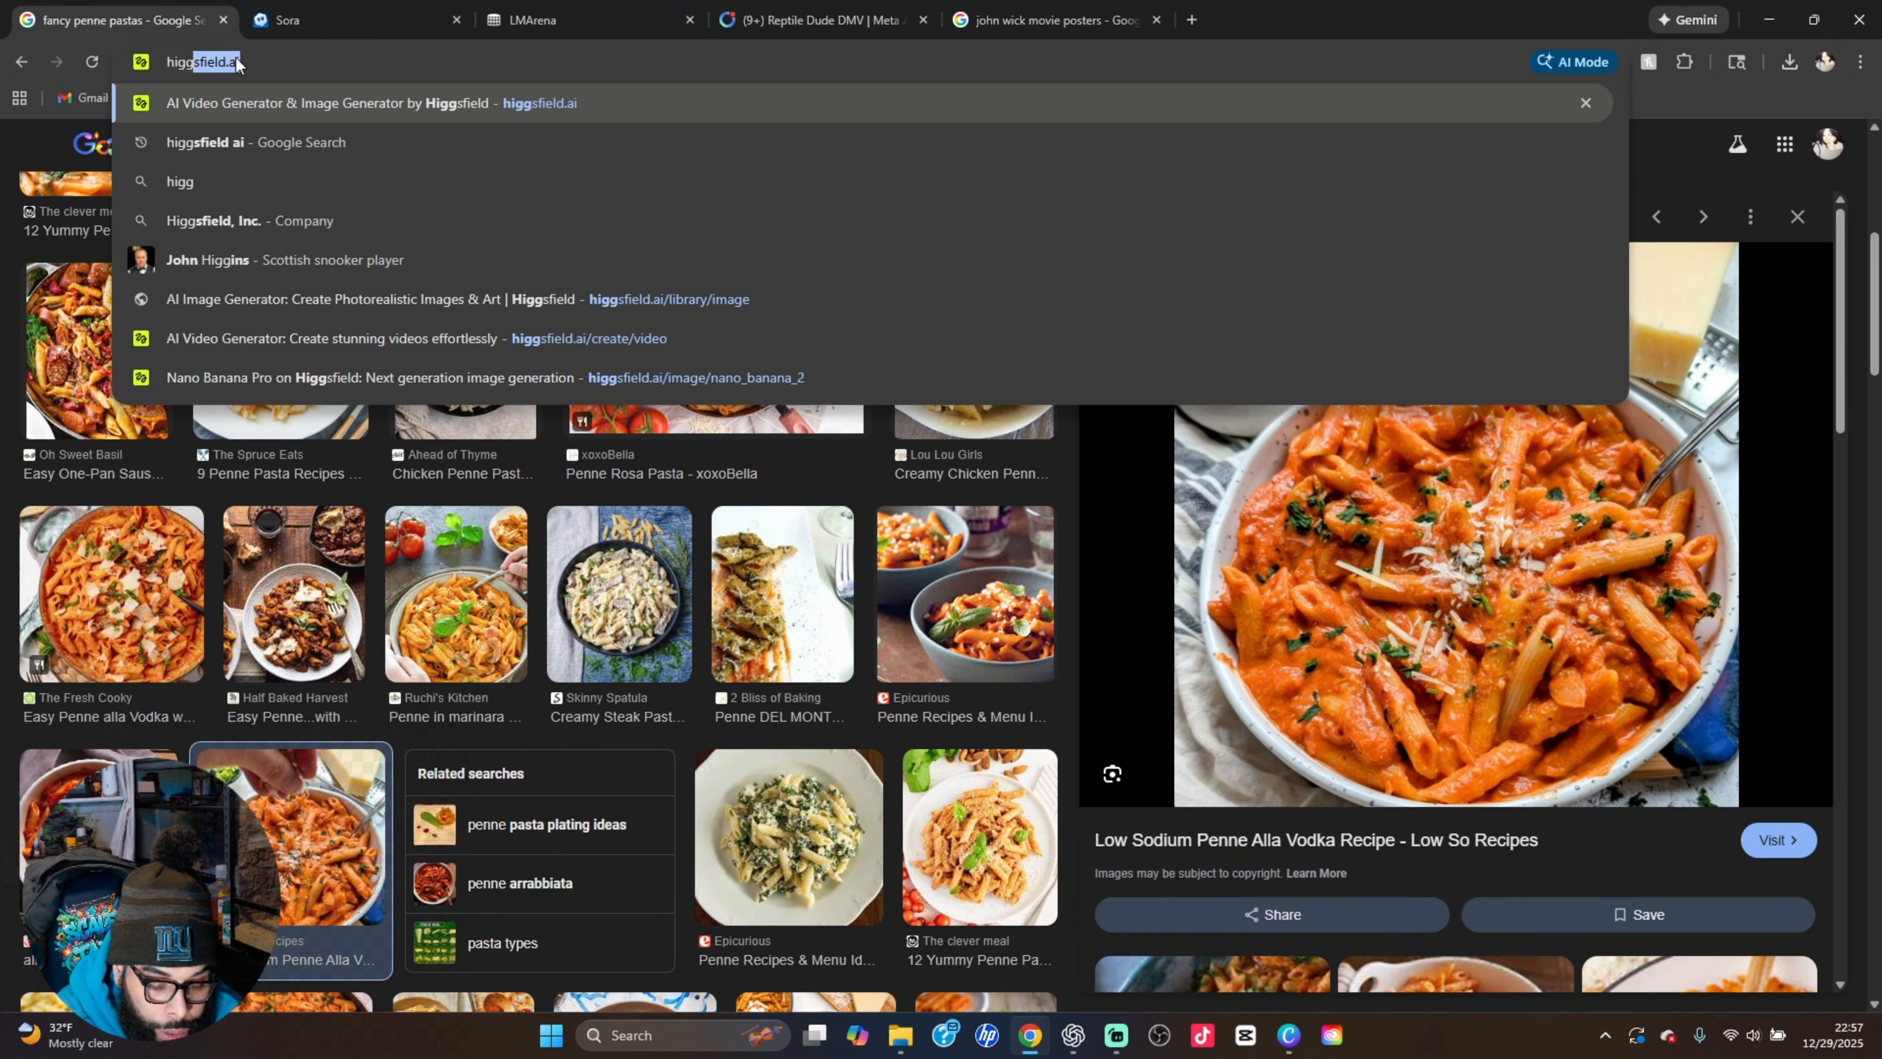
pyautogui.click(222, 108)
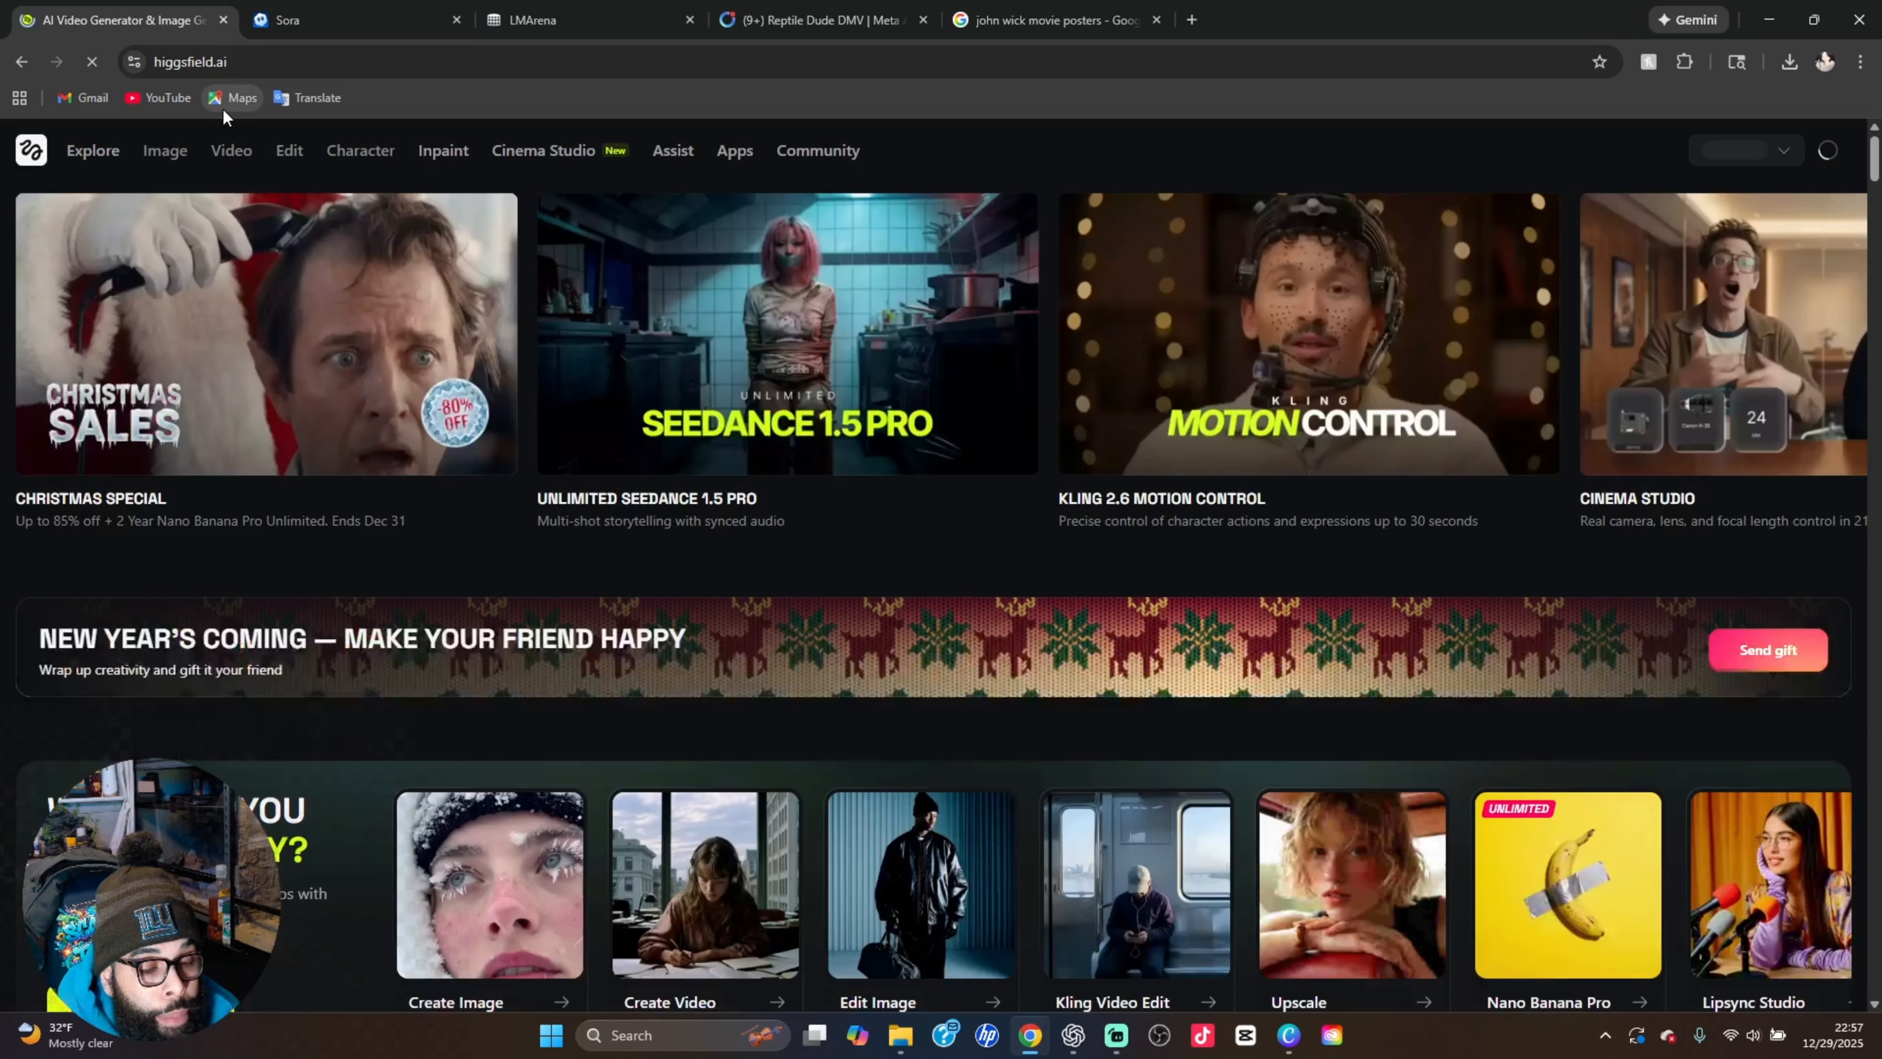
pyautogui.press('XF86AudioLowerVolume')
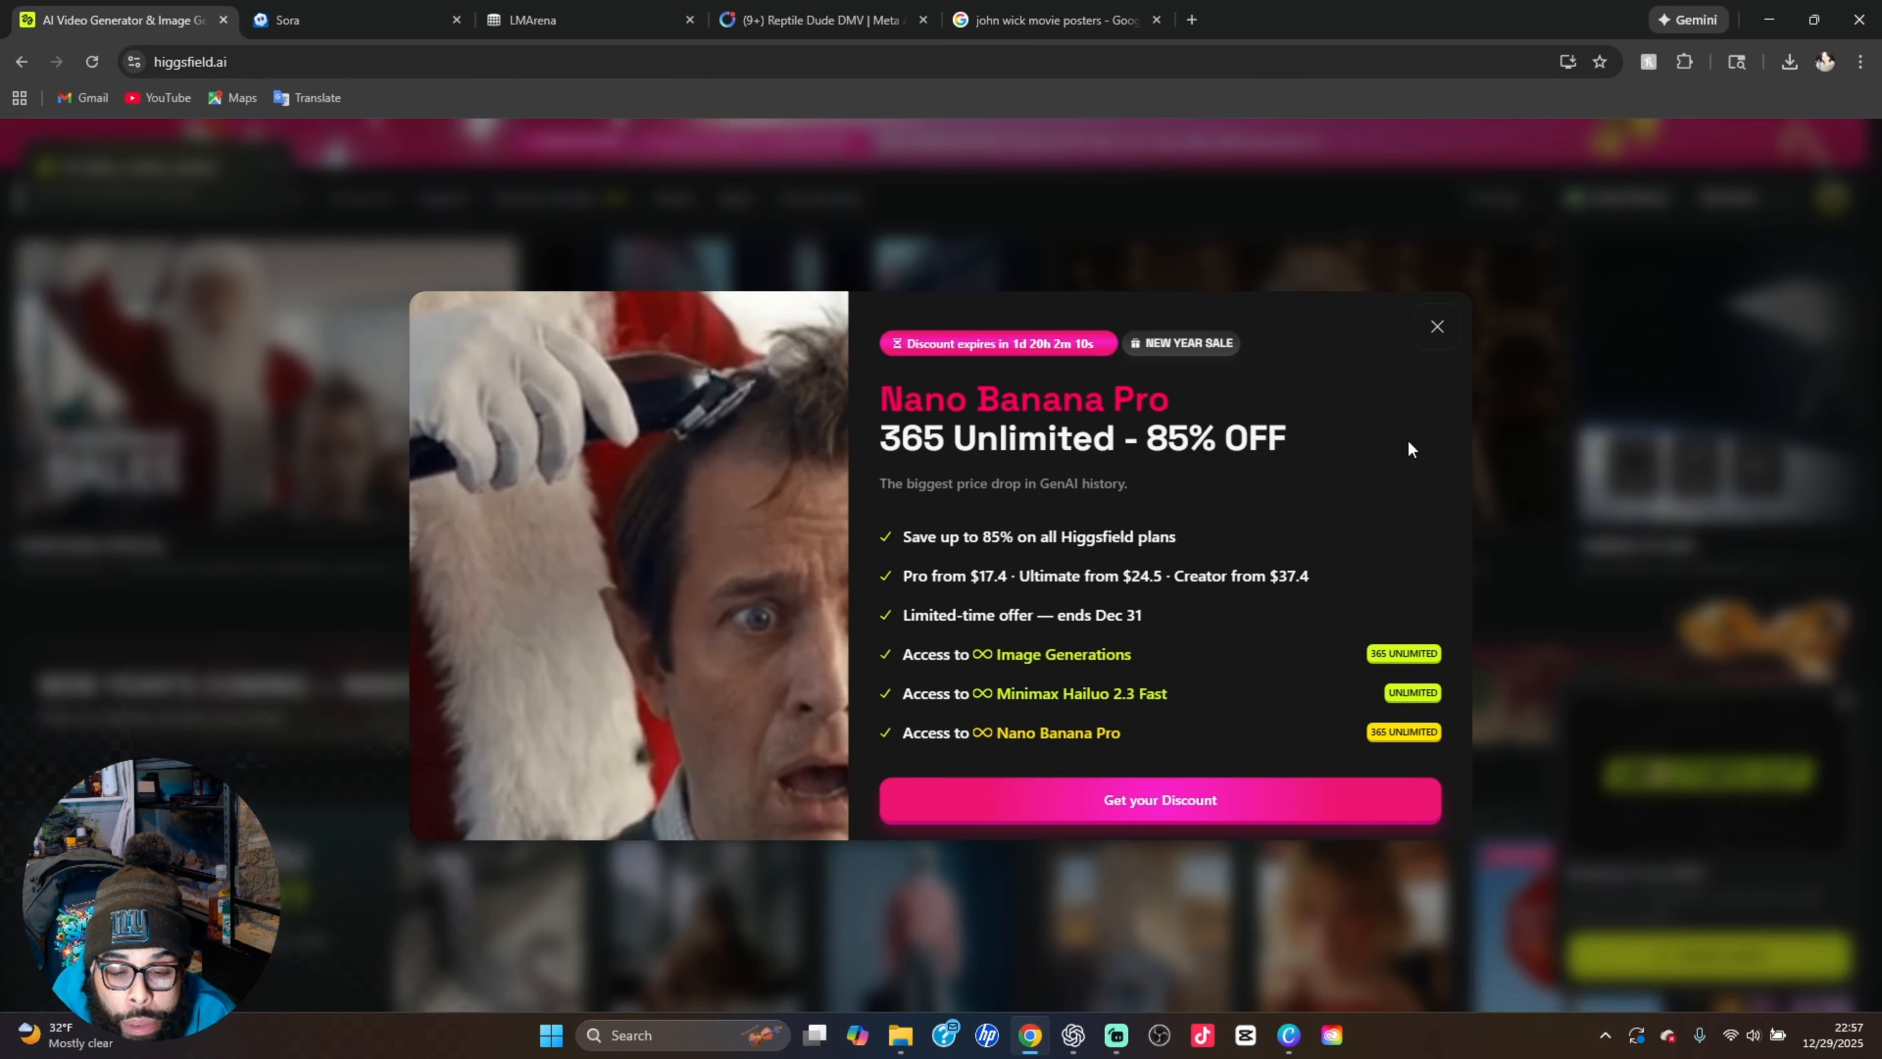
# Dismiss the discount offer and daily credits notice, and open the Nano Banana Pro image generator
pyautogui.click(1436, 328)
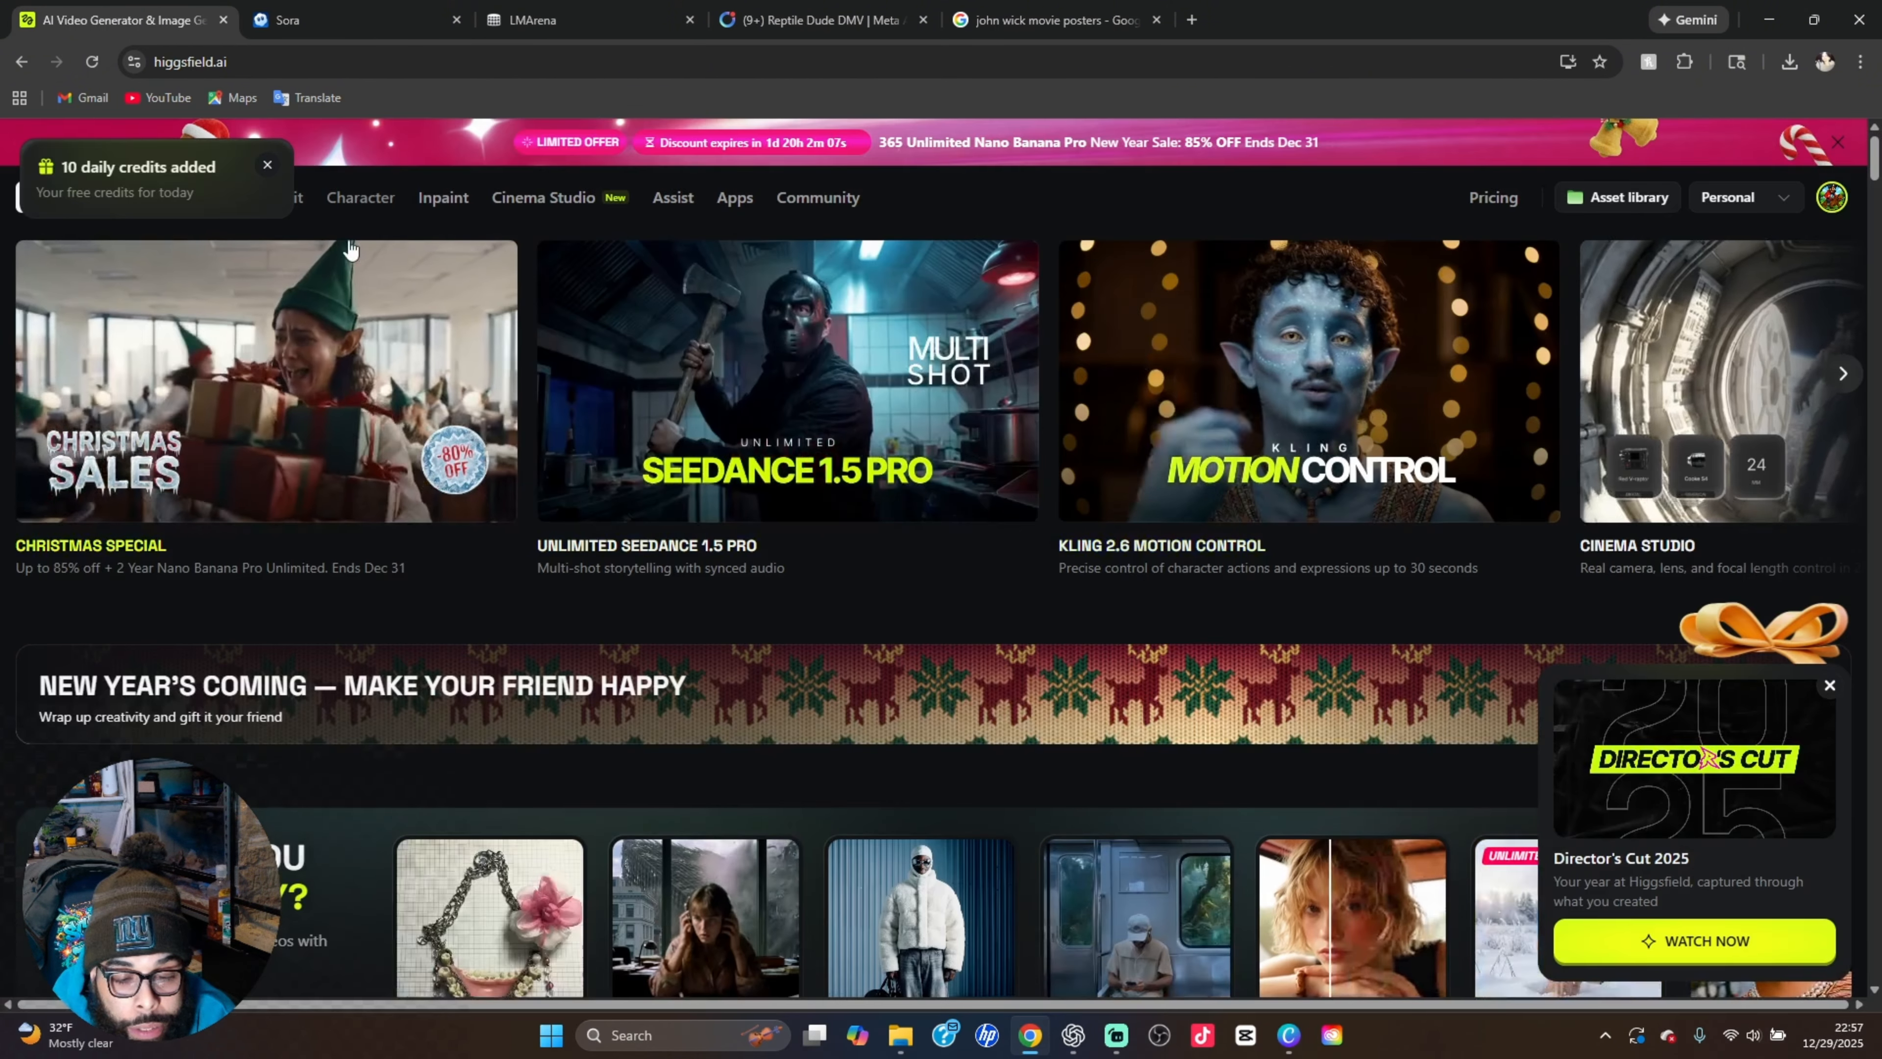
pyautogui.click(267, 166)
pyautogui.moveTo(165, 197)
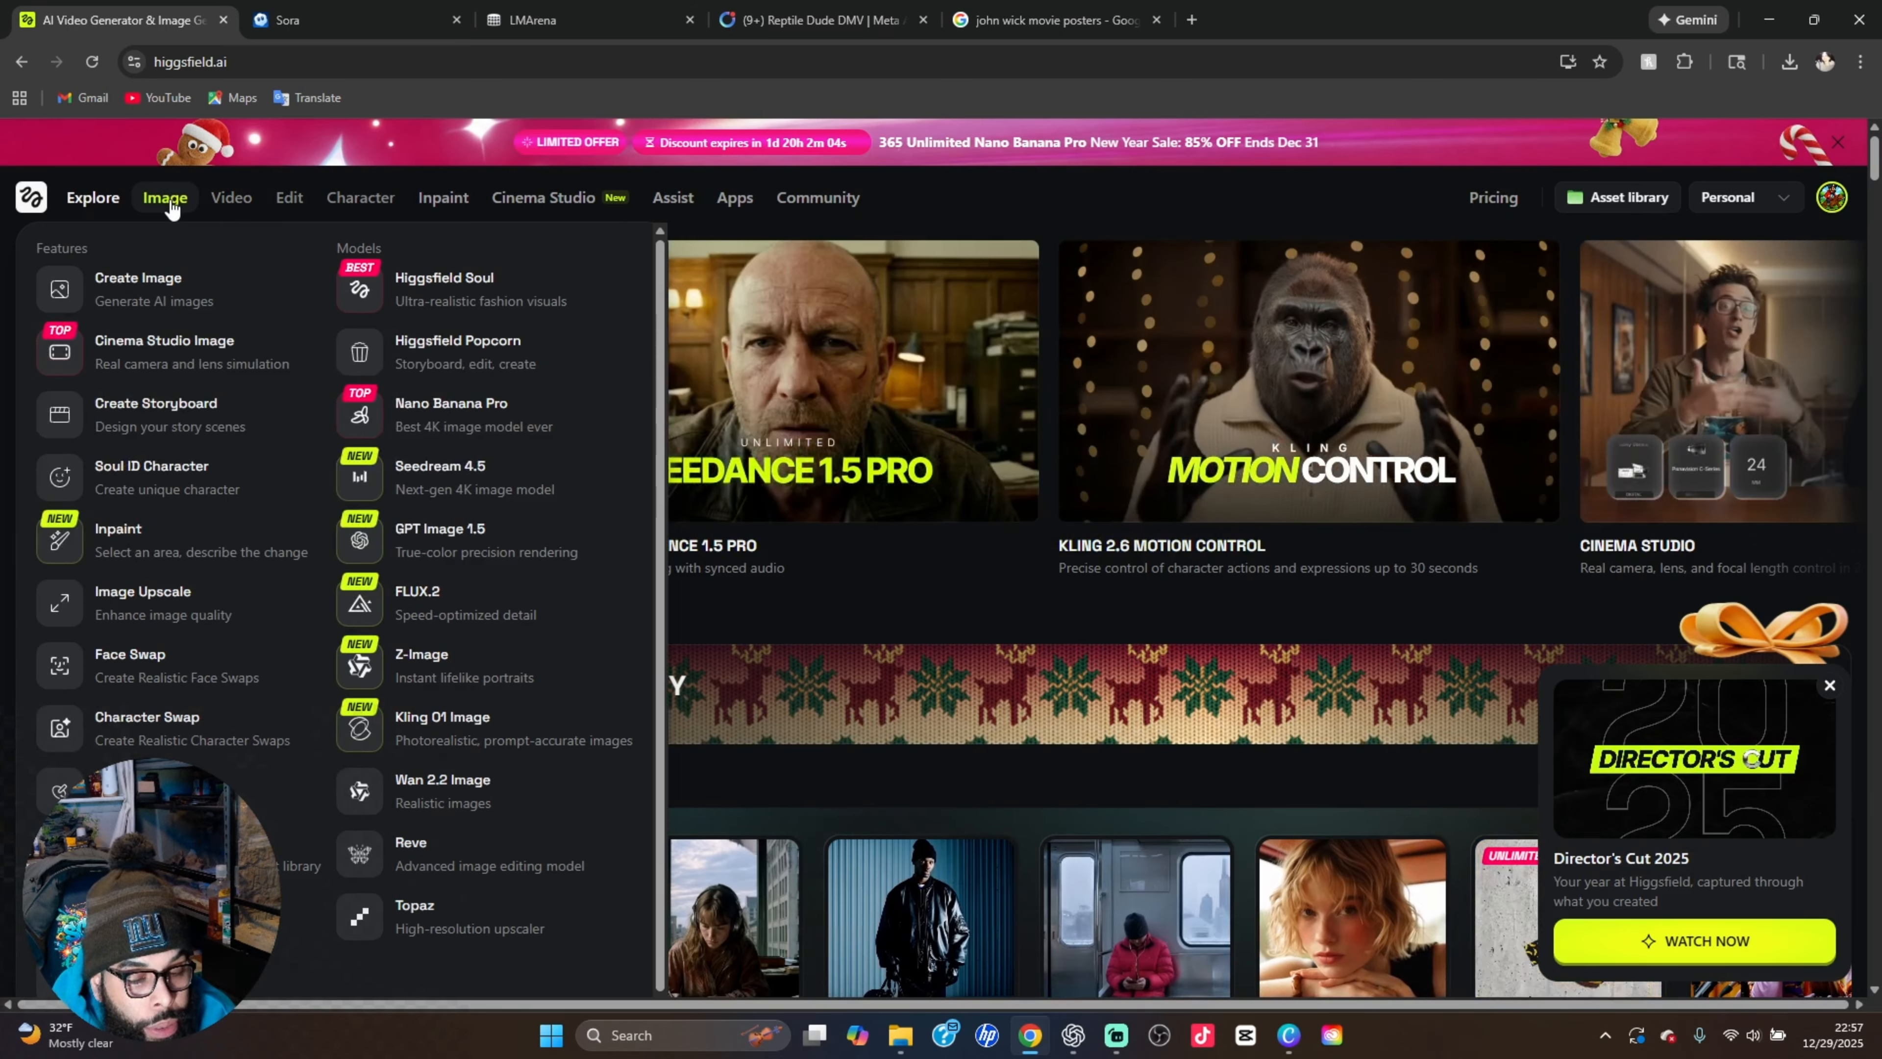
pyautogui.click(462, 415)
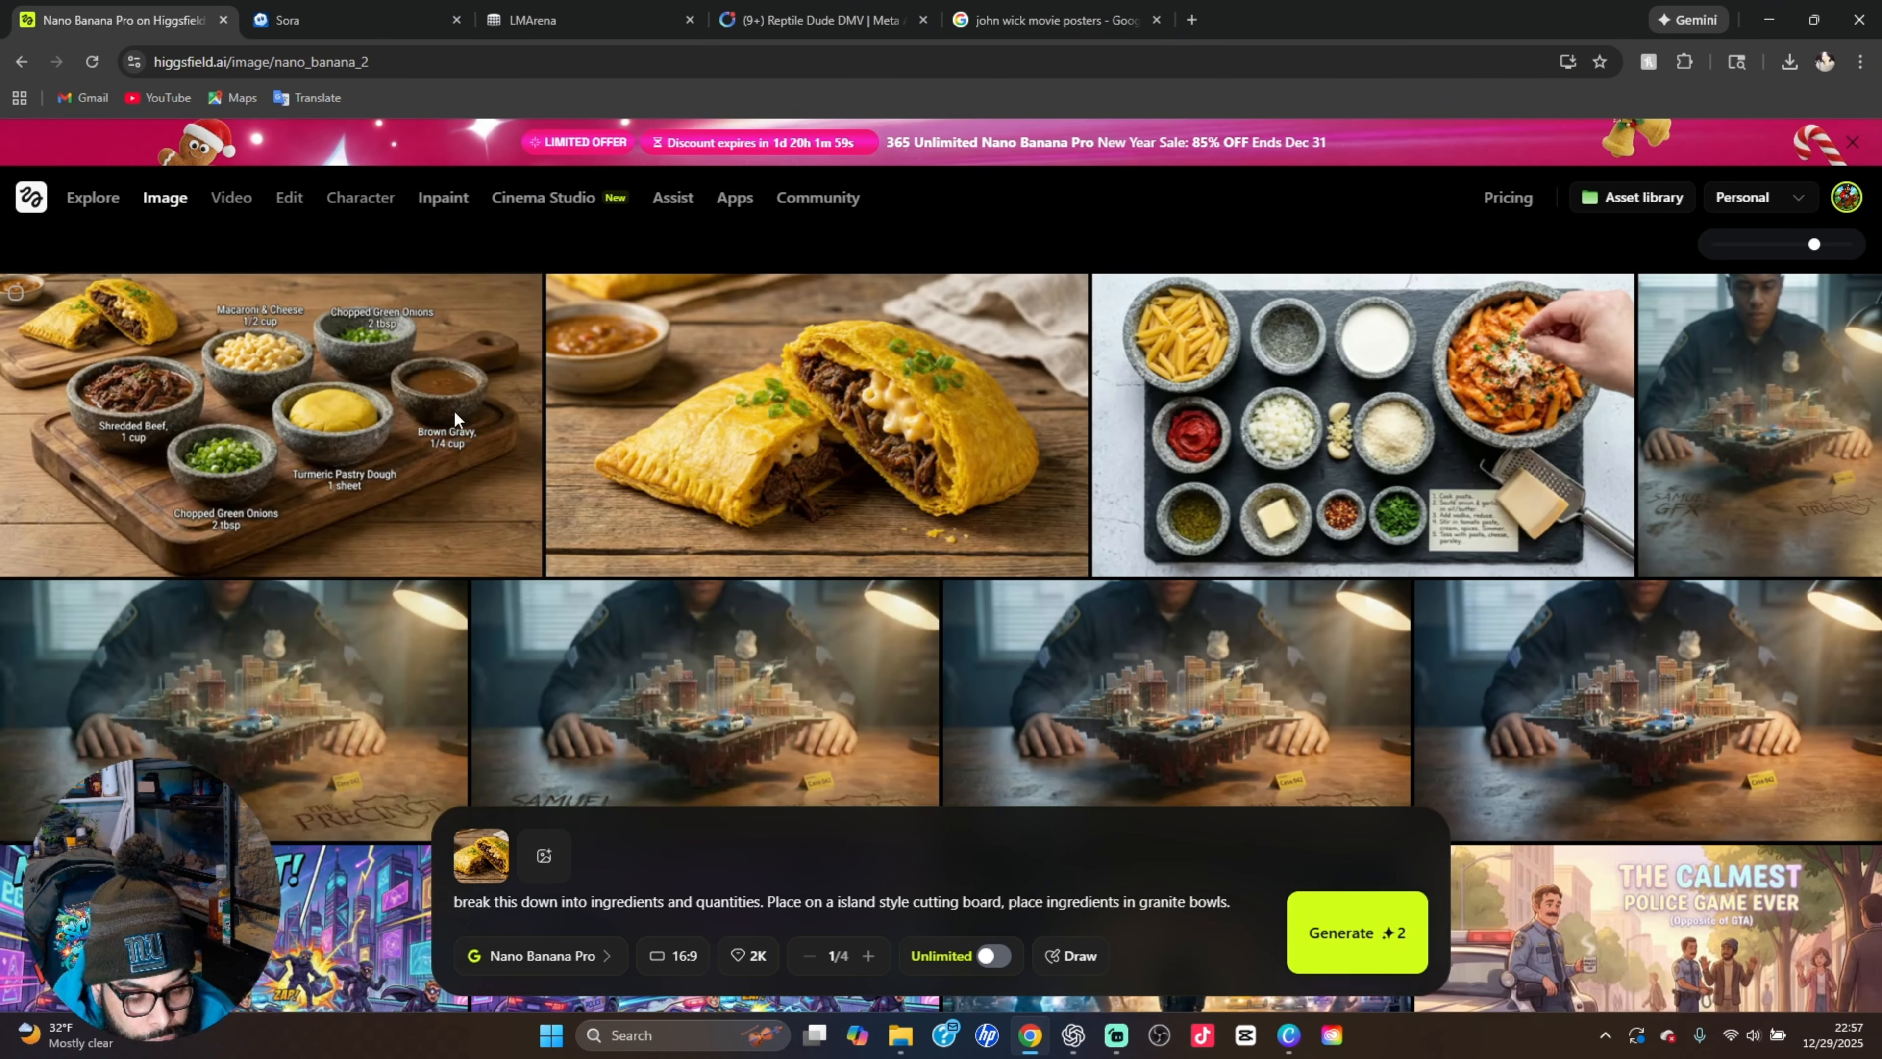
# View the generated image of a police officer behind a floating miniature city with "The Precinct" carved into the desk
pyautogui.moveTo(435, 571)
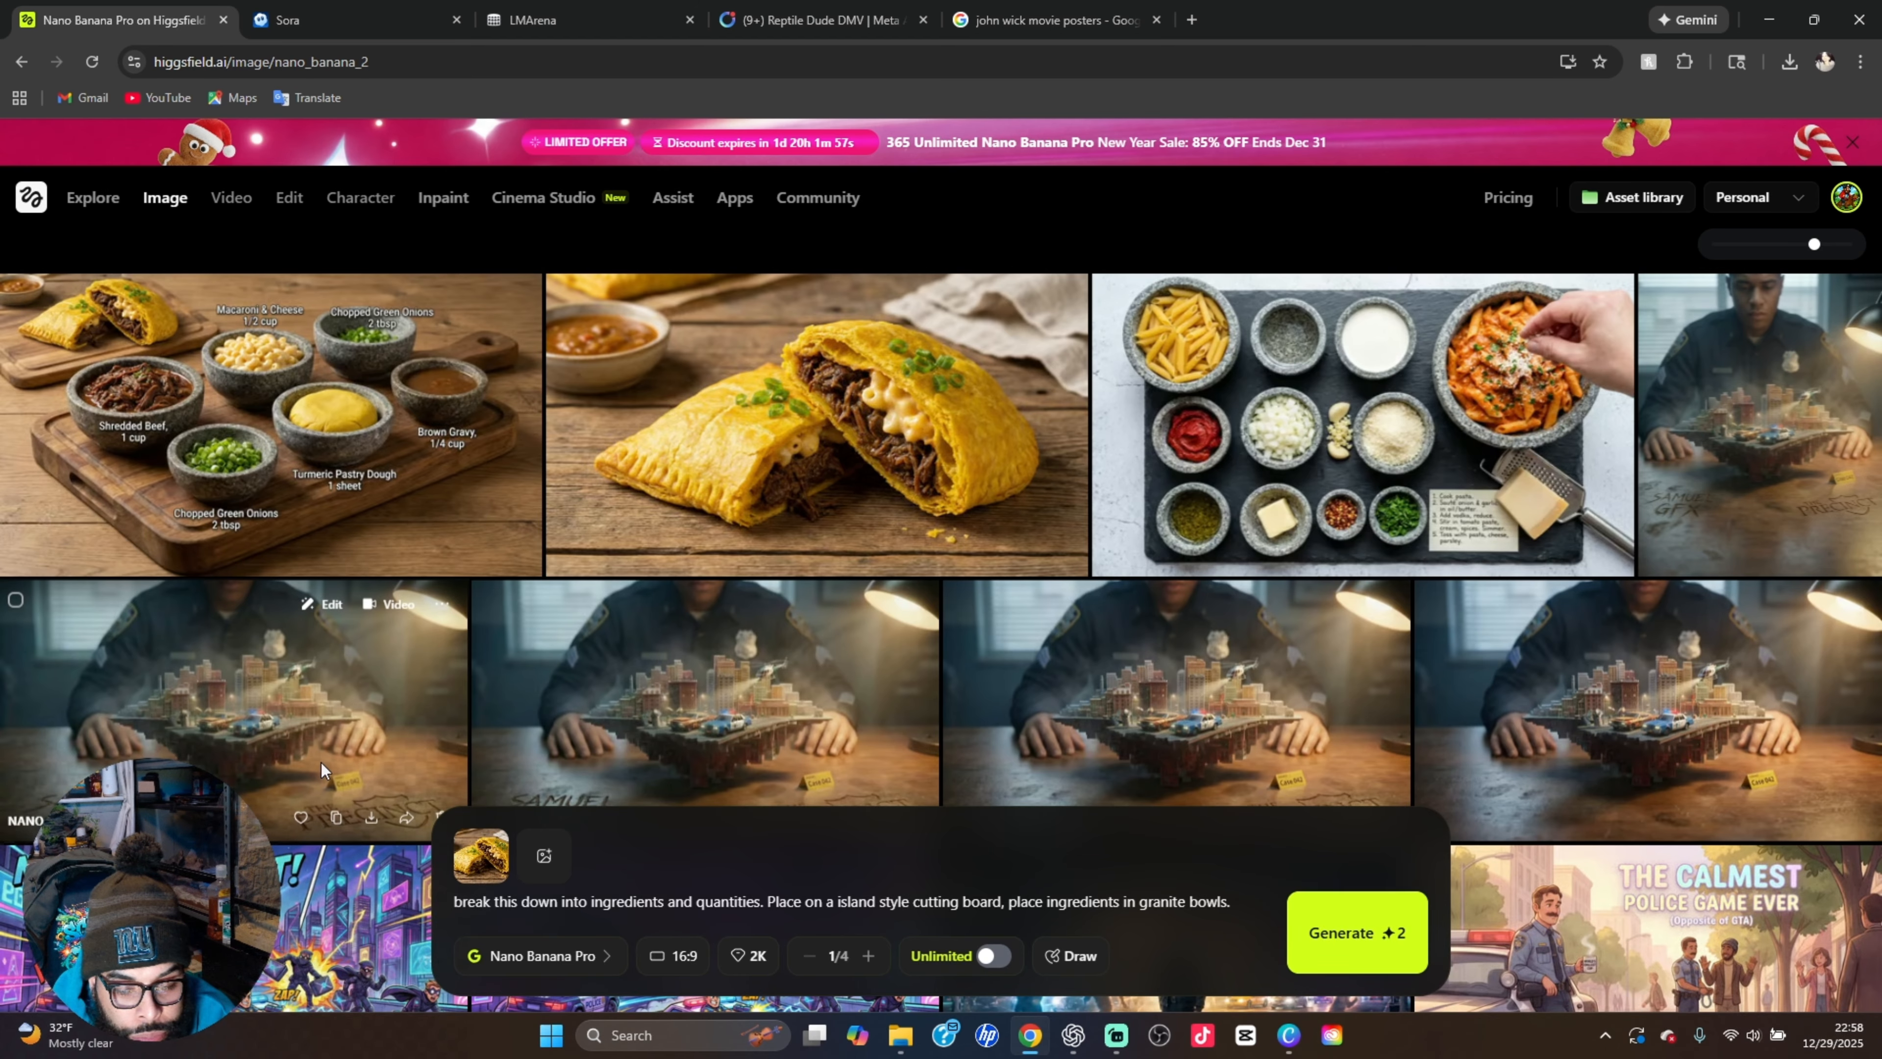
pyautogui.click(243, 716)
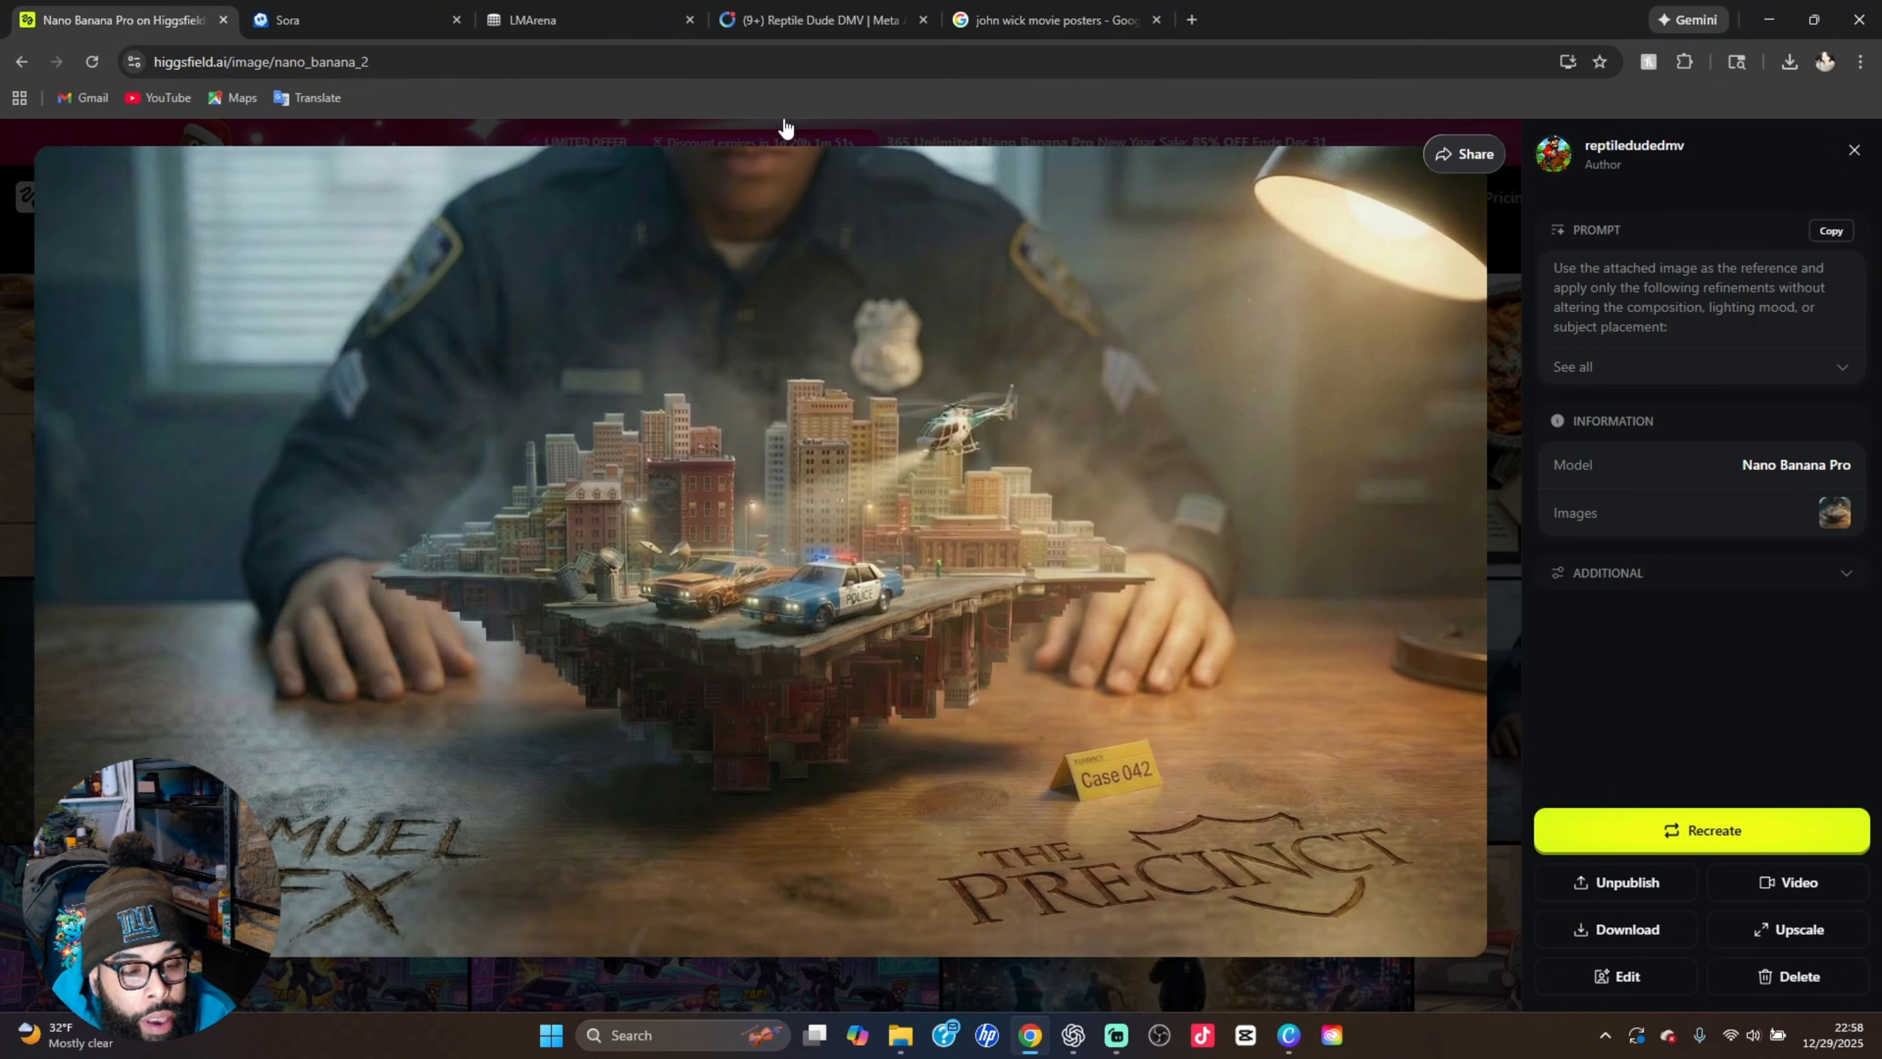
# Search for "grok ai" in a new browser tab and open the Favorites gallery of Grok Imagine
pyautogui.click(1188, 20)
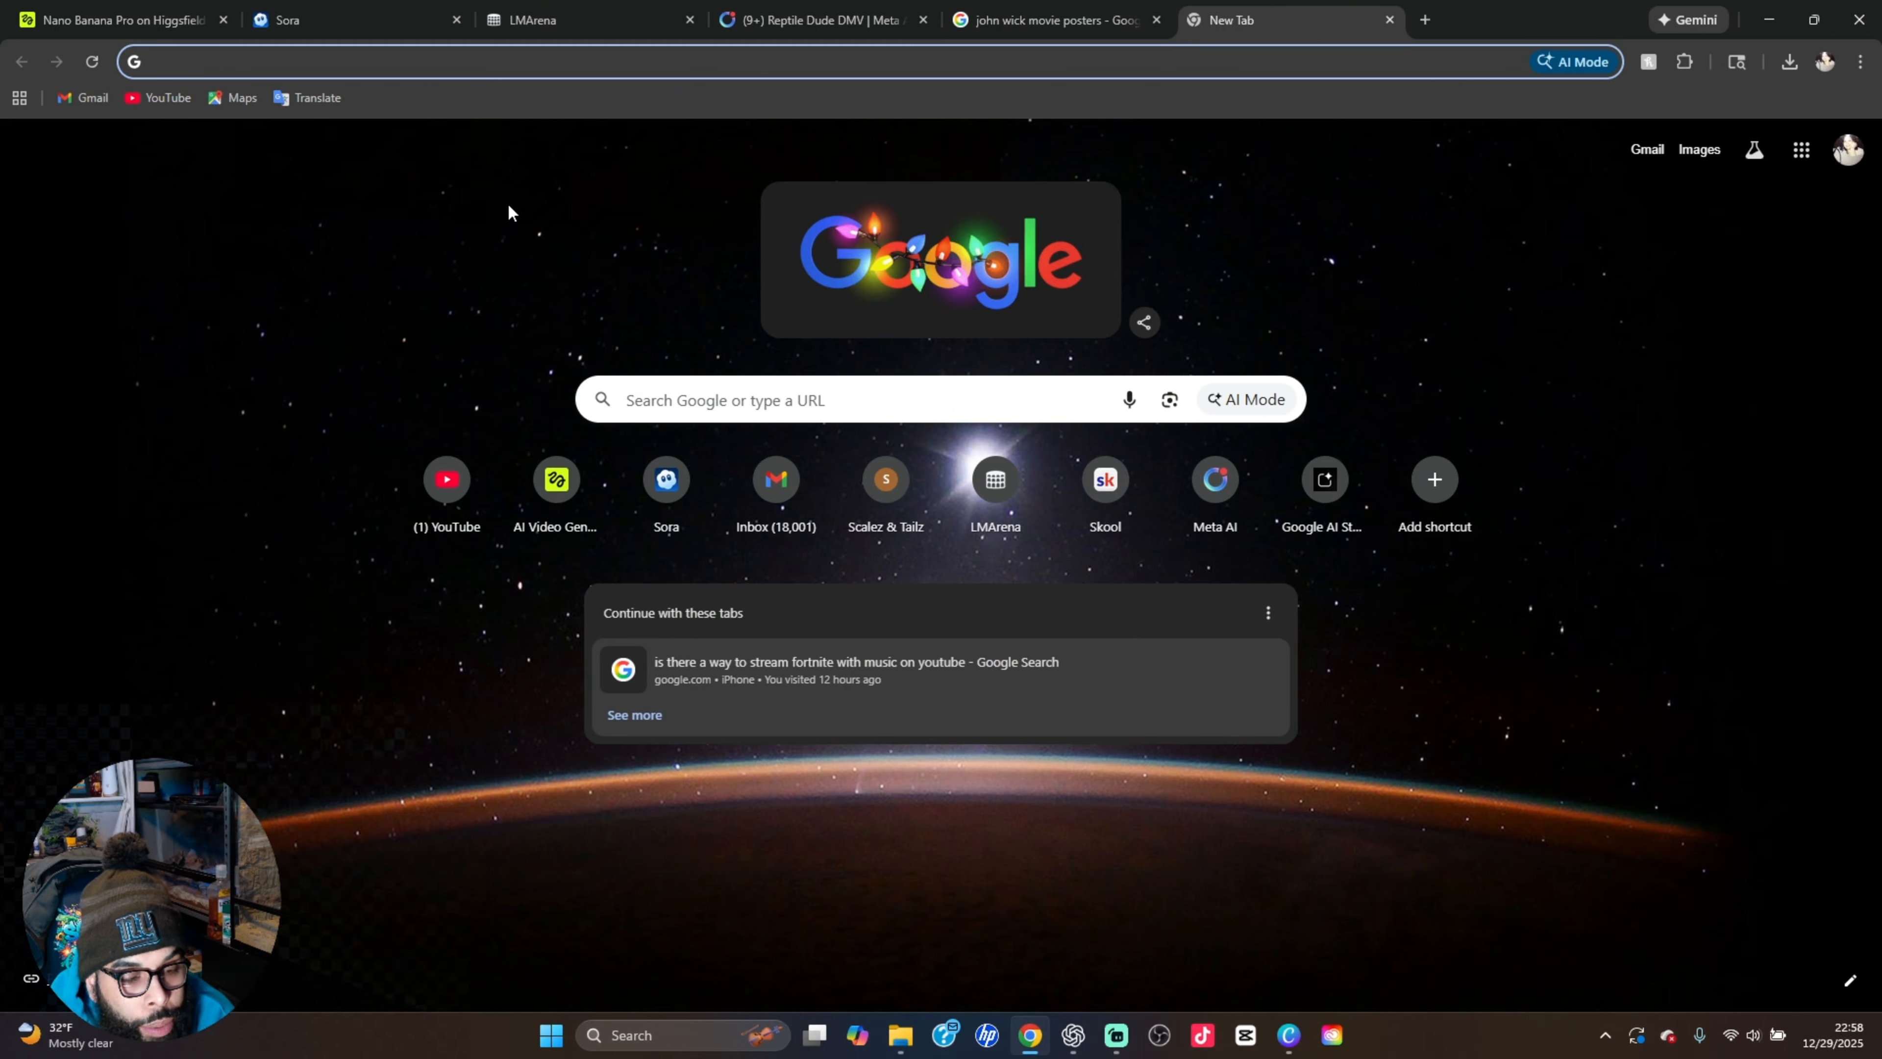
pyautogui.click(666, 399)
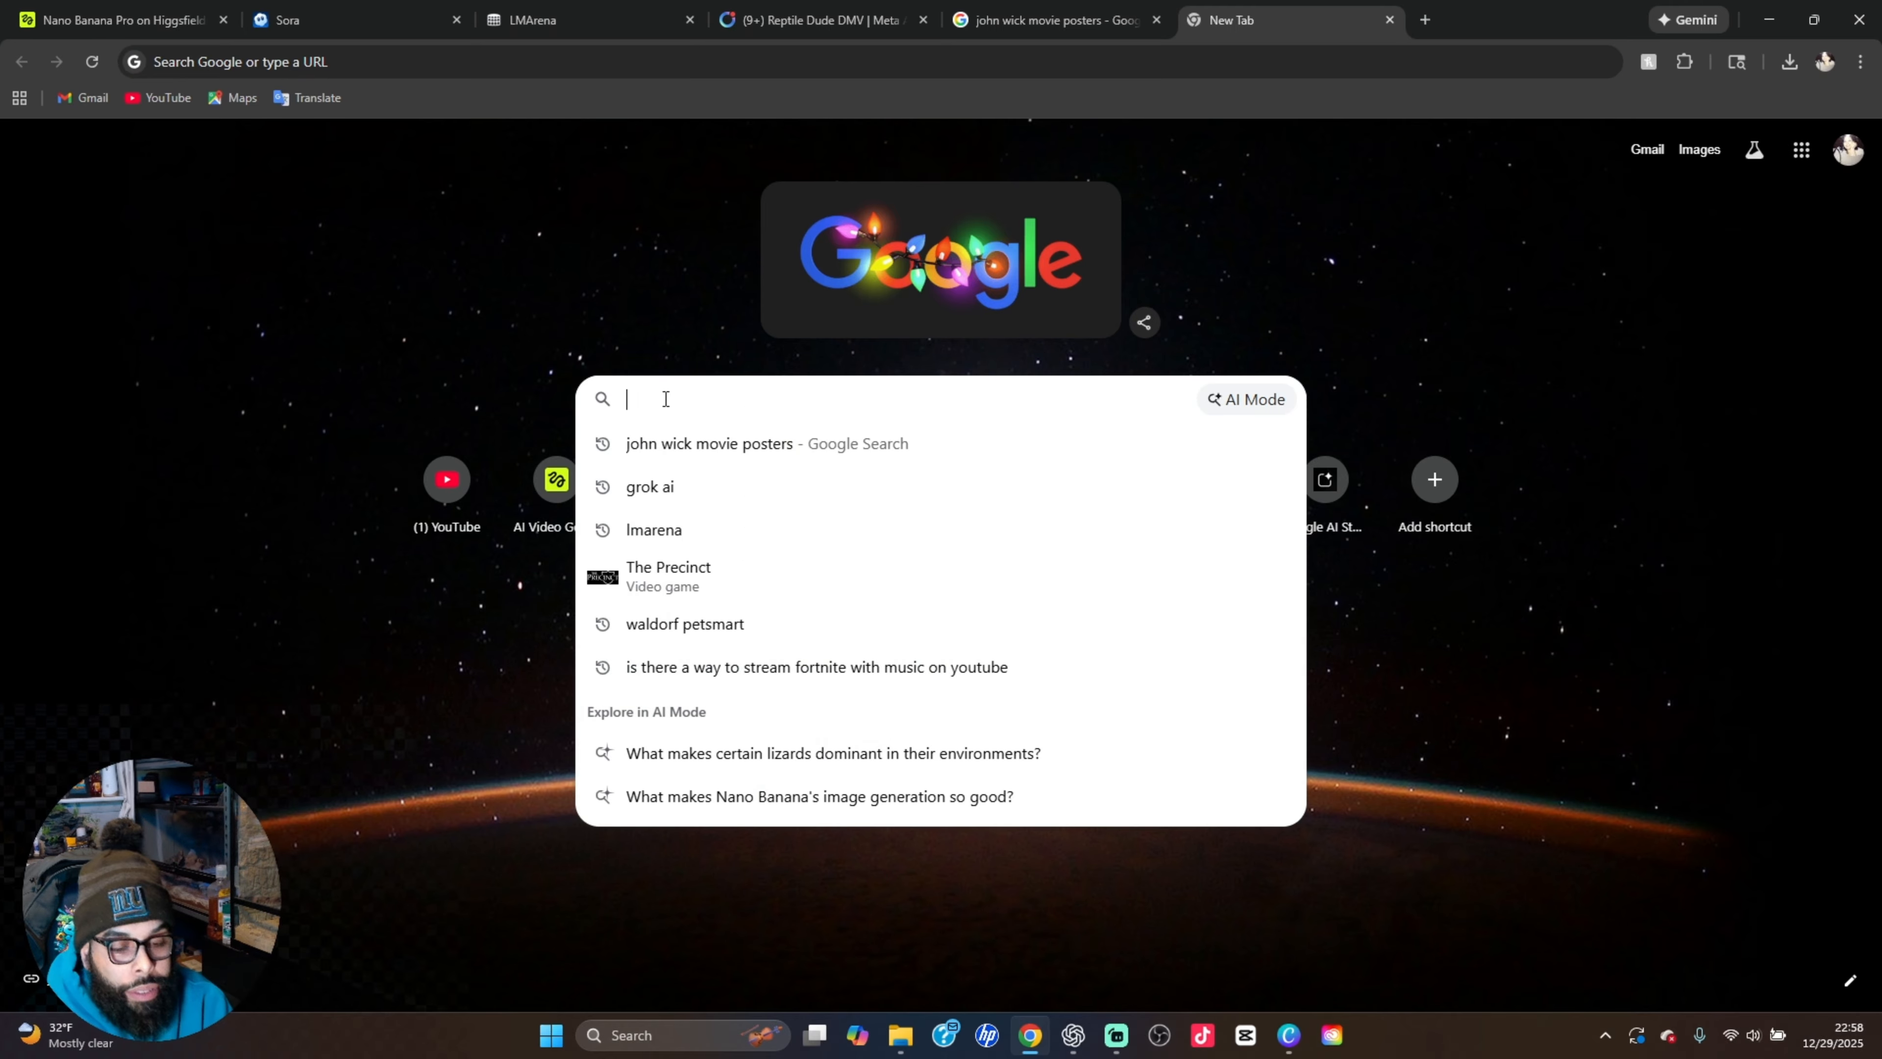
pyautogui.click(646, 486)
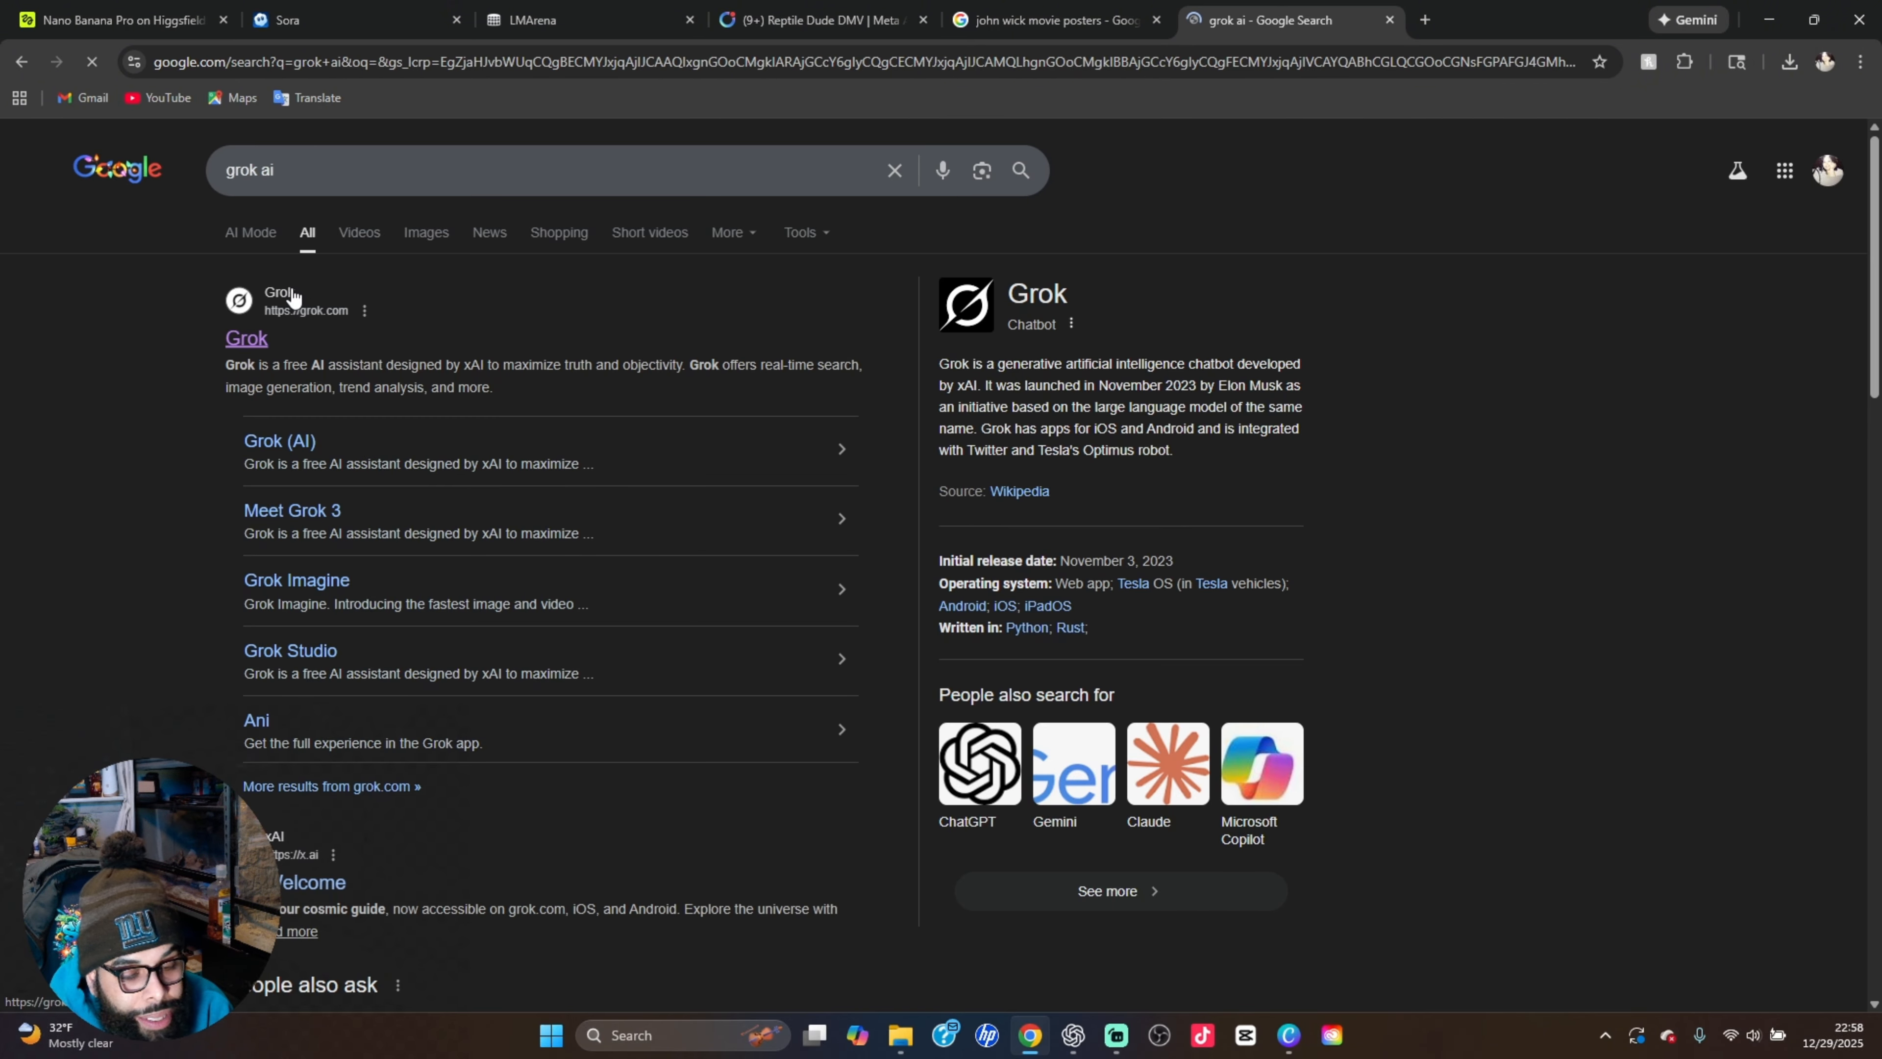
pyautogui.click(292, 301)
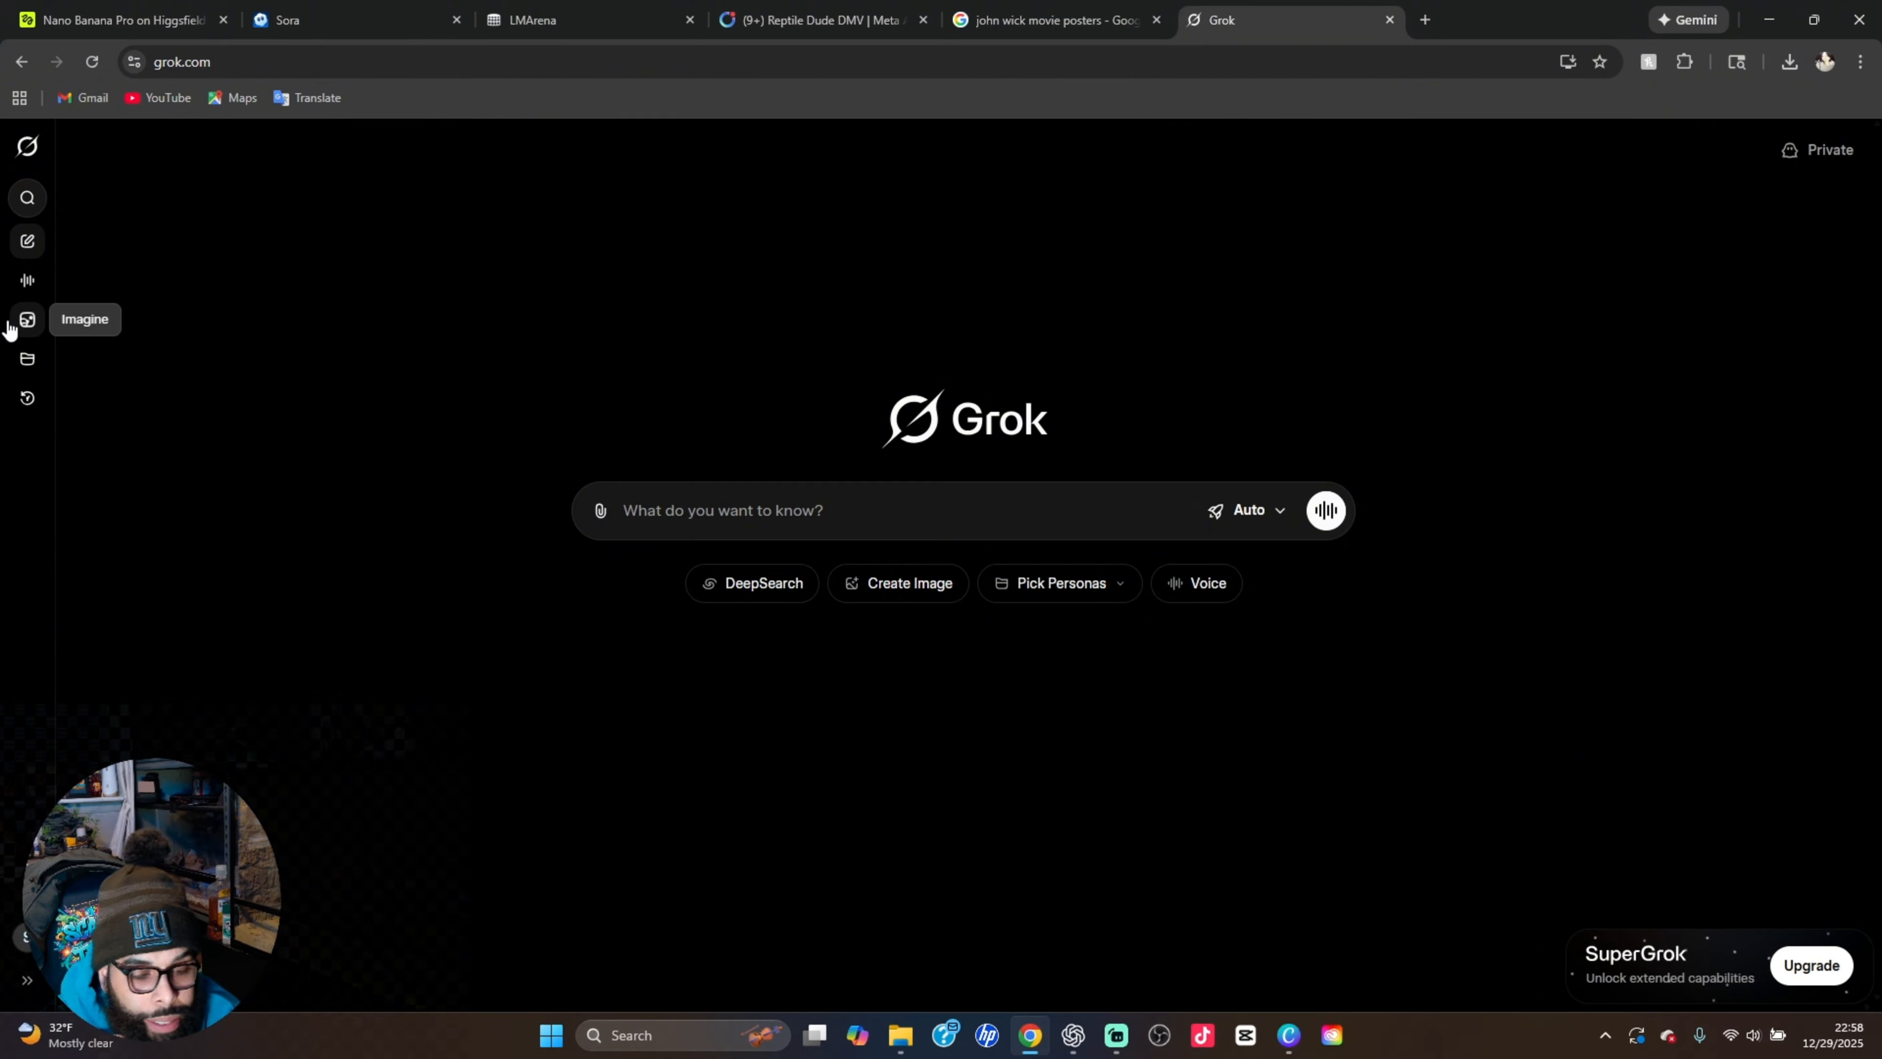
pyautogui.click(27, 323)
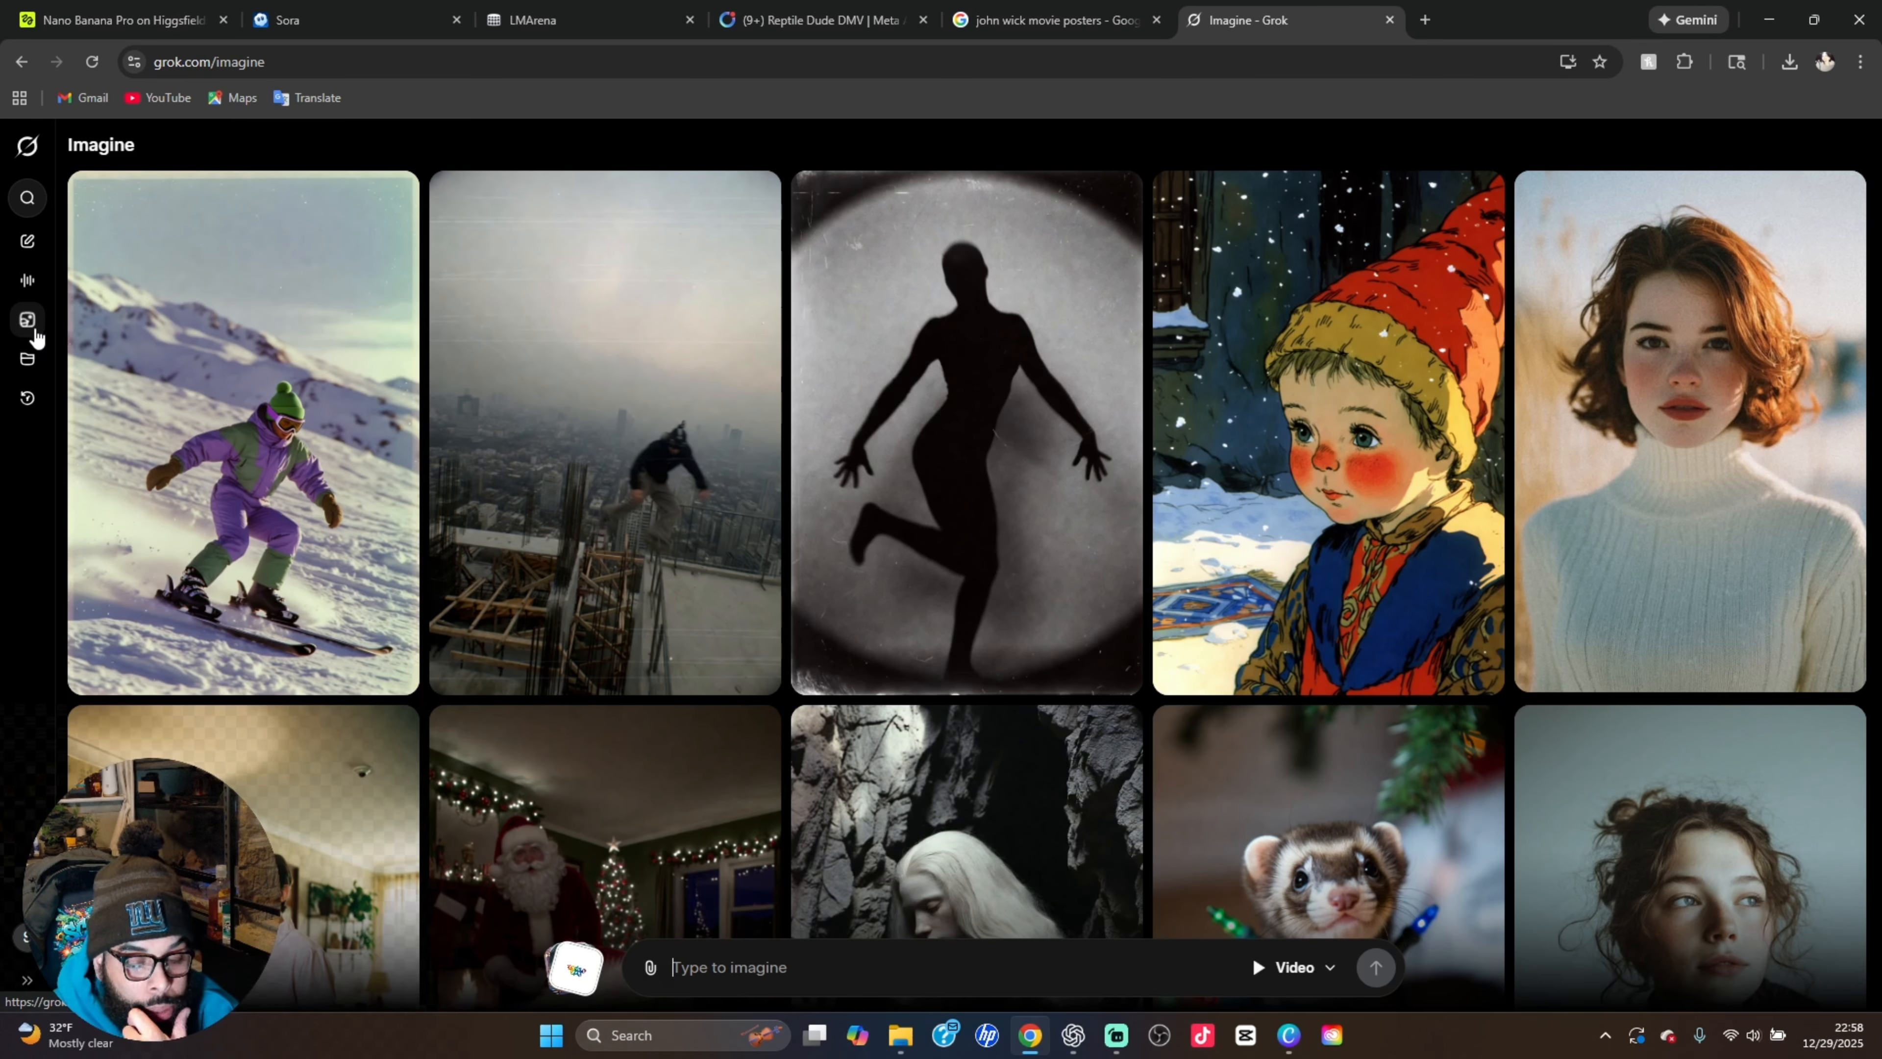
pyautogui.click(571, 971)
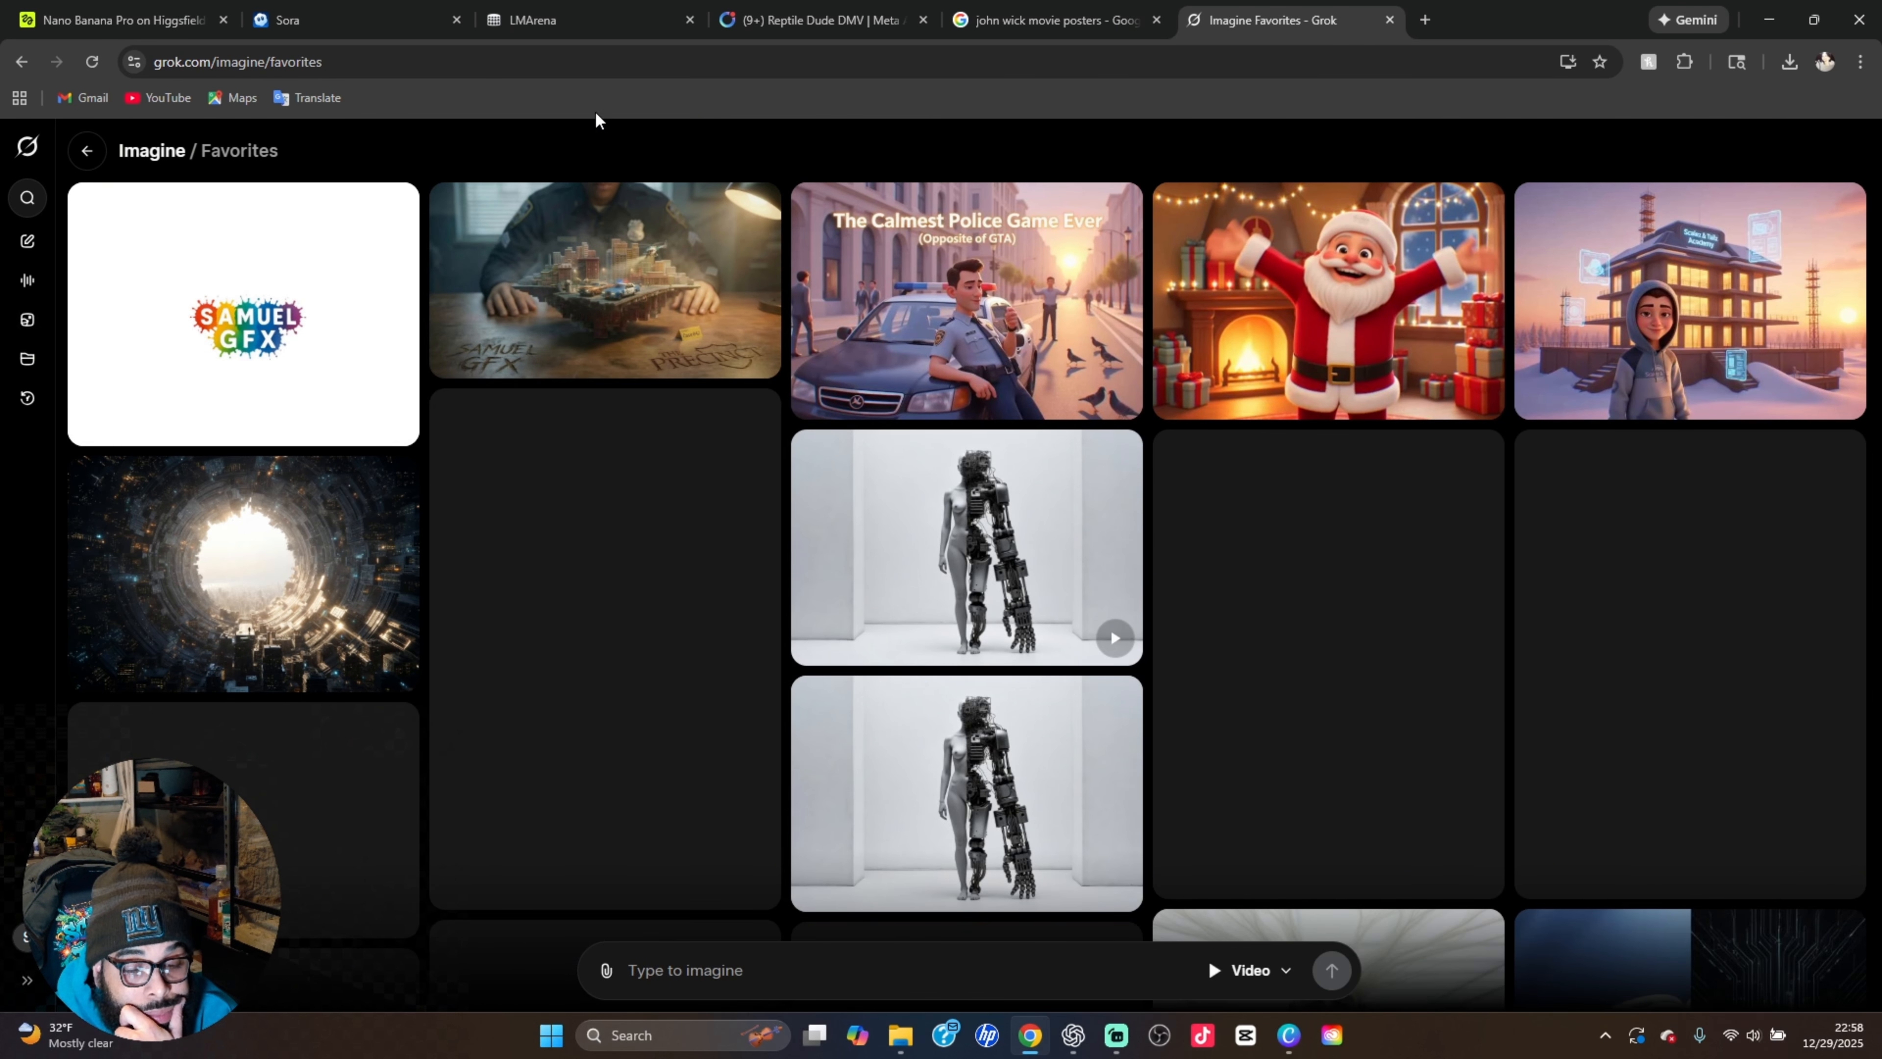
# Compare the Precinct still in Higgsfield with its animated version in Grok Imagine, pausing the video after viewing
pyautogui.click(93, 35)
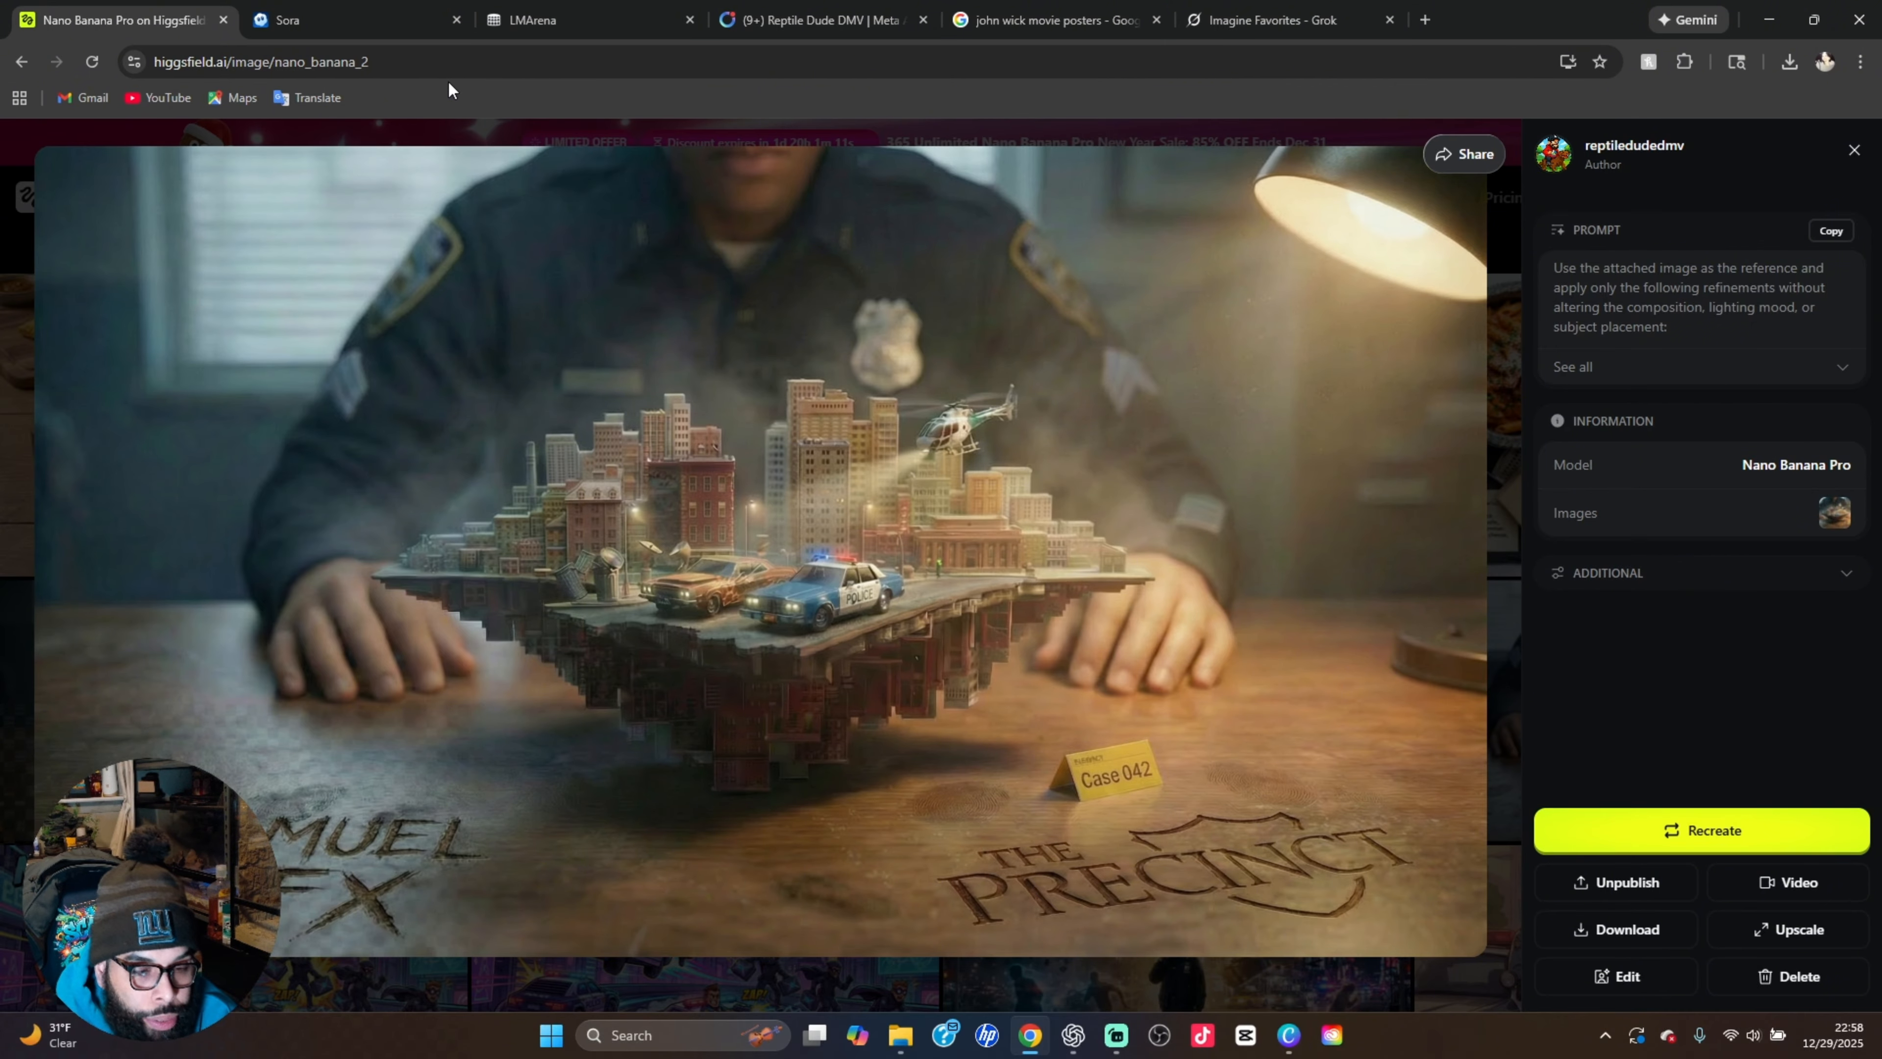
pyautogui.click(1284, 22)
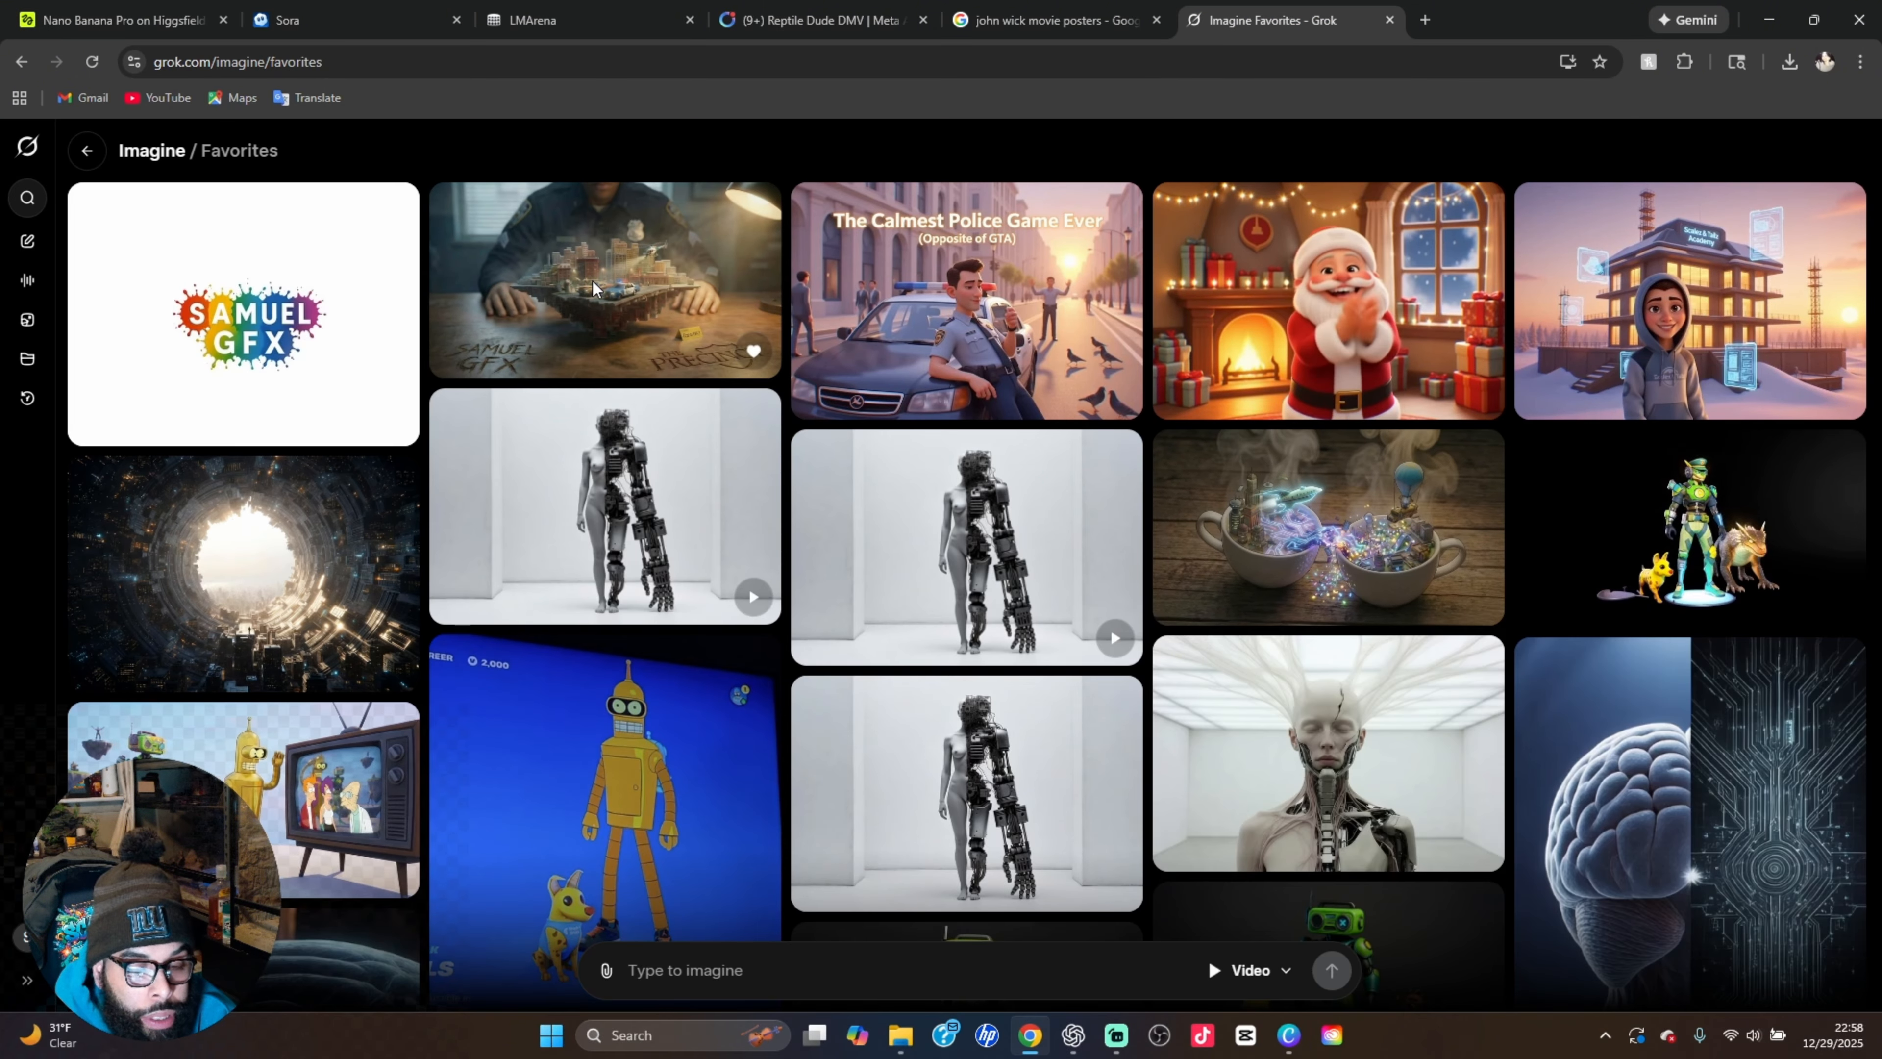
pyautogui.click(593, 281)
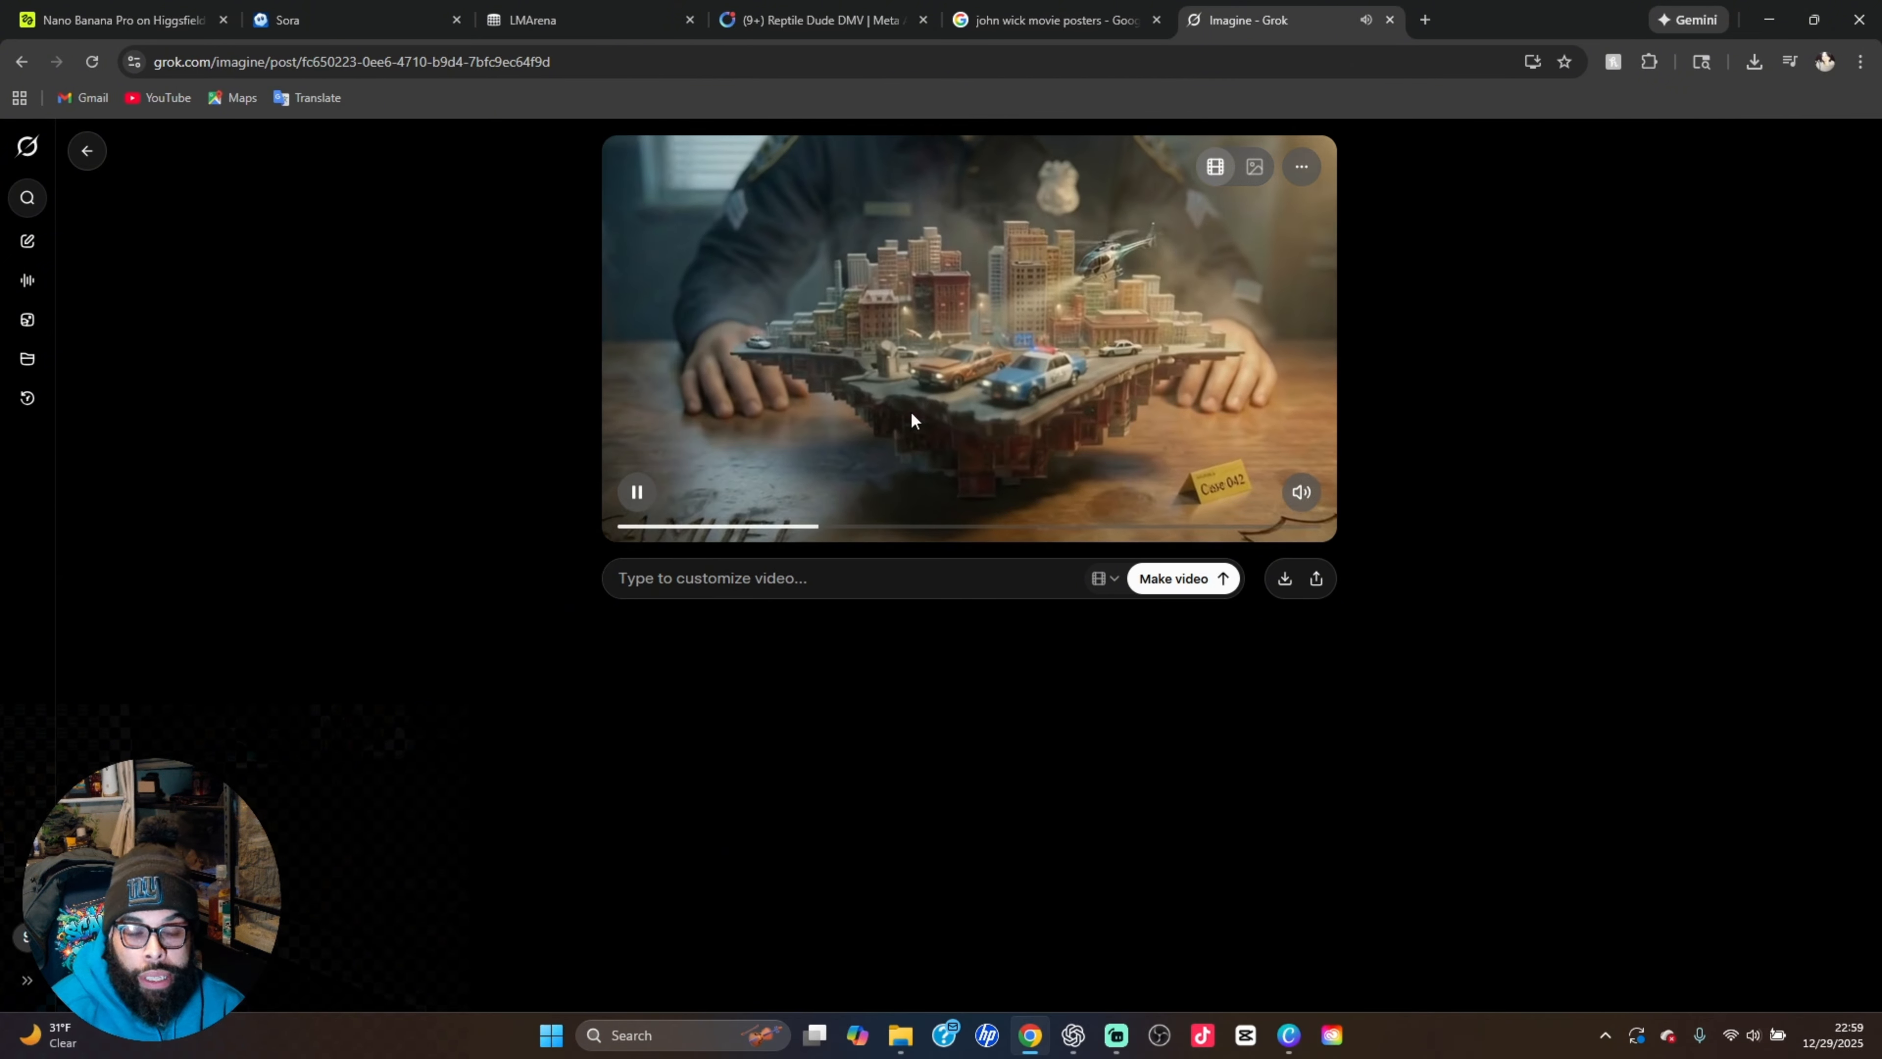
pyautogui.click(637, 492)
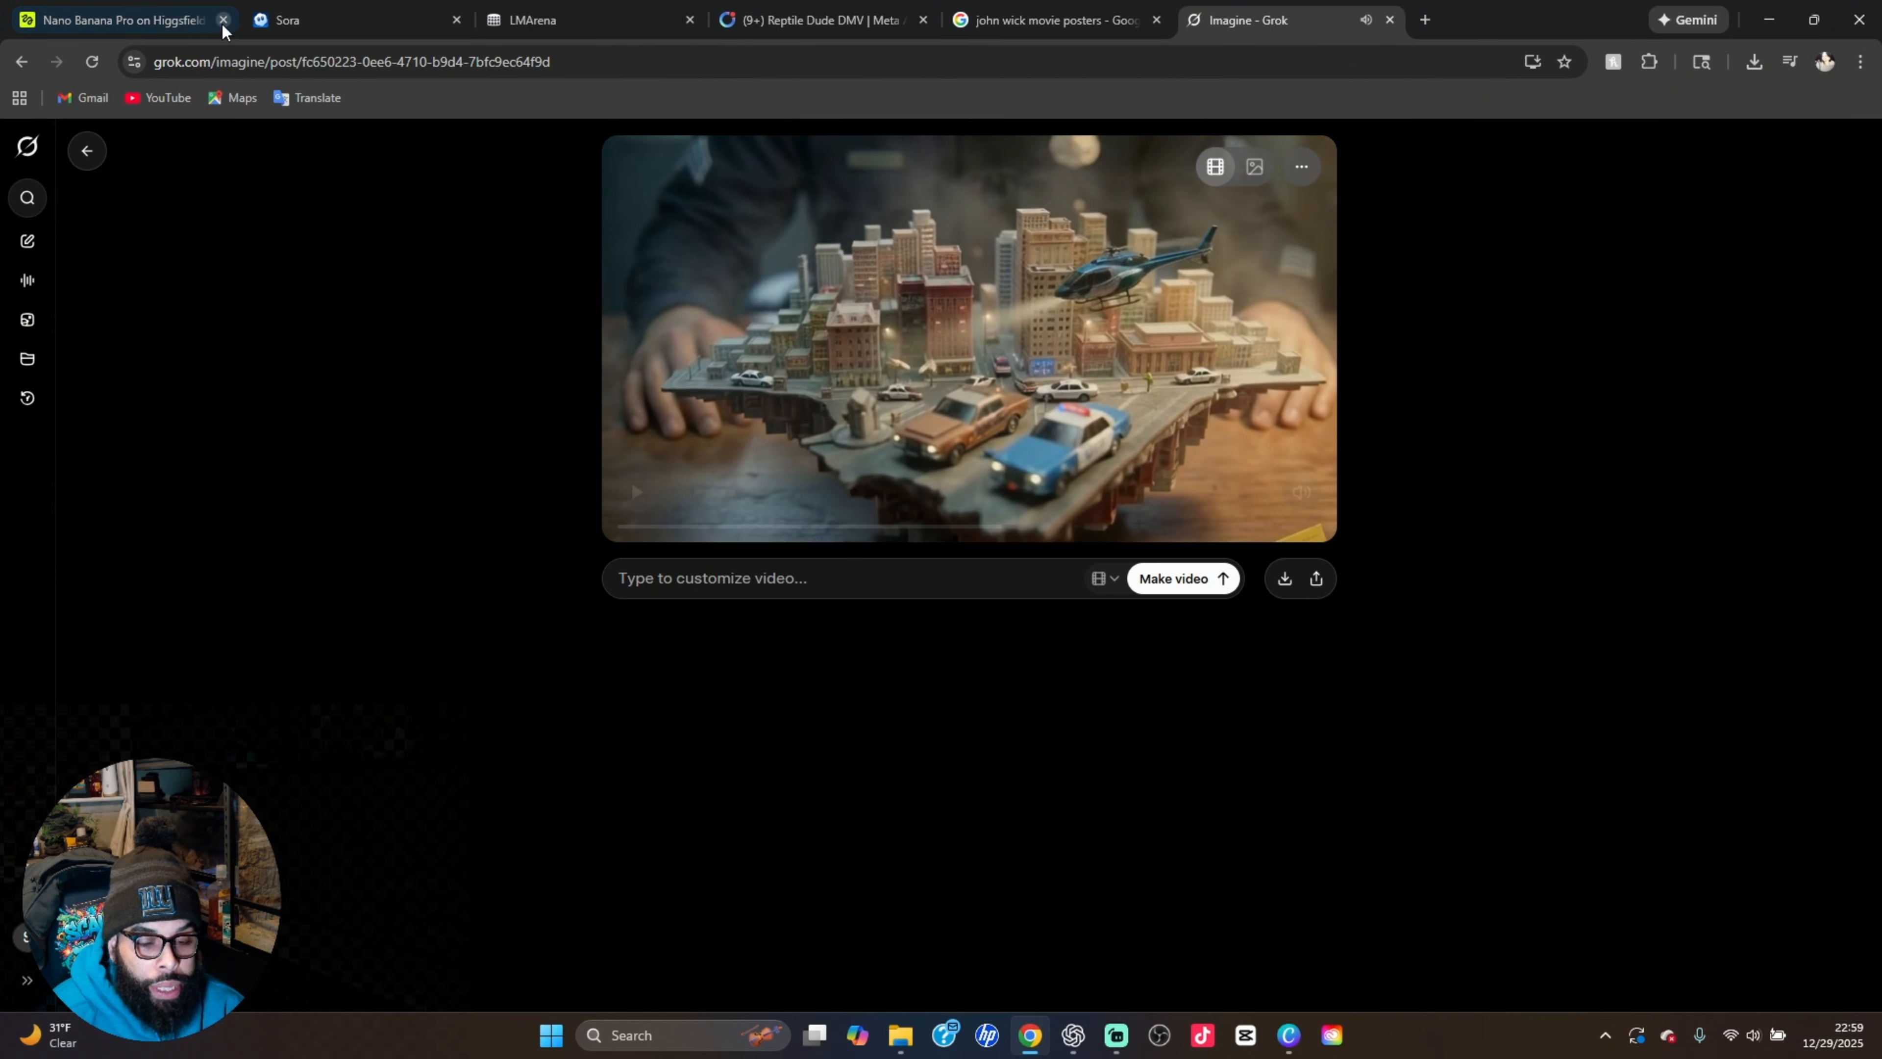
# Return to the Higgsfield gallery and view the penne pasta ingredients image and the Jamaican beef patty image
pyautogui.click(135, 14)
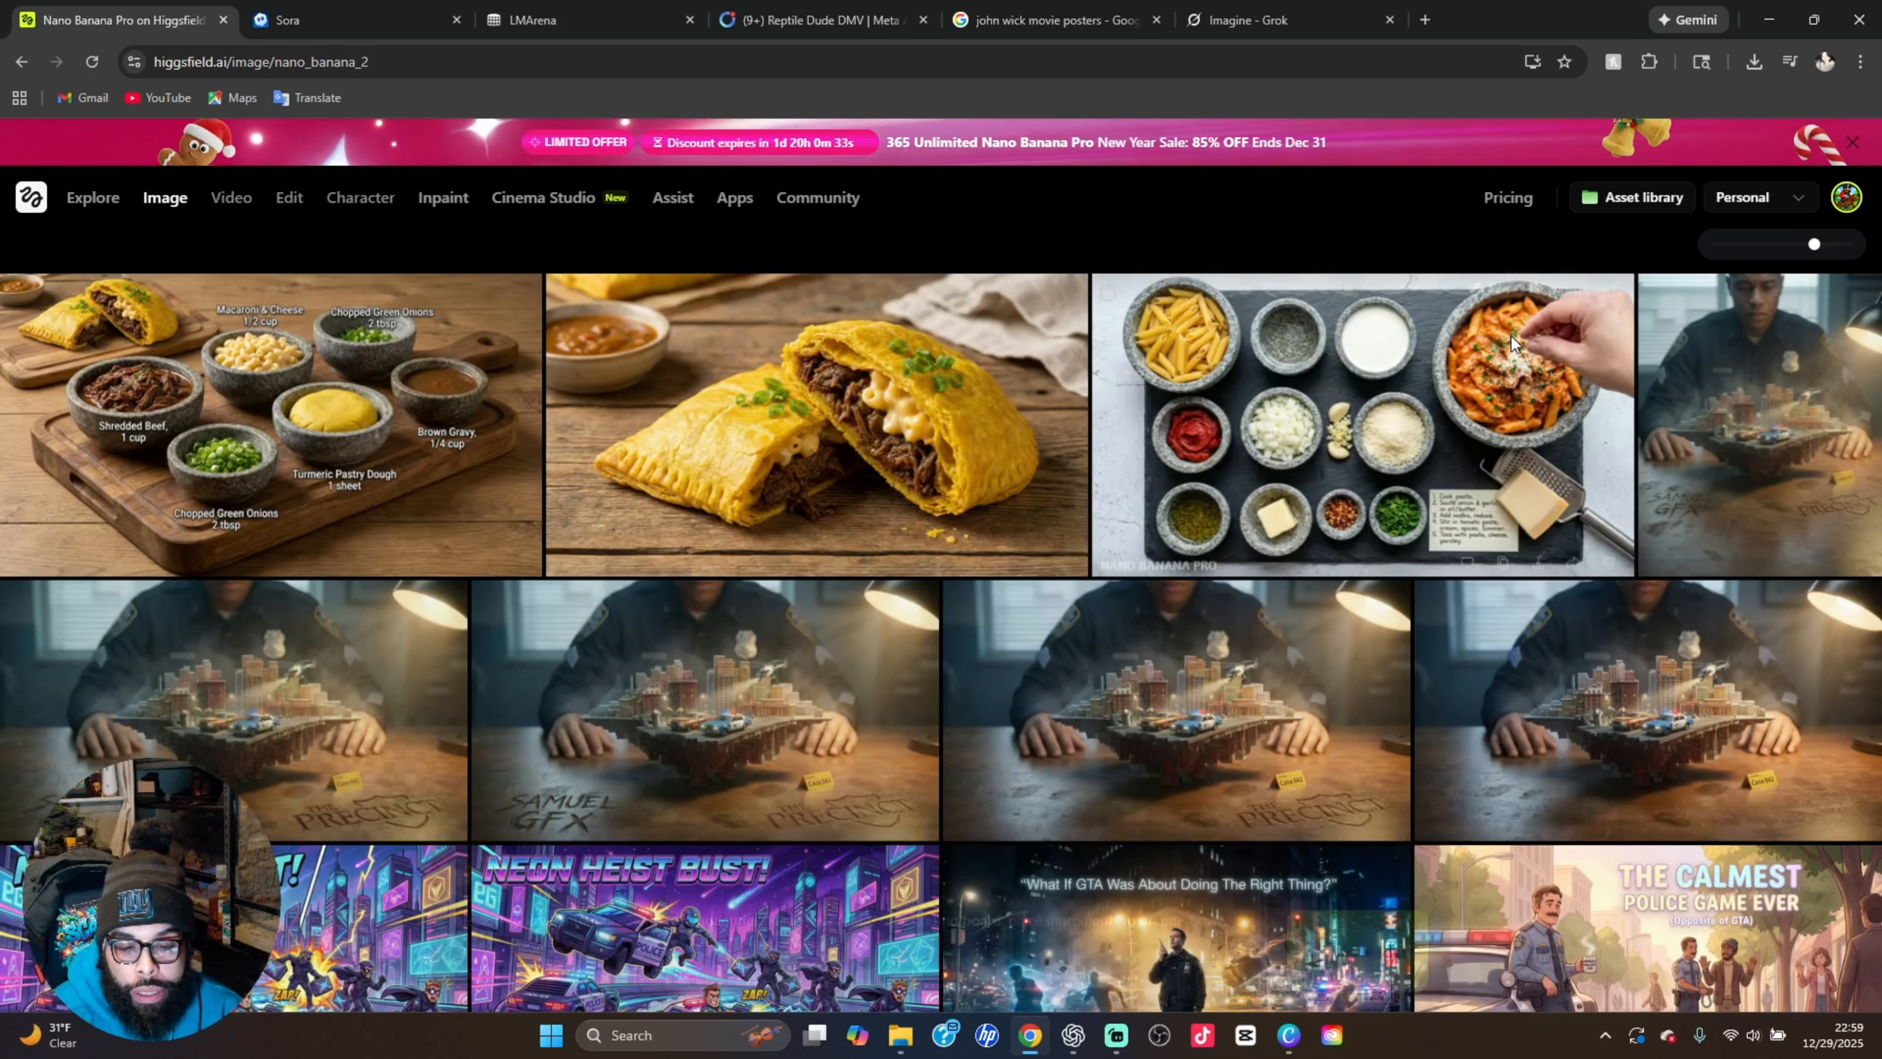
pyautogui.click(1510, 353)
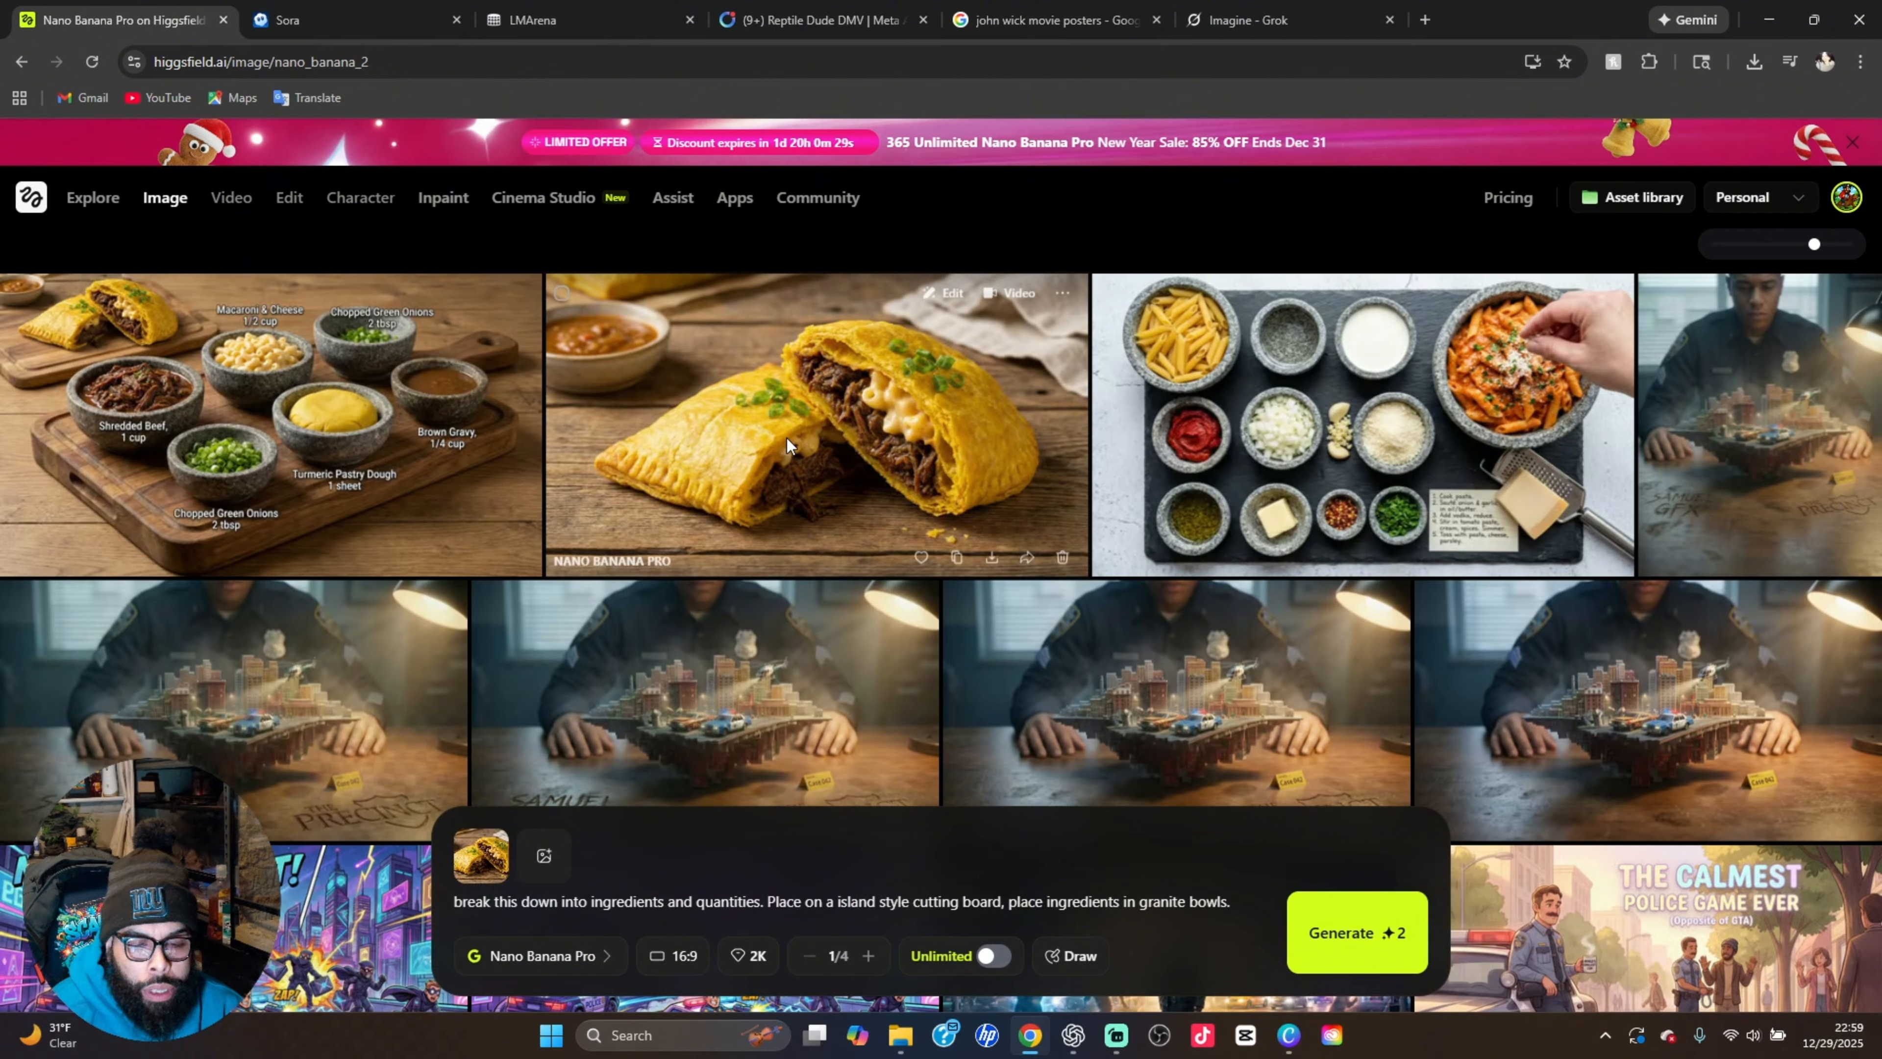
pyautogui.click(973, 461)
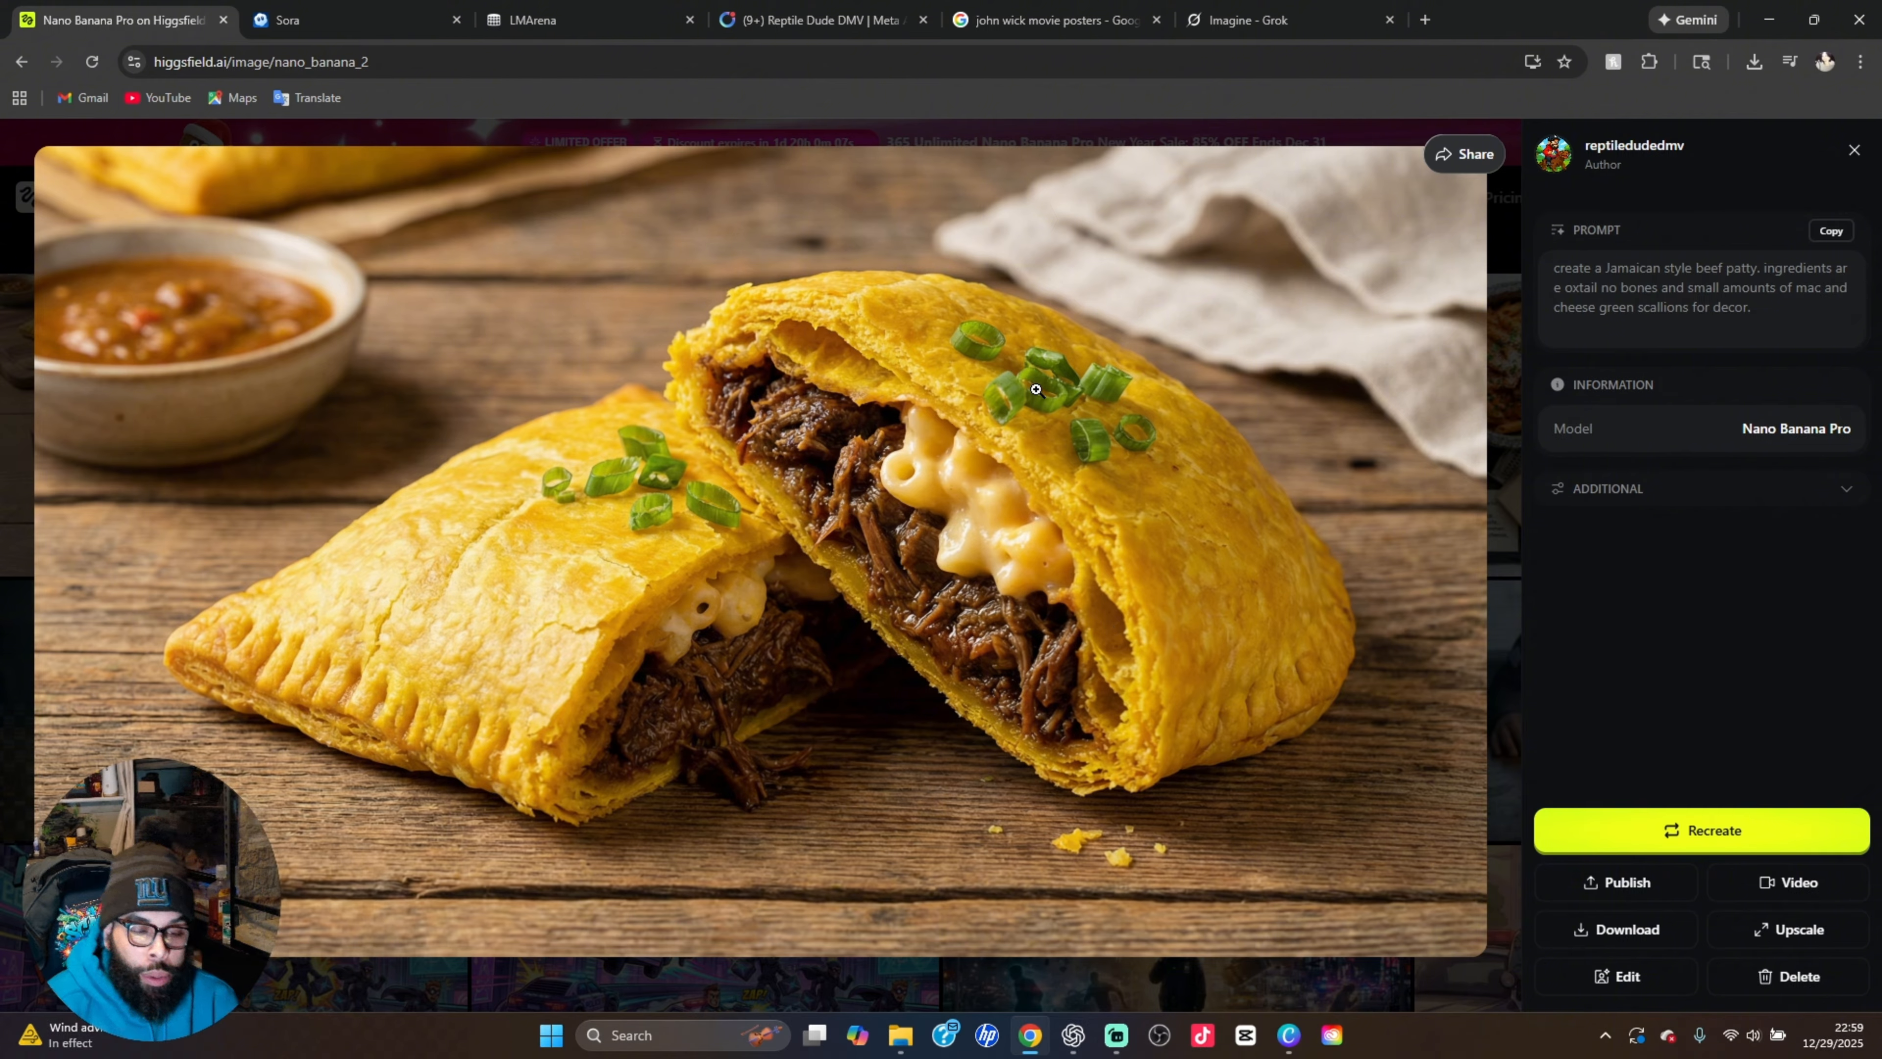
# Close the beef patty image and view the ingredient breakdown image with labelled granite bowls on a cutting board
pyautogui.click(1514, 375)
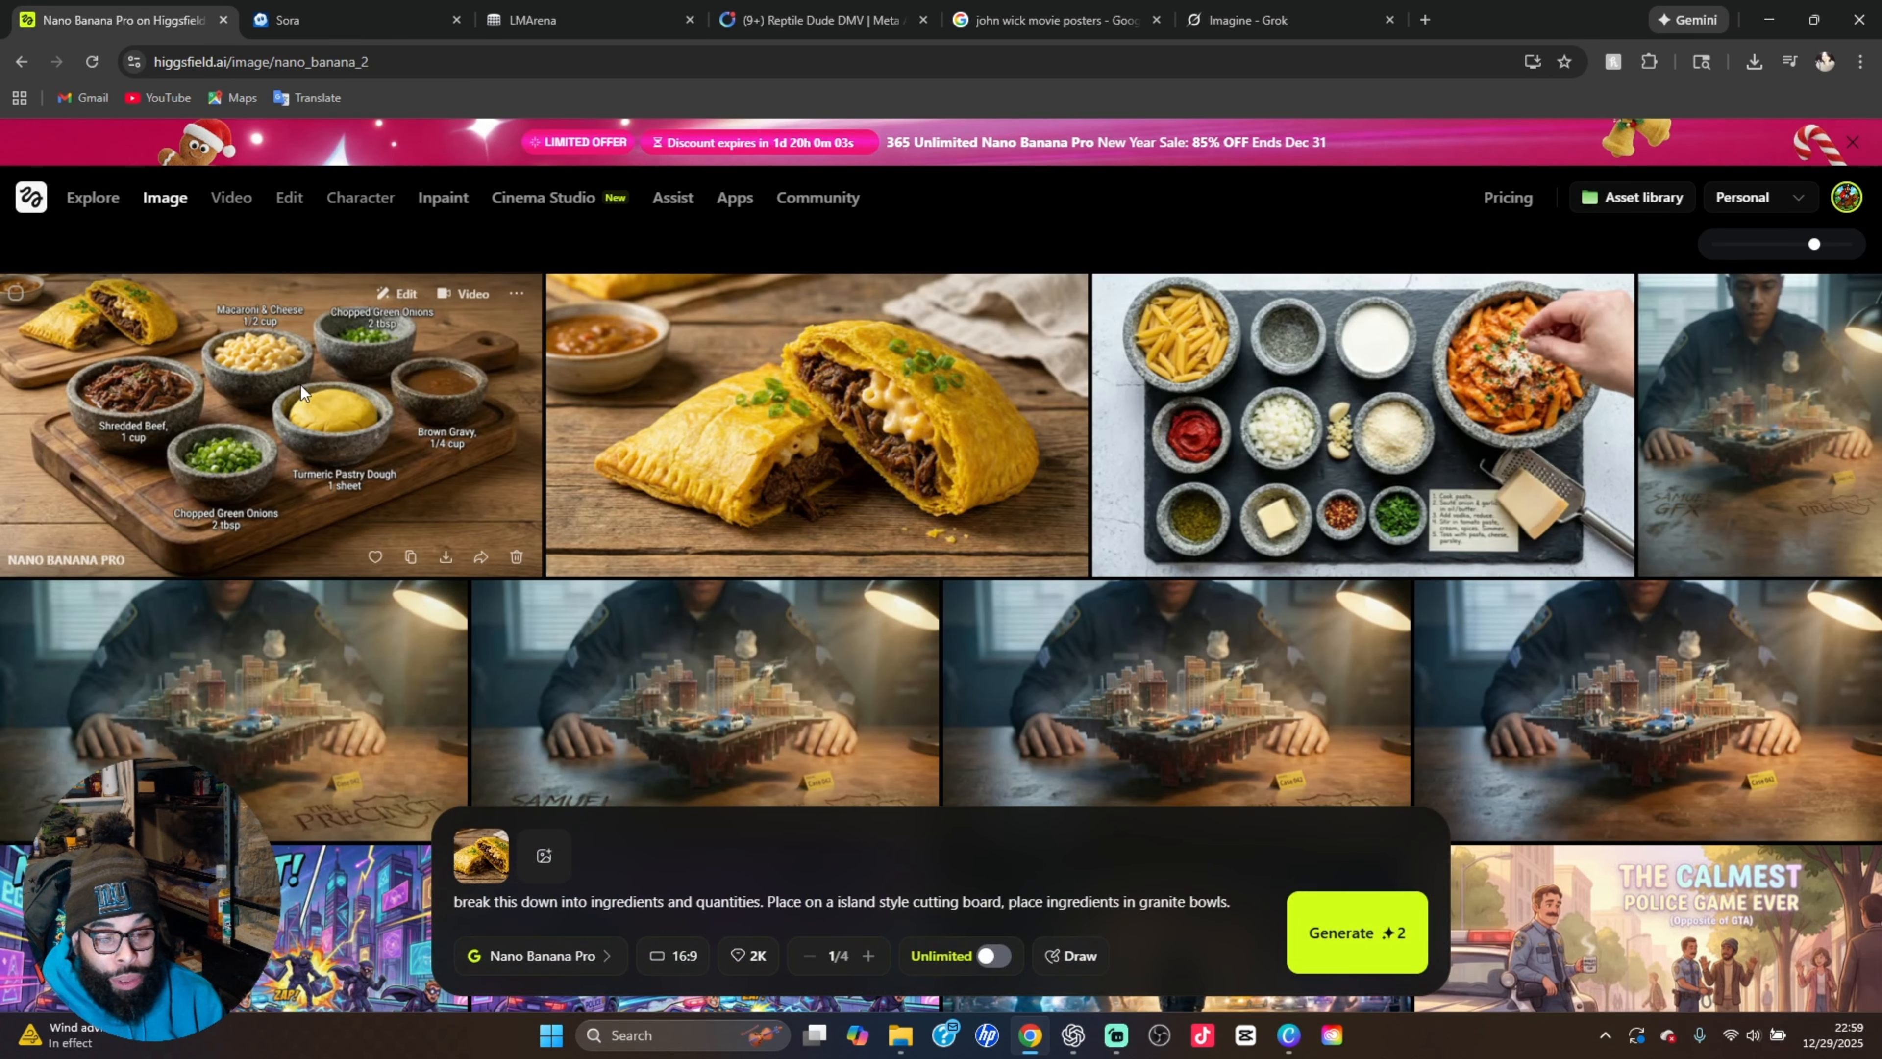
pyautogui.click(282, 382)
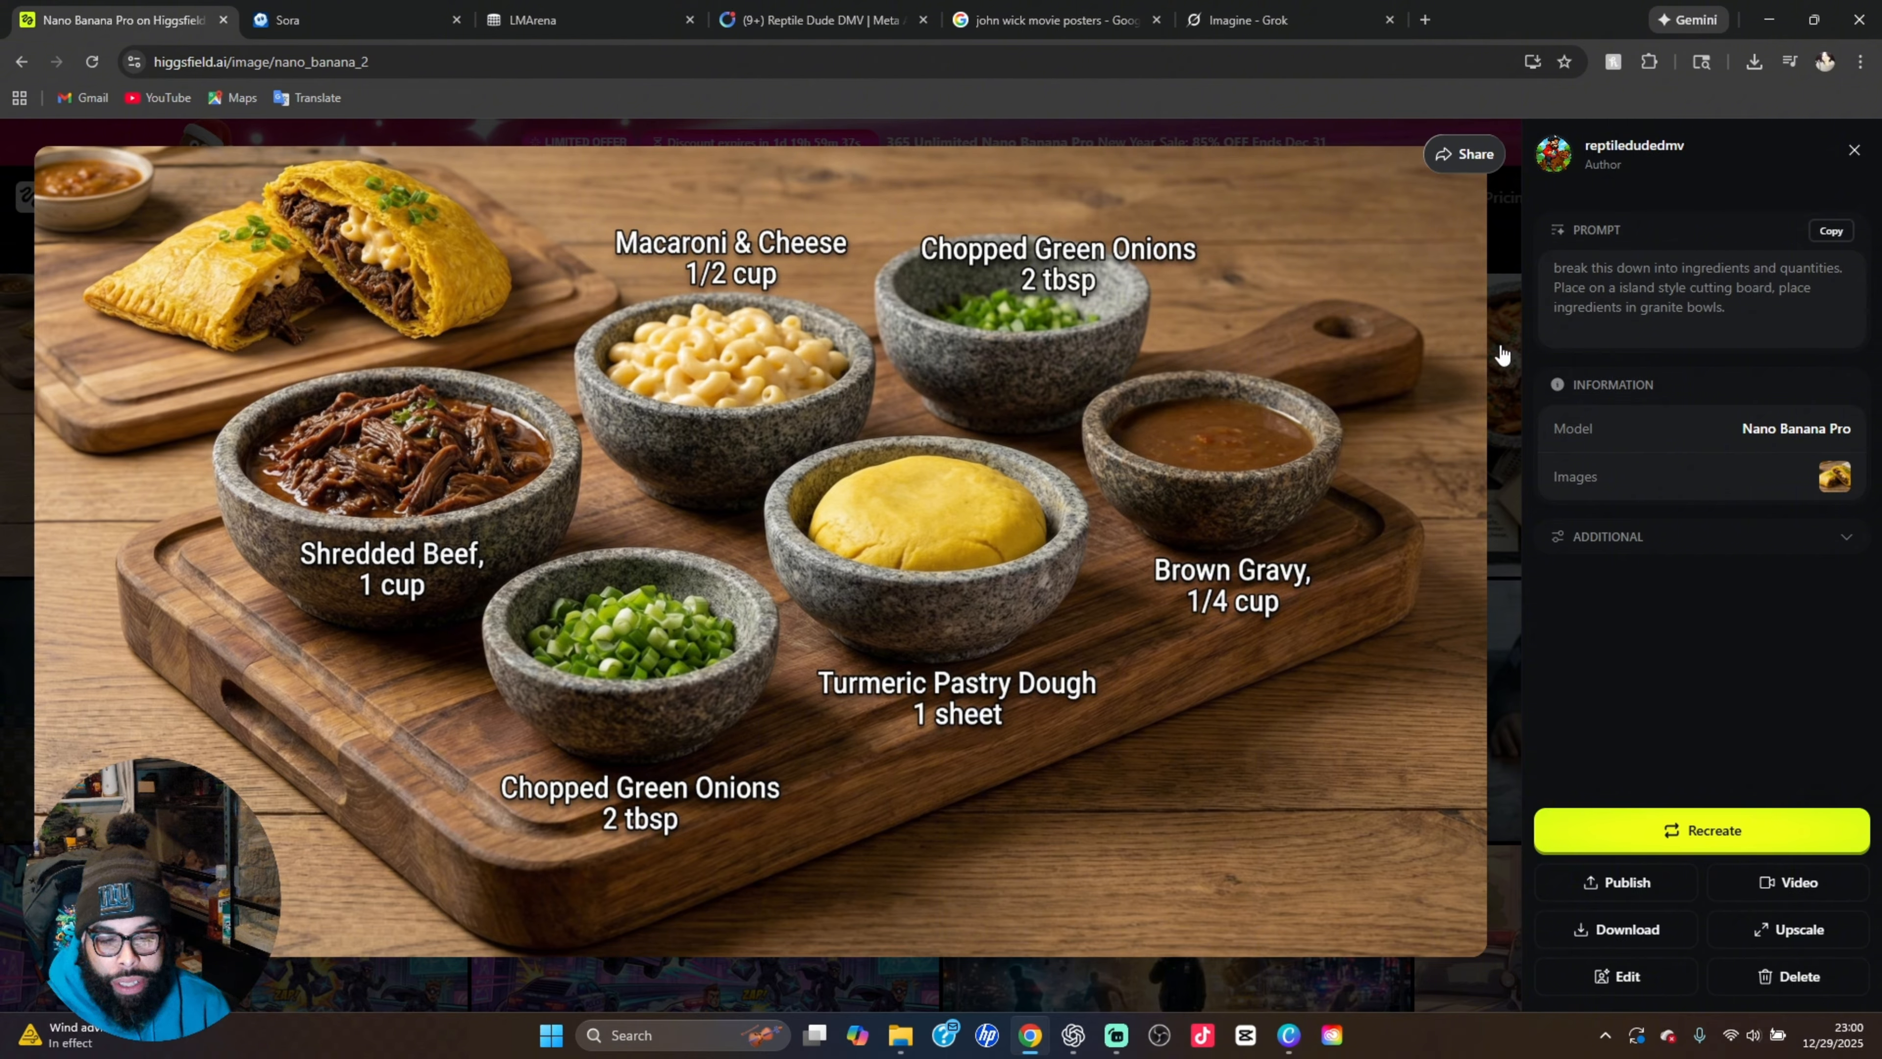
pyautogui.click(1513, 334)
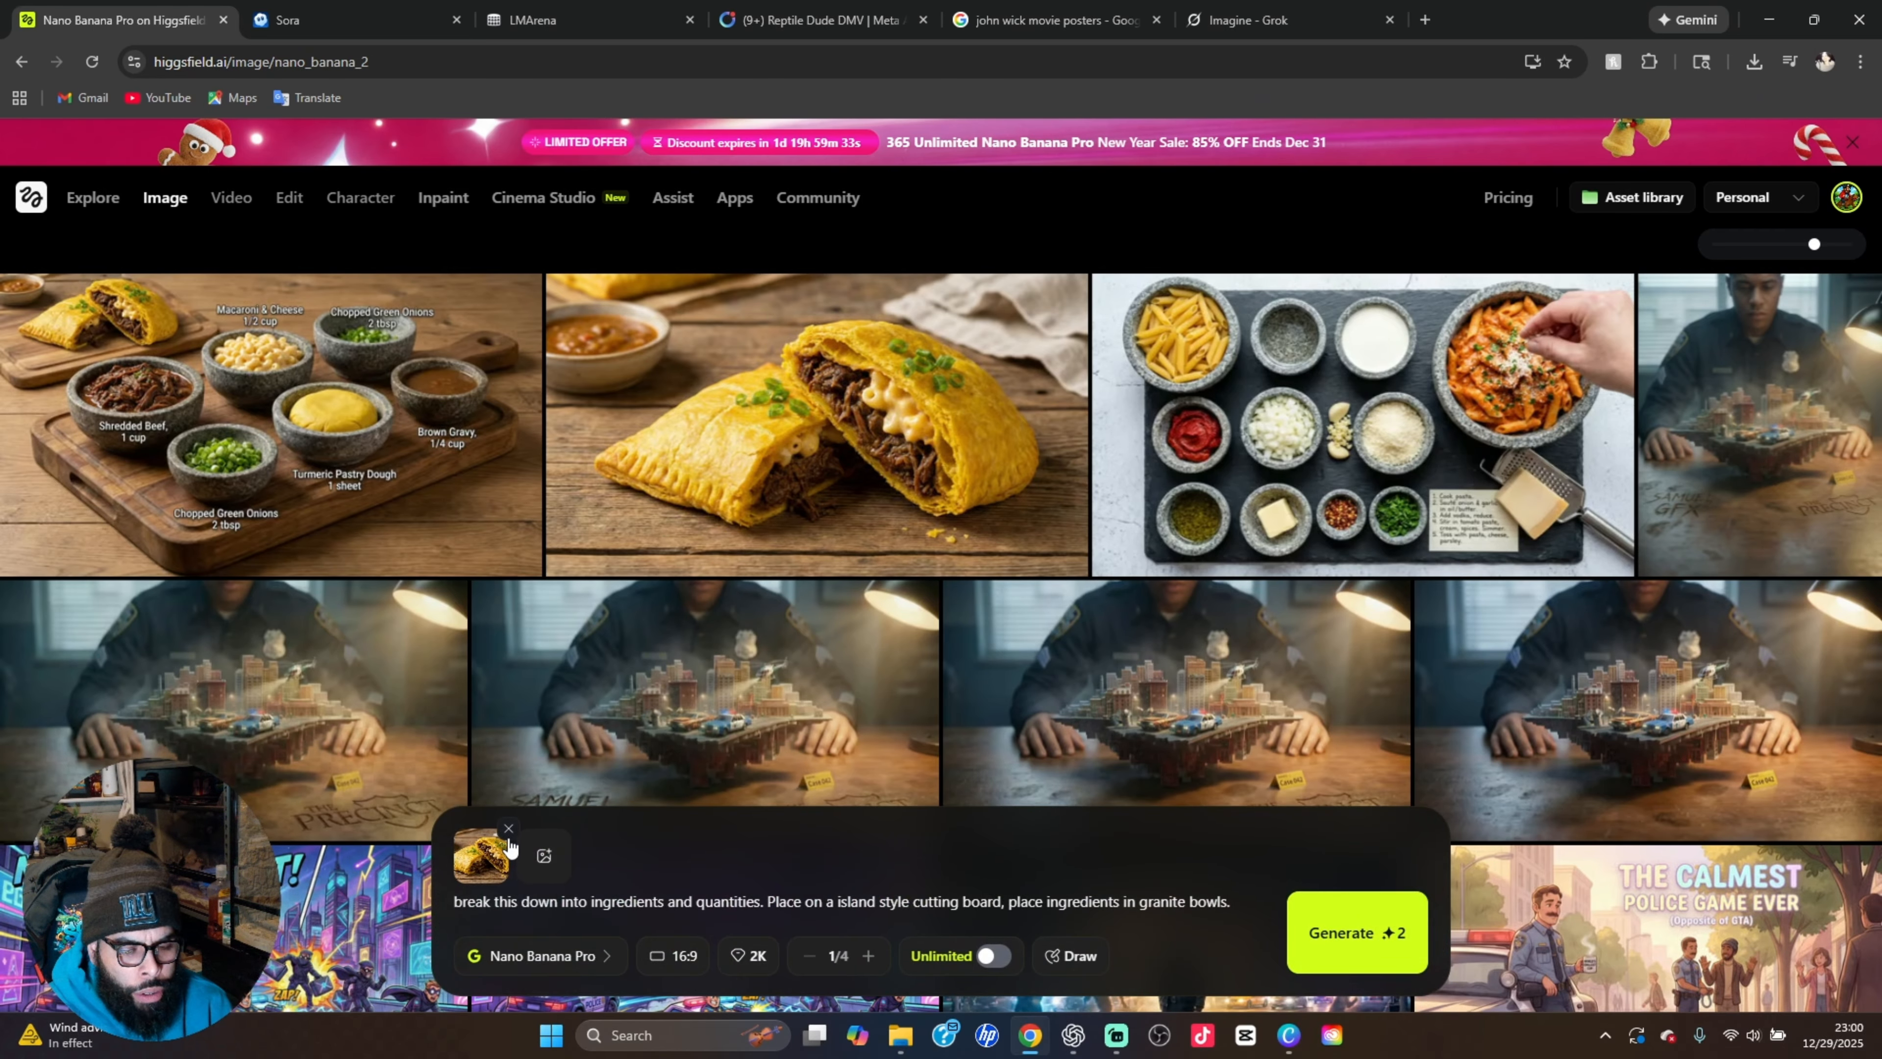
# Remove the beef patty reference image, then show the John Wick movie posters search in a split view with Higgsfield
pyautogui.click(509, 830)
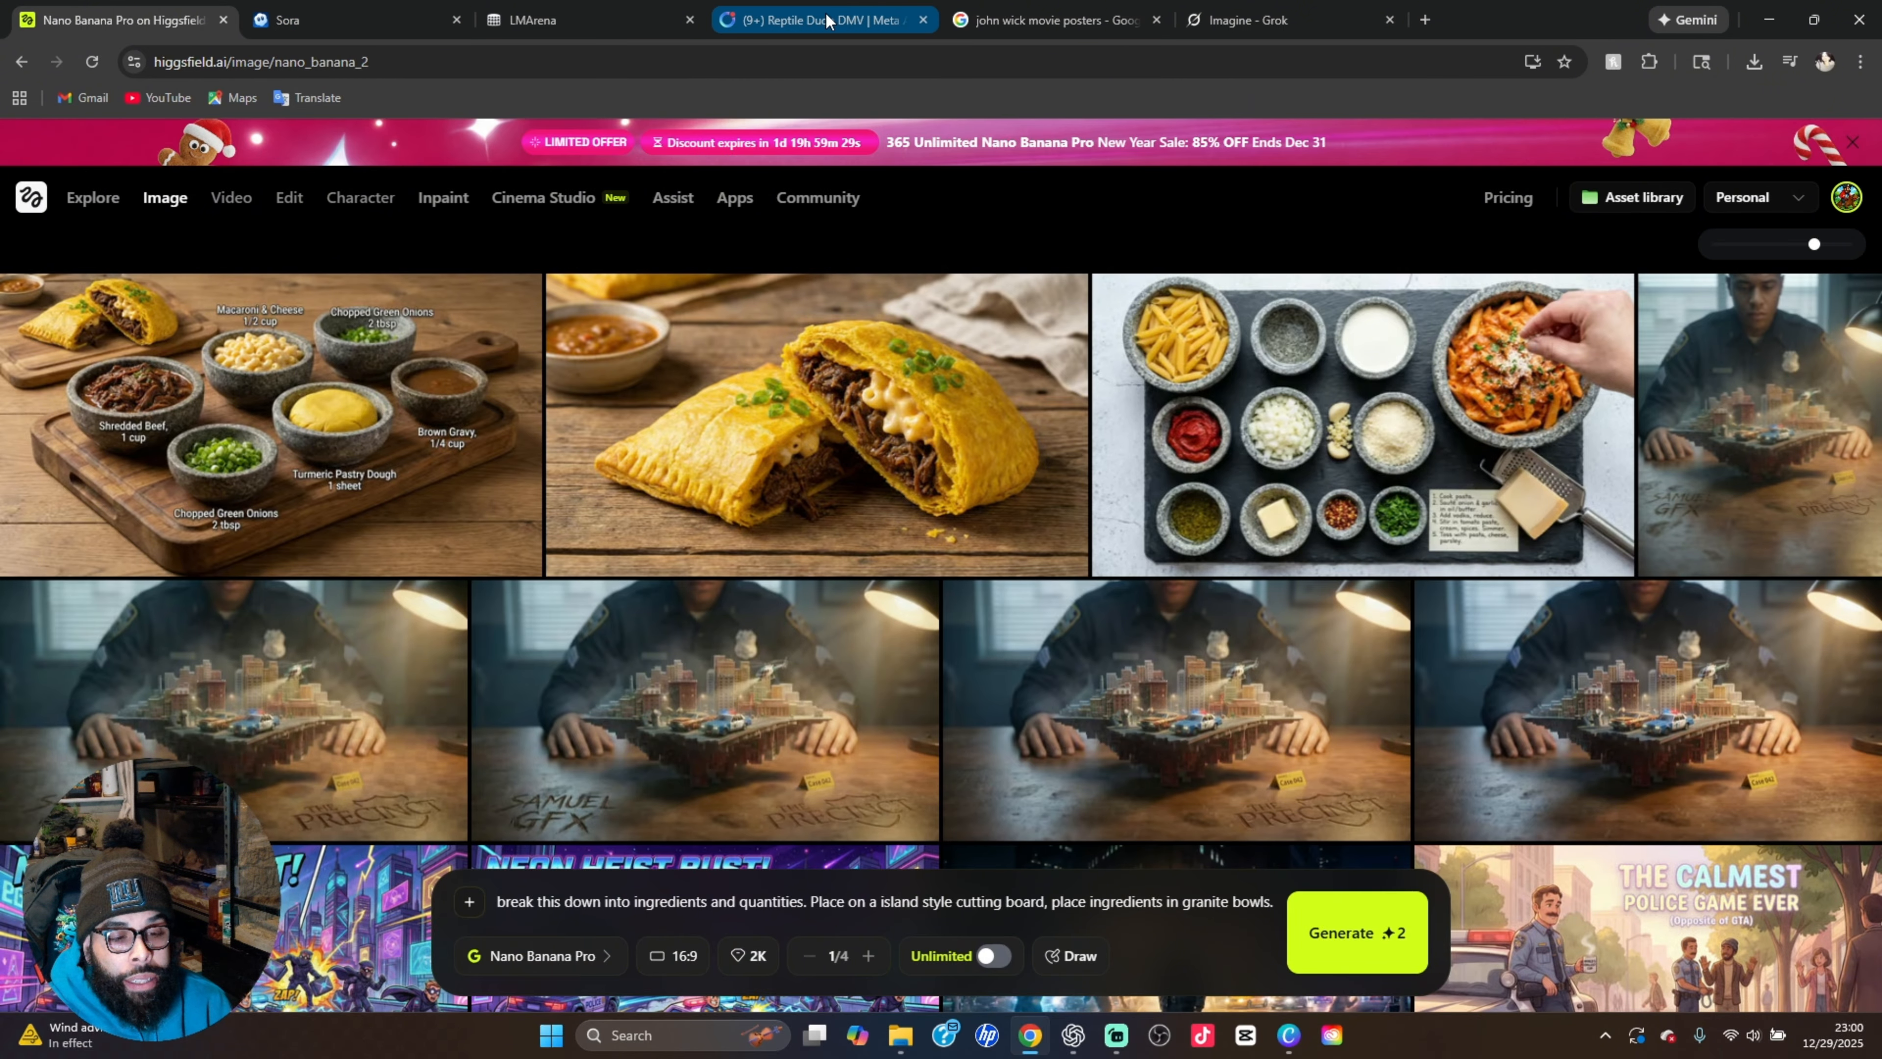
pyautogui.moveTo(825, 19); pyautogui.dragTo(765, 25)
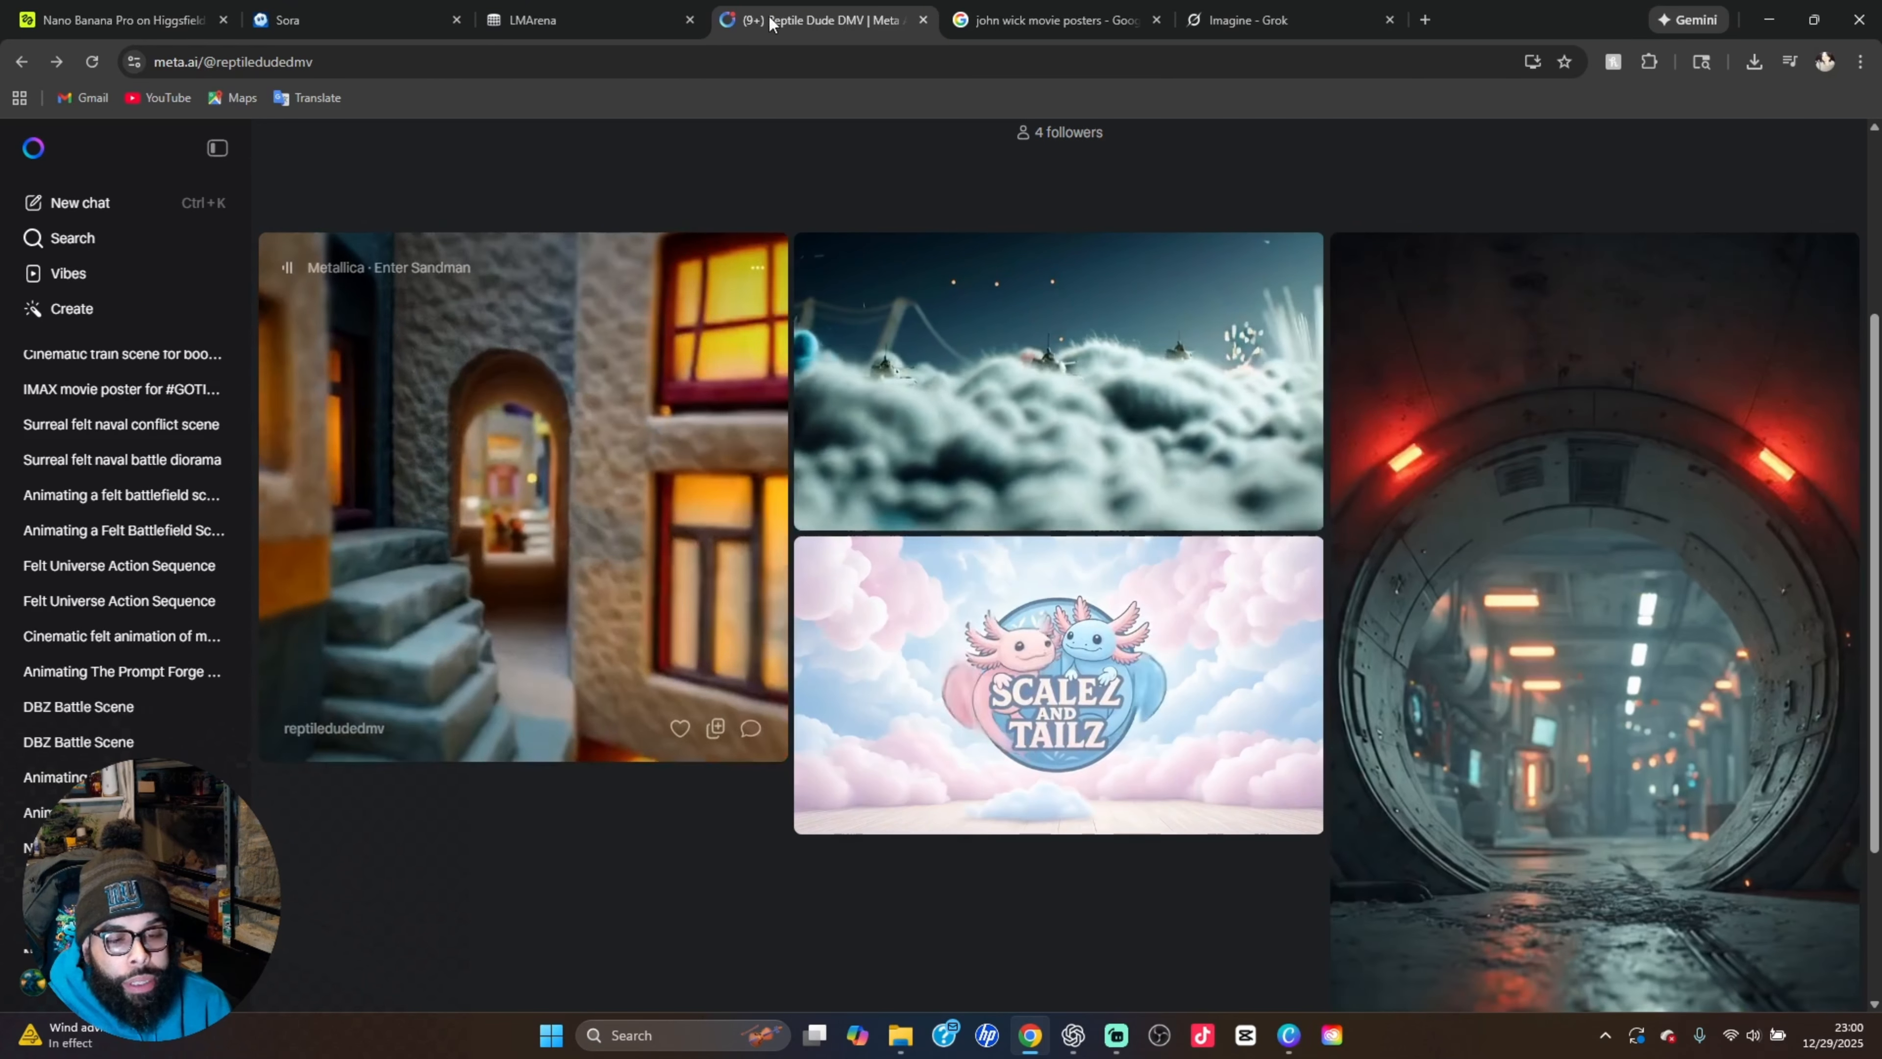
pyautogui.moveTo(957, 36); pyautogui.dragTo(349, 6)
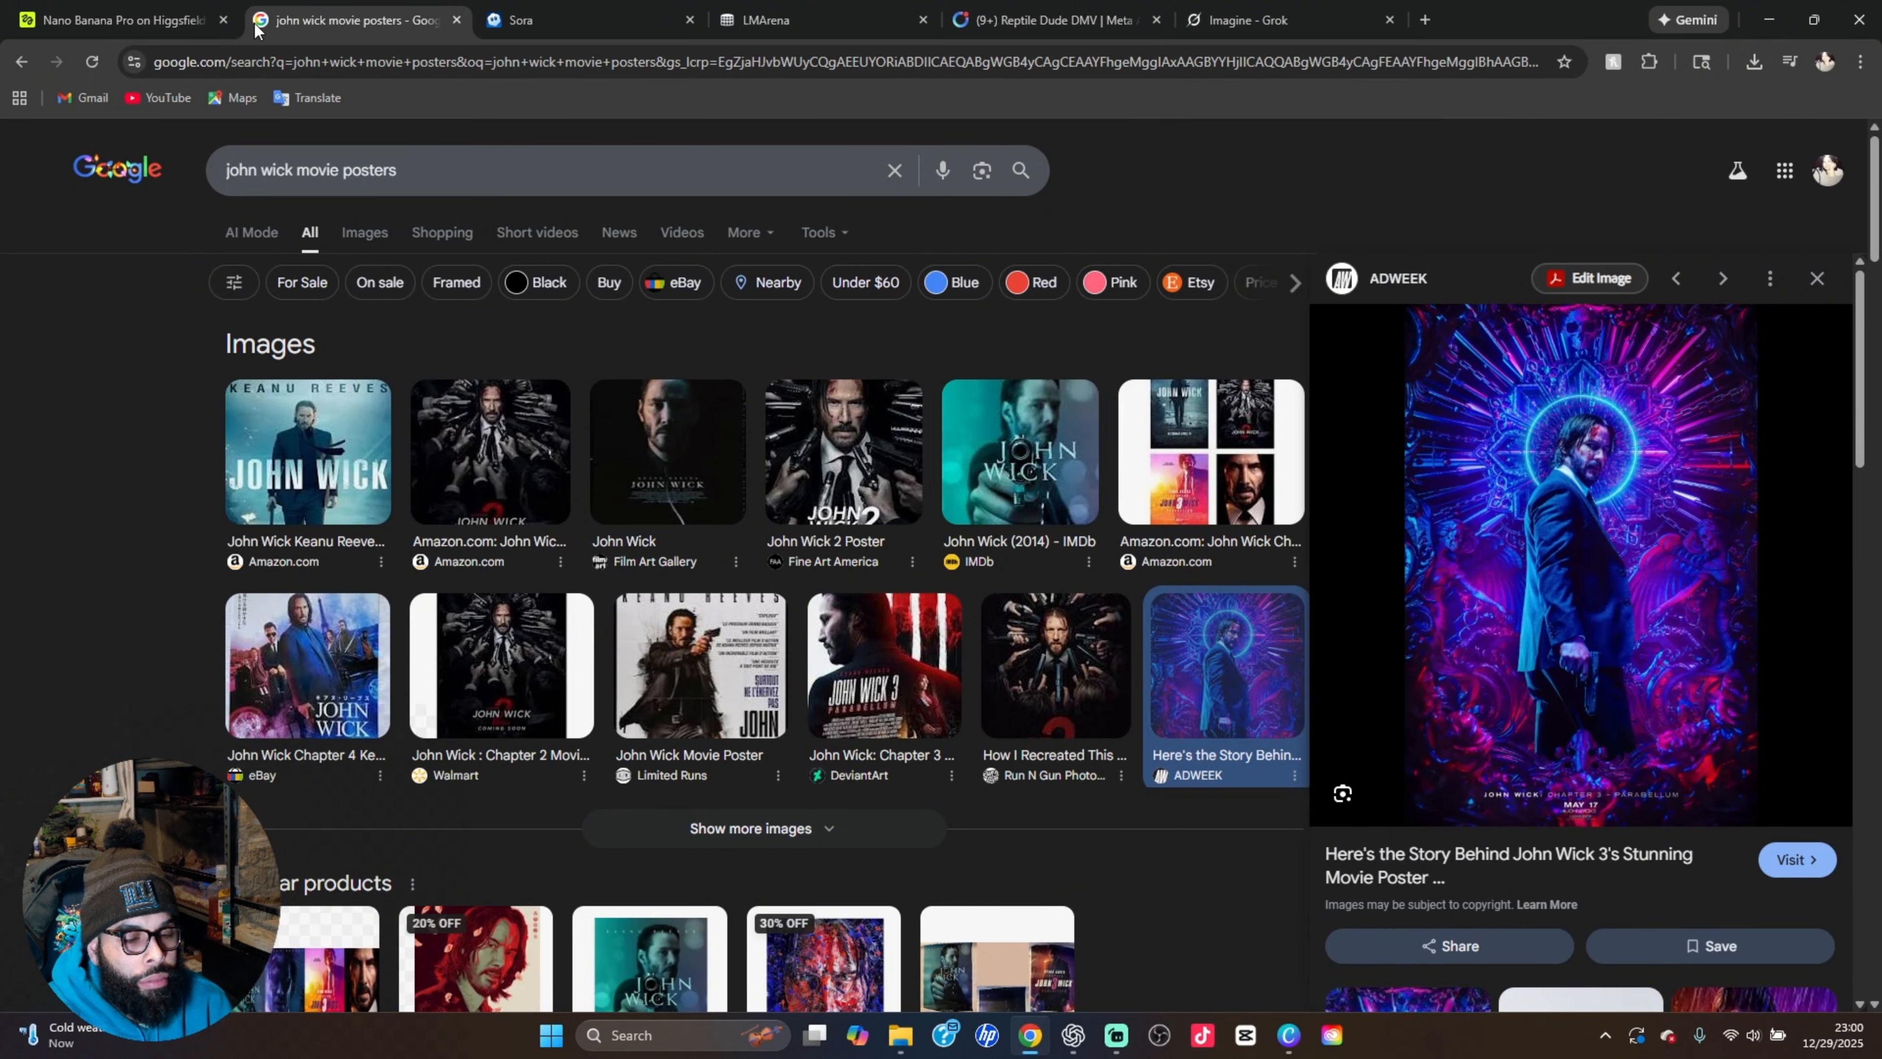
pyautogui.rightClick(280, 27)
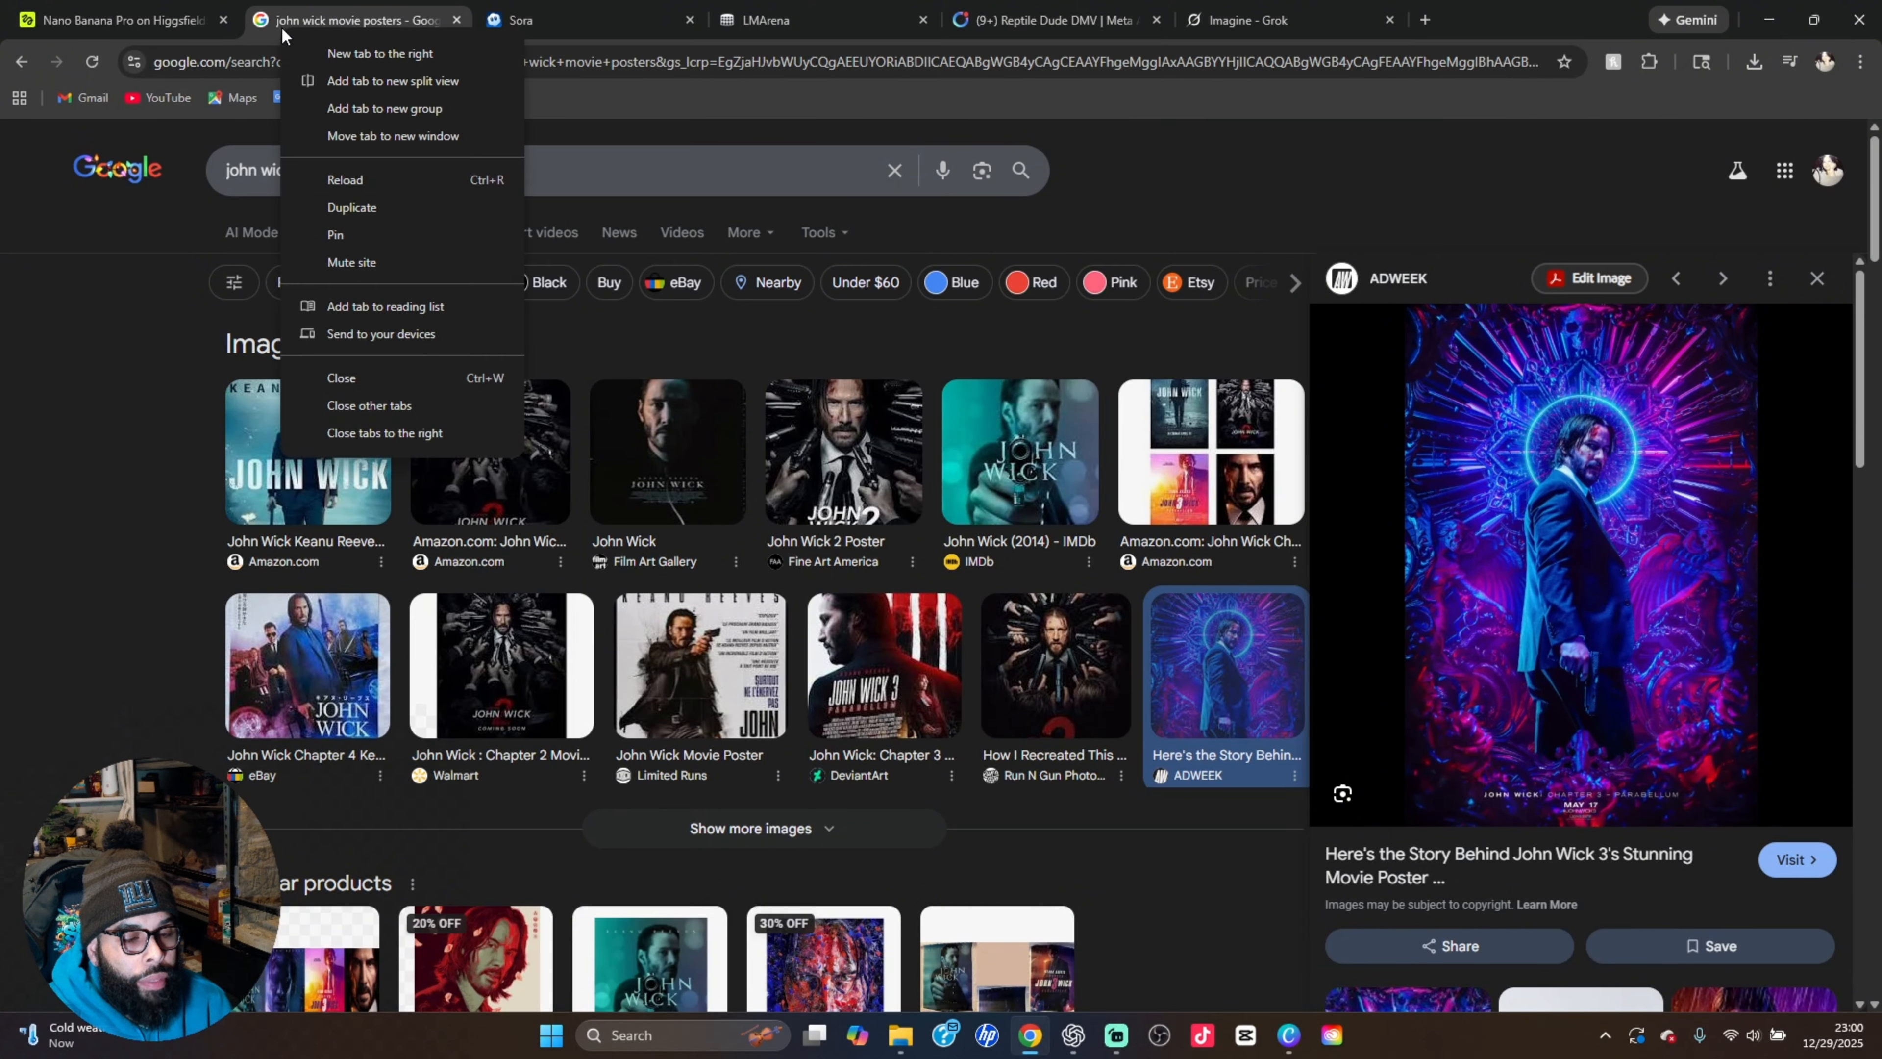
pyautogui.click(342, 79)
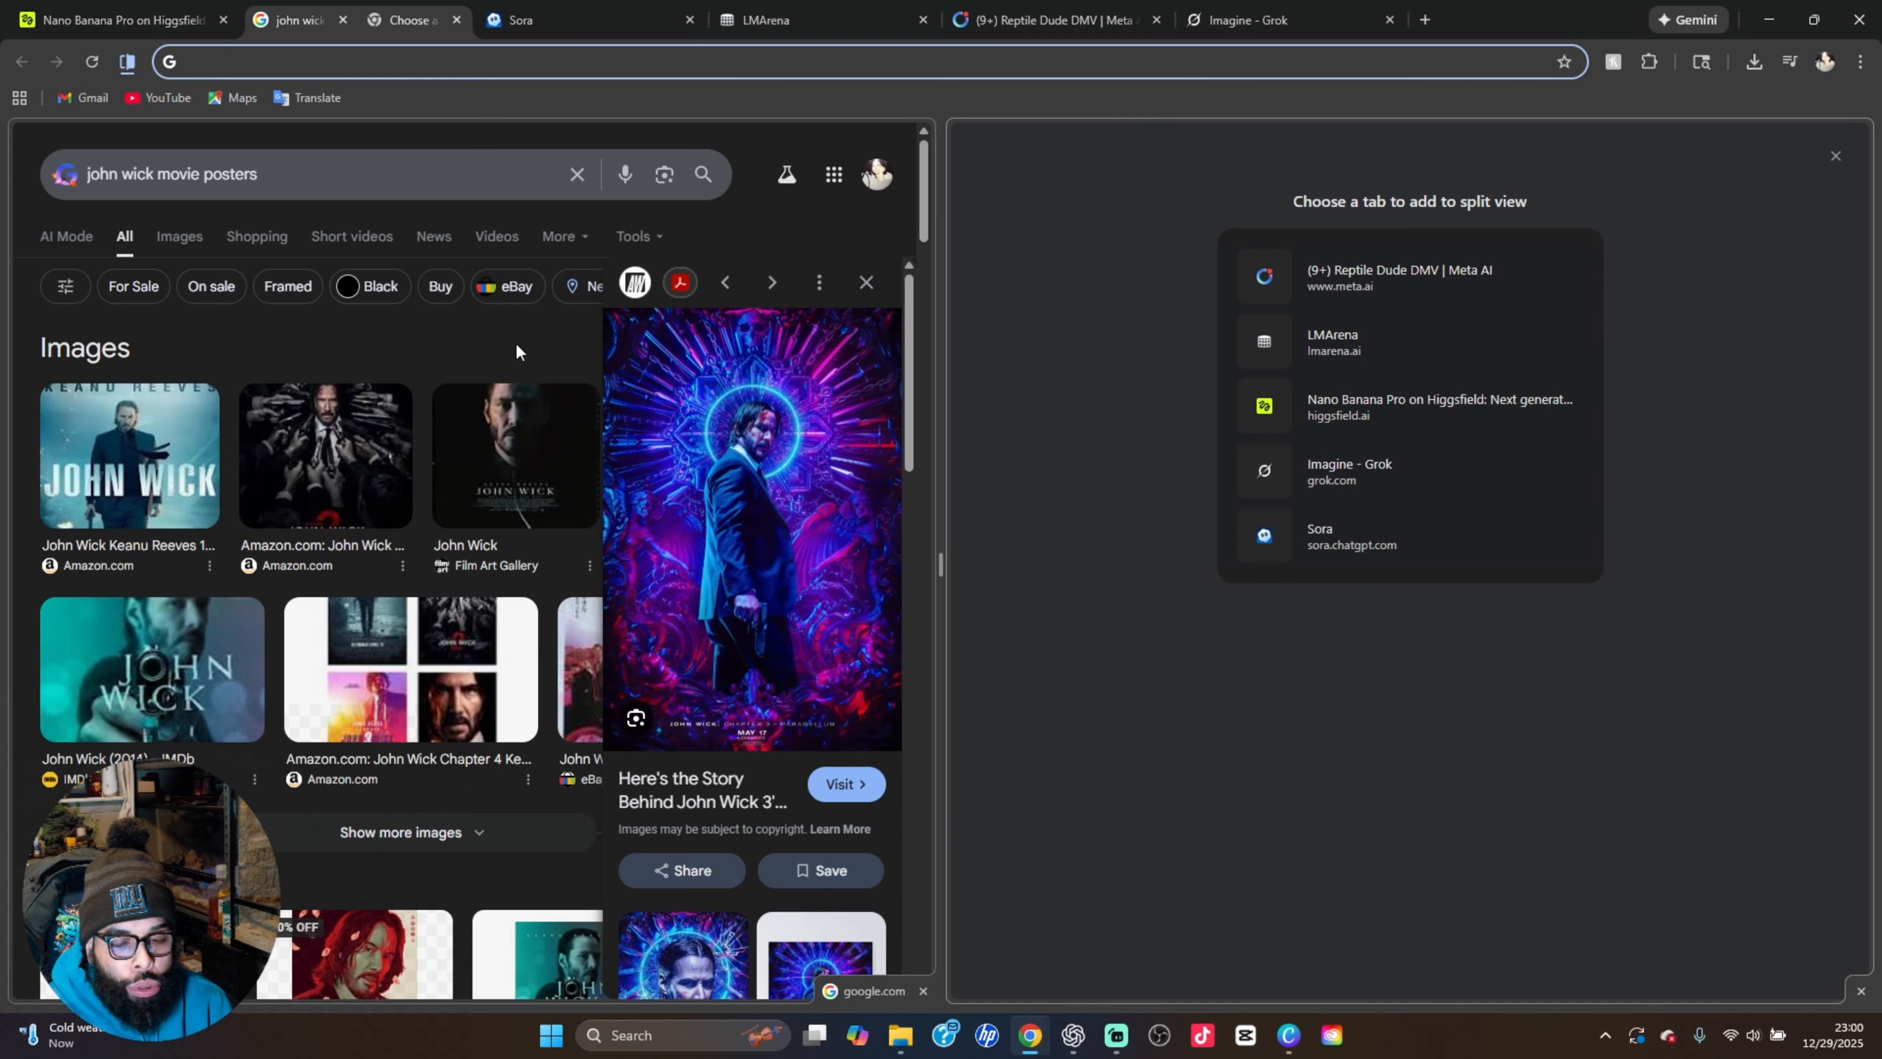
pyautogui.click(1330, 399)
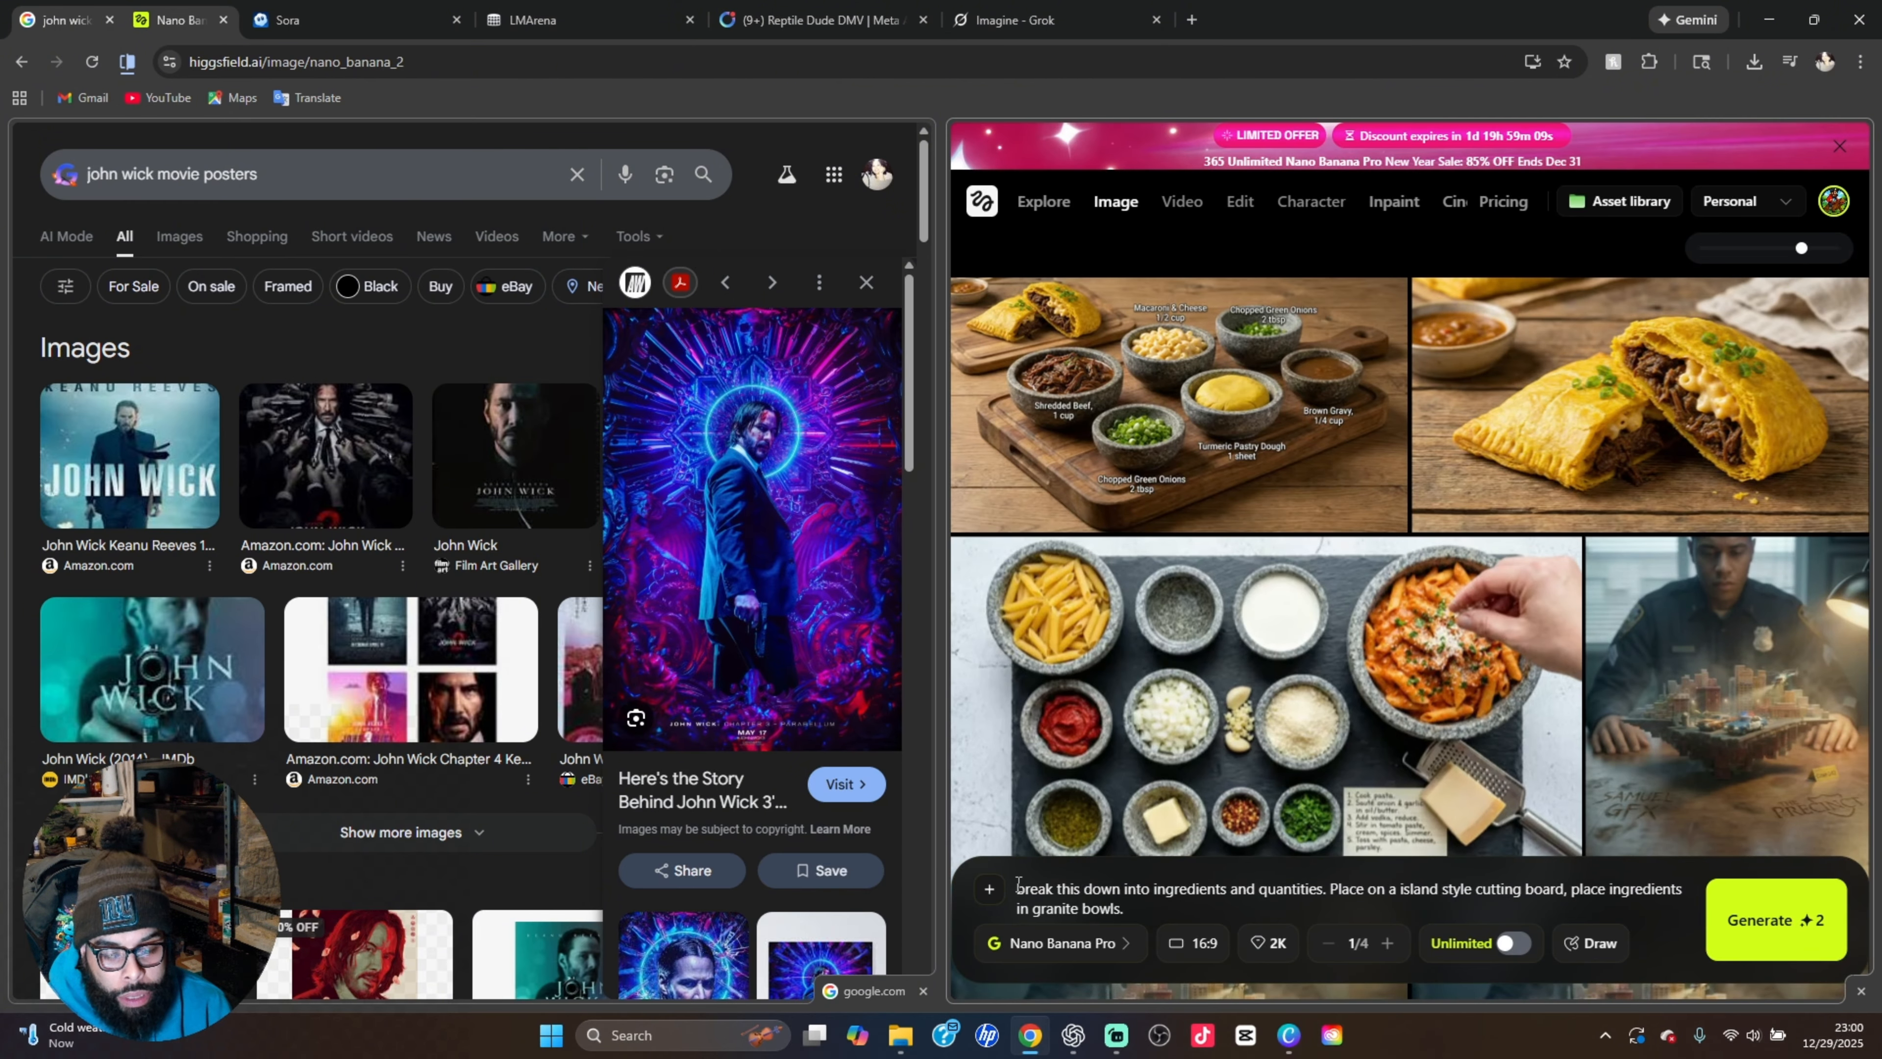
# Replace the Higgsfield prompt with the copied YouTube thumbnail prompt and attach the neon John Wick poster plus the character image from Downloads
pyautogui.tripleClick(1070, 887)
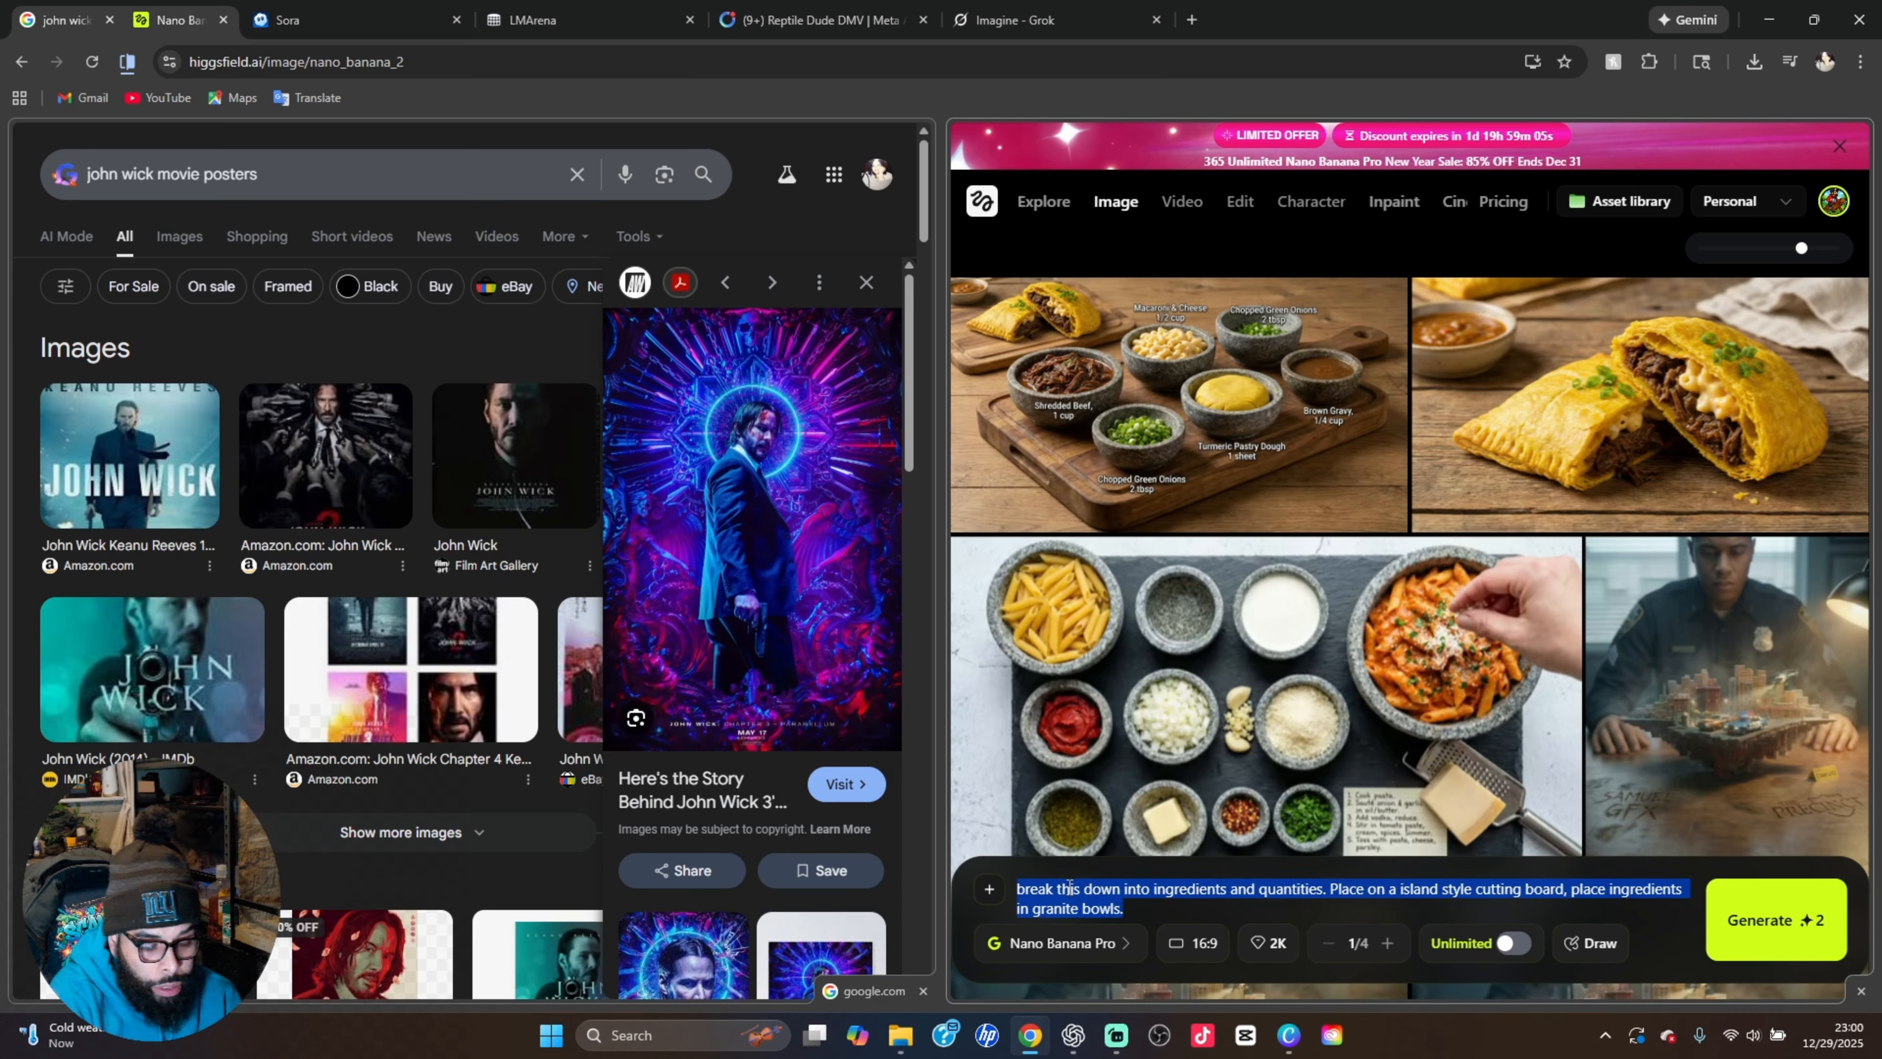
pyautogui.hotkey('ctrl', 'v')
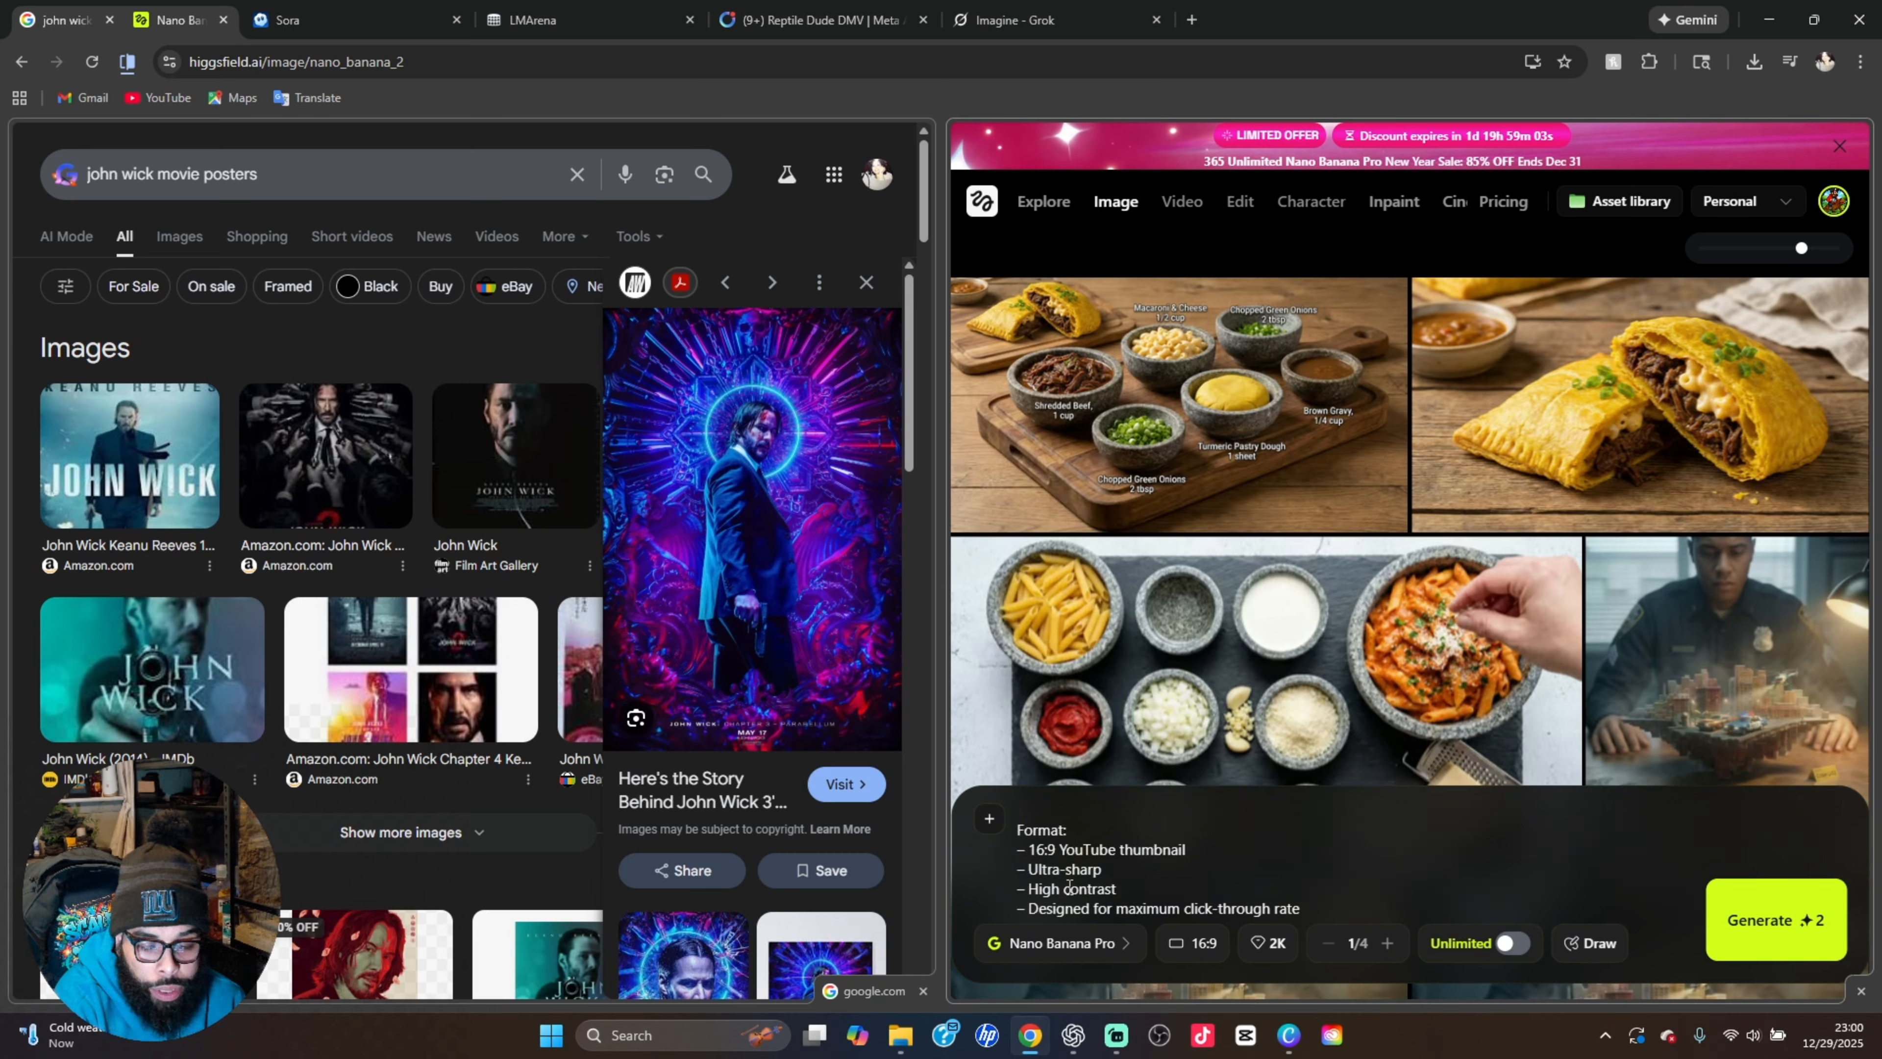
pyautogui.moveTo(749, 520); pyautogui.dragTo(1041, 849)
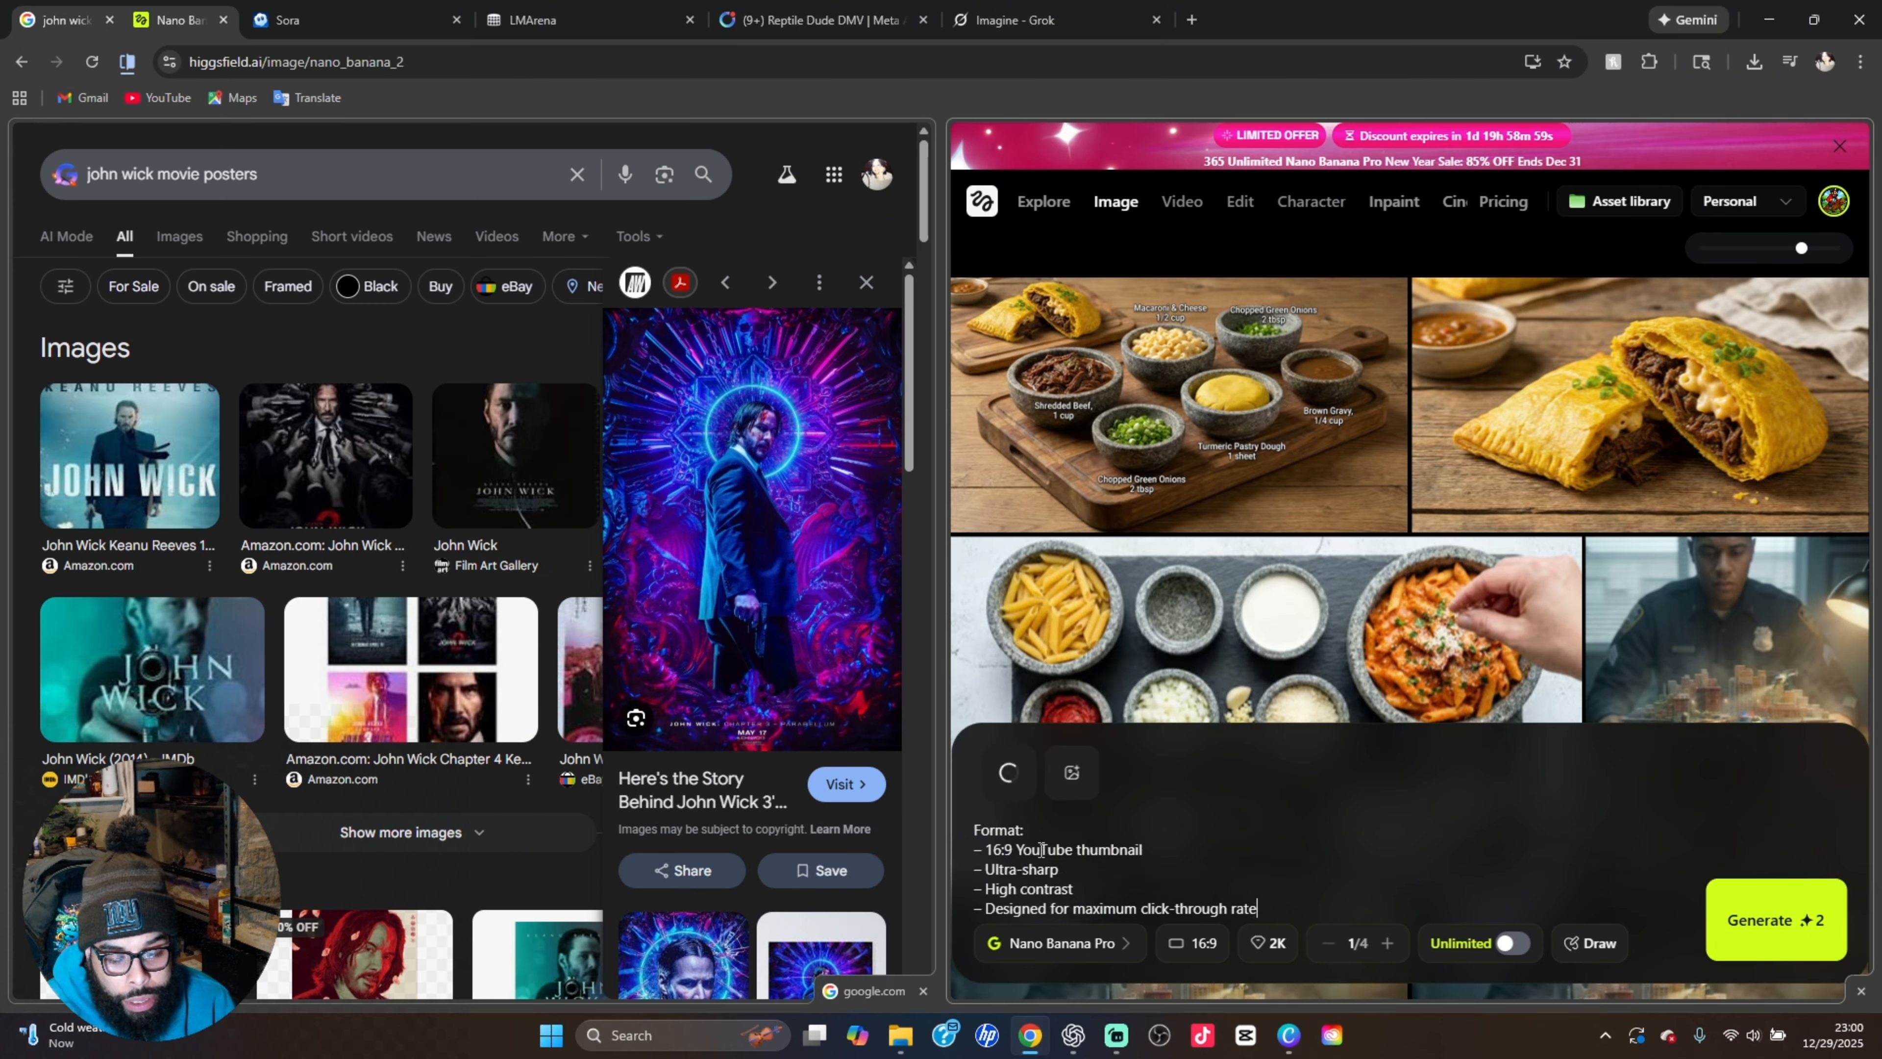
pyautogui.click(1073, 774)
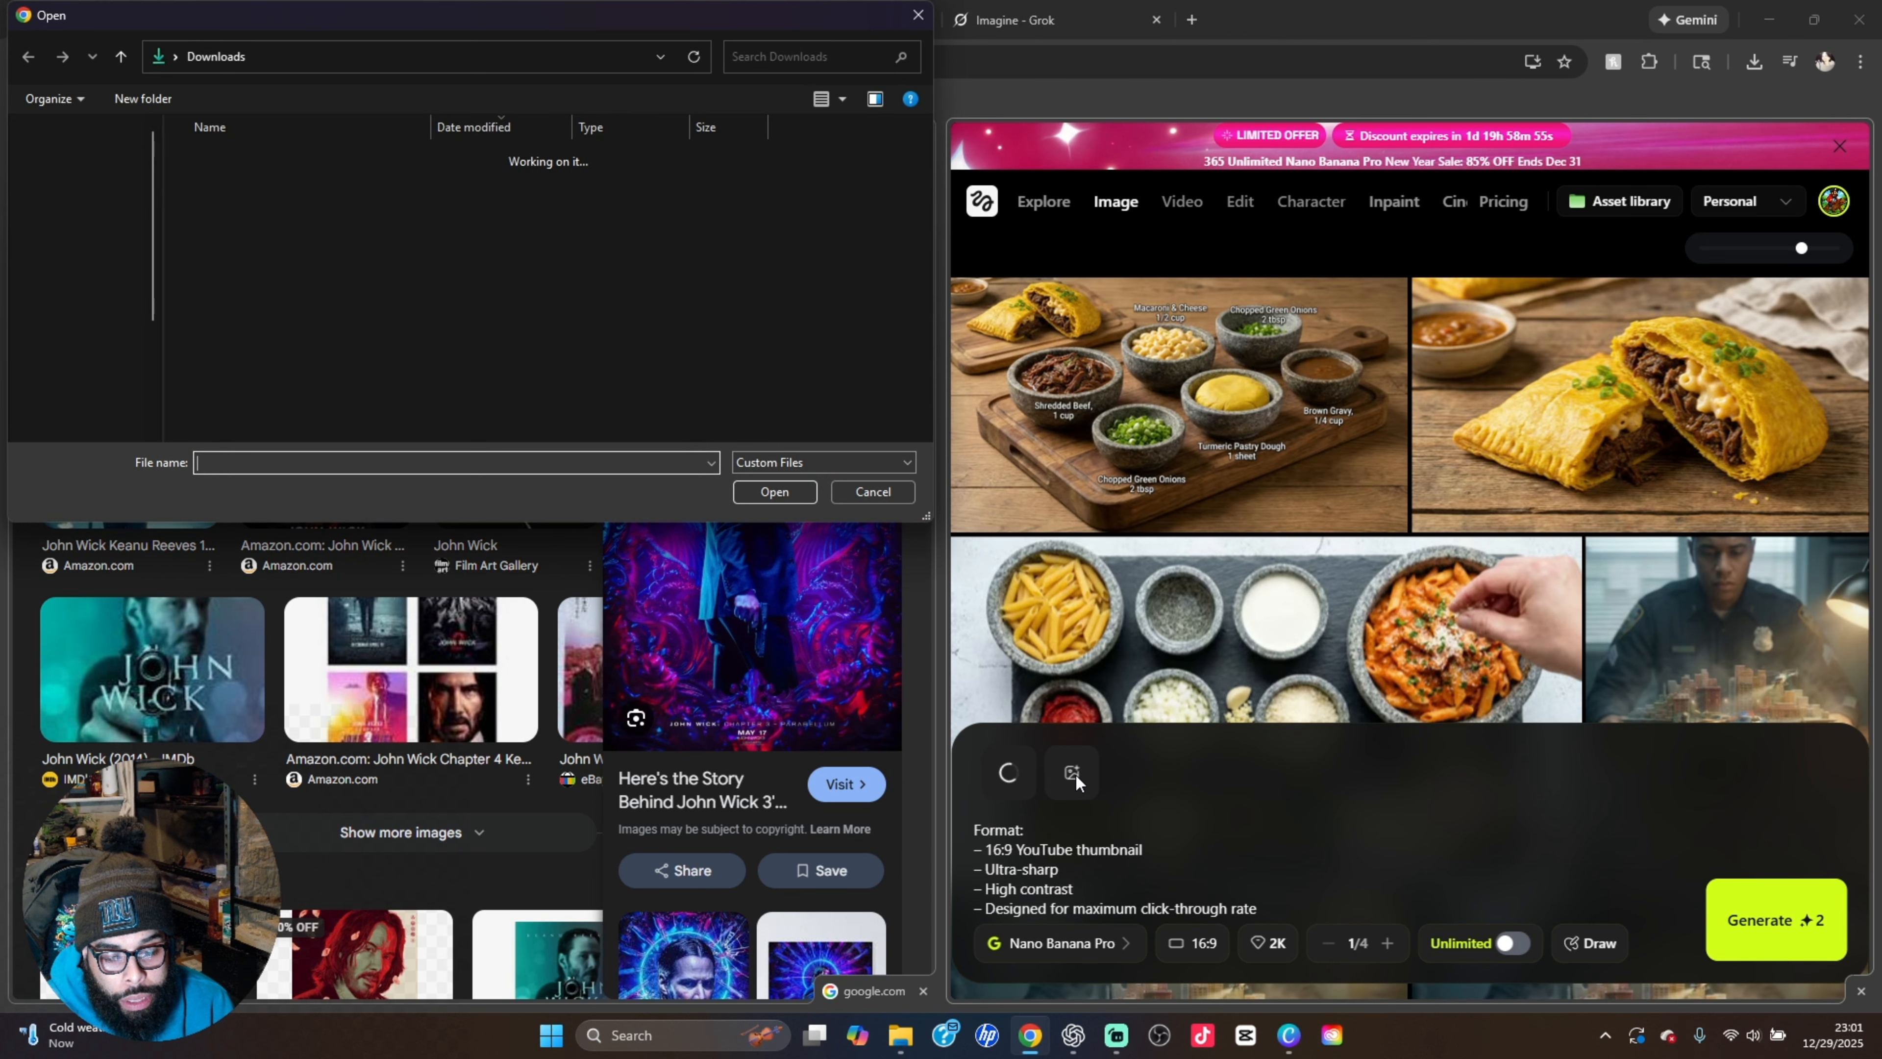
pyautogui.doubleClick(230, 184)
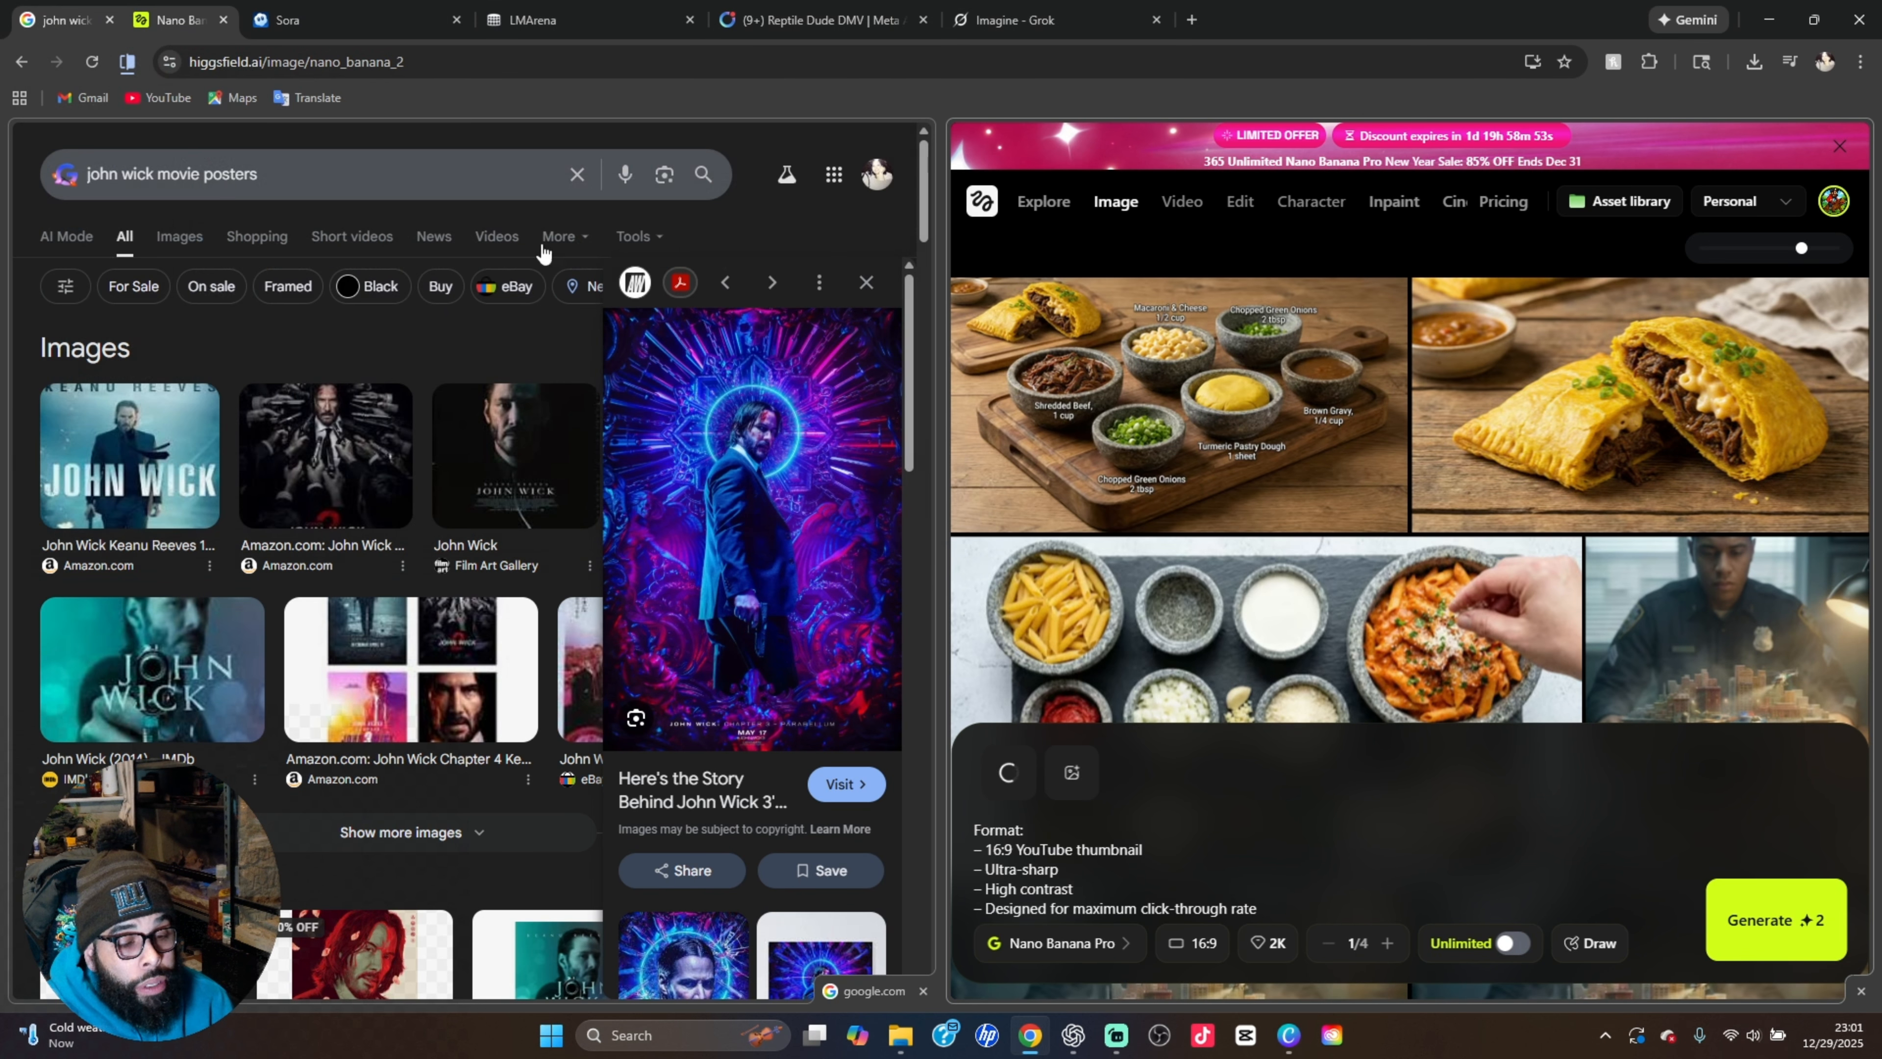
# Separate the split view into individual tabs and generate the 16:9, 2K Nano Banana Pro image with Unlimited turned on
pyautogui.rightClick(97, 32)
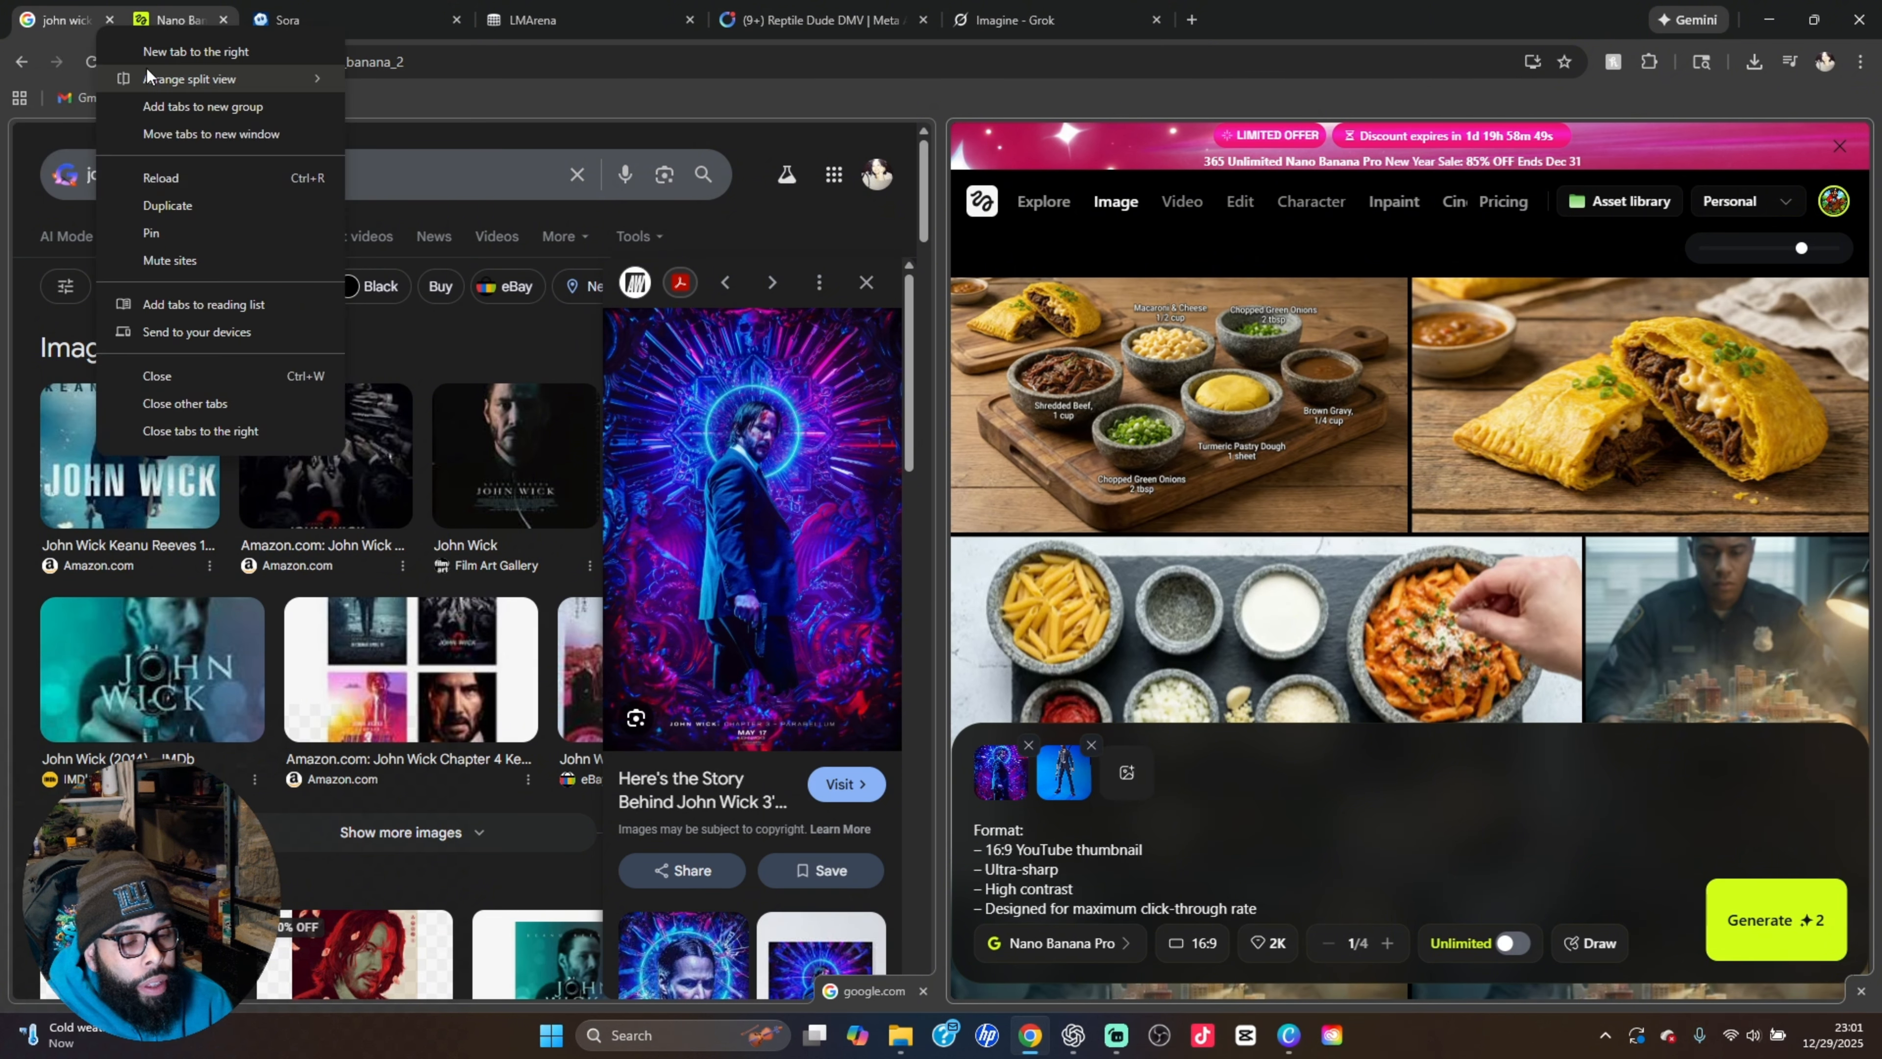
pyautogui.moveTo(166, 85)
pyautogui.click(435, 80)
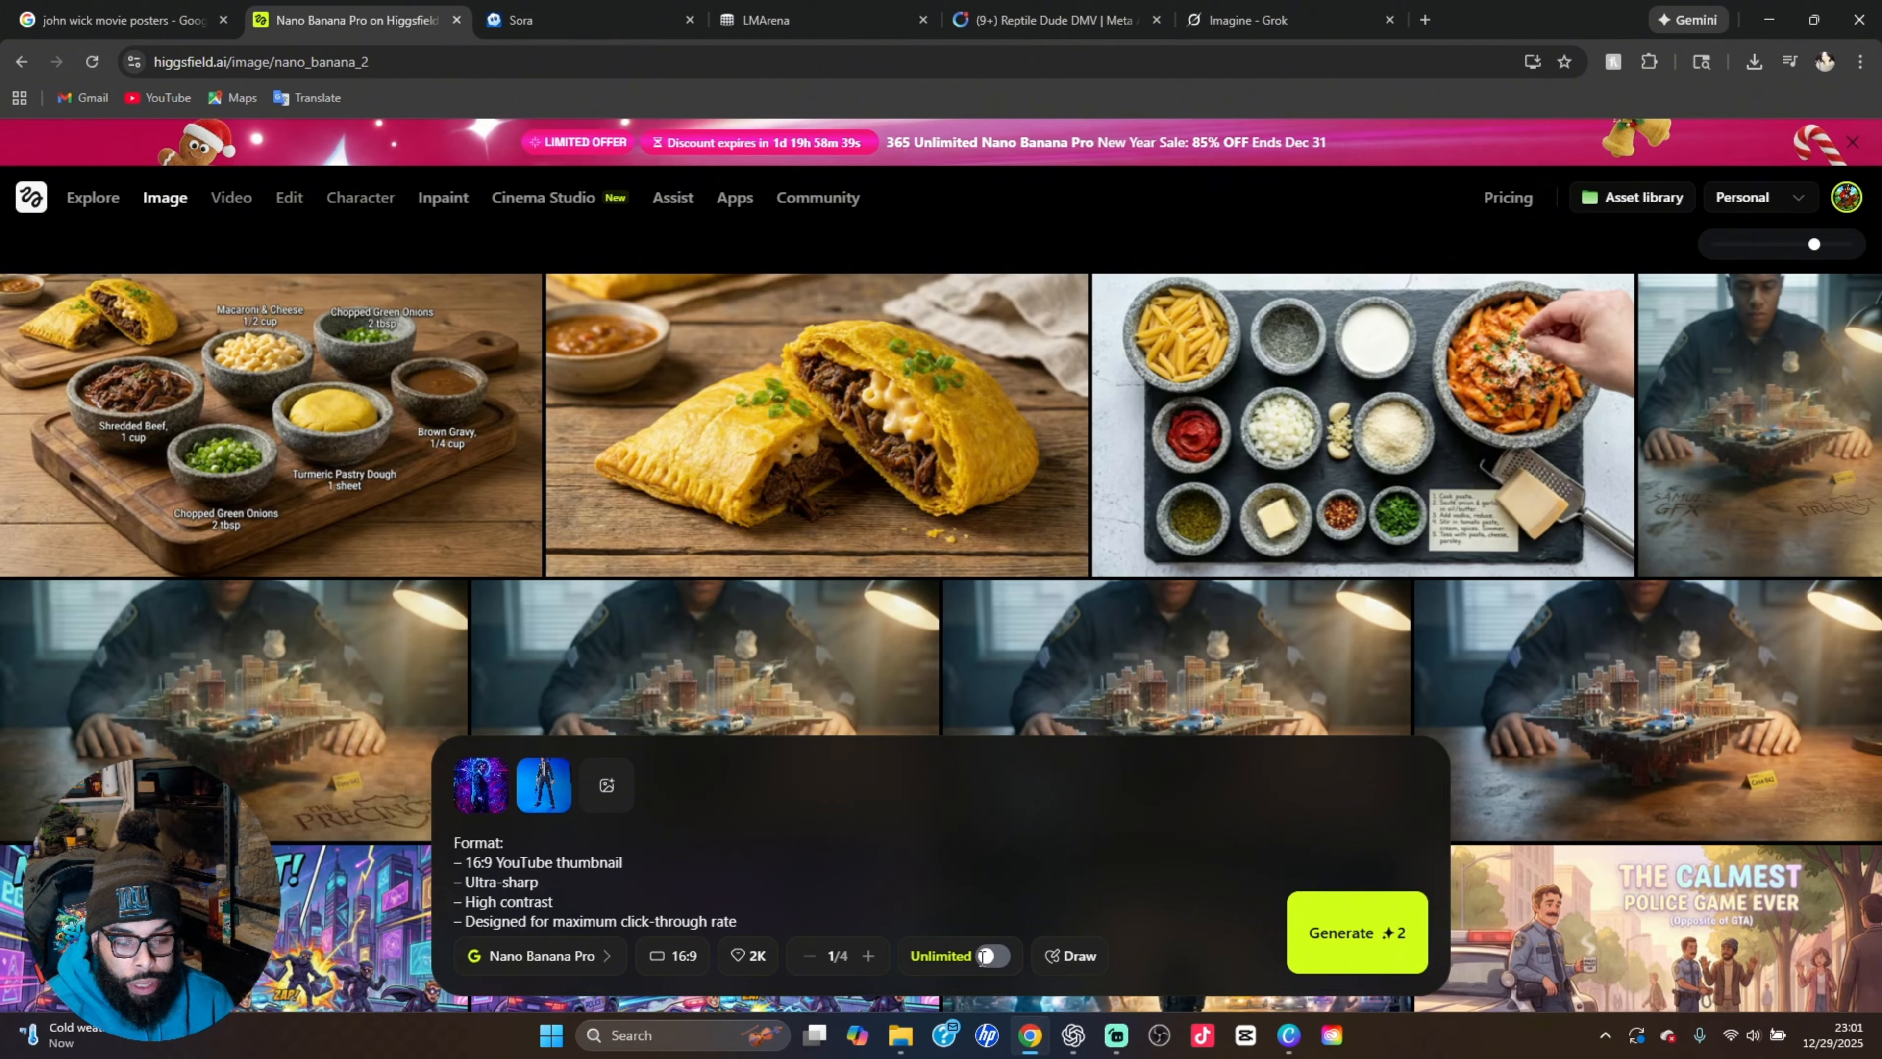
pyautogui.click(1002, 958)
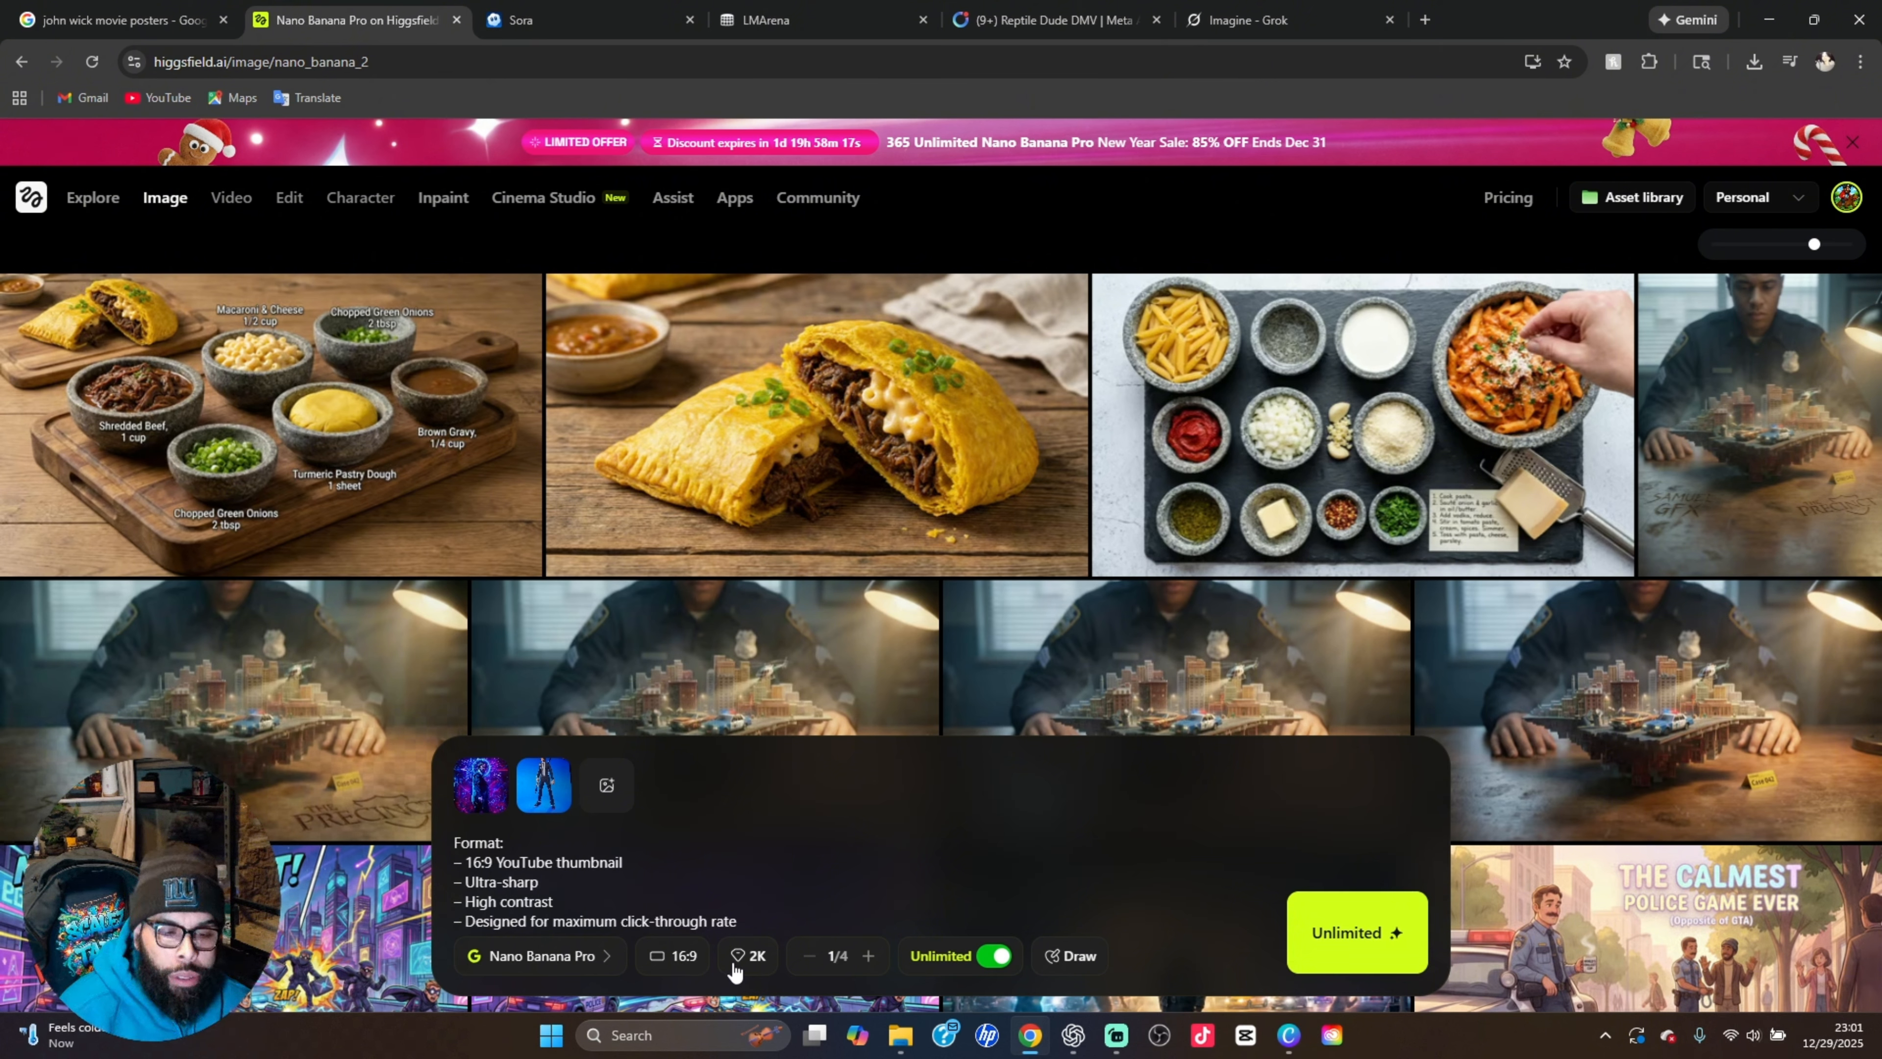
pyautogui.click(1357, 949)
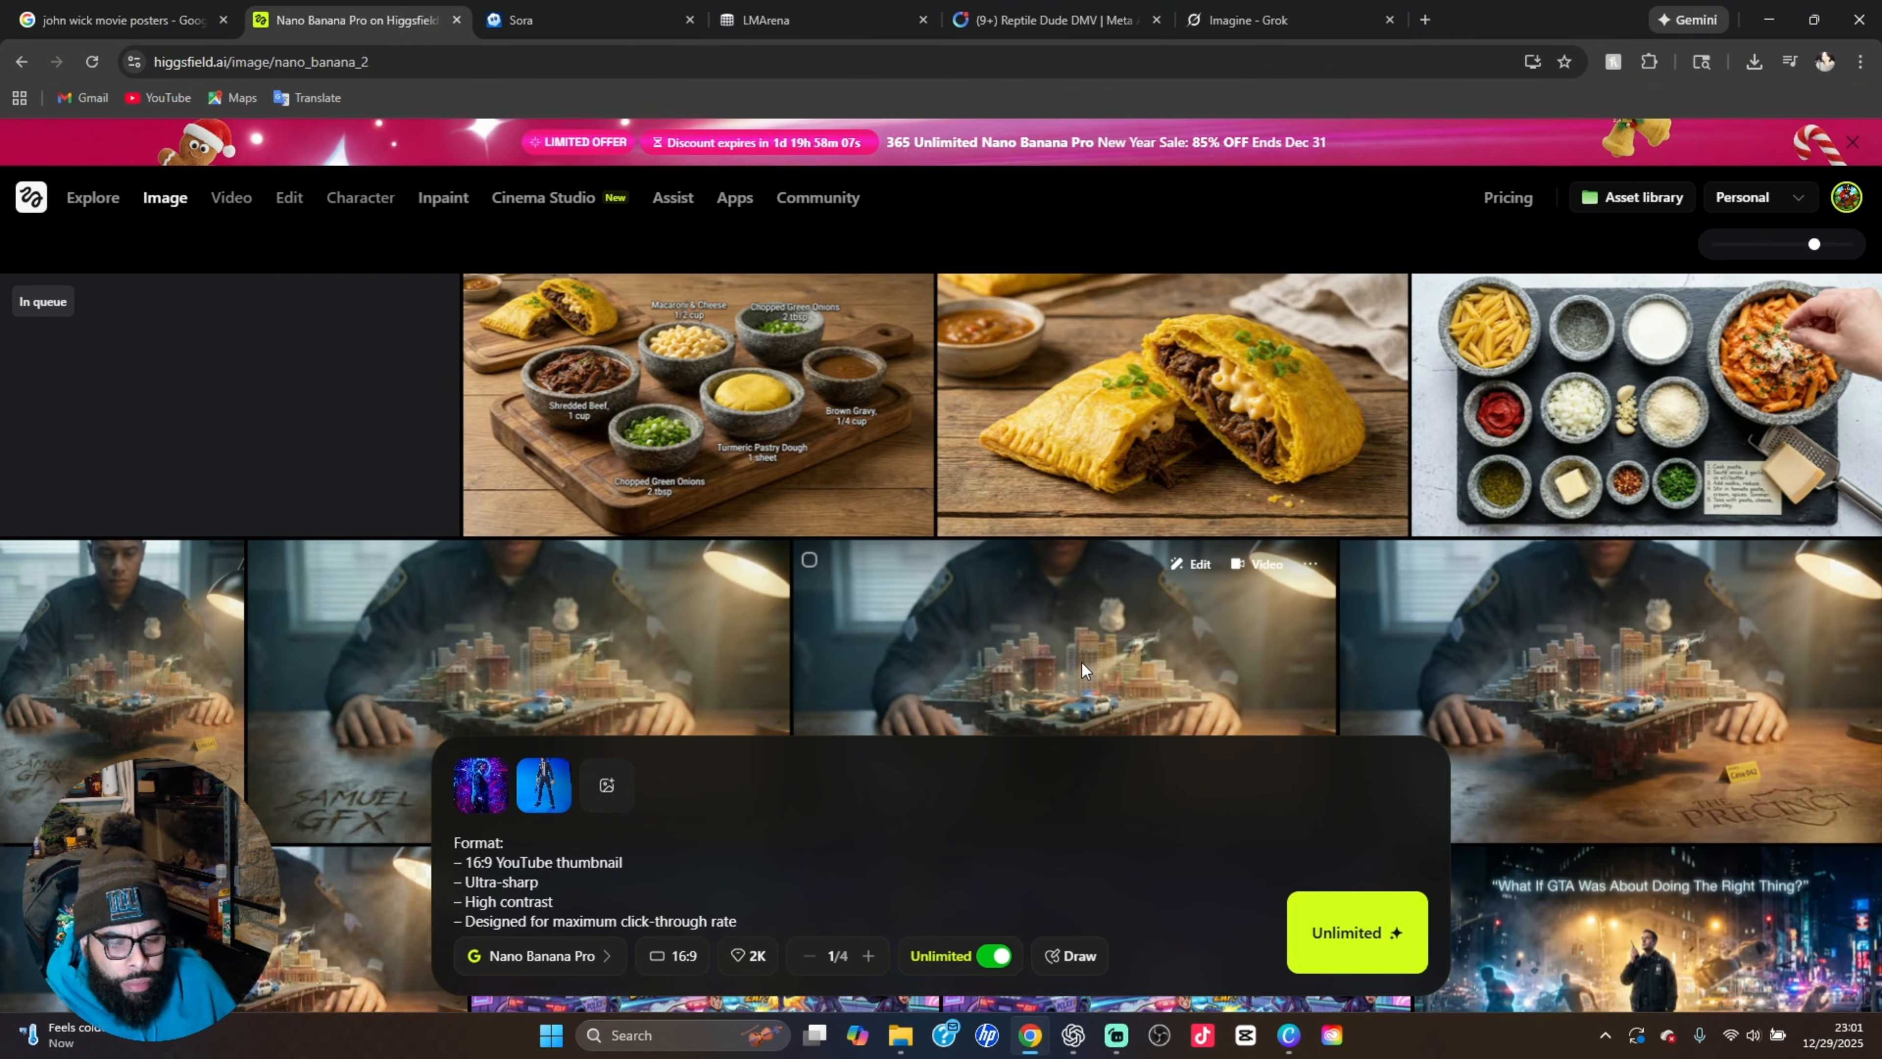
# Browse the earlier generations and view "The Opposite of GTA" and "The Calmest Police Game Ever" thumbnails at full size
pyautogui.scroll(-3, 1163, 652)
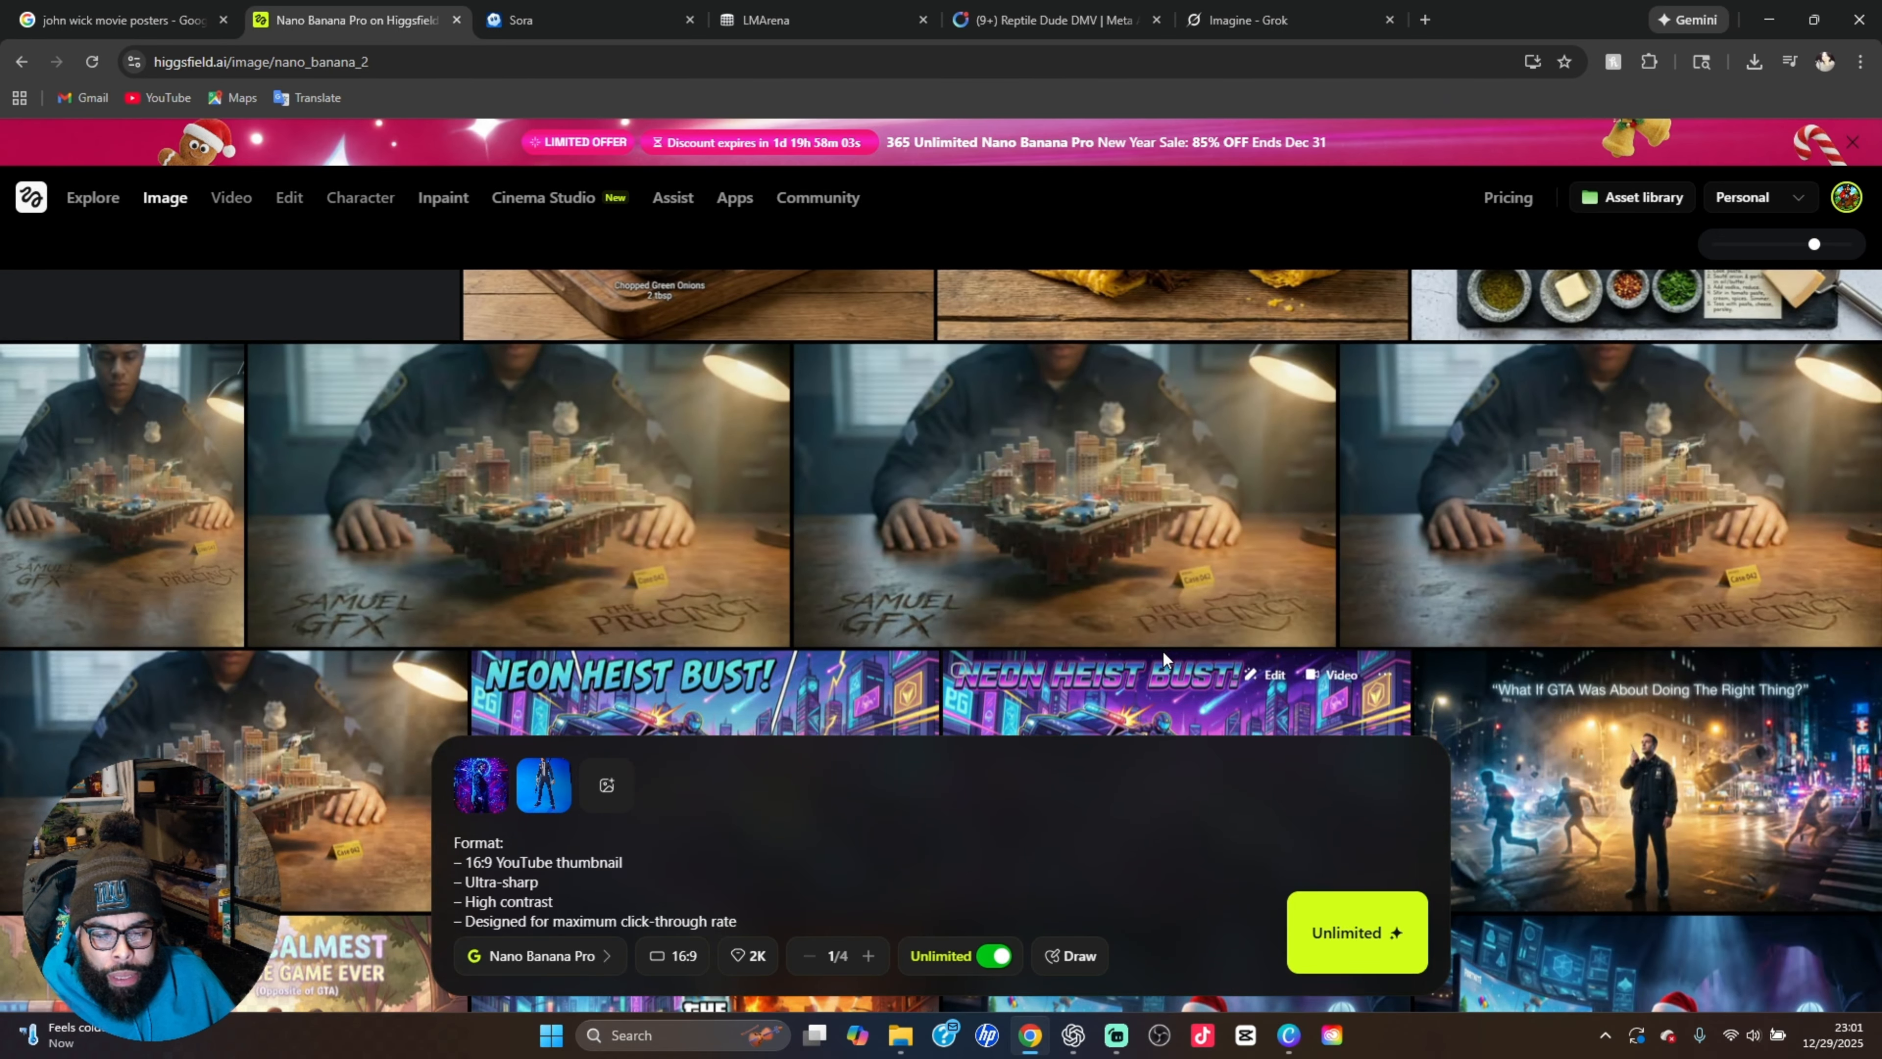
pyautogui.scroll(-4, 1162, 651)
pyautogui.scroll(-3, 1162, 650)
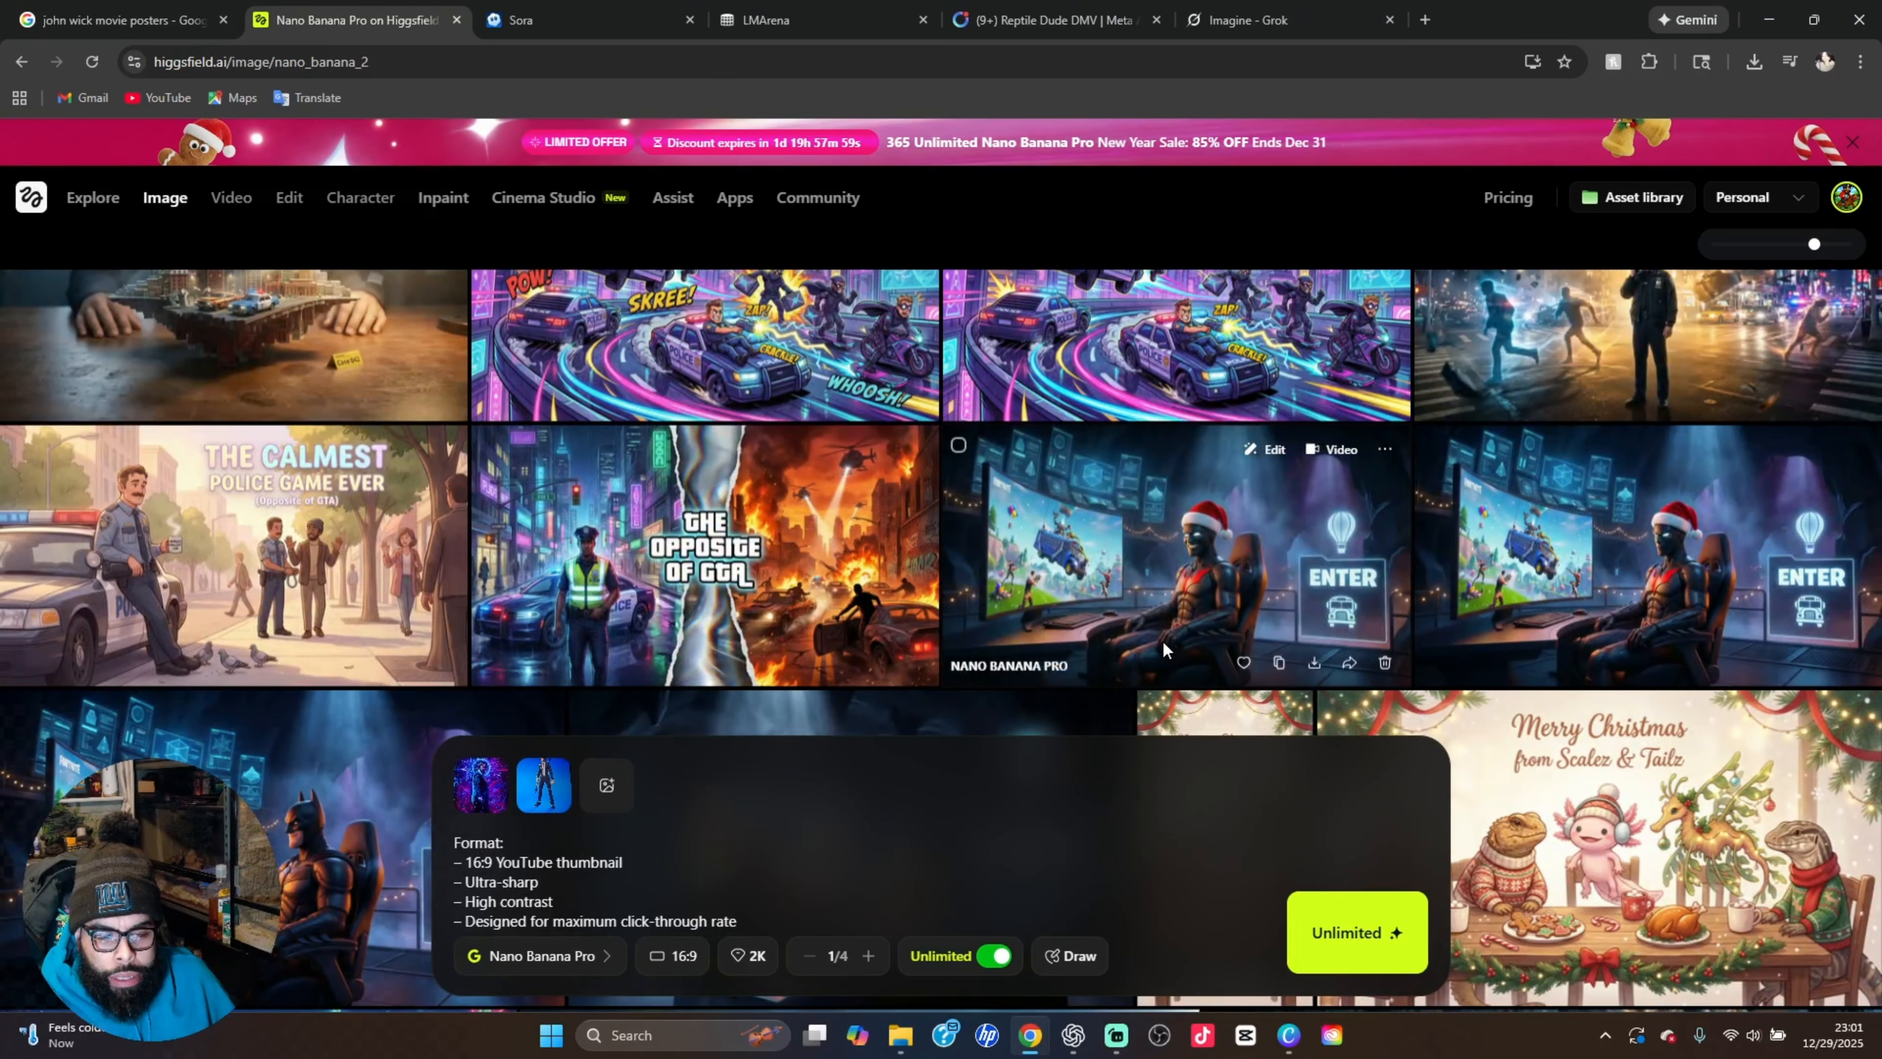
pyautogui.scroll(-1, 1162, 649)
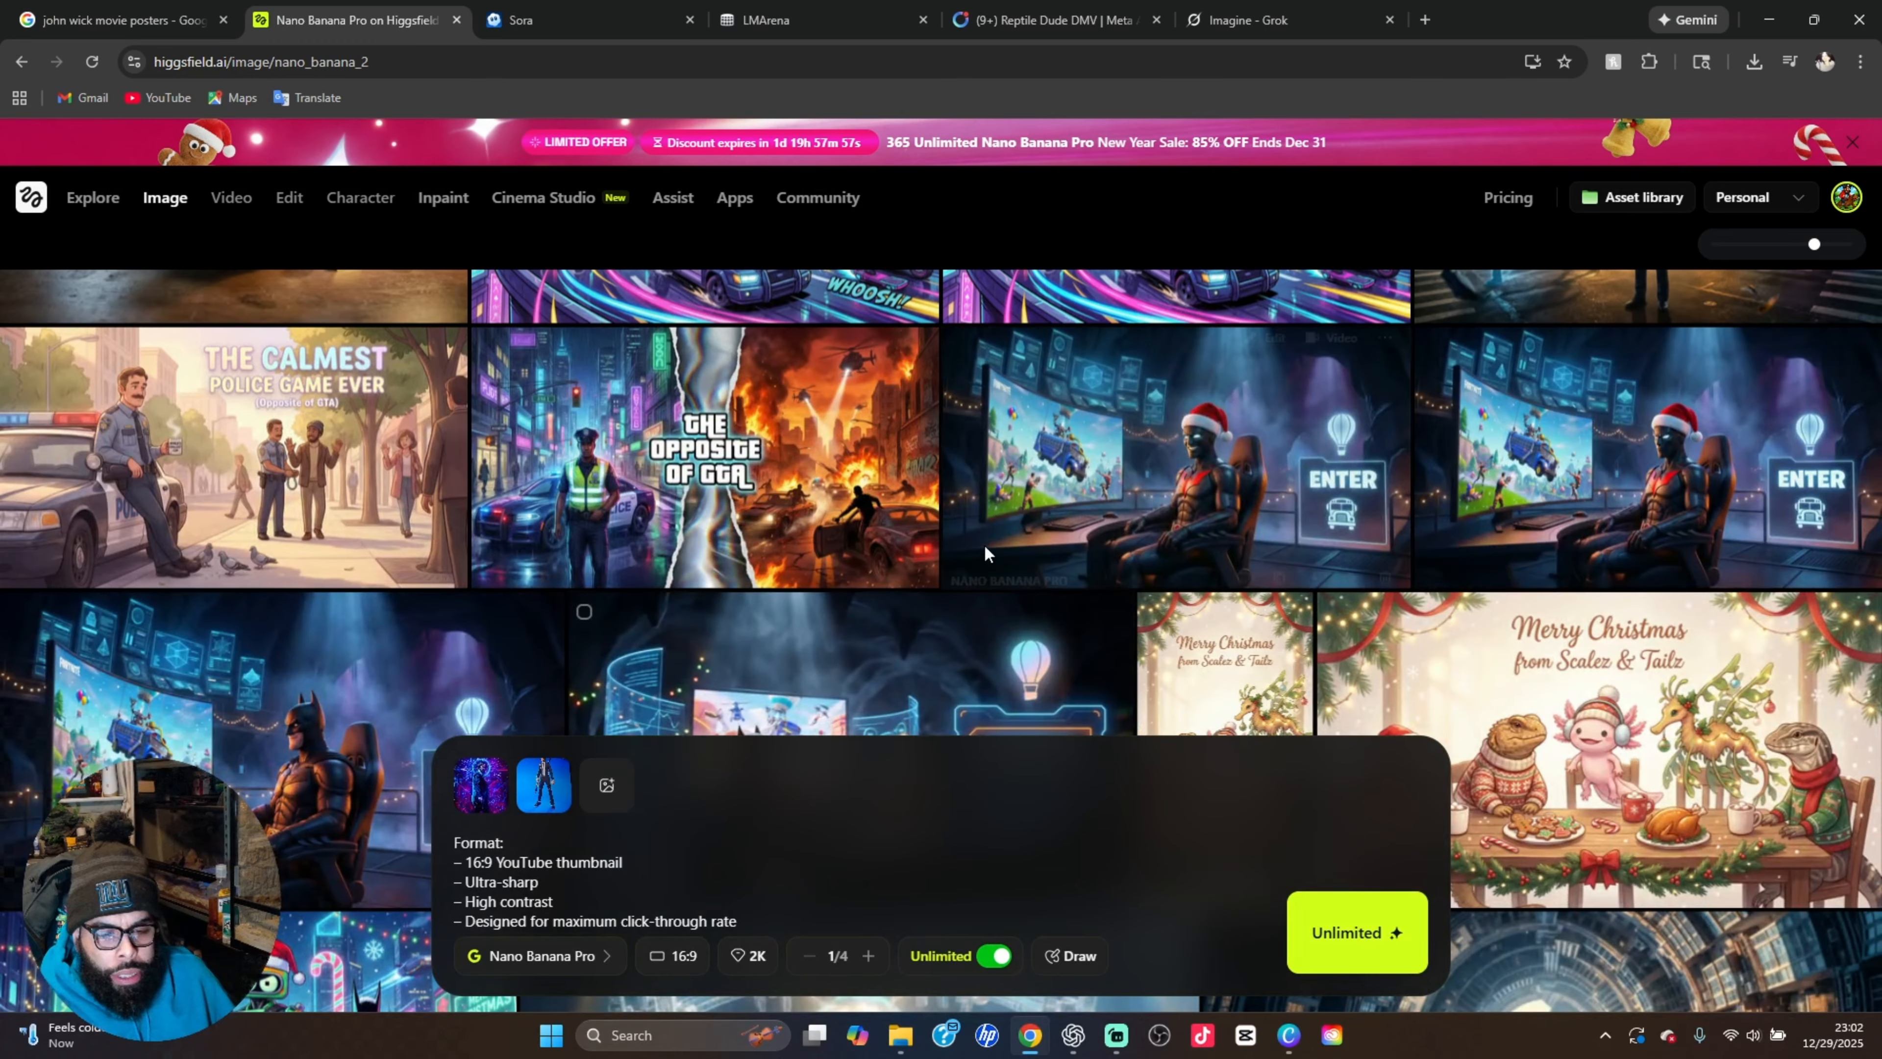
pyautogui.click(744, 506)
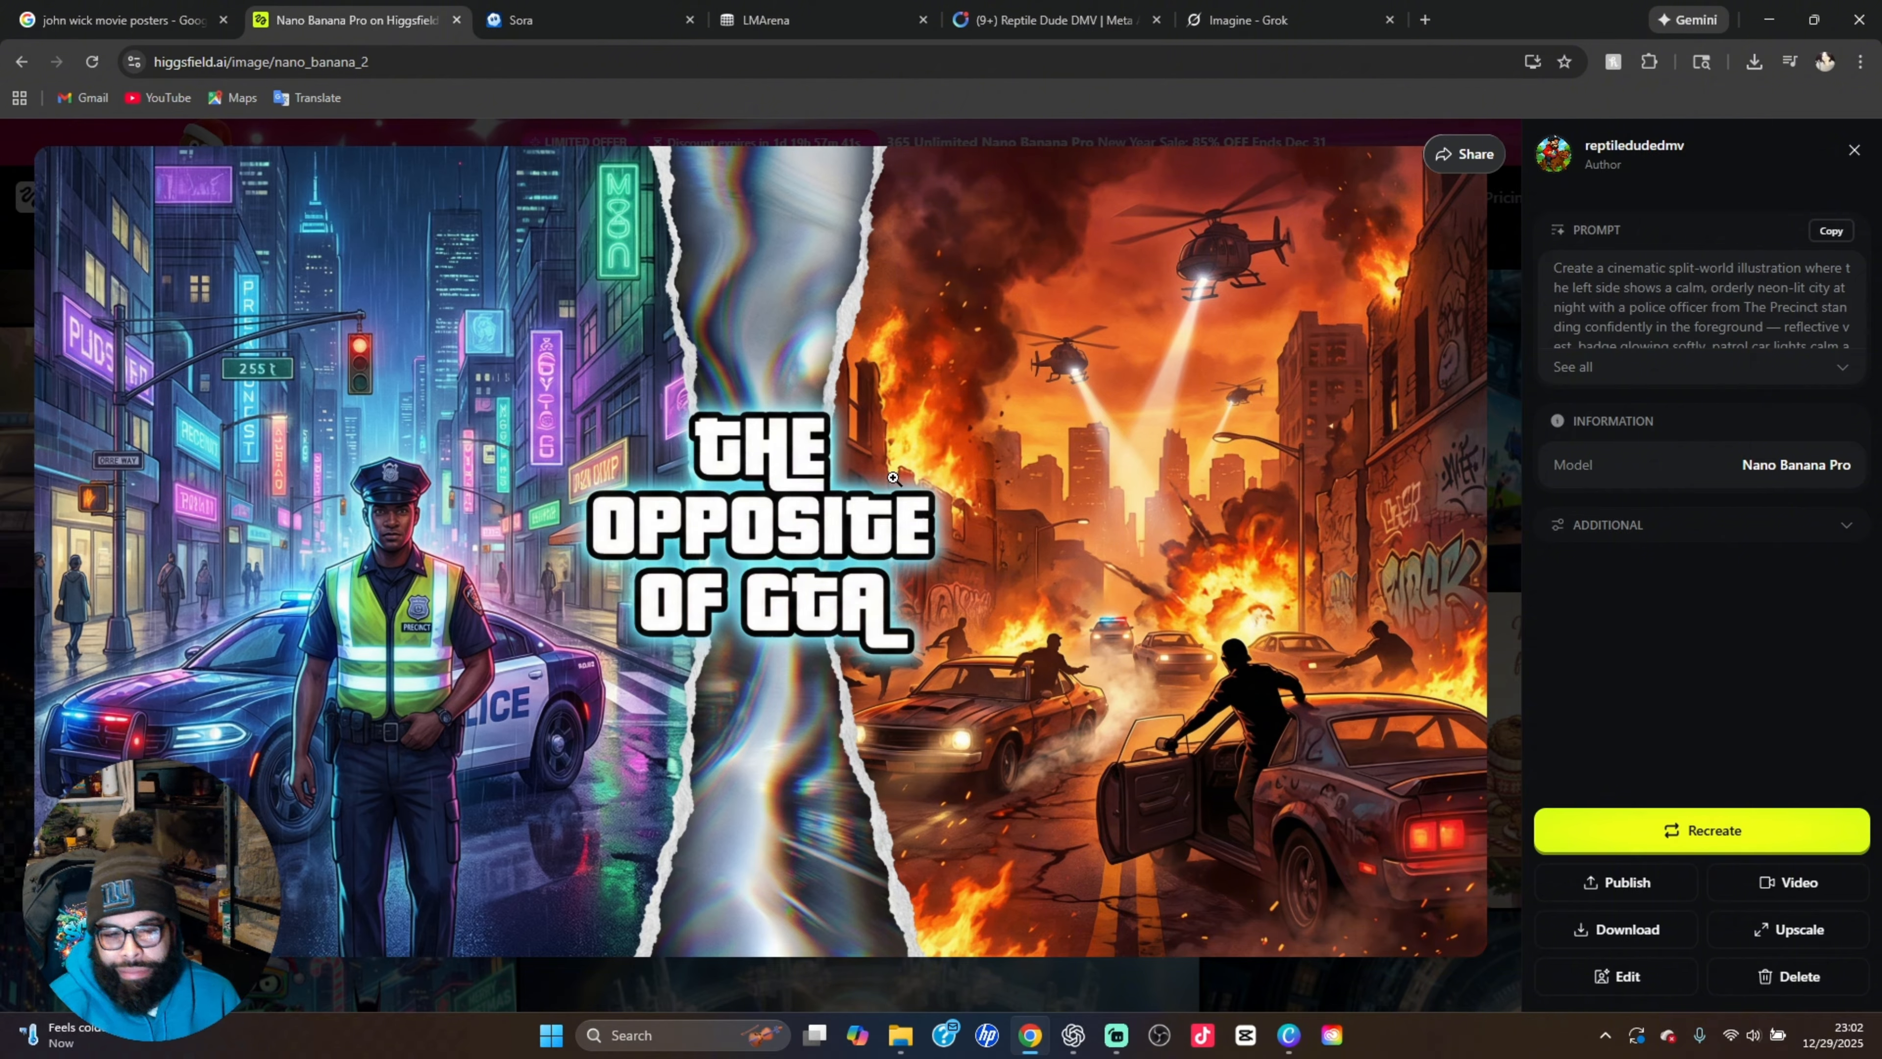
pyautogui.click(1508, 321)
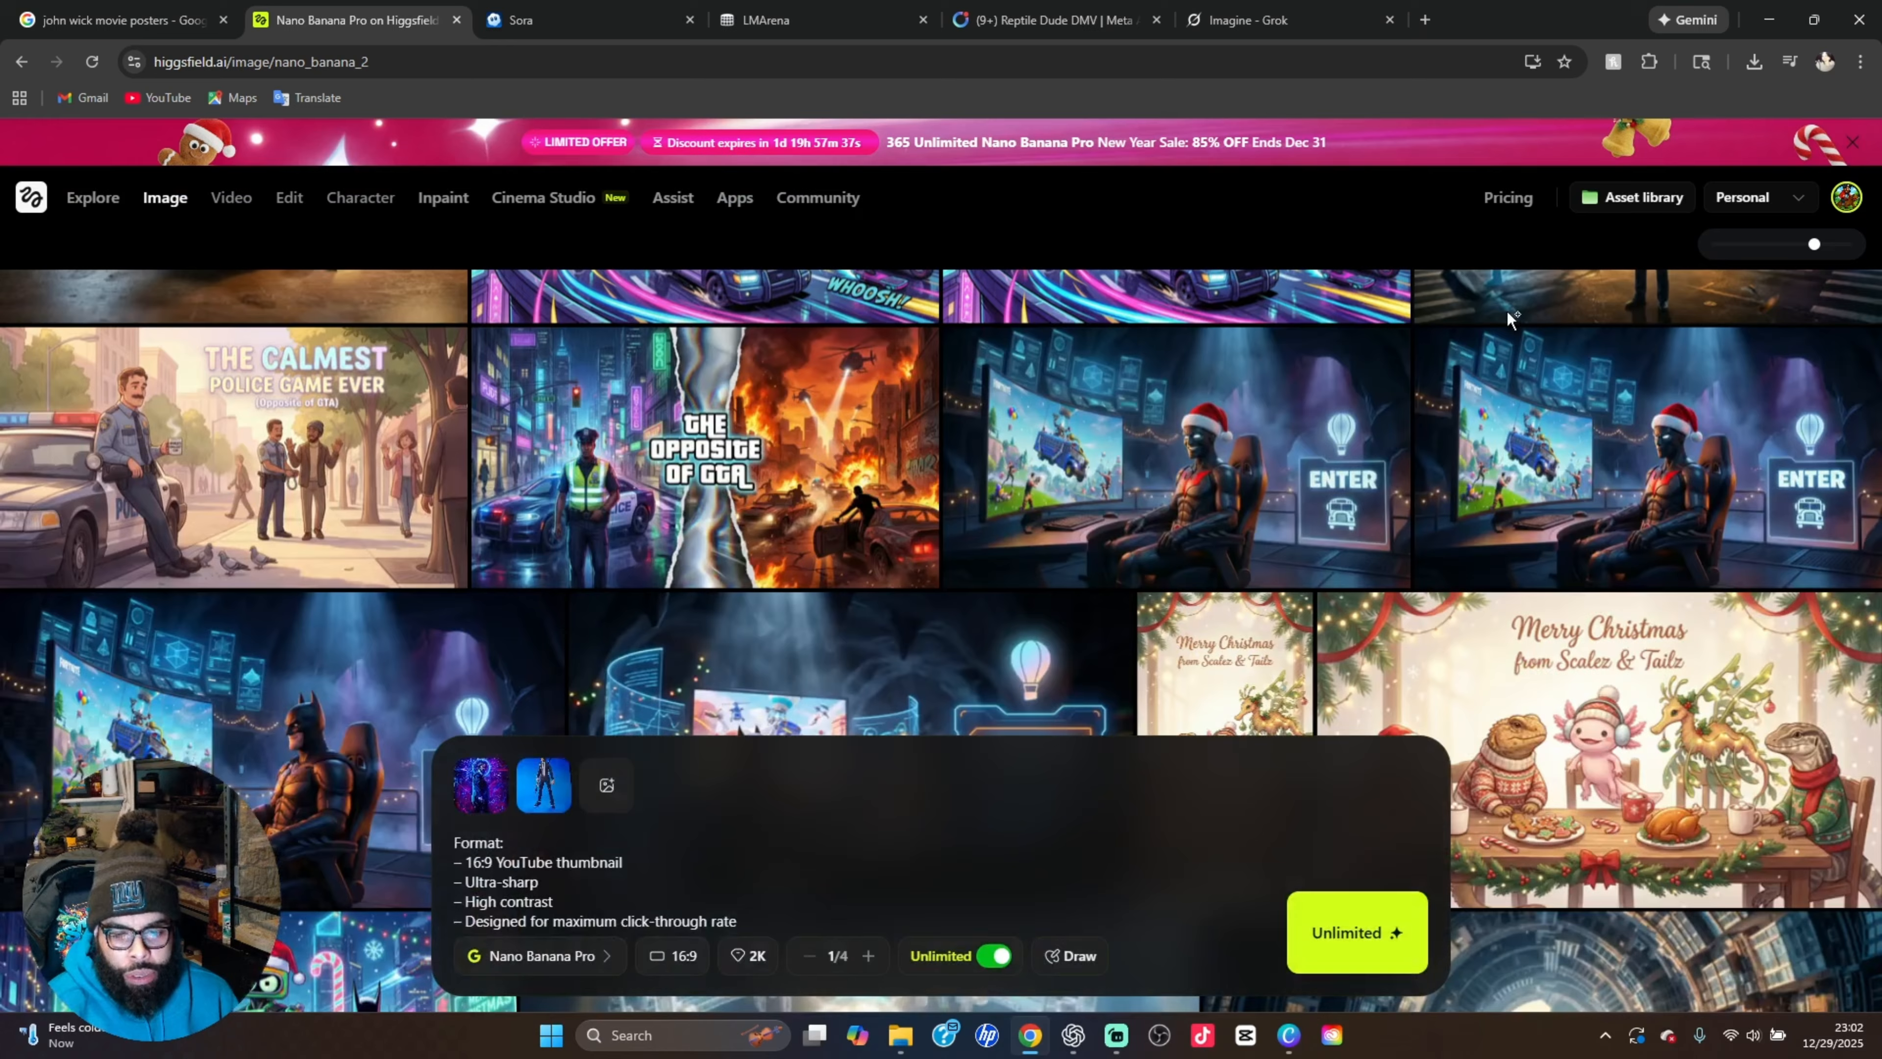
pyautogui.click(353, 462)
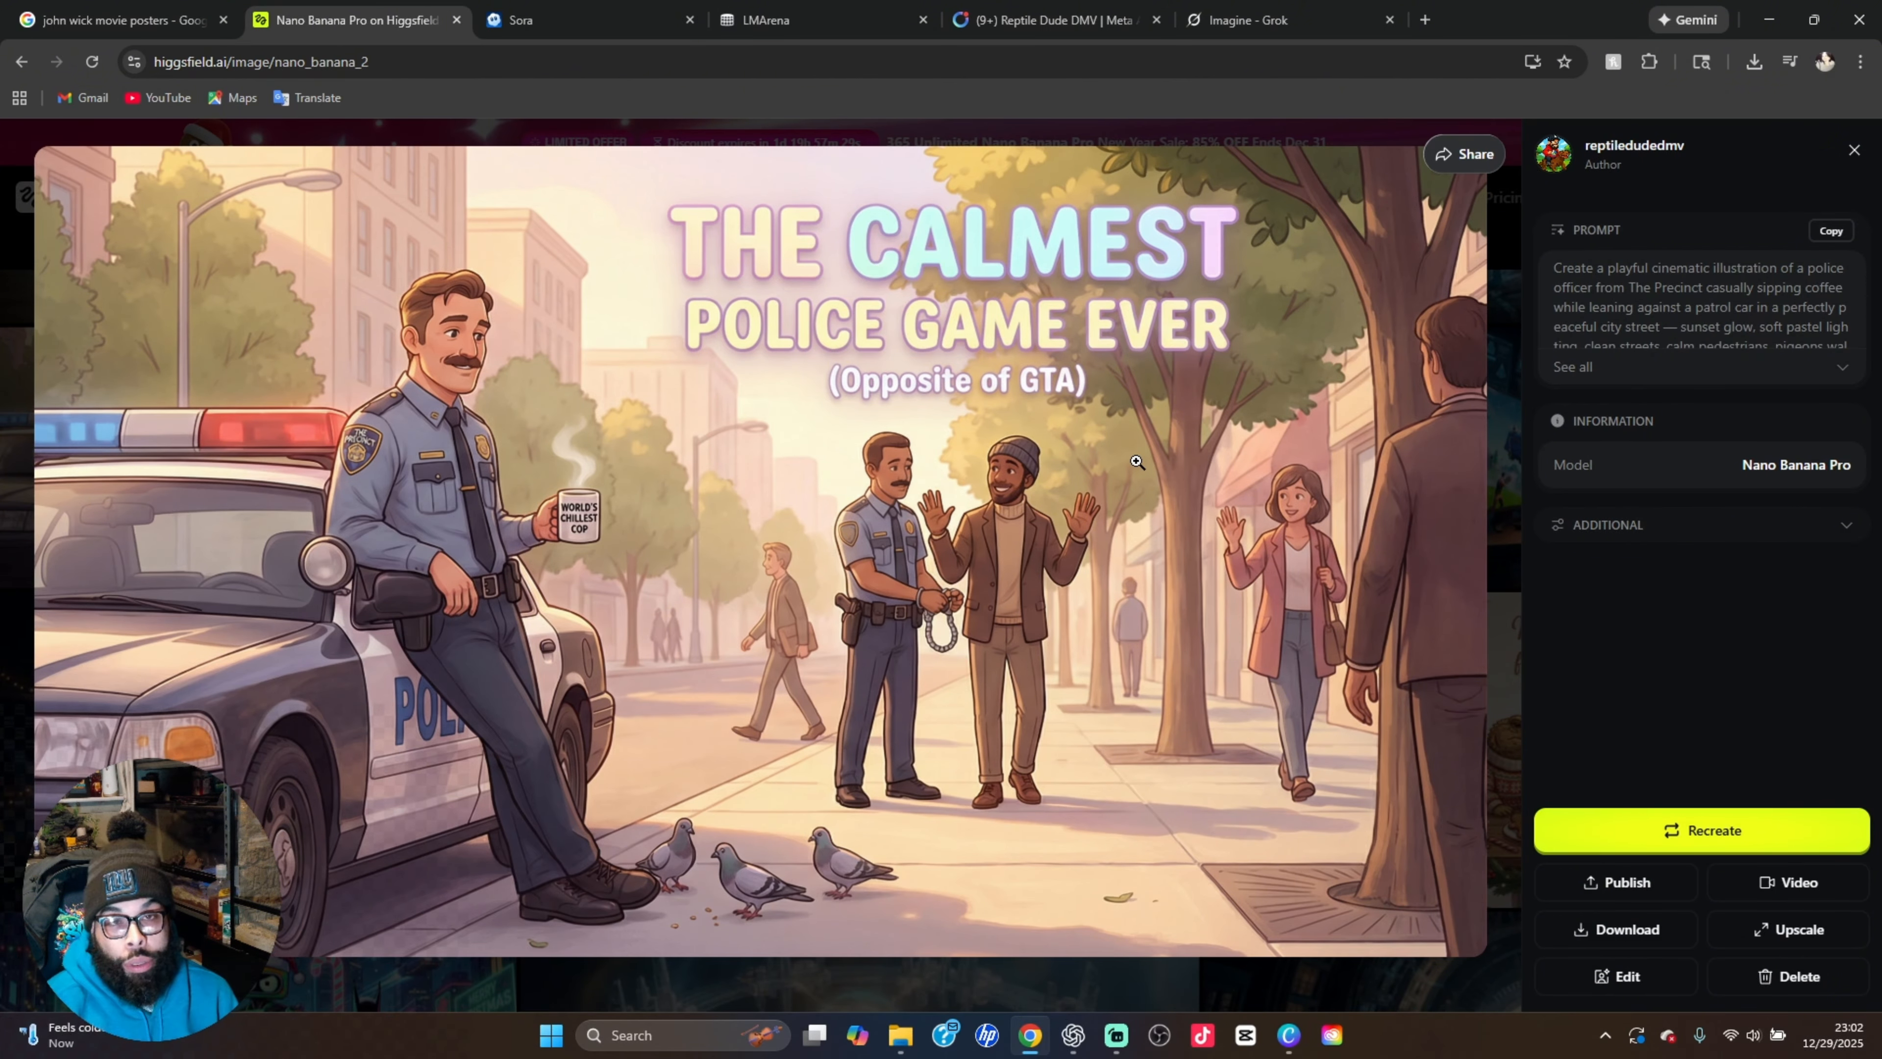
pyautogui.click(1504, 455)
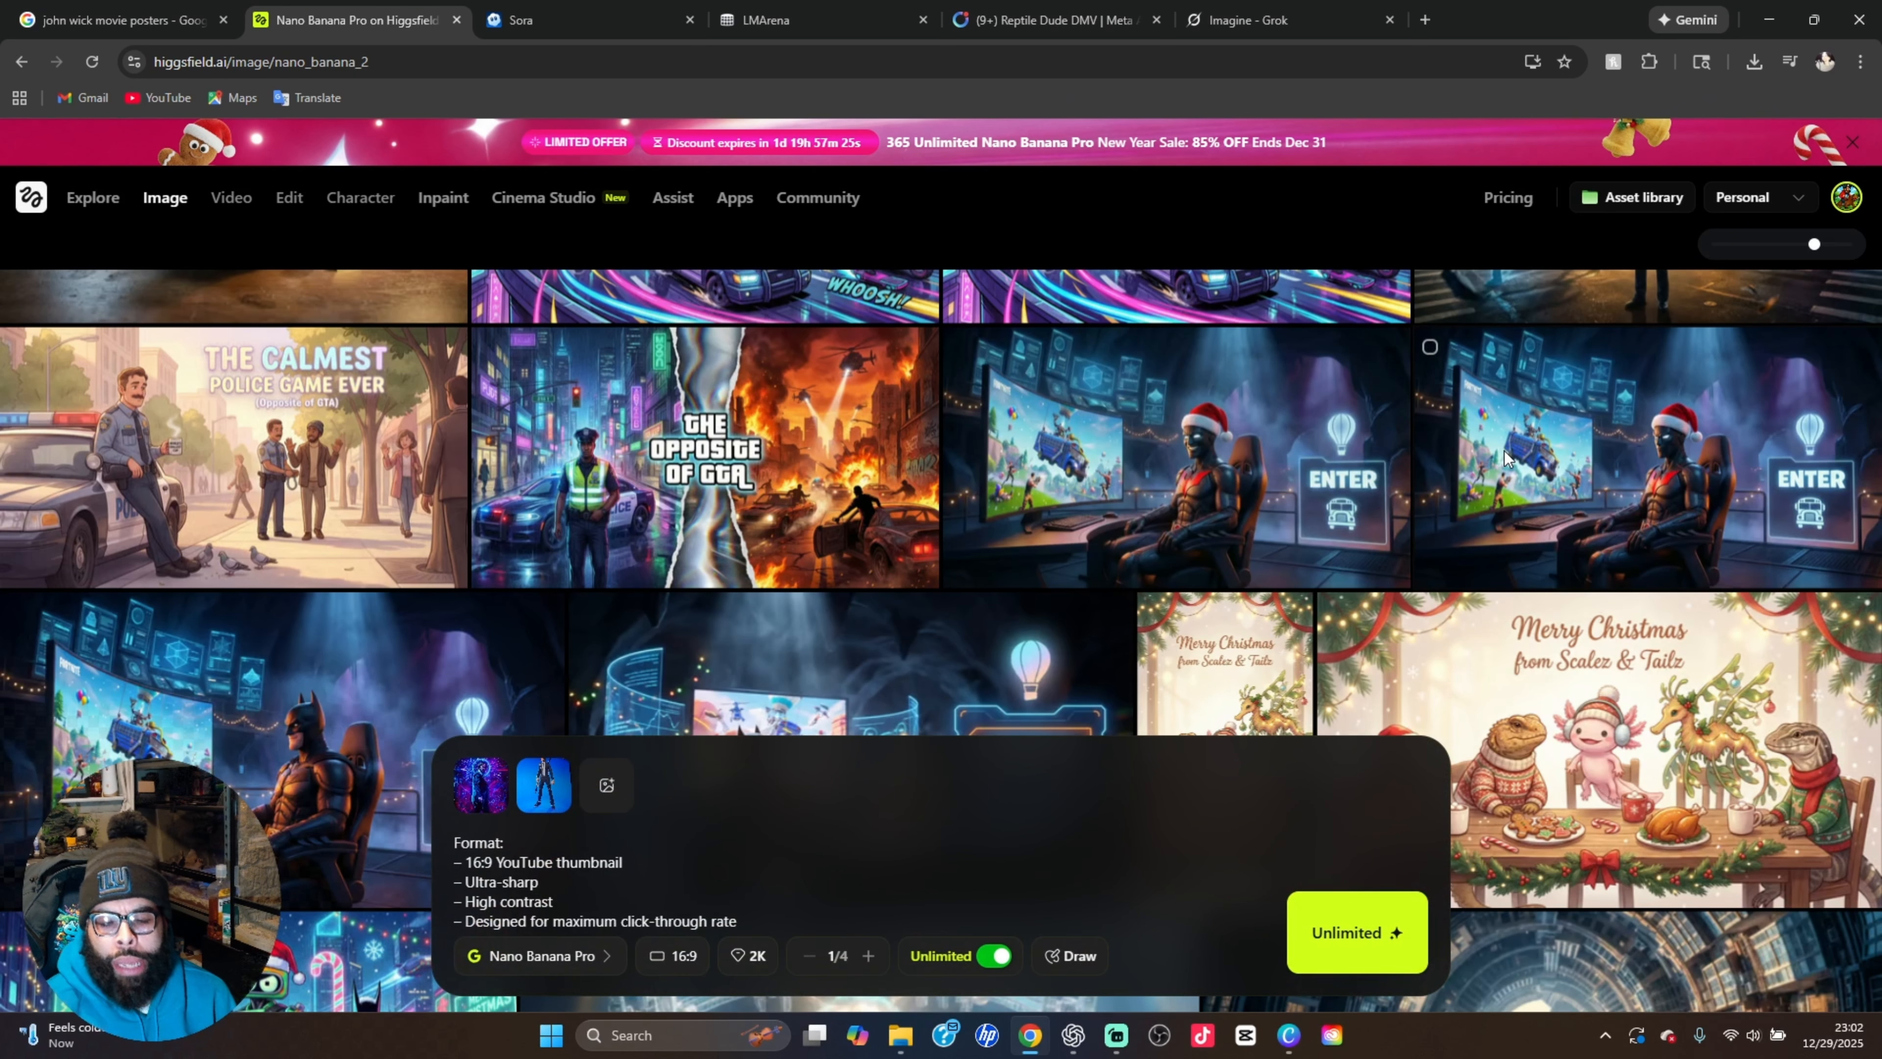
# View the "What If GTA Was About Doing The Right Thing?" thumbnail at full size and close it
pyautogui.scroll(3, 1505, 453)
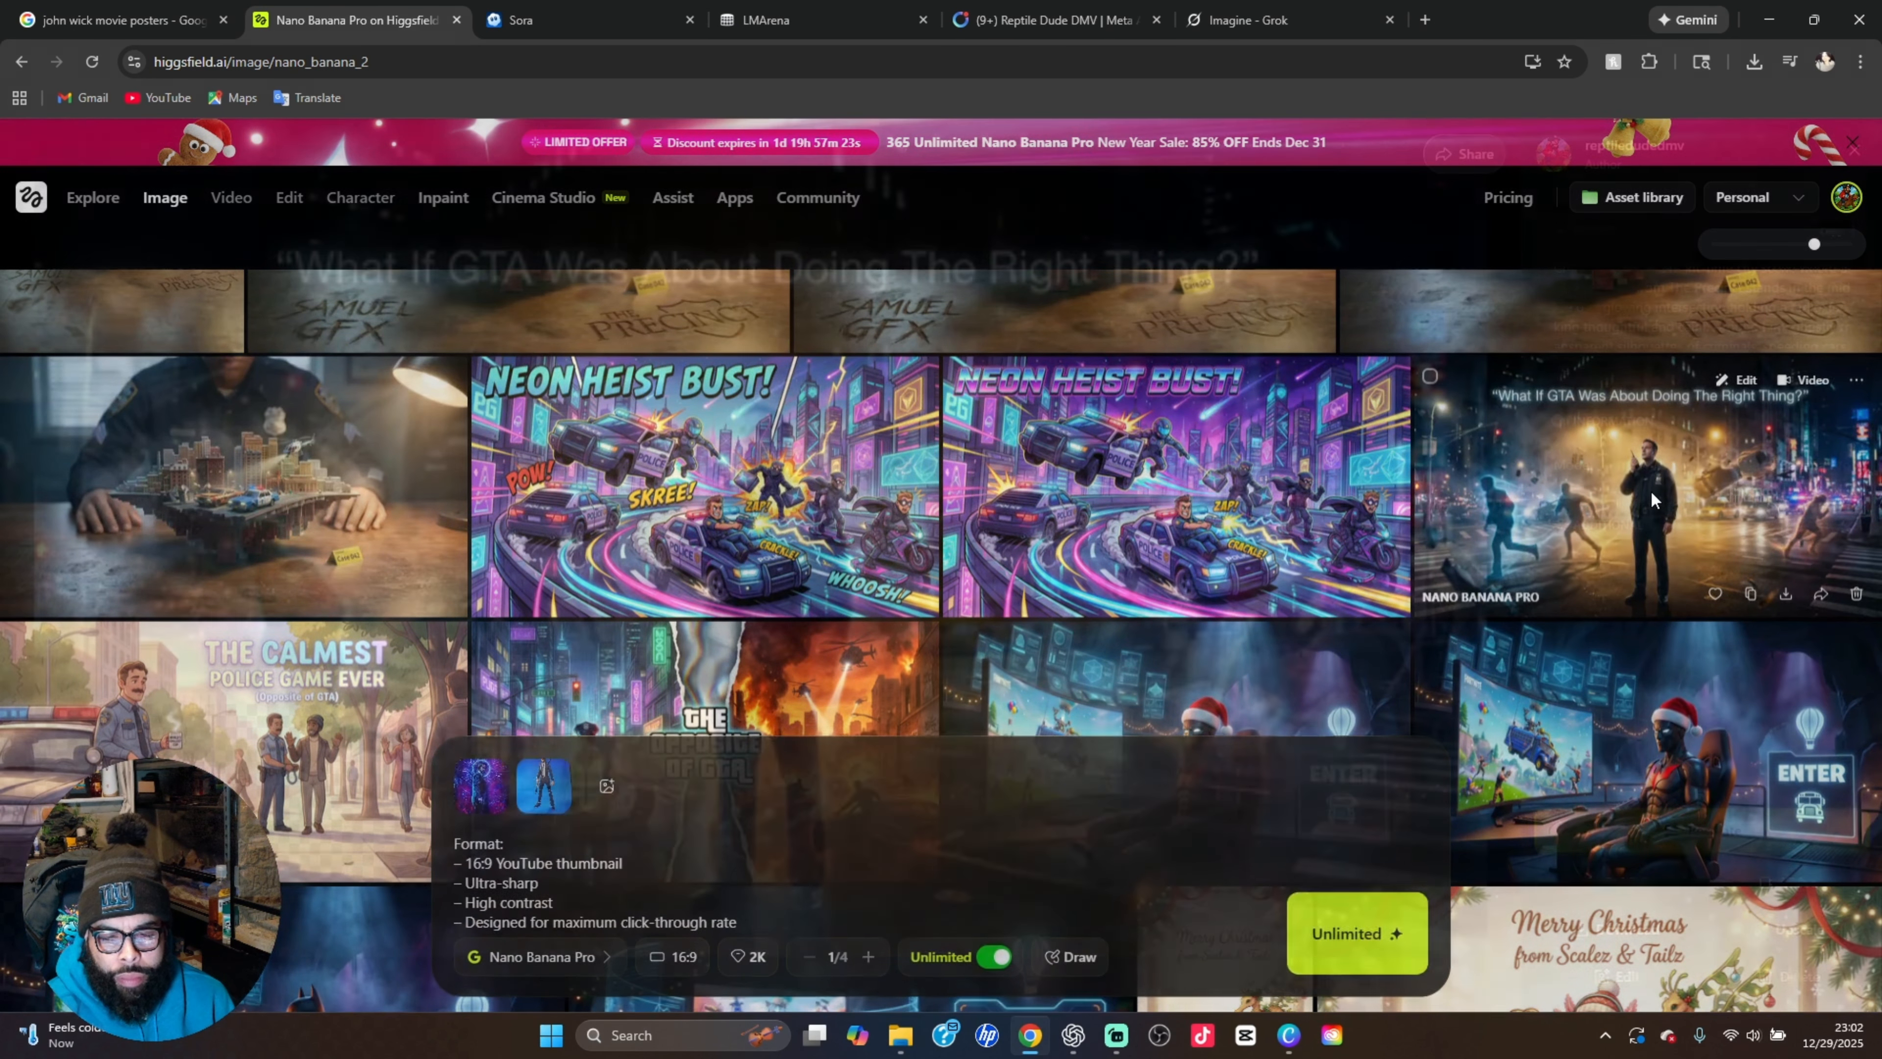
pyautogui.click(1649, 490)
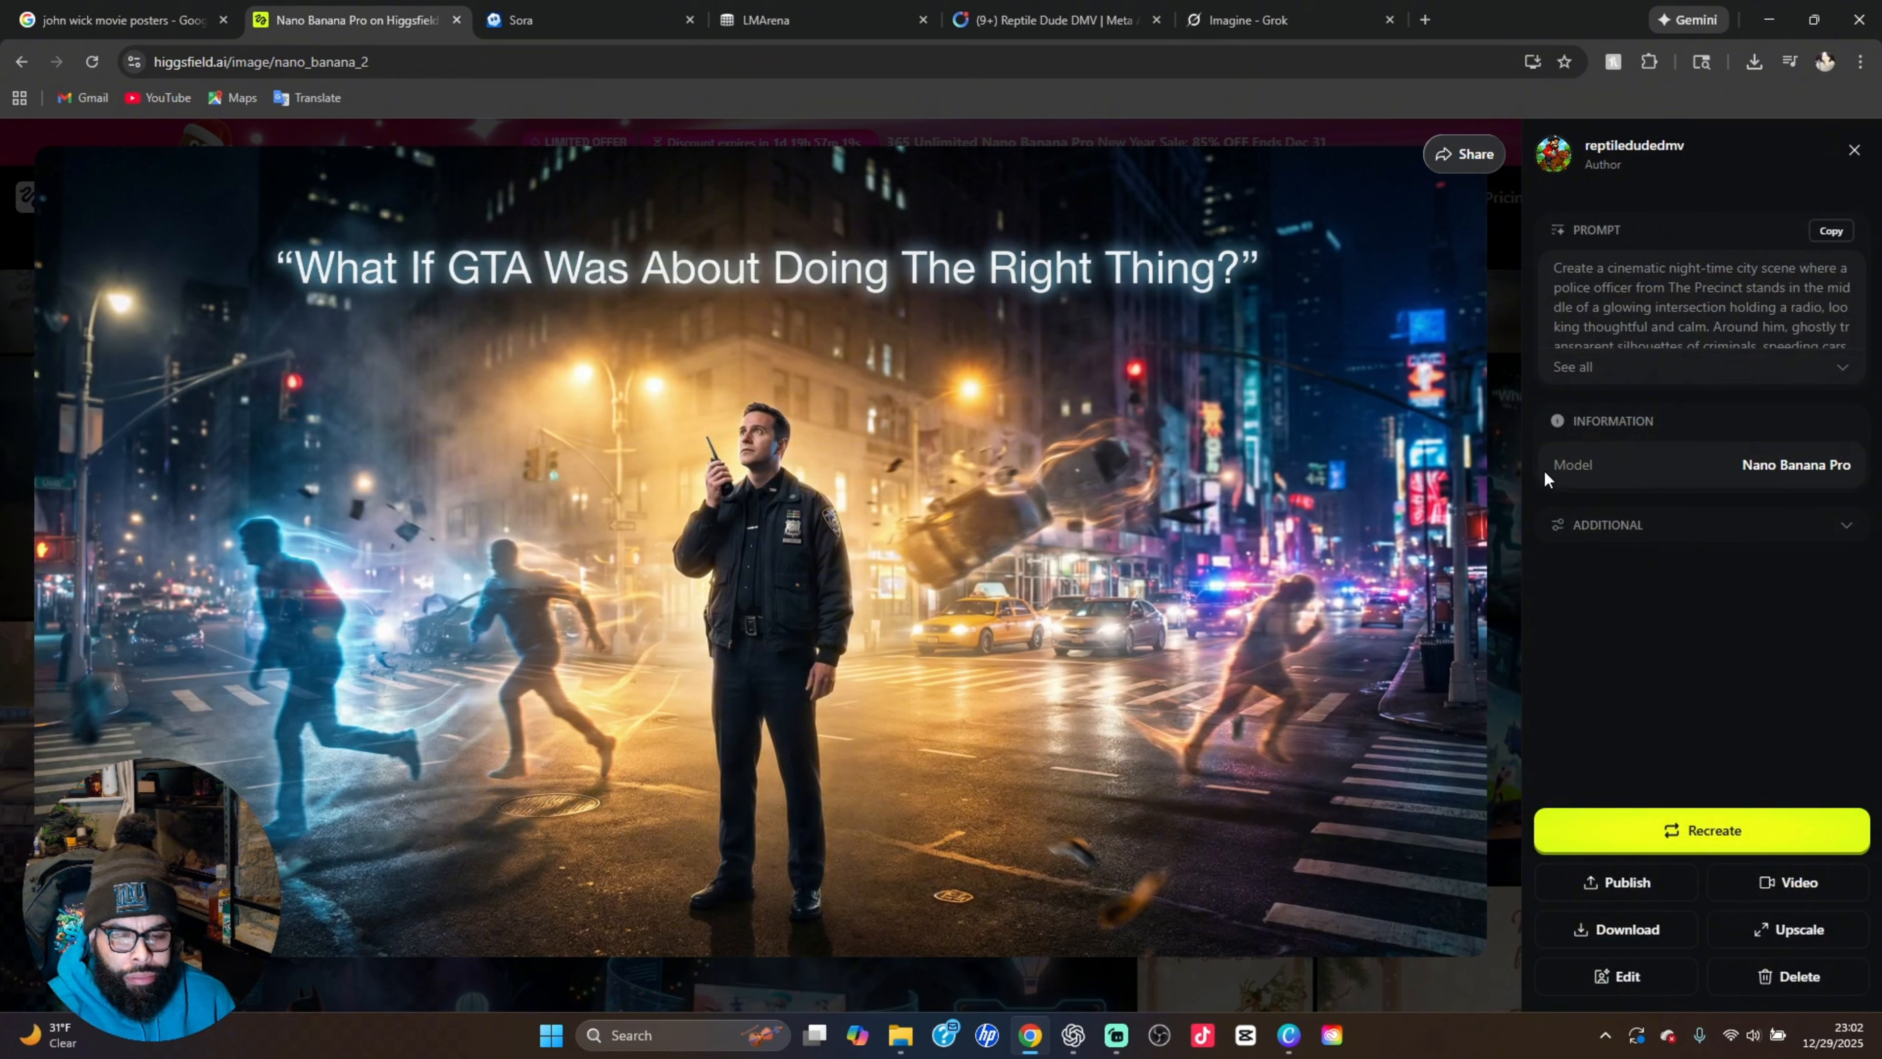
pyautogui.click(1508, 451)
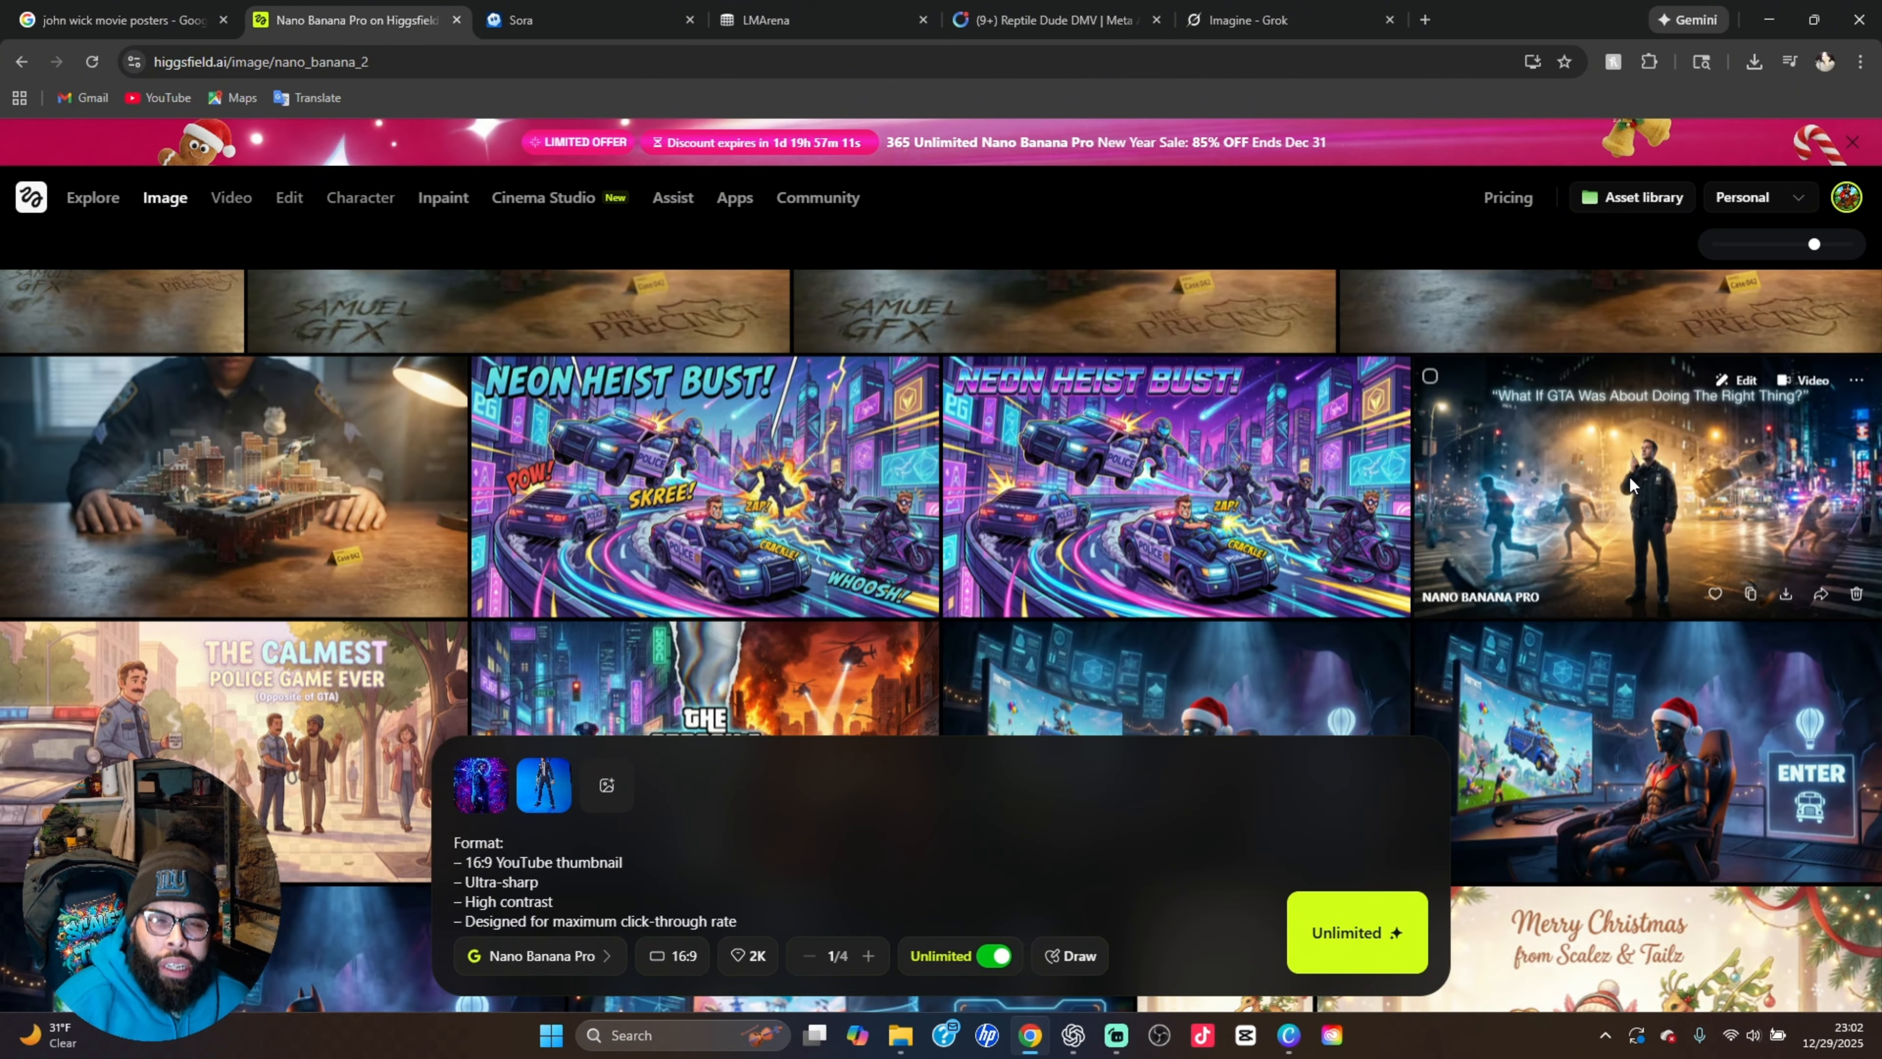
# Compare the two "Neon Heist Bust!" images, first the original and then the version with 90's comic effects
pyautogui.click(1245, 489)
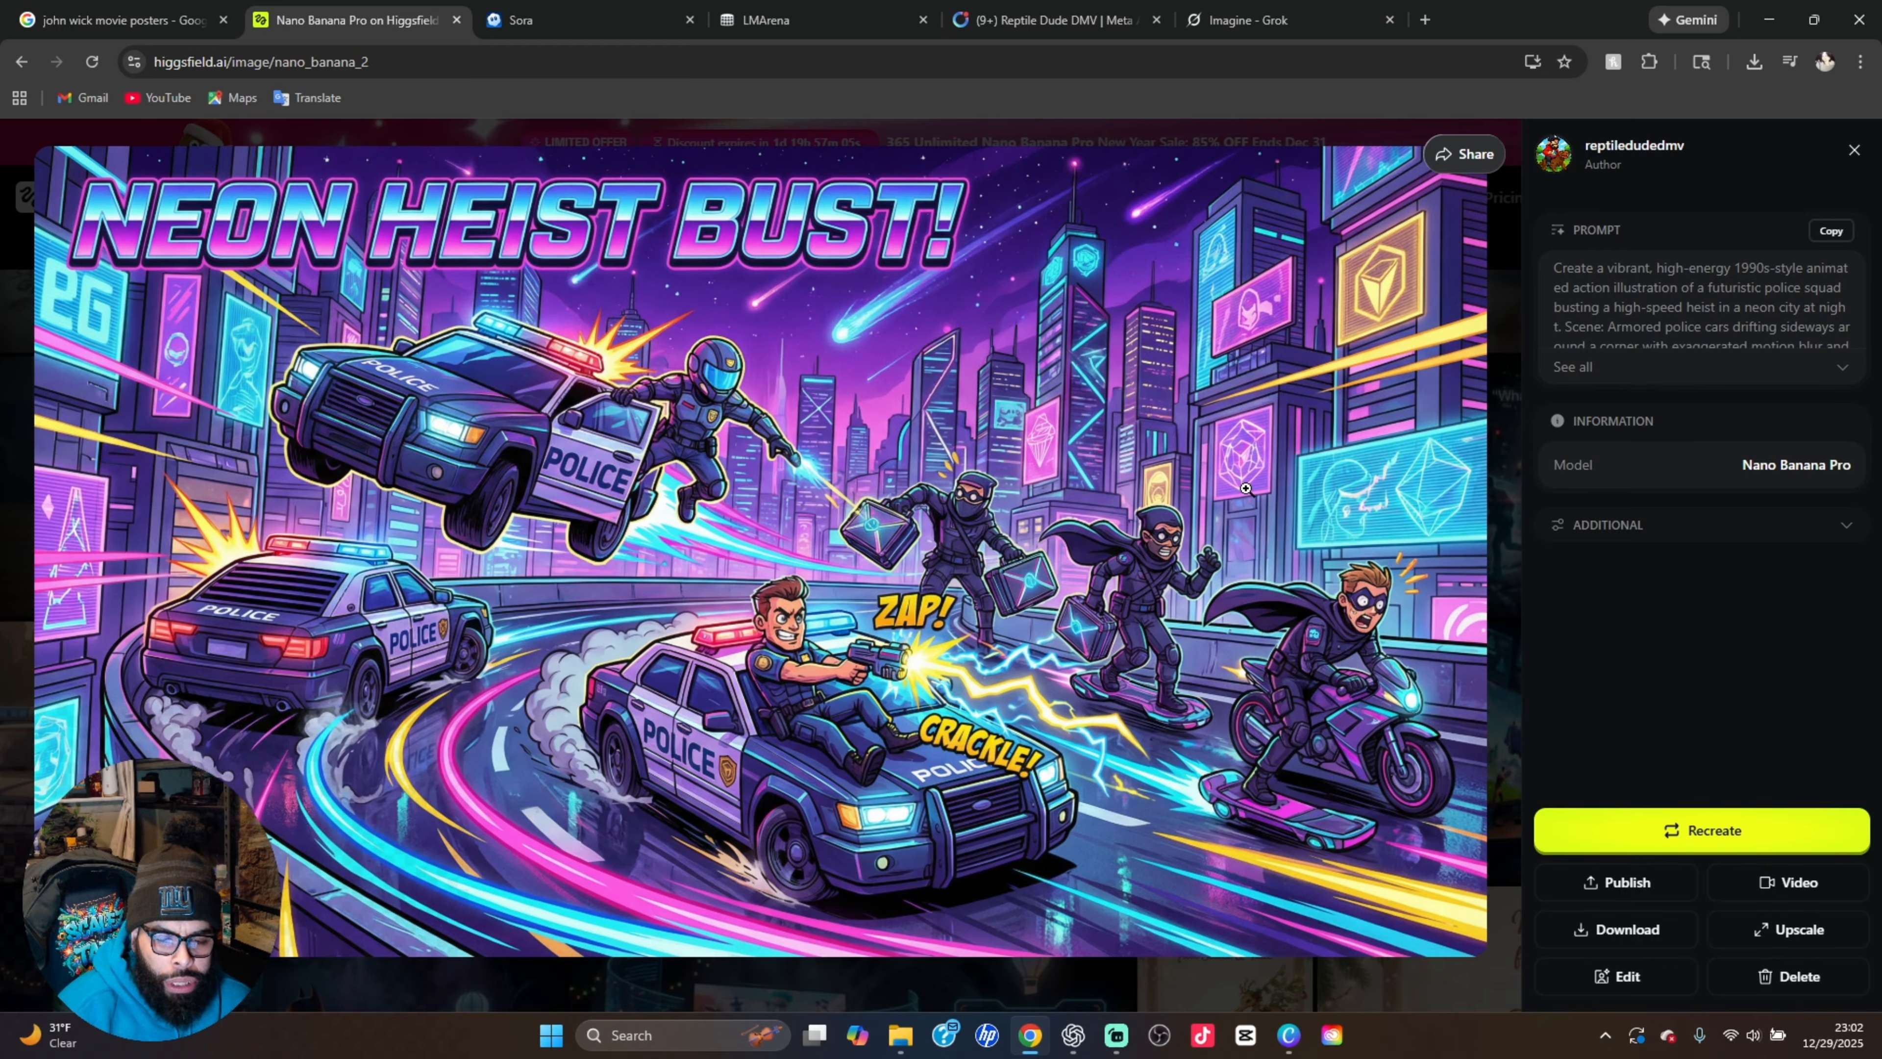
pyautogui.click(1508, 469)
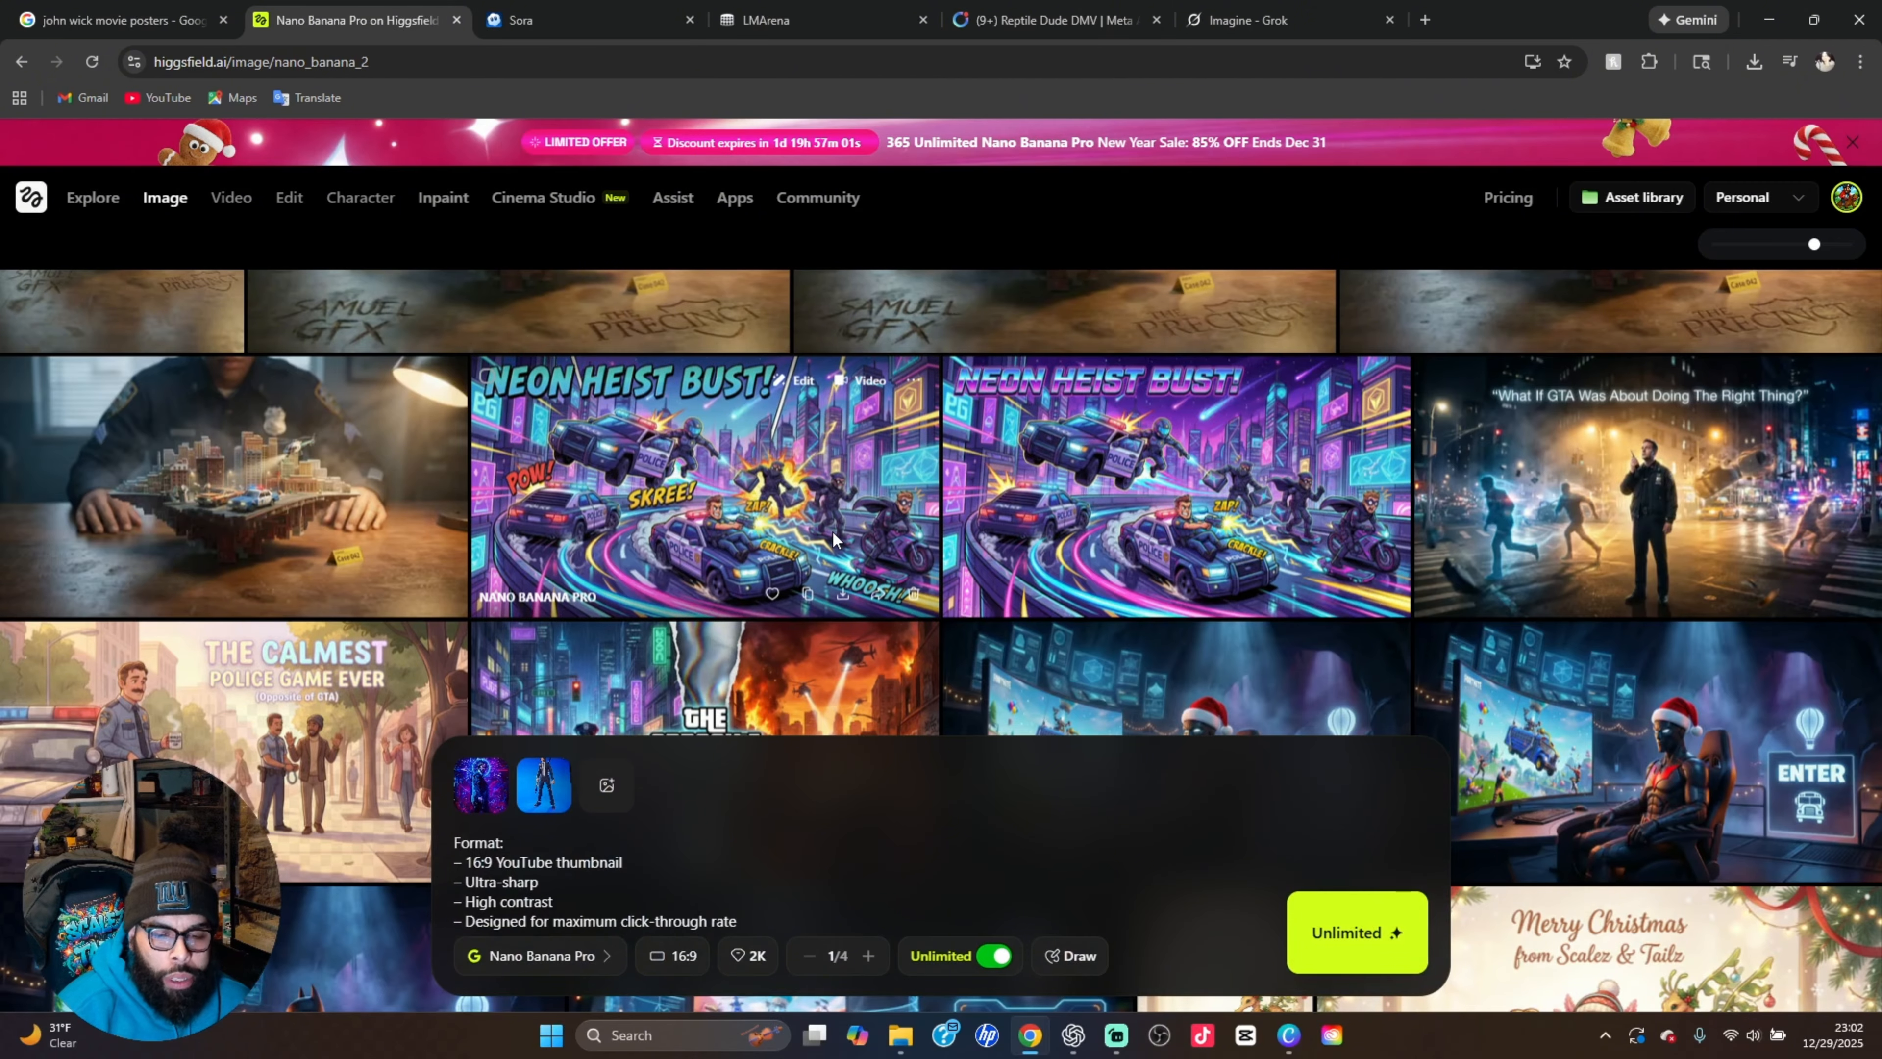
pyautogui.click(832, 532)
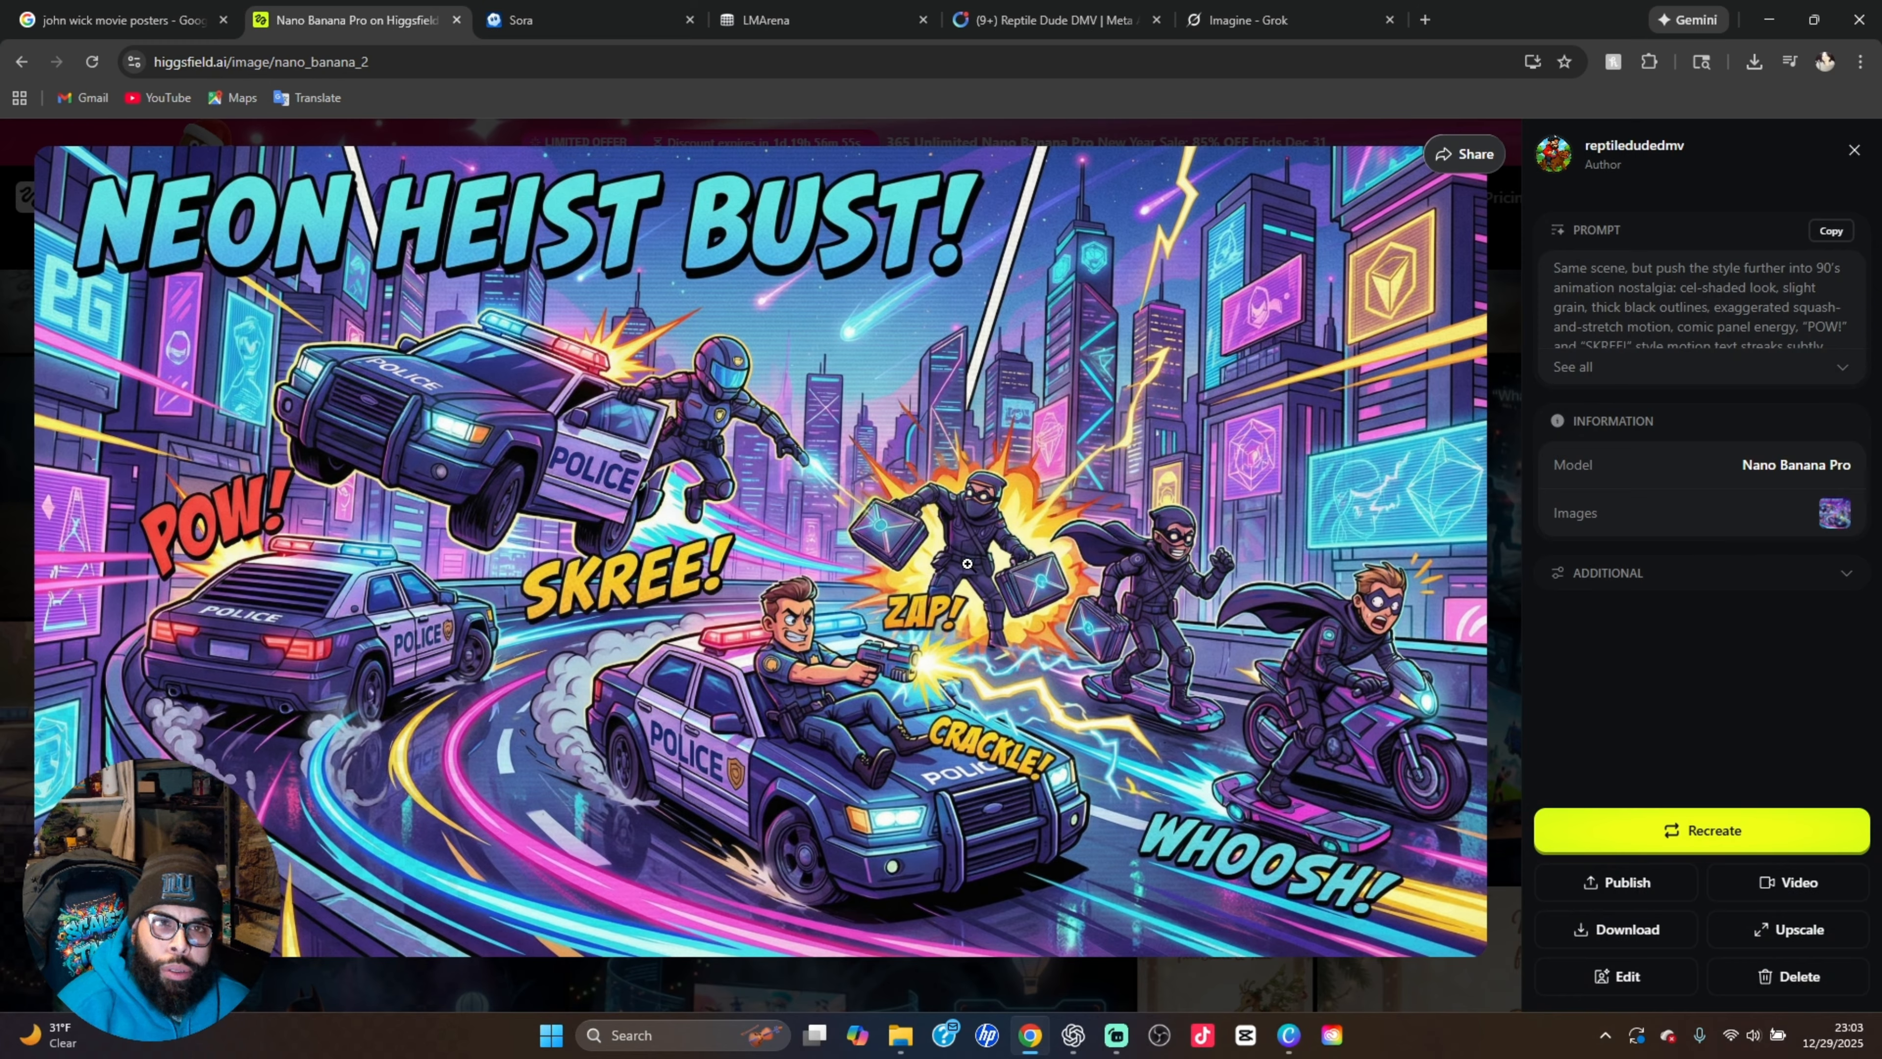
pyautogui.click(1502, 458)
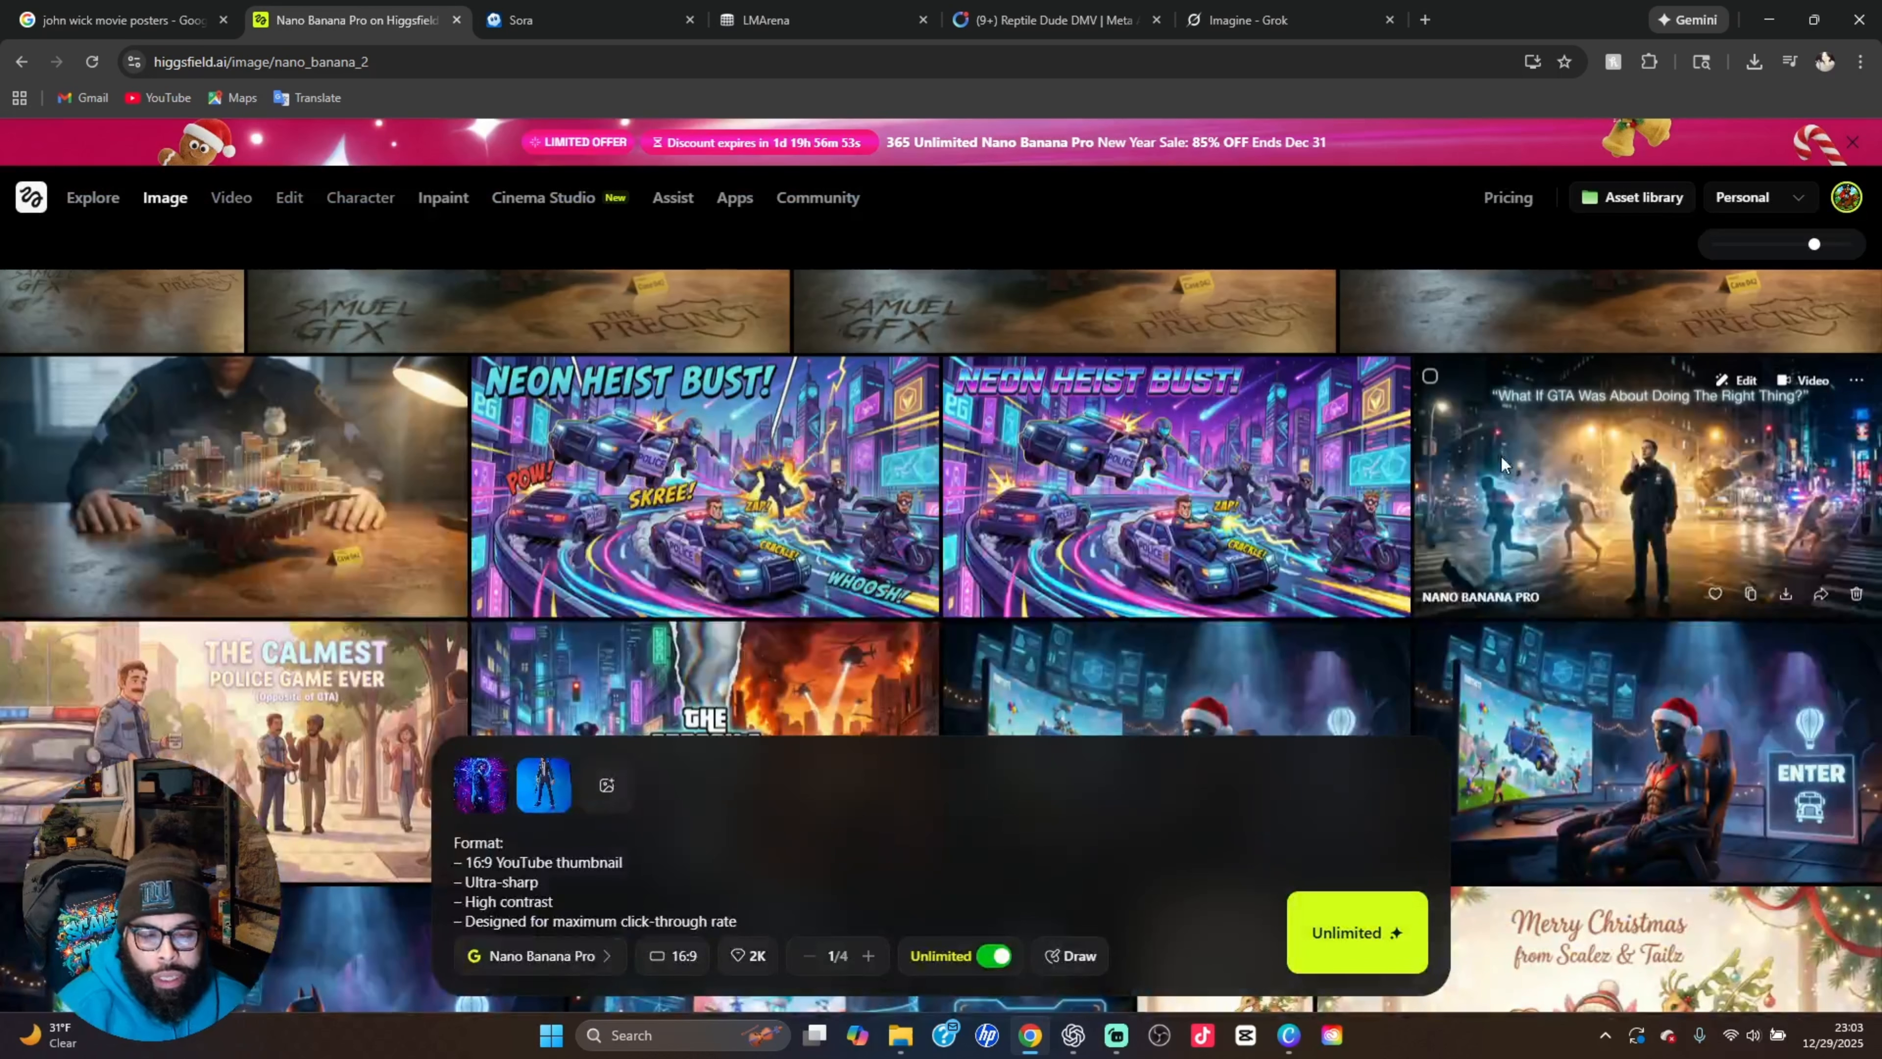
# View the floating miniature city image without desk carvings and check on the queued thumbnail generation in the gallery
pyautogui.click(245, 507)
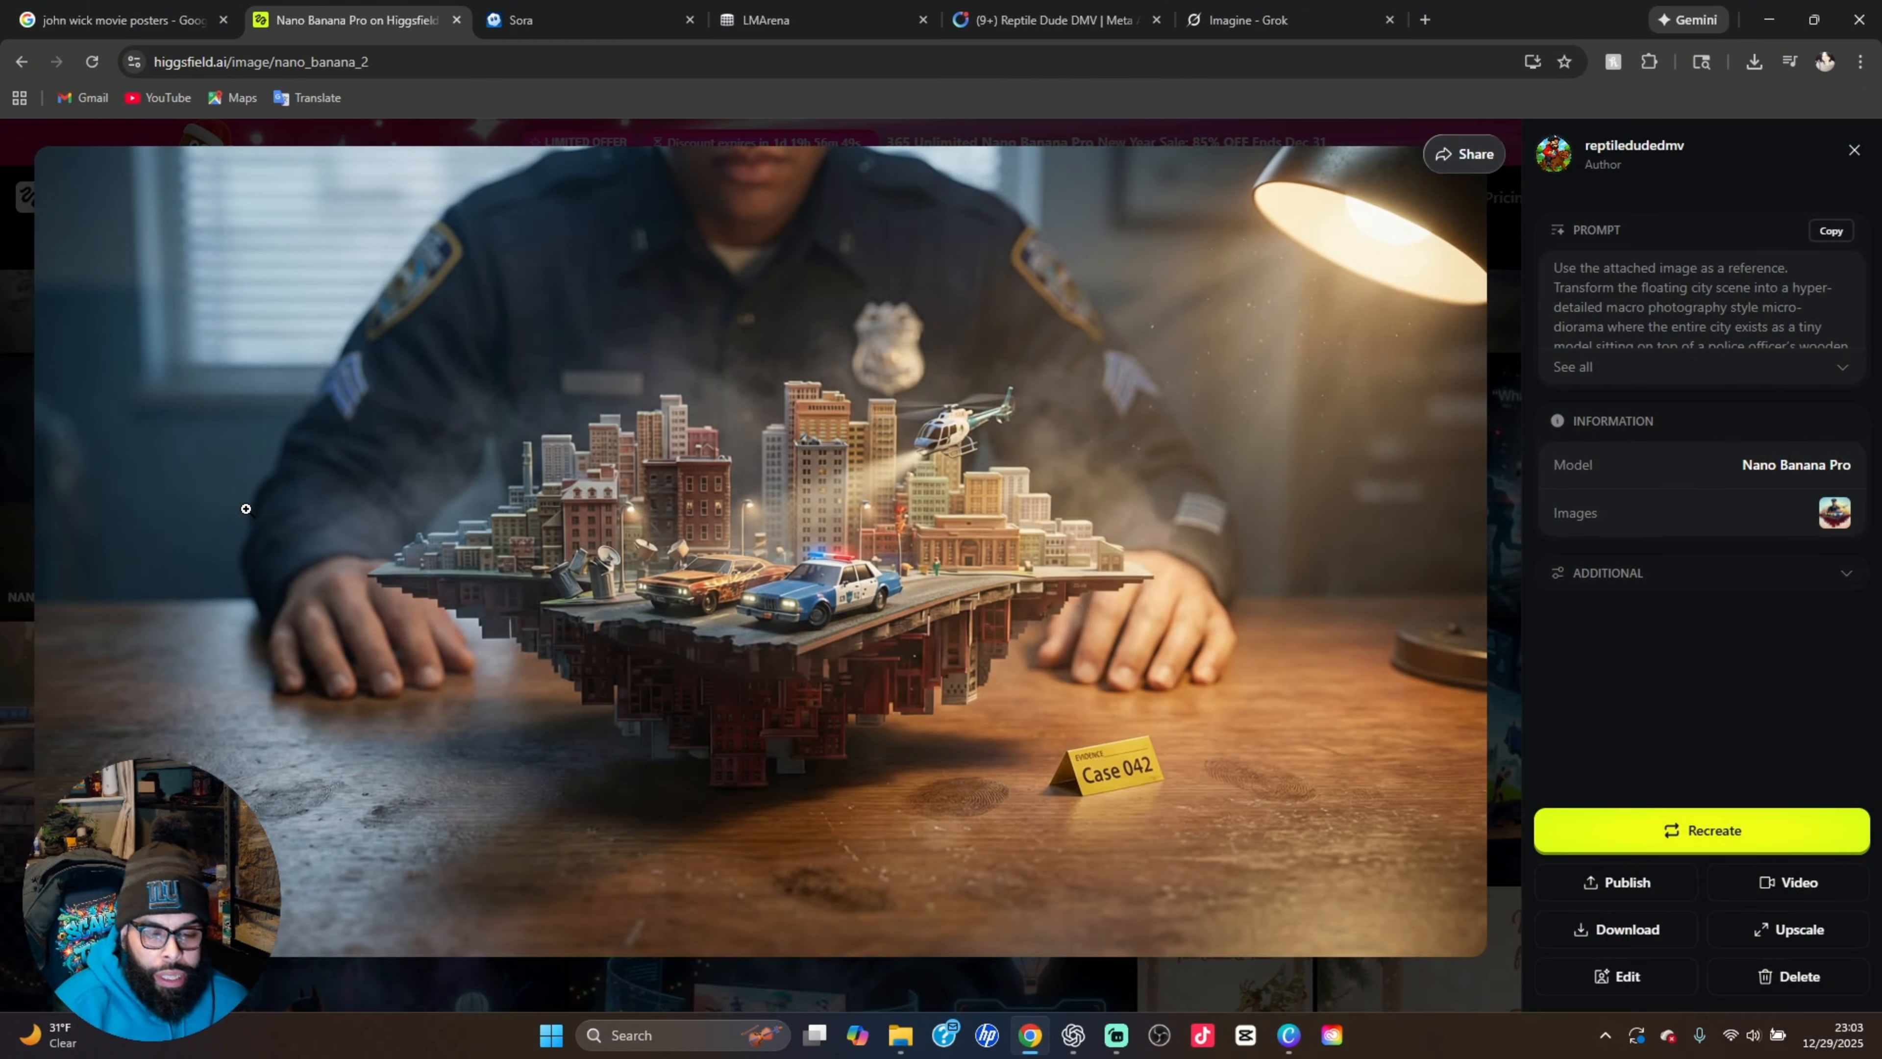
pyautogui.click(1502, 394)
pyautogui.scroll(5, 805, 538)
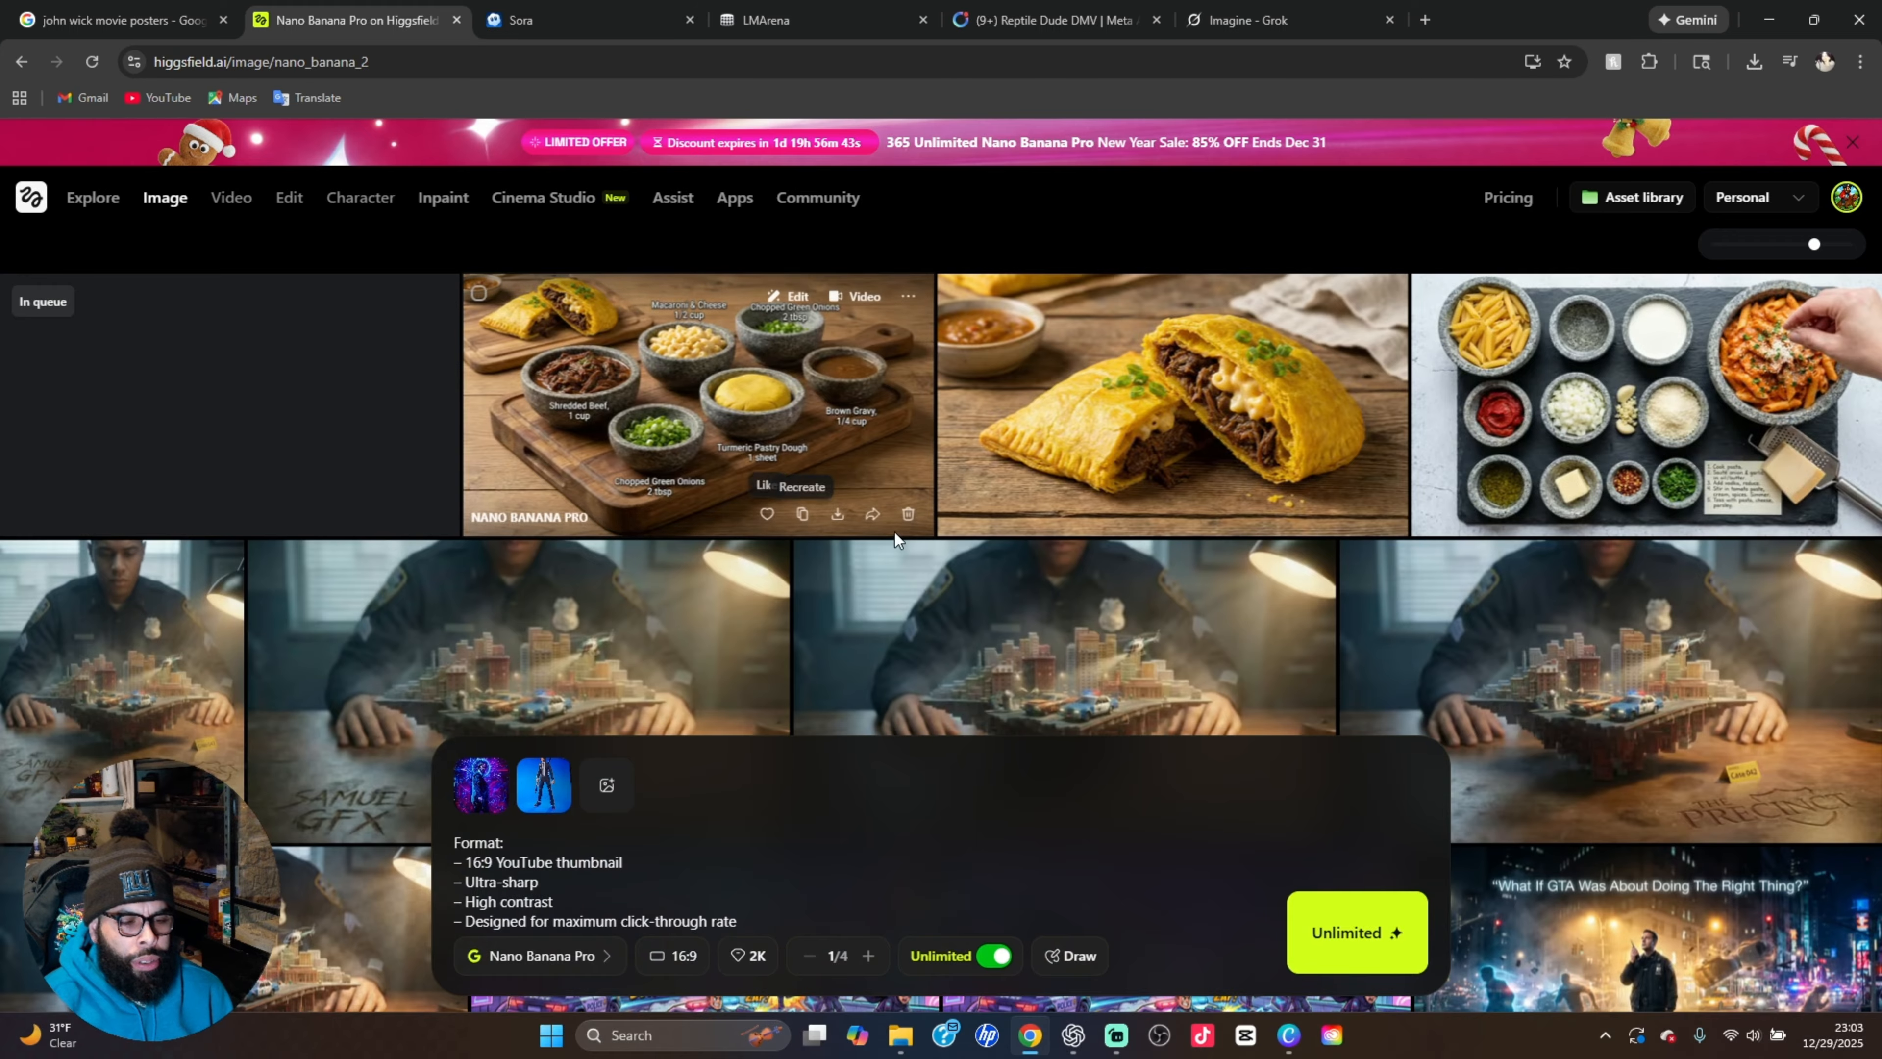
pyautogui.scroll(-15, 903, 543)
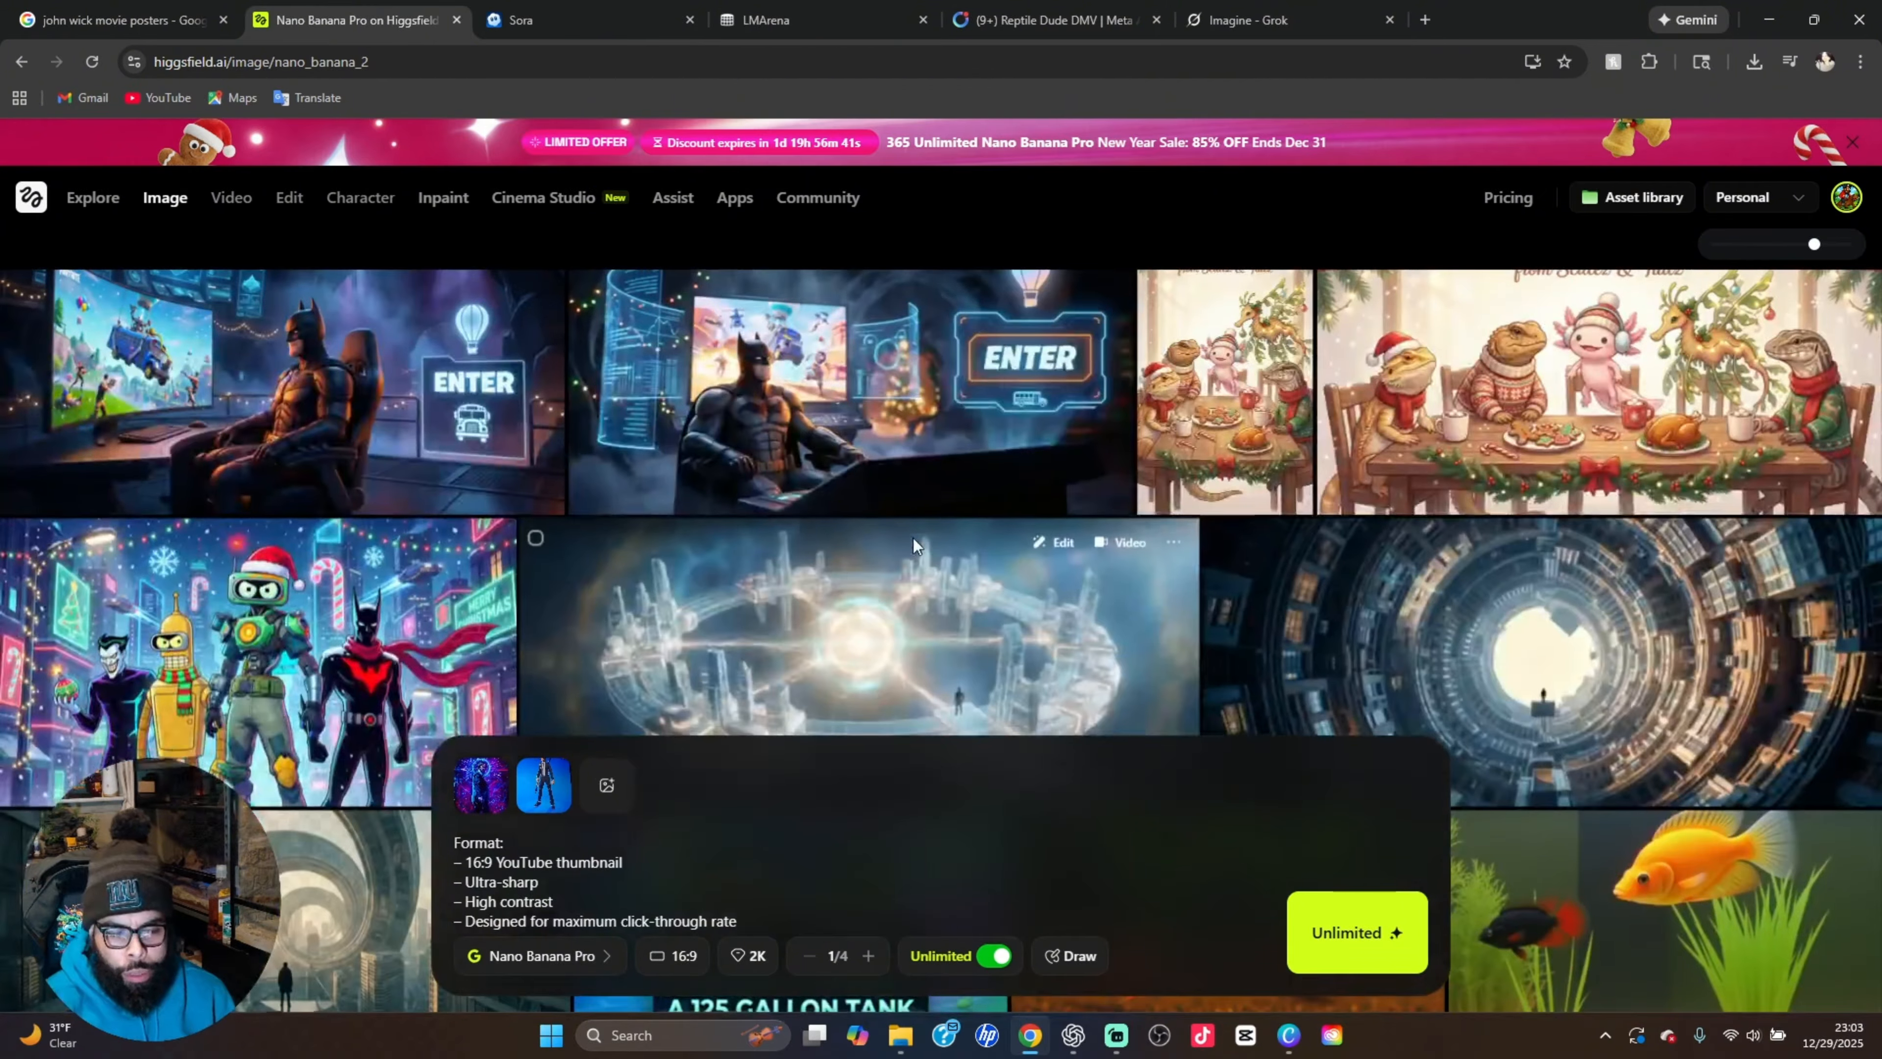
# Browse further back through the earlier generations to the miniature city dioramas
pyautogui.scroll(-10, 913, 548)
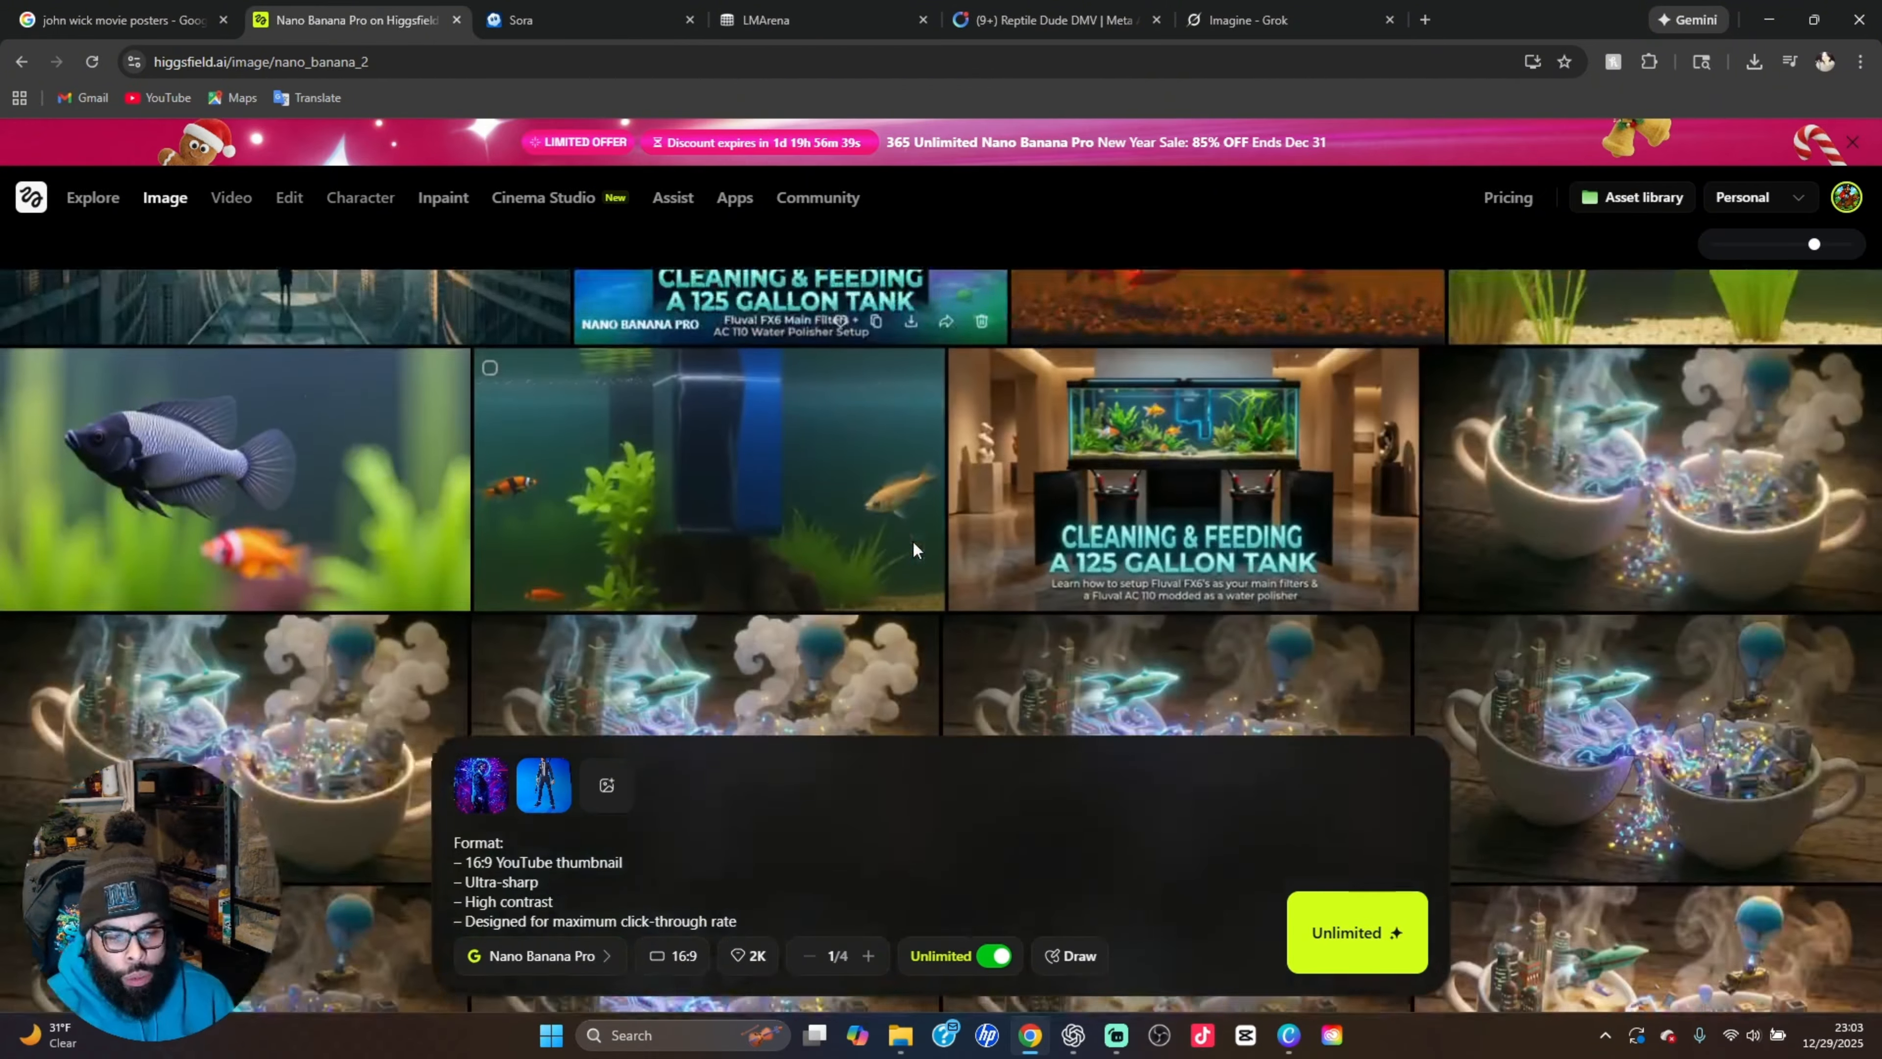
pyautogui.scroll(-8, 918, 547)
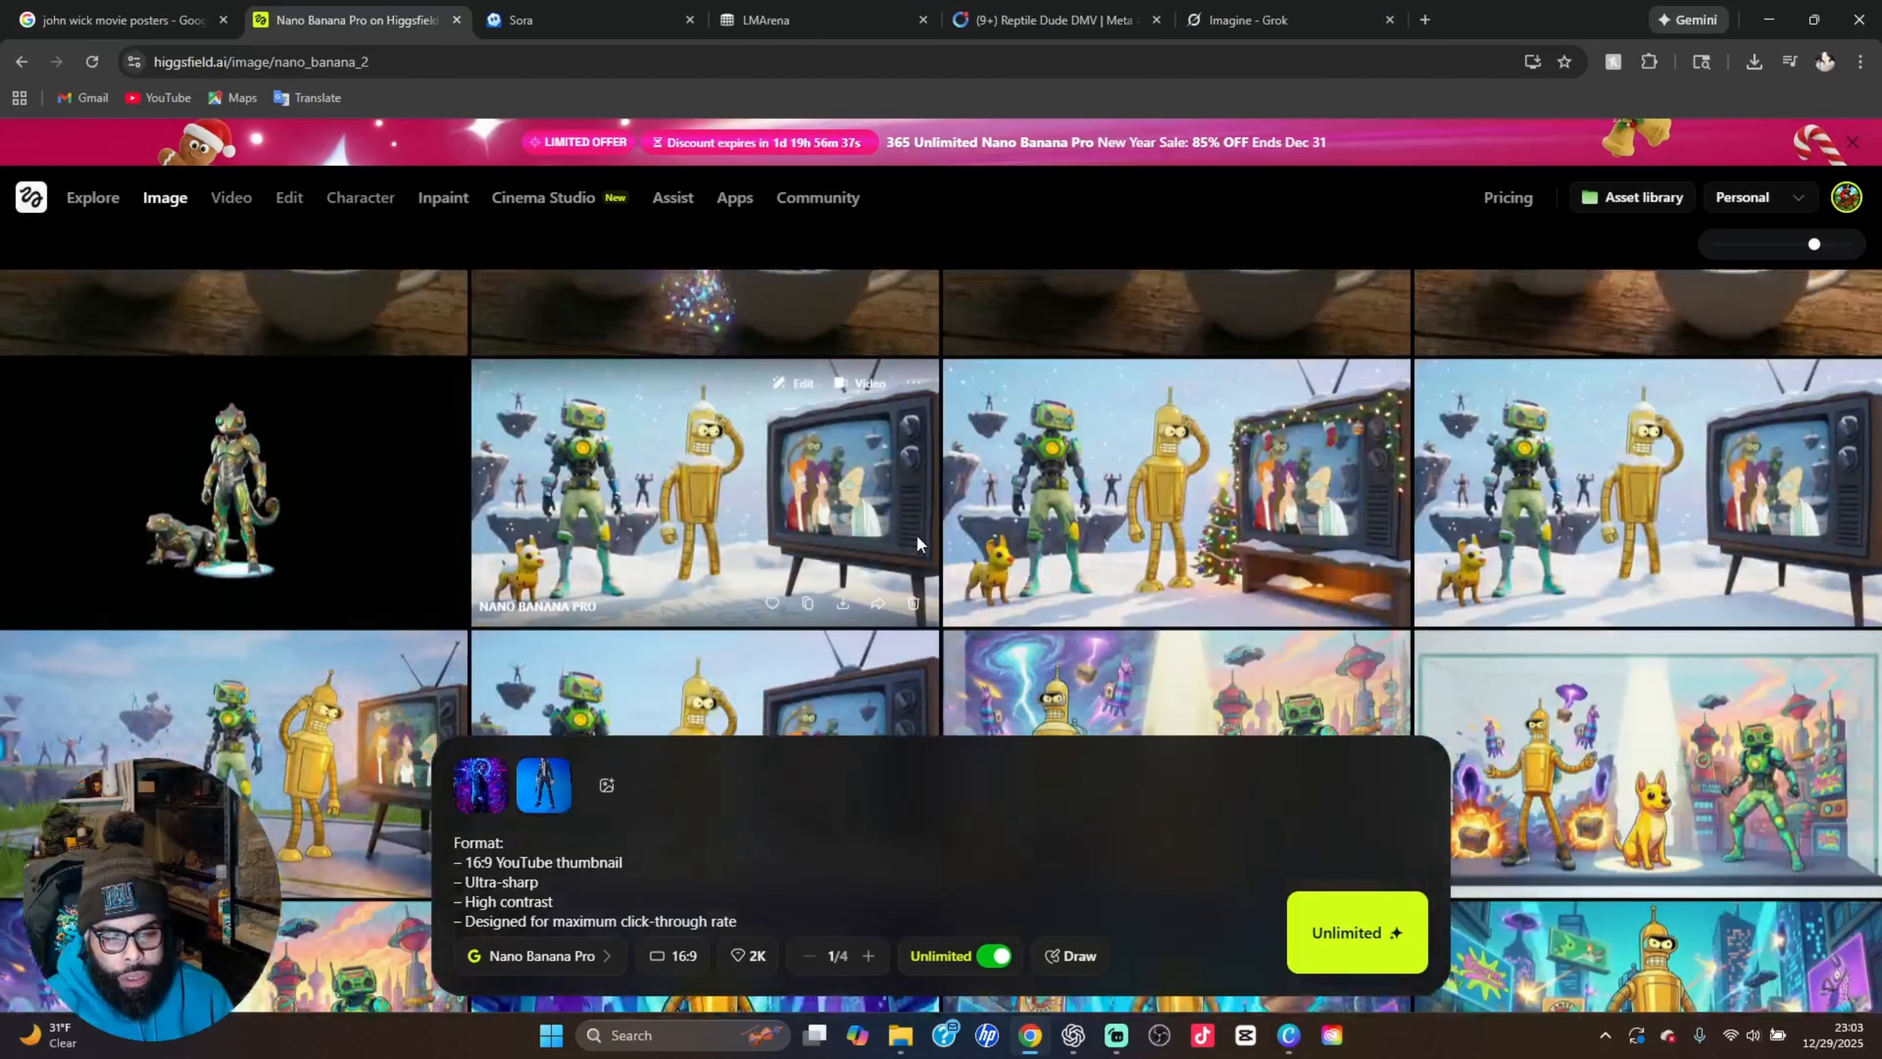
pyautogui.scroll(-10, 917, 541)
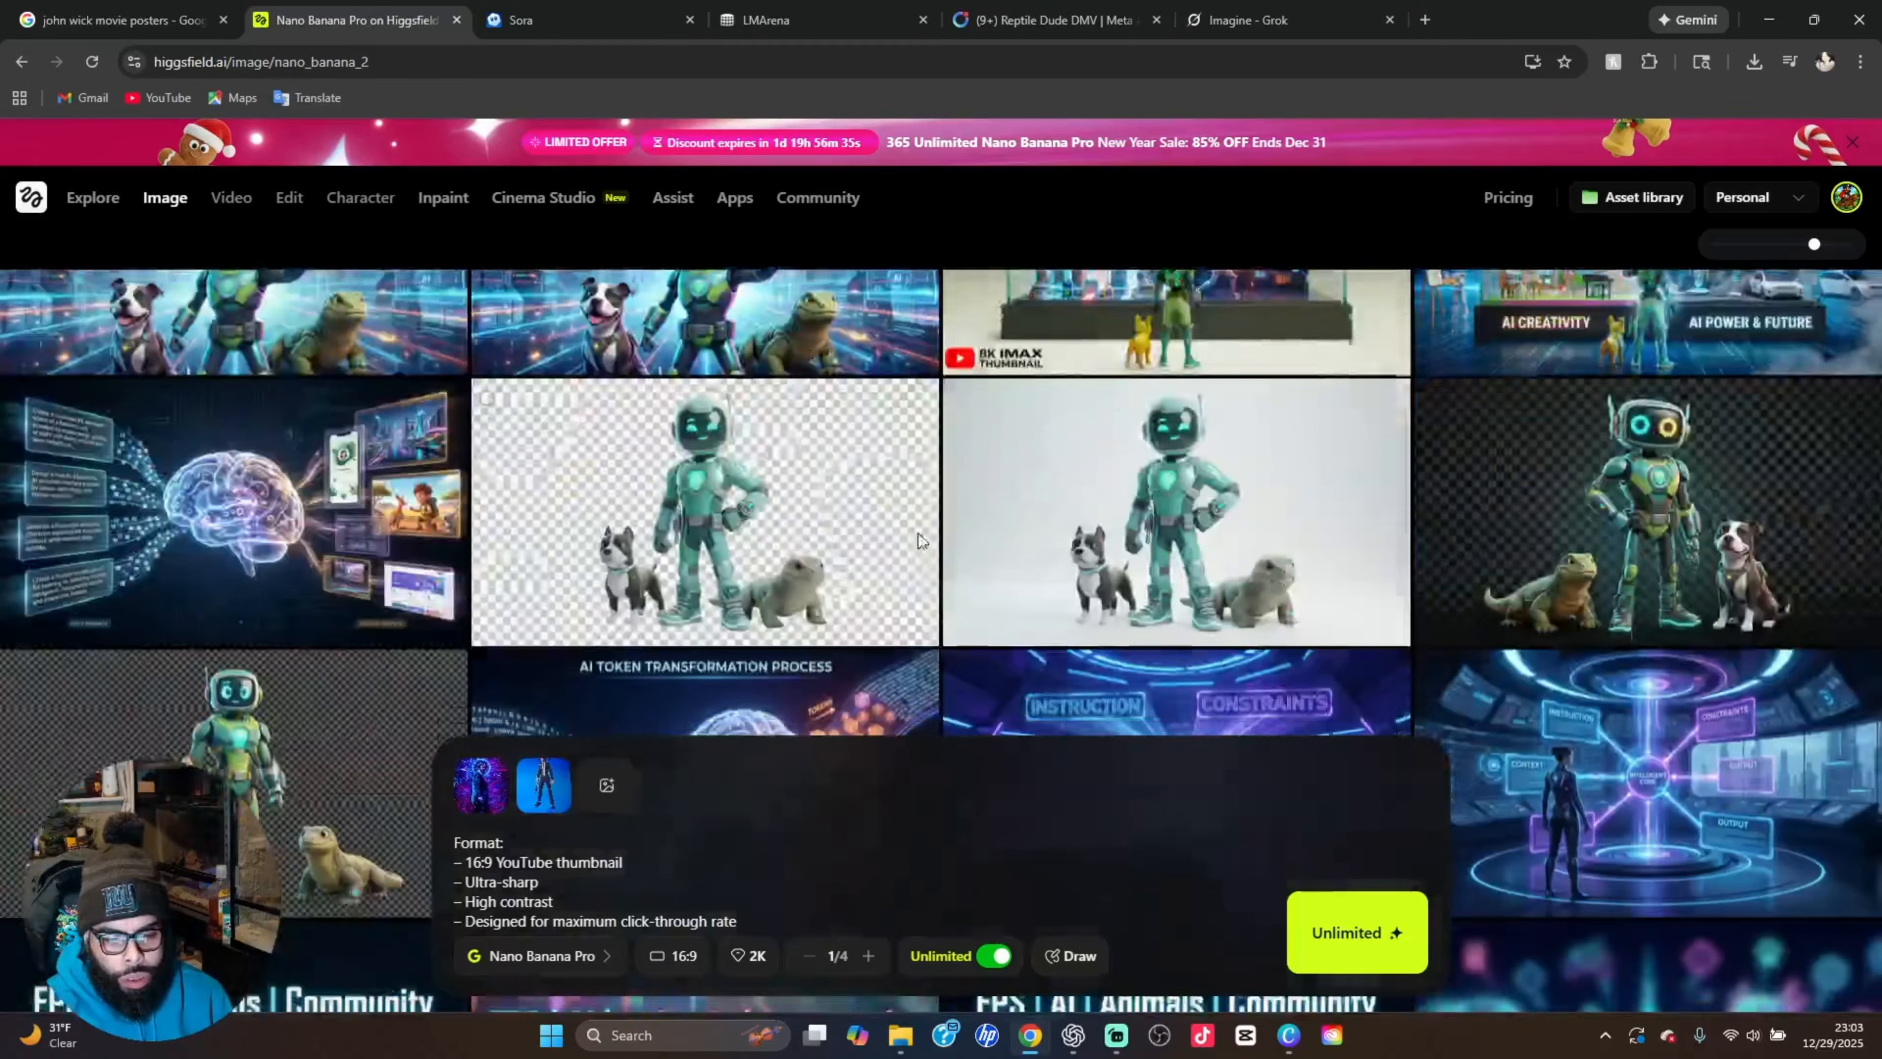
pyautogui.scroll(-10, 920, 540)
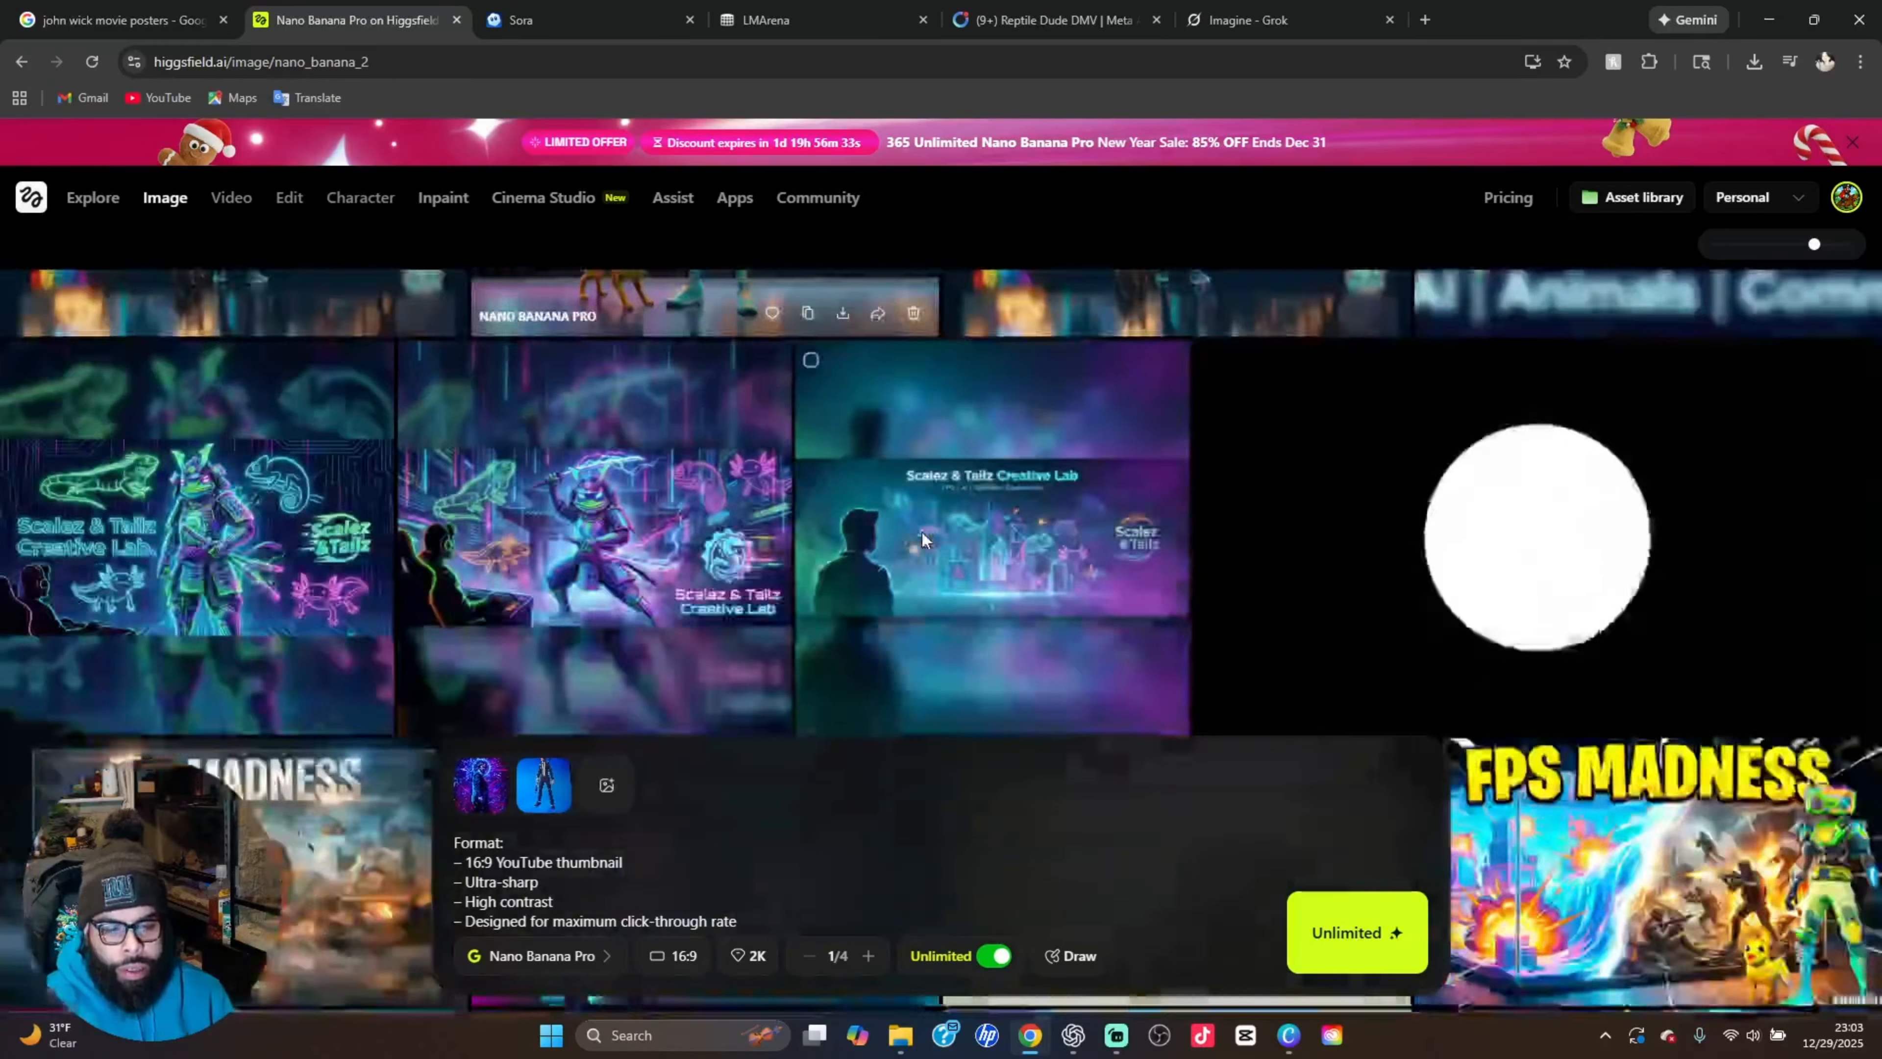
pyautogui.scroll(-10, 922, 534)
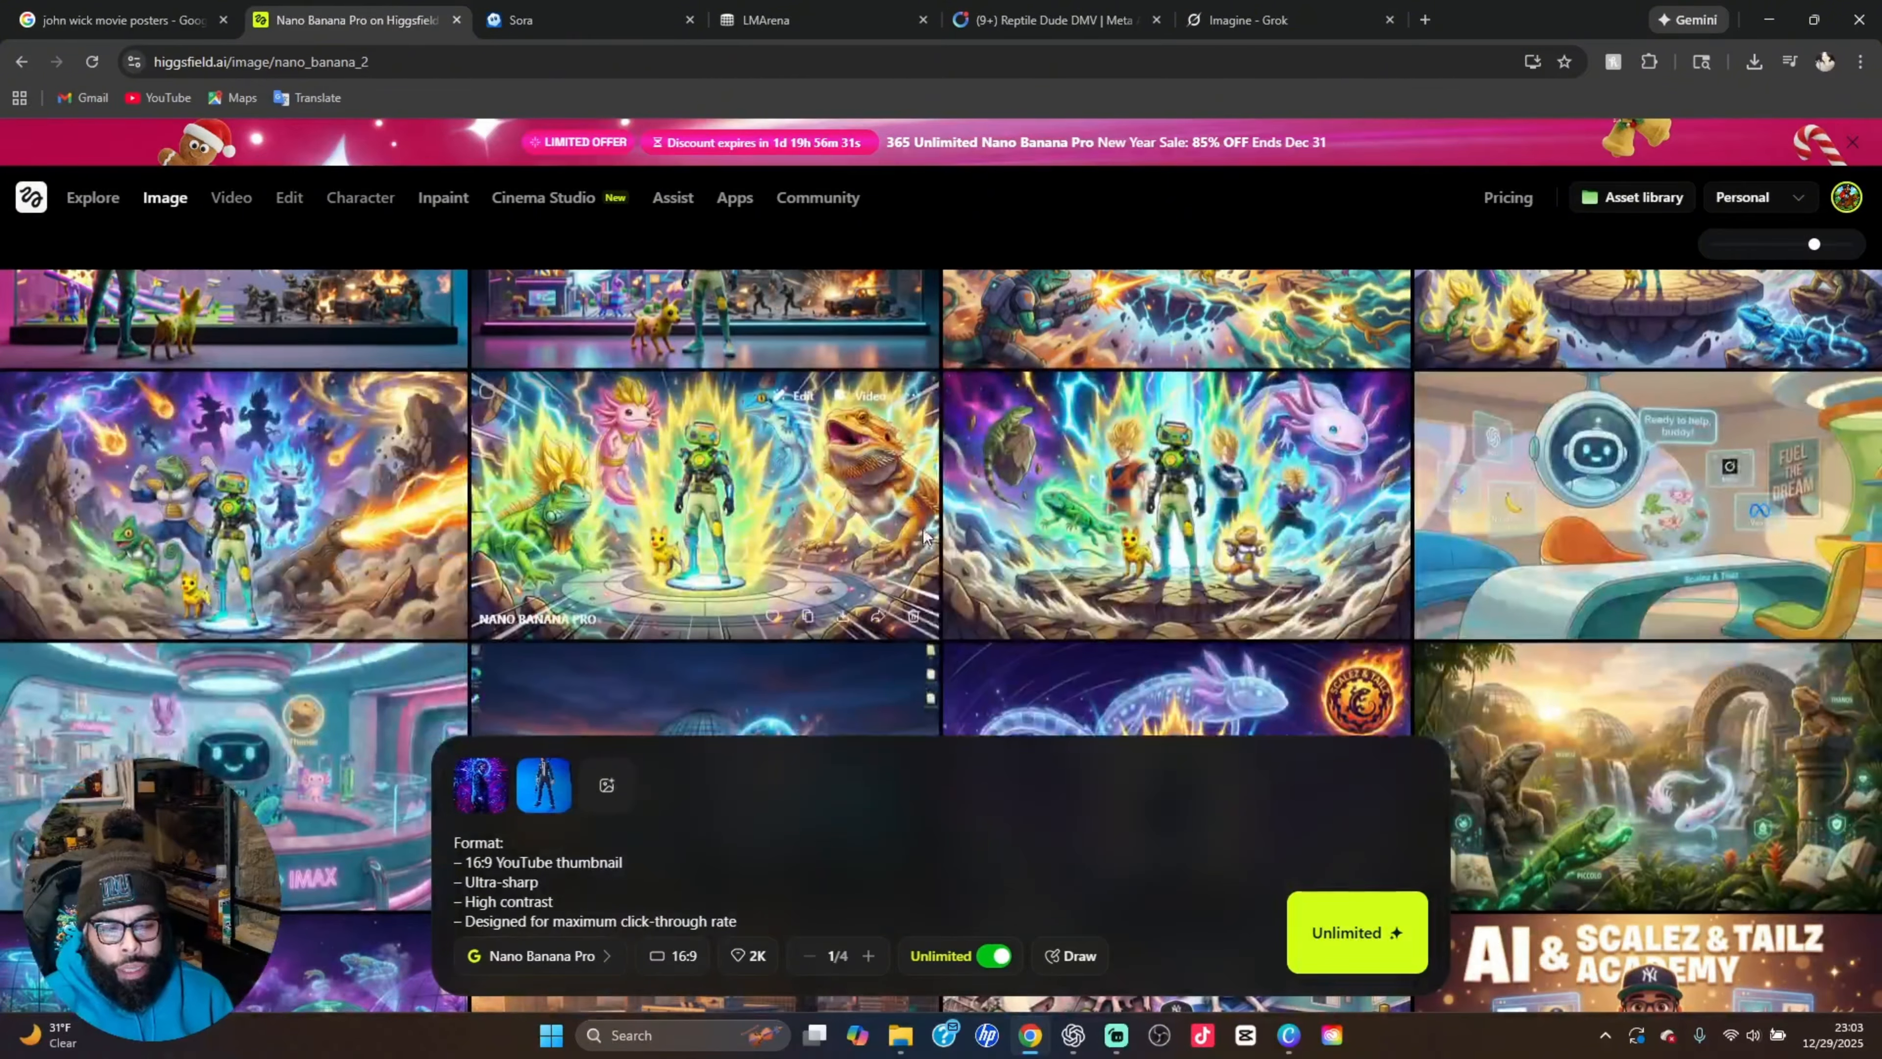
pyautogui.scroll(-10, 922, 531)
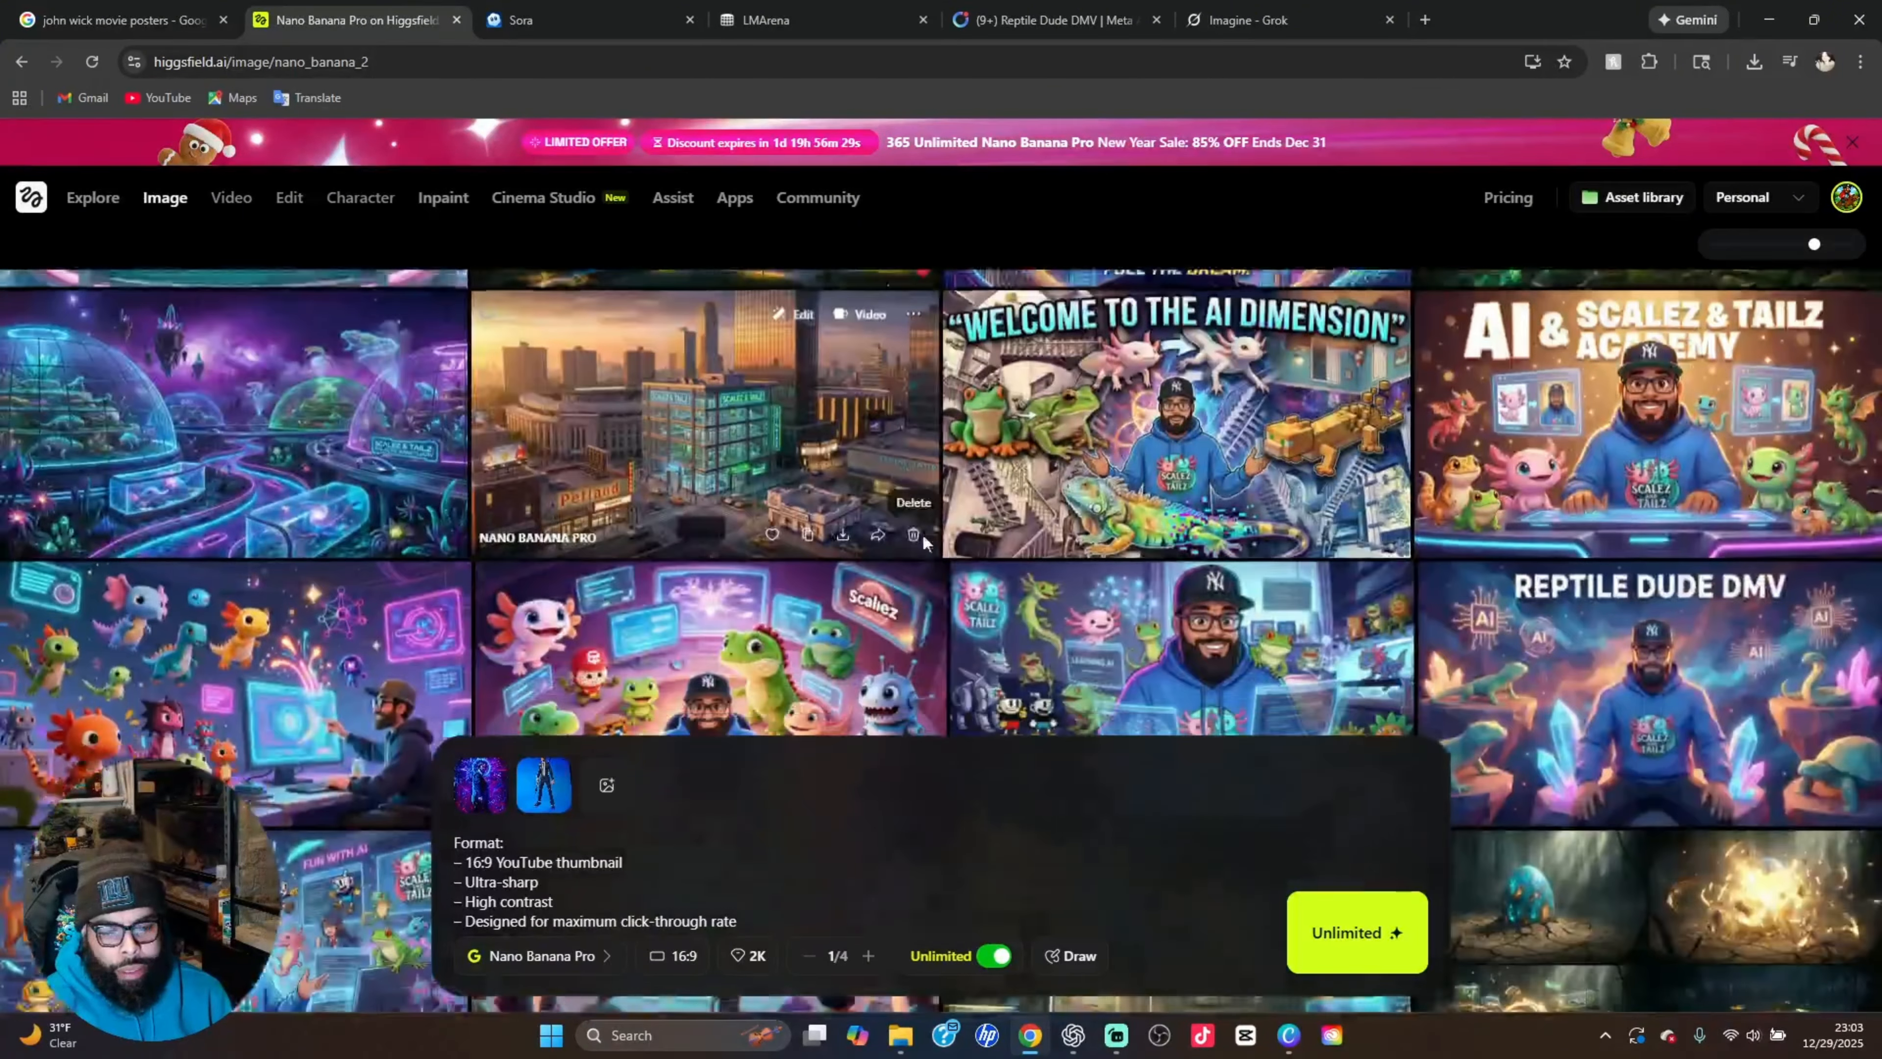
pyautogui.scroll(-10, 922, 538)
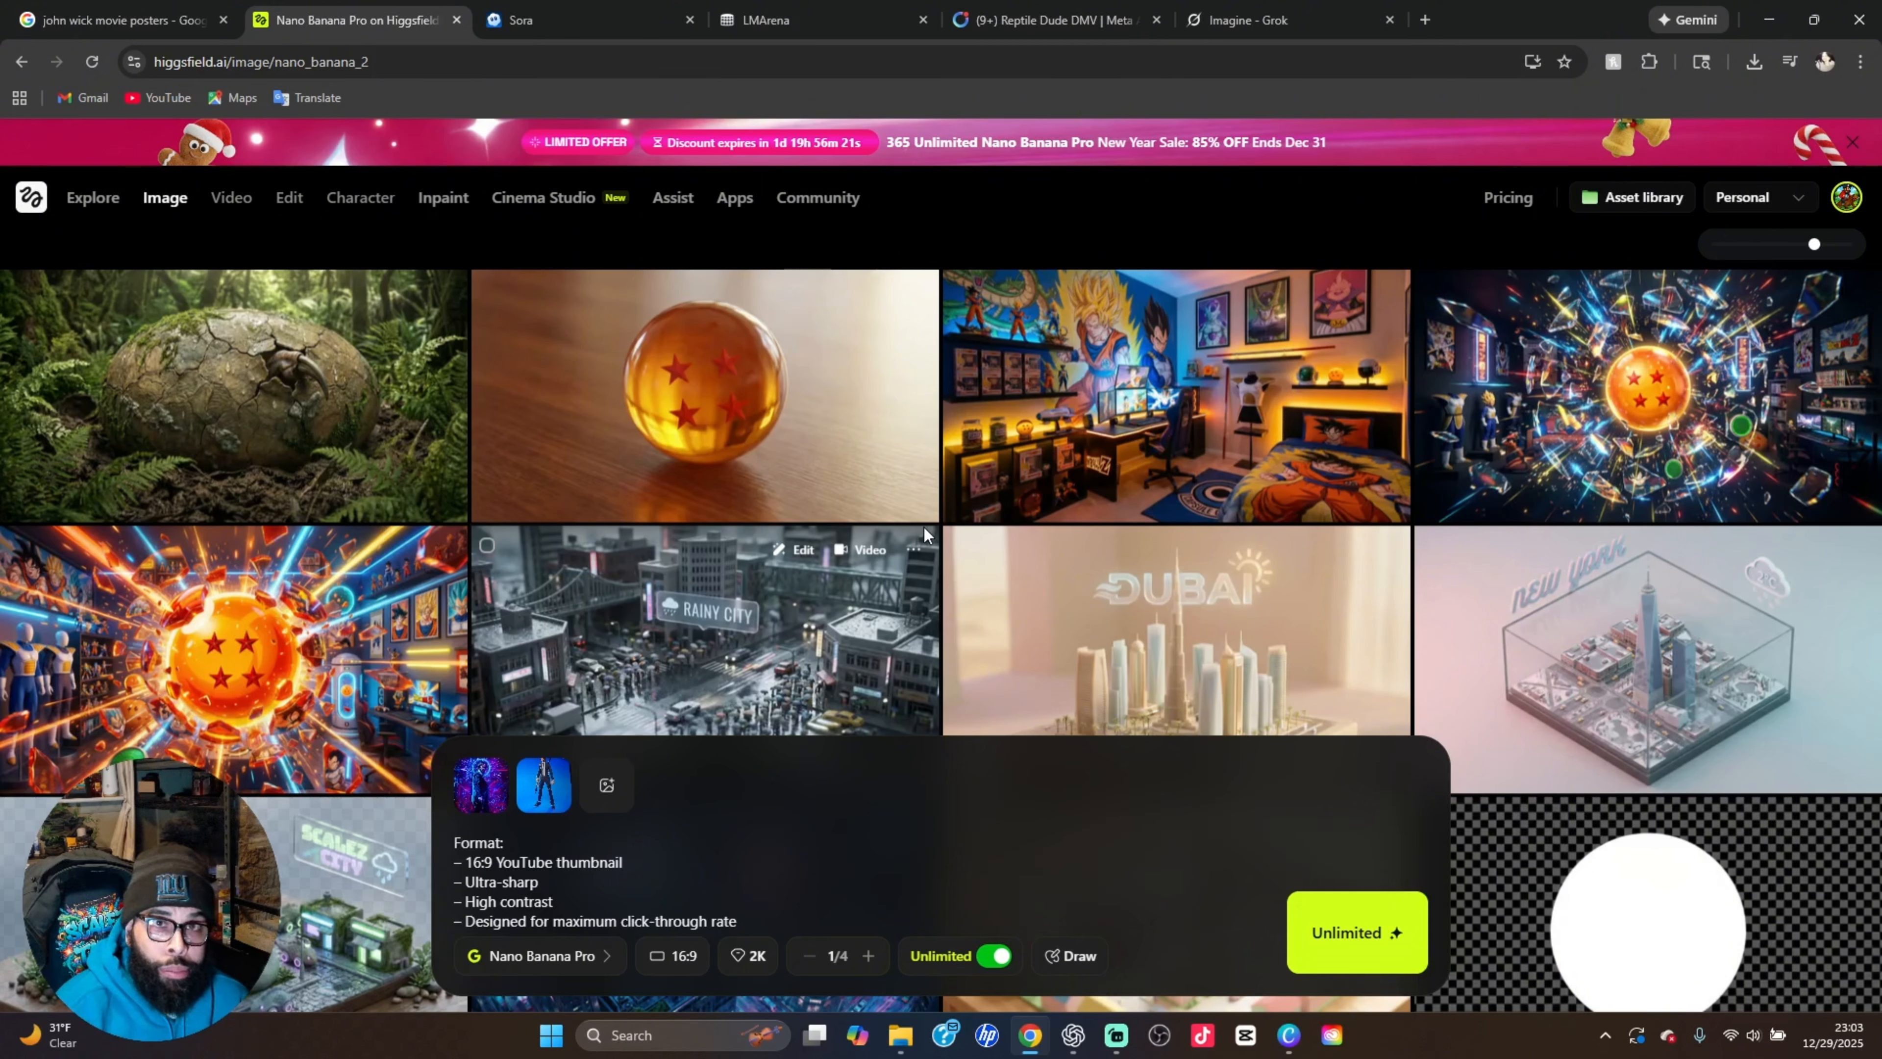
pyautogui.scroll(-1, 964, 539)
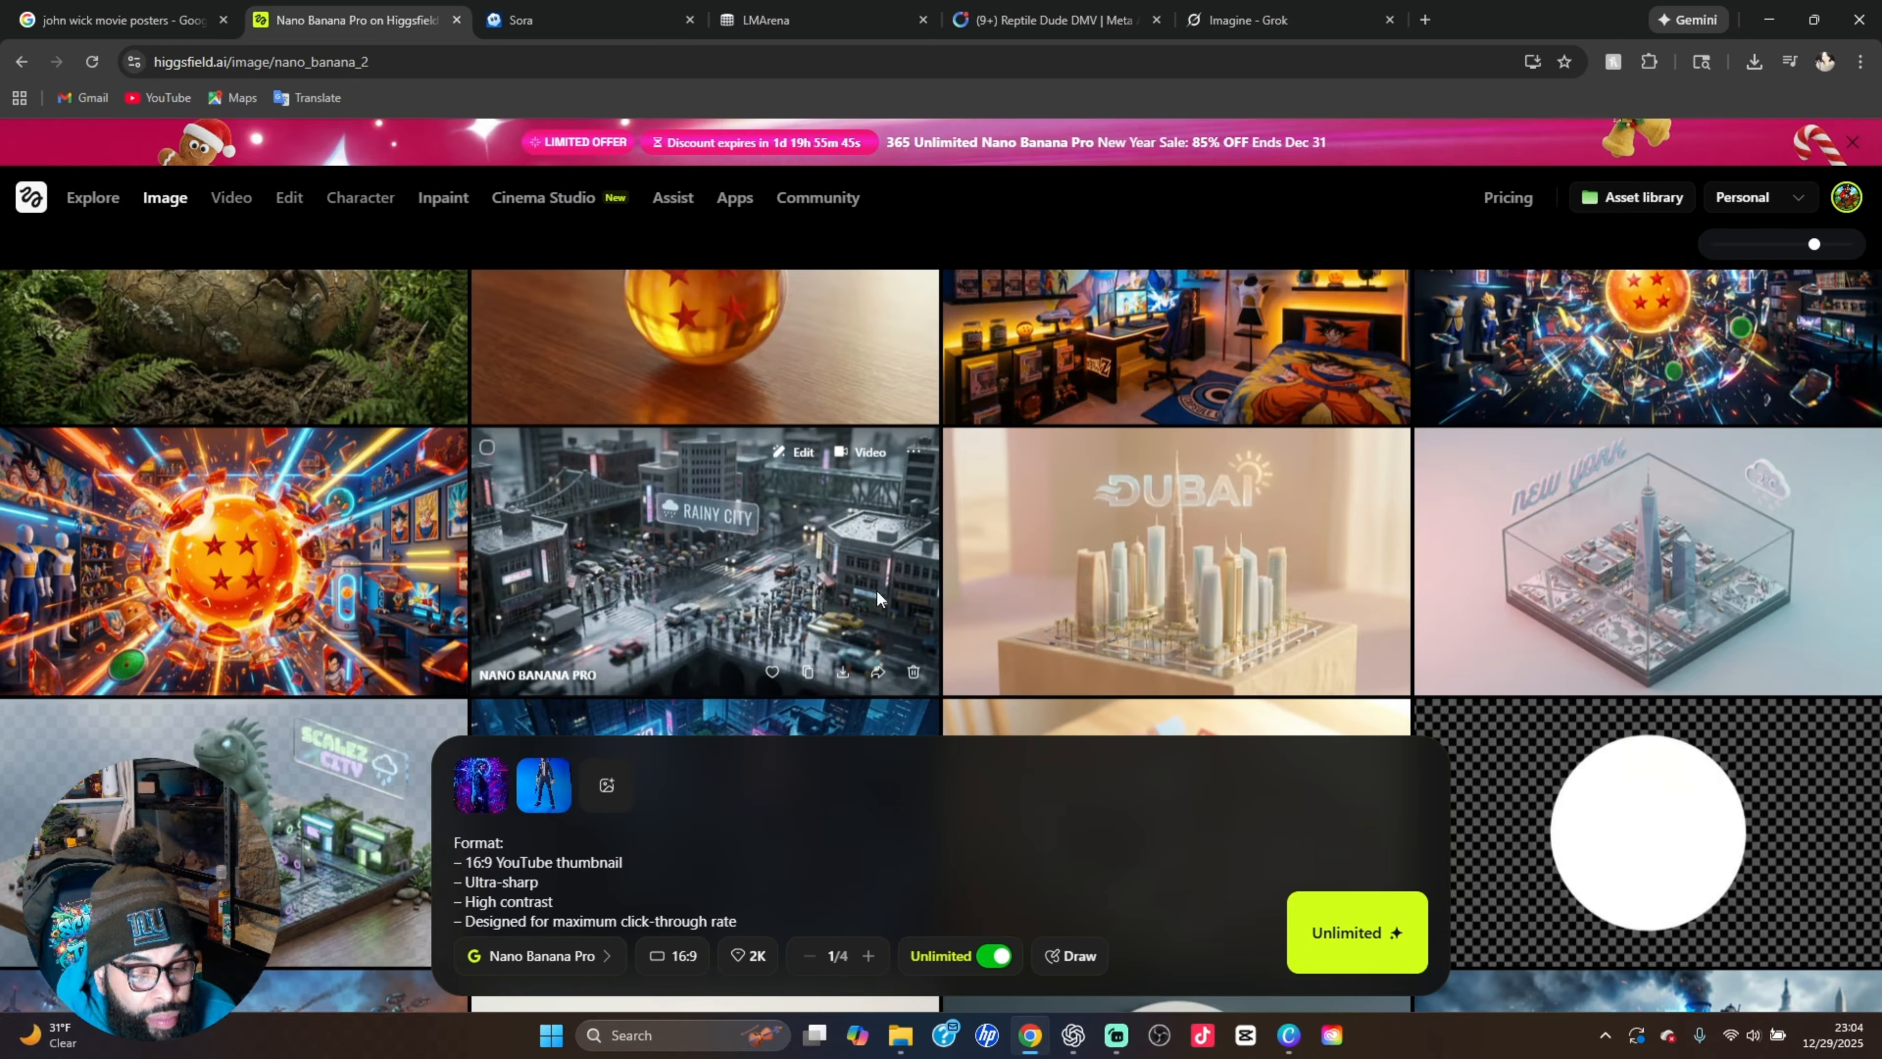
pyautogui.scroll(-1, 1277, 459)
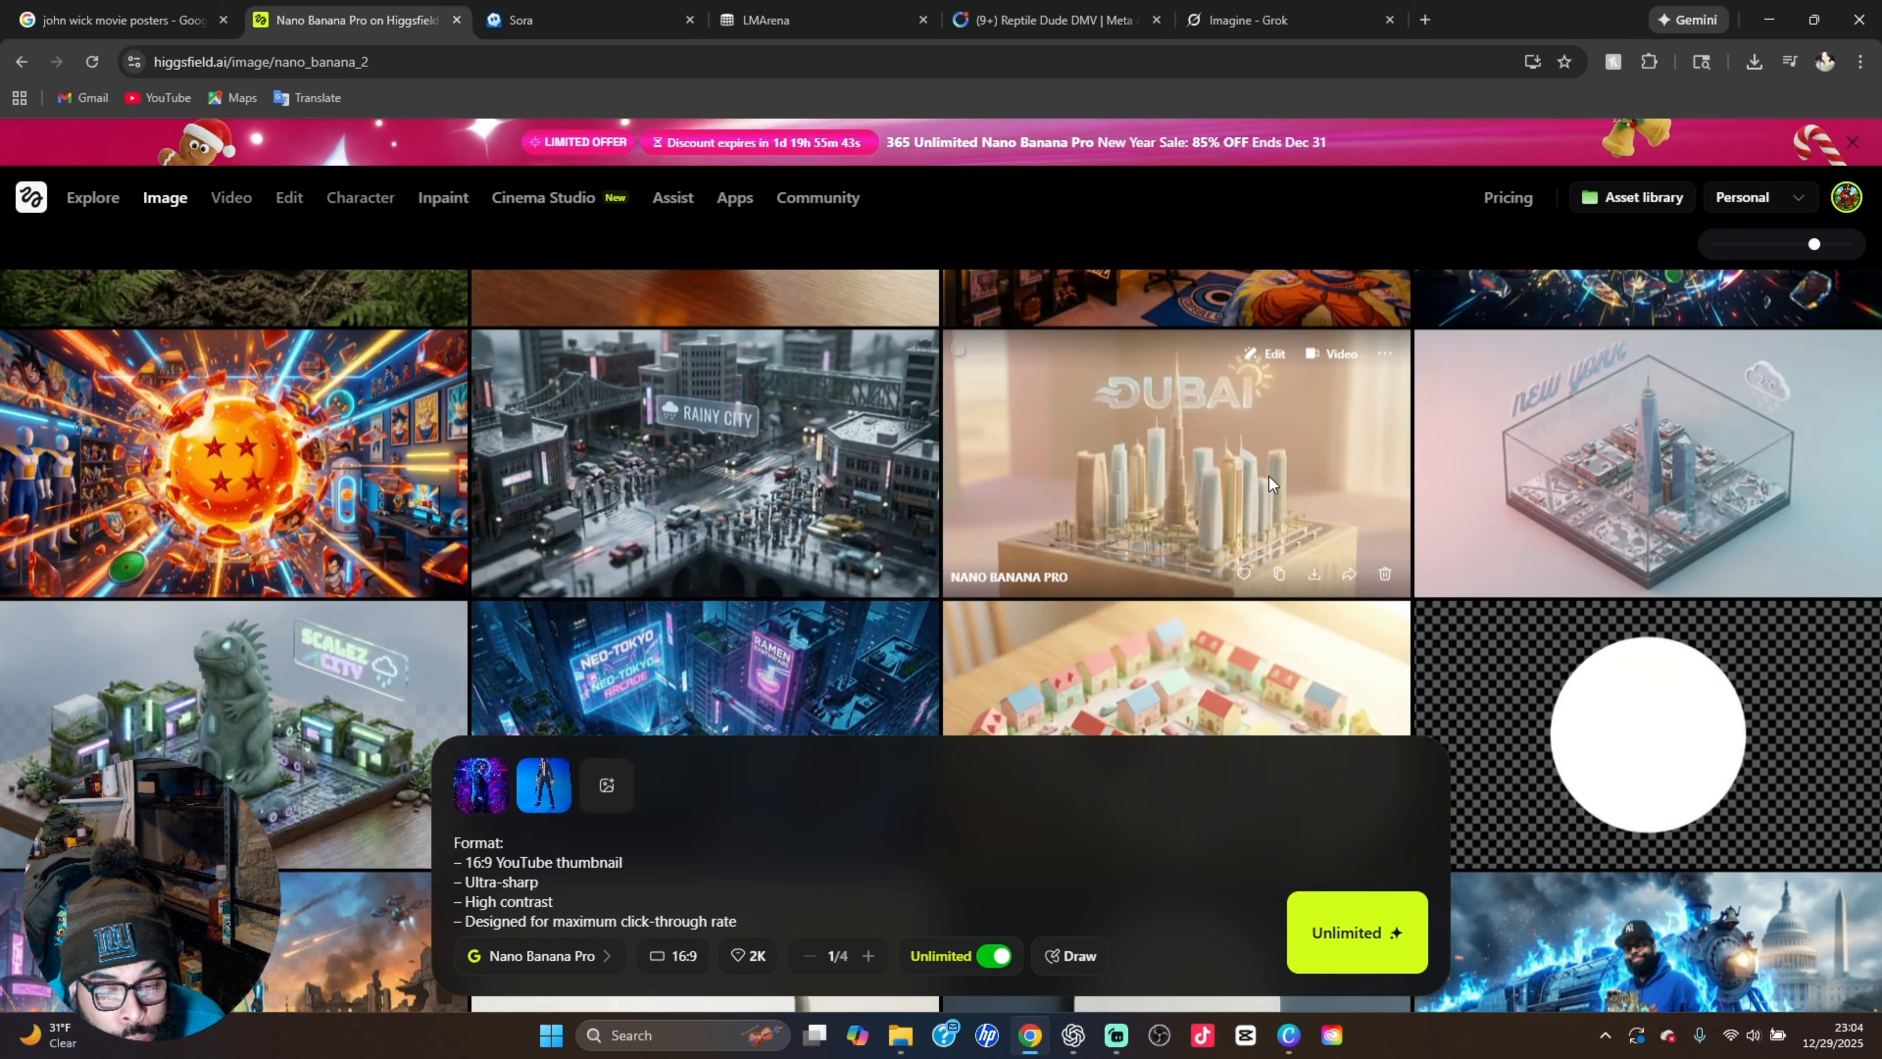
# View the "New York" glass-box diorama and the "Scalez City" iguana diorama at full size, closing each one
pyautogui.click(1591, 502)
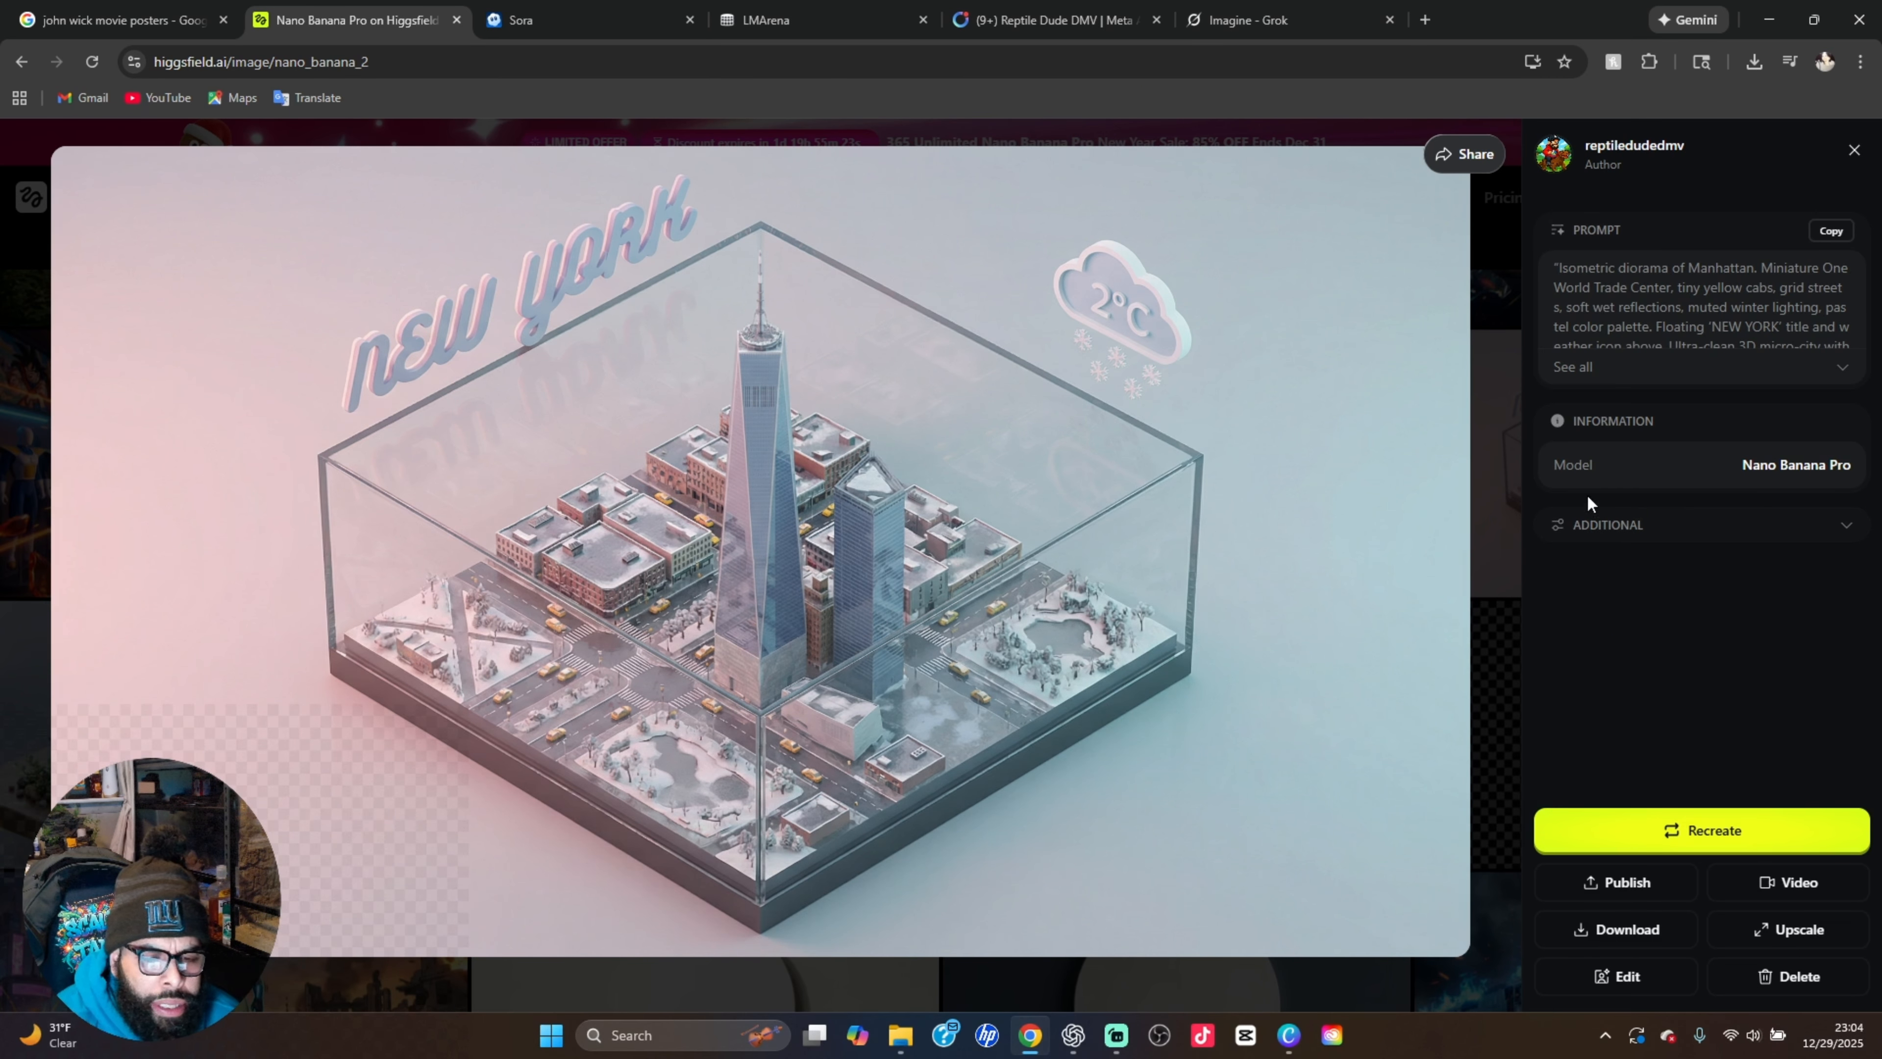
pyautogui.click(1479, 287)
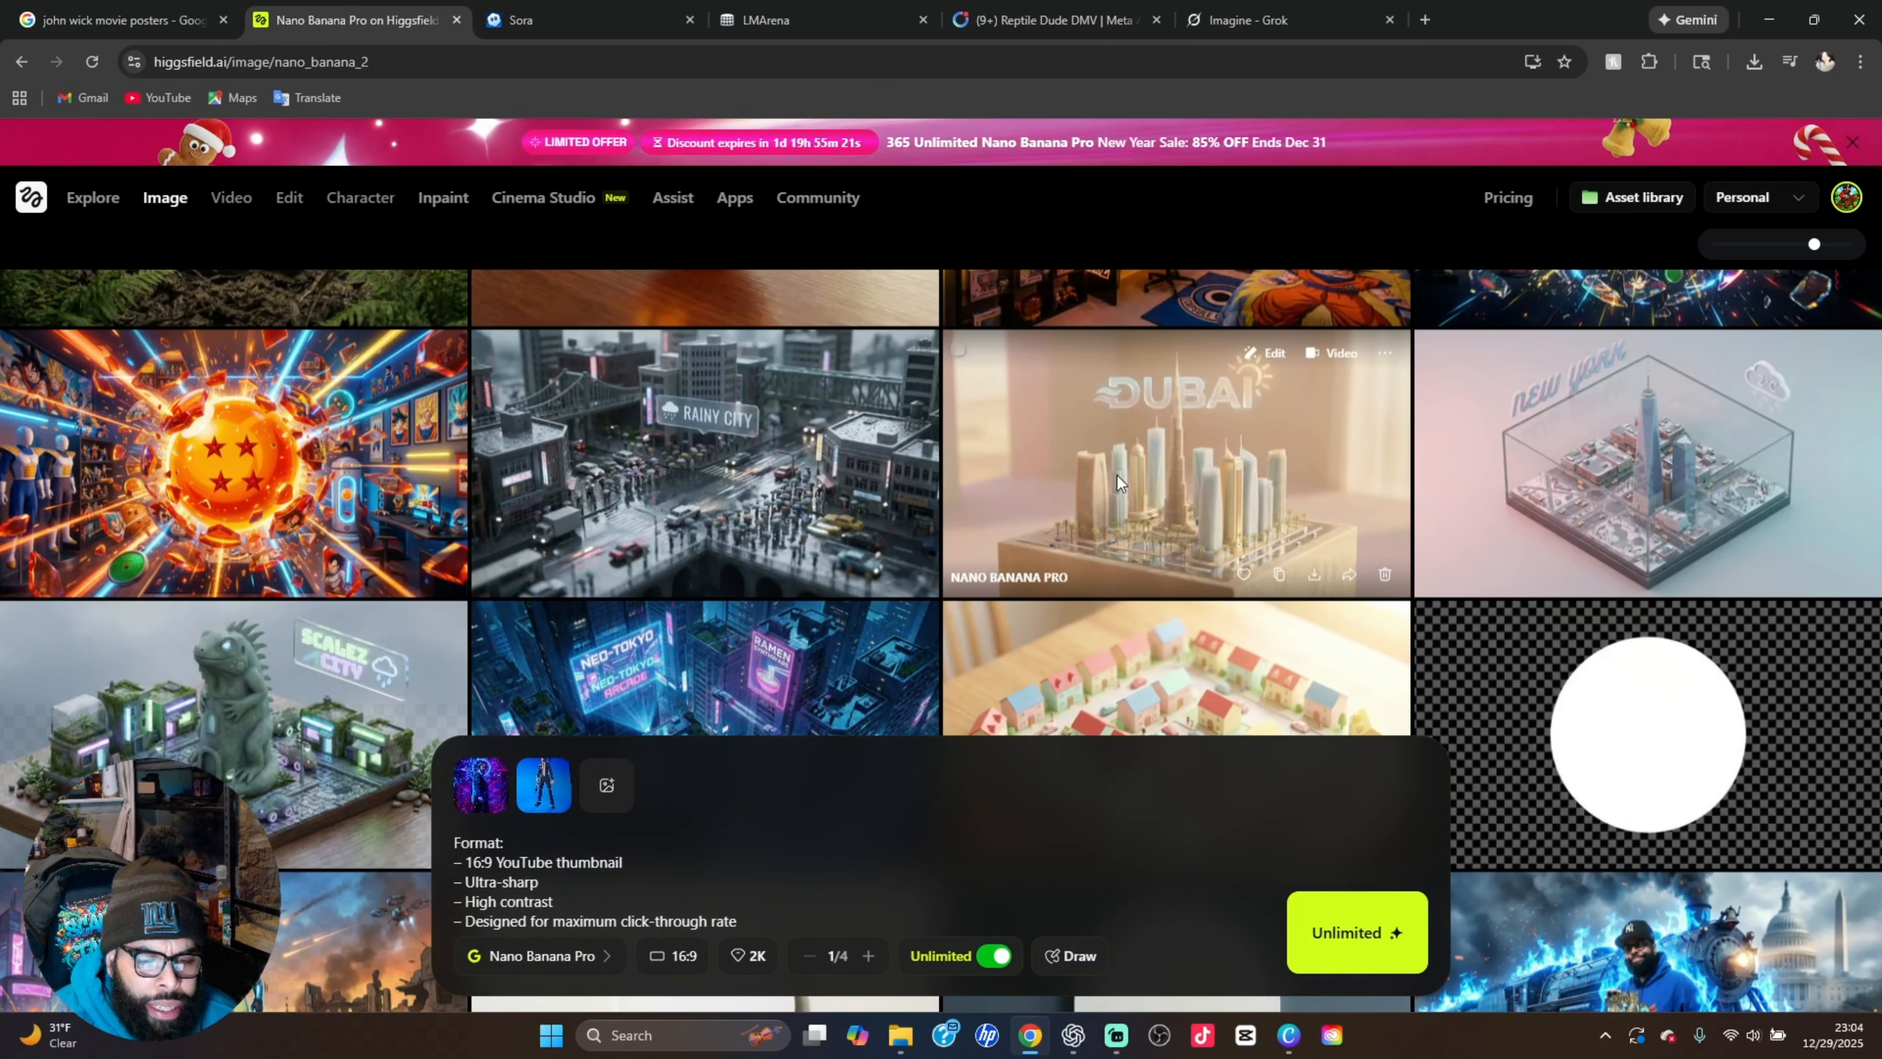
pyautogui.click(341, 709)
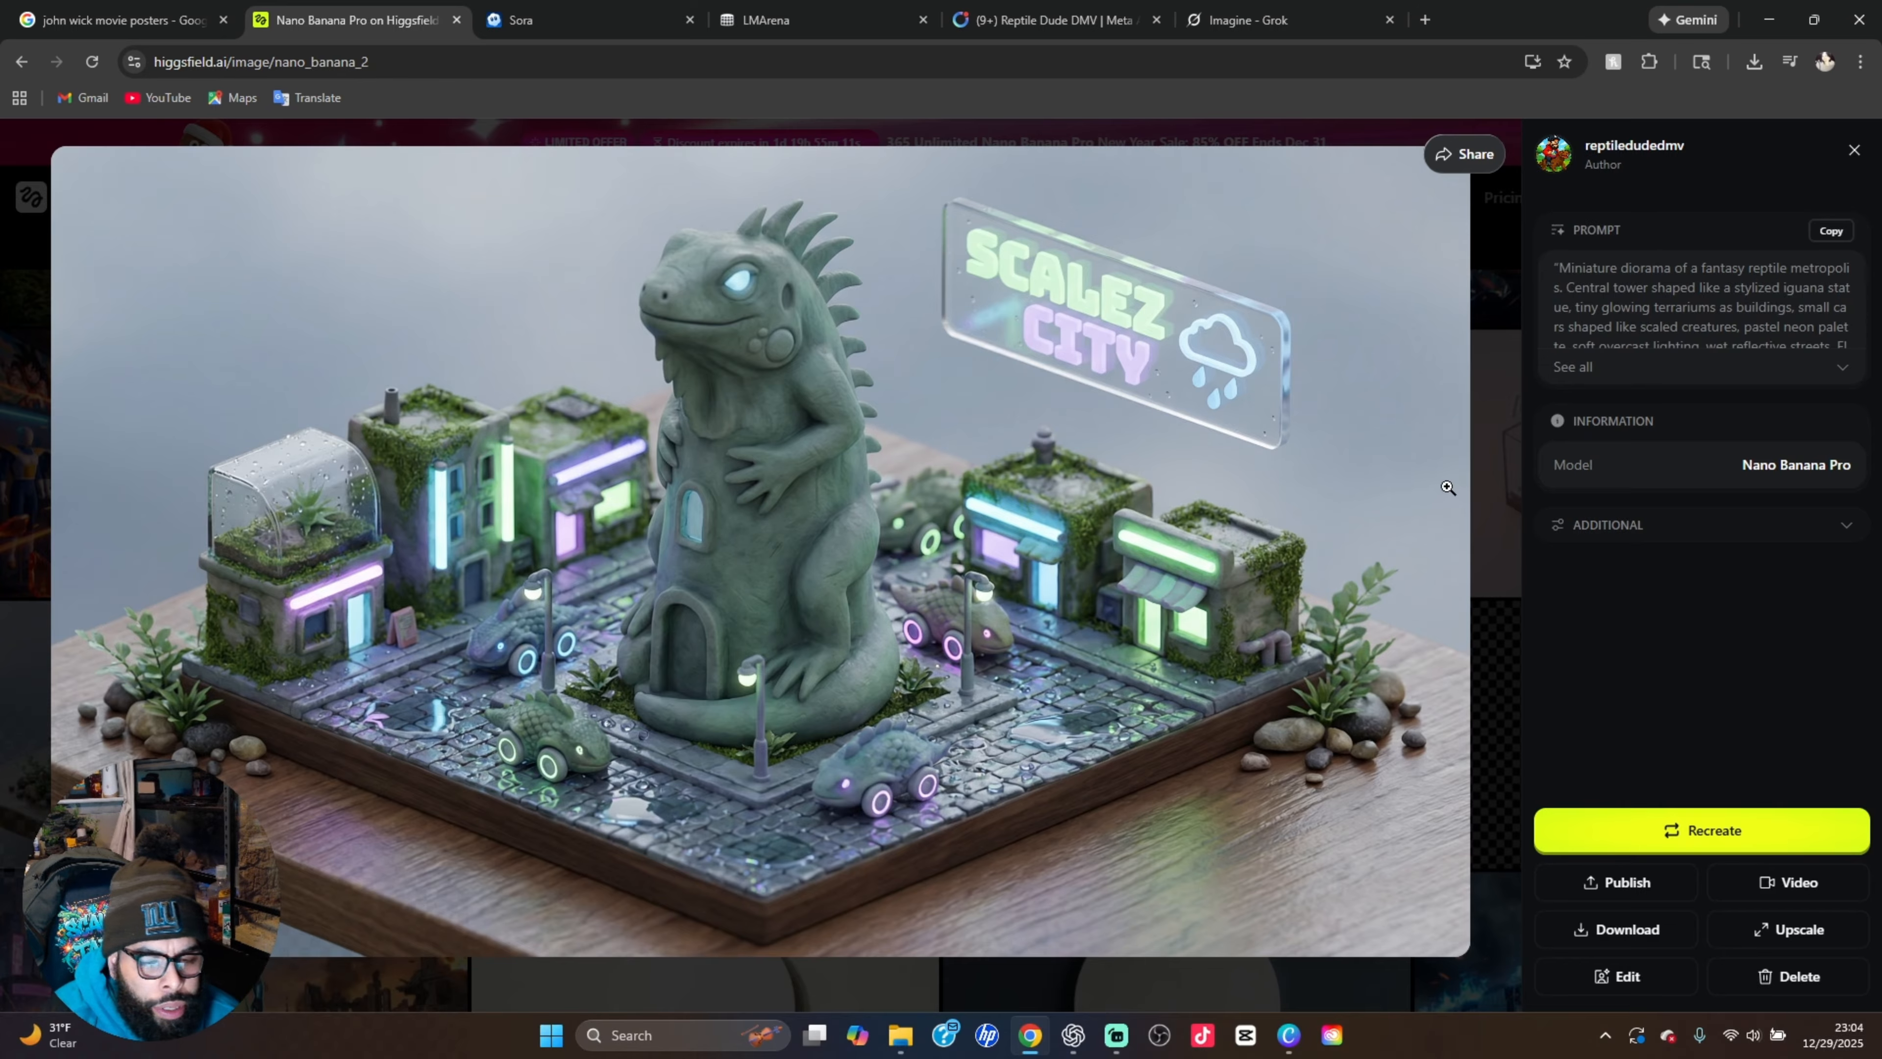
pyautogui.click(1506, 442)
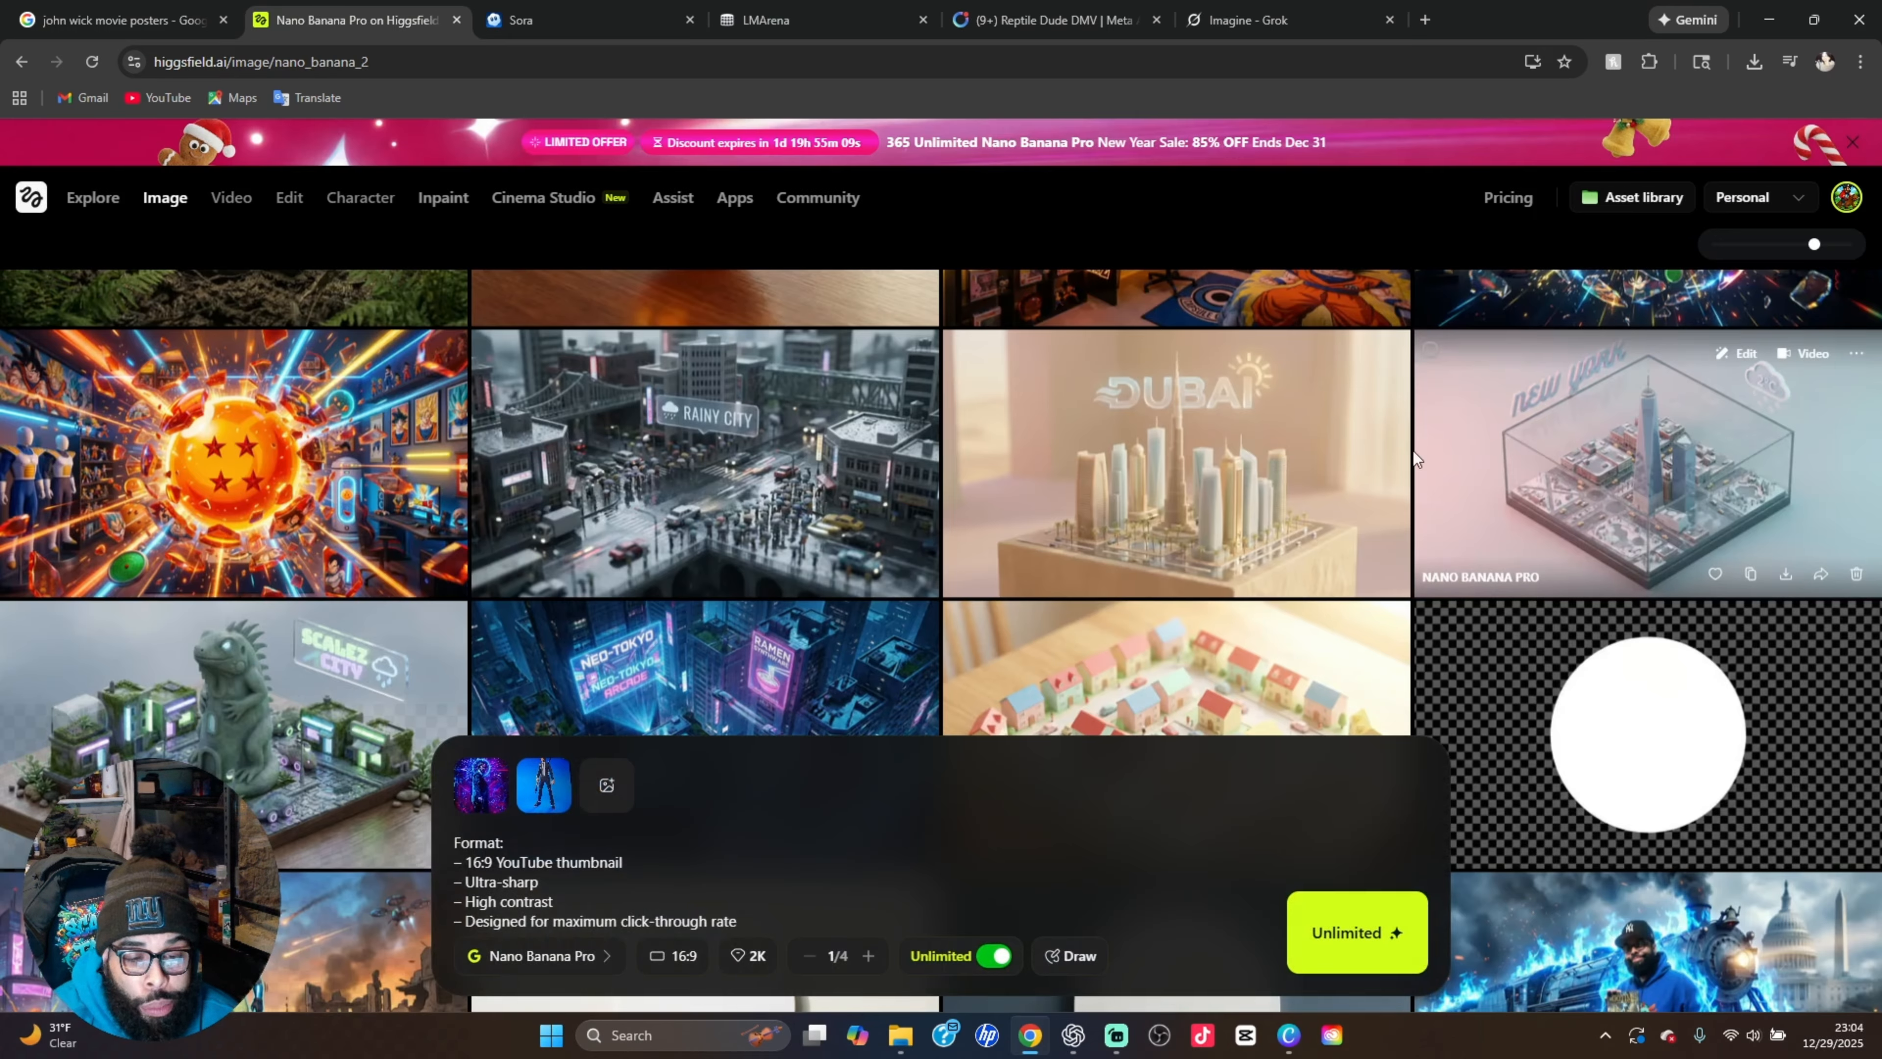
# Find the Scalez & Tailz New York cityscape with Yankee Stadium, view it at full size and close it
pyautogui.scroll(6, 920, 548)
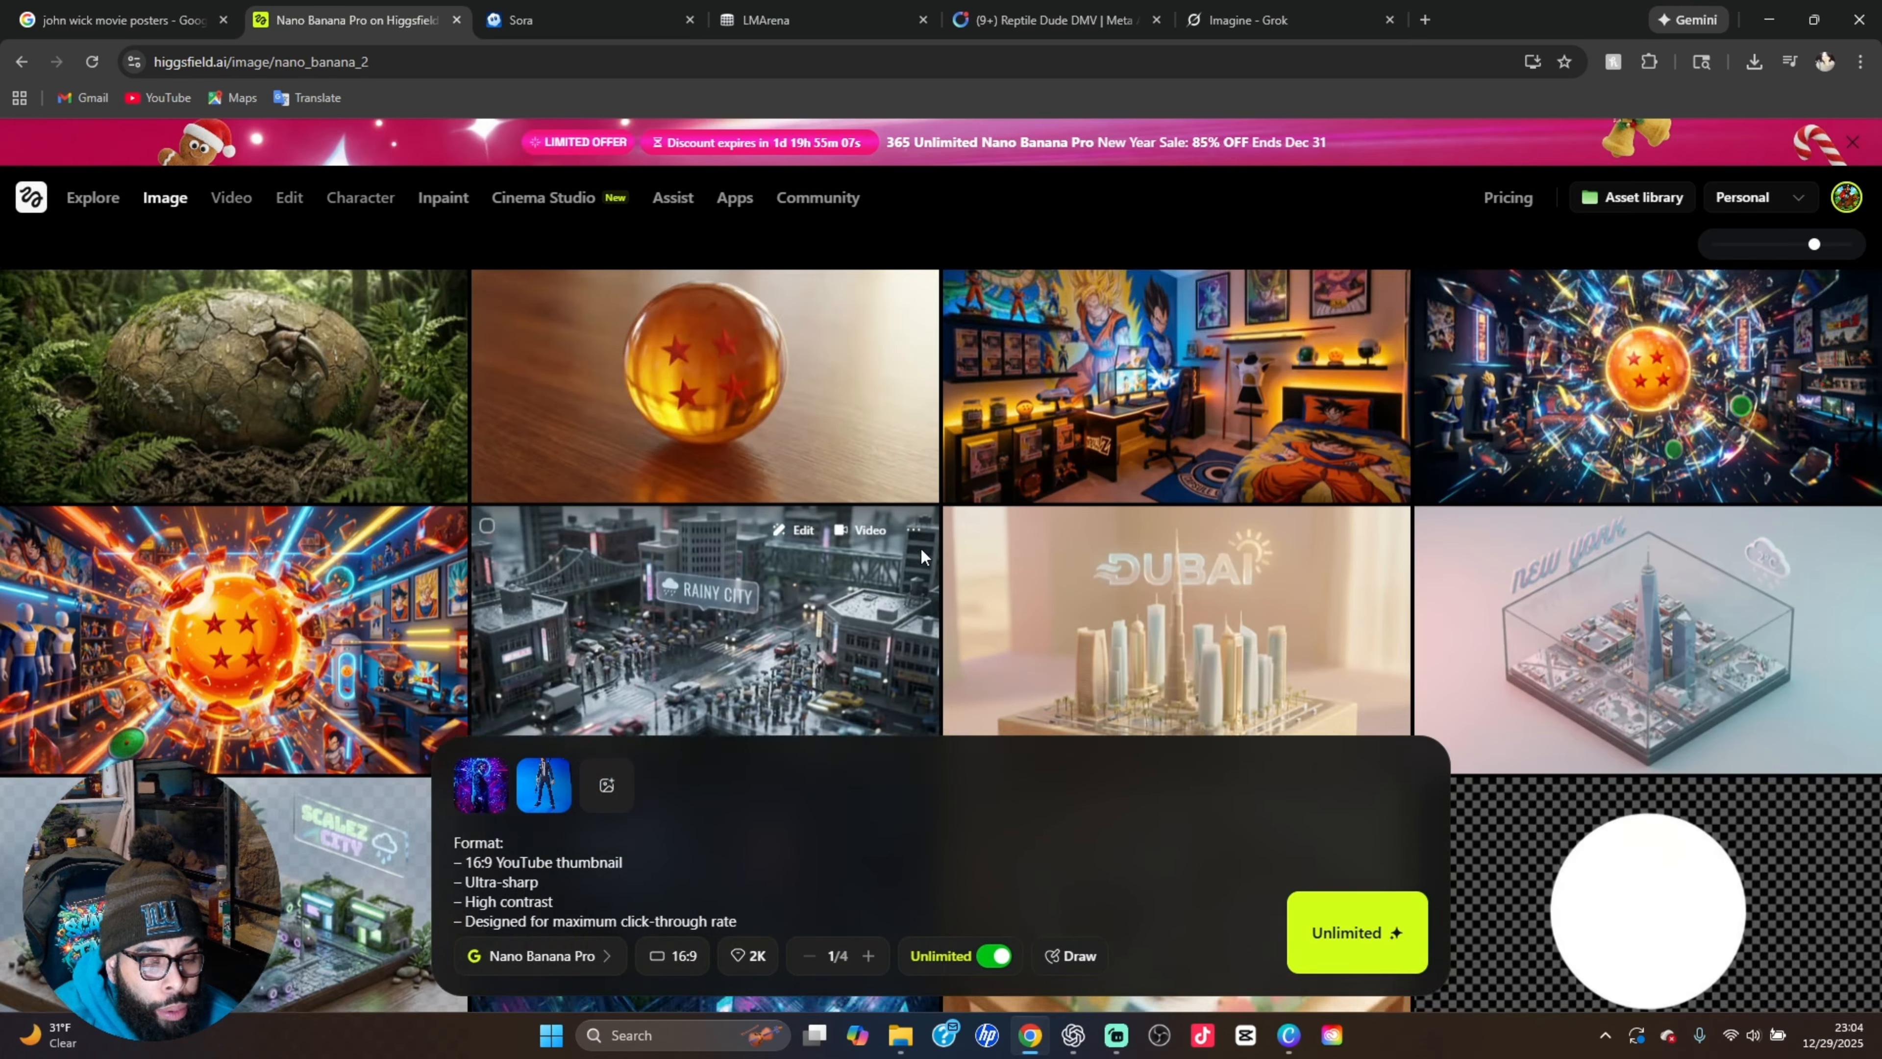
pyautogui.scroll(5, 924, 549)
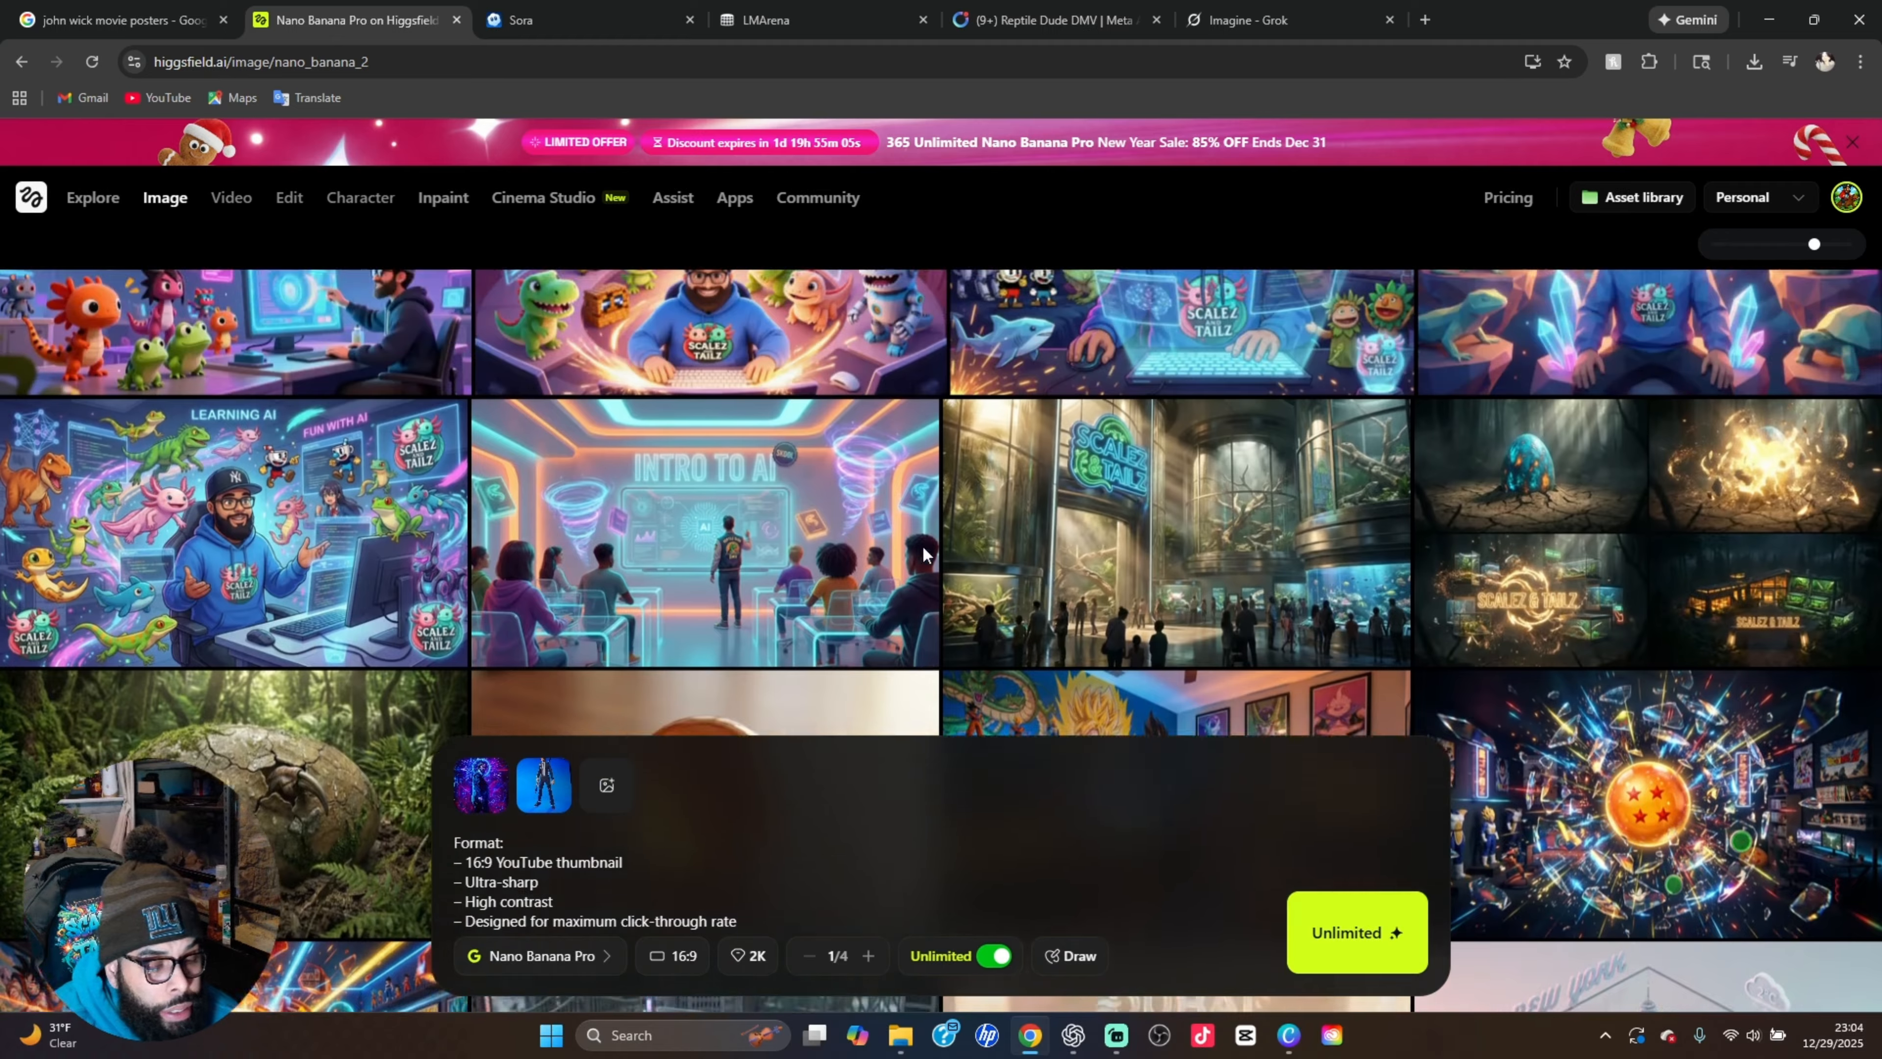
pyautogui.scroll(6, 922, 545)
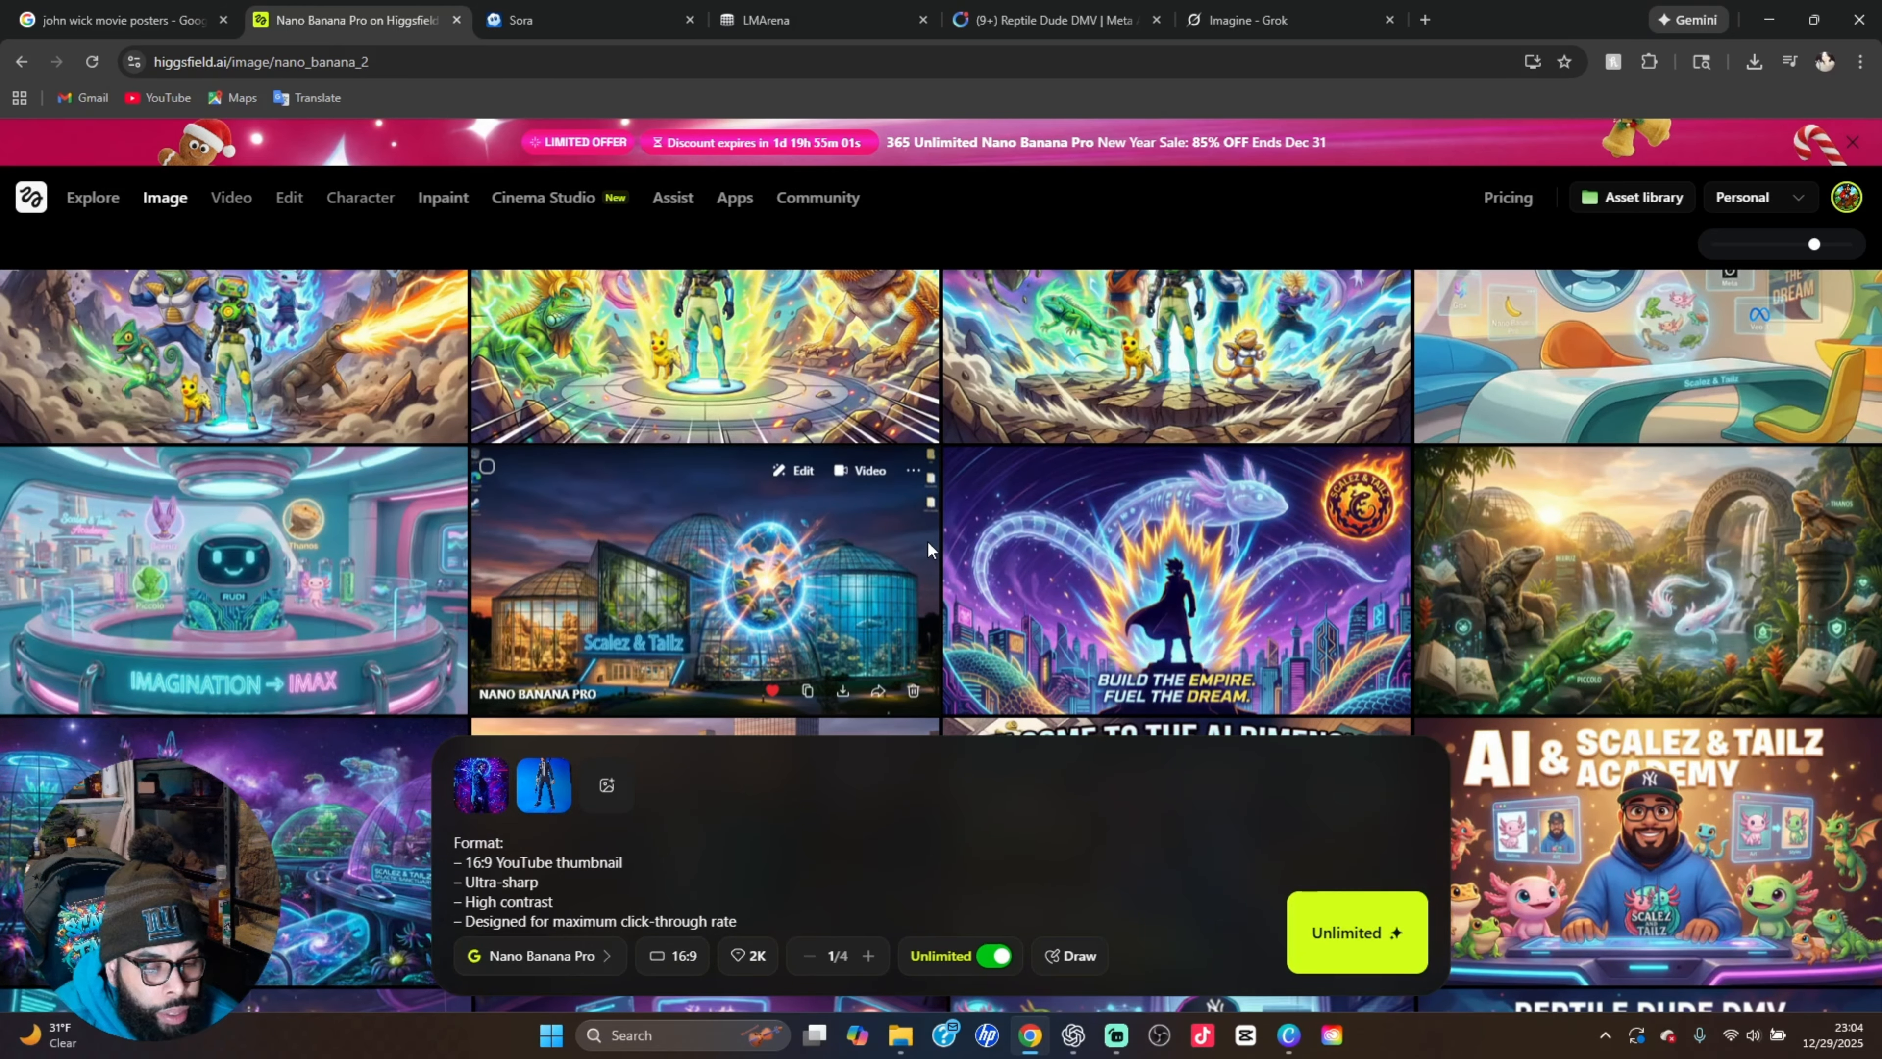
pyautogui.scroll(4, 926, 545)
pyautogui.scroll(4, 930, 541)
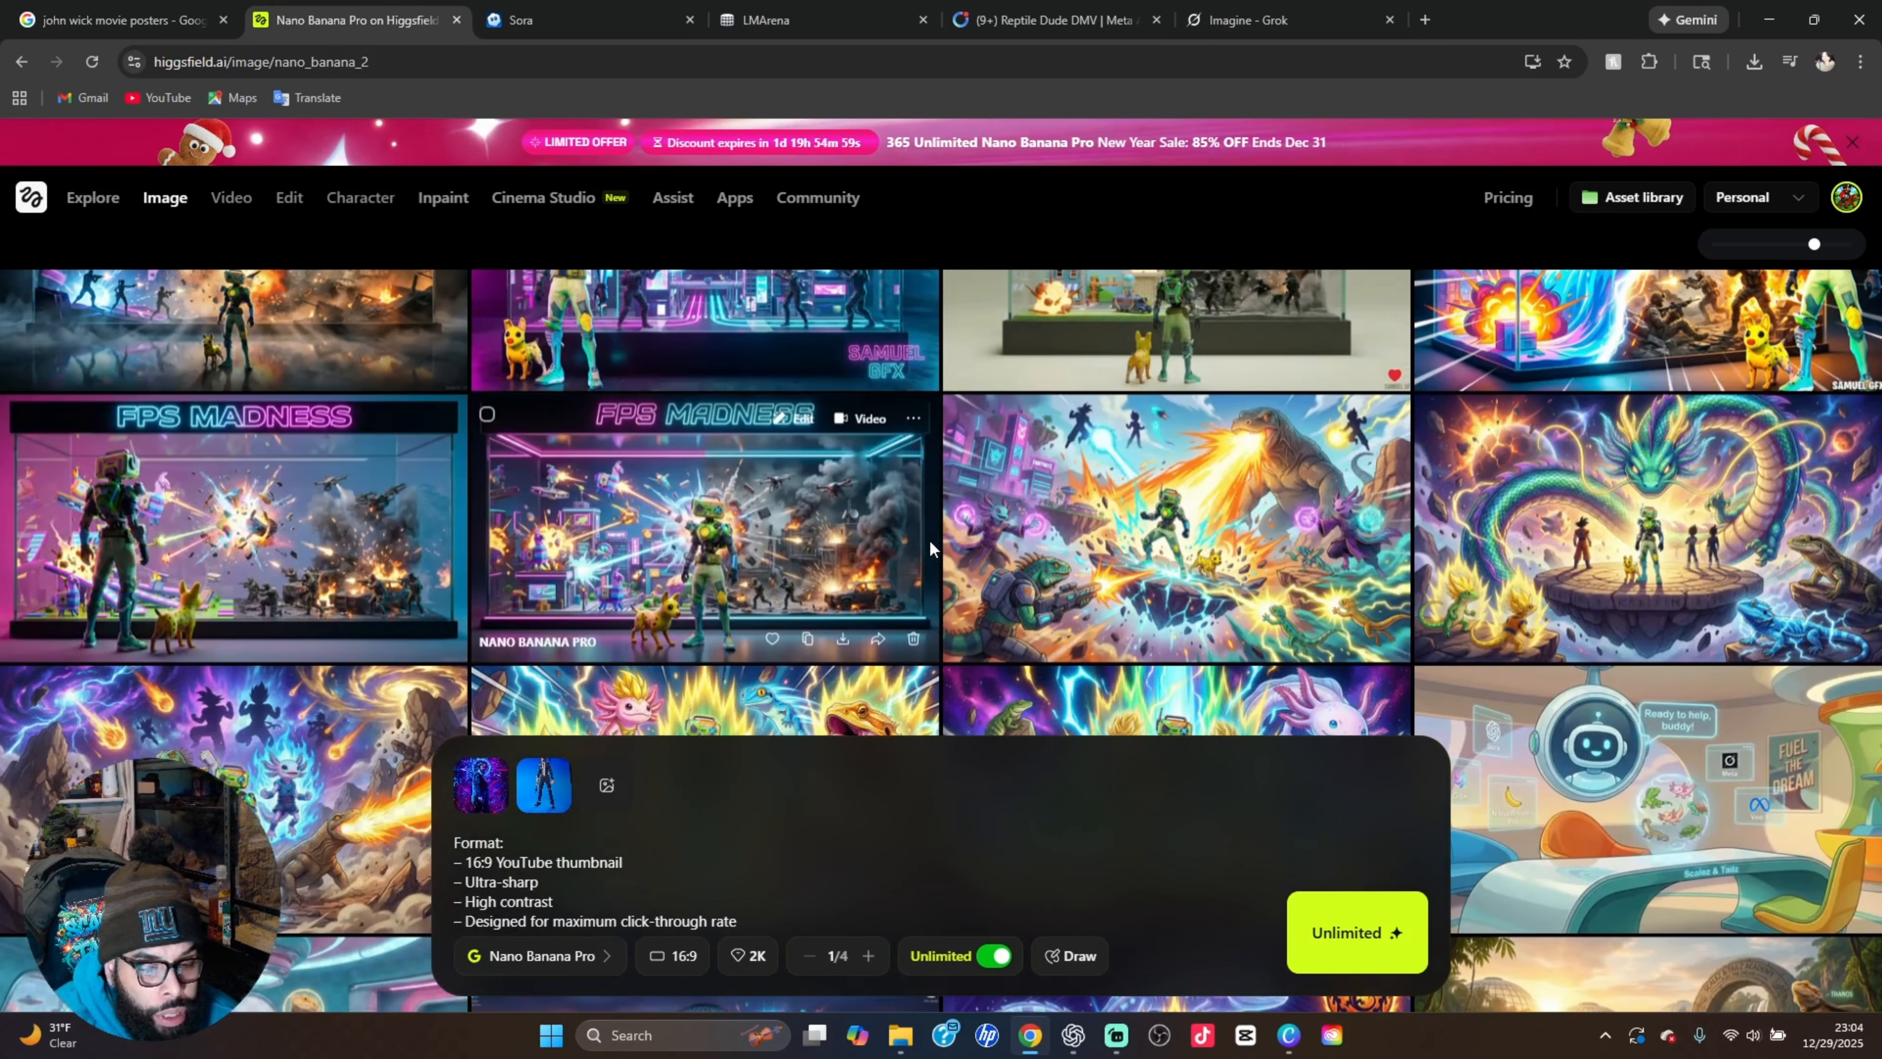
pyautogui.scroll(-8, 938, 529)
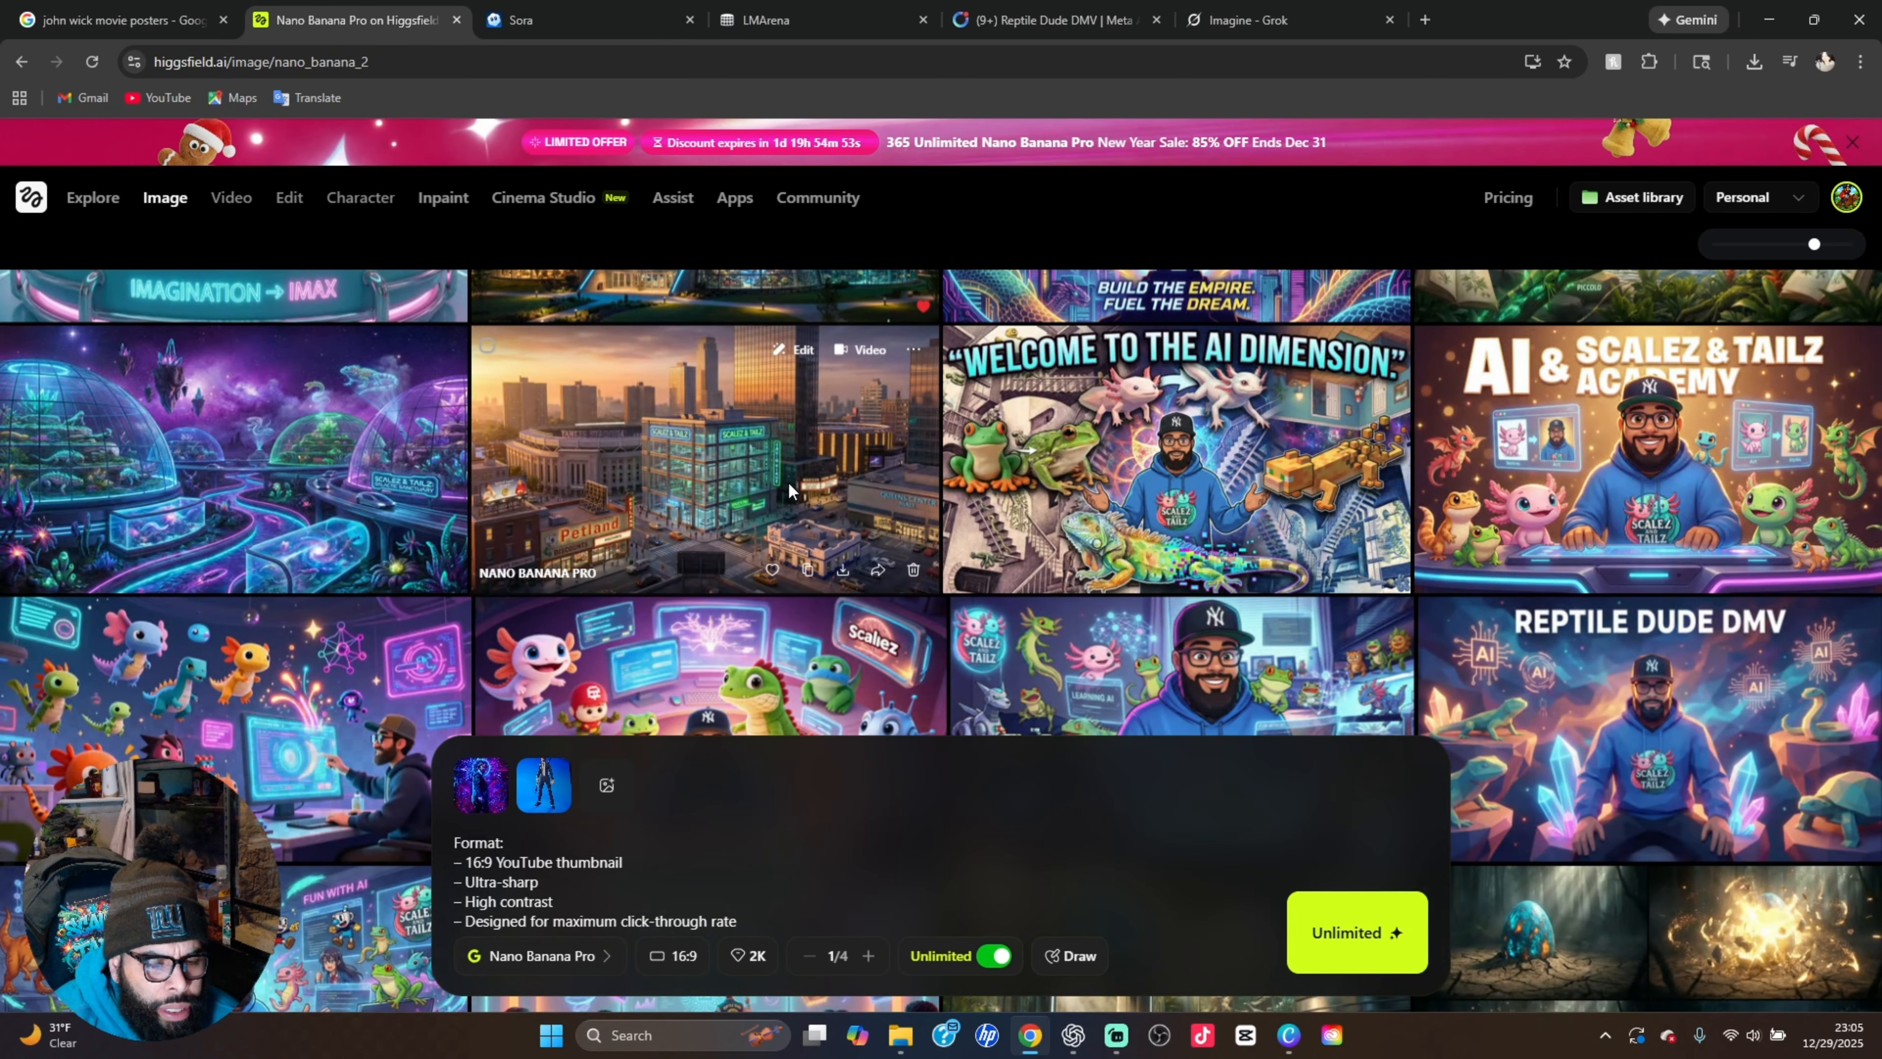
pyautogui.click(788, 481)
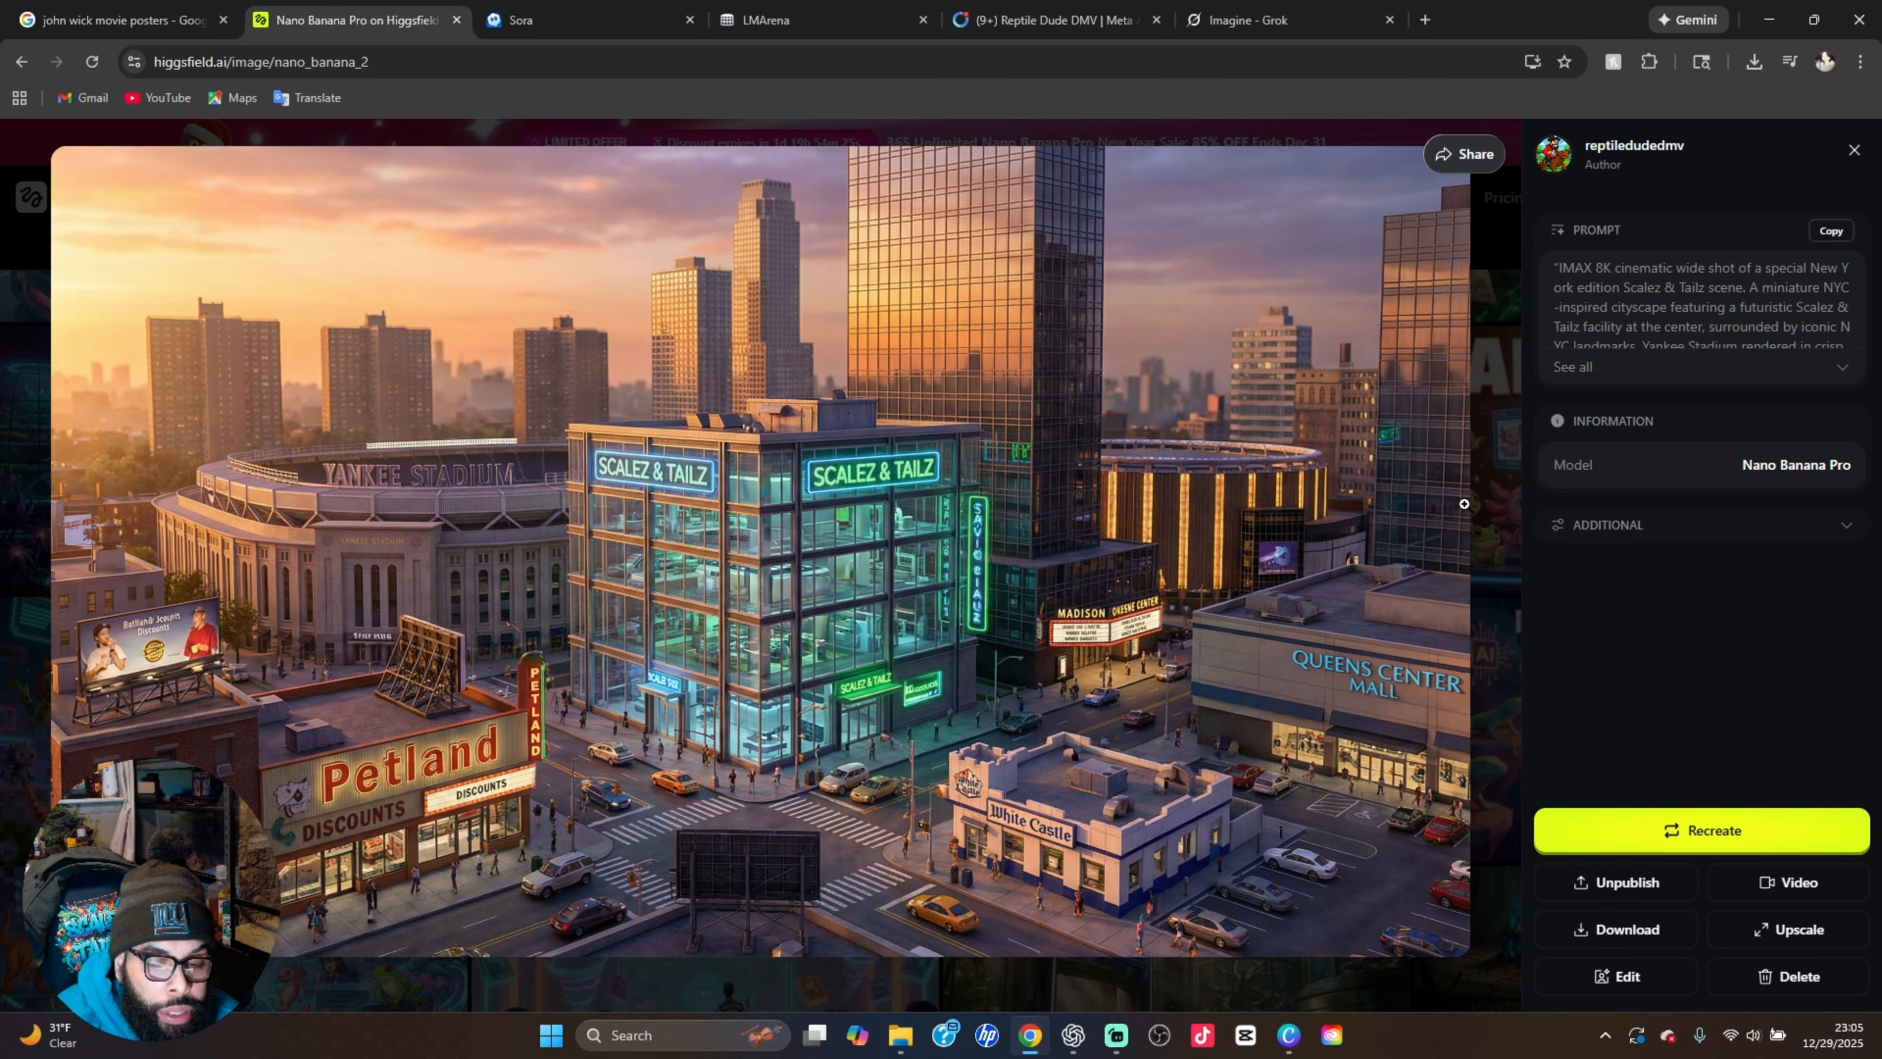
pyautogui.click(1506, 486)
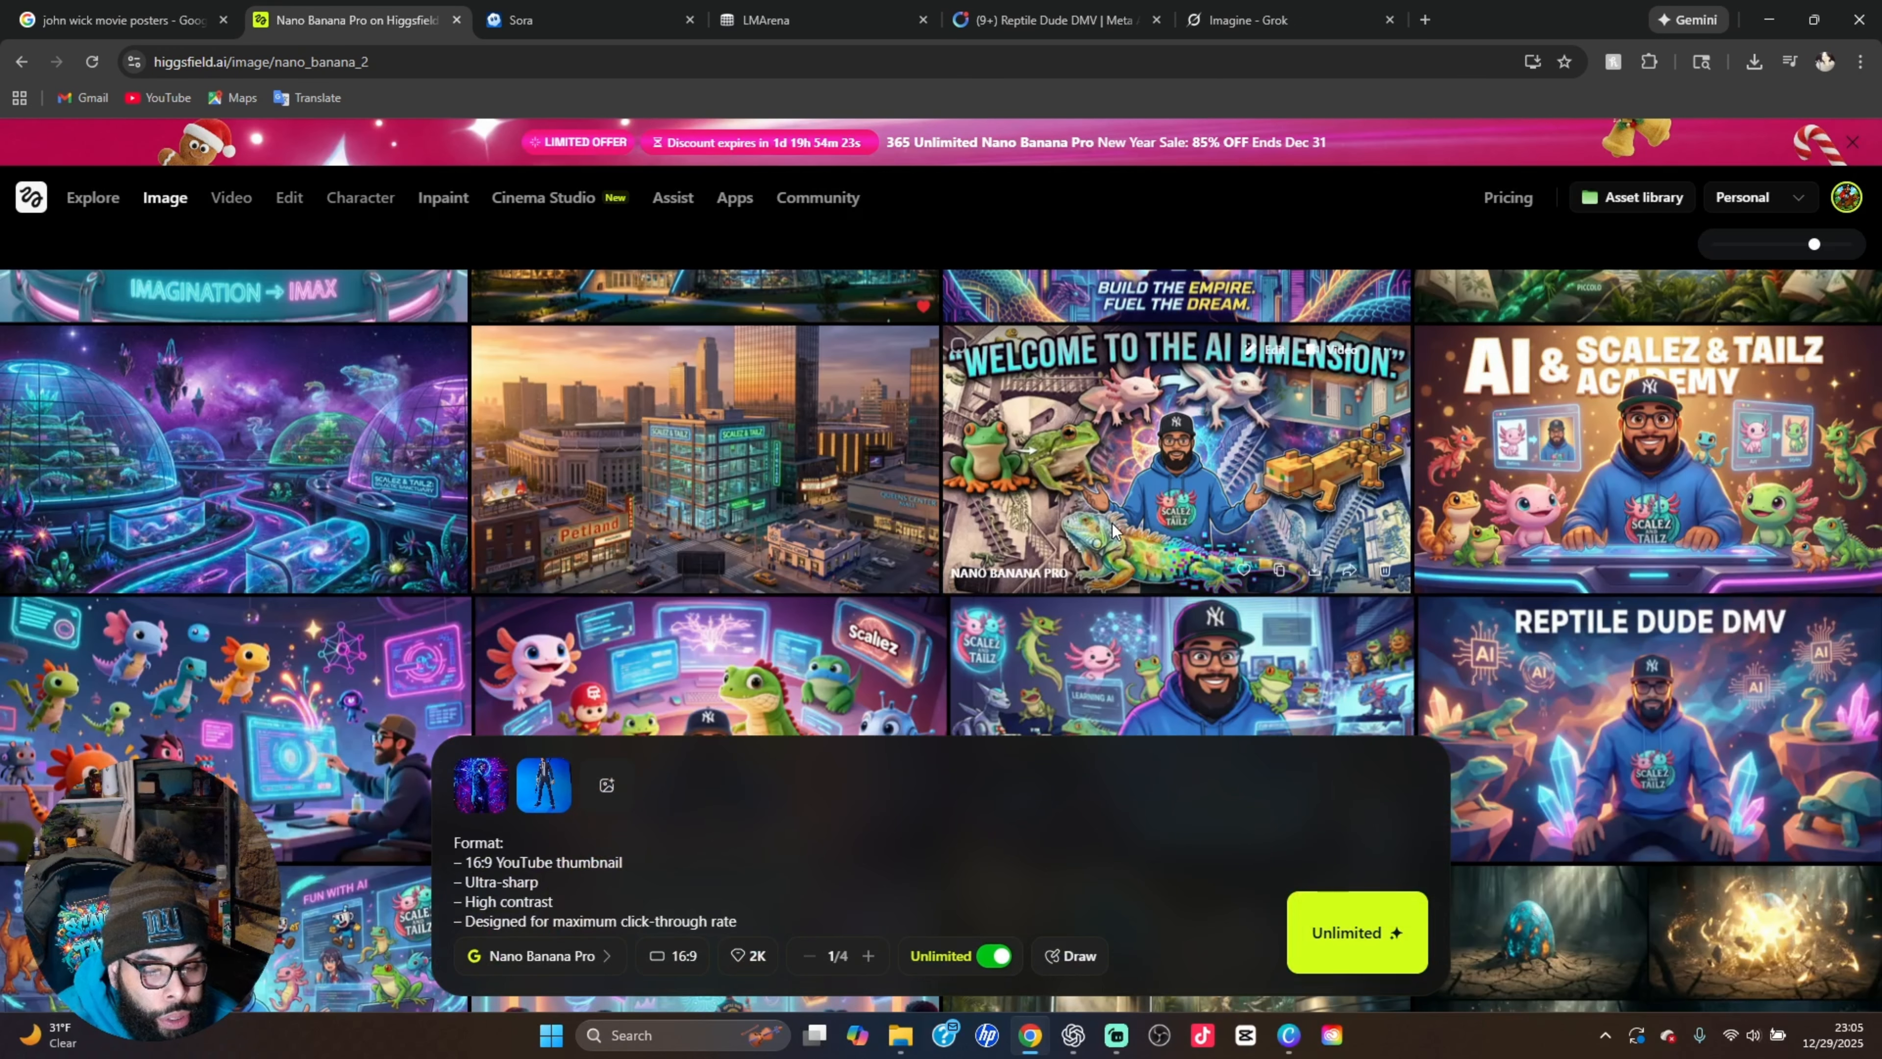
# Return to the more recent generations, view the glowing twin coffee cups image with the miniature cities at full size, and close it
pyautogui.scroll(5, 1113, 522)
pyautogui.scroll(10, 1113, 522)
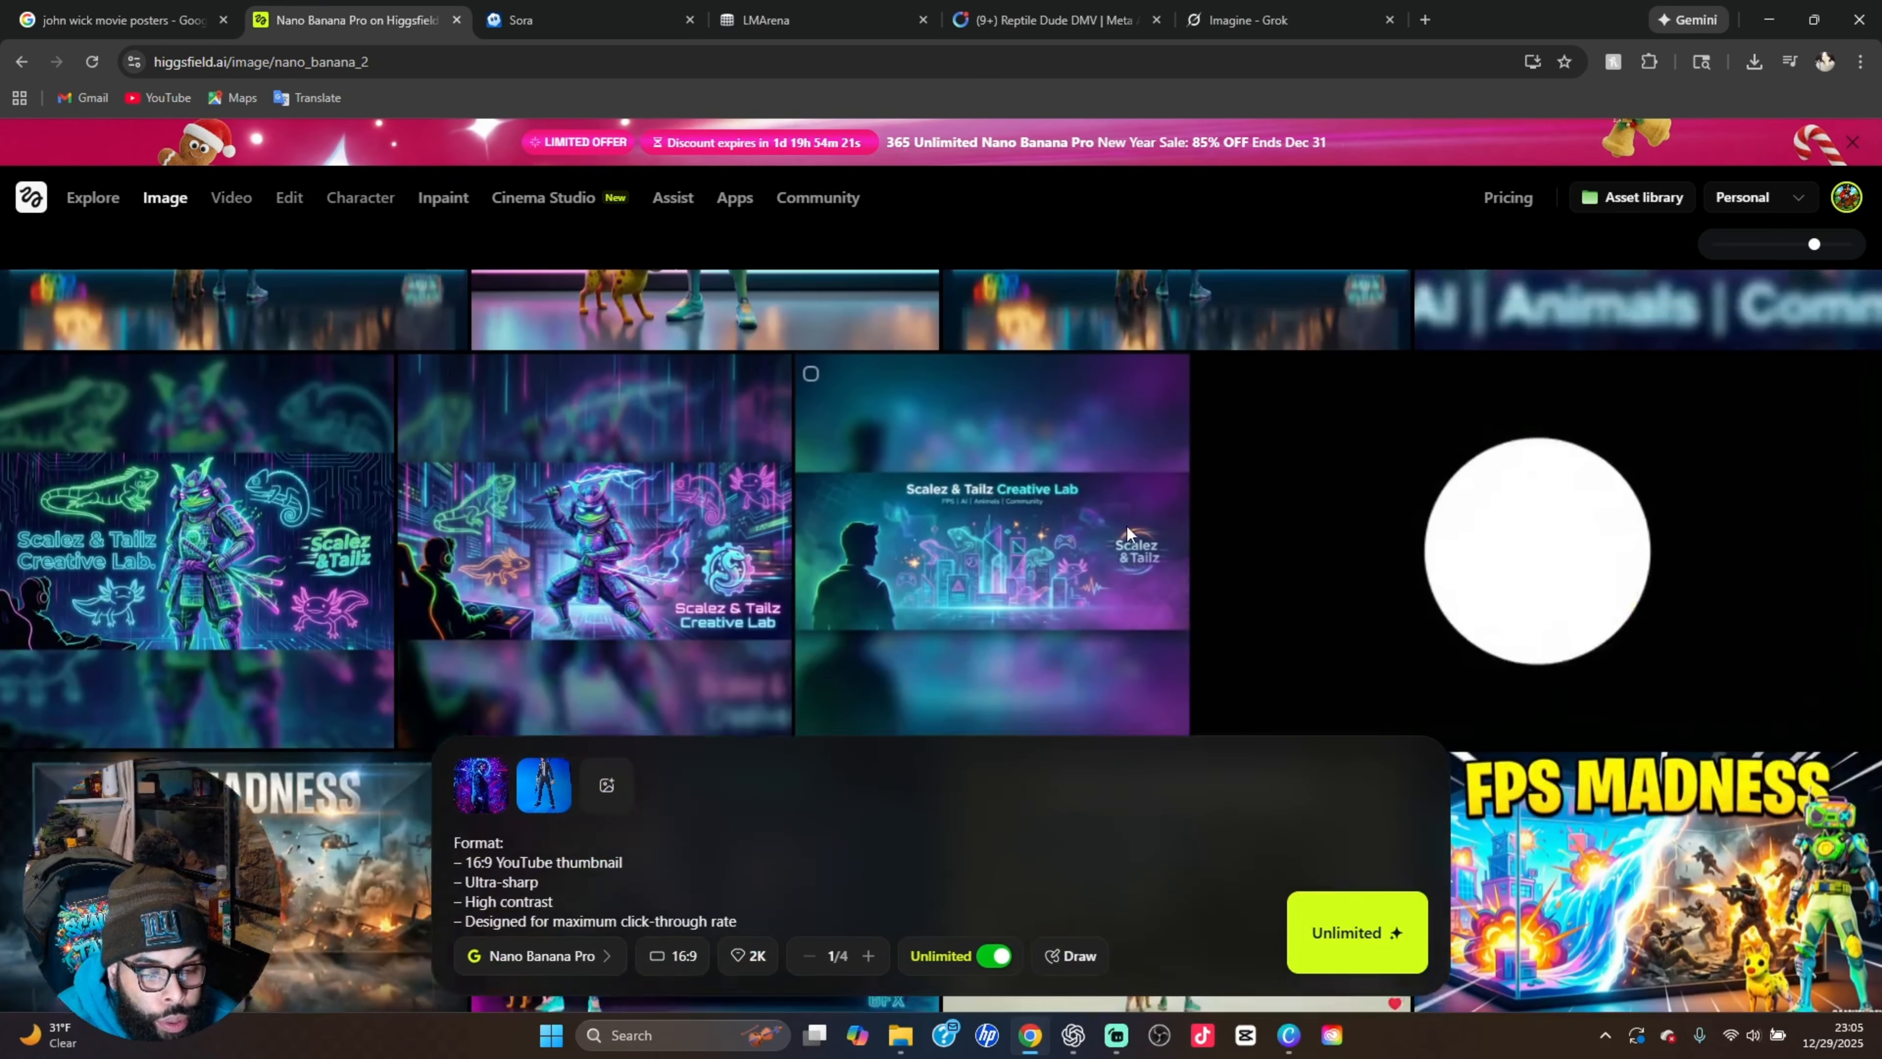
pyautogui.scroll(10, 1127, 531)
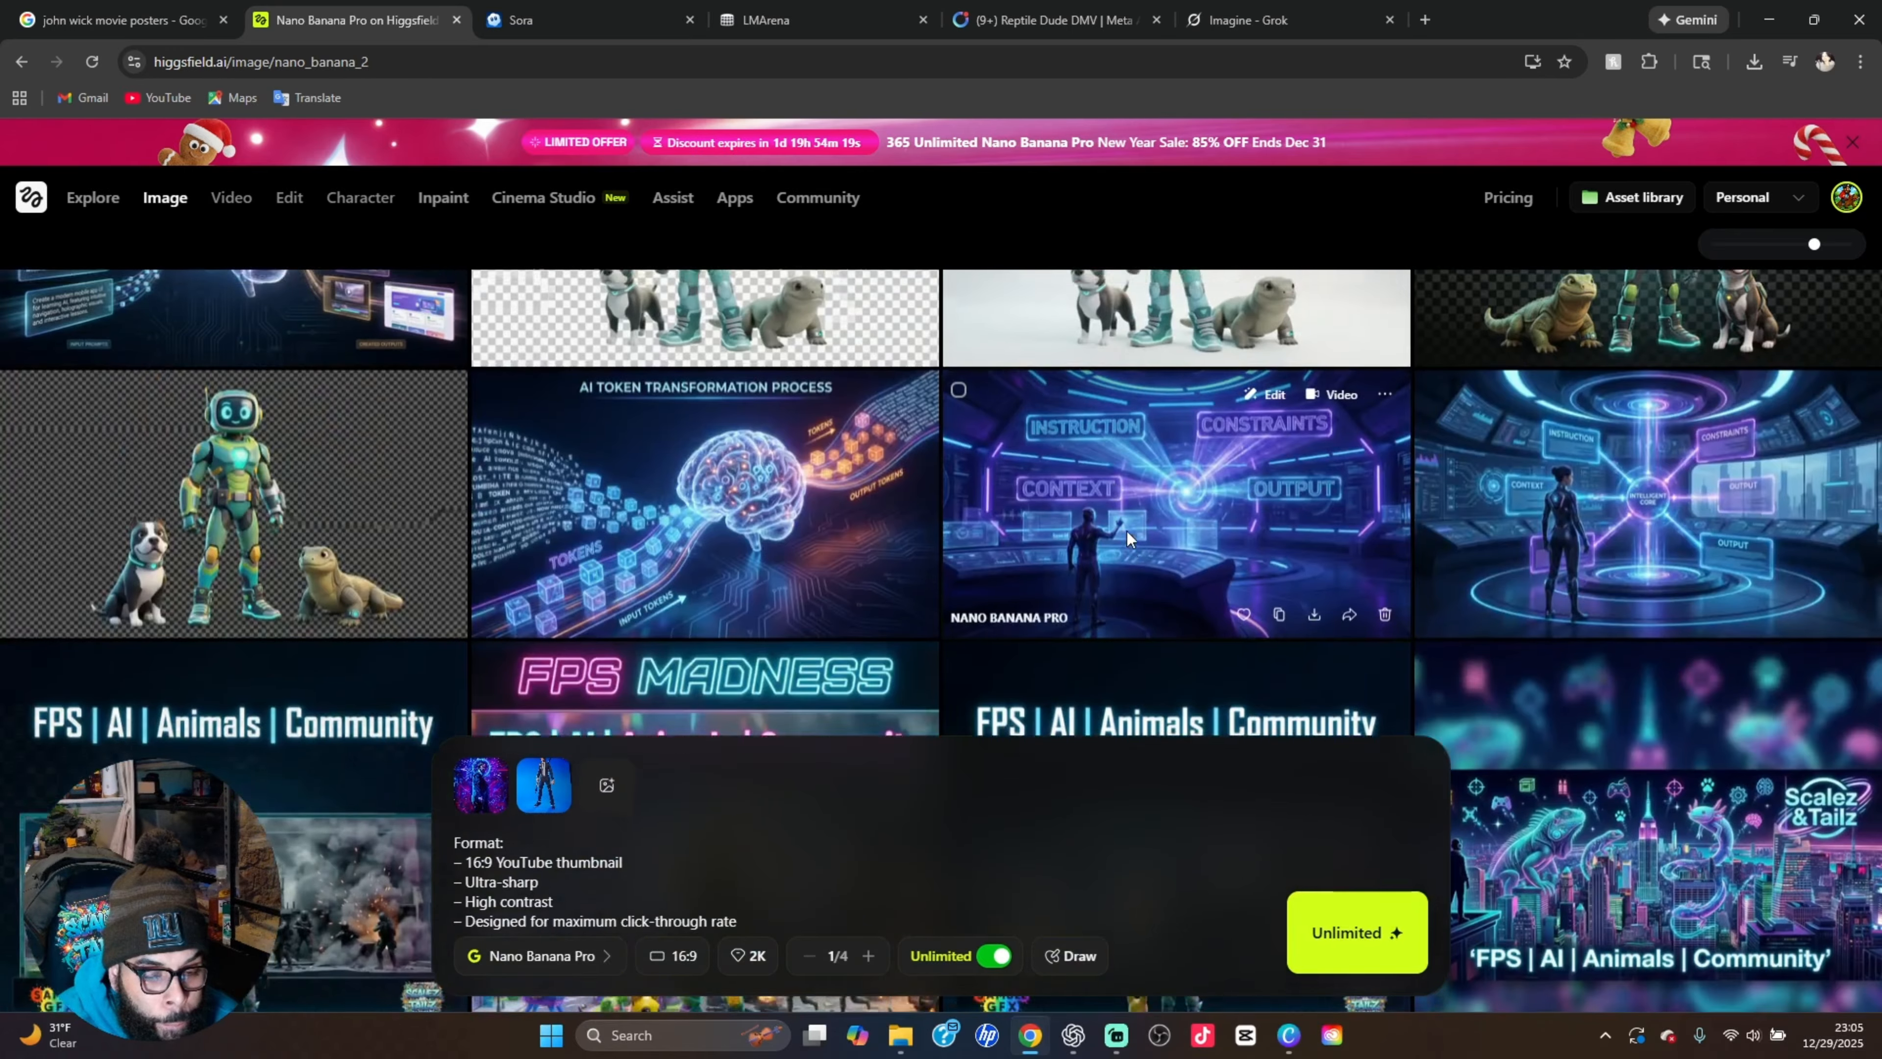
pyautogui.scroll(10, 1129, 533)
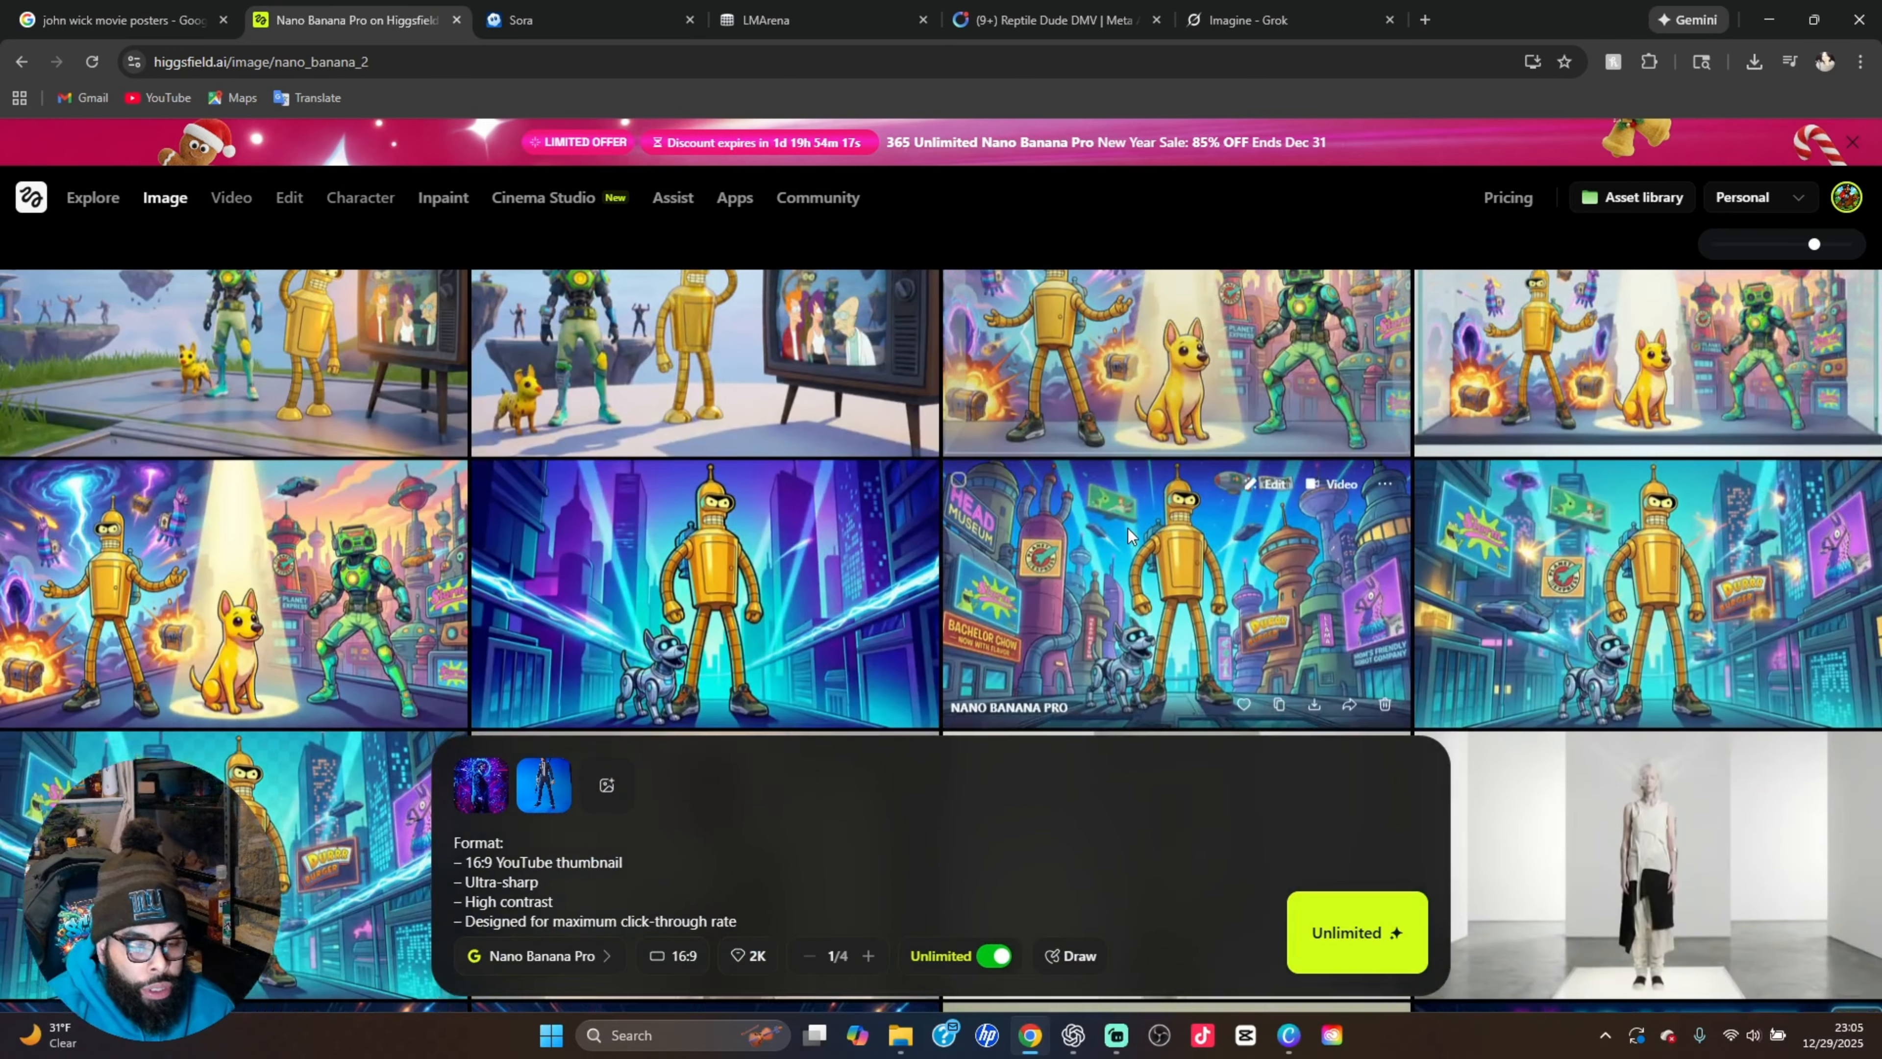
pyautogui.scroll(10, 1129, 523)
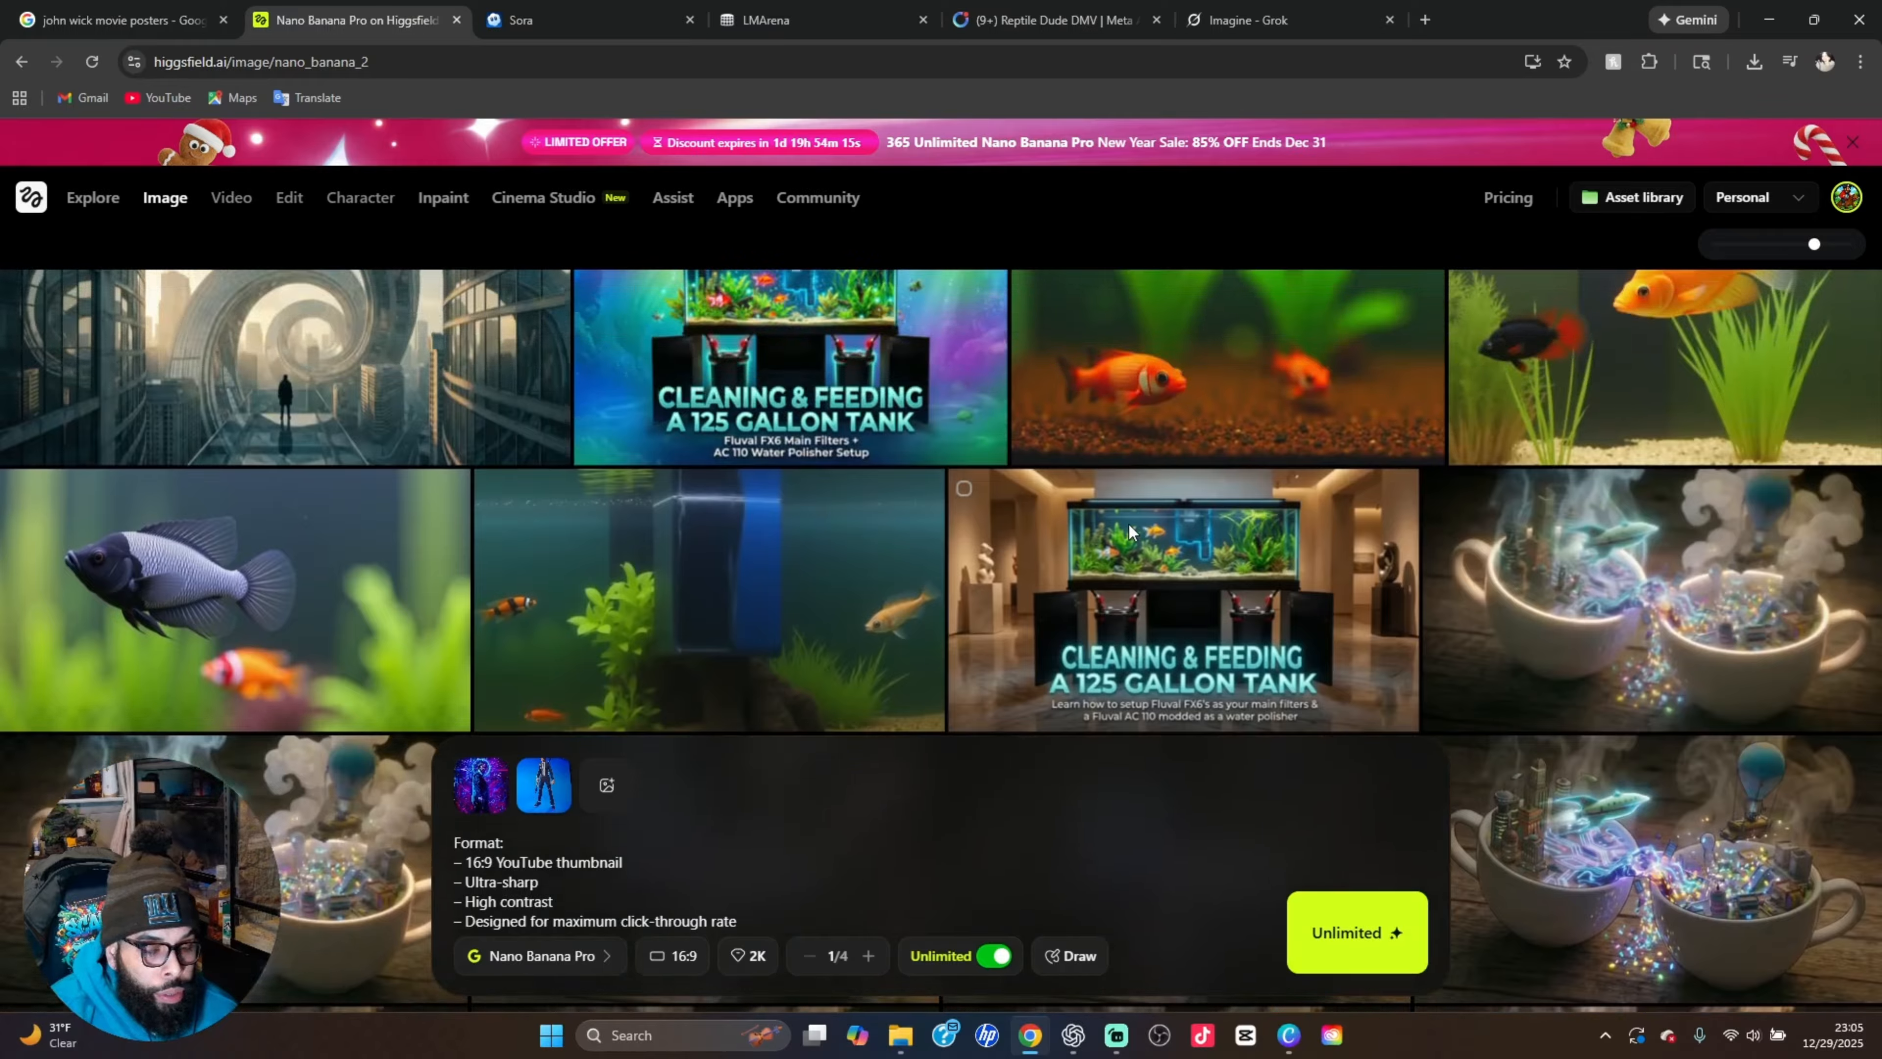
pyautogui.scroll(-2, 1128, 524)
pyautogui.scroll(3, 1127, 522)
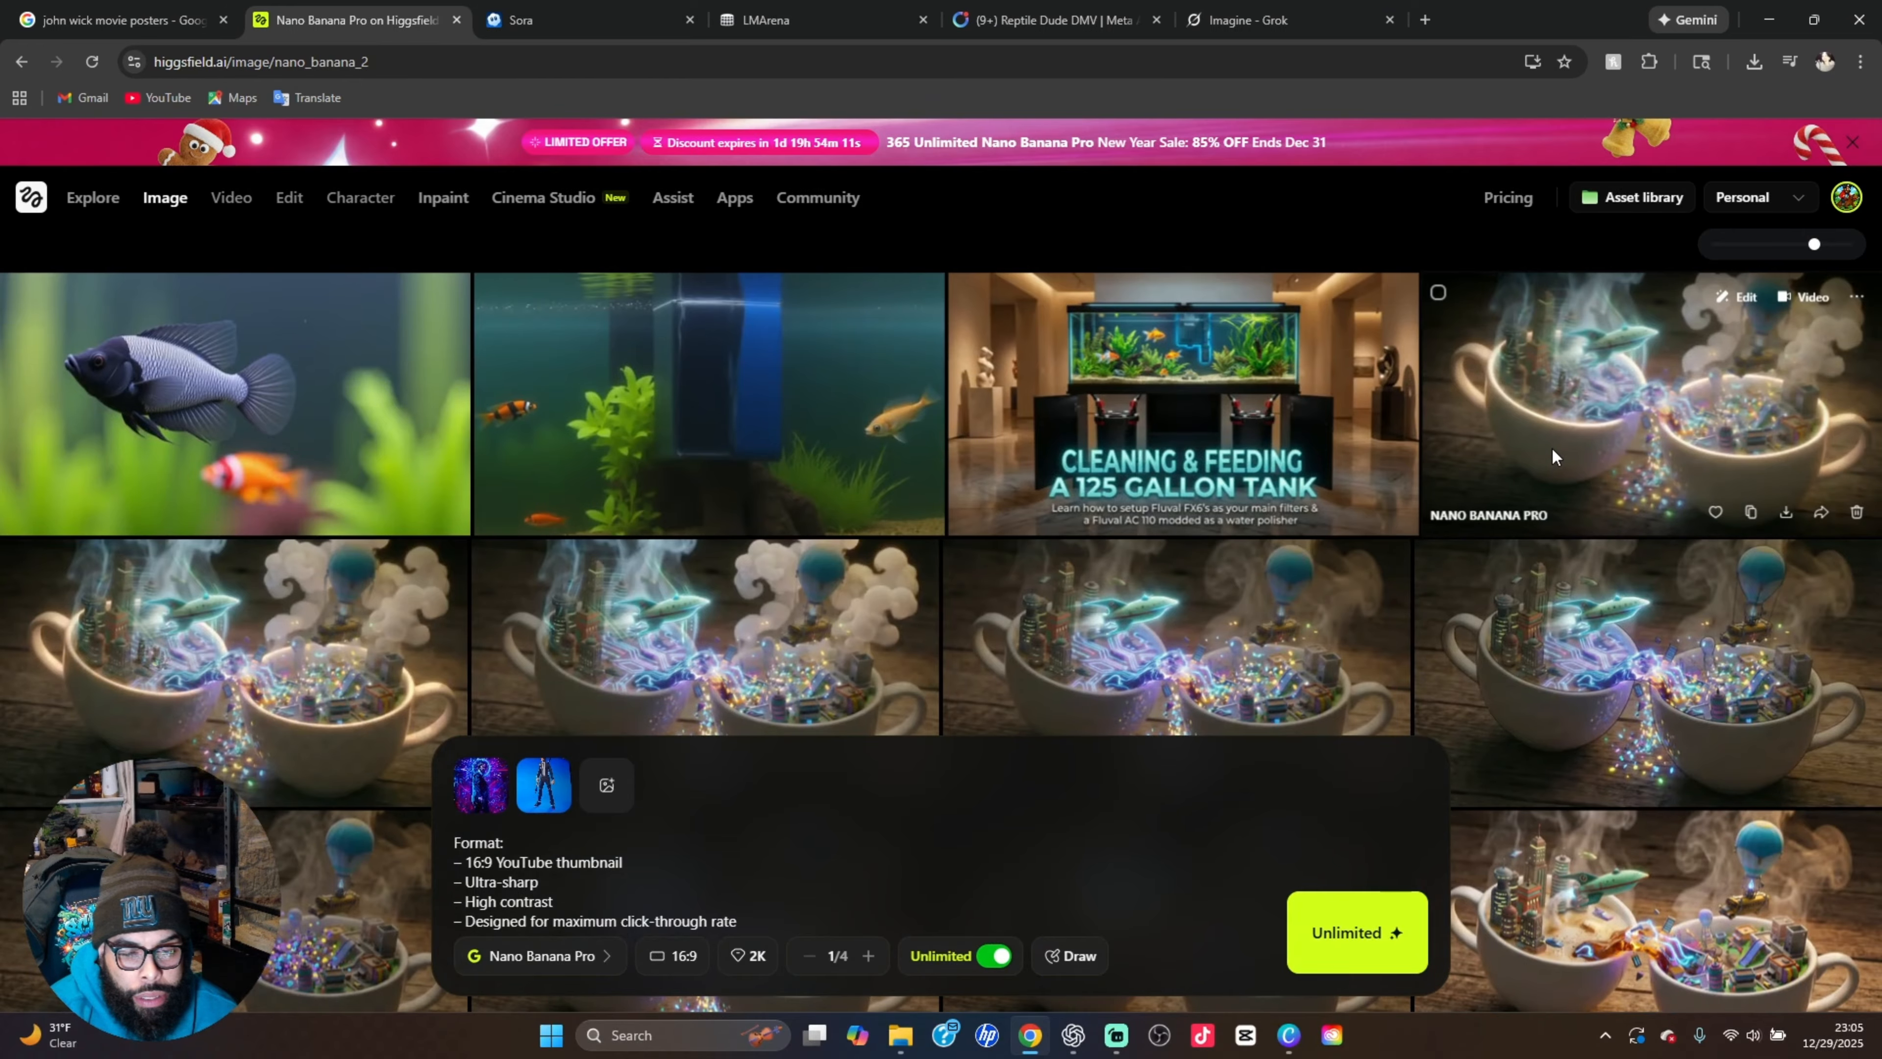
pyautogui.click(1575, 383)
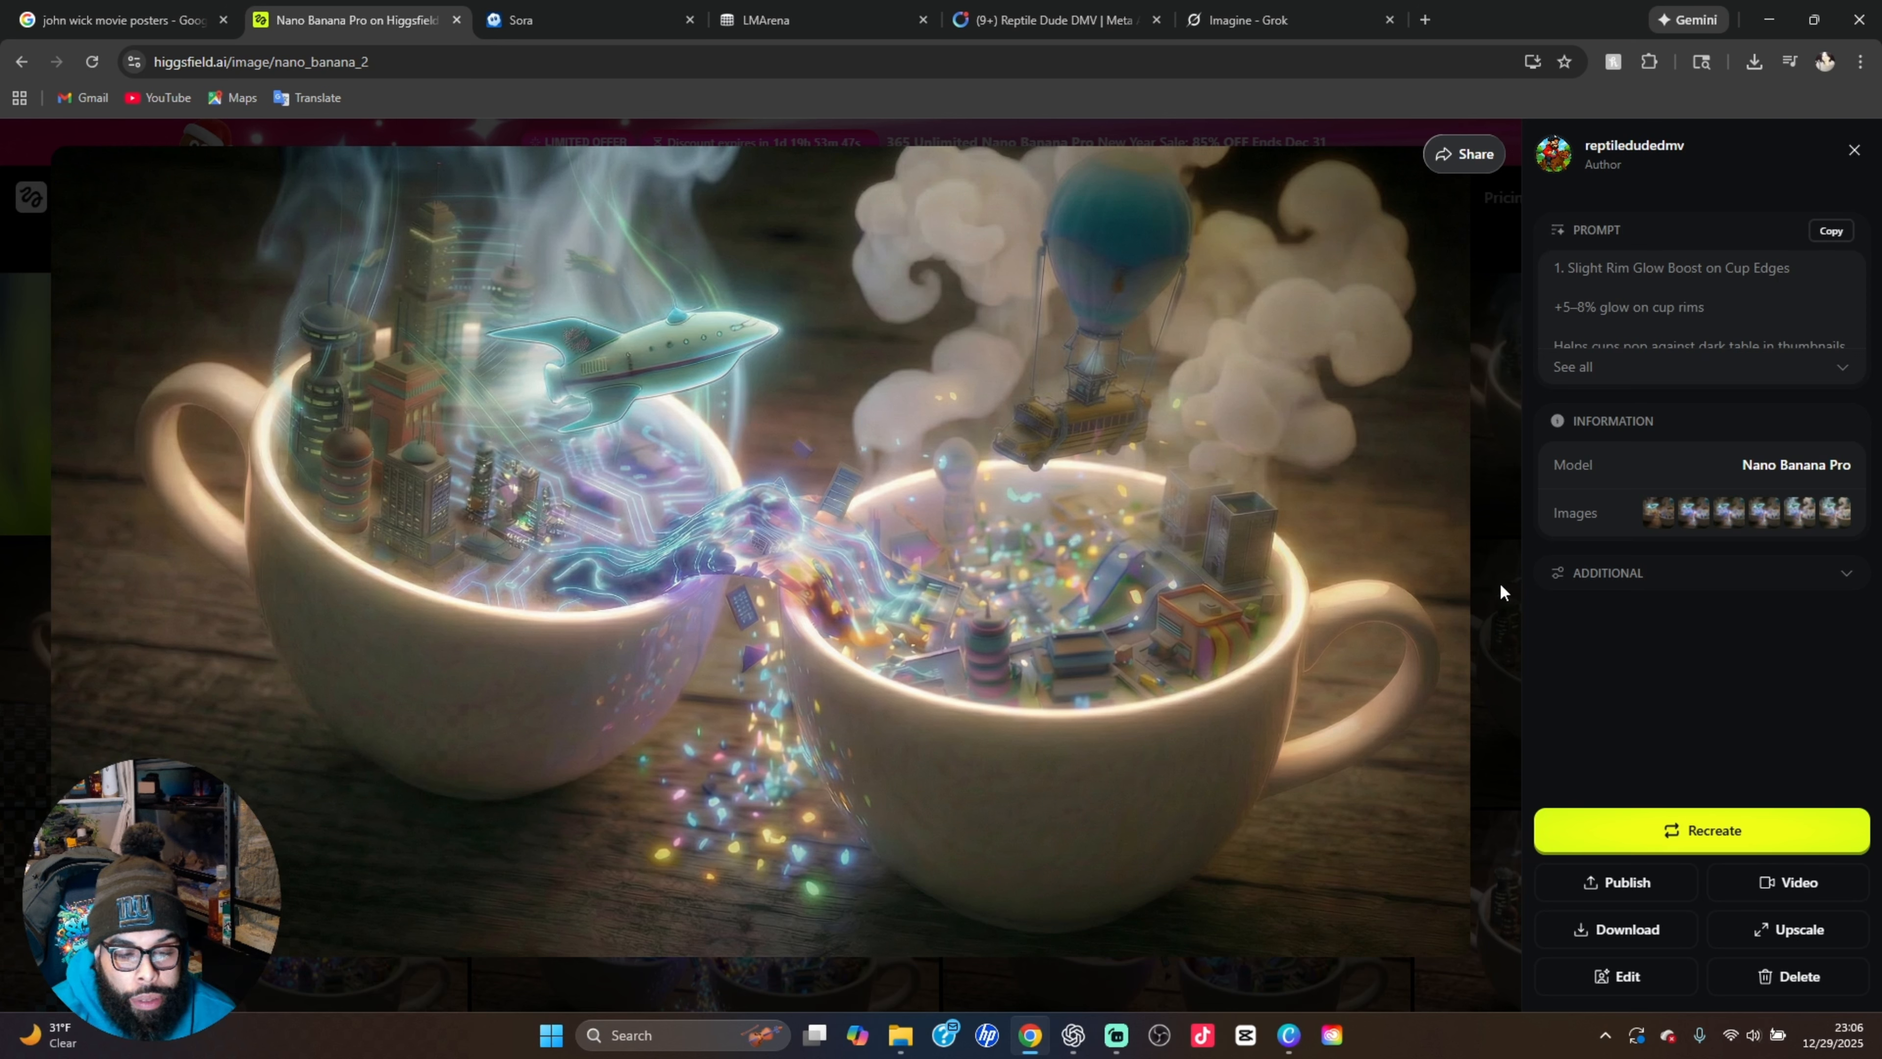
pyautogui.click(1492, 602)
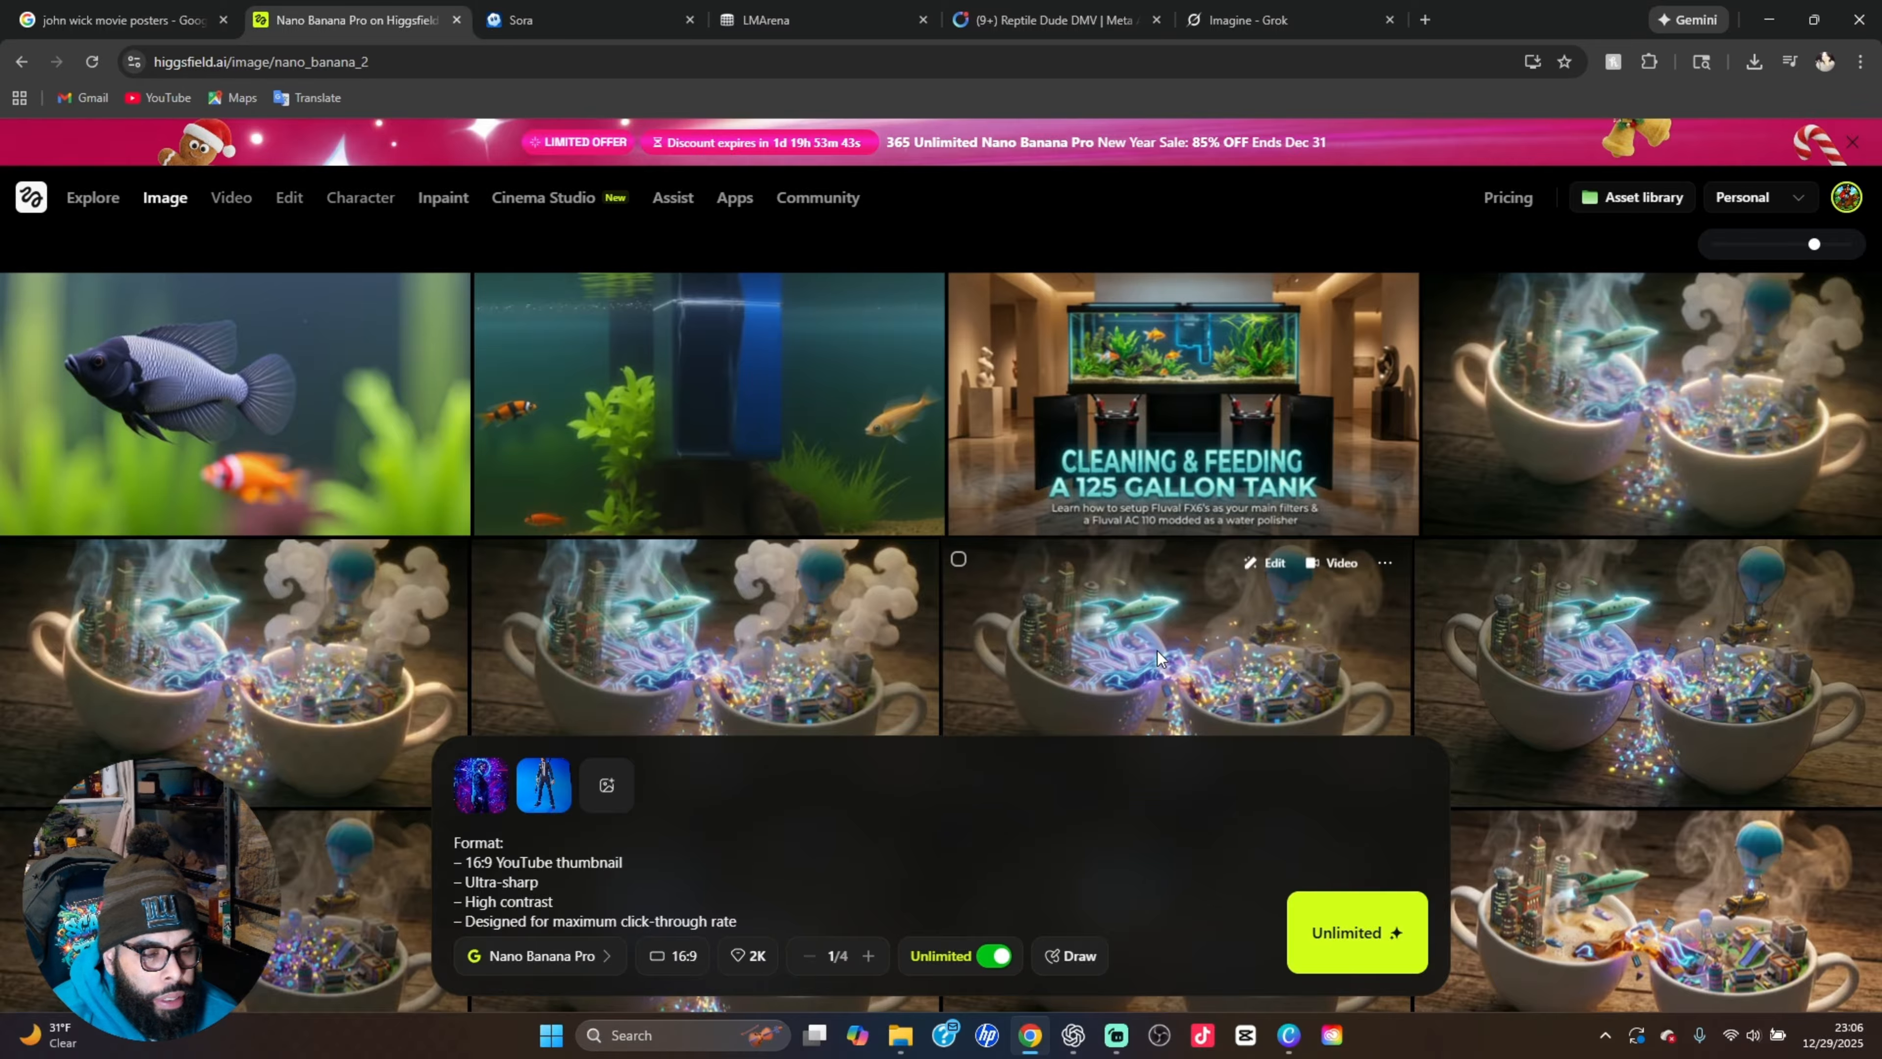
# Compare the two "Cleaning & Feeding a 125 Gallon Tank" thumbnails at full size, first the museum version and then the colorful underwater version
pyautogui.scroll(1, 1157, 650)
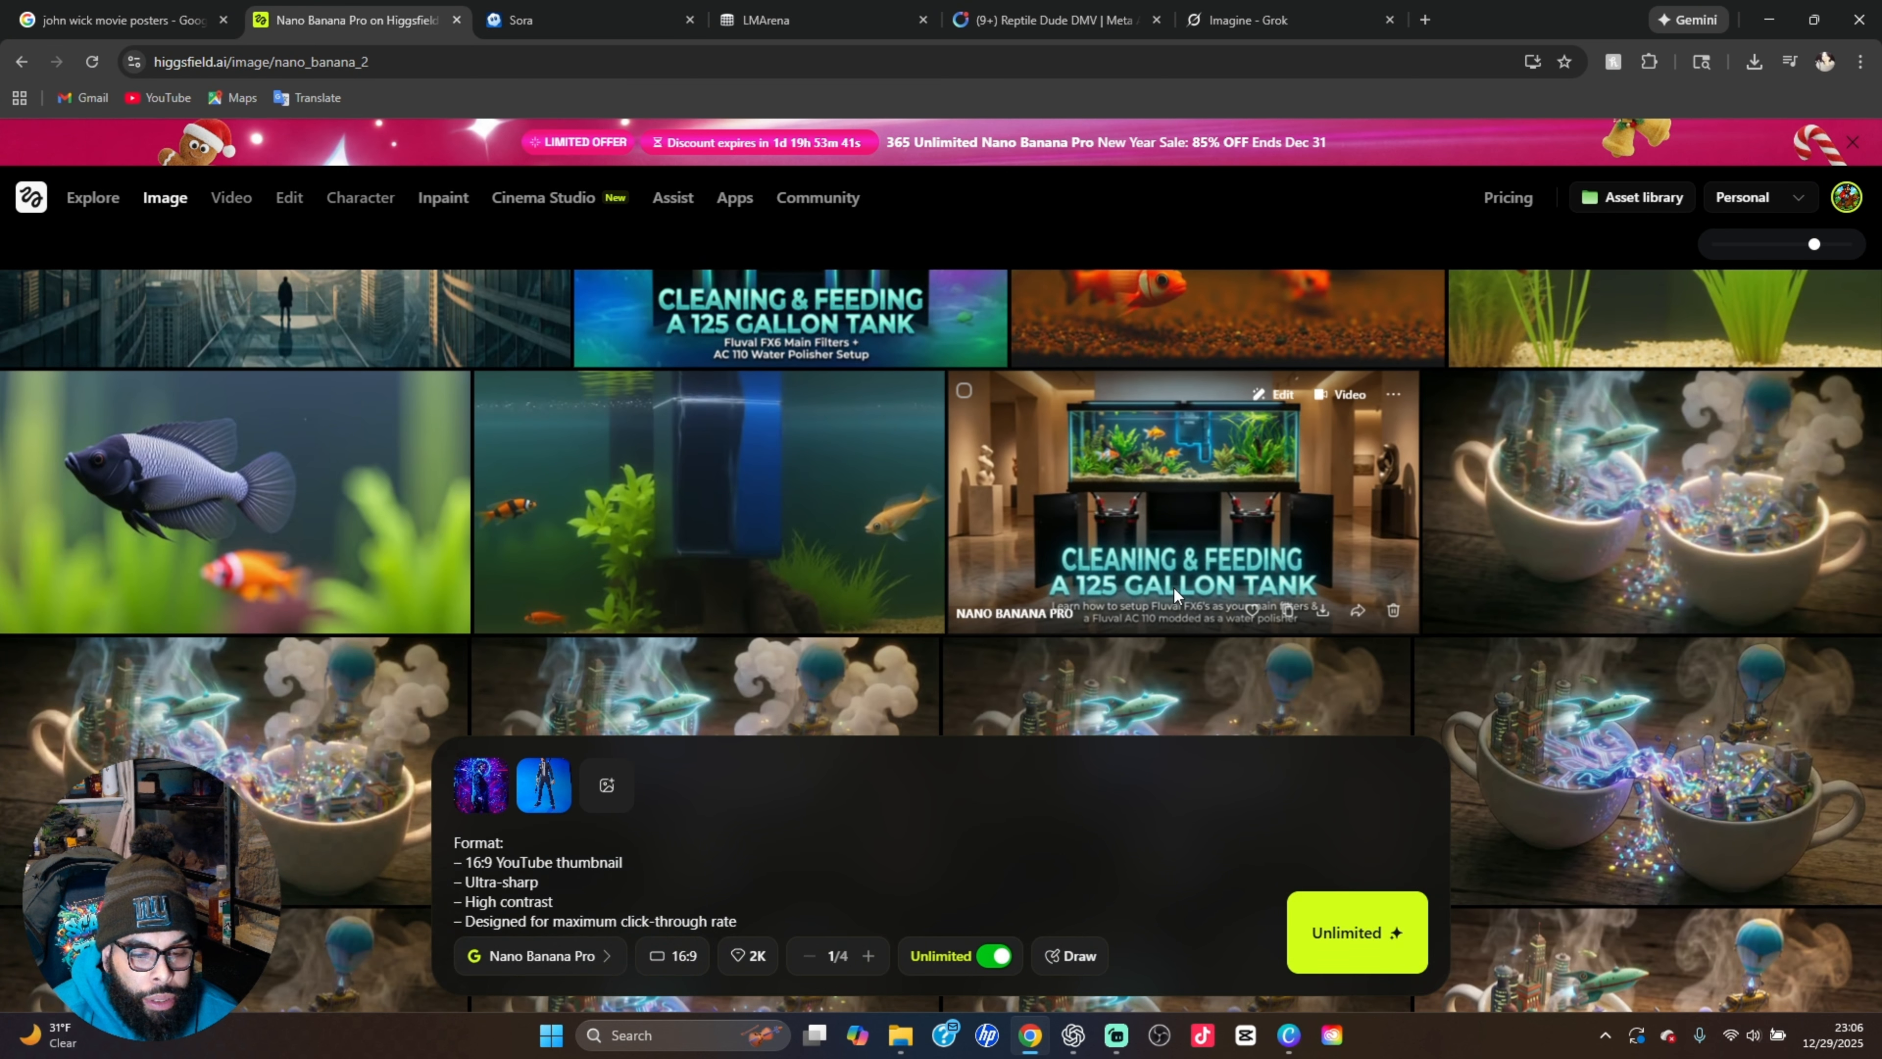
pyautogui.click(1223, 510)
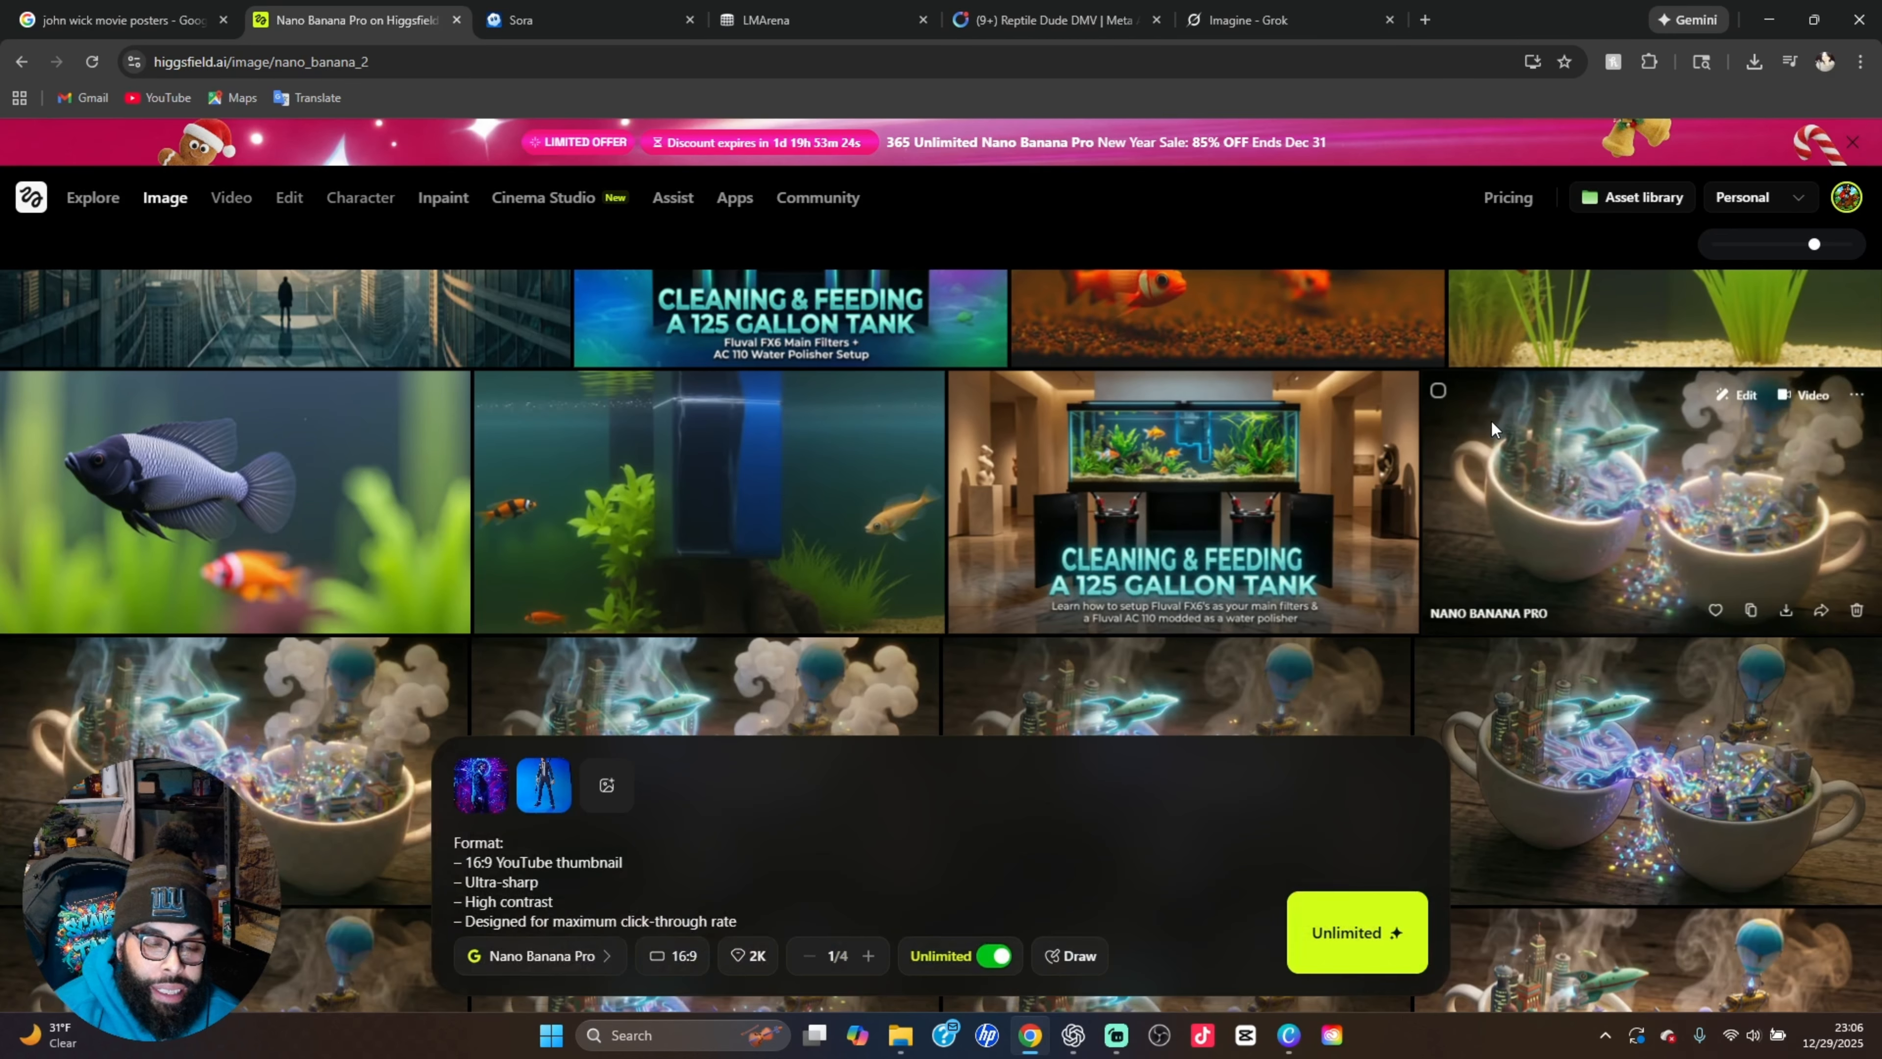
pyautogui.click(1503, 428)
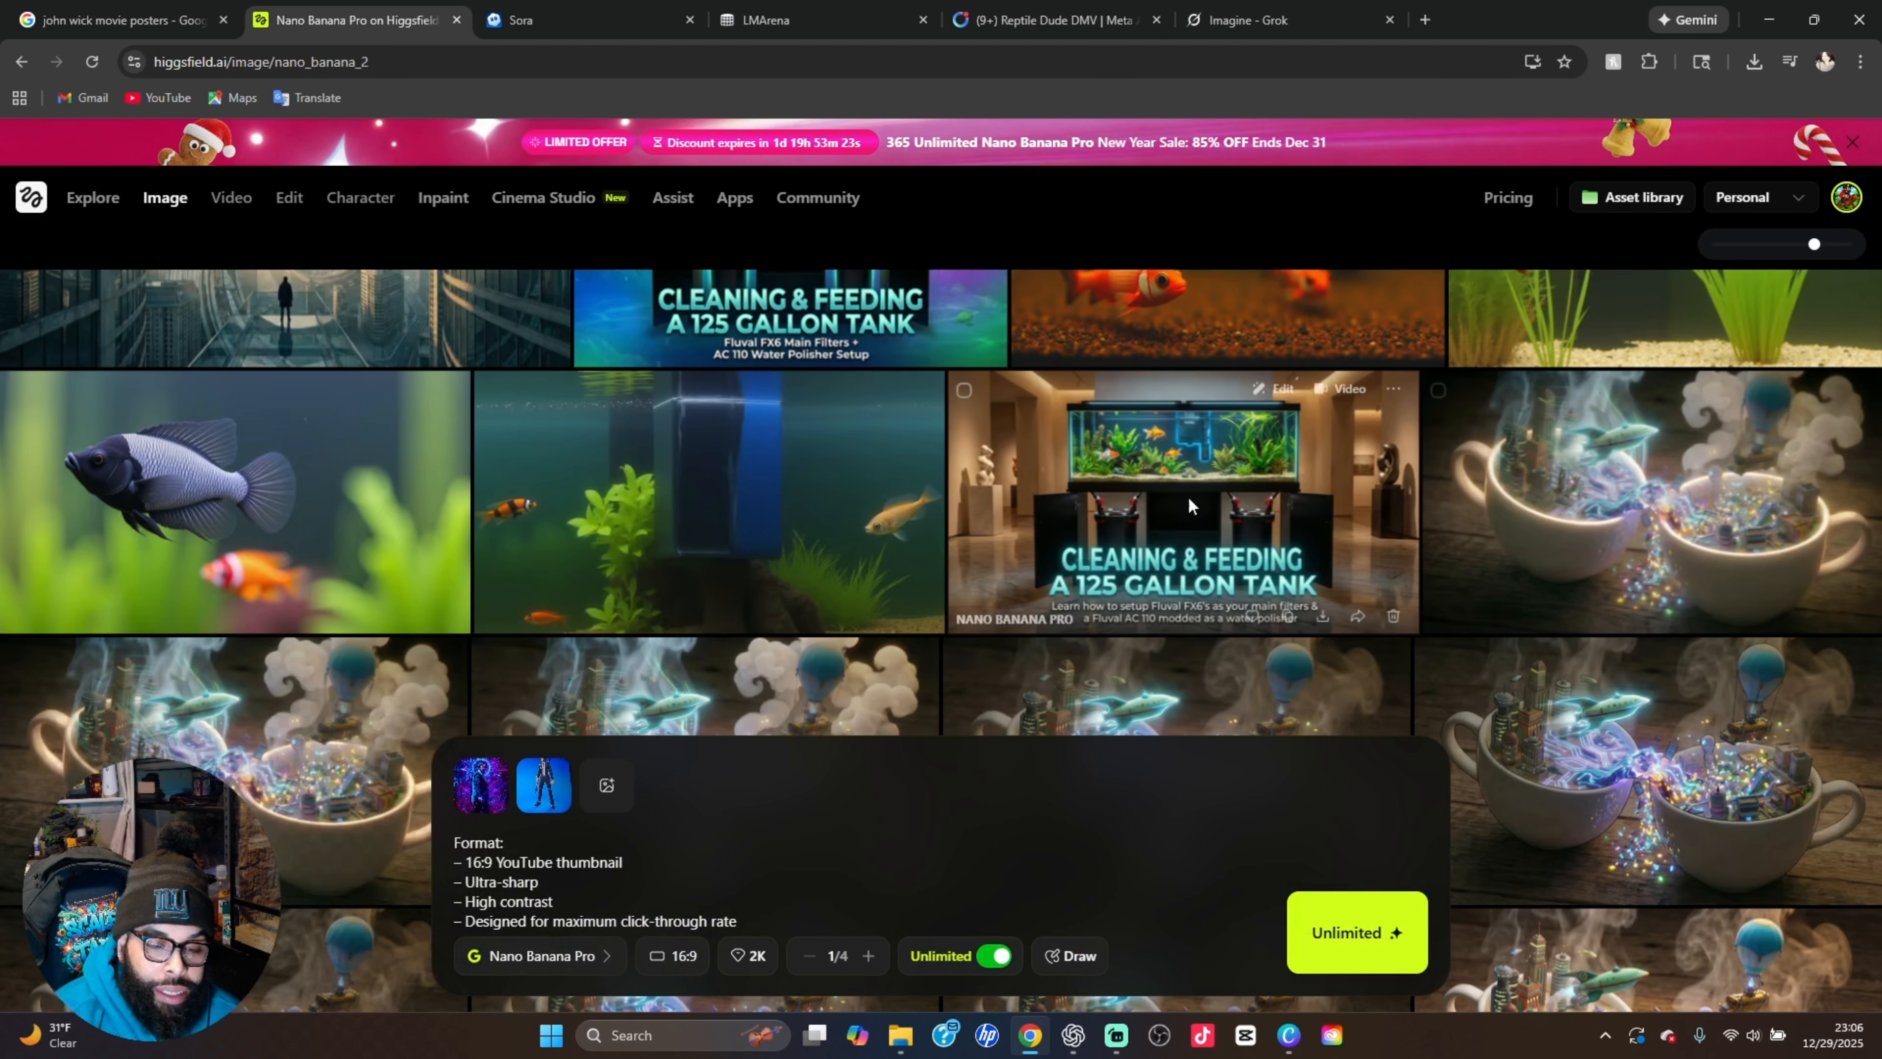
pyautogui.scroll(4, 1014, 556)
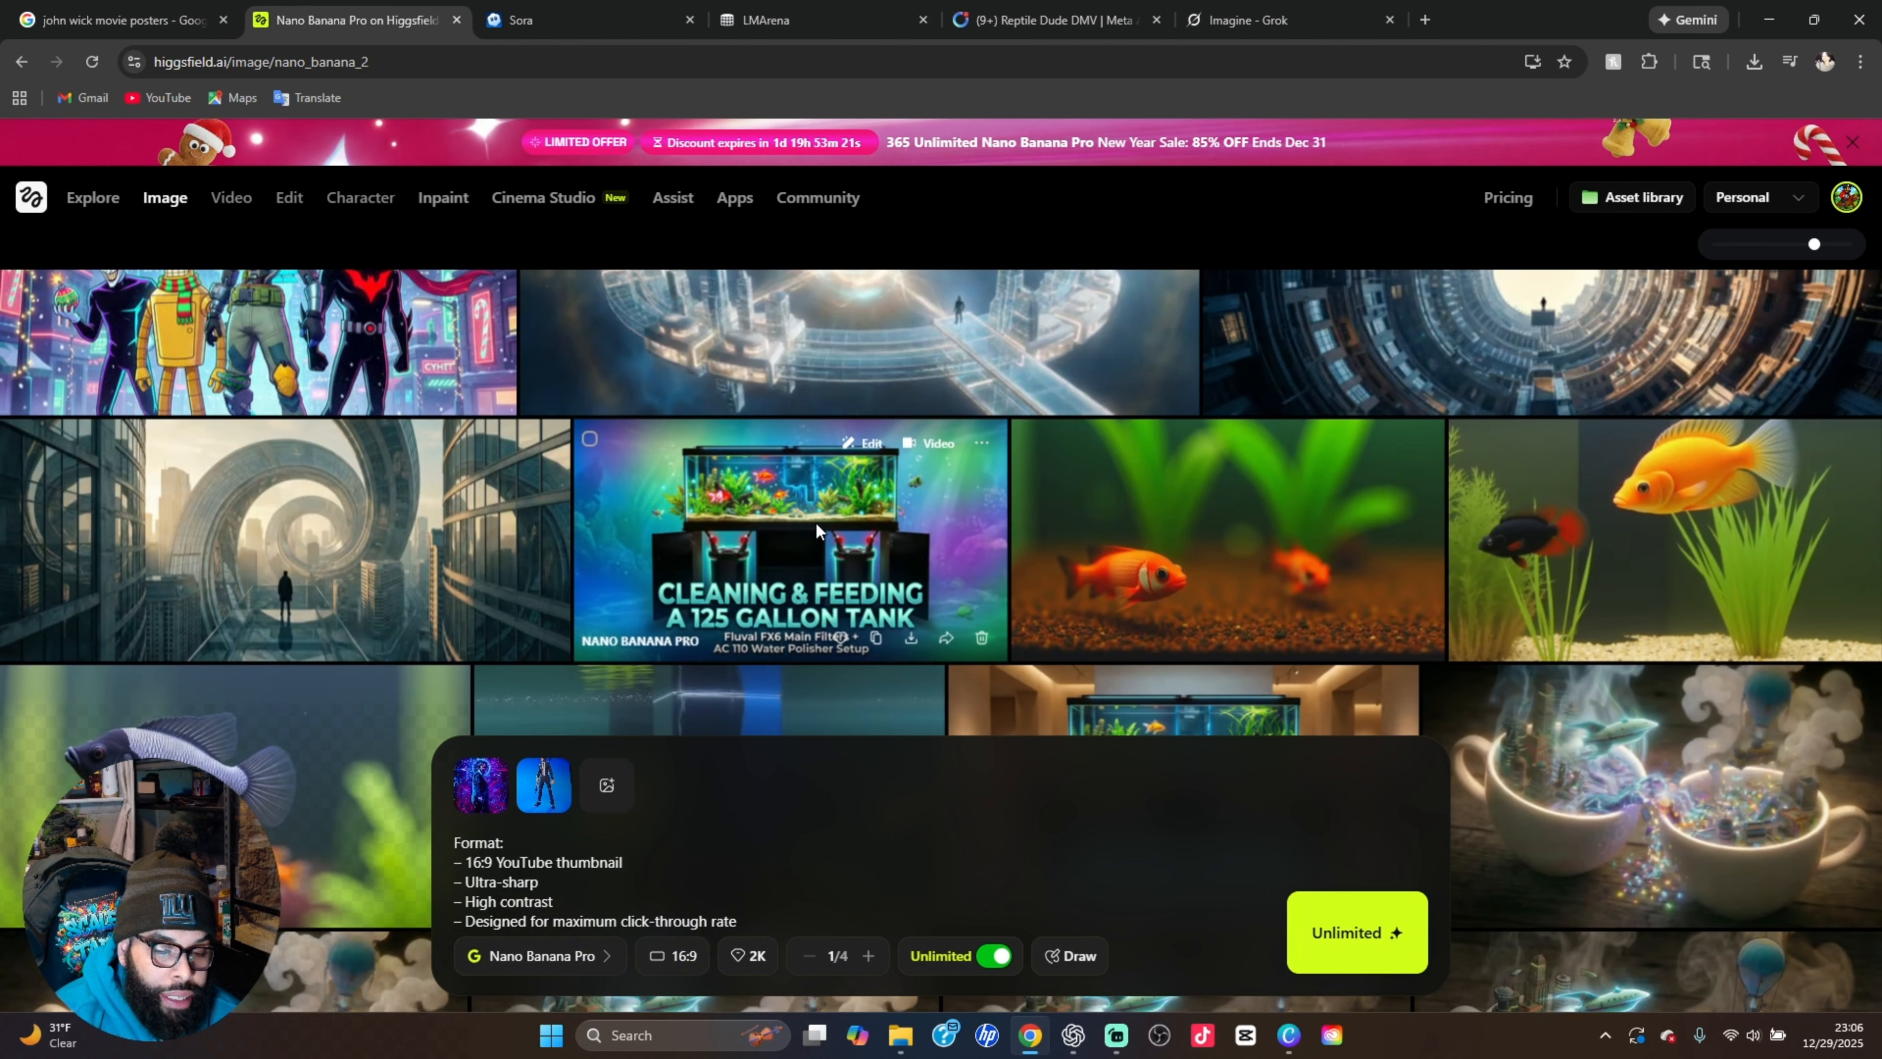
pyautogui.click(816, 527)
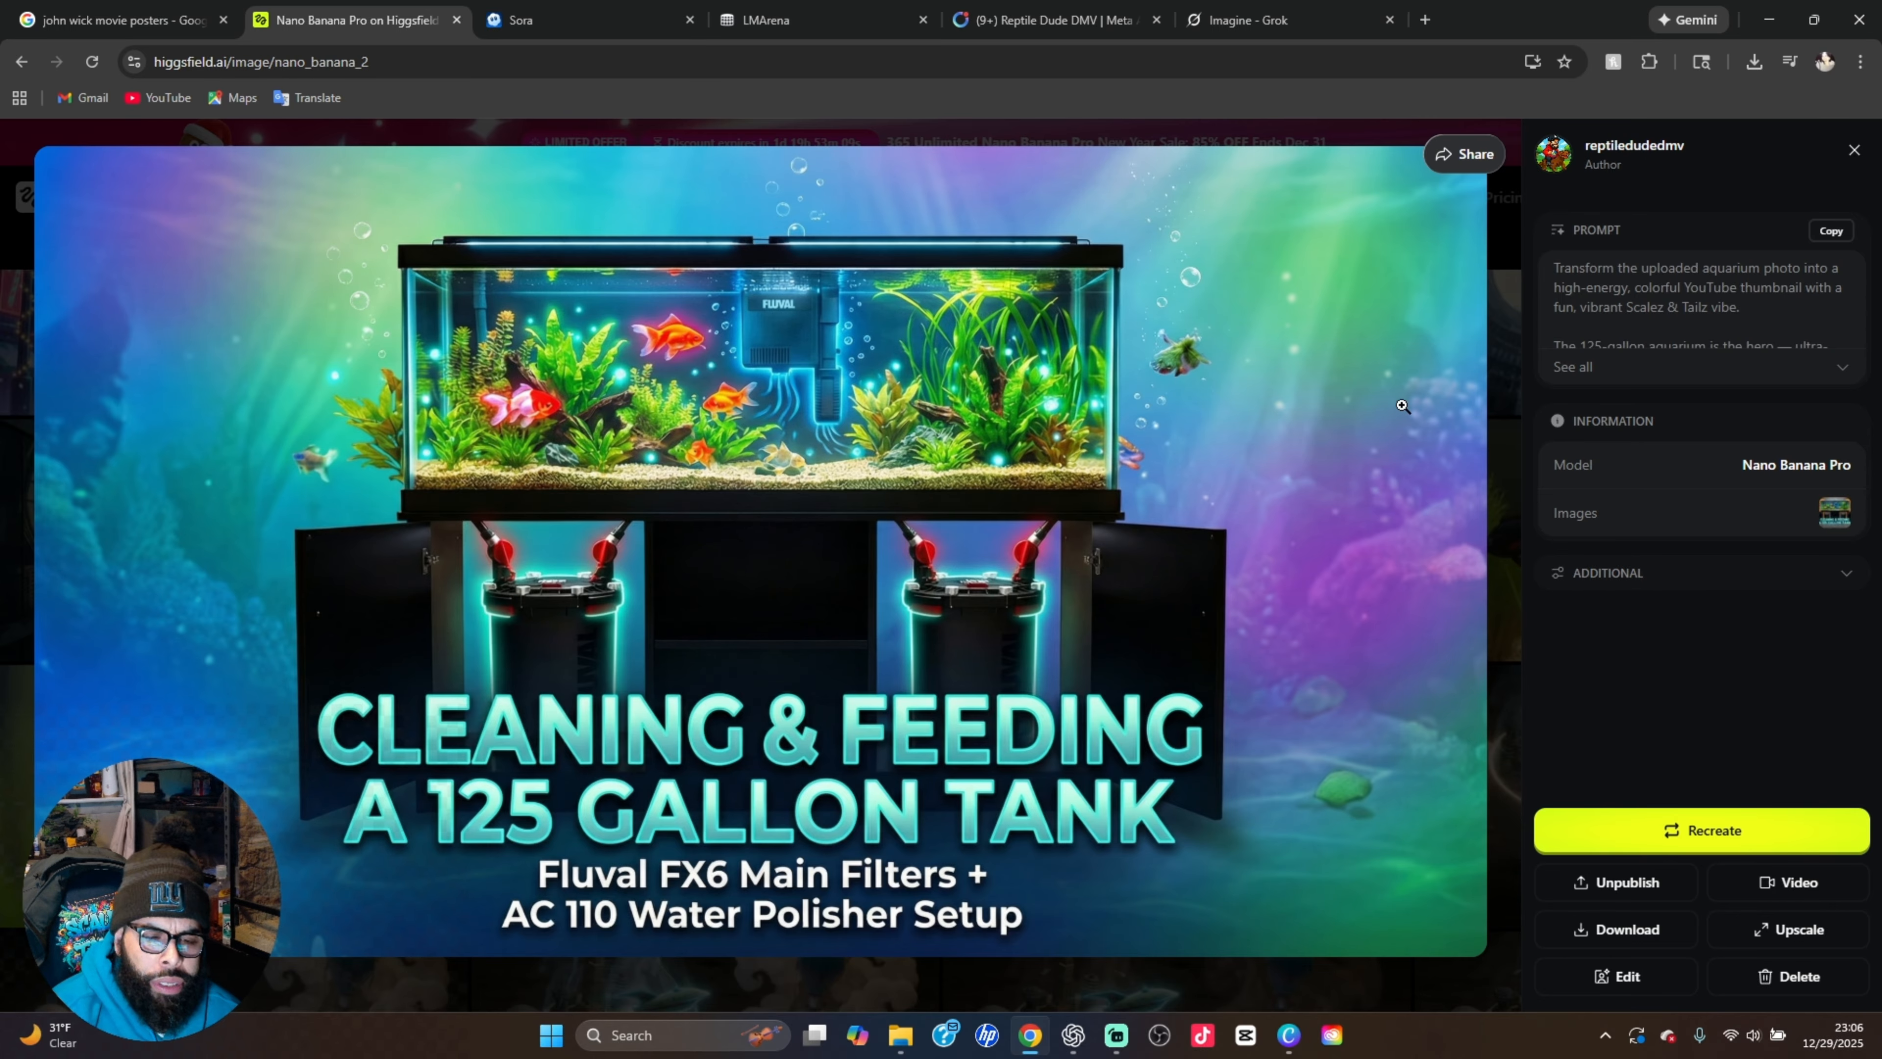
pyautogui.click(1503, 339)
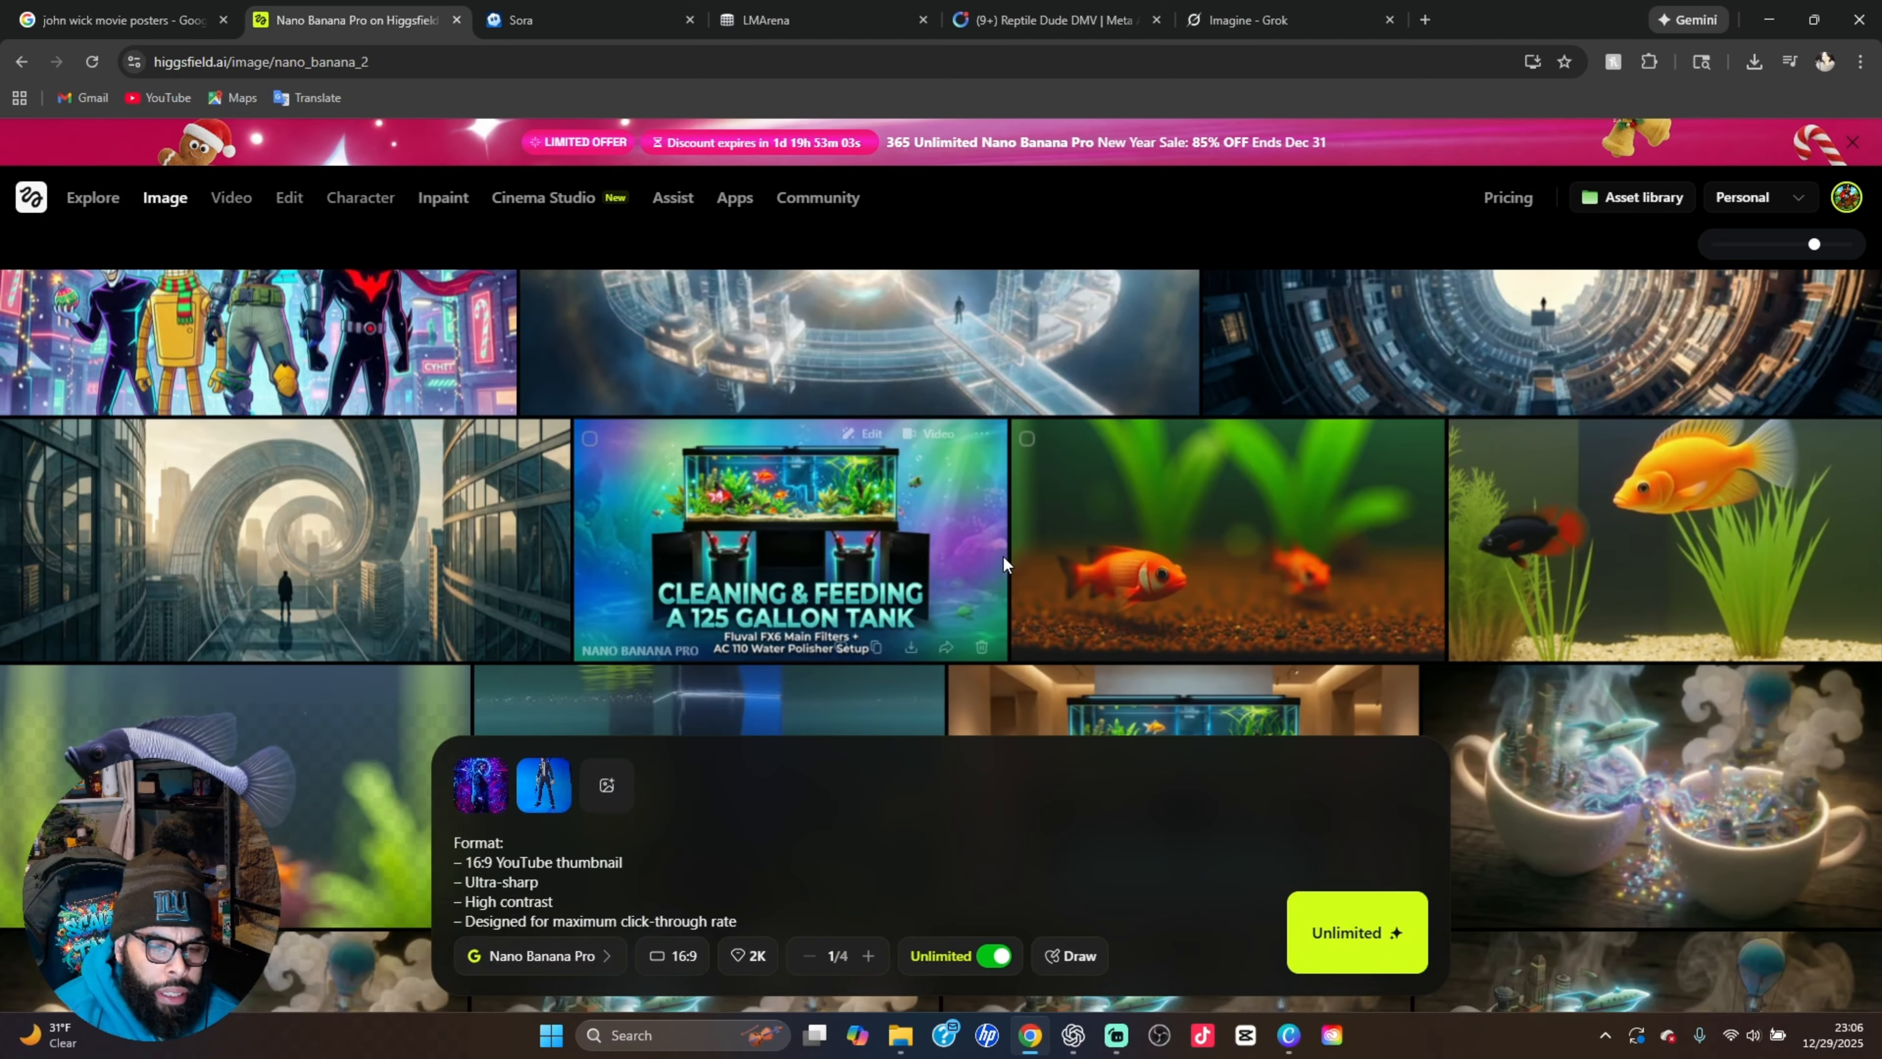
pyautogui.scroll(3, 1002, 558)
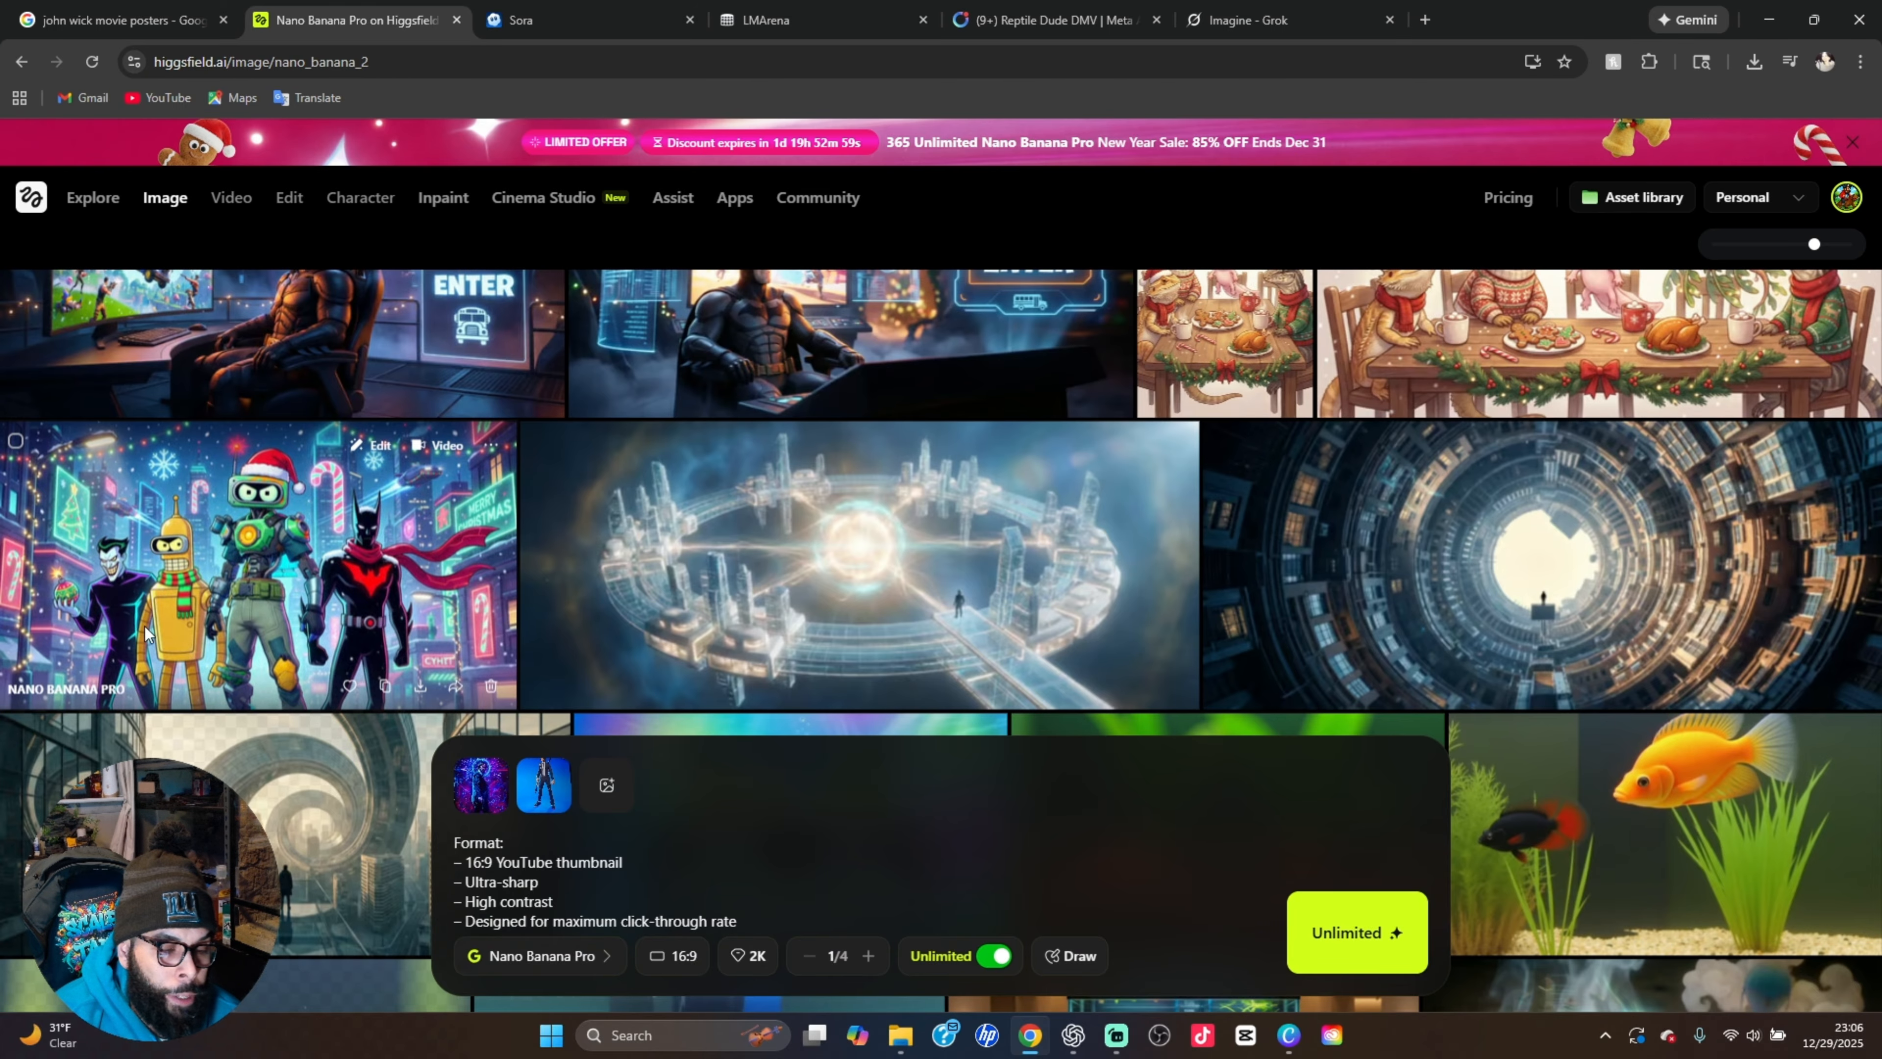
pyautogui.scroll(4, 489, 614)
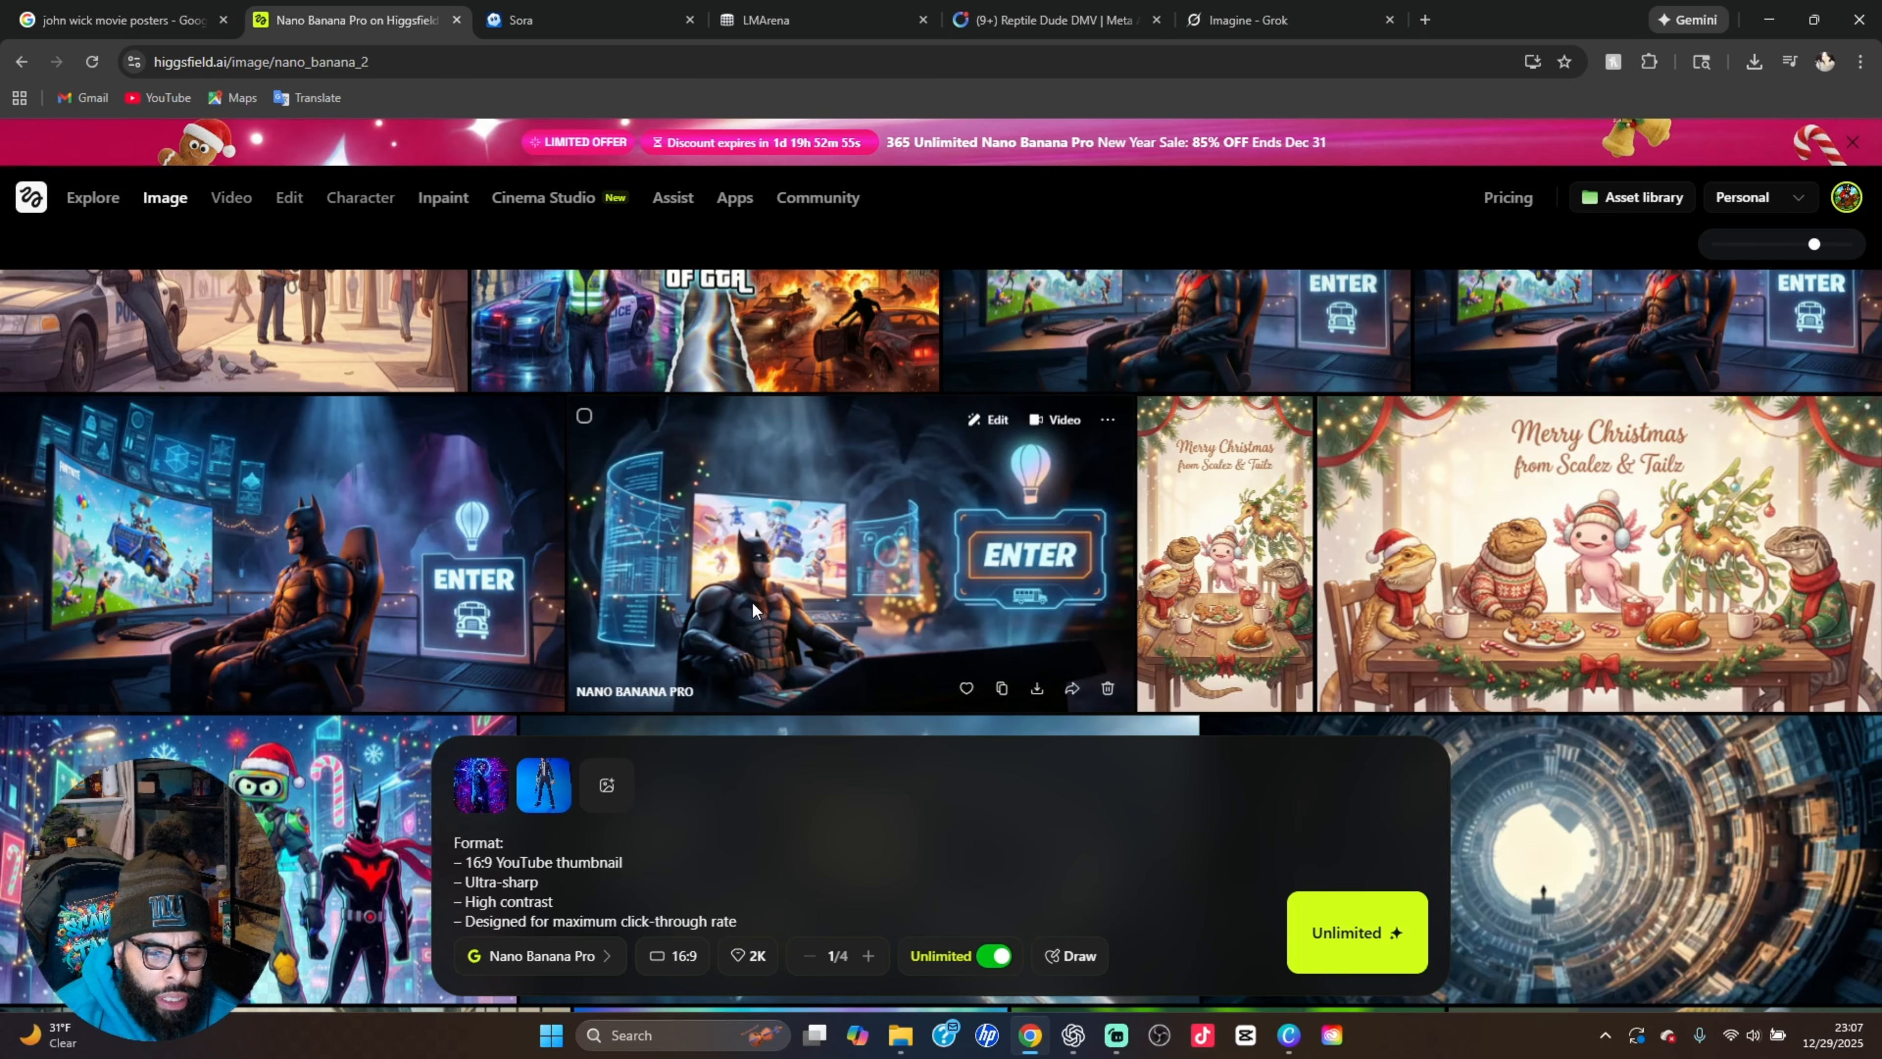
# Return to the newest generations and view the Fortnite John Wick thumbnail at full size
pyautogui.scroll(4, 1094, 620)
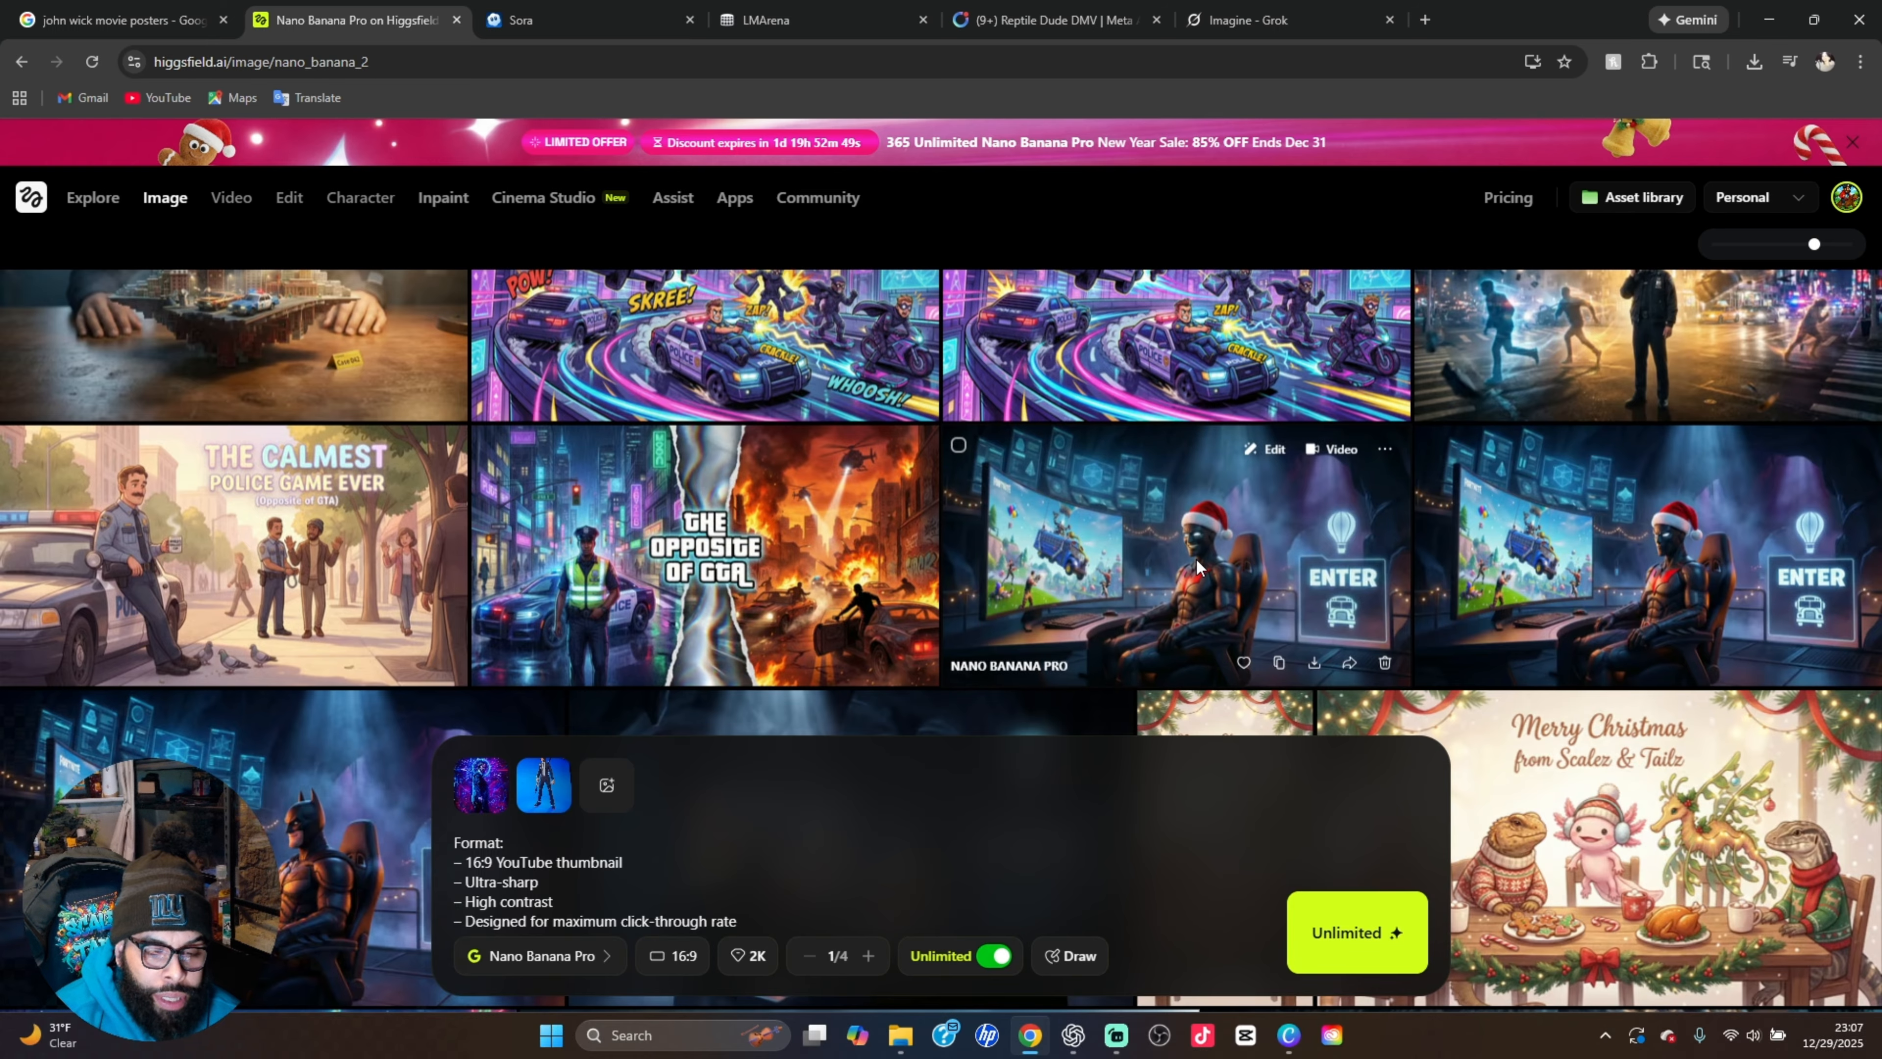
pyautogui.scroll(5, 1174, 560)
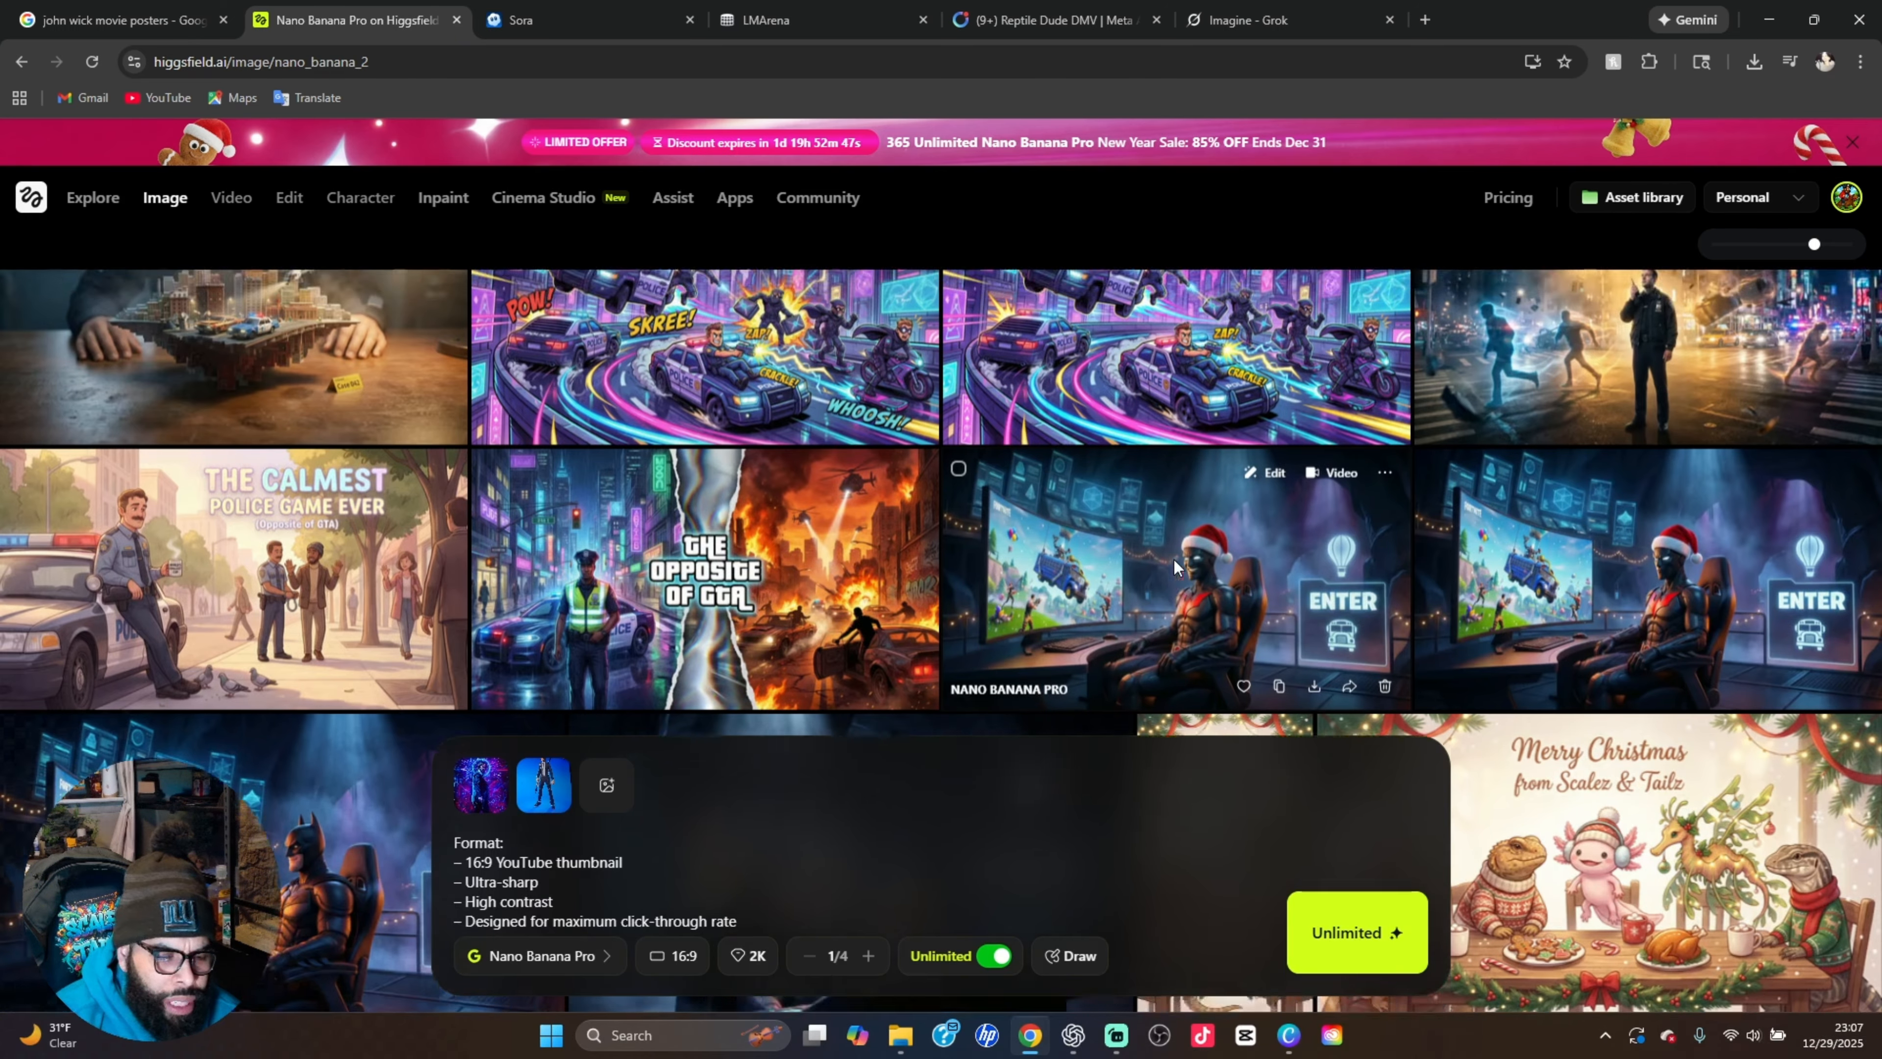
pyautogui.scroll(3, 1174, 567)
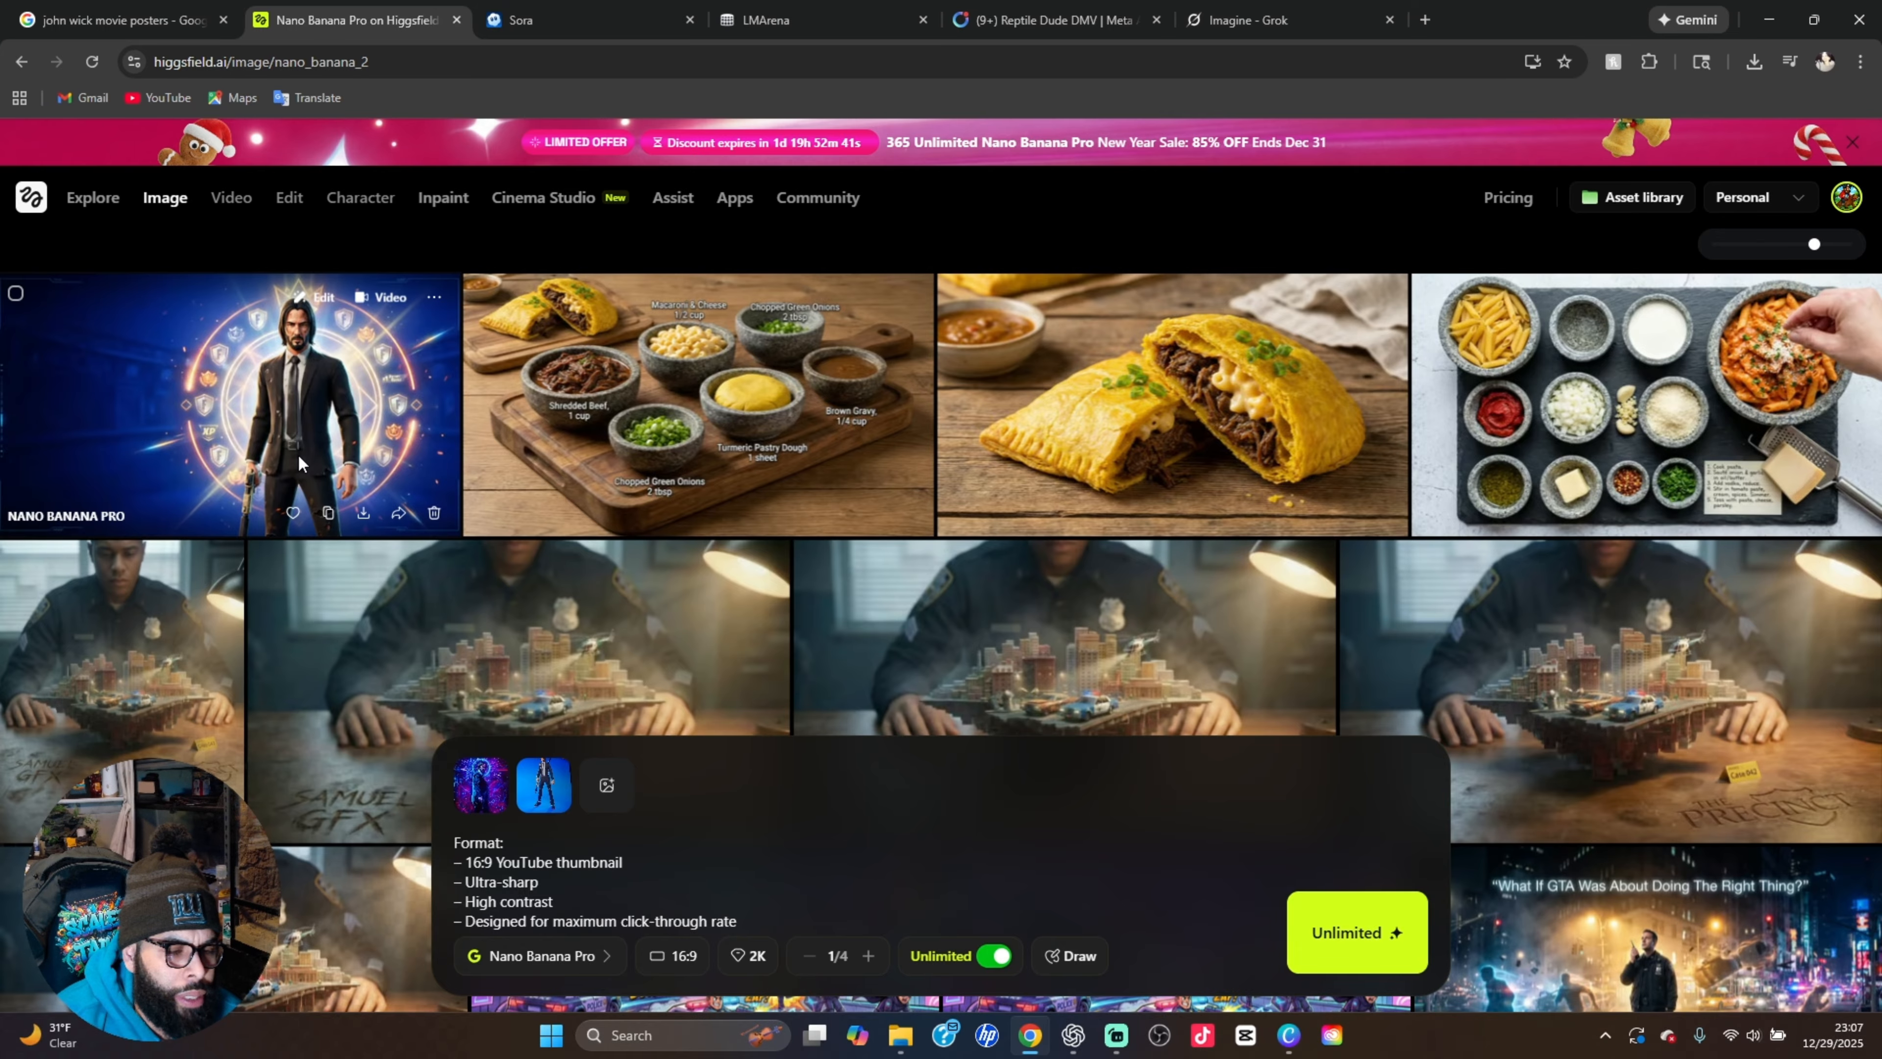
pyautogui.click(295, 419)
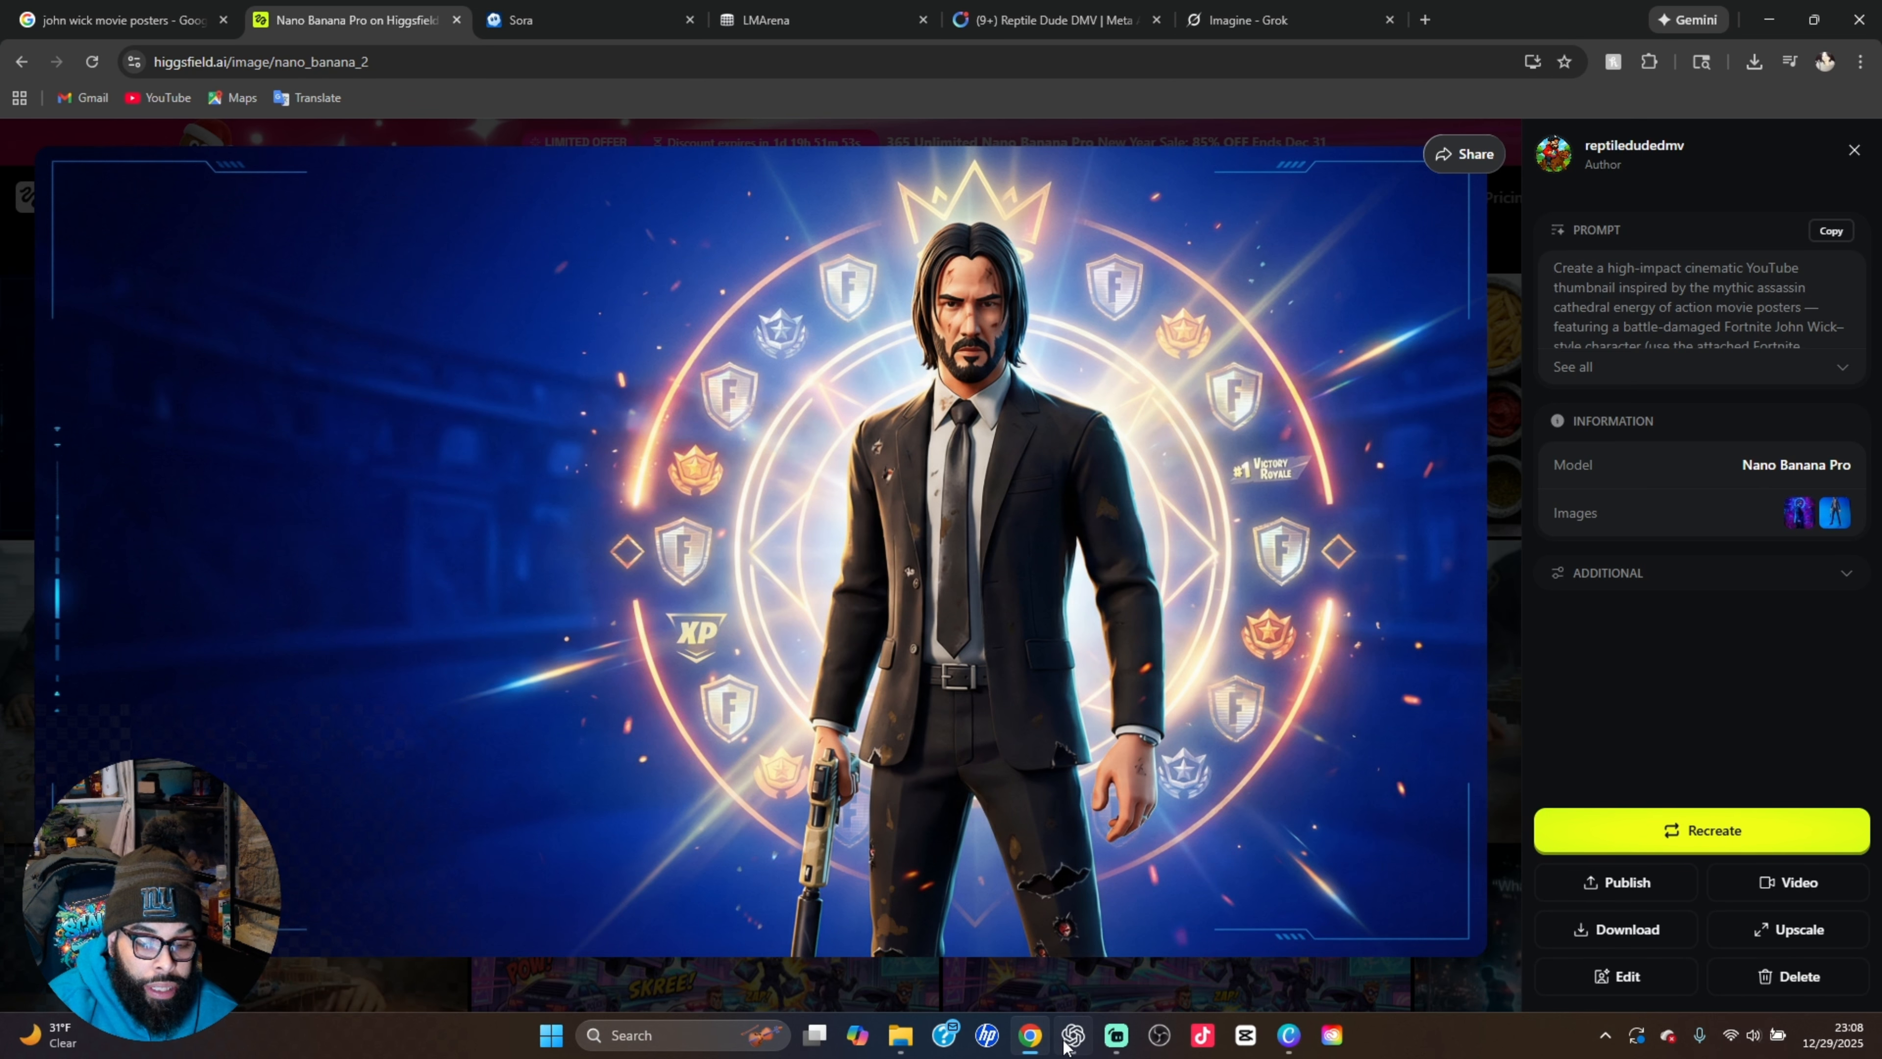
# Switch to Streamlabs Desktop, hide the Screen Capture source to show the Fortnite game, unhide it and return to Higgsfield in Chrome
pyautogui.click(1116, 1036)
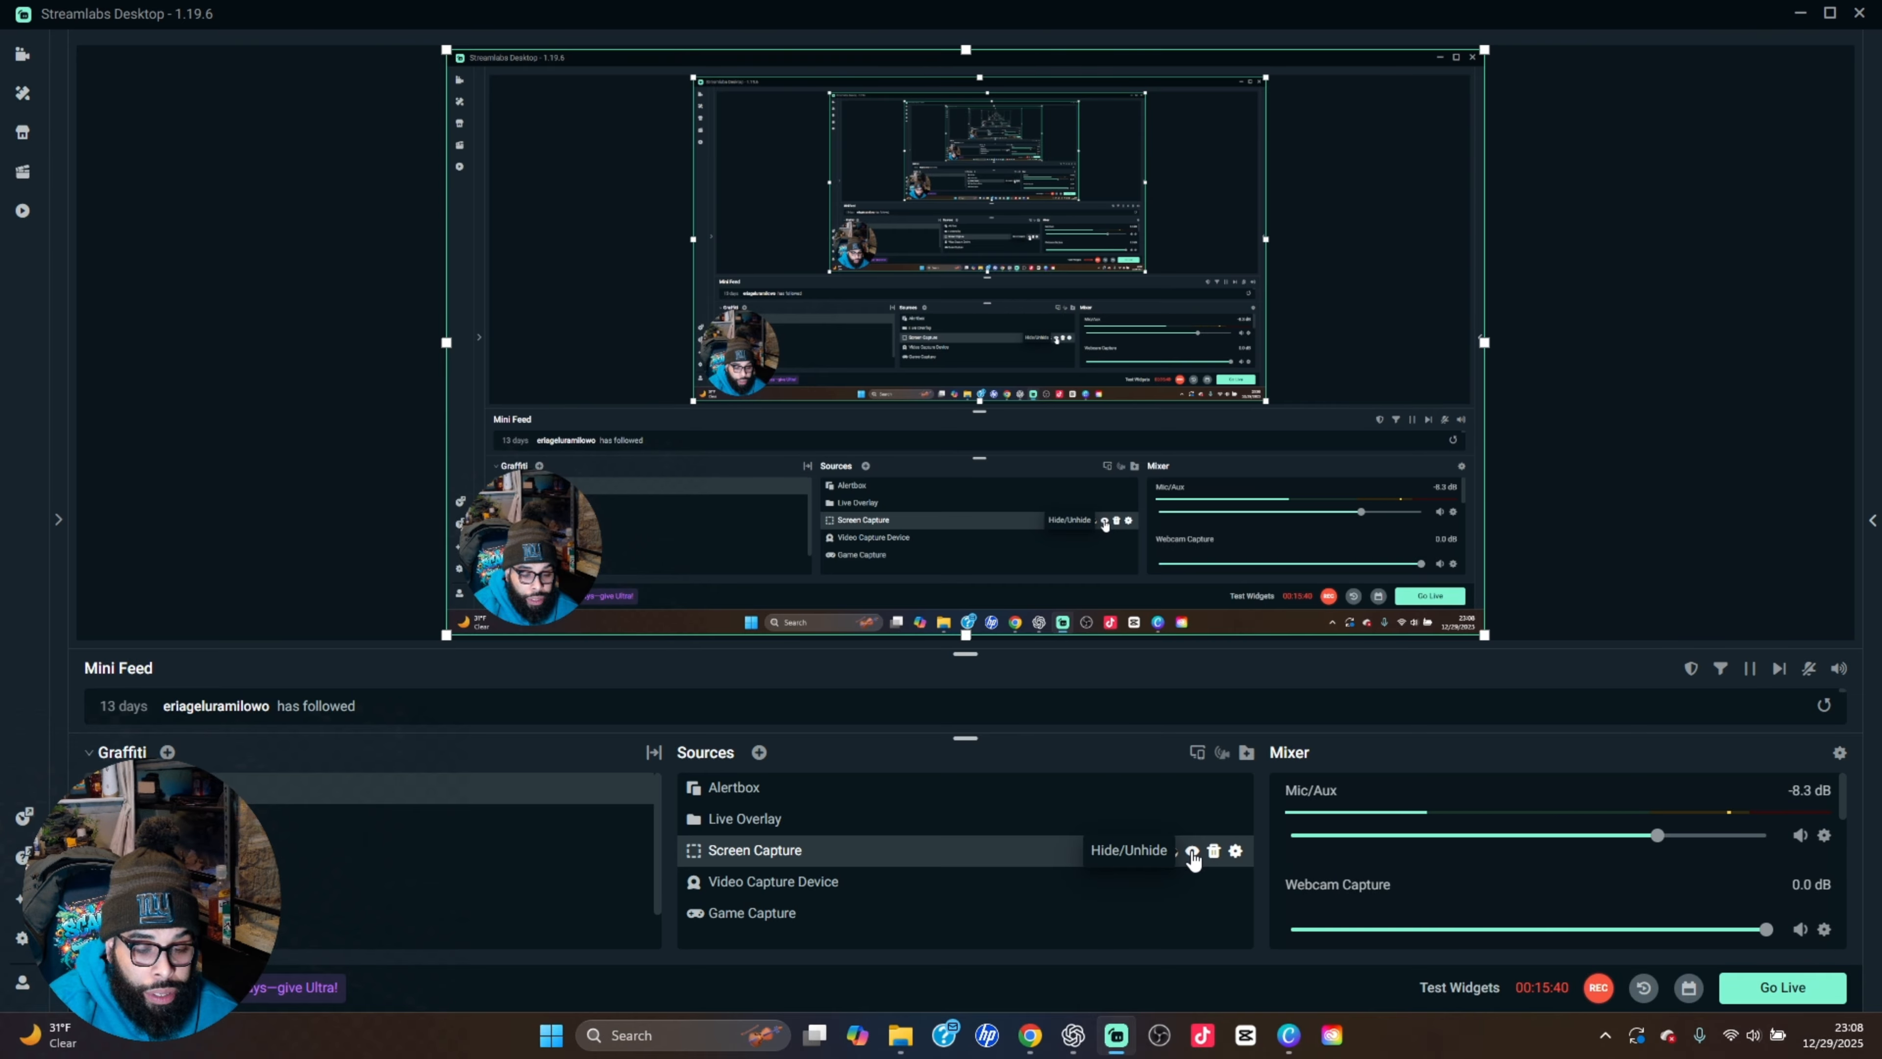
pyautogui.click(1191, 850)
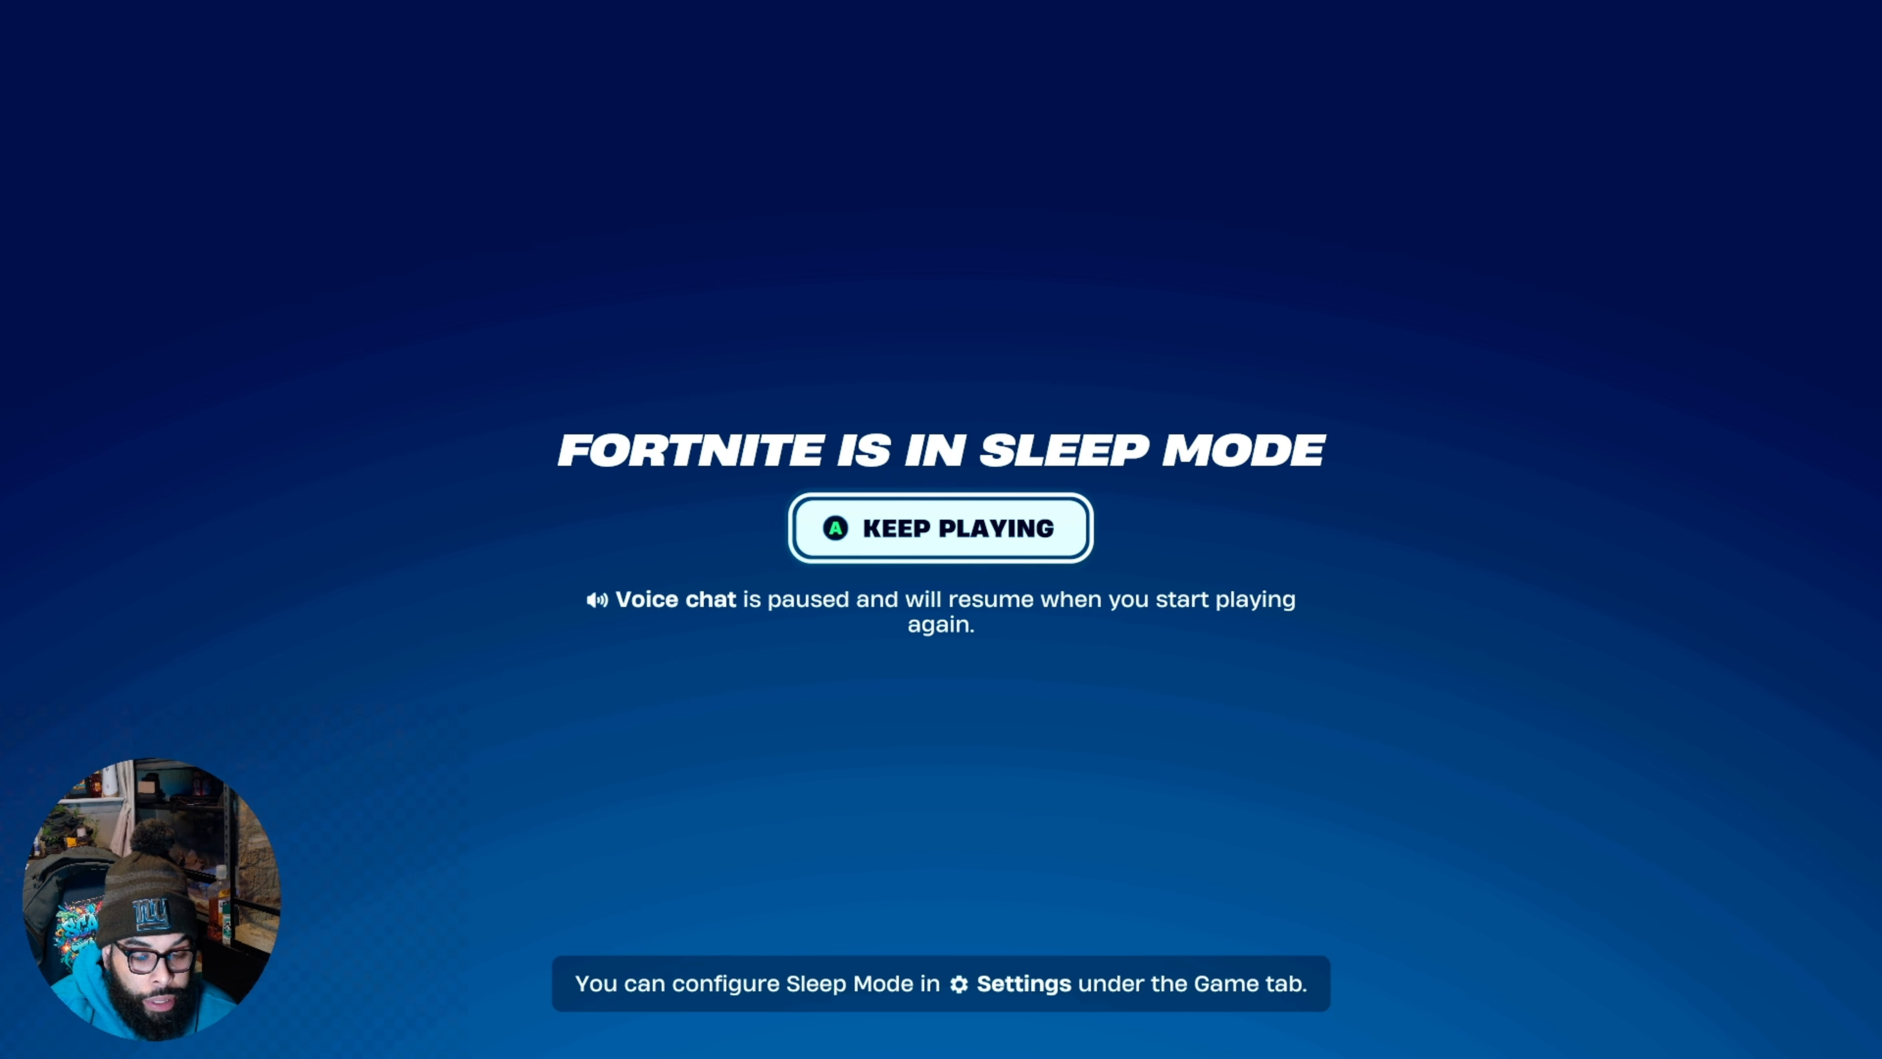
pyautogui.click(1191, 852)
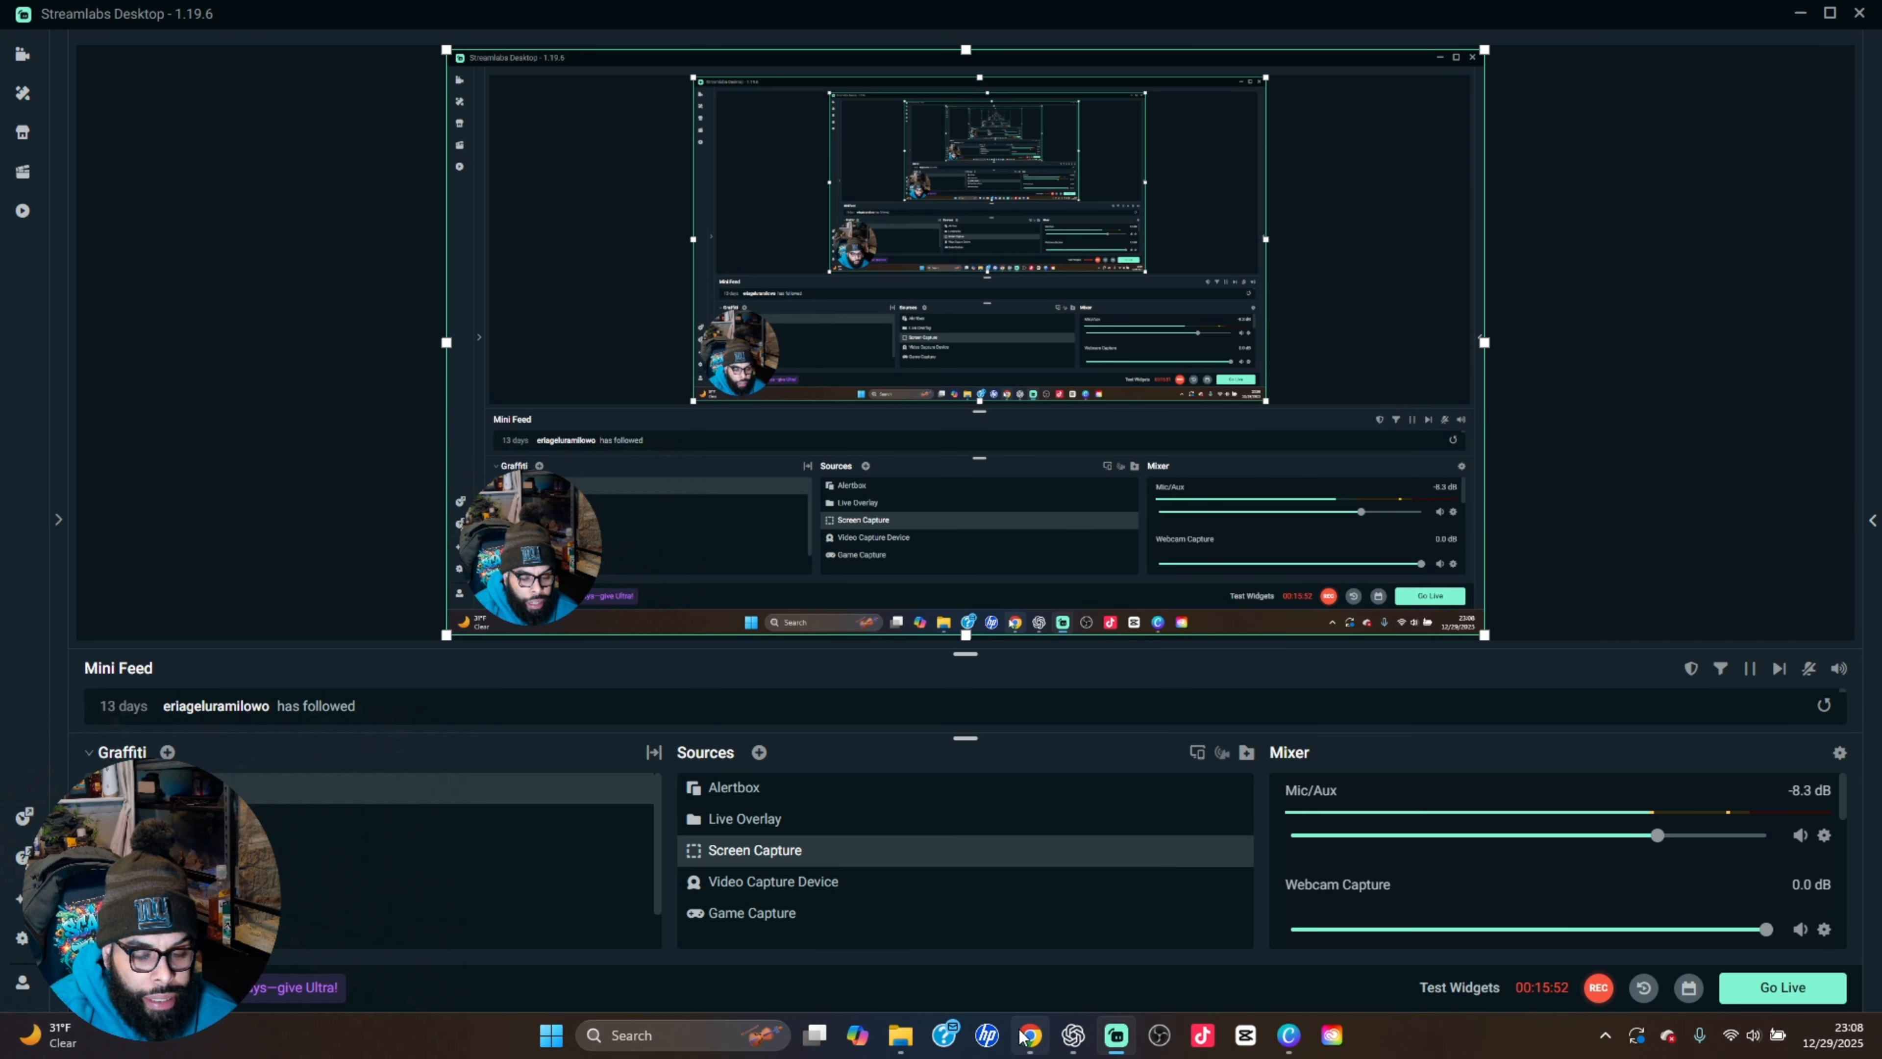
pyautogui.moveTo(1038, 1026)
pyautogui.click(1024, 976)
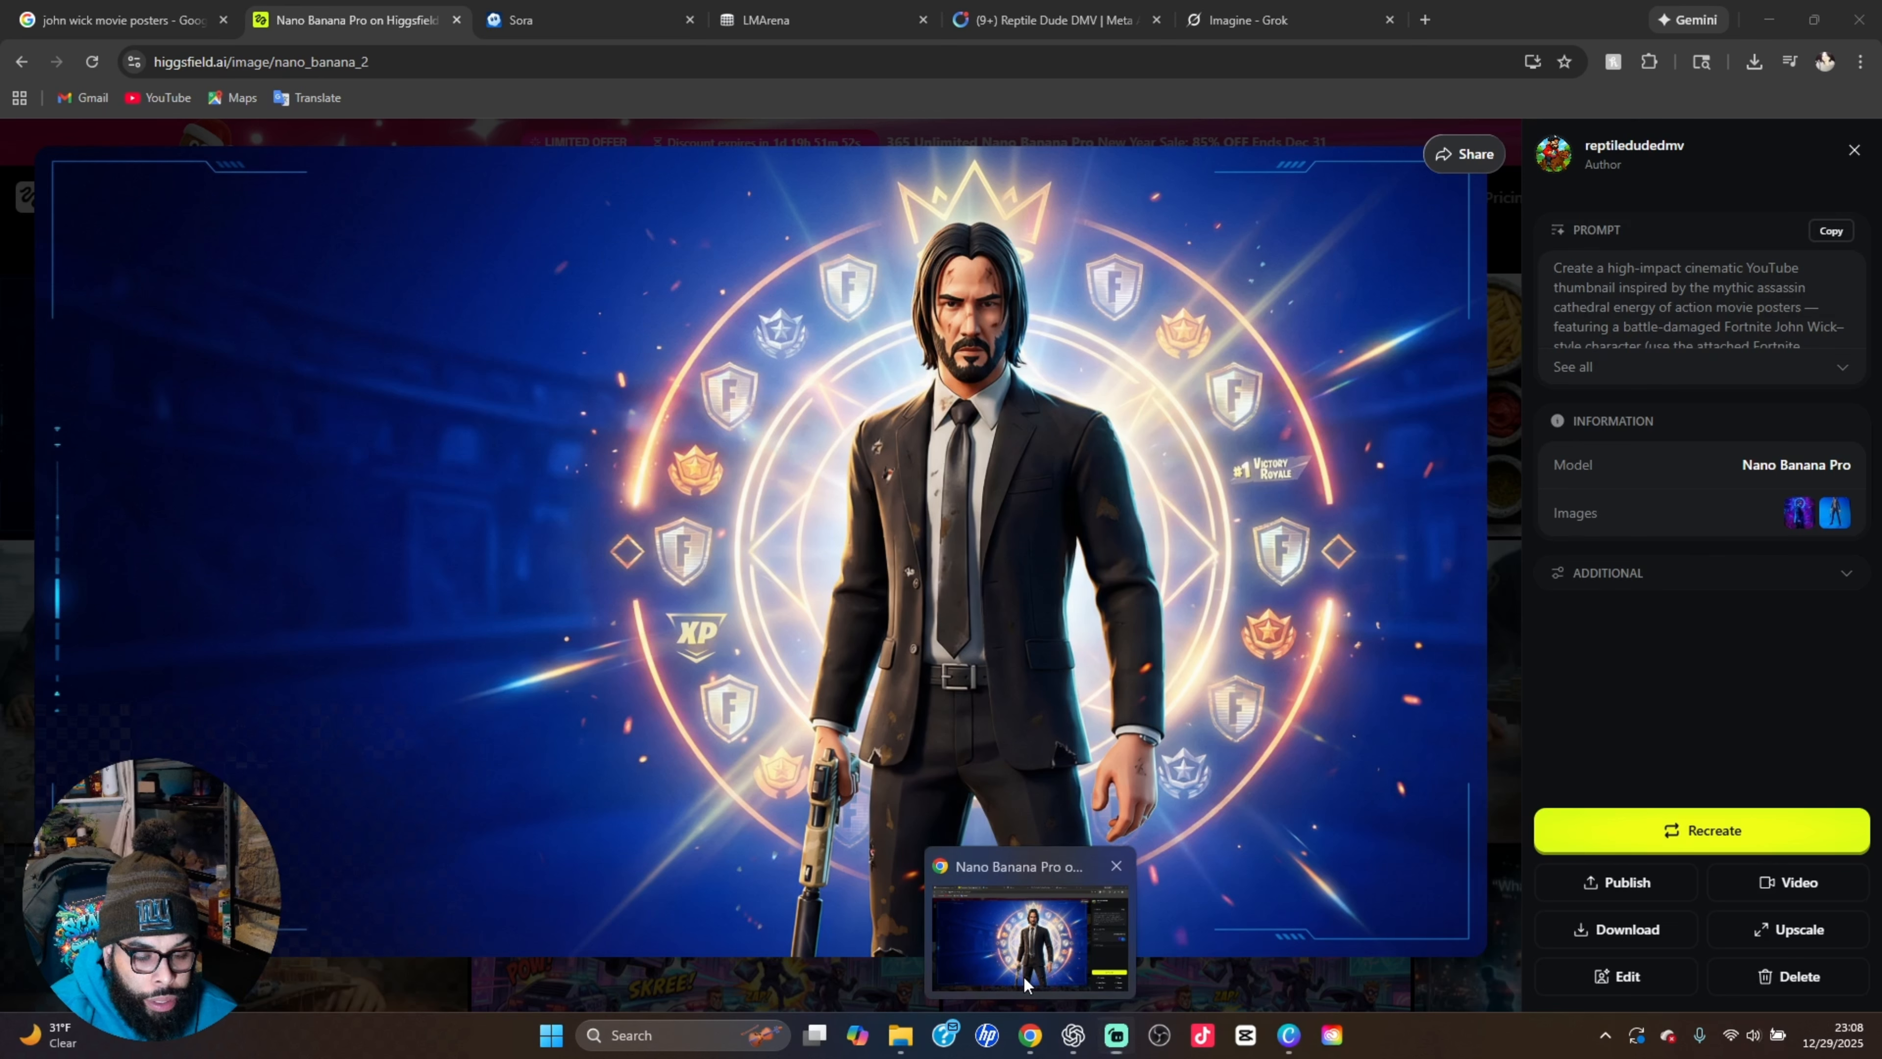
pyautogui.click(1024, 976)
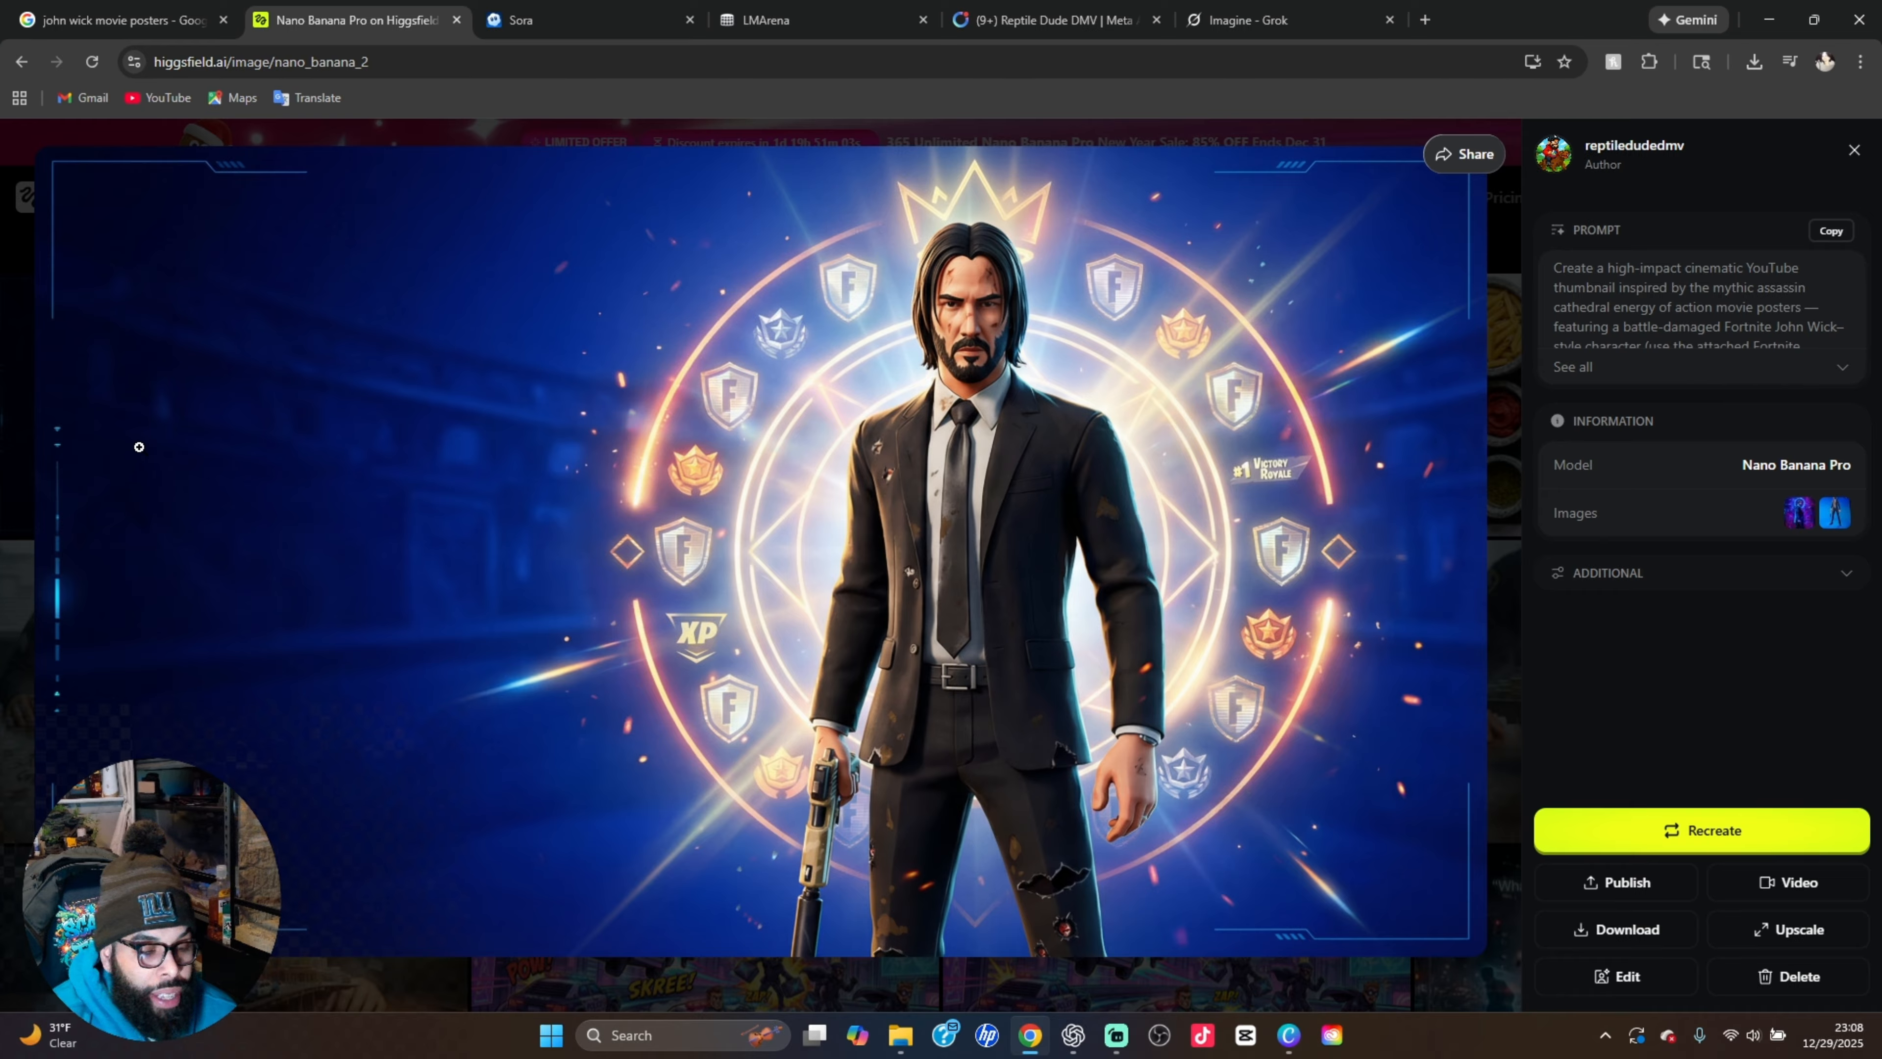
# Send the generated John Wick thumbnail for editing as a reference image and clear the old prompt text
pyautogui.click(1599, 969)
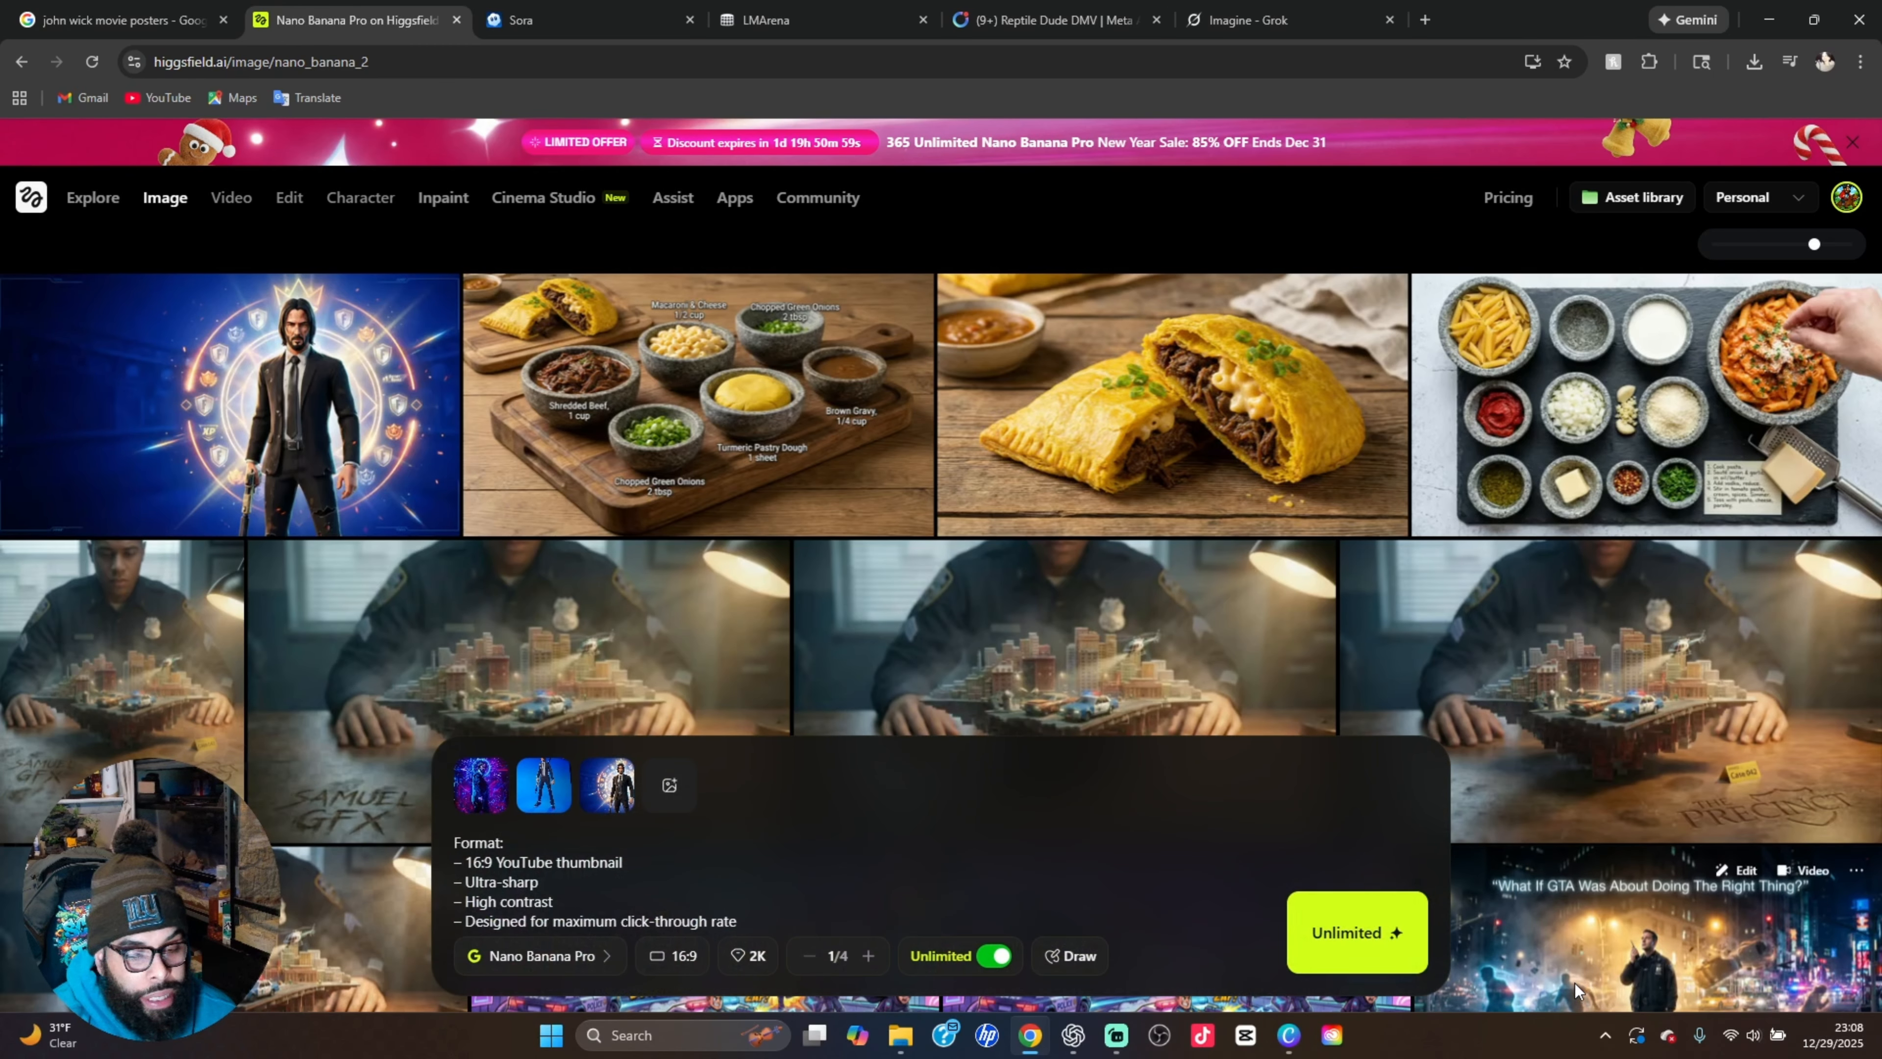
pyautogui.click(579, 890)
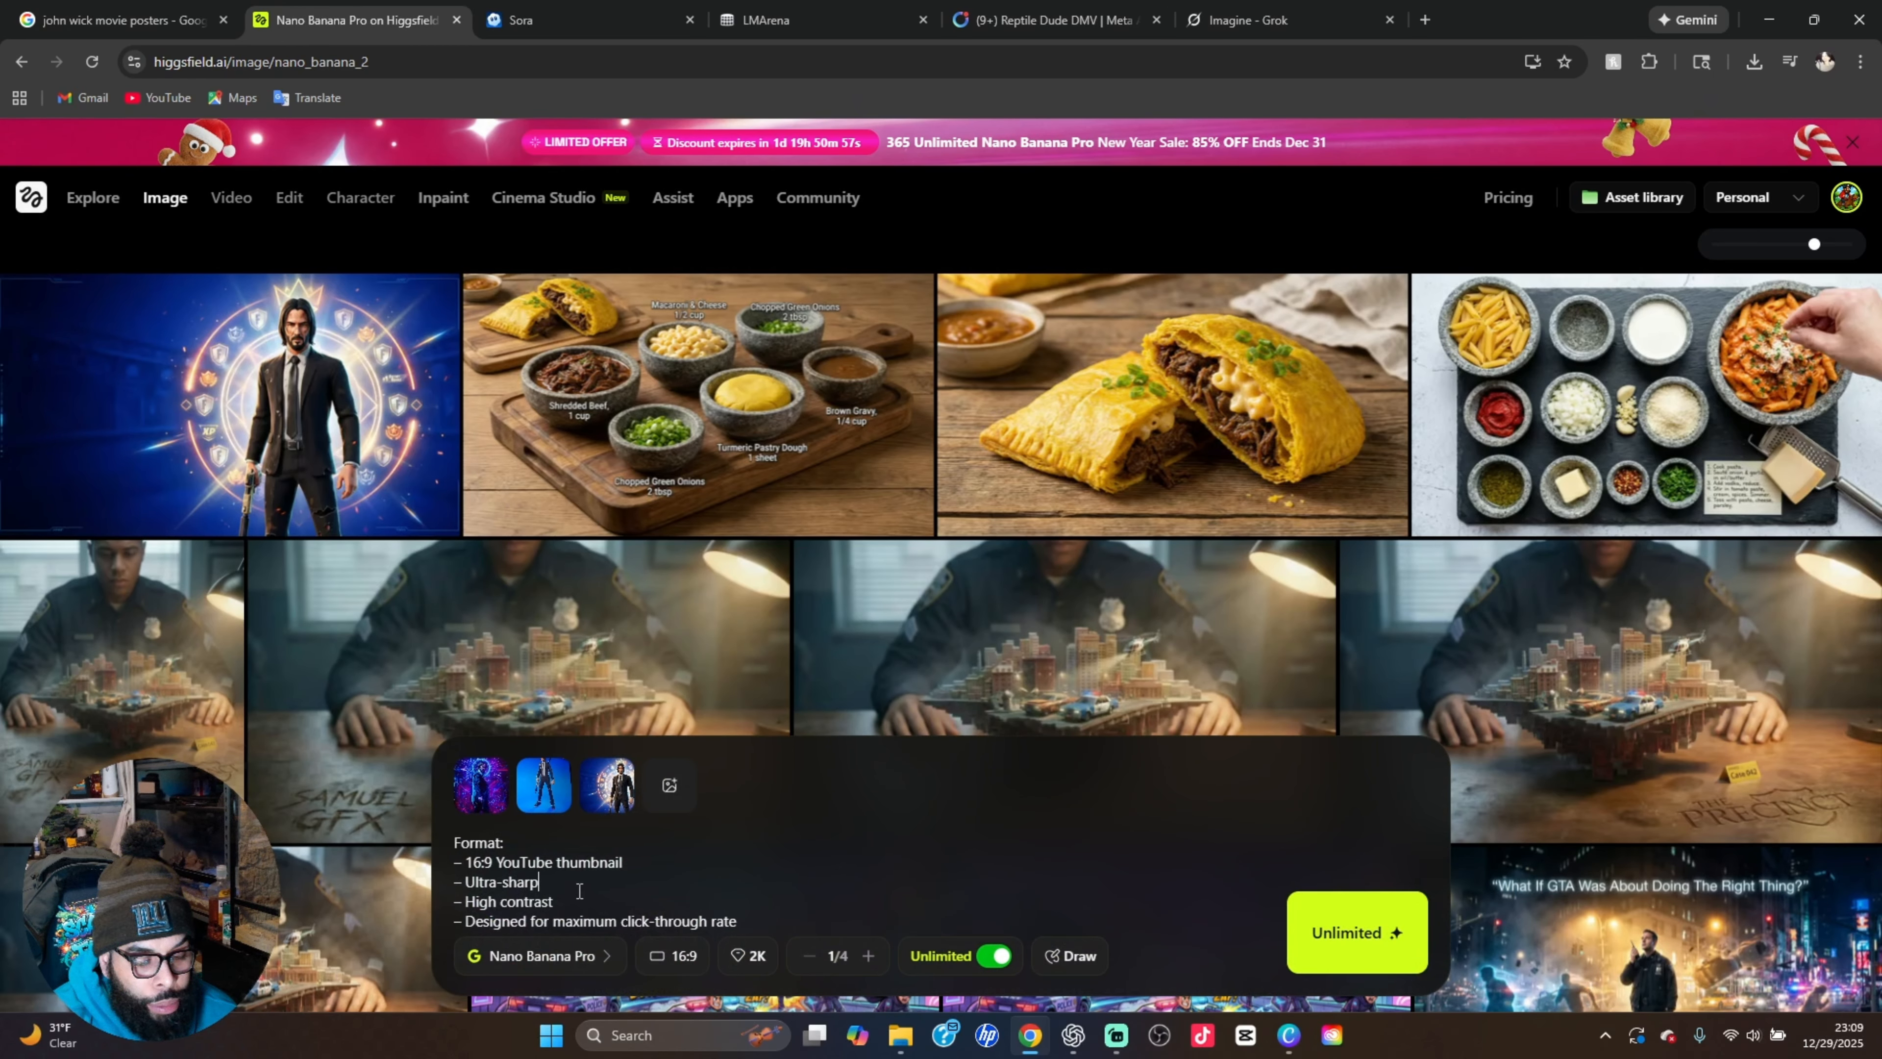
pyautogui.hotkey('ctrl', 'a')
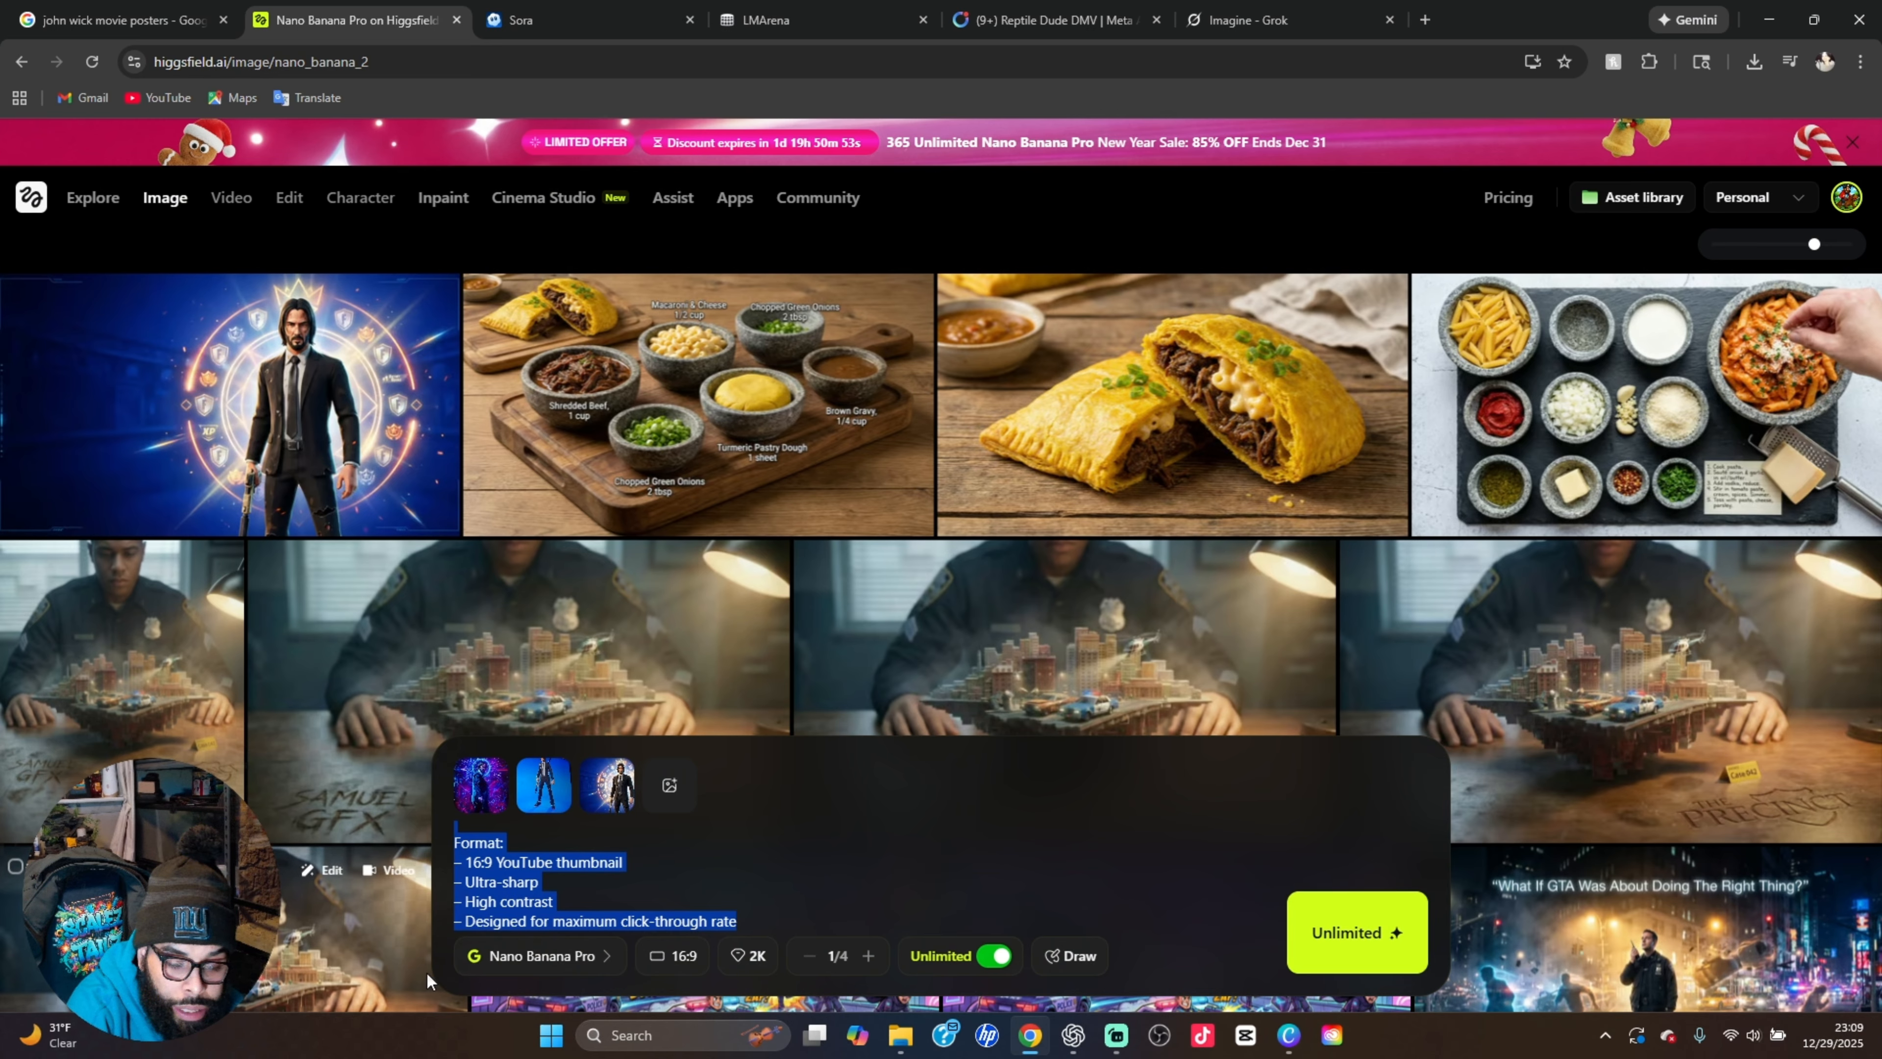
pyautogui.press('BackSpace')
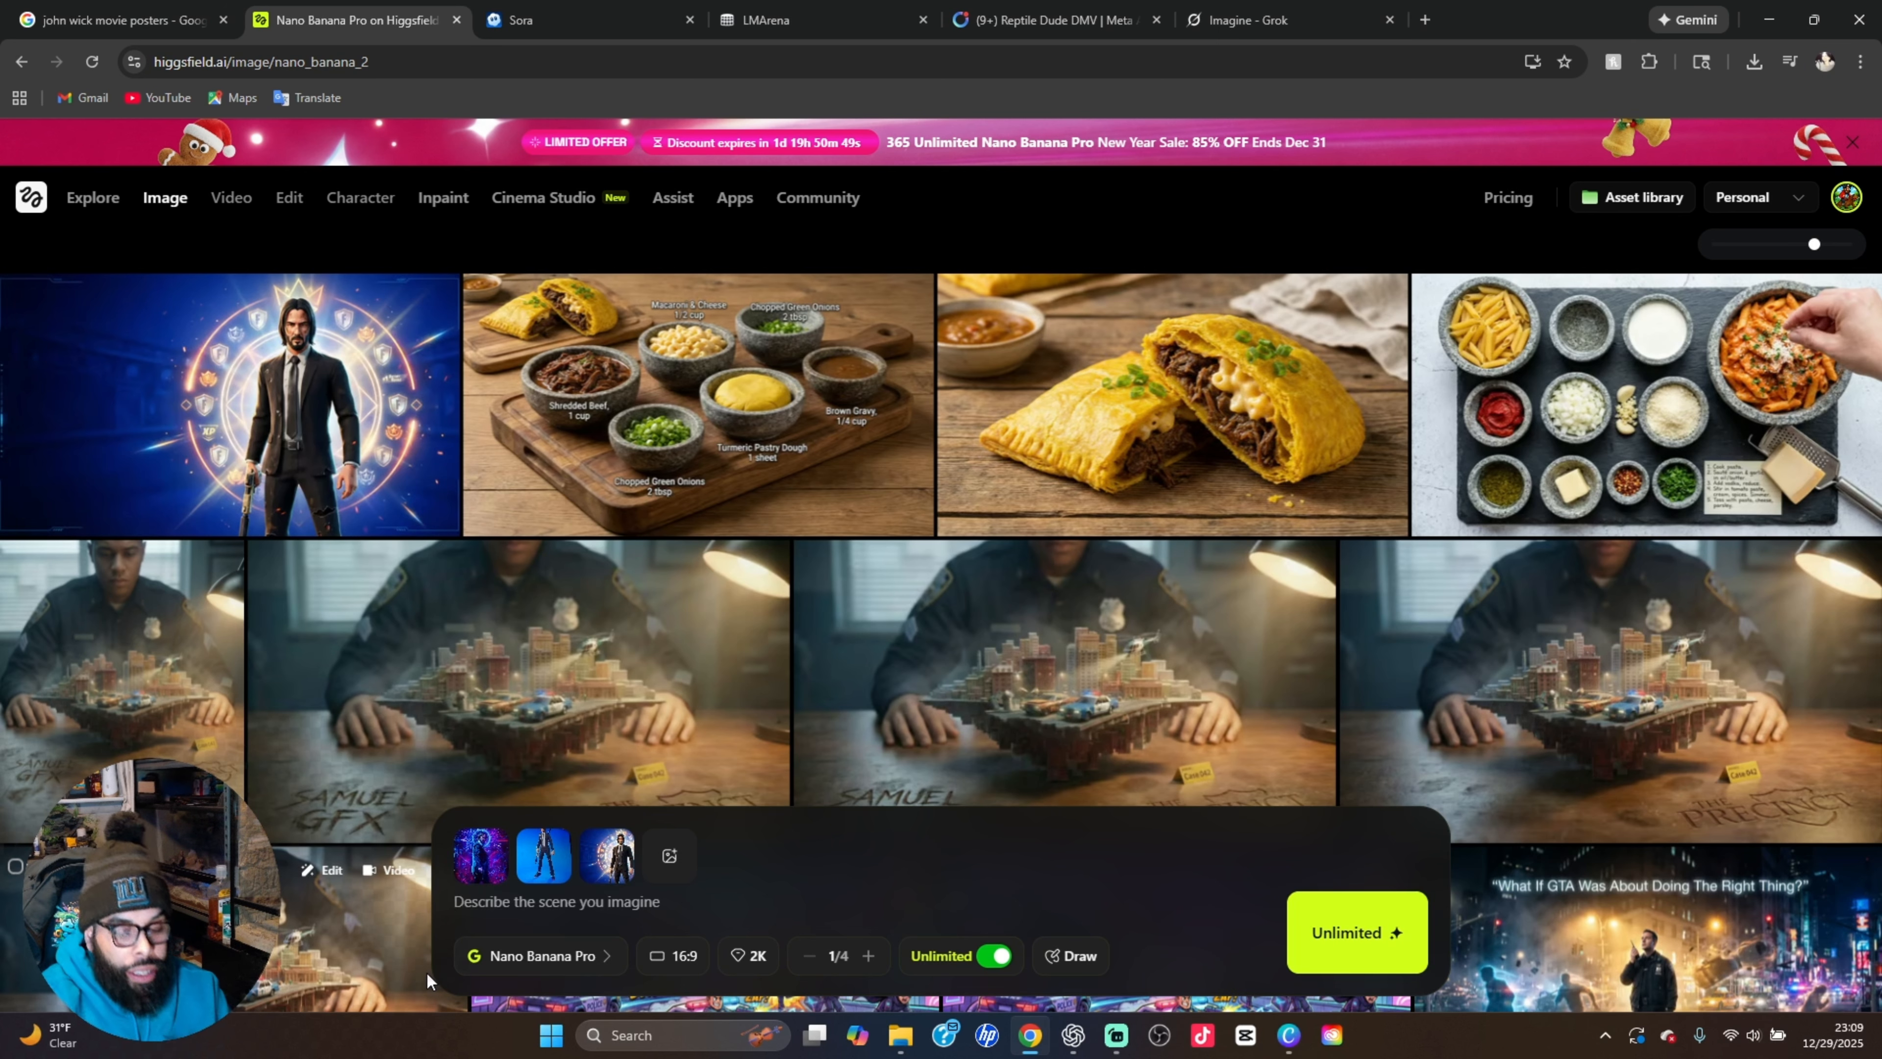
pyautogui.click(427, 973)
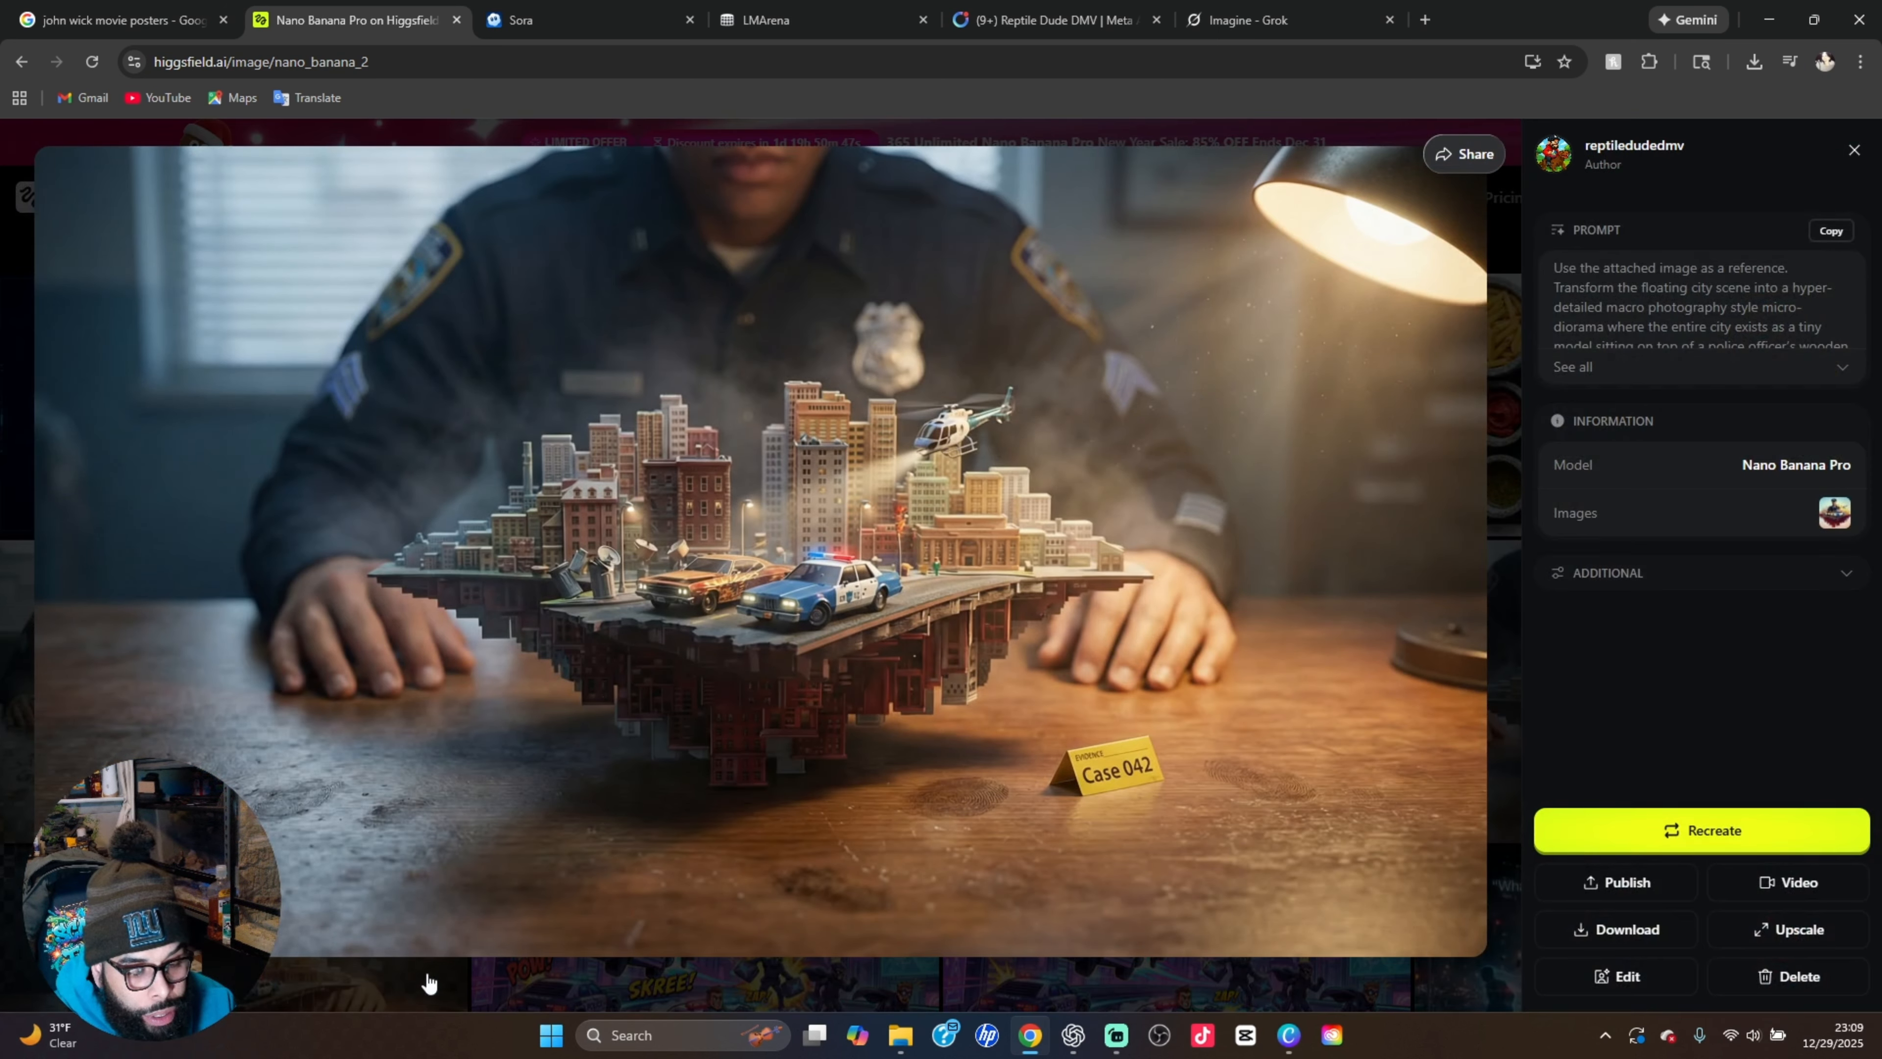
pyautogui.click(1499, 538)
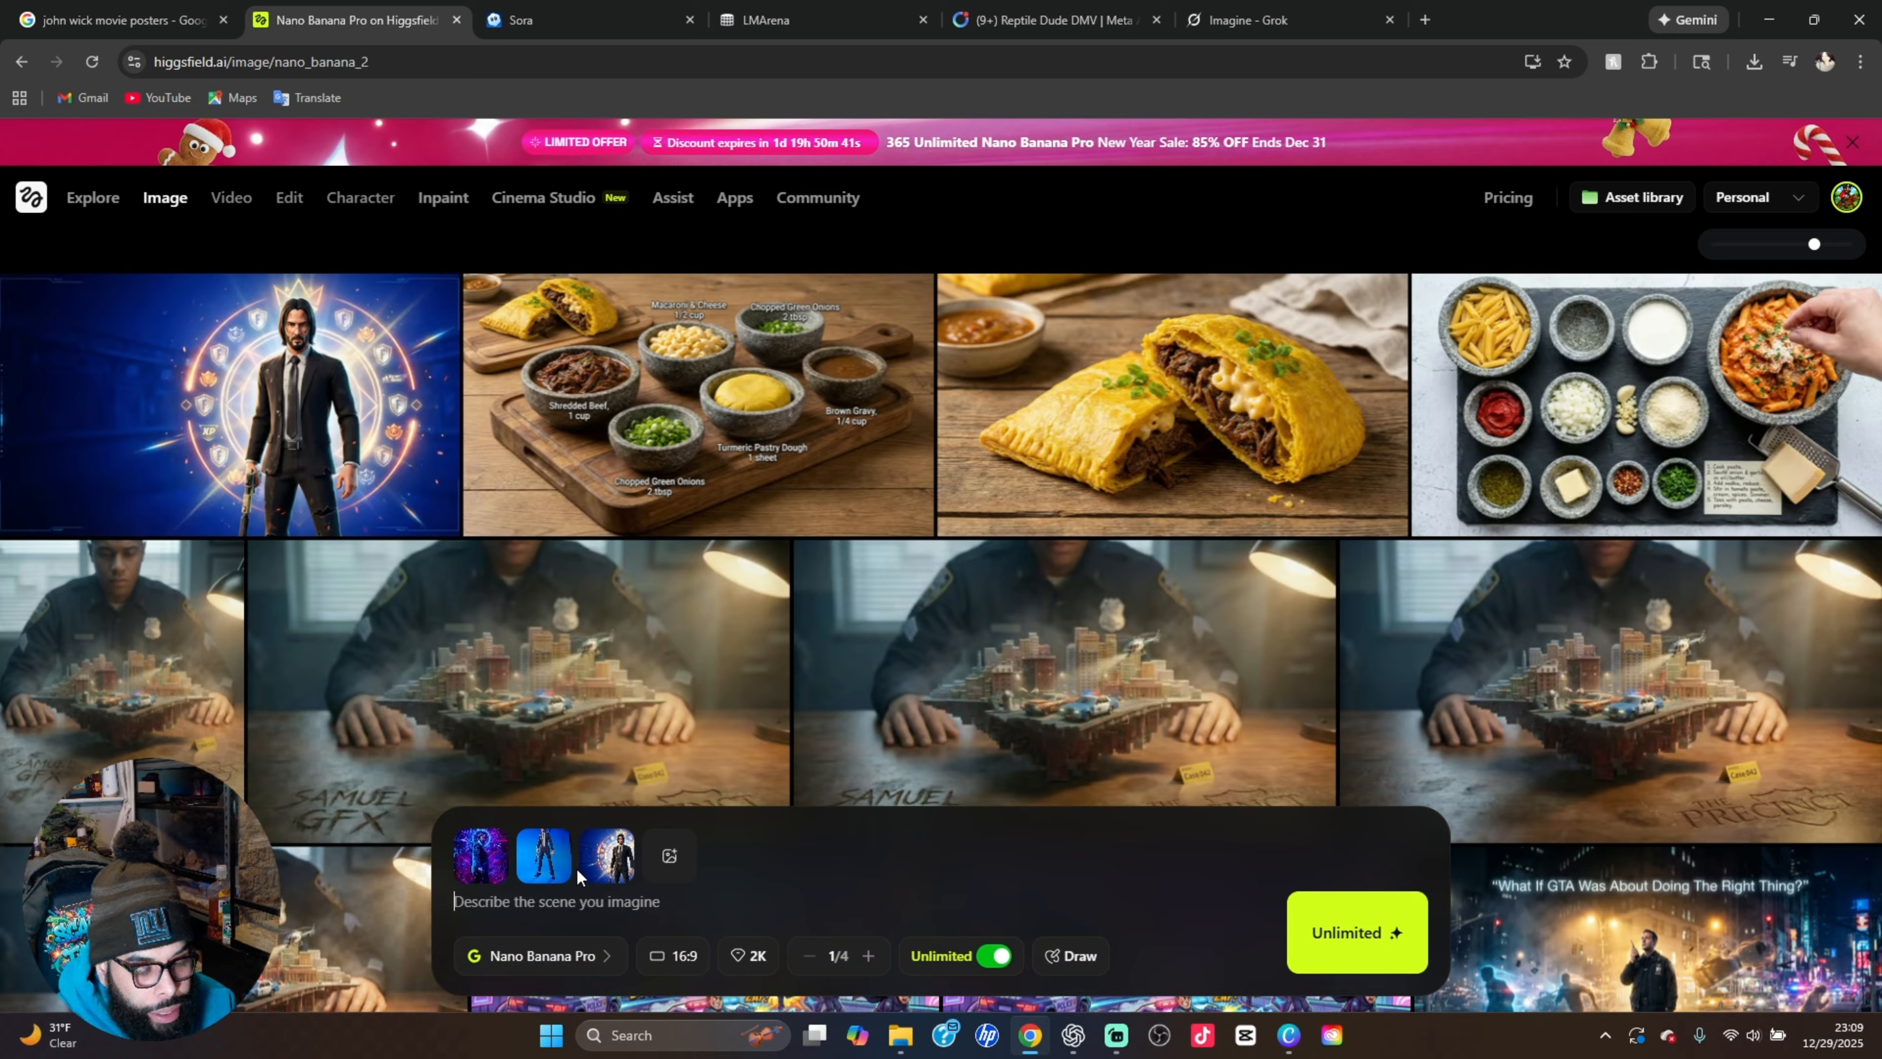
# Remove the two original reference images from the prompt, keeping only the generated John Wick thumbnail
pyautogui.moveTo(543, 836)
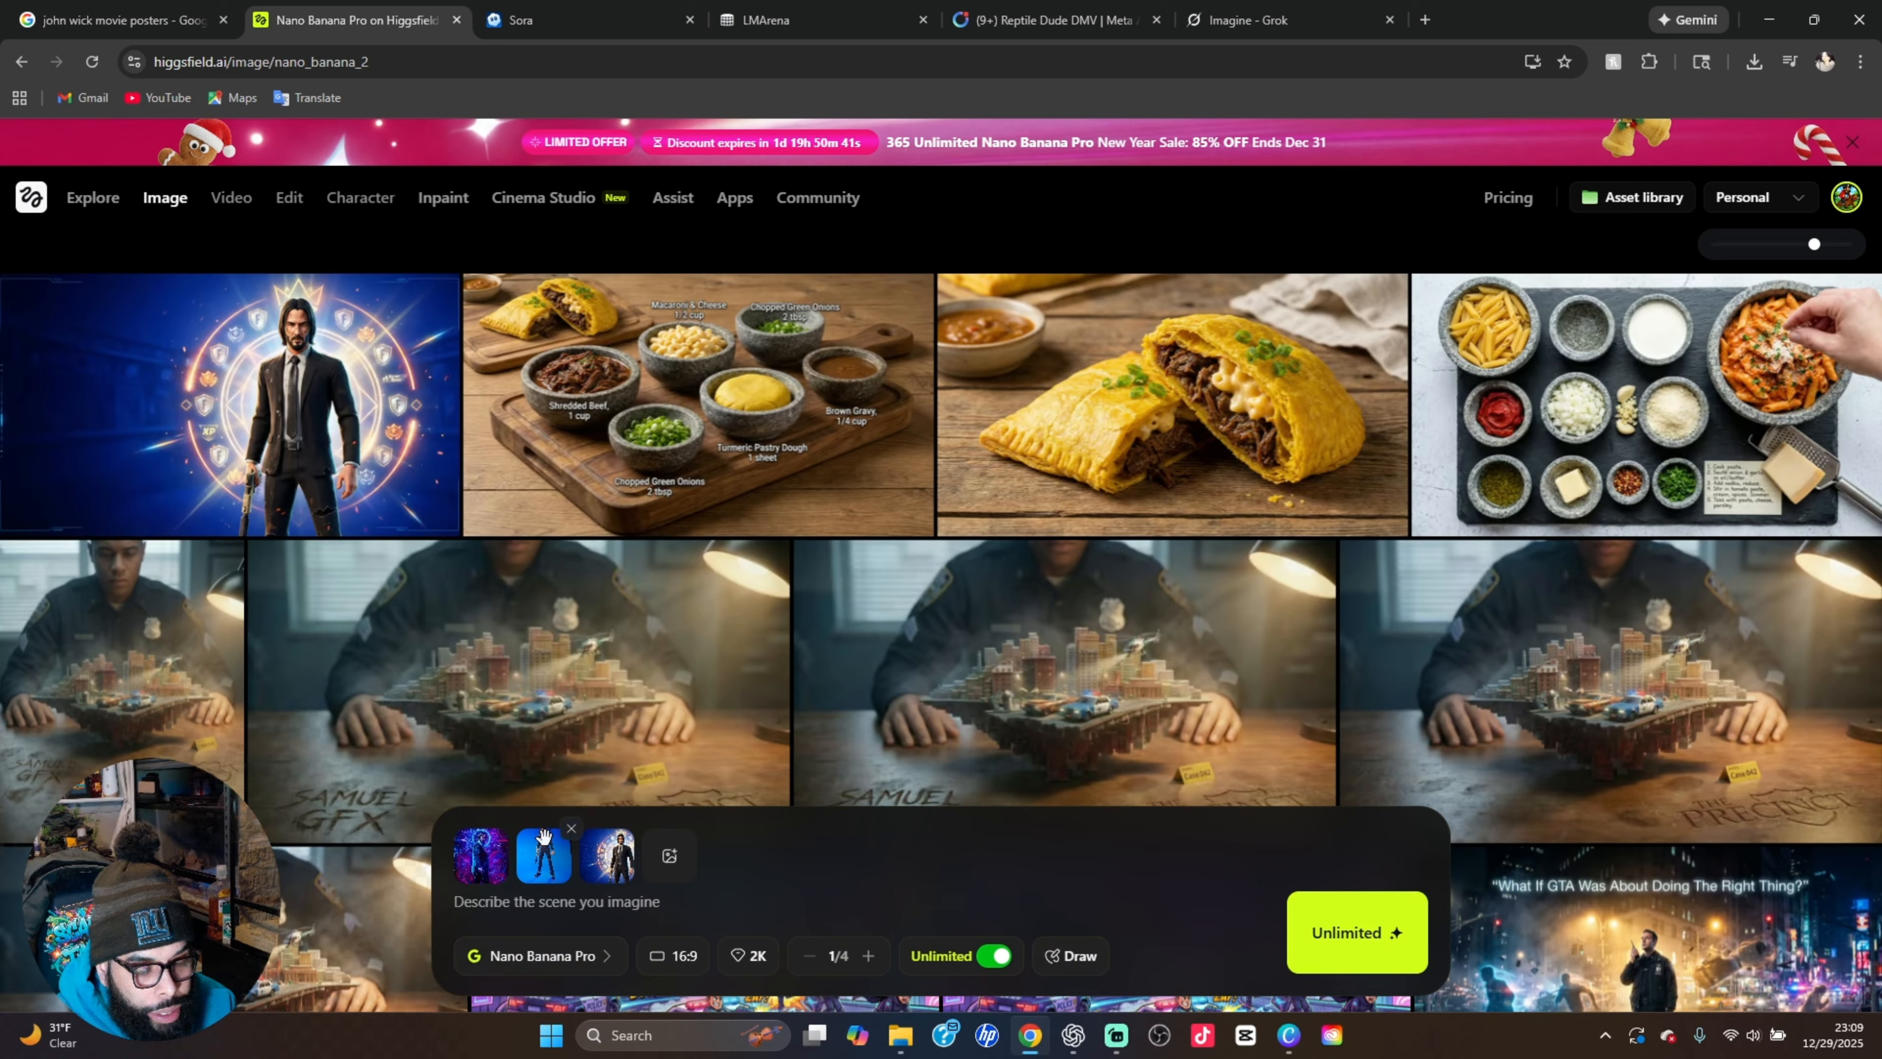
pyautogui.click(570, 832)
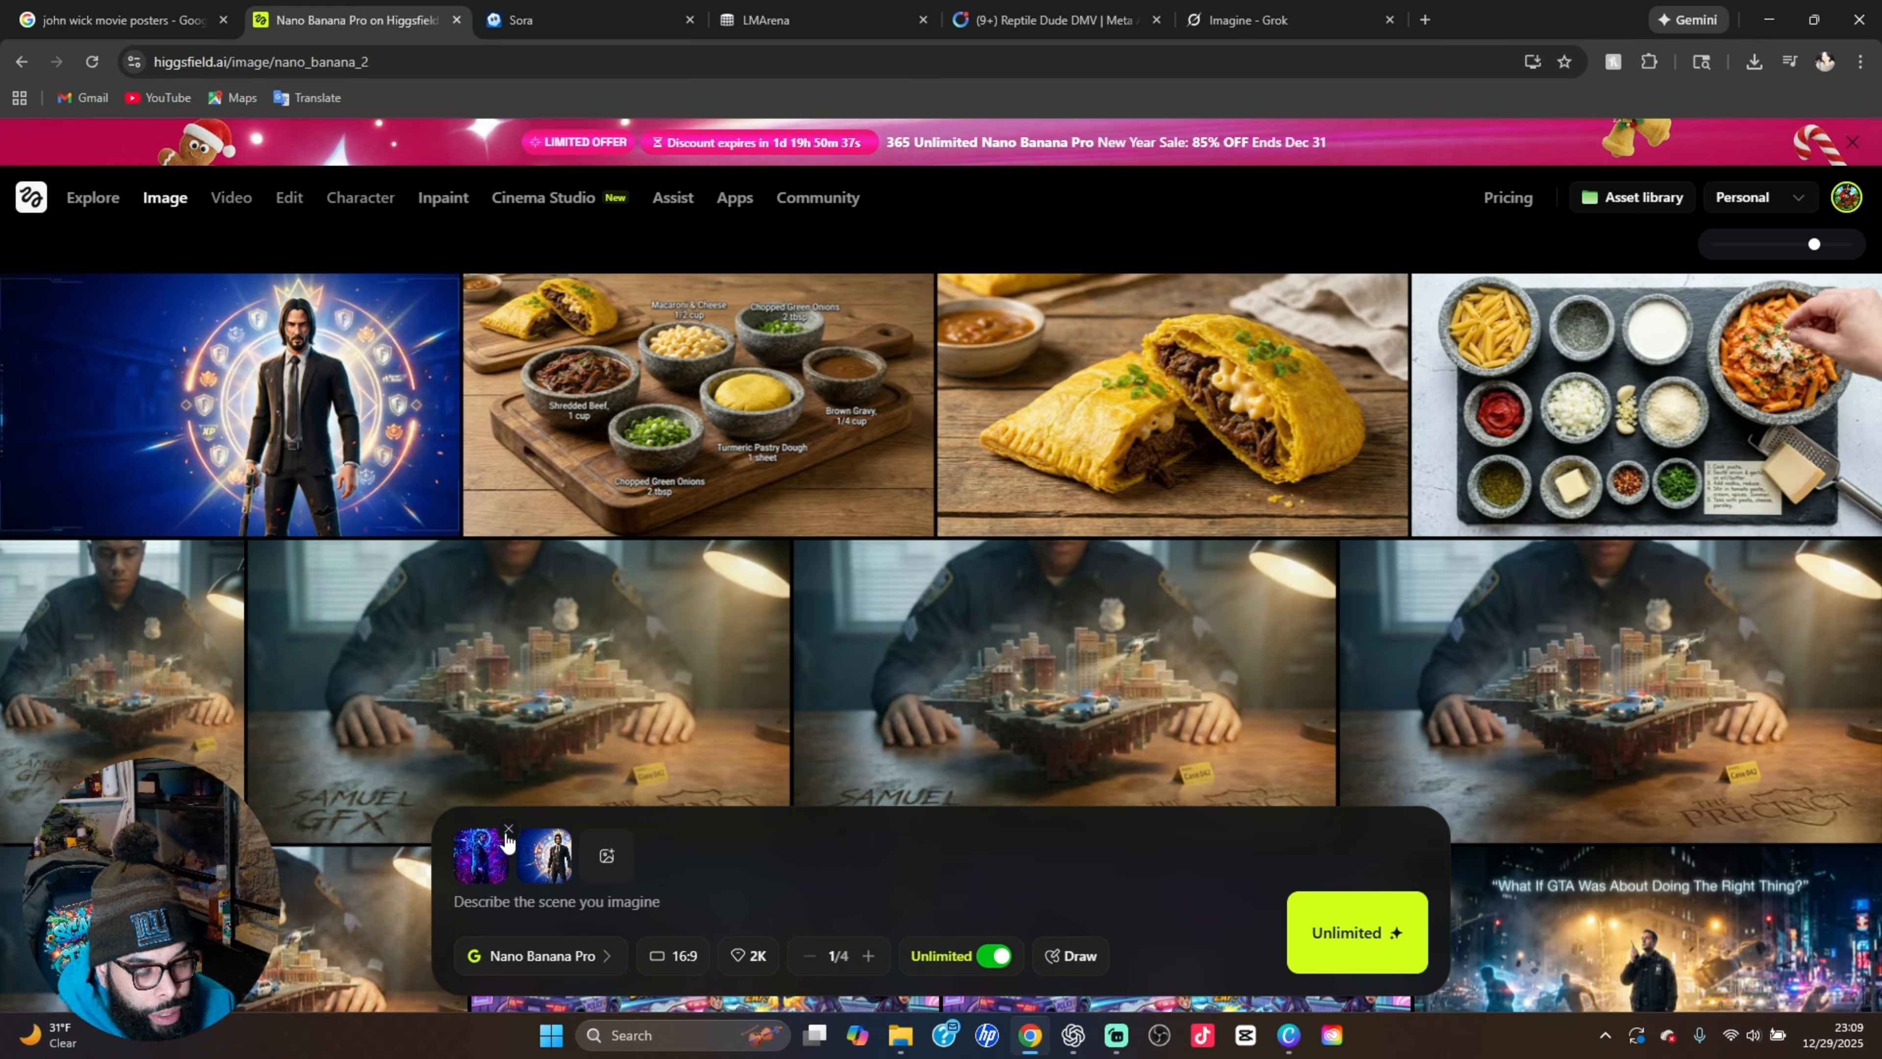
pyautogui.click(508, 832)
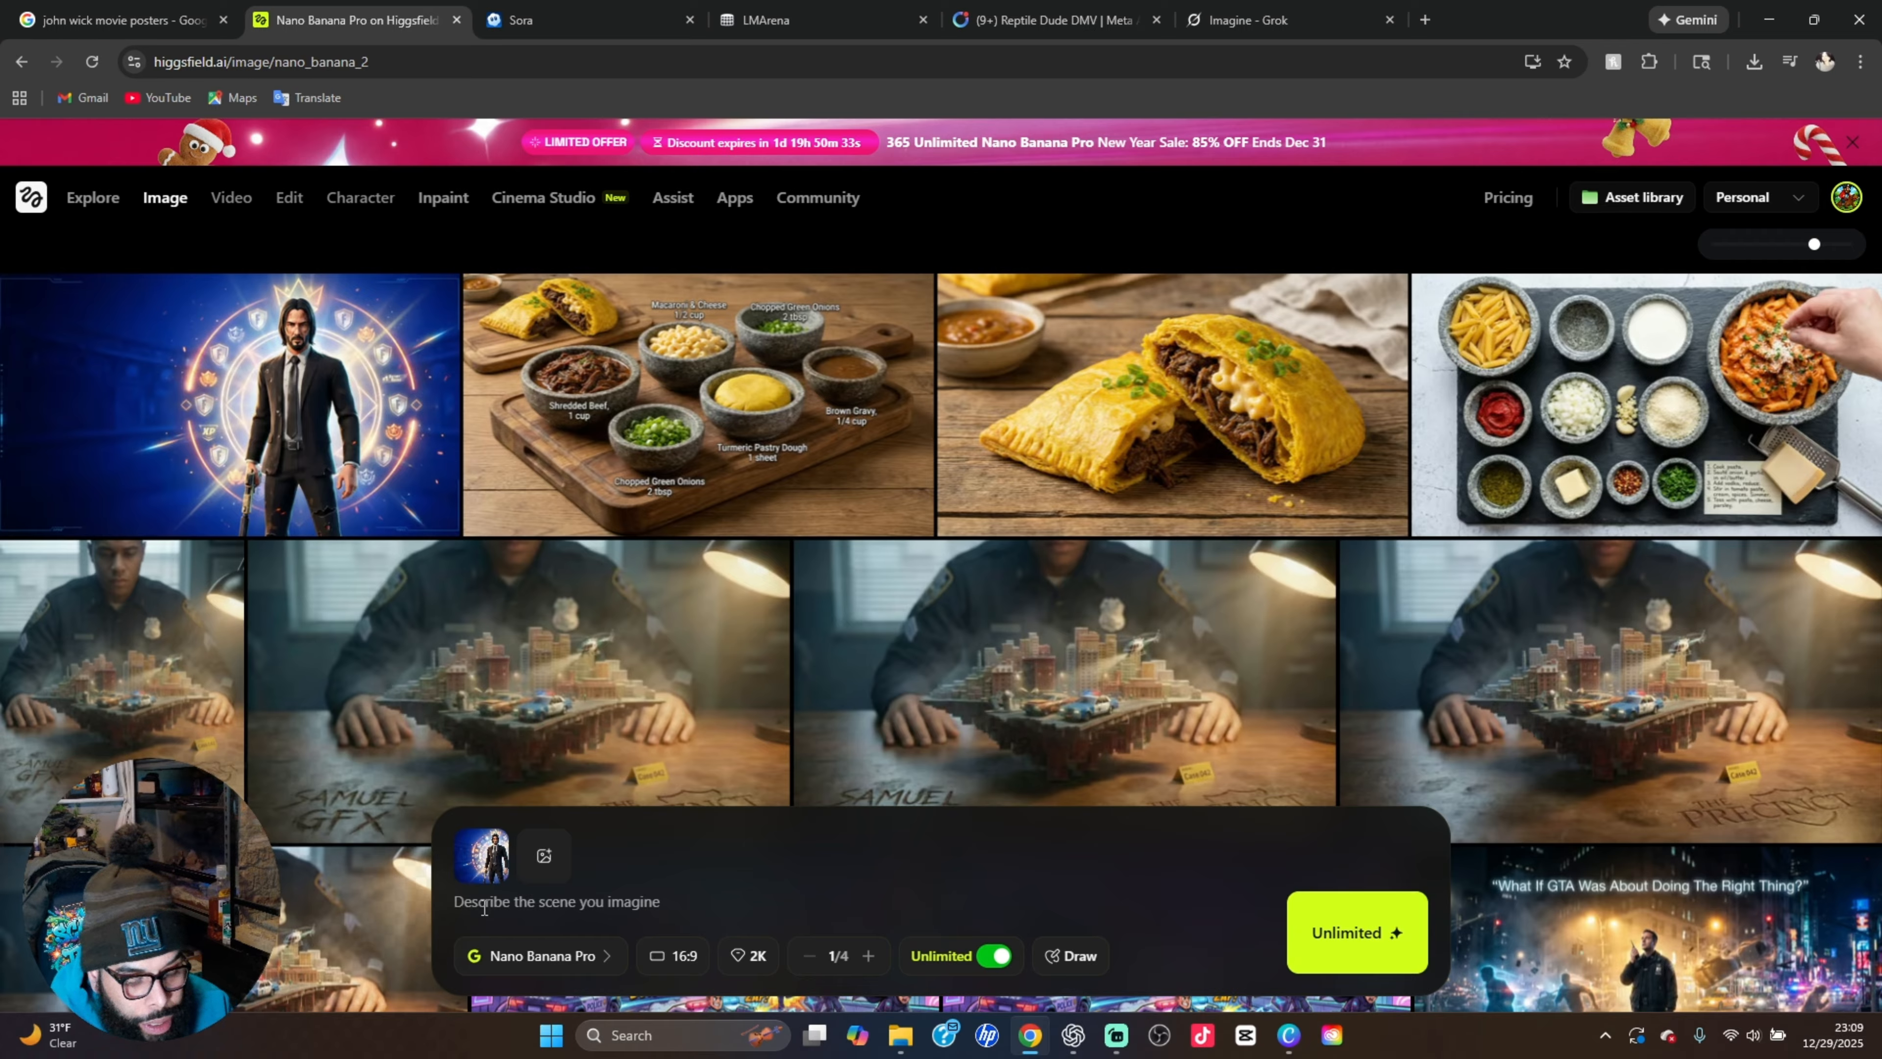
# Write the edit prompt: add the text "JOHN WICK CHAPTER: FORTNITE"
pyautogui.write('add')
pyautogui.write('th')
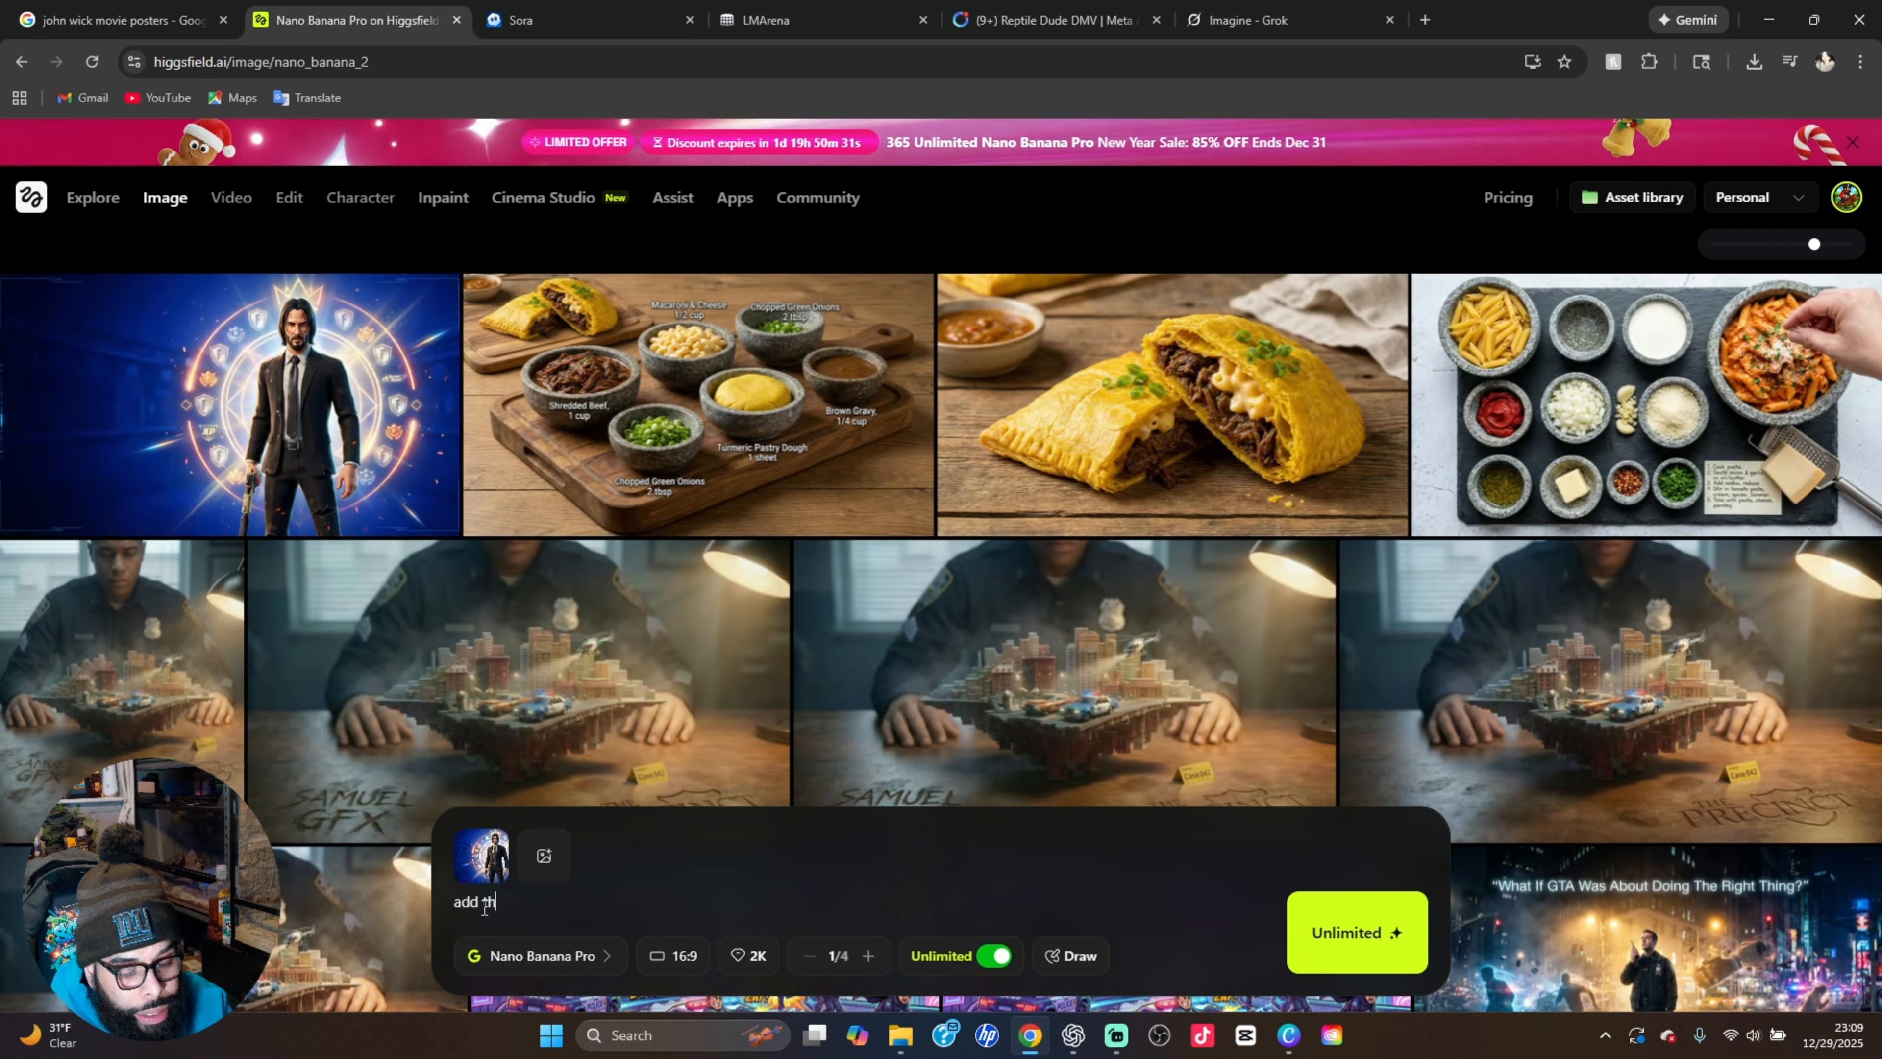
pyautogui.write('e tex')
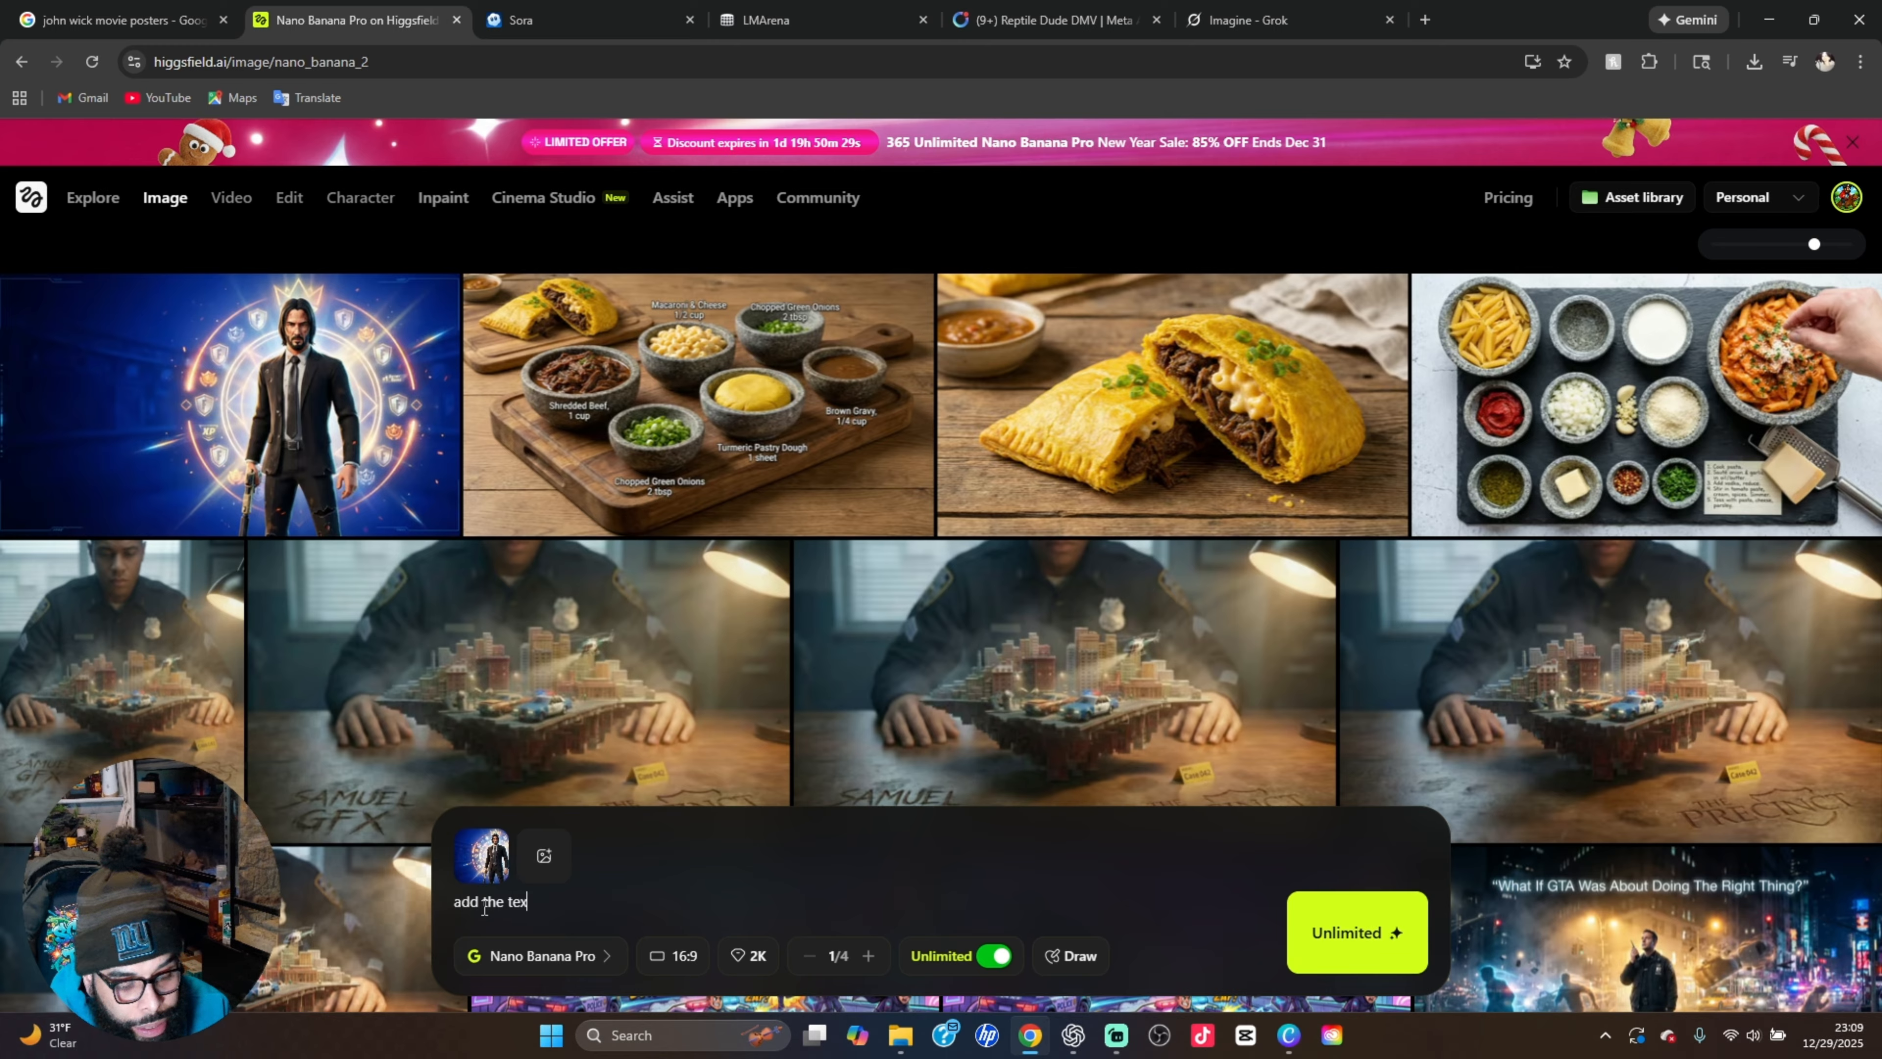
pyautogui.write('t "JOHN')
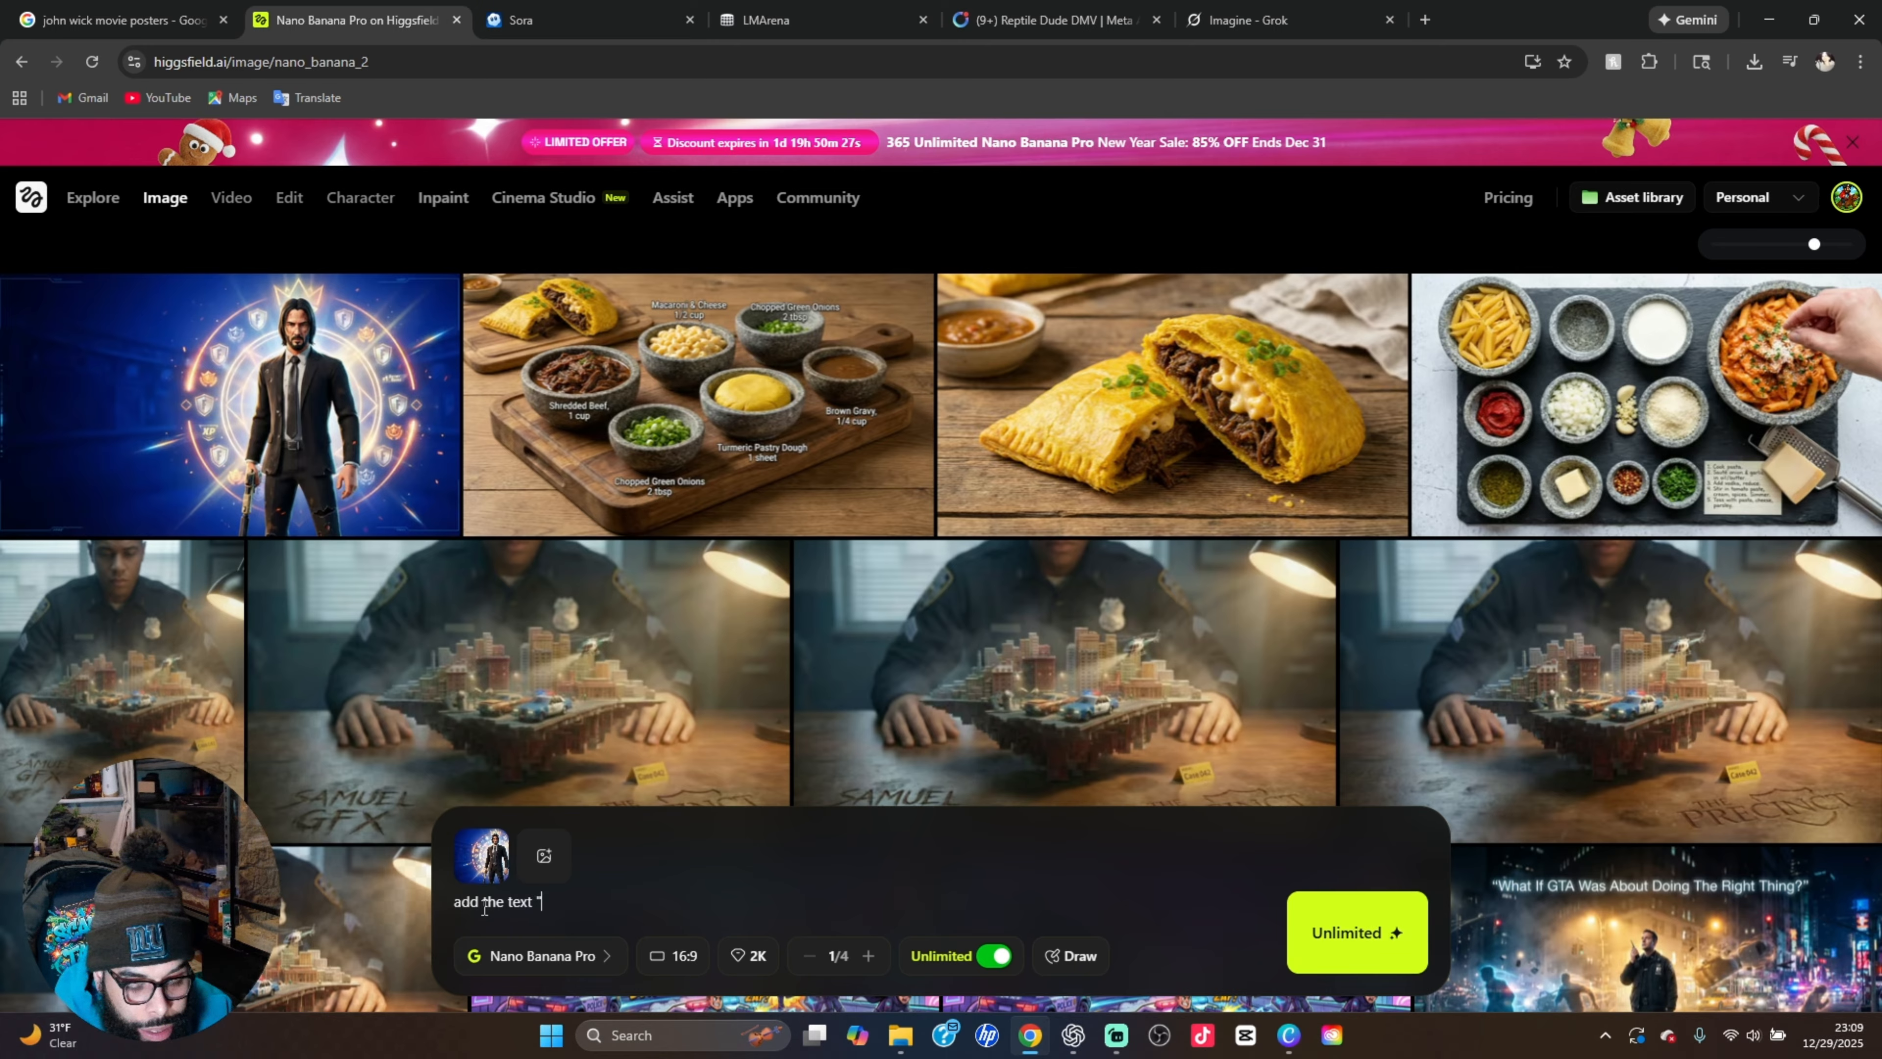
pyautogui.write(' WIC')
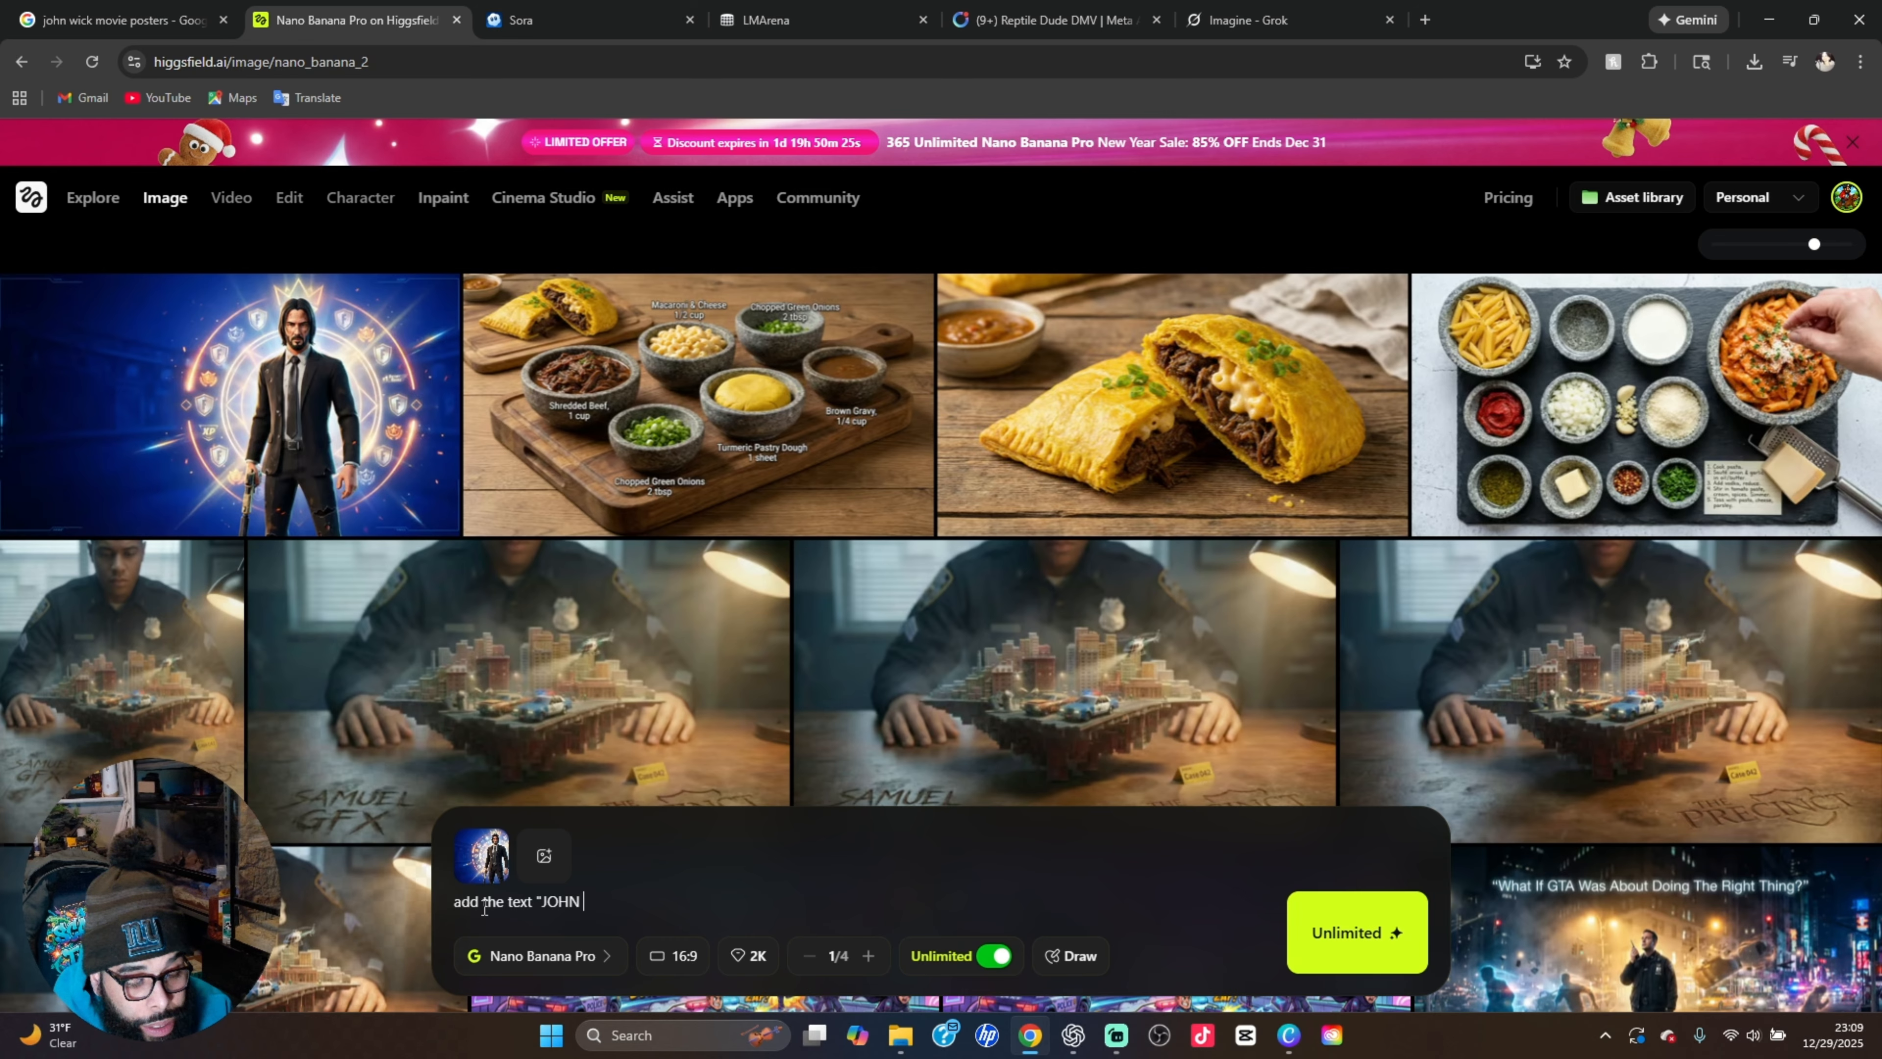
pyautogui.write('K')
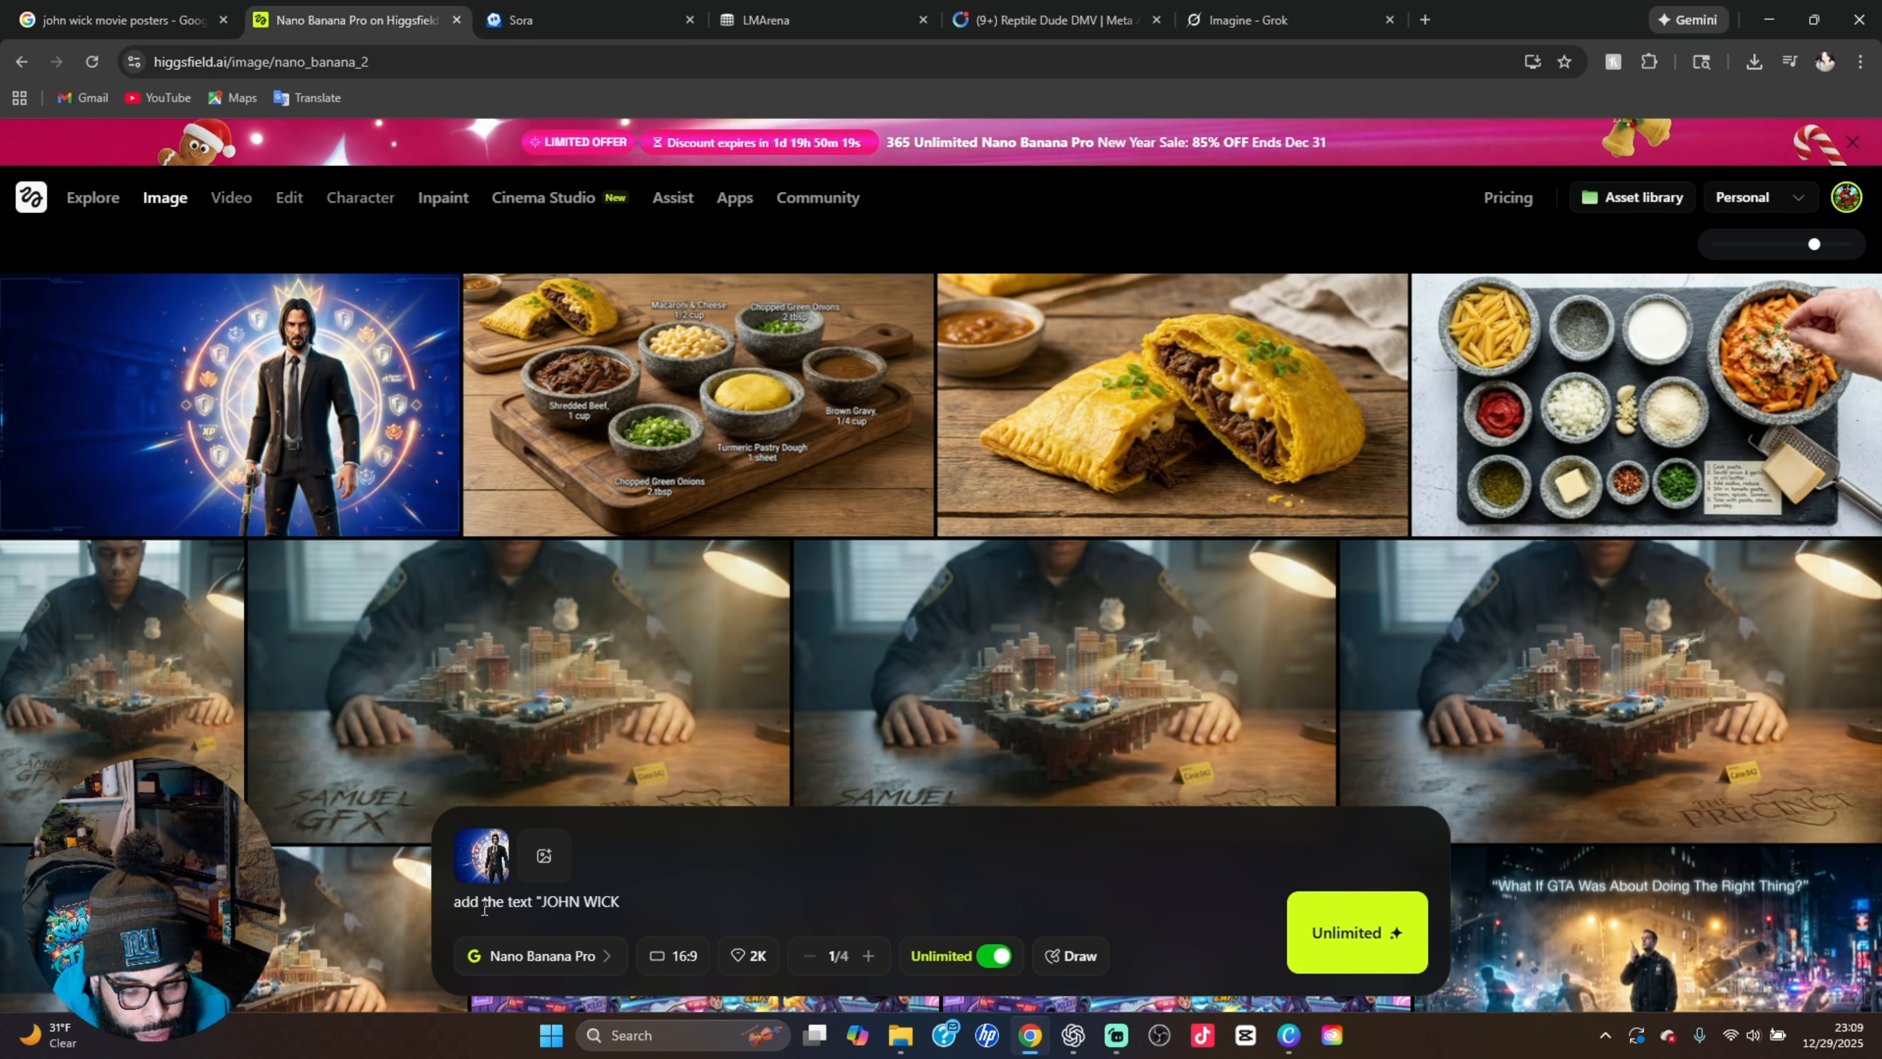
pyautogui.write('C')
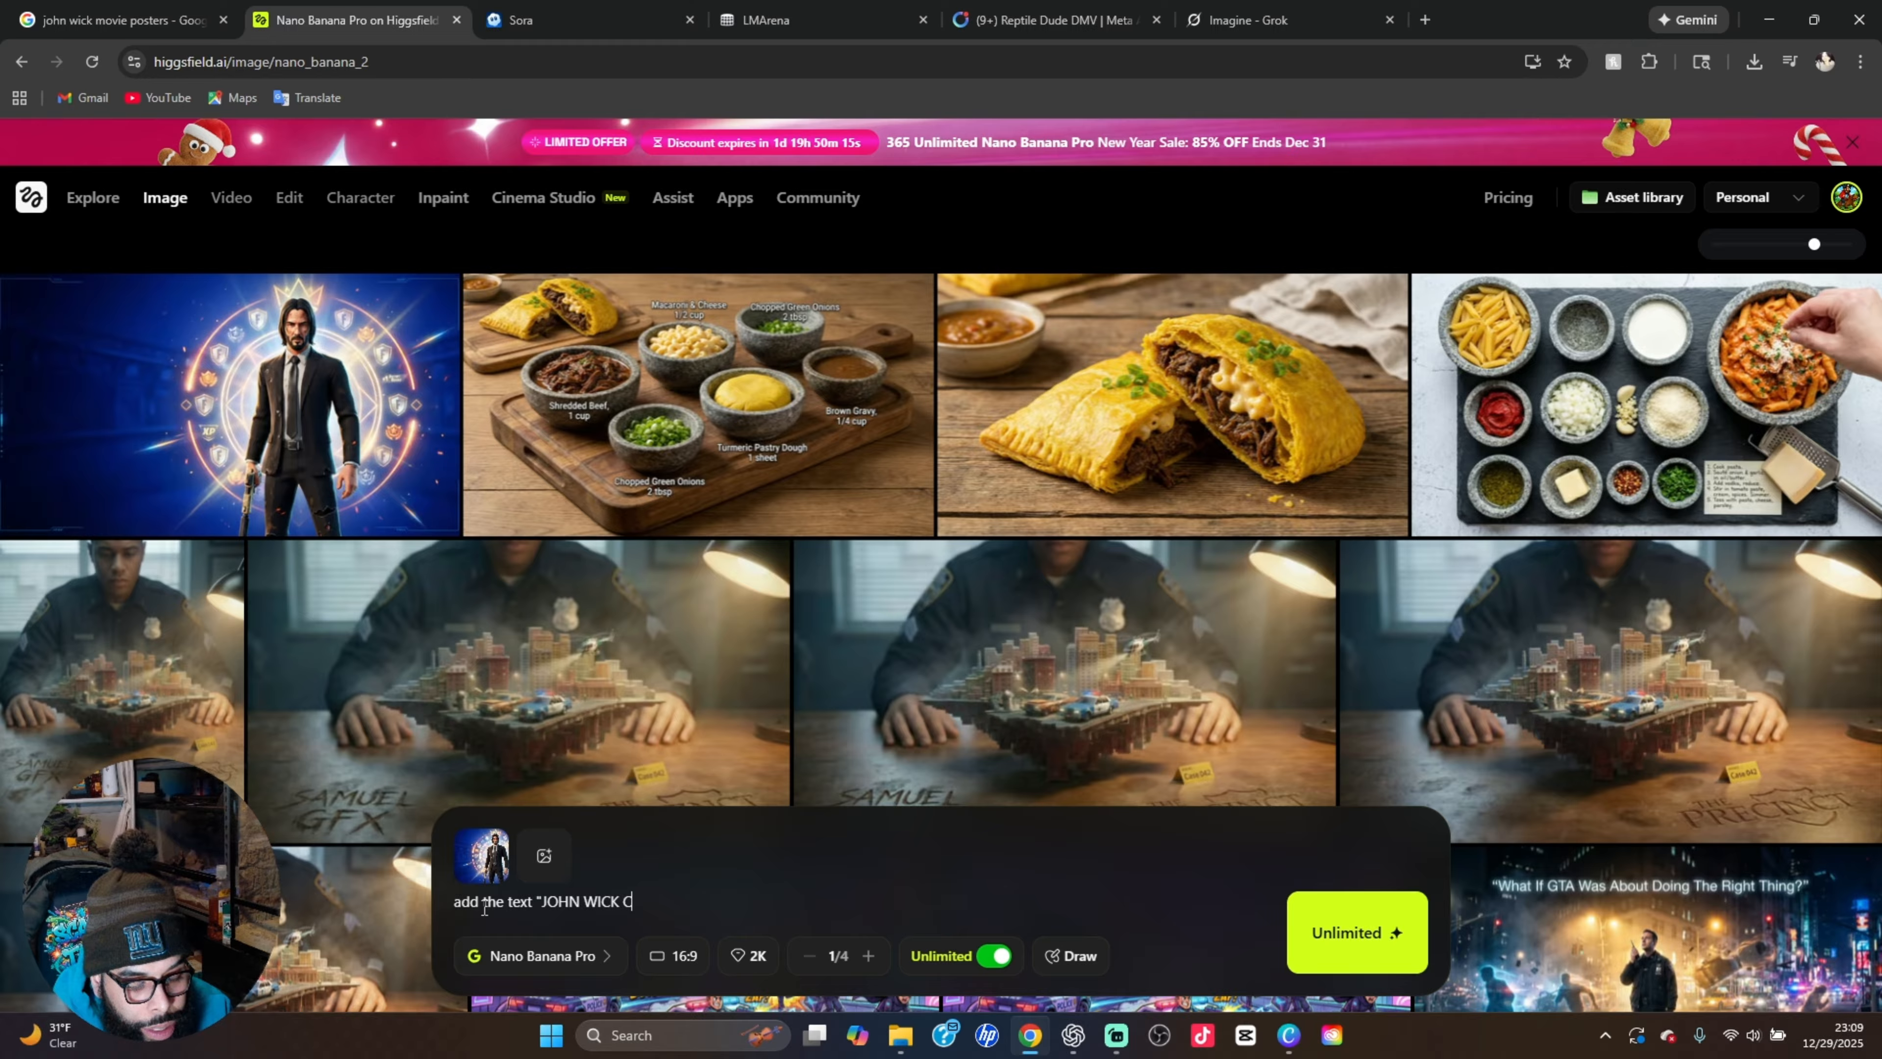
pyautogui.write('HAPTER')
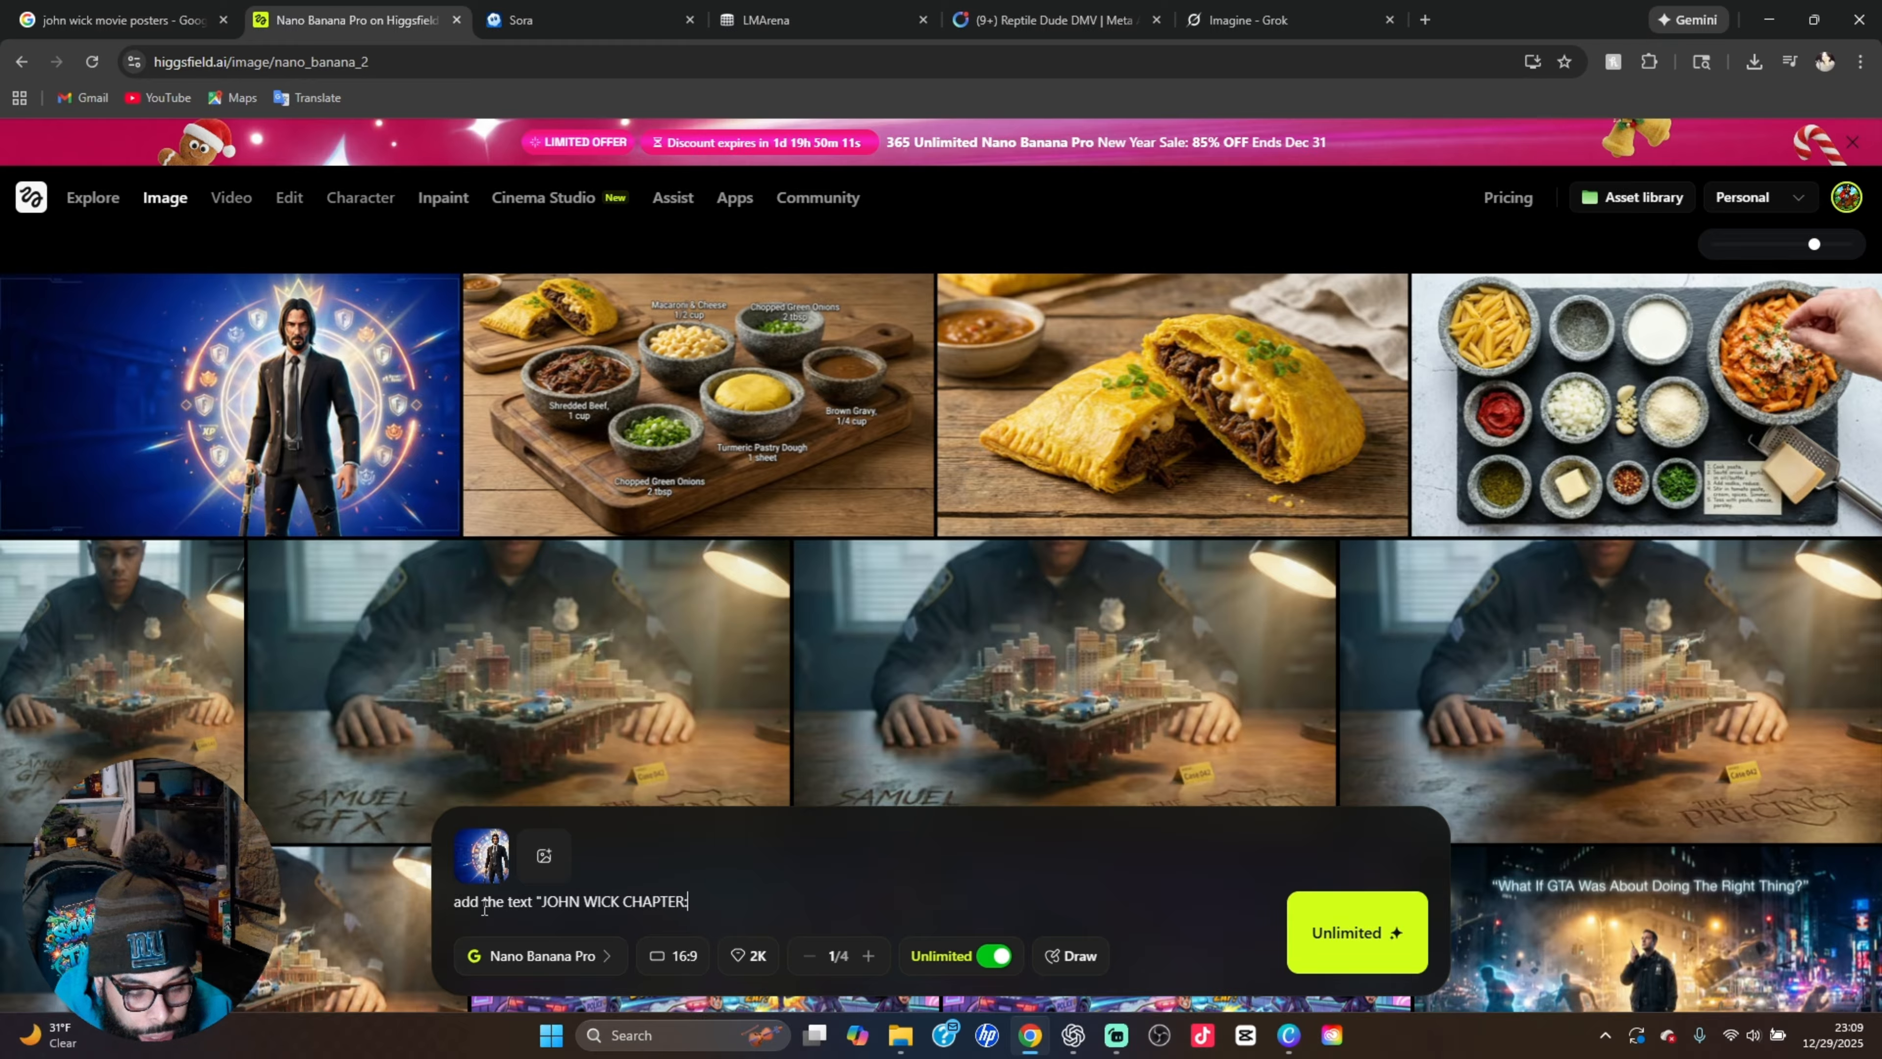
pyautogui.write(': FORTN')
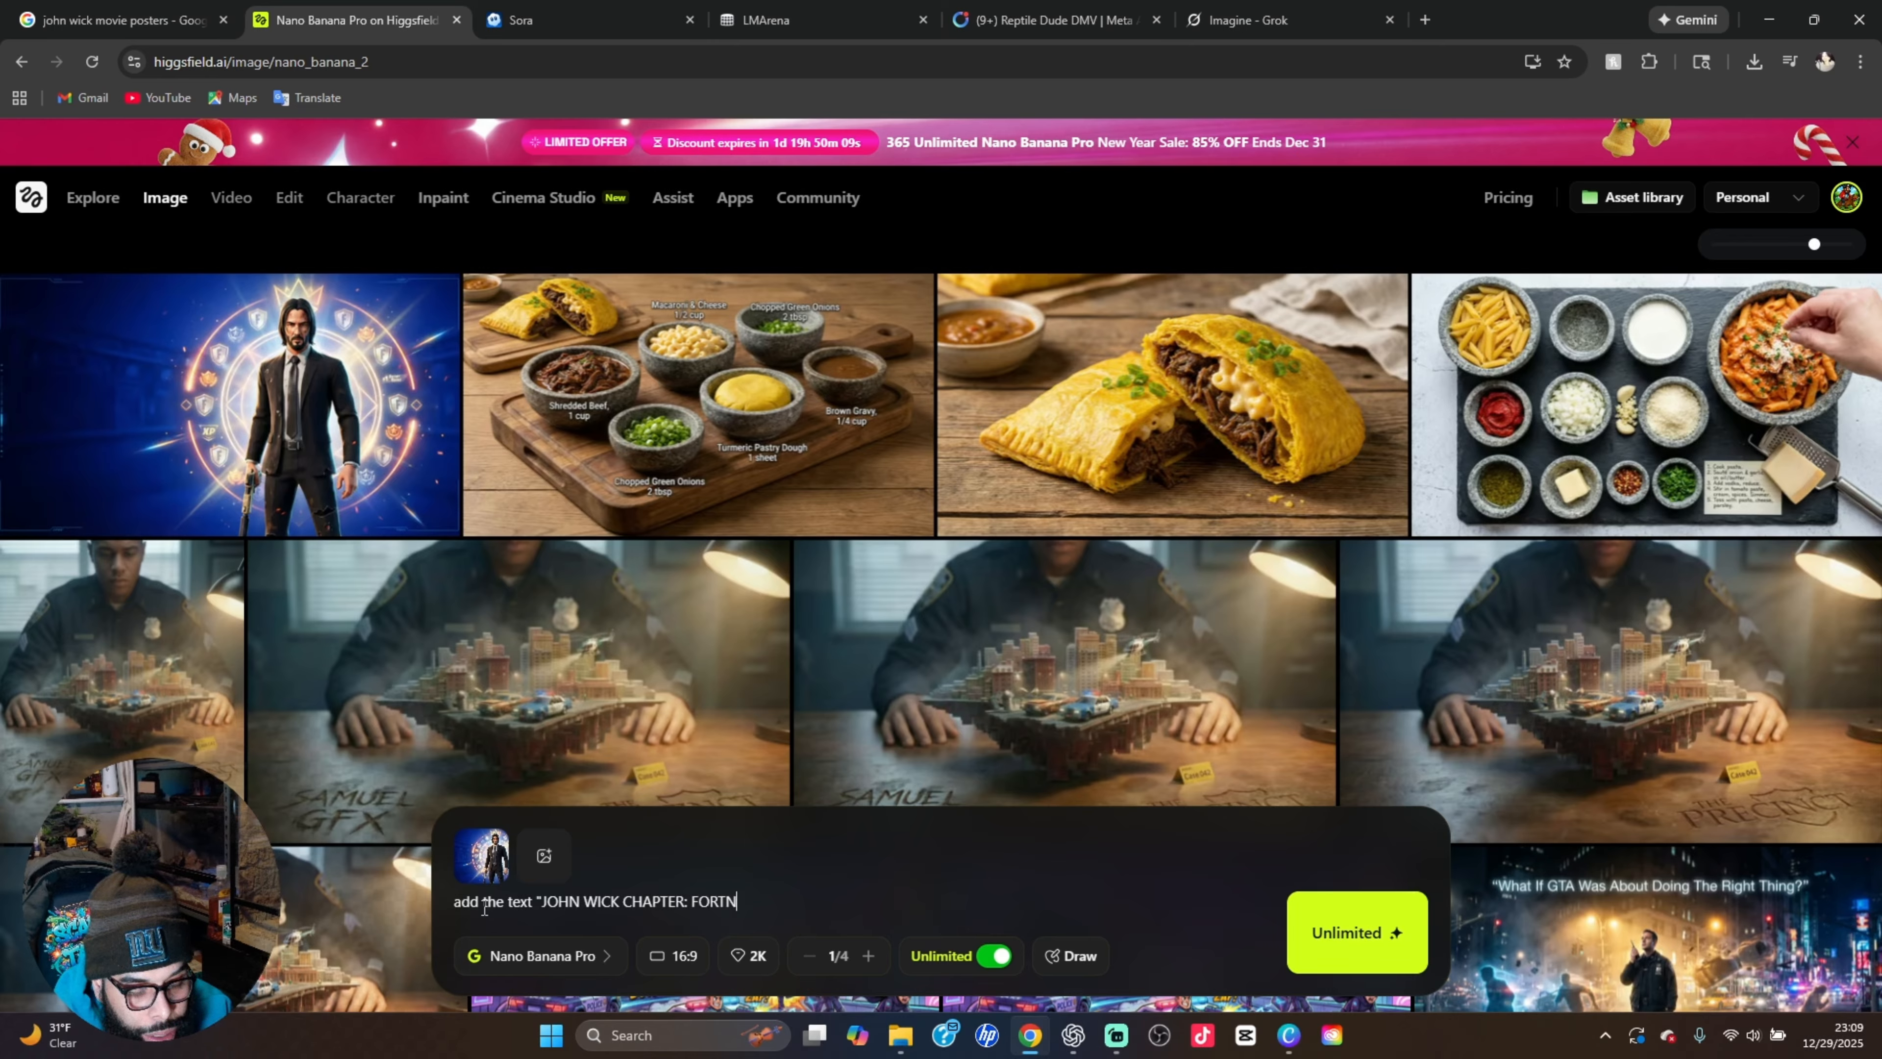
pyautogui.write('ITE')
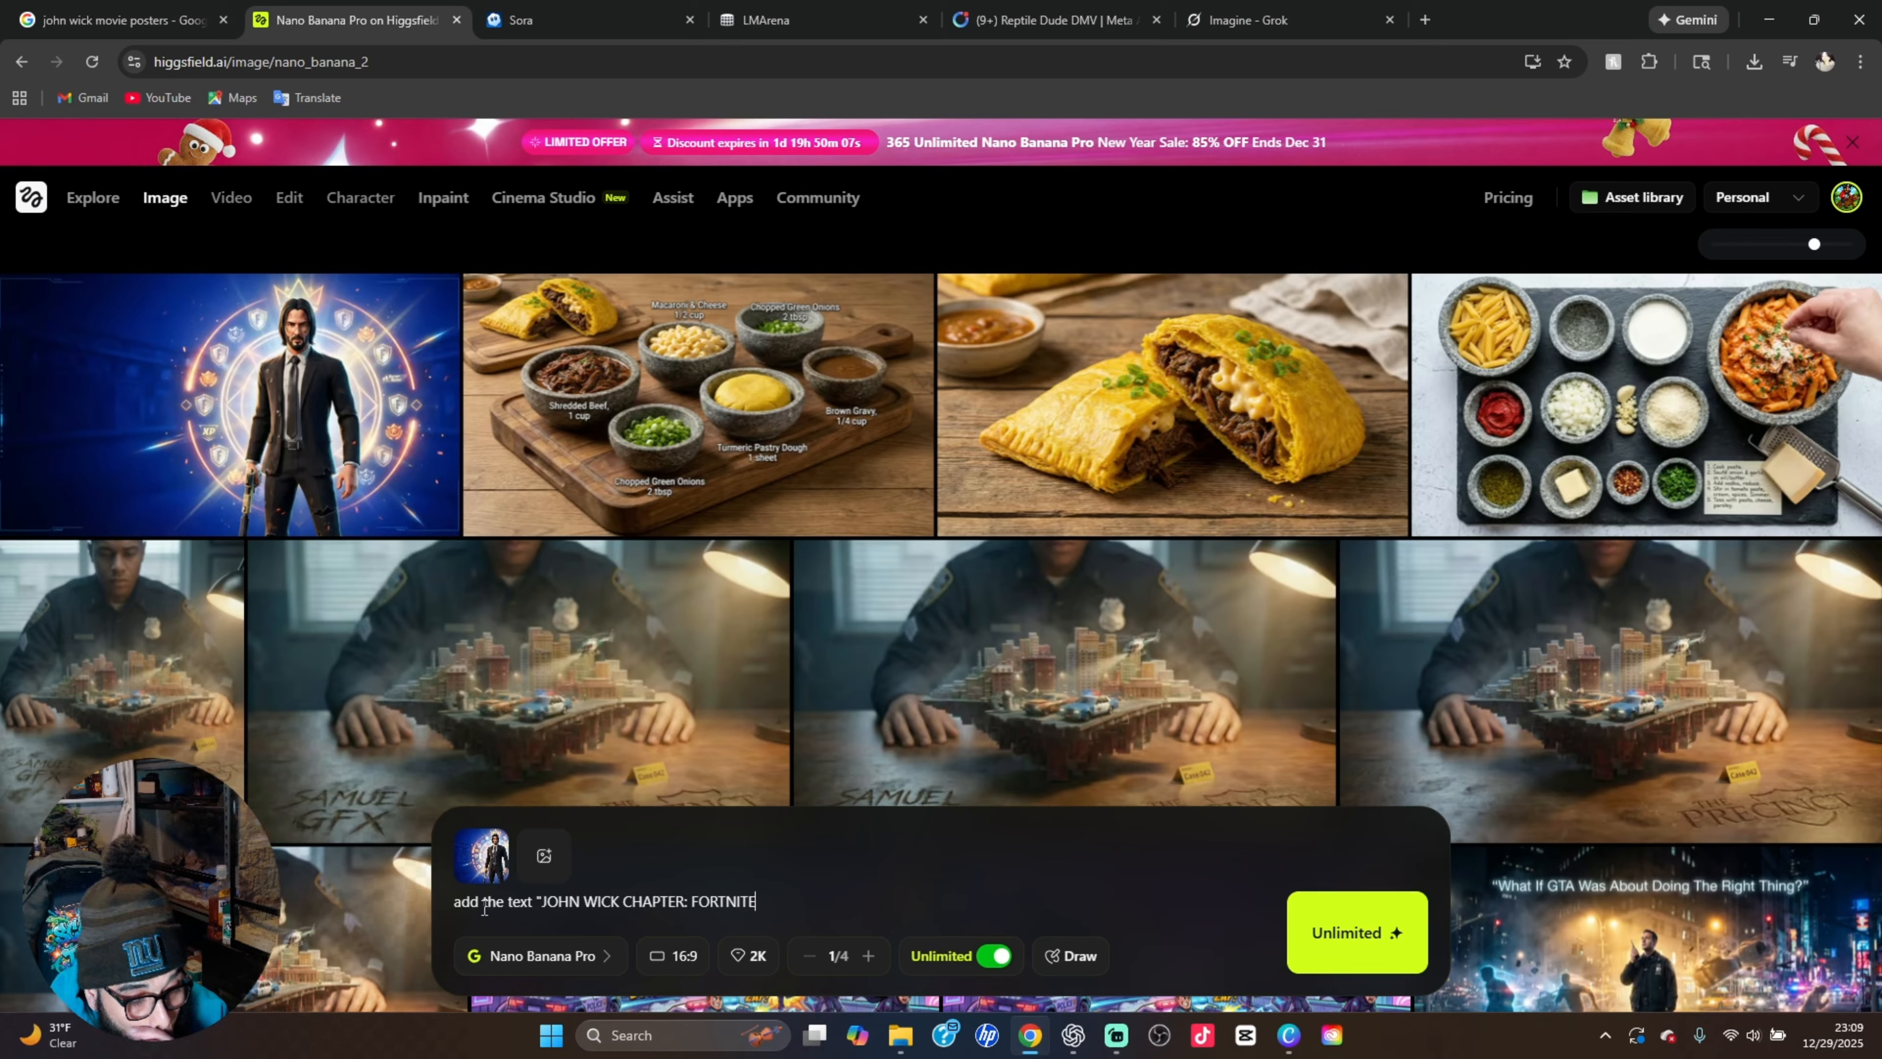
pyautogui.write('"')
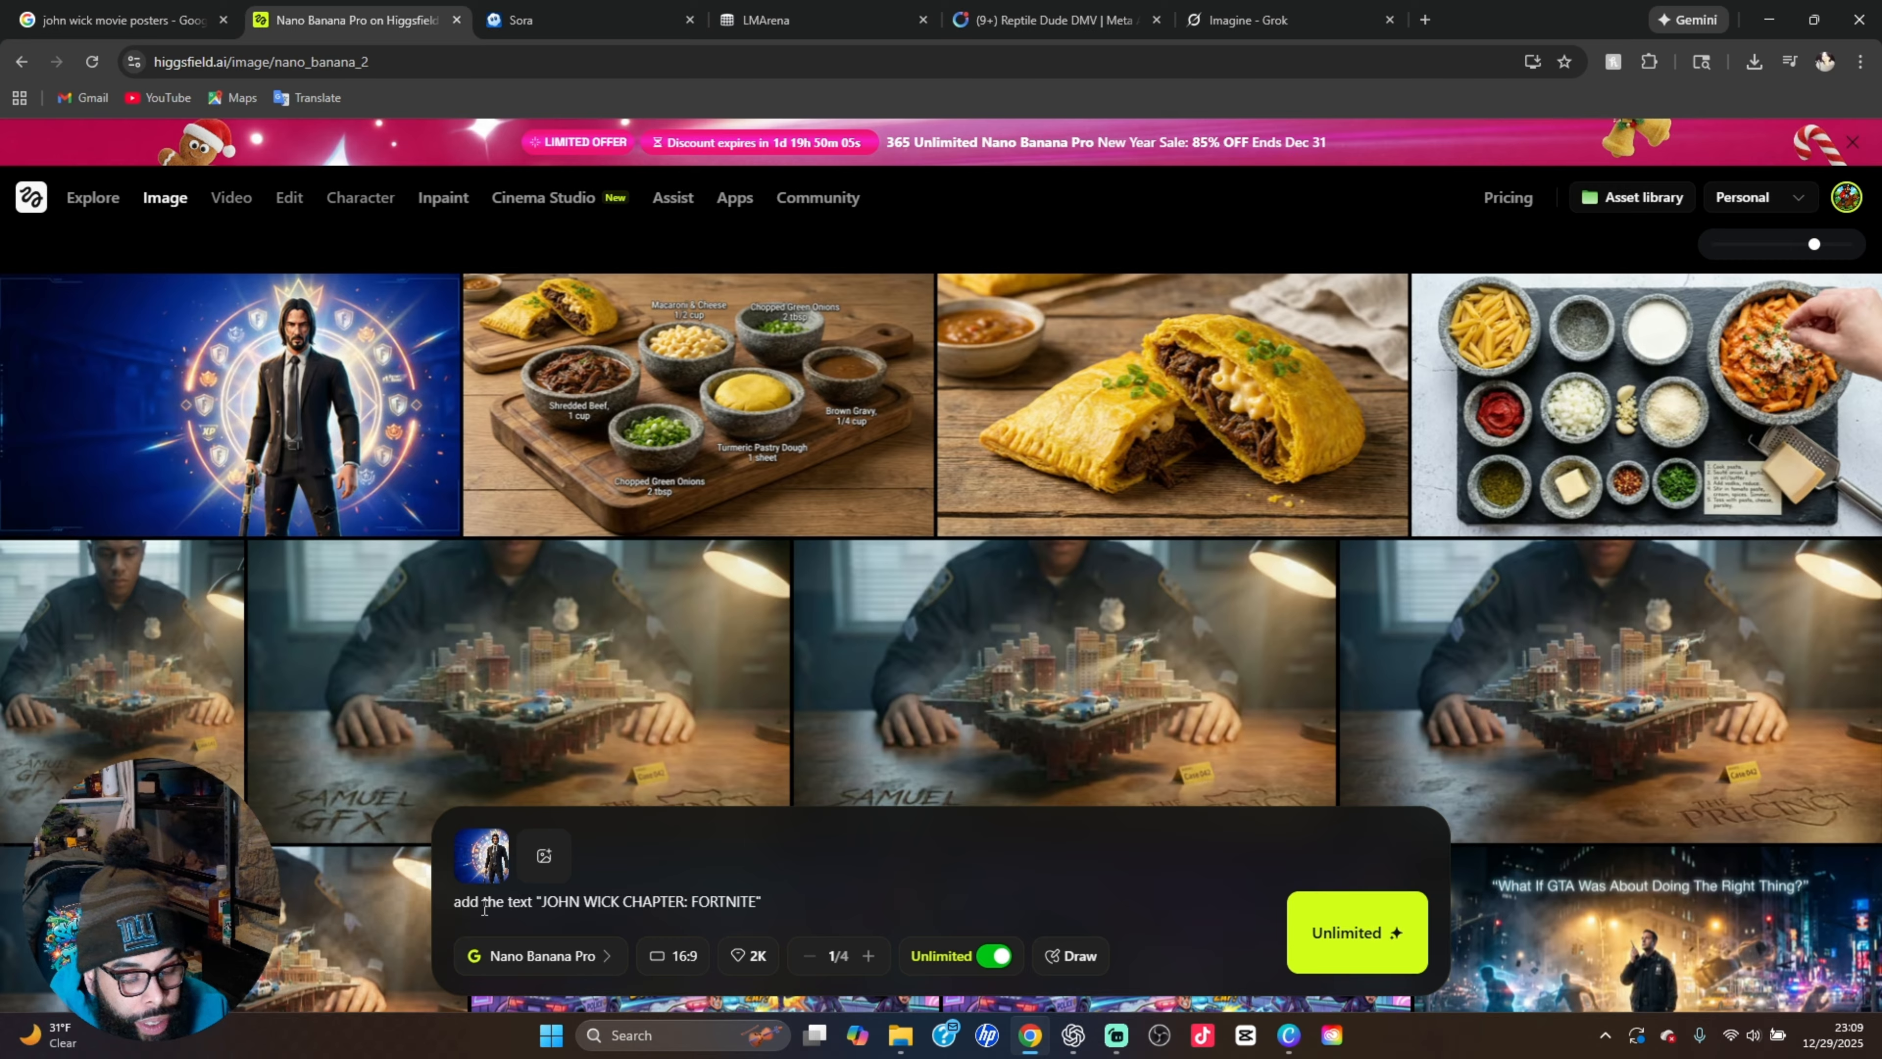
pyautogui.write(' usi')
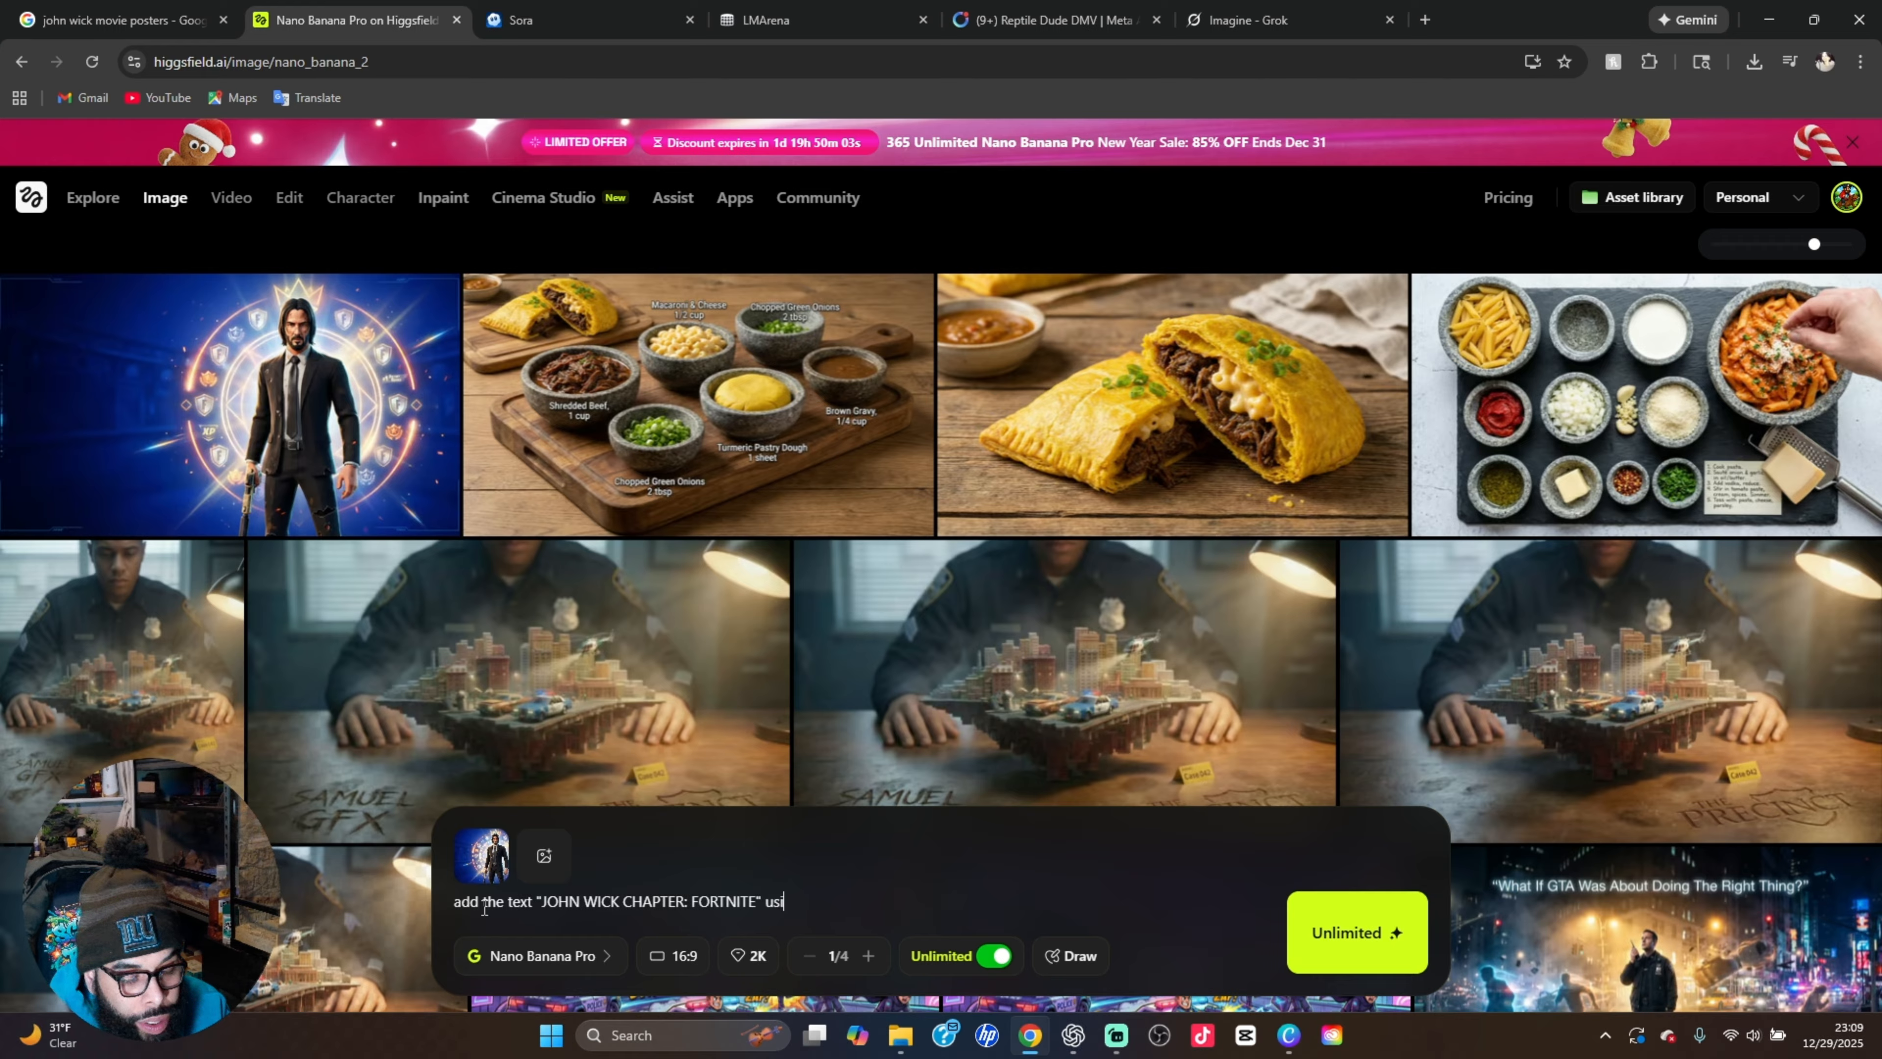
pyautogui.write('ng ')
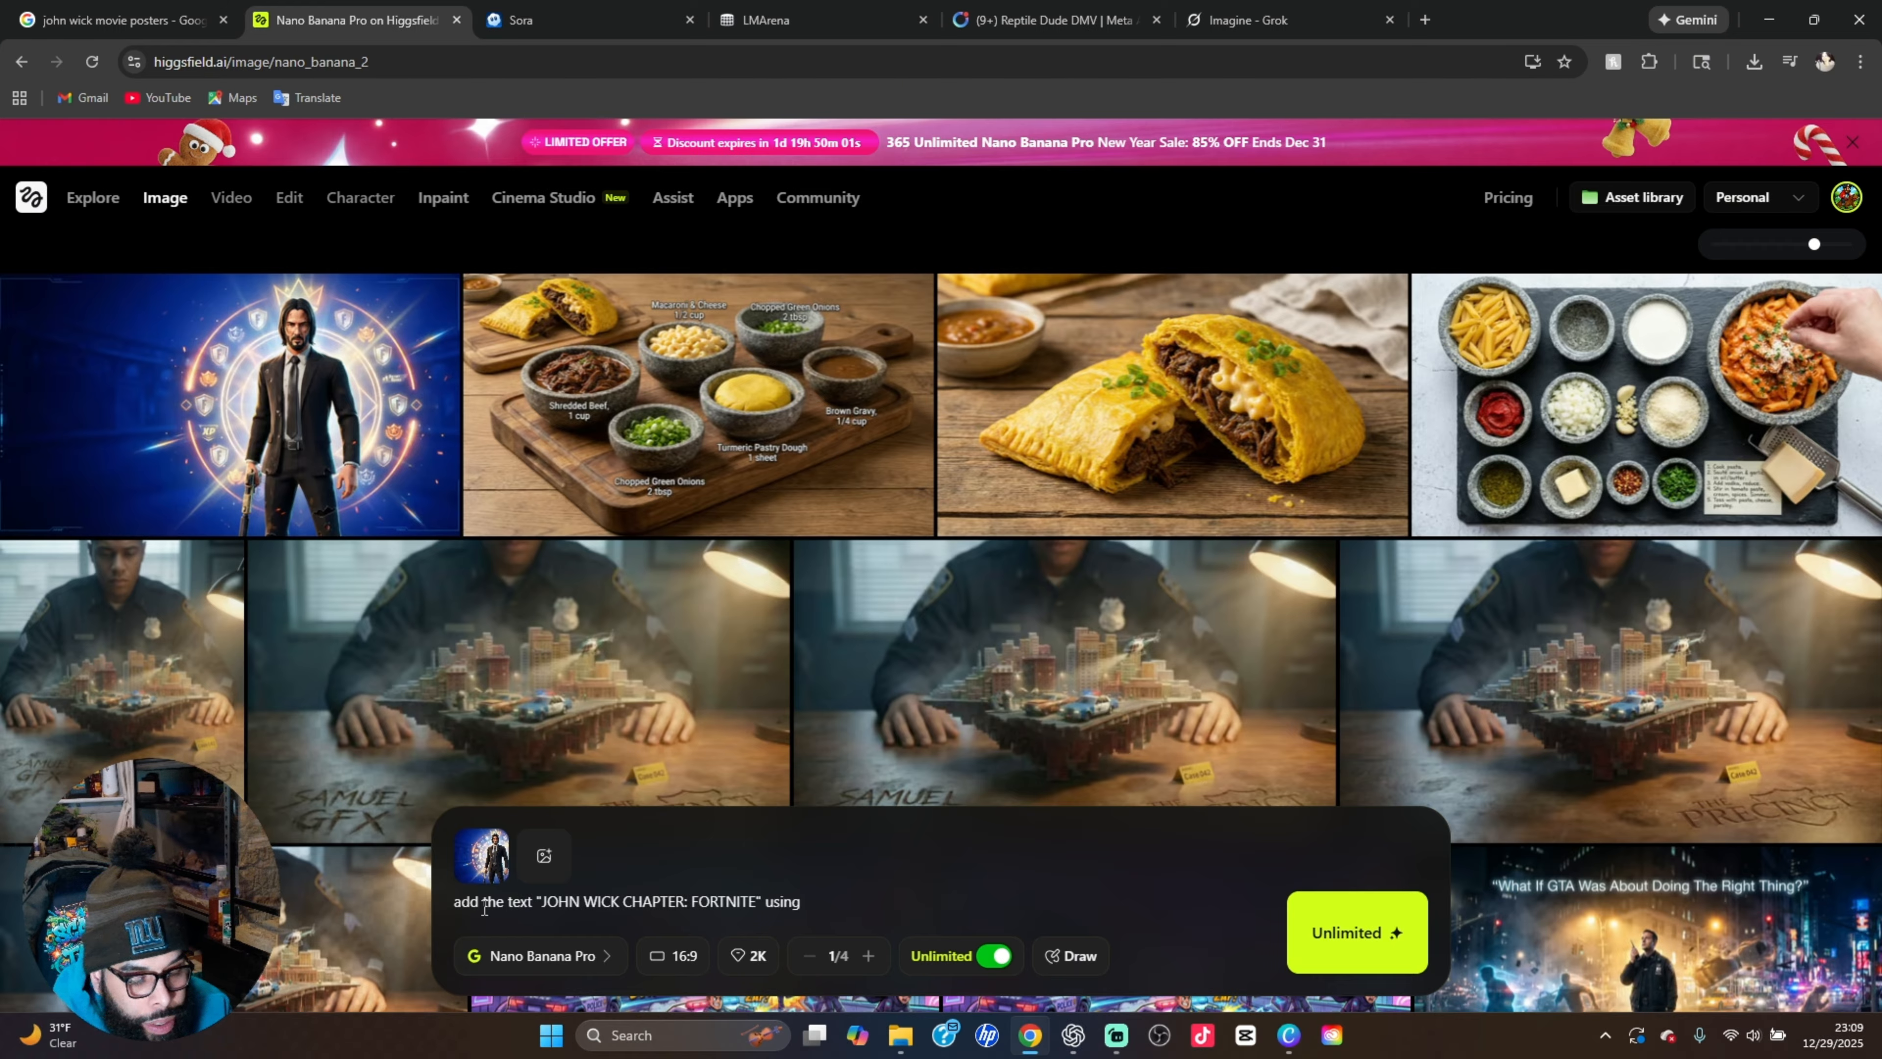
pyautogui.write('the')
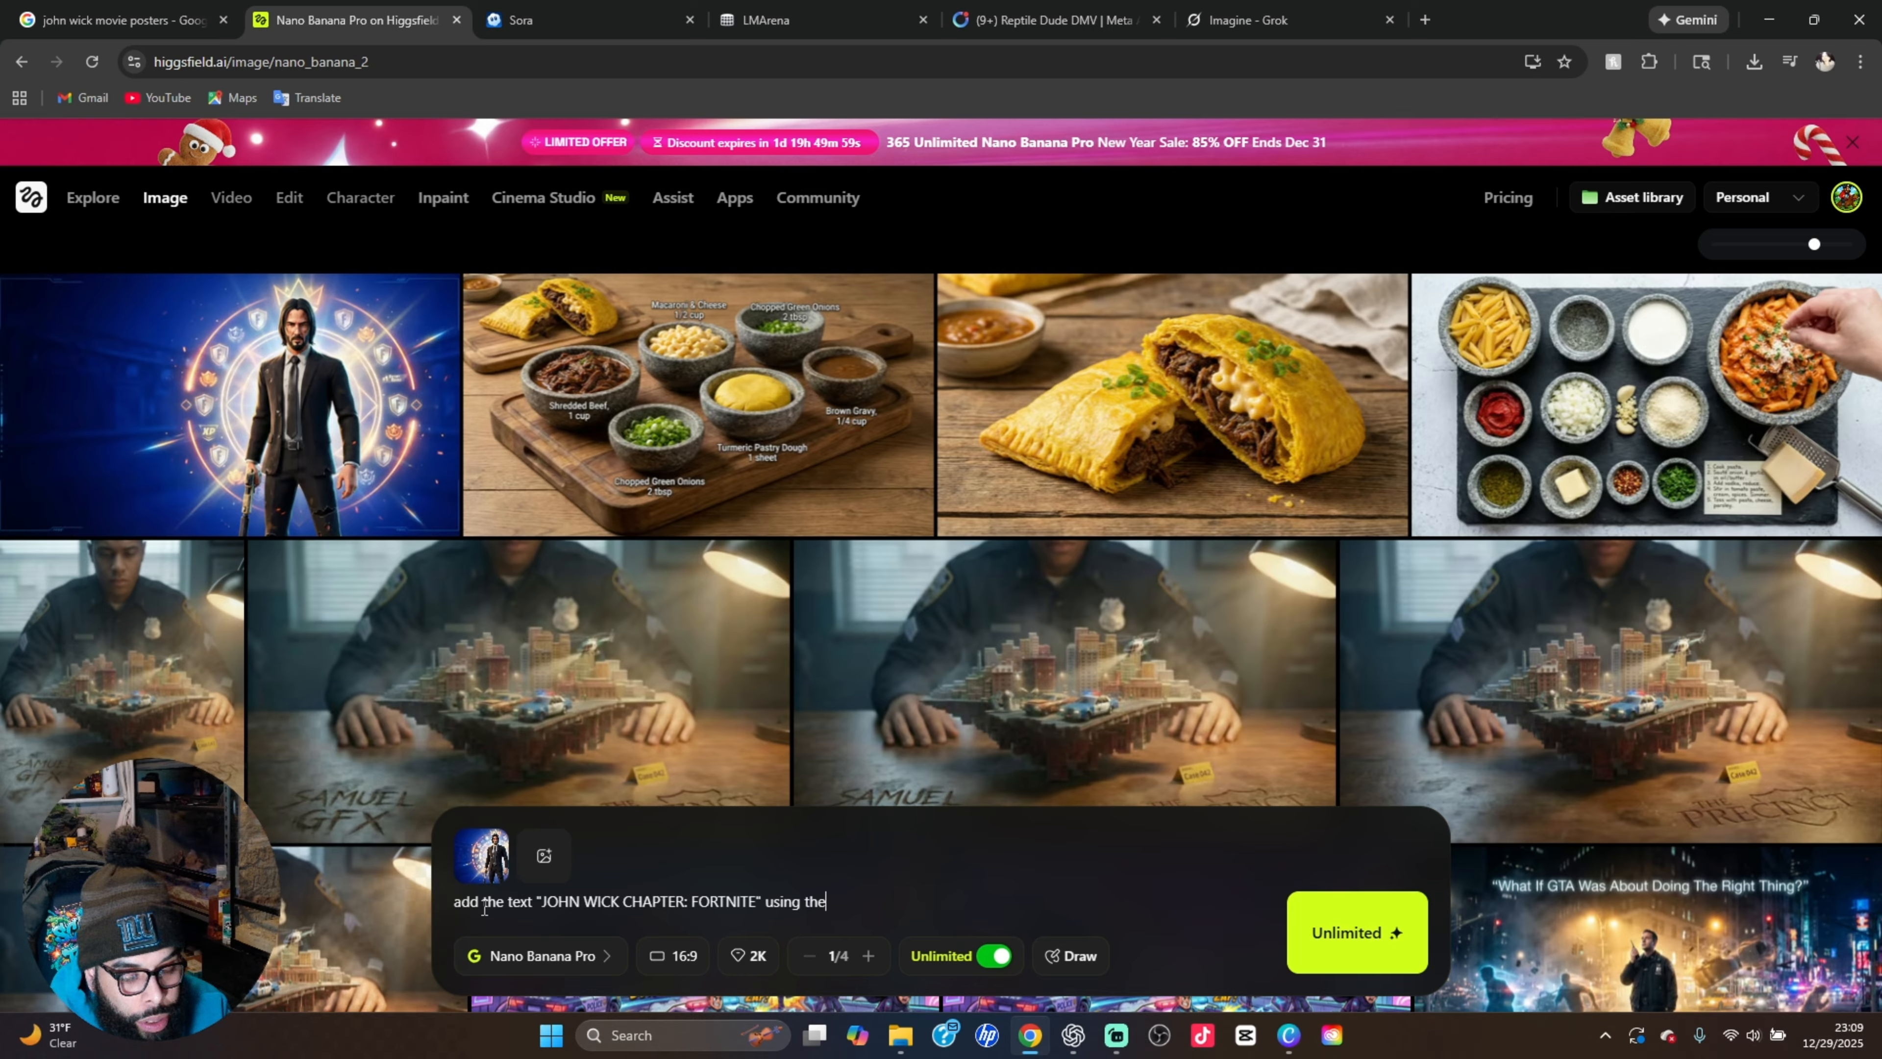
pyautogui.write(' John W')
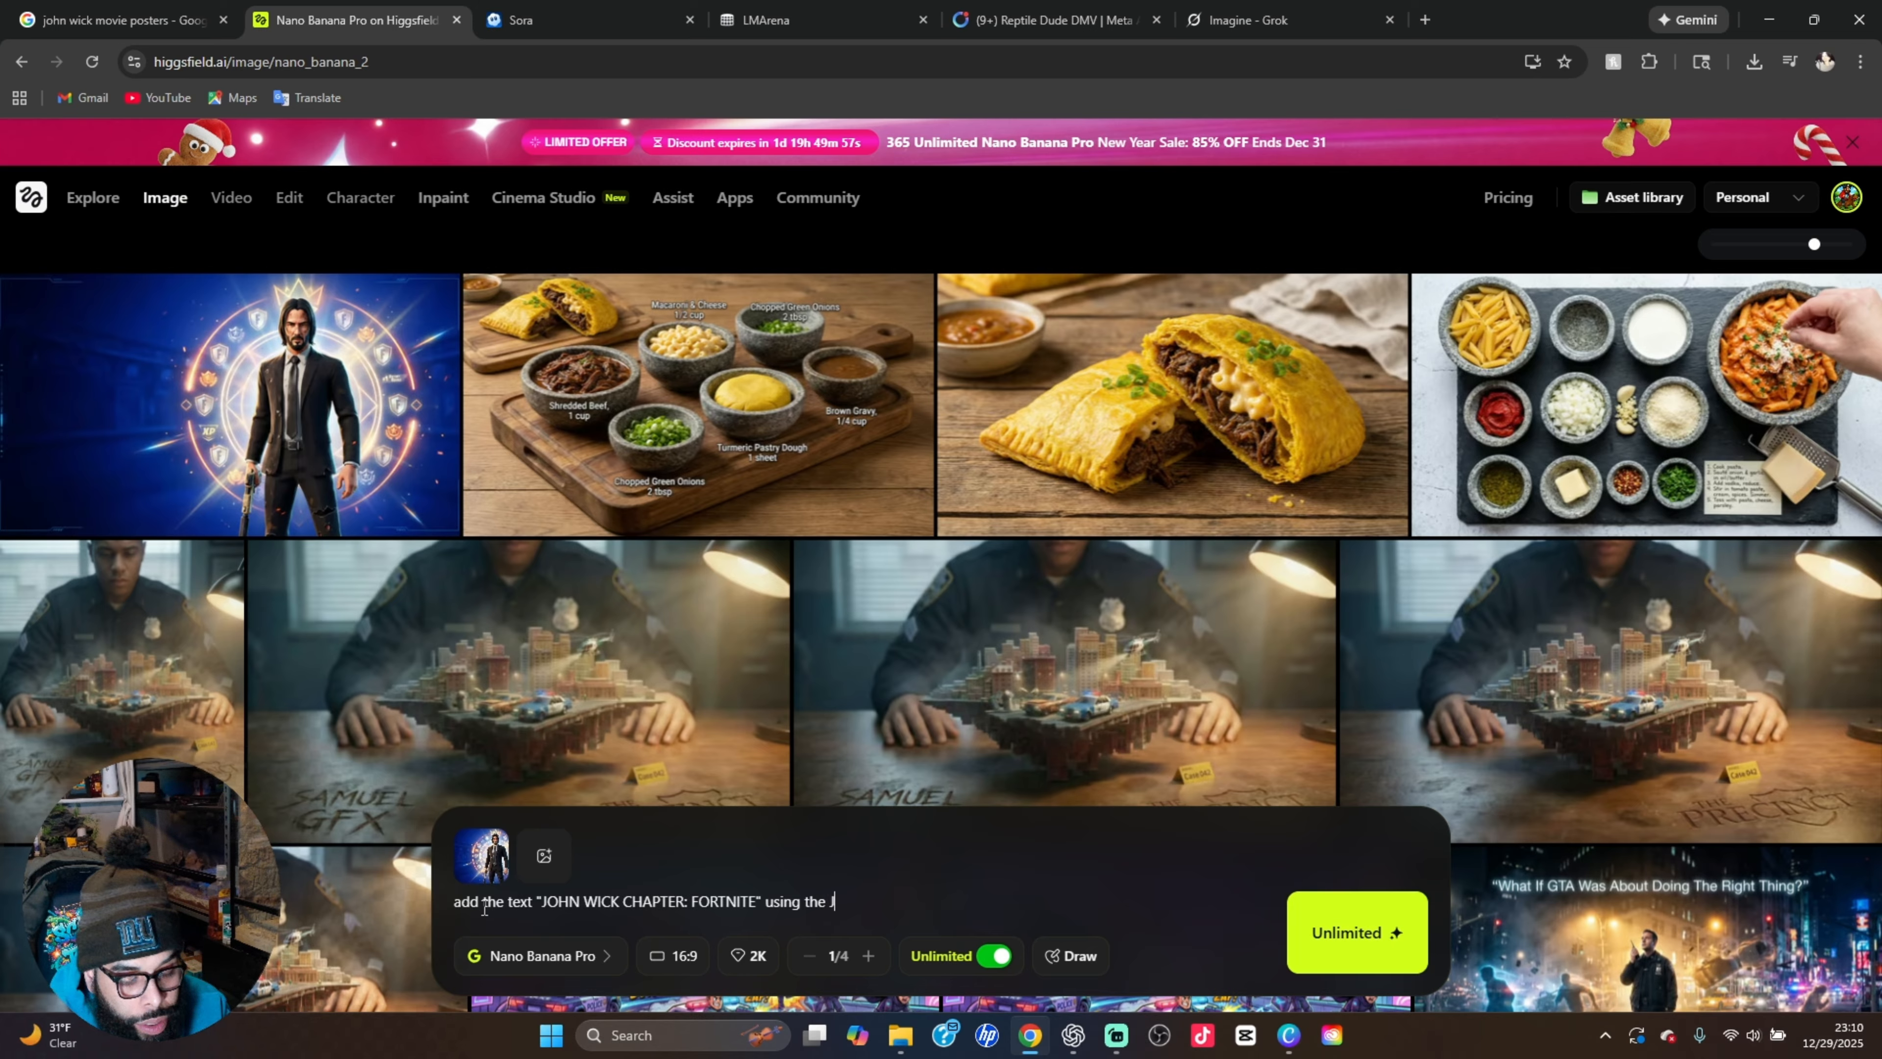
pyautogui.write('ick Fo')
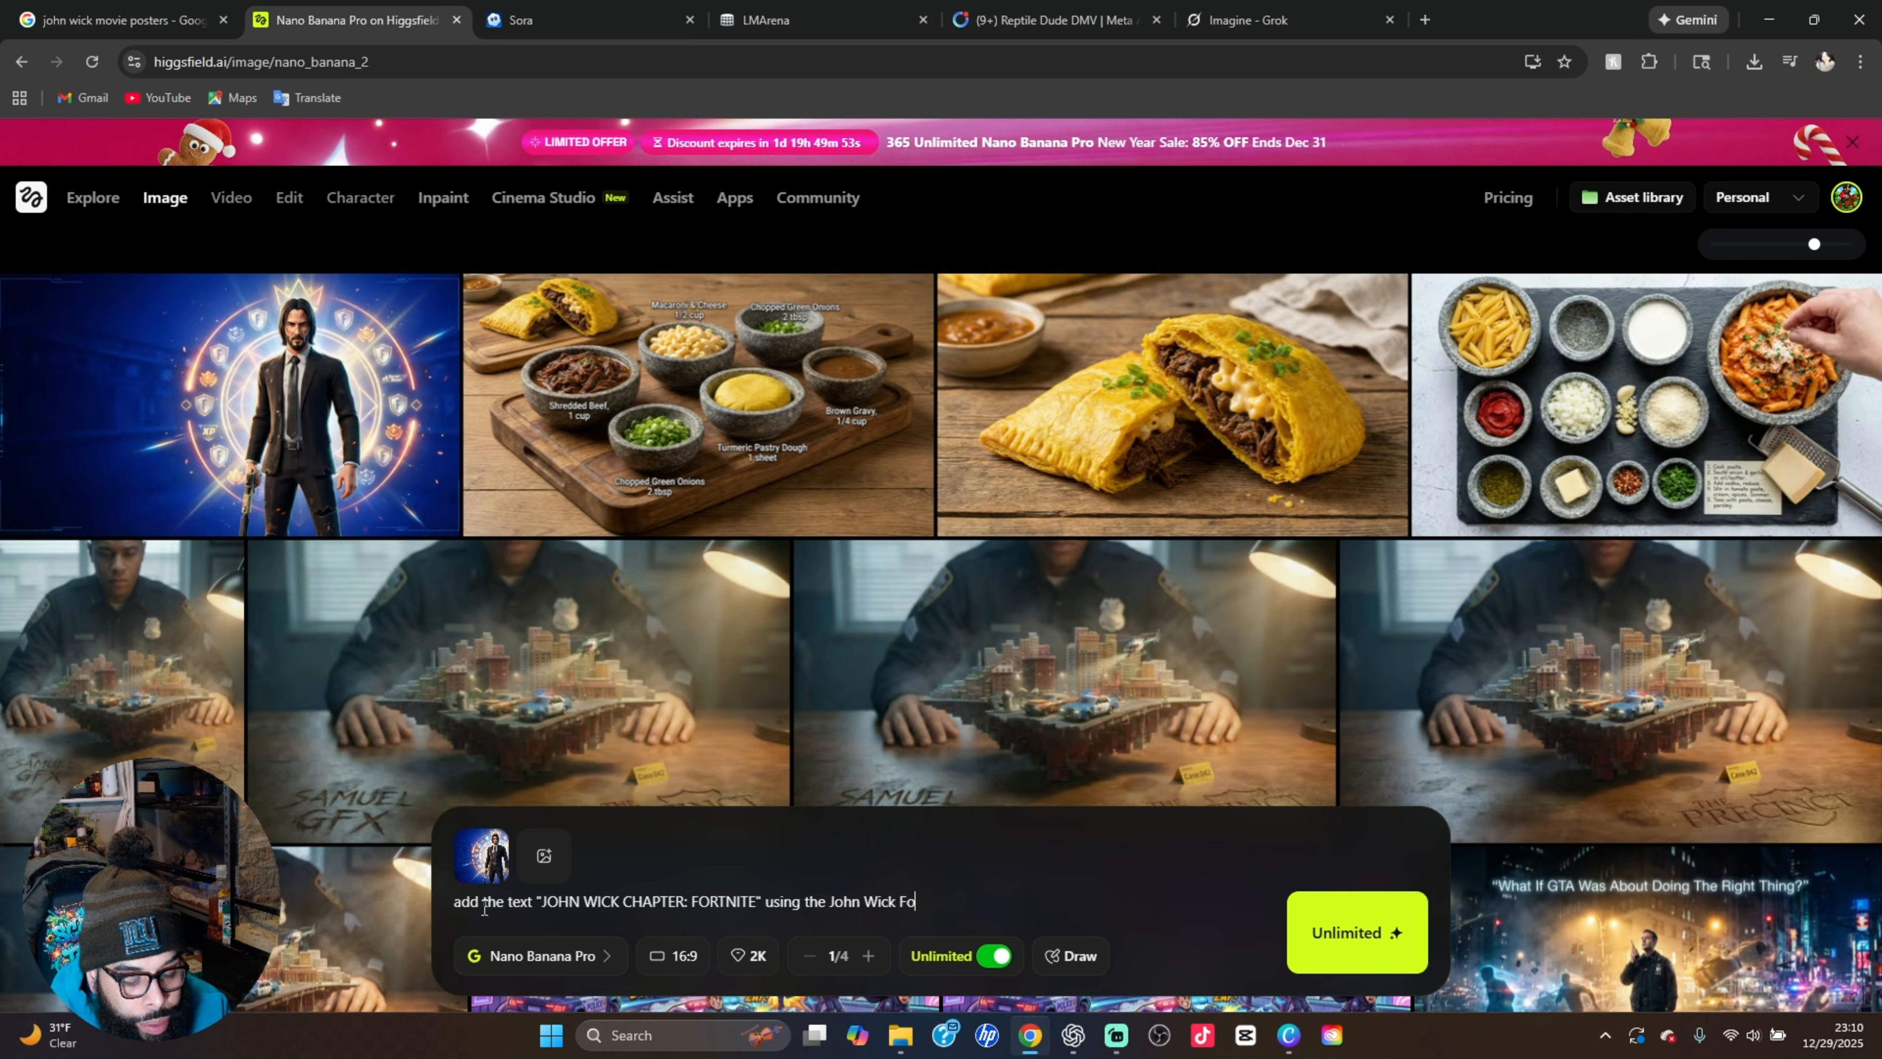
pyautogui.write('nt and t')
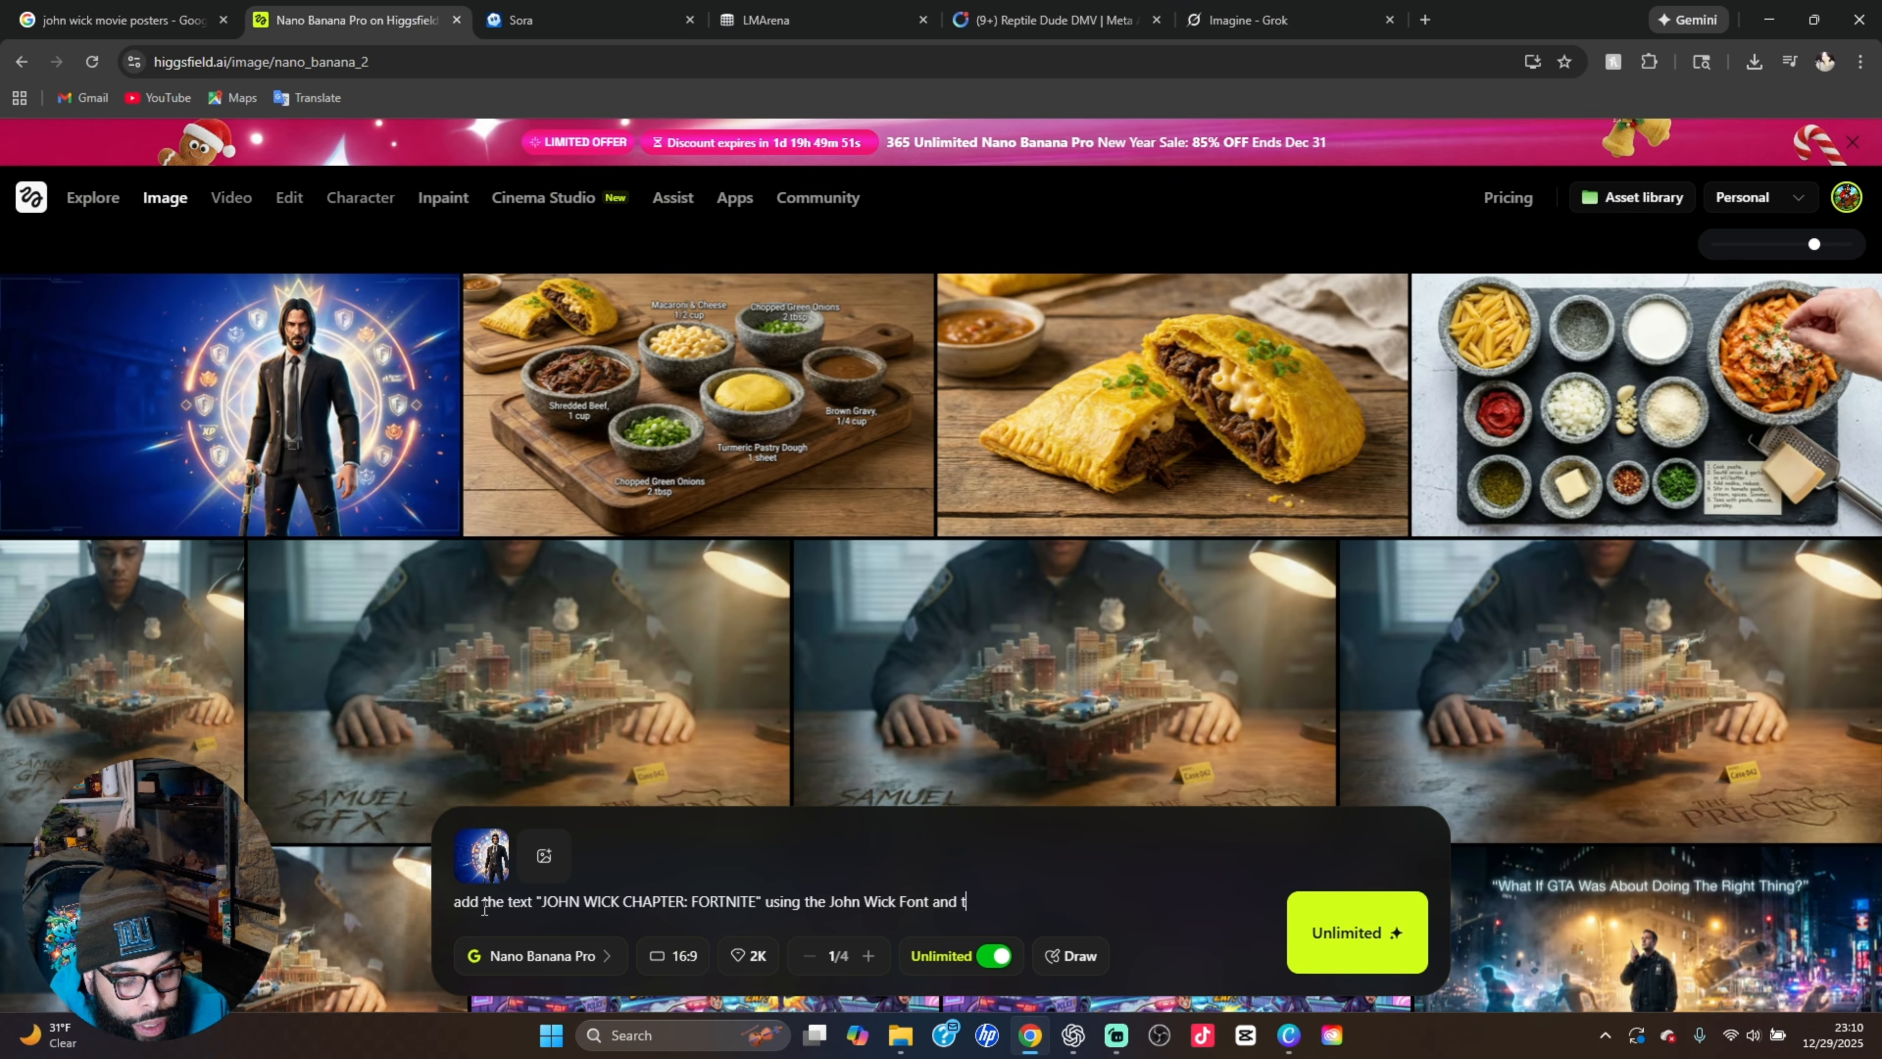
pyautogui.write('he Fort')
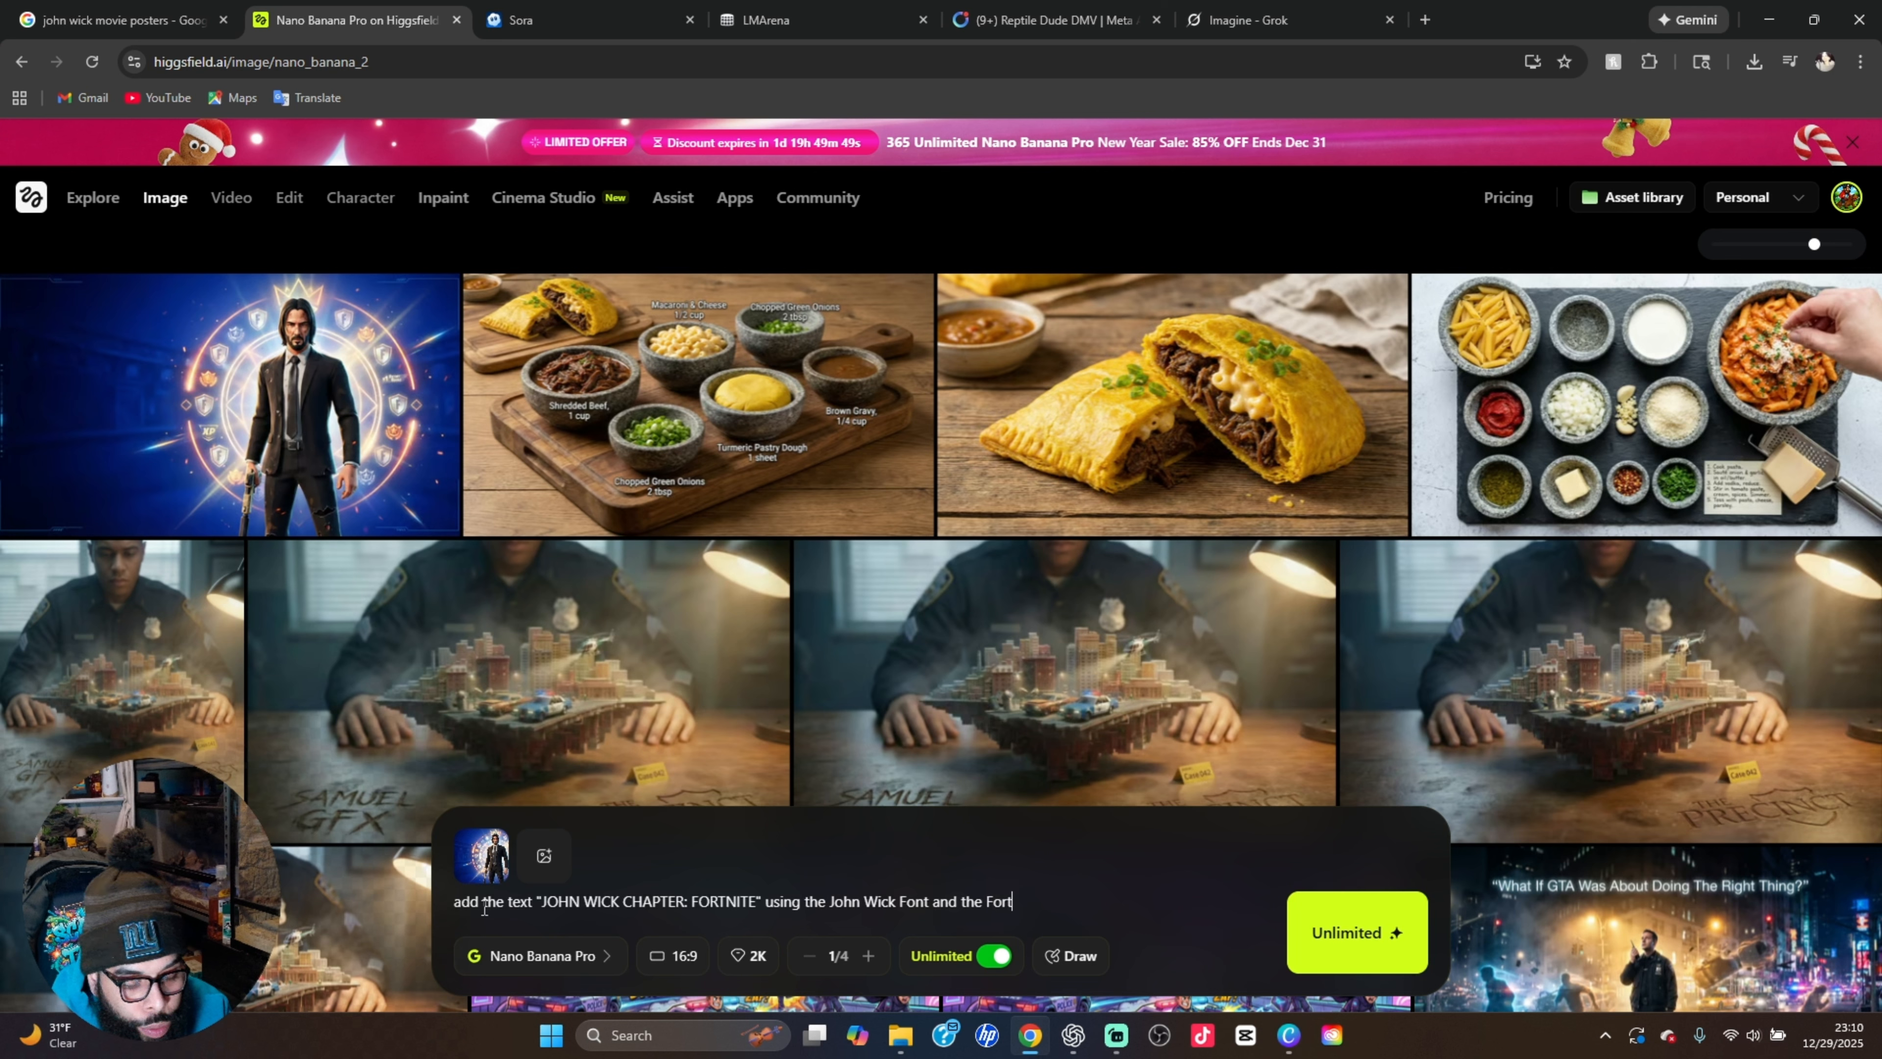
pyautogui.write('nite F')
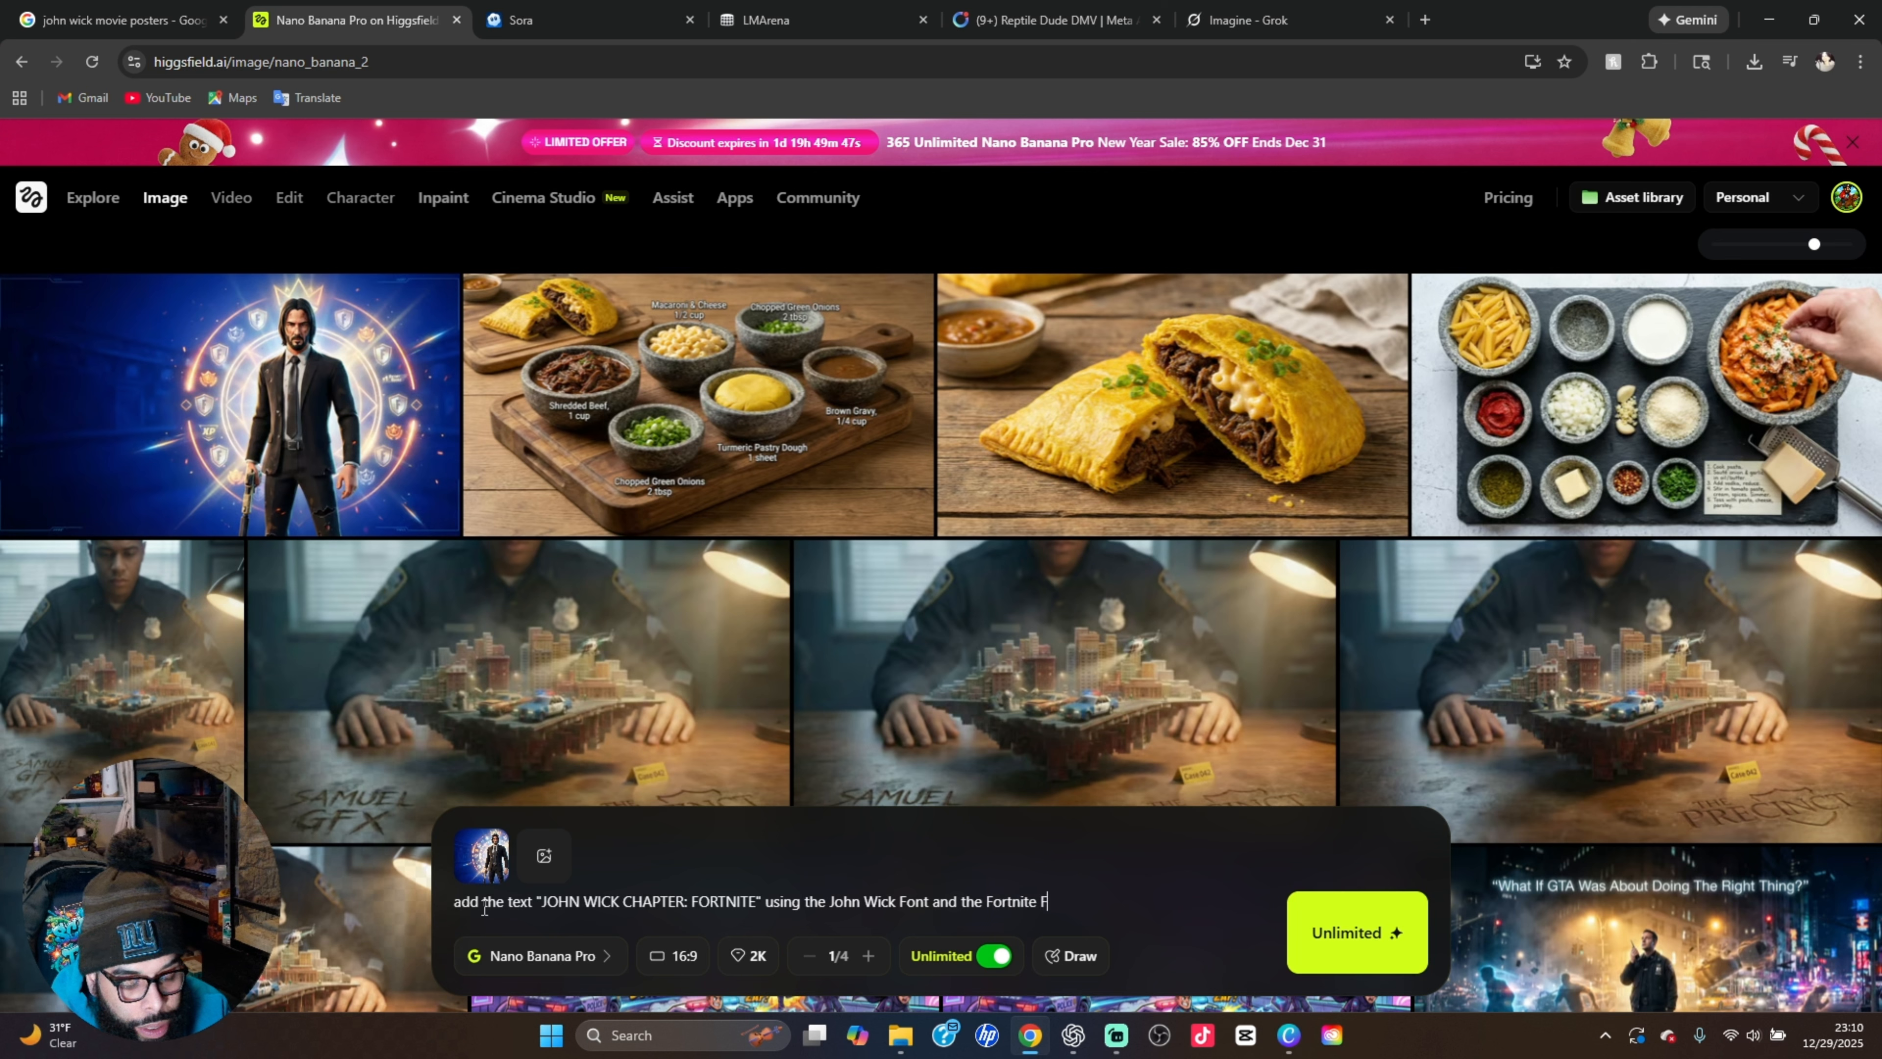
pyautogui.write('on')
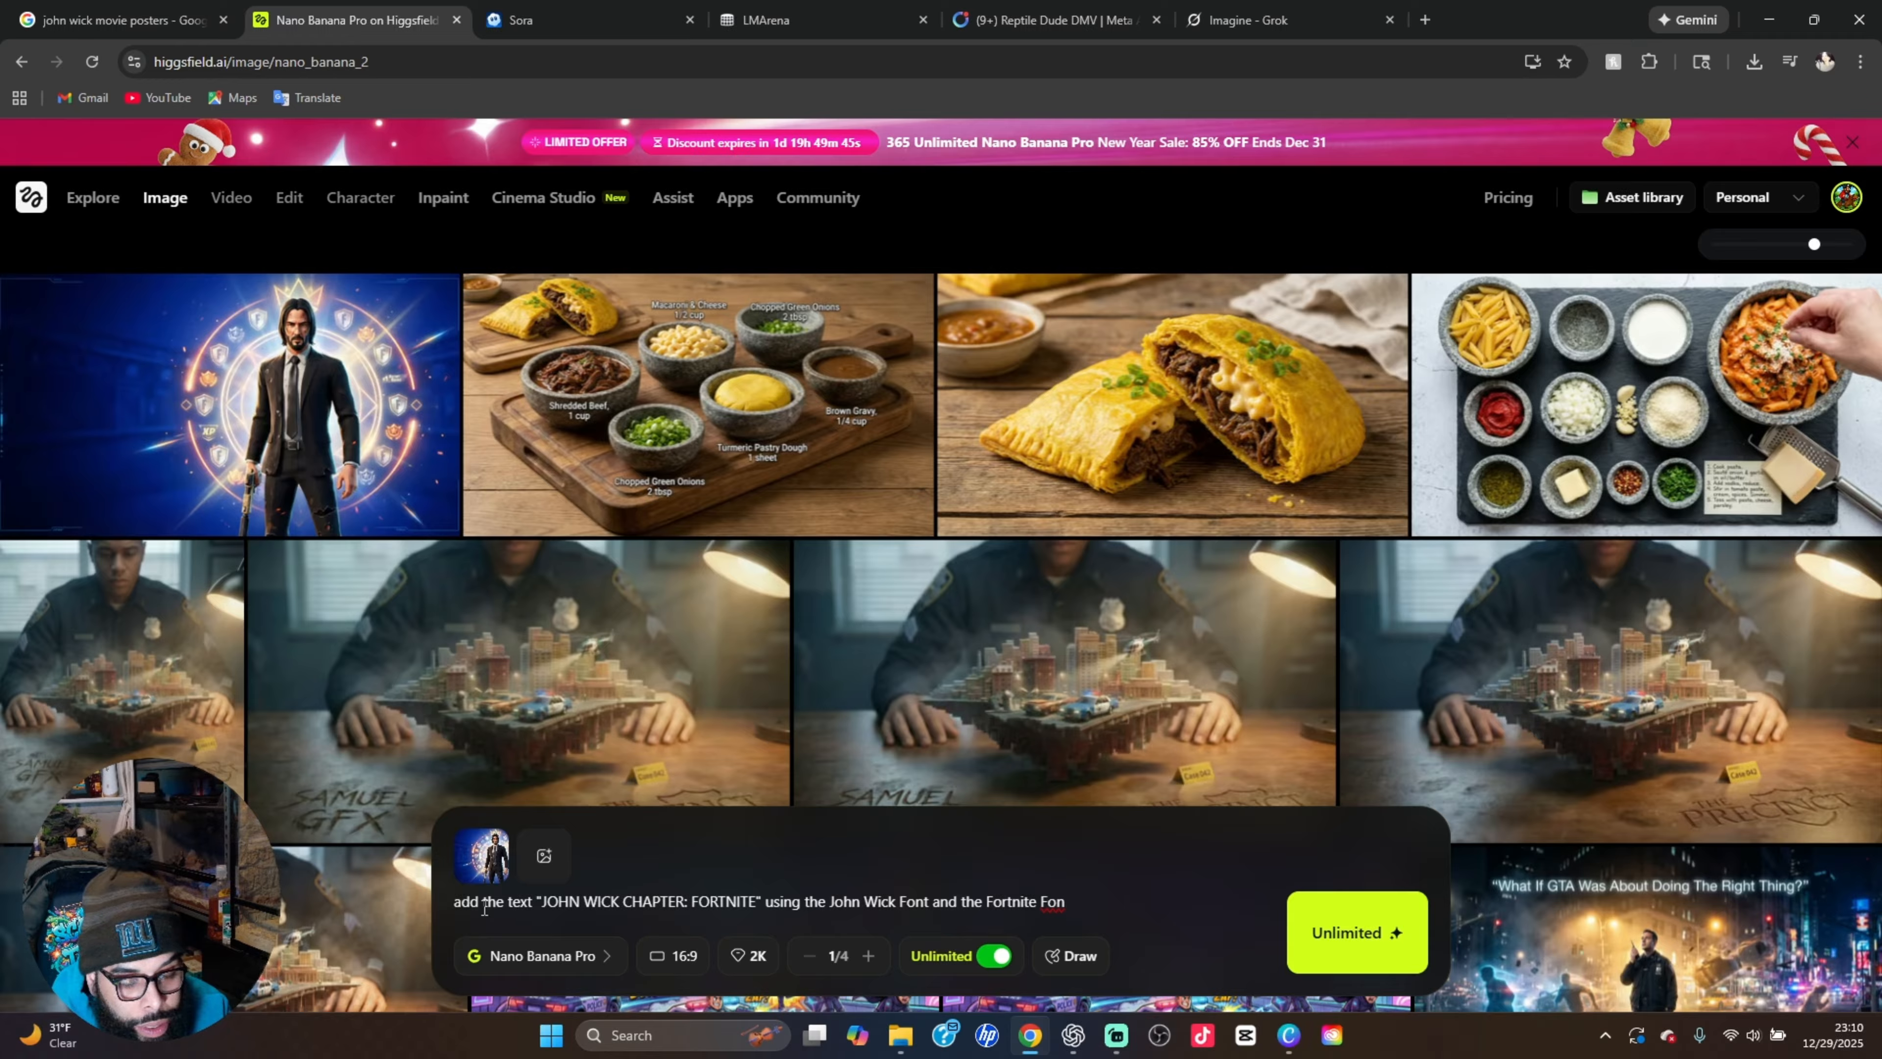
pyautogui.write('t')
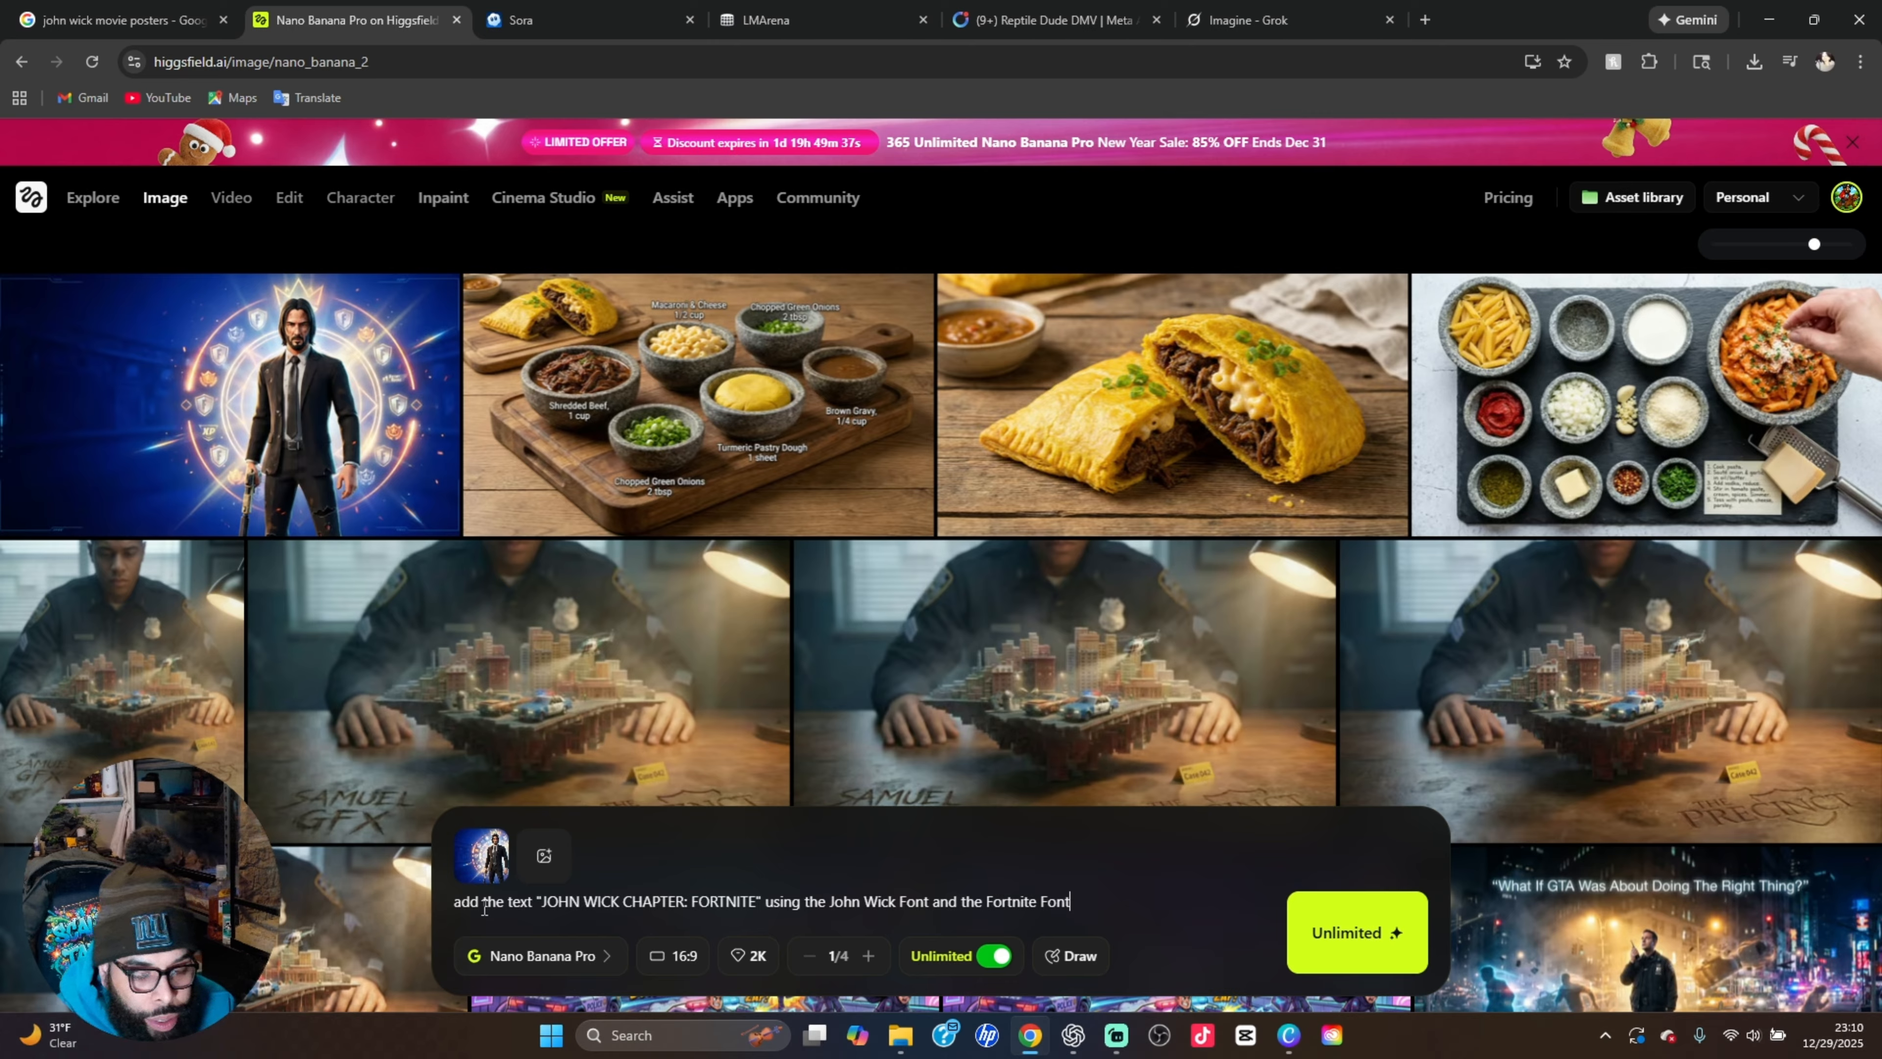
# Extend the edit prompt with "using the John Wick Font and the Fortnite Font."
pyautogui.write('. ')
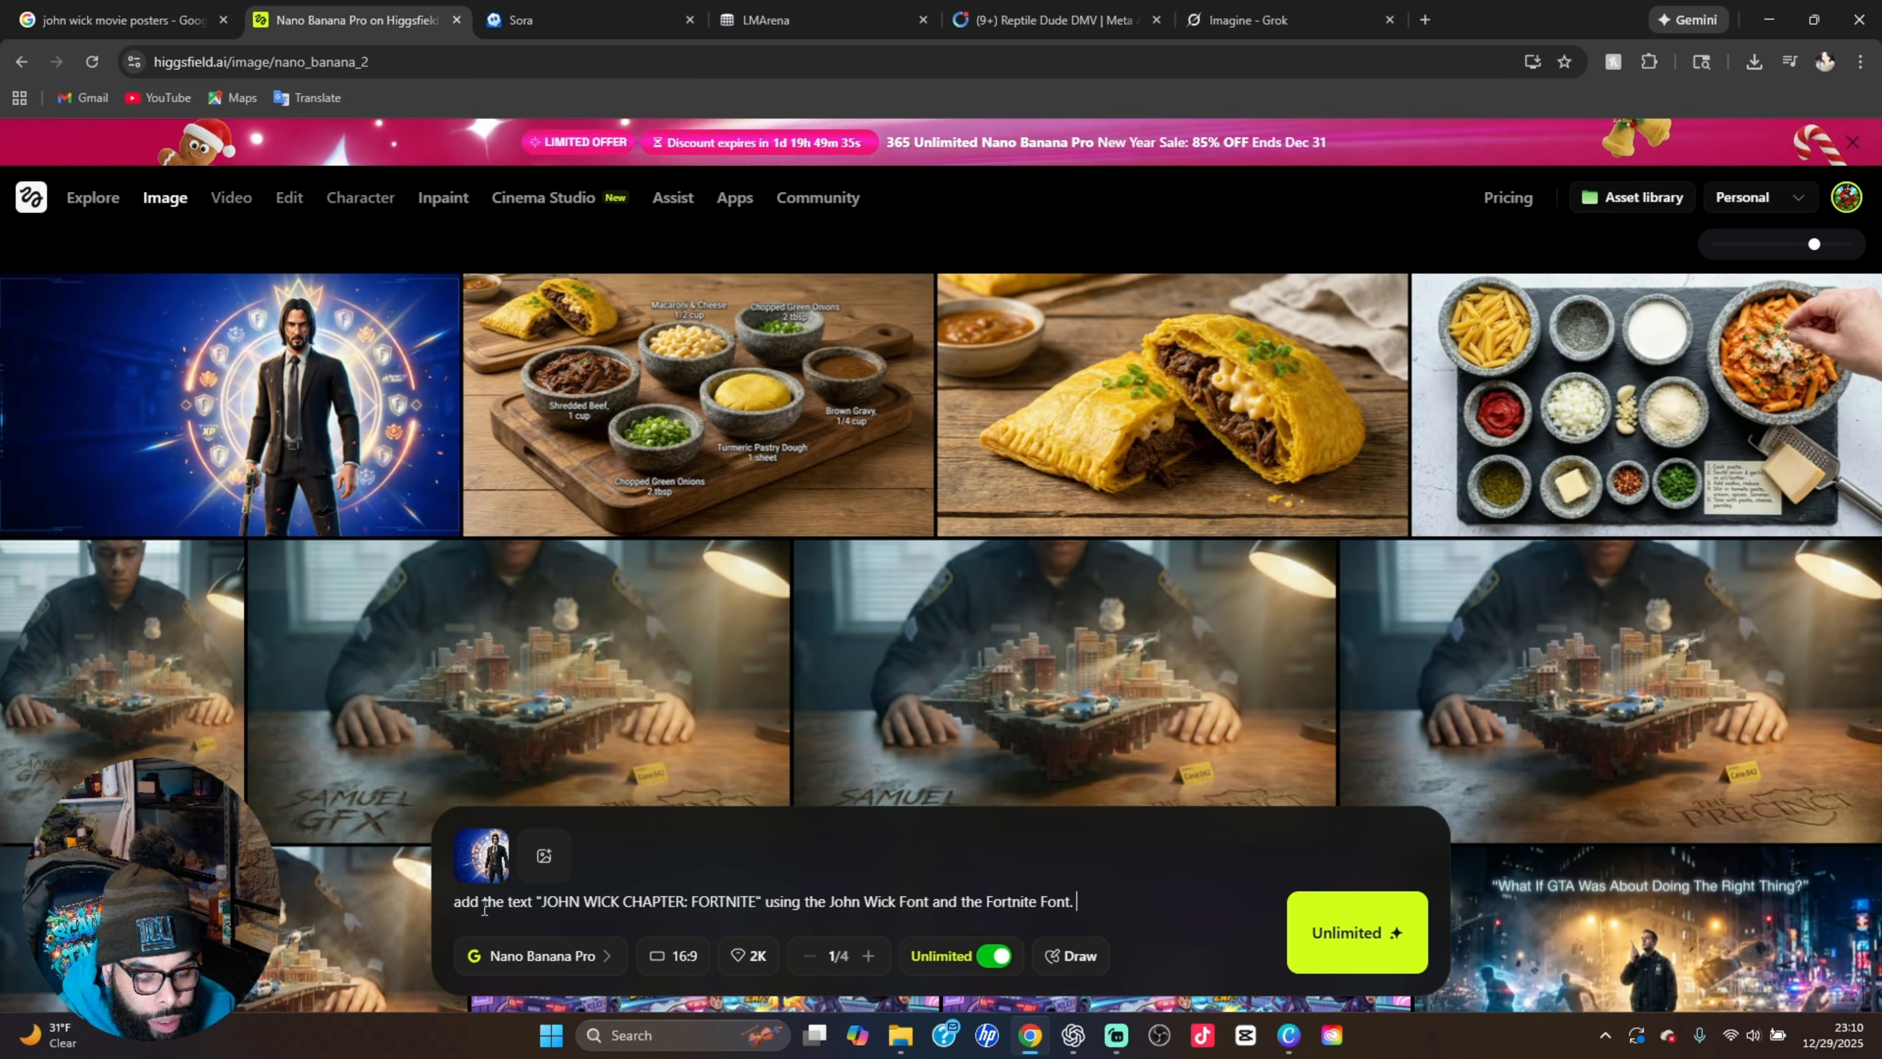
pyautogui.write('place ')
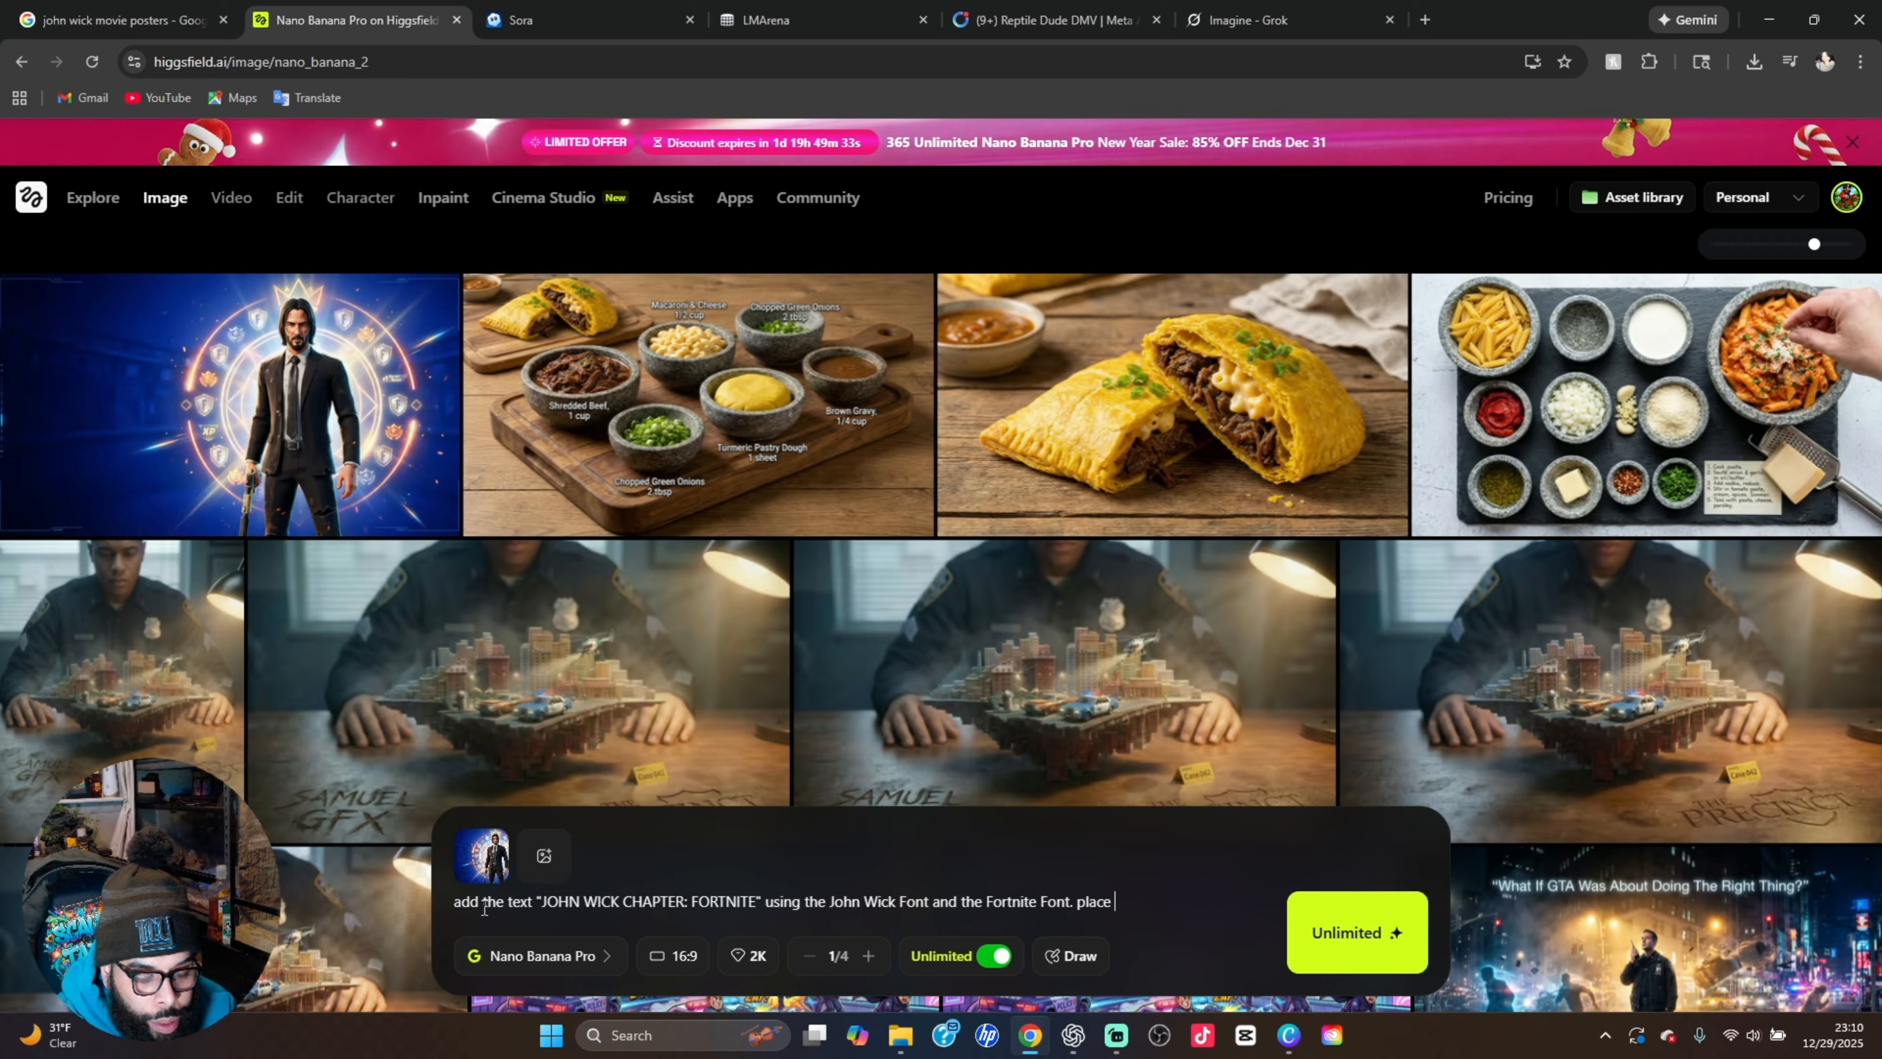
pyautogui.write('it in the ')
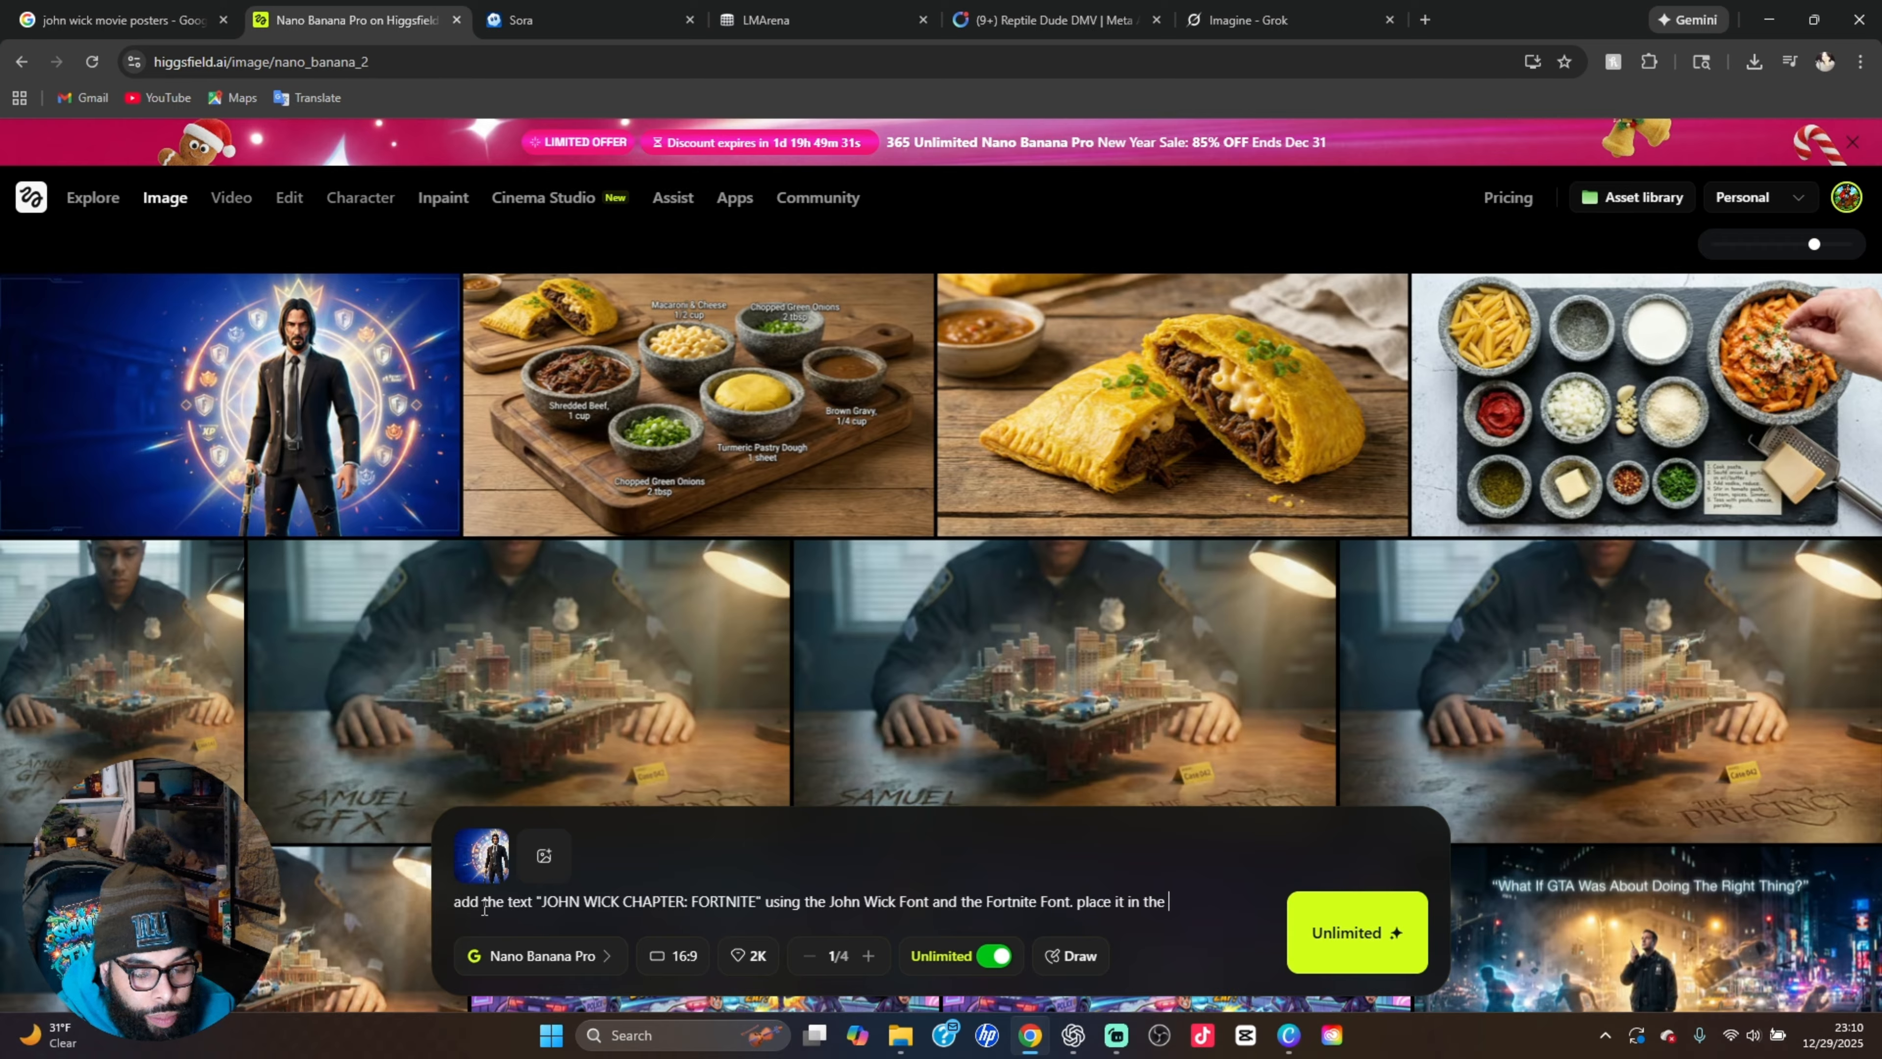
pyautogui.write('left cen')
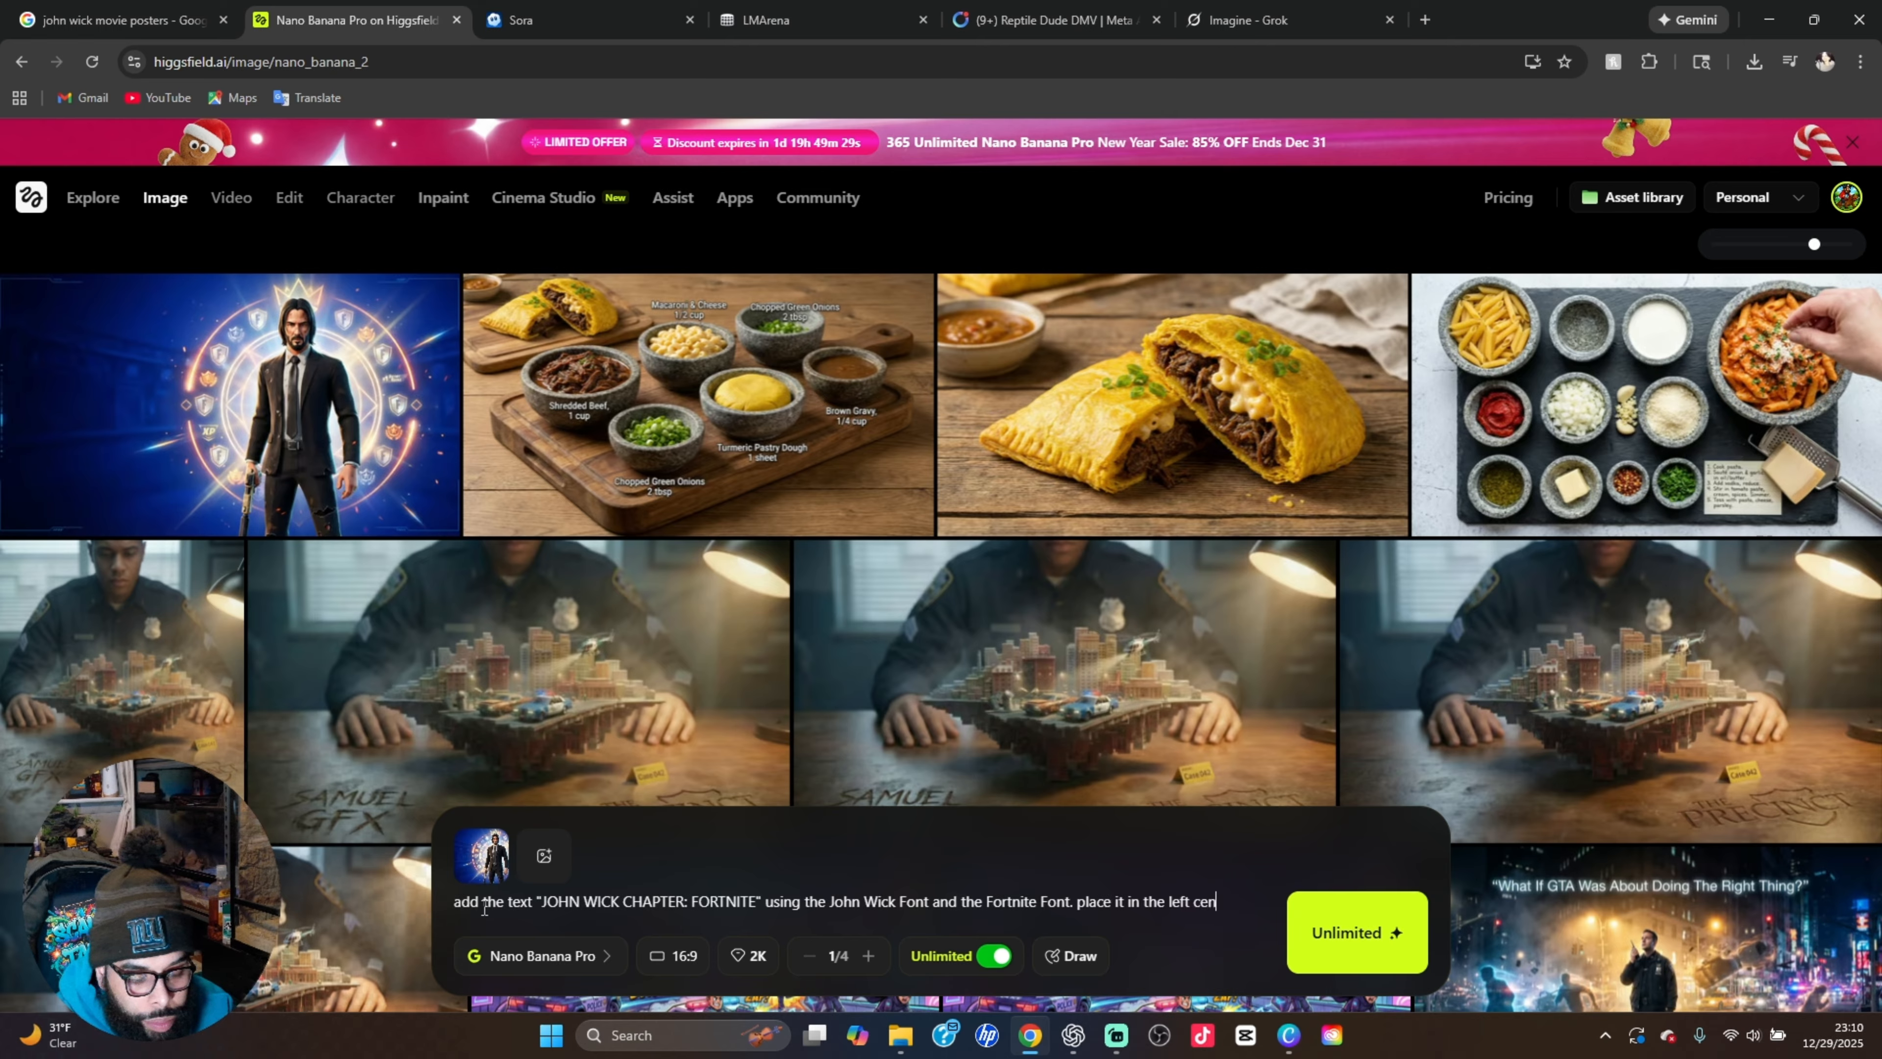
pyautogui.write('ter as if')
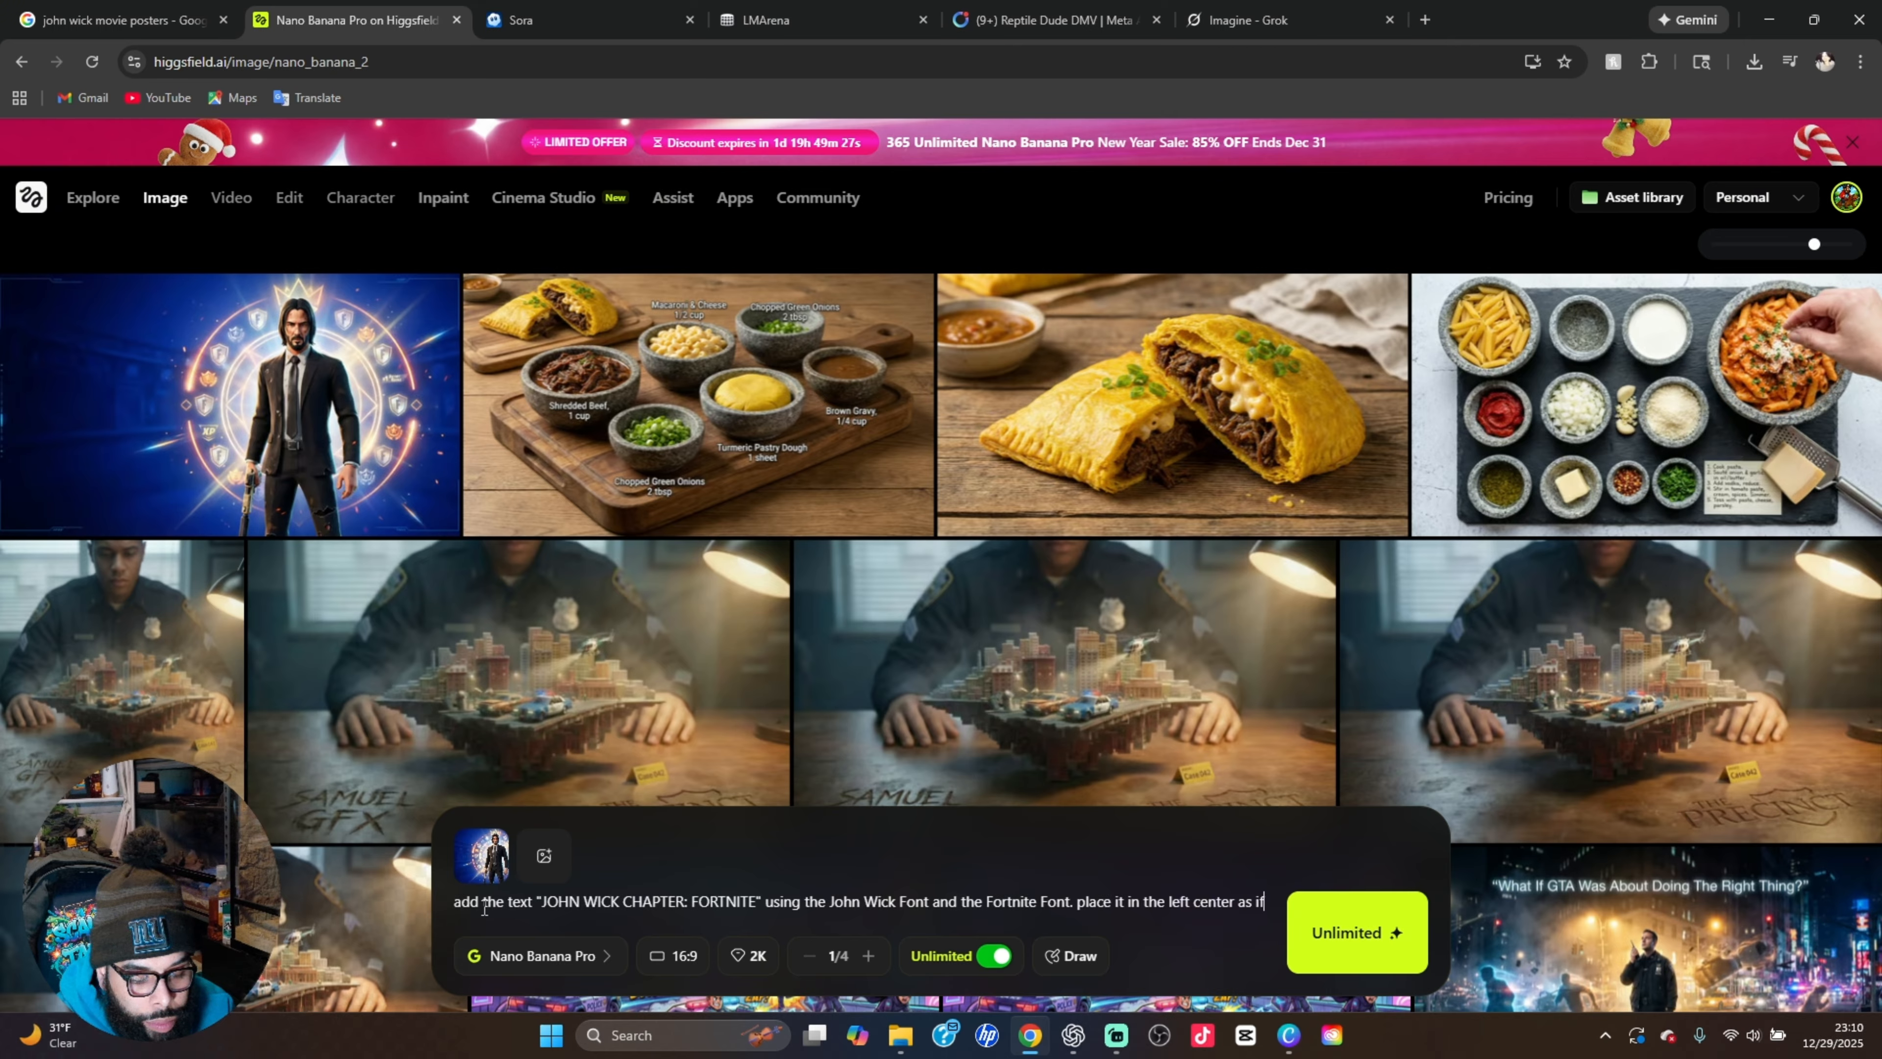
pyautogui.write(' it')
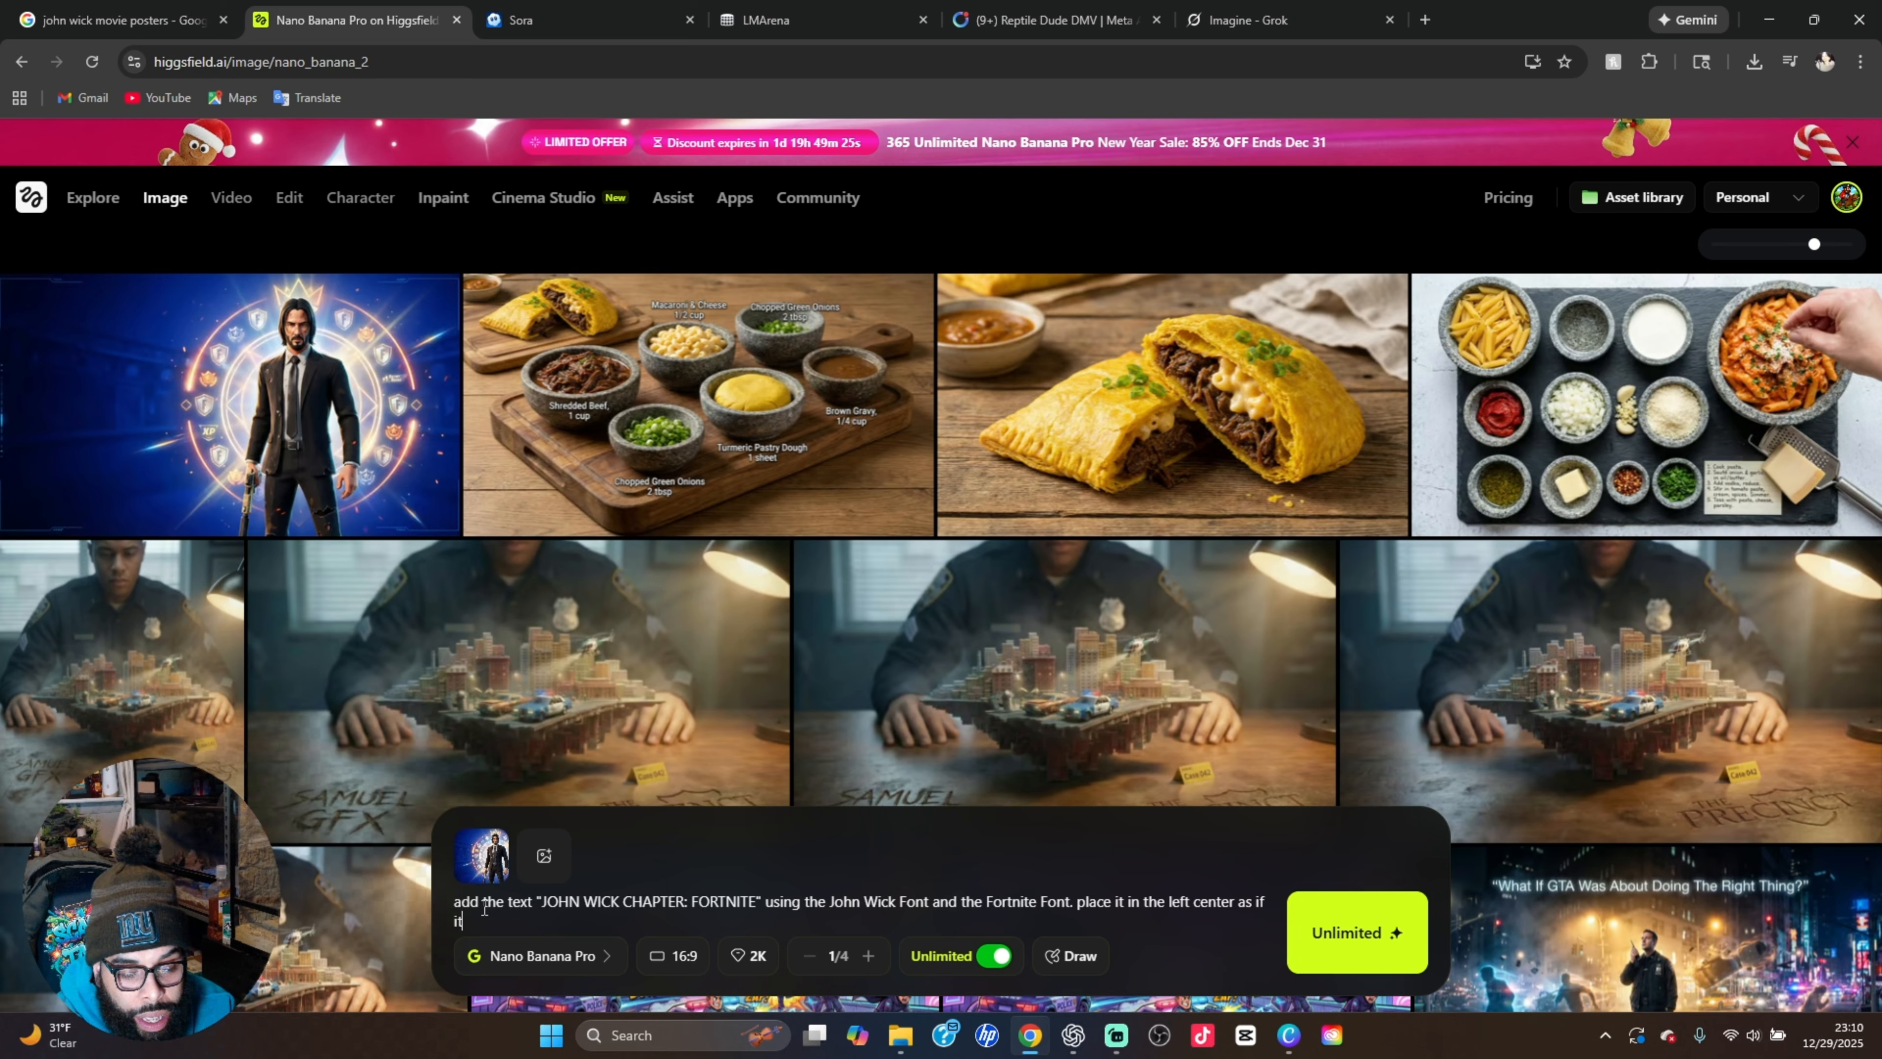
pyautogui.write(' wer')
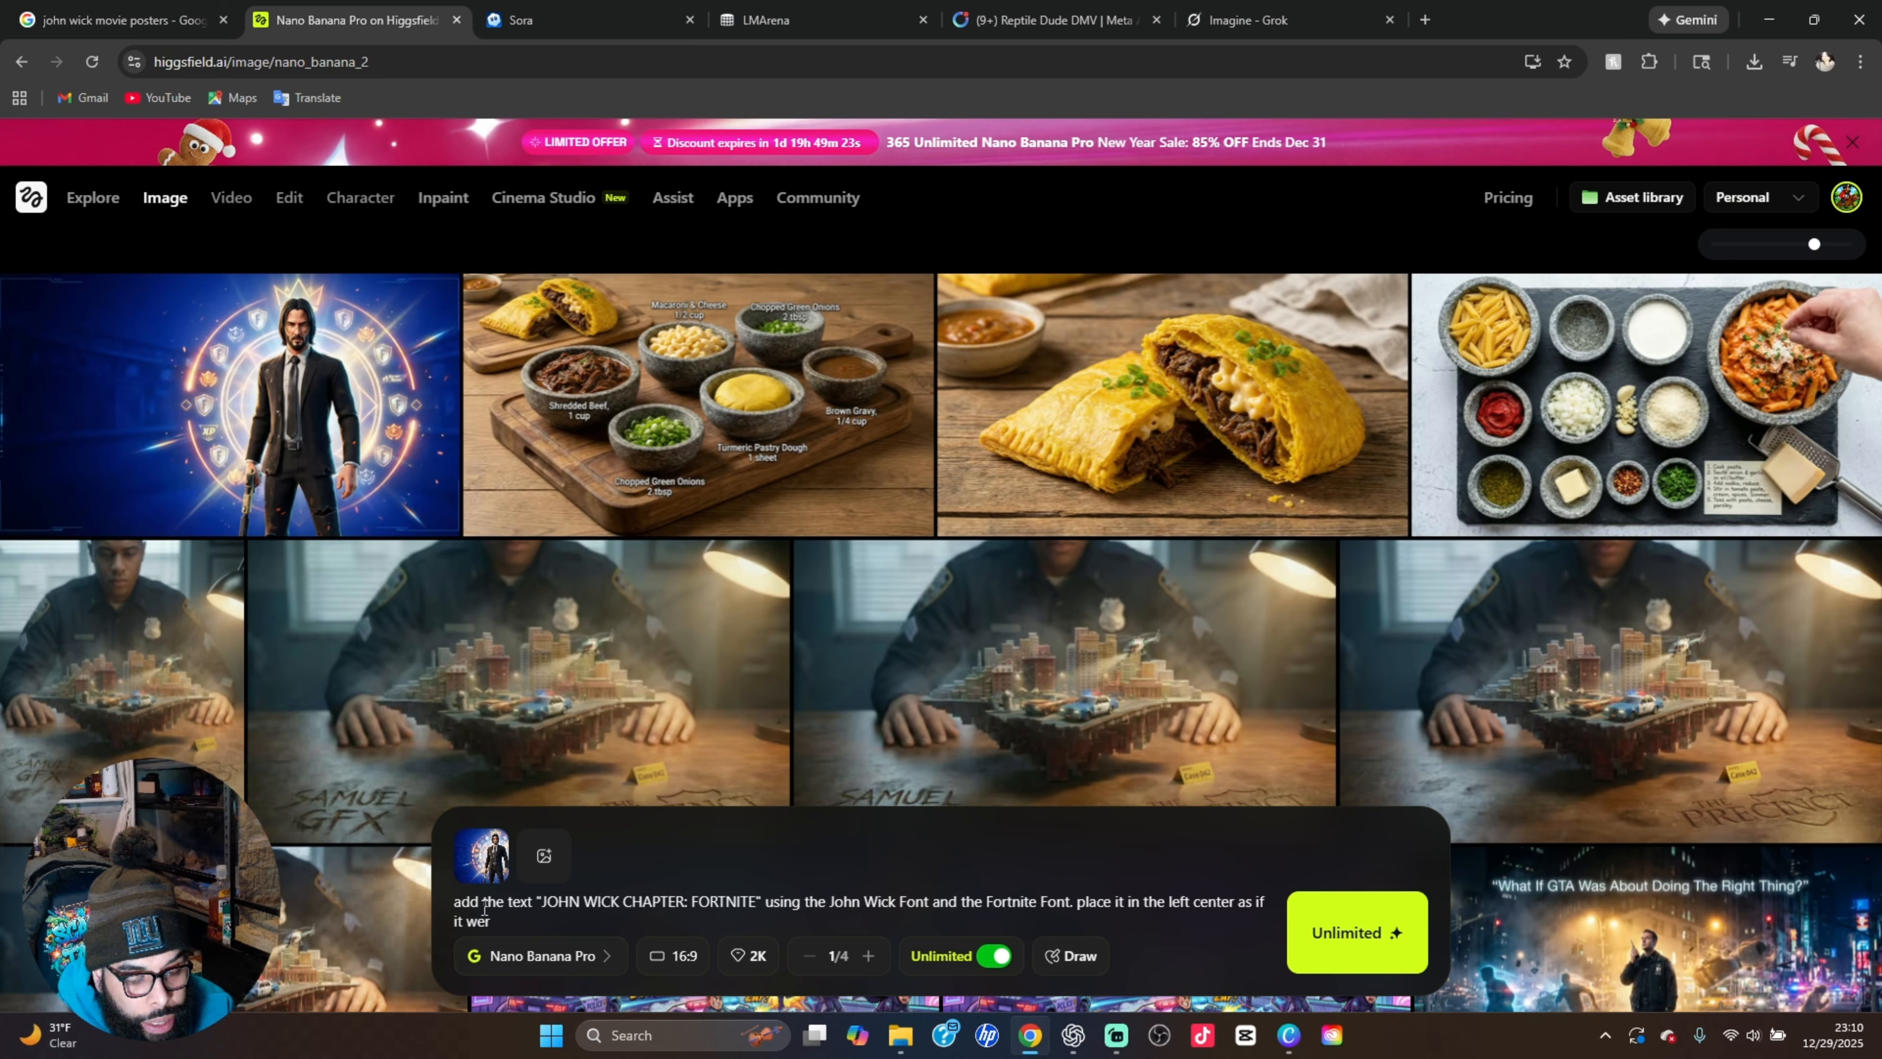
pyautogui.write('e a movi')
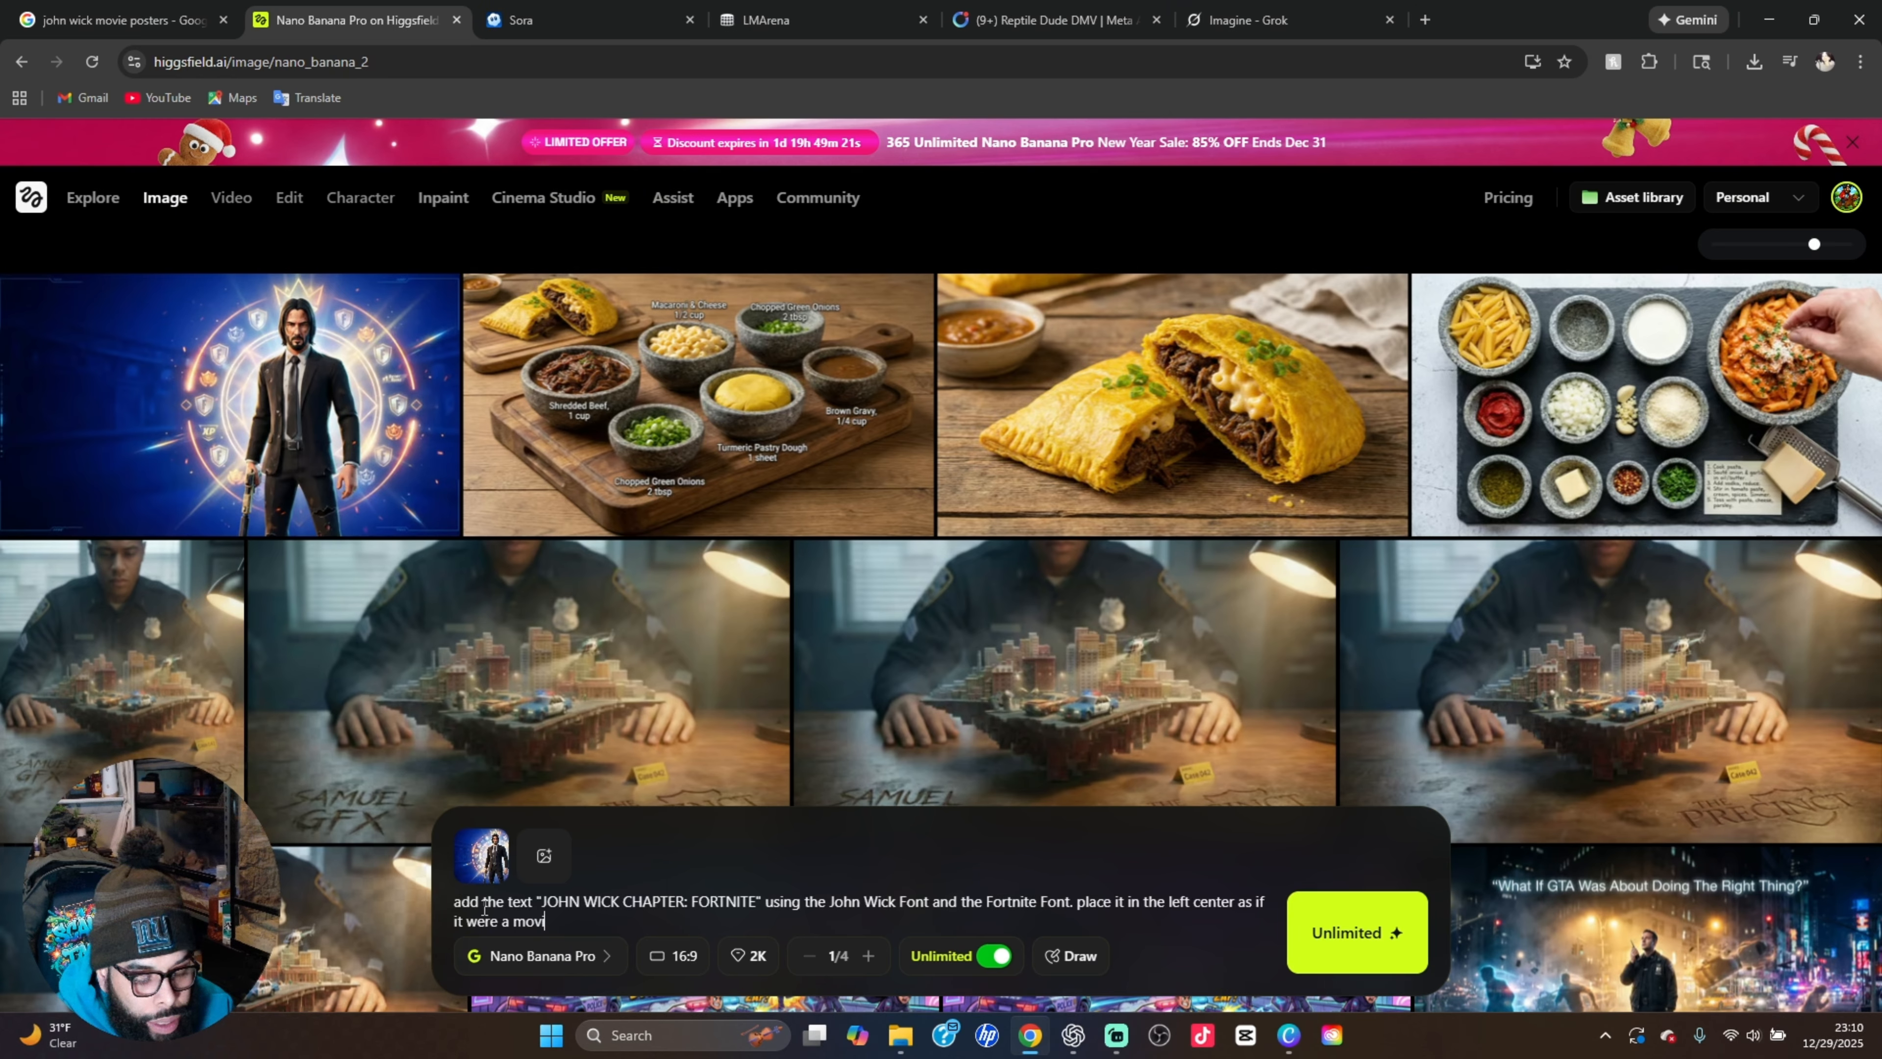
pyautogui.write('e poste')
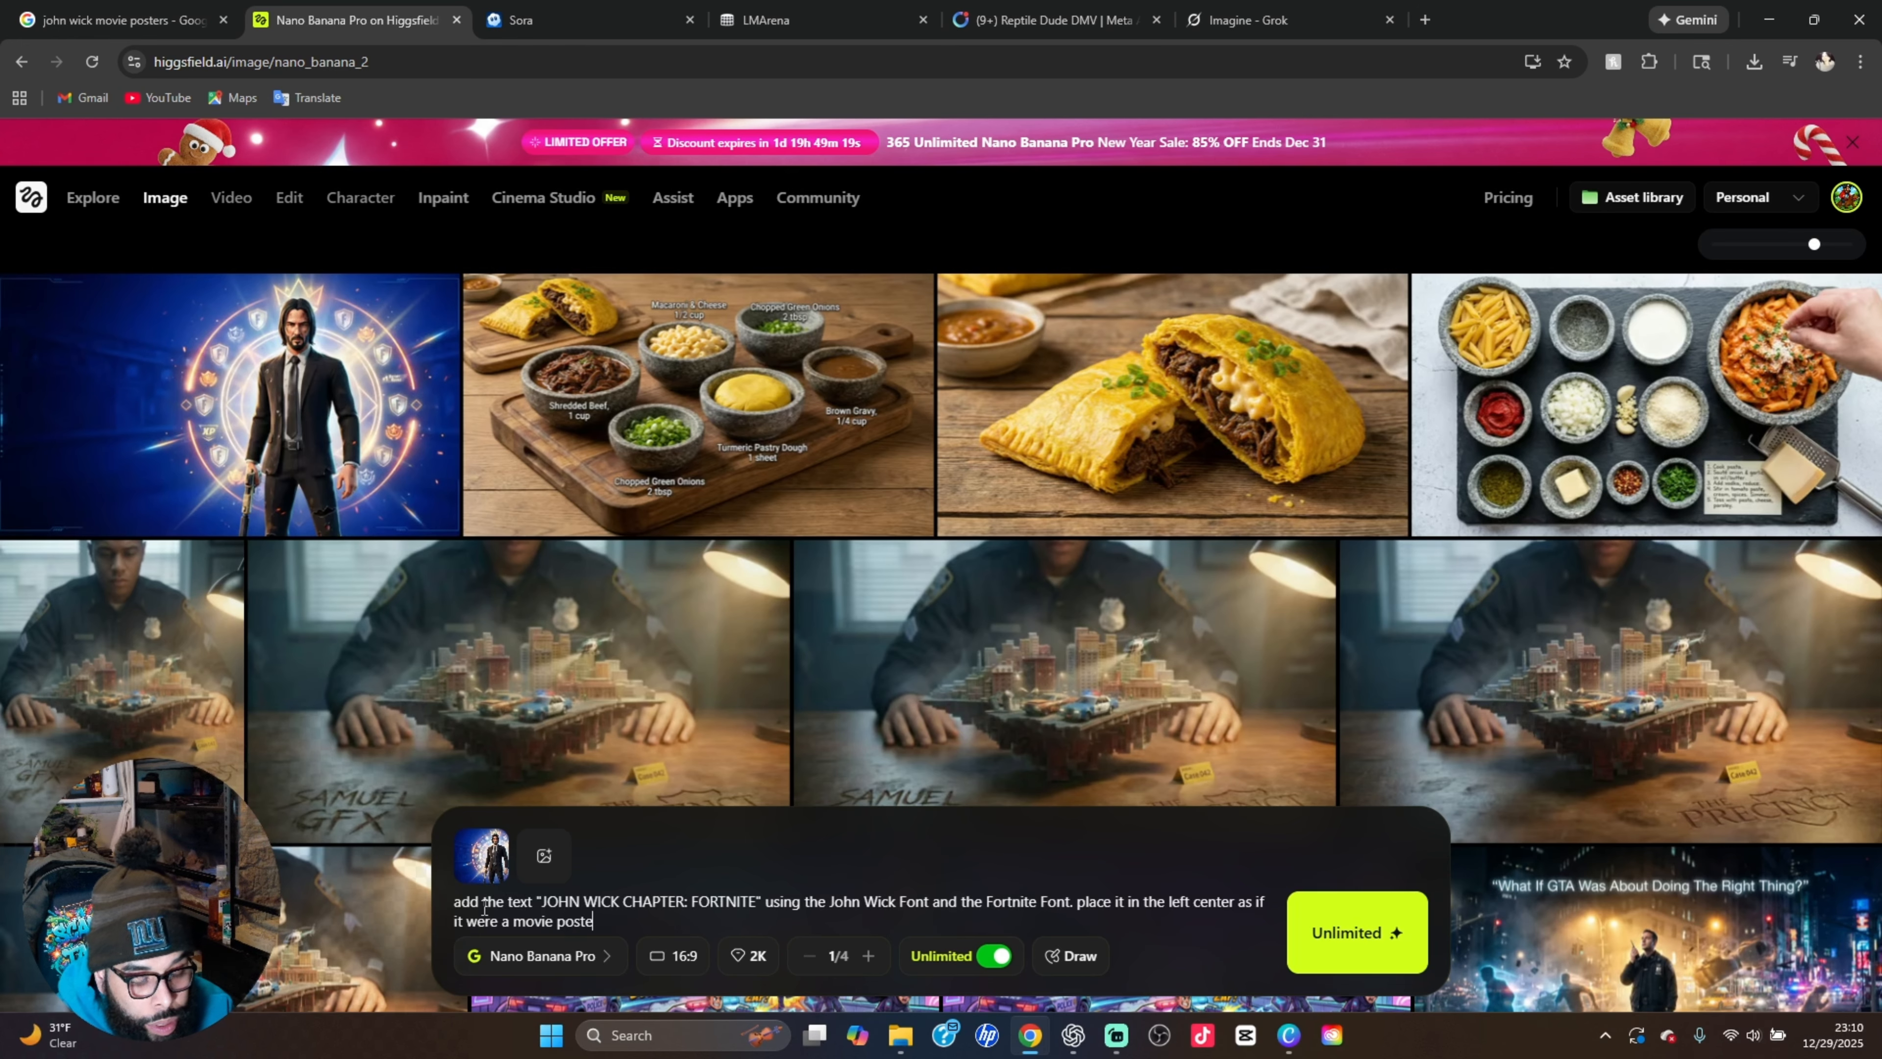
pyautogui.write('r')
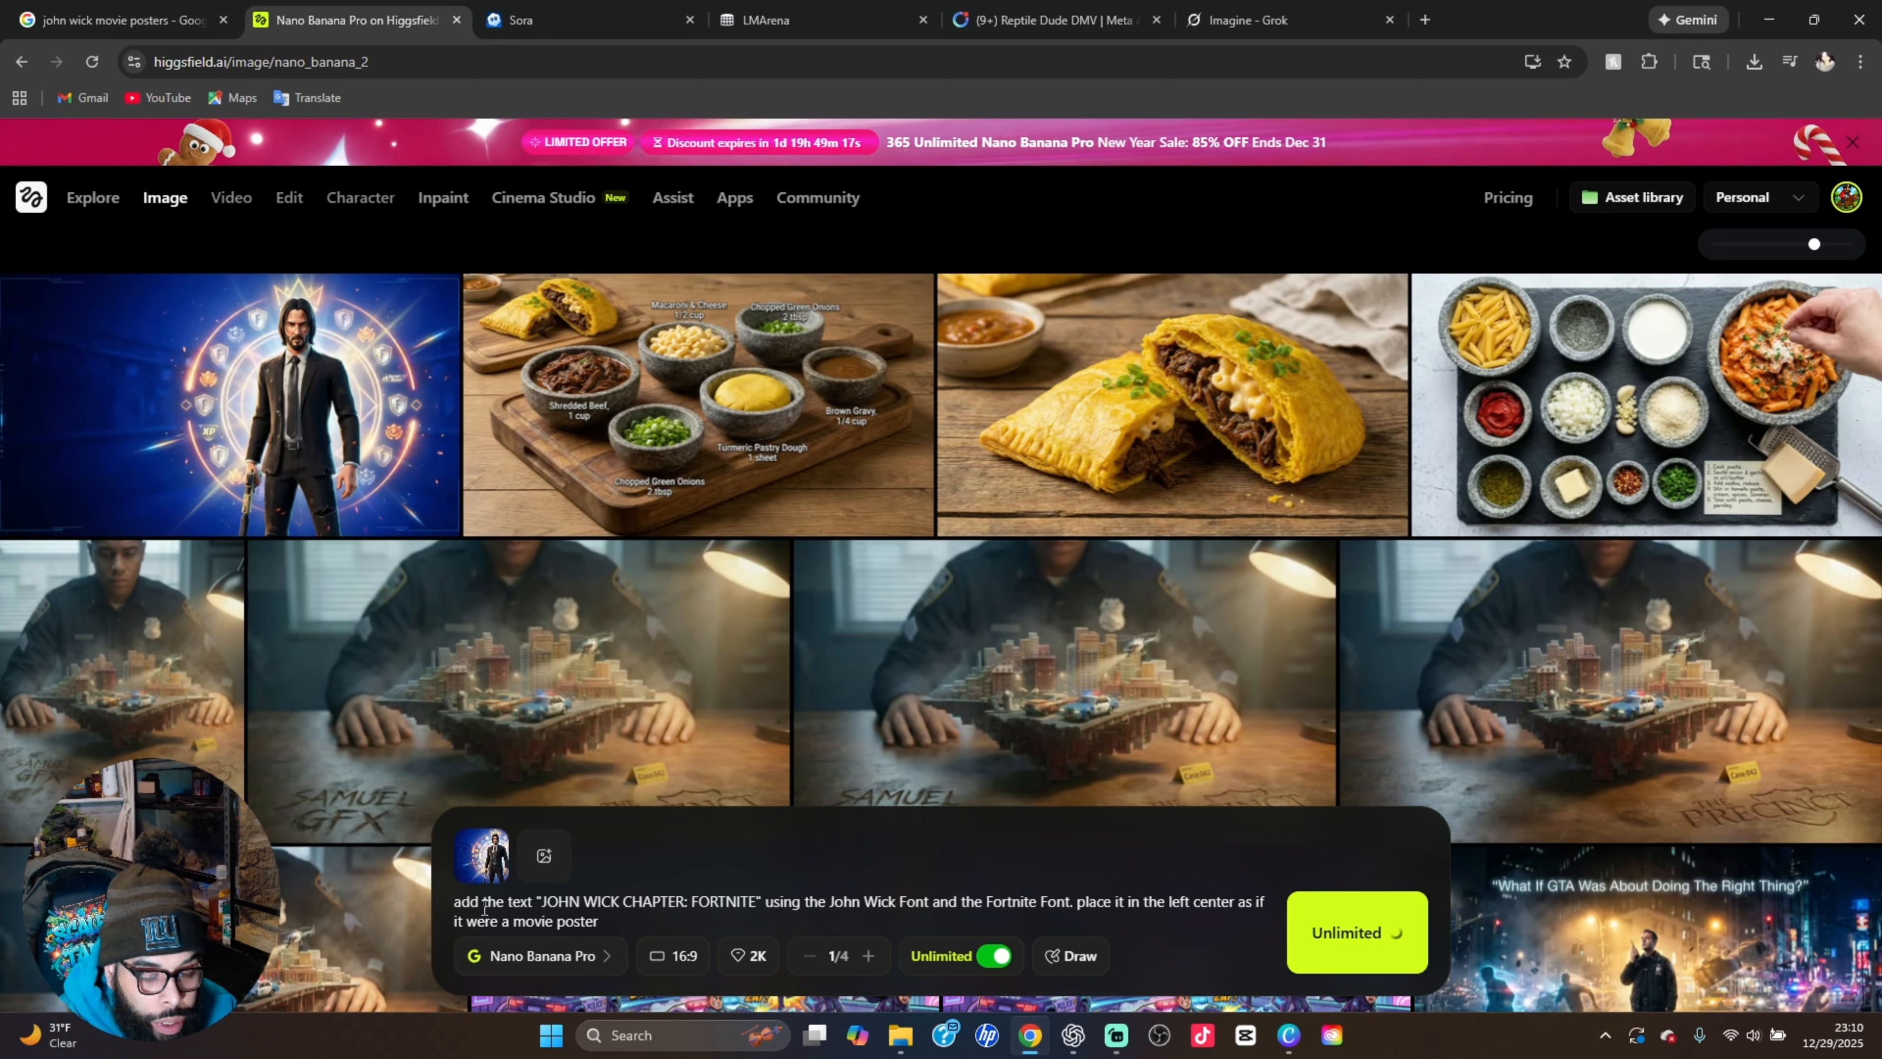
# Finish the prompt with "place it in the left center as if it were a movie poster" and submit it for generation
pyautogui.press('Return')
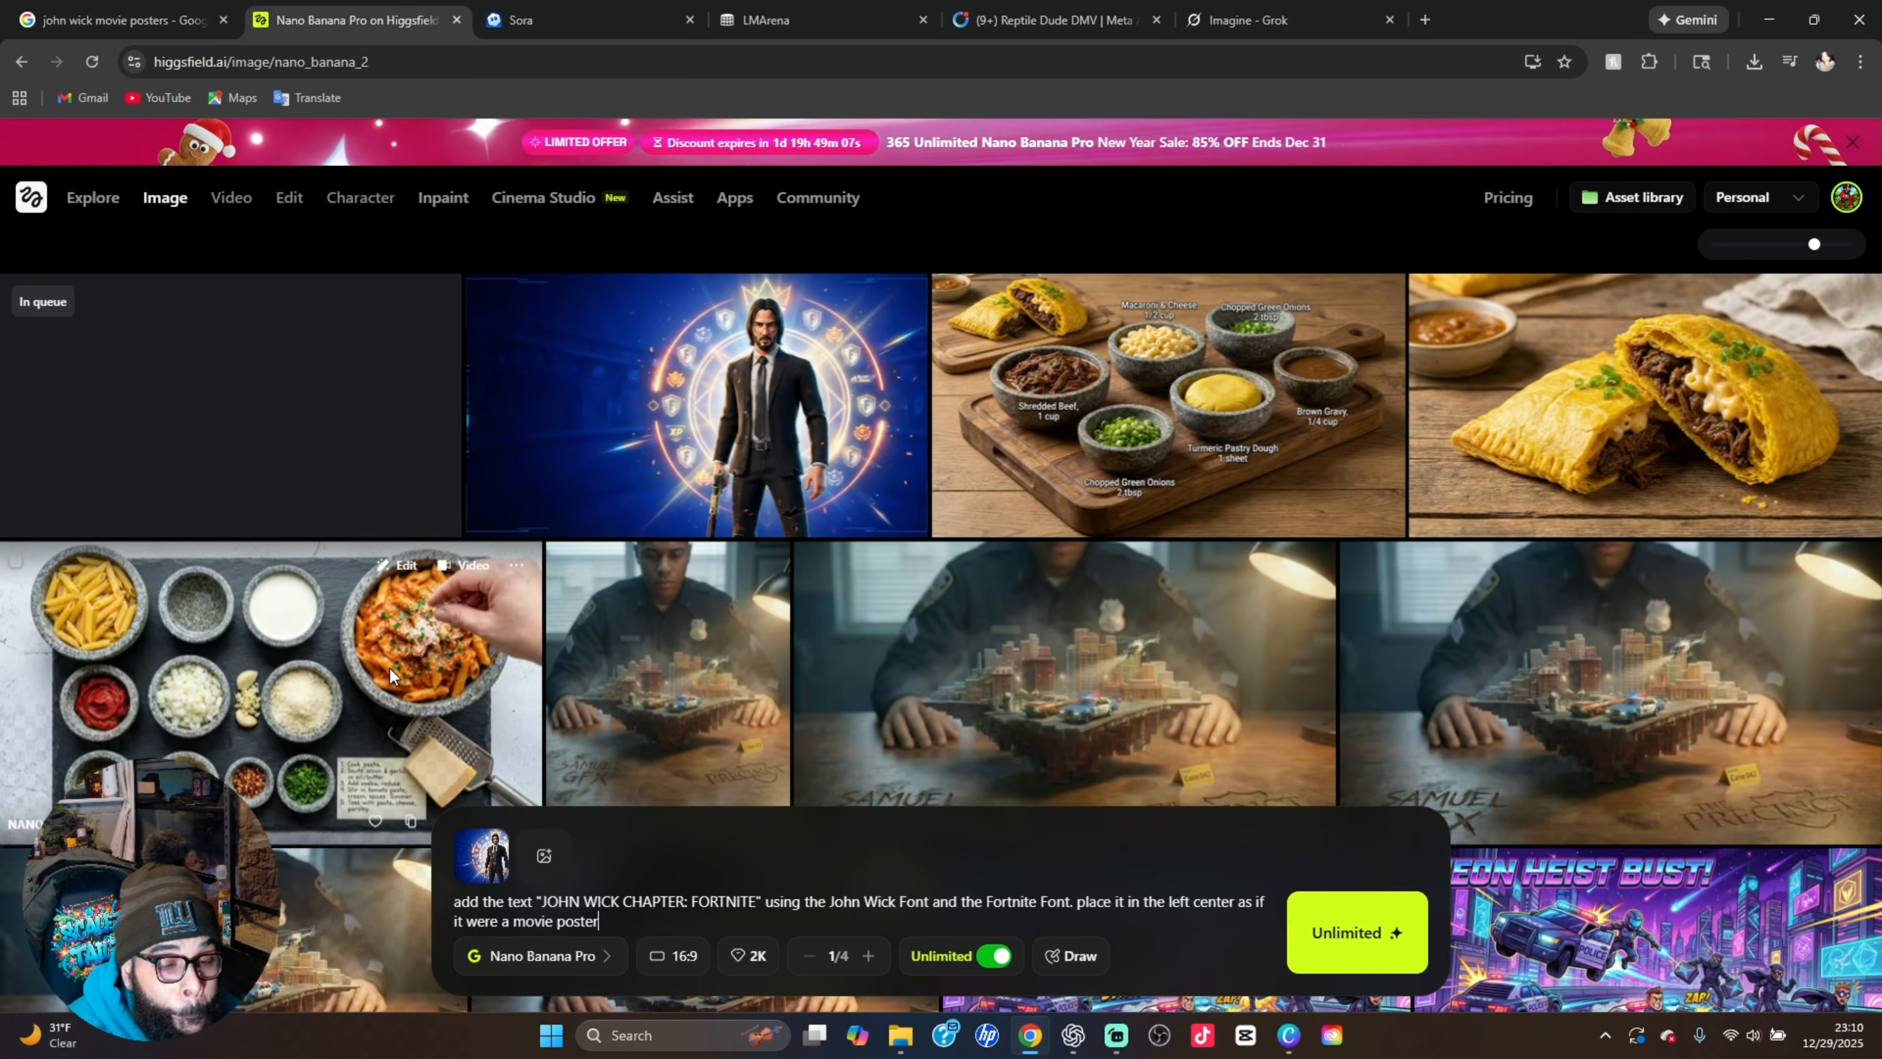
# Find the earlier Fortnite and Futurama lobby image with the grassy ground in the generation history and view it enlarged with its prompt
pyautogui.scroll(-15, 390, 668)
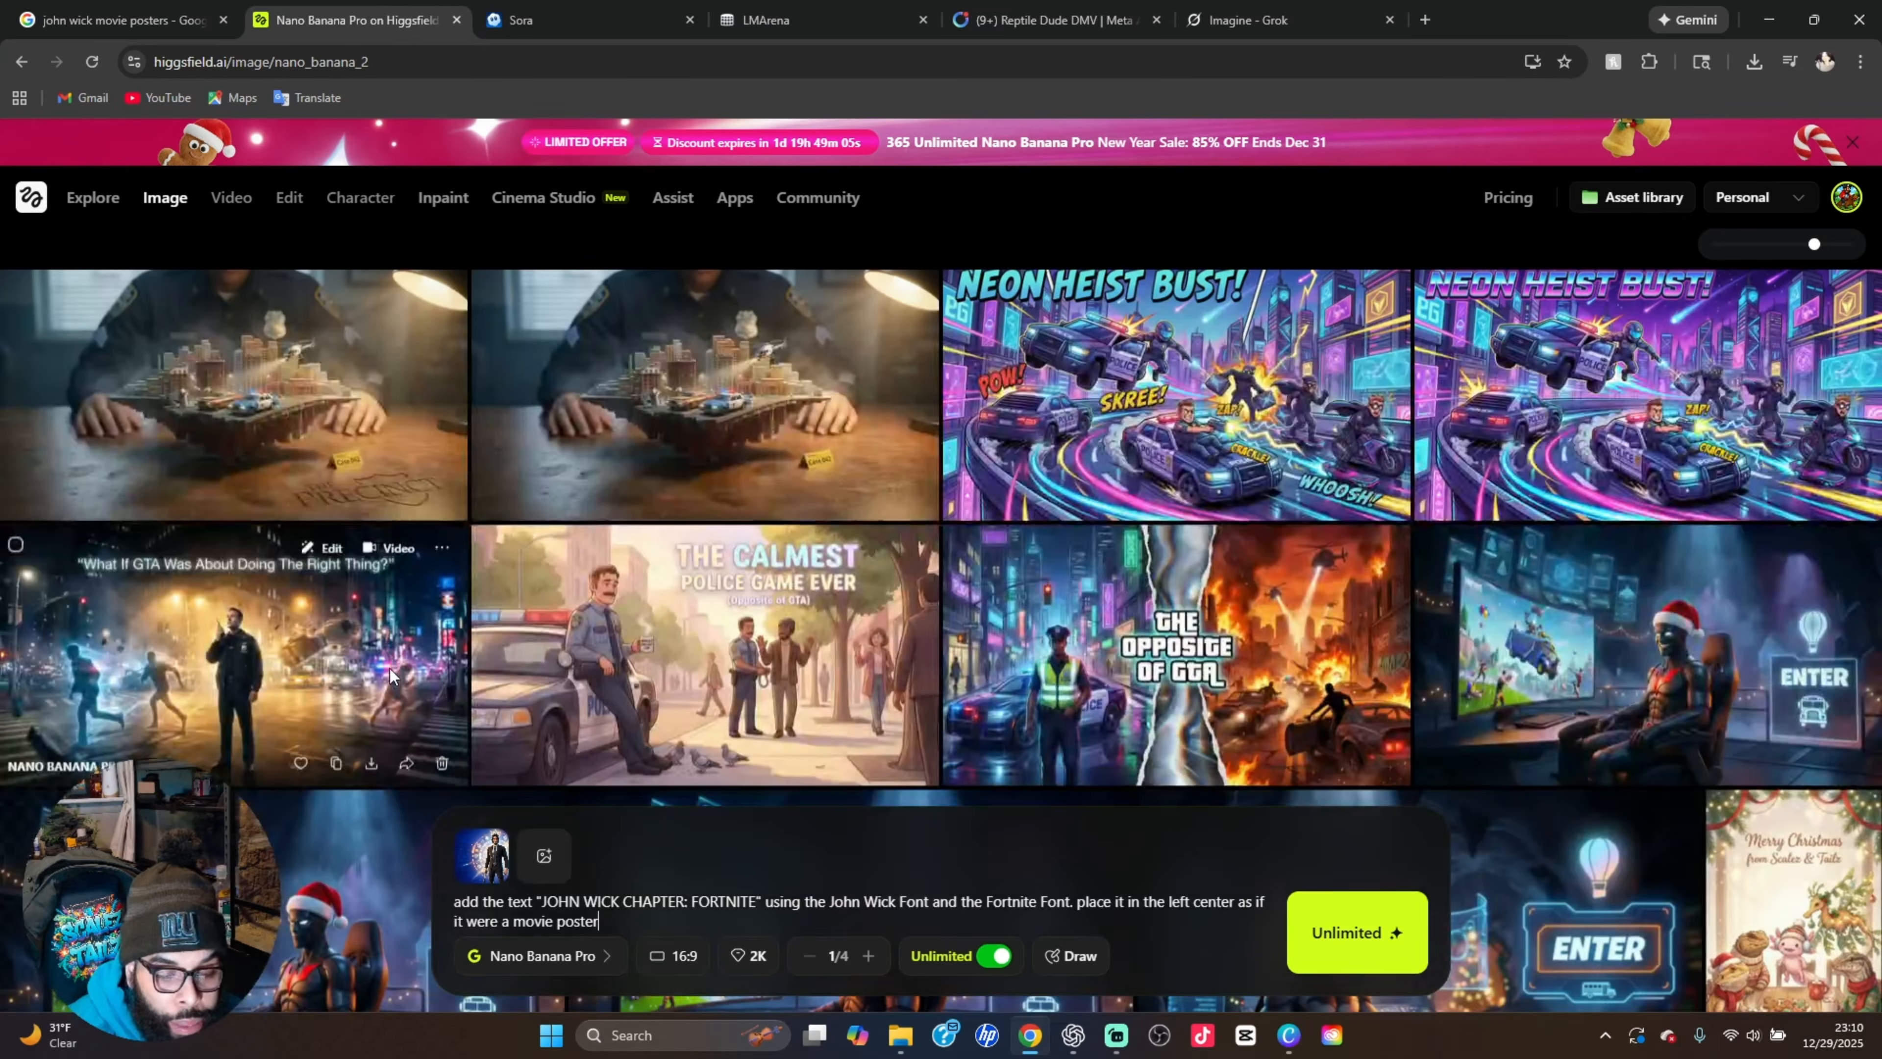
pyautogui.scroll(-15, 390, 667)
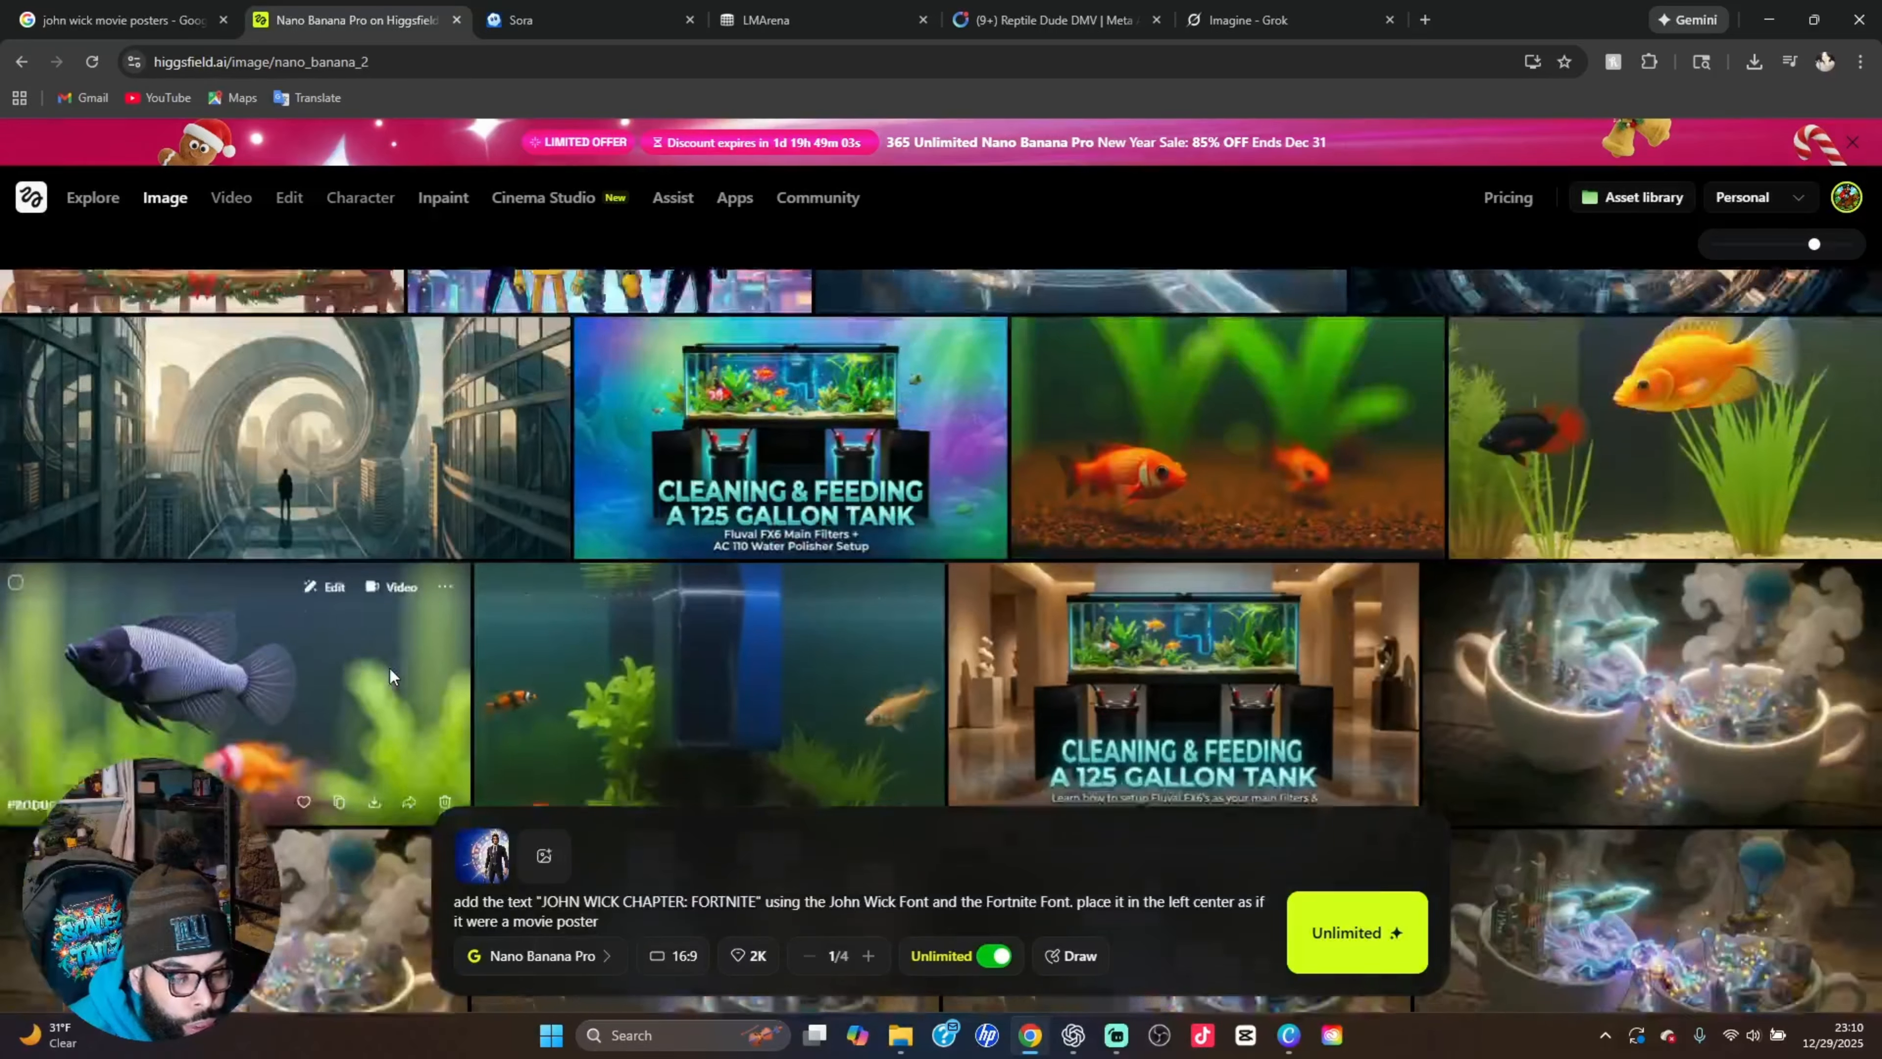
pyautogui.scroll(-10, 389, 667)
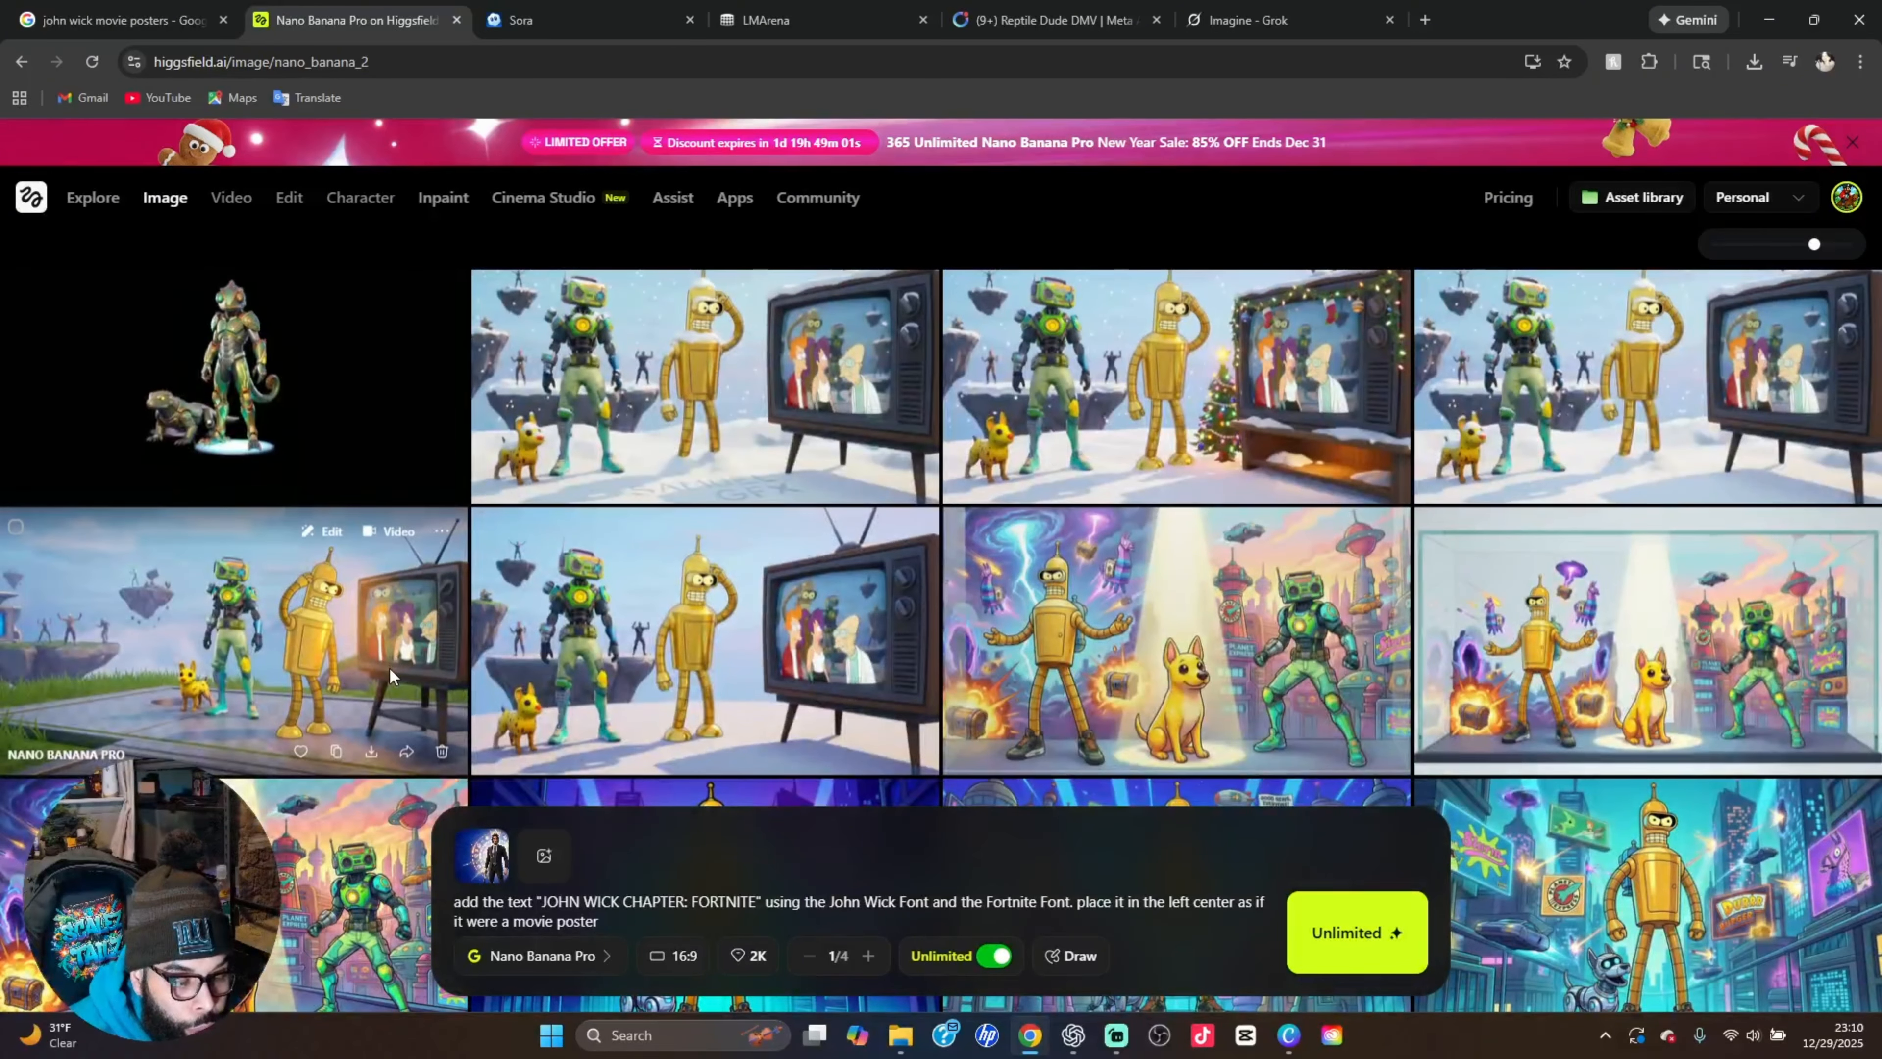
pyautogui.scroll(-1, 390, 667)
pyautogui.scroll(1, 390, 666)
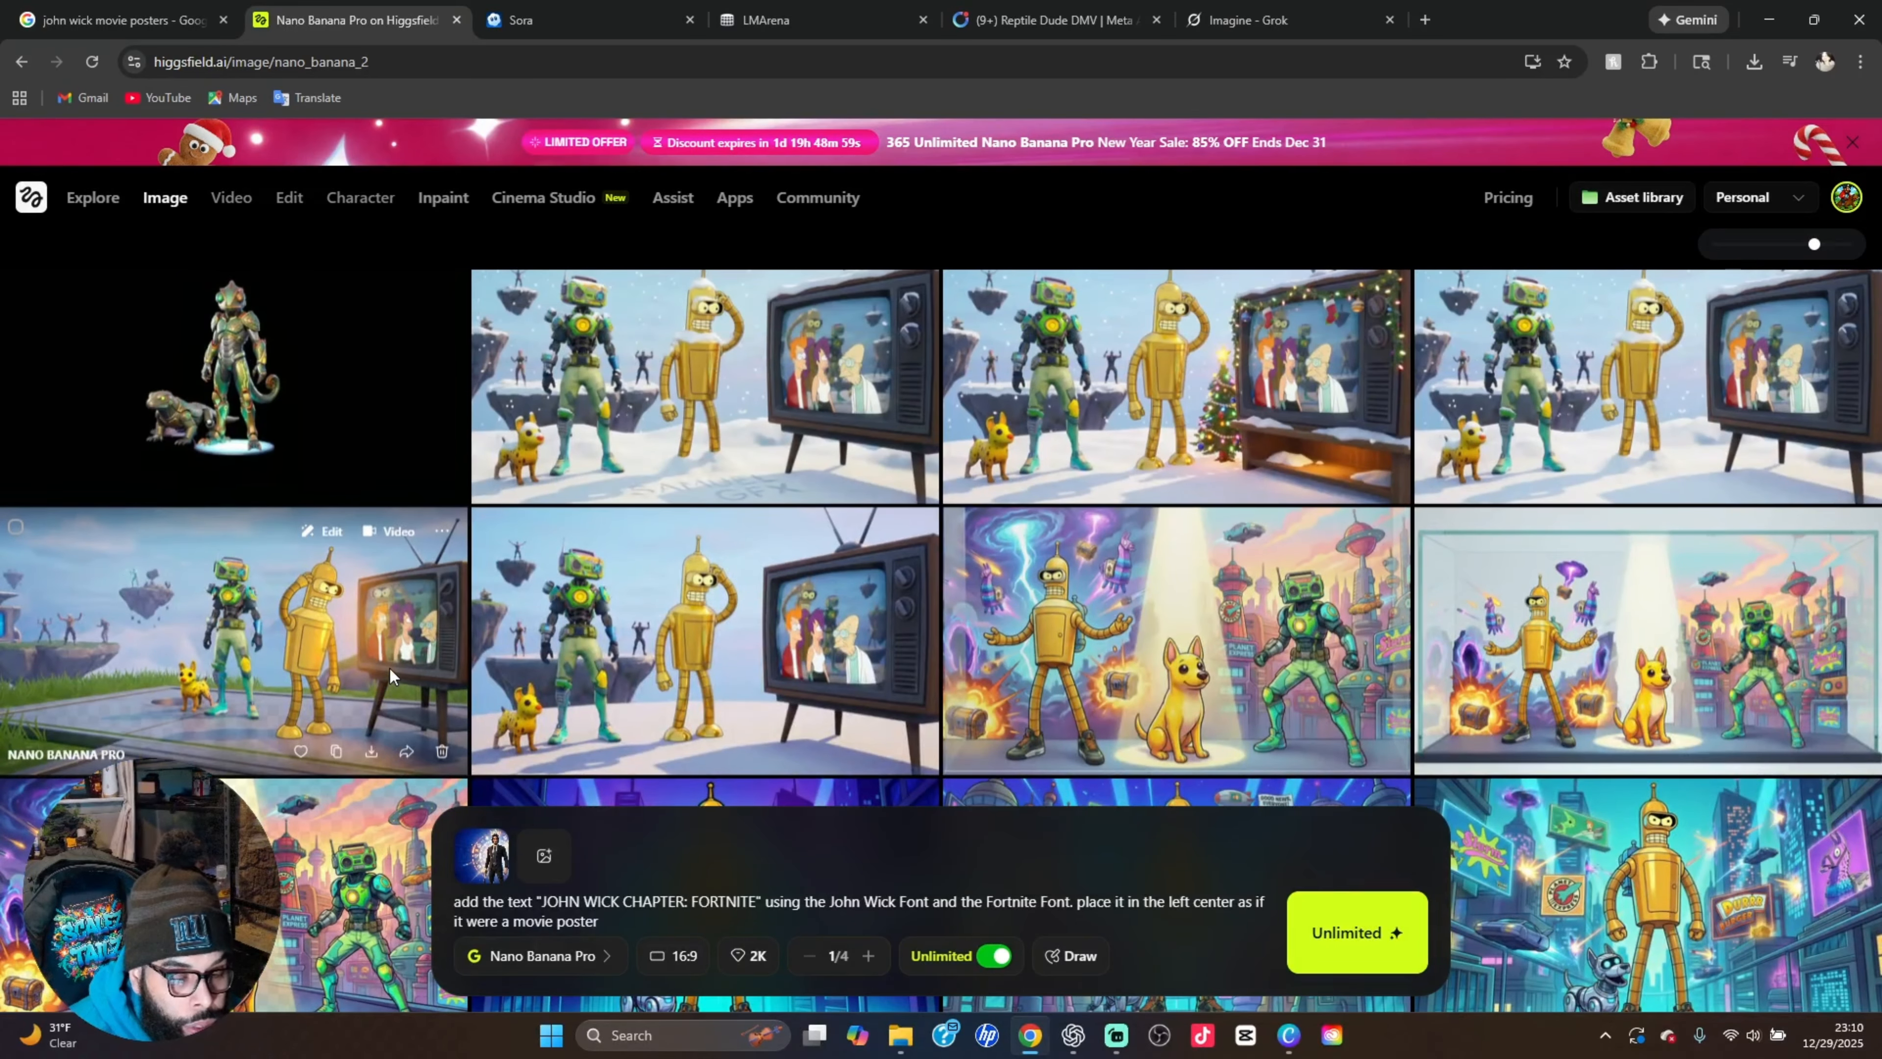
pyautogui.click(324, 662)
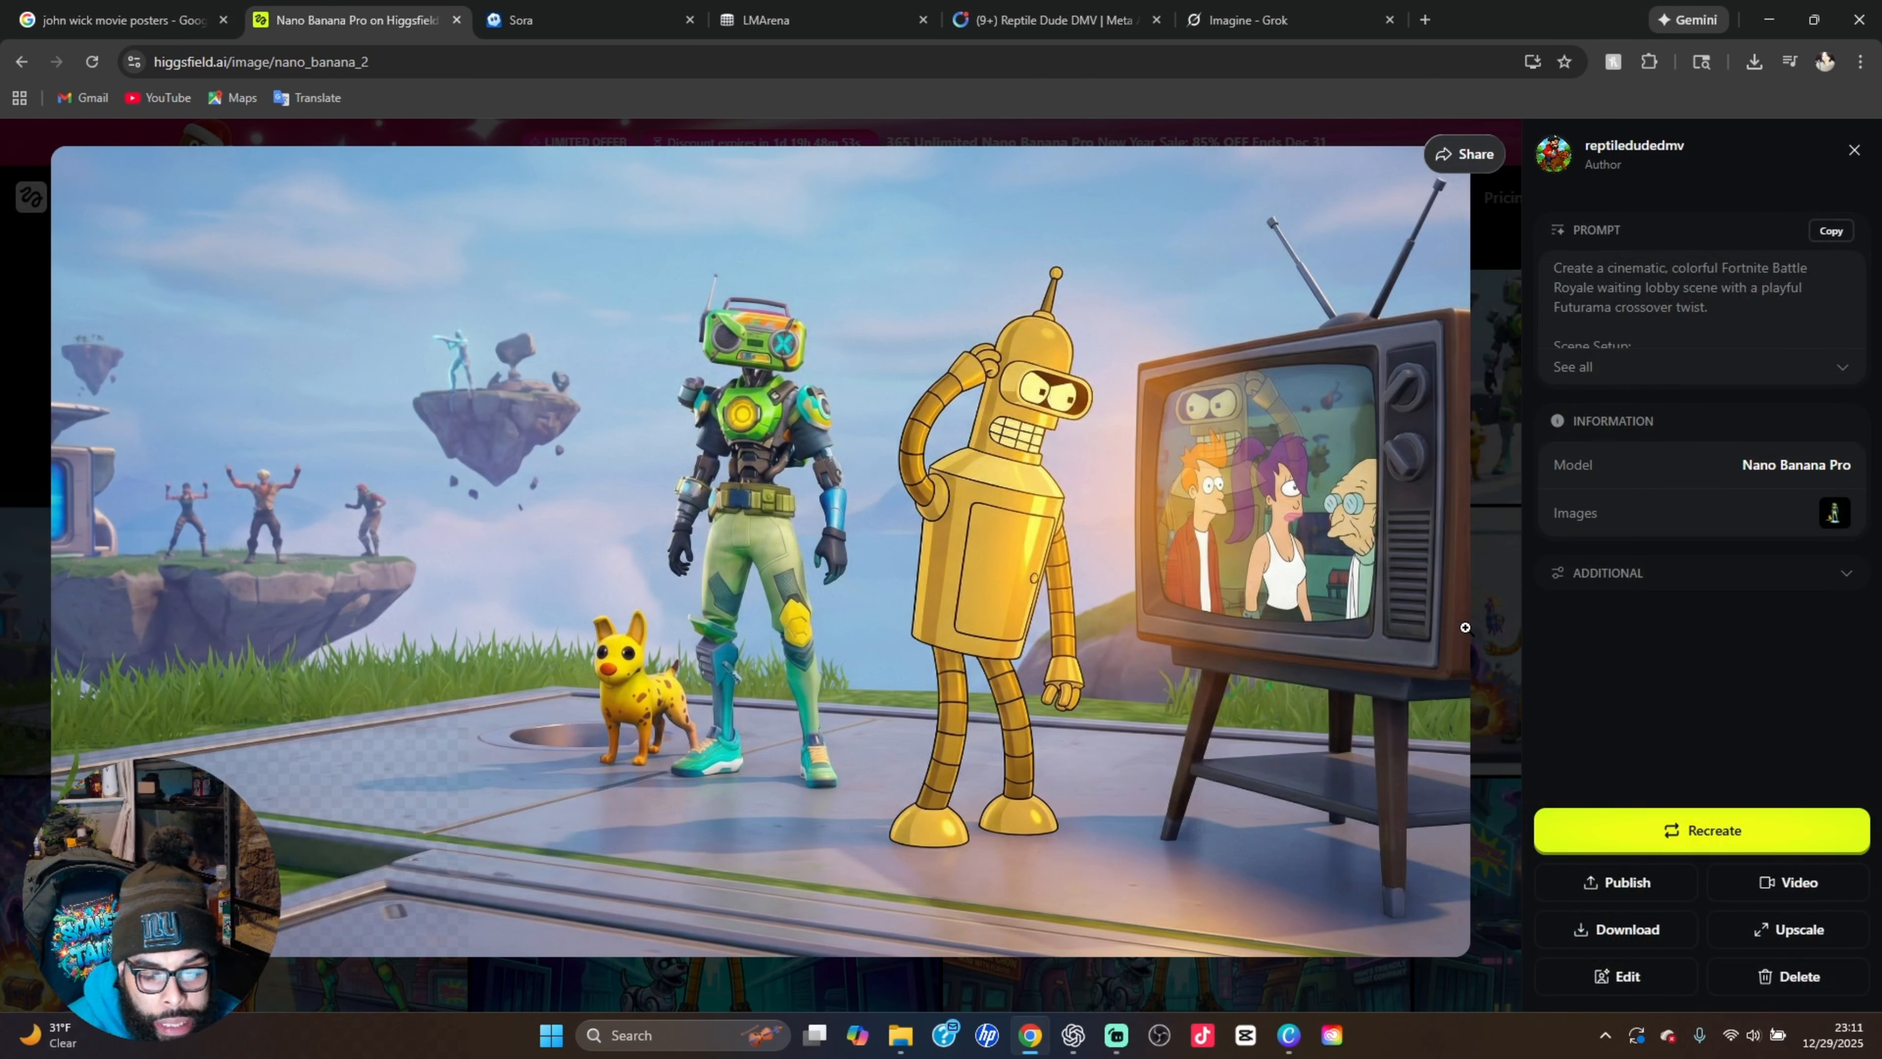
pyautogui.click(1498, 599)
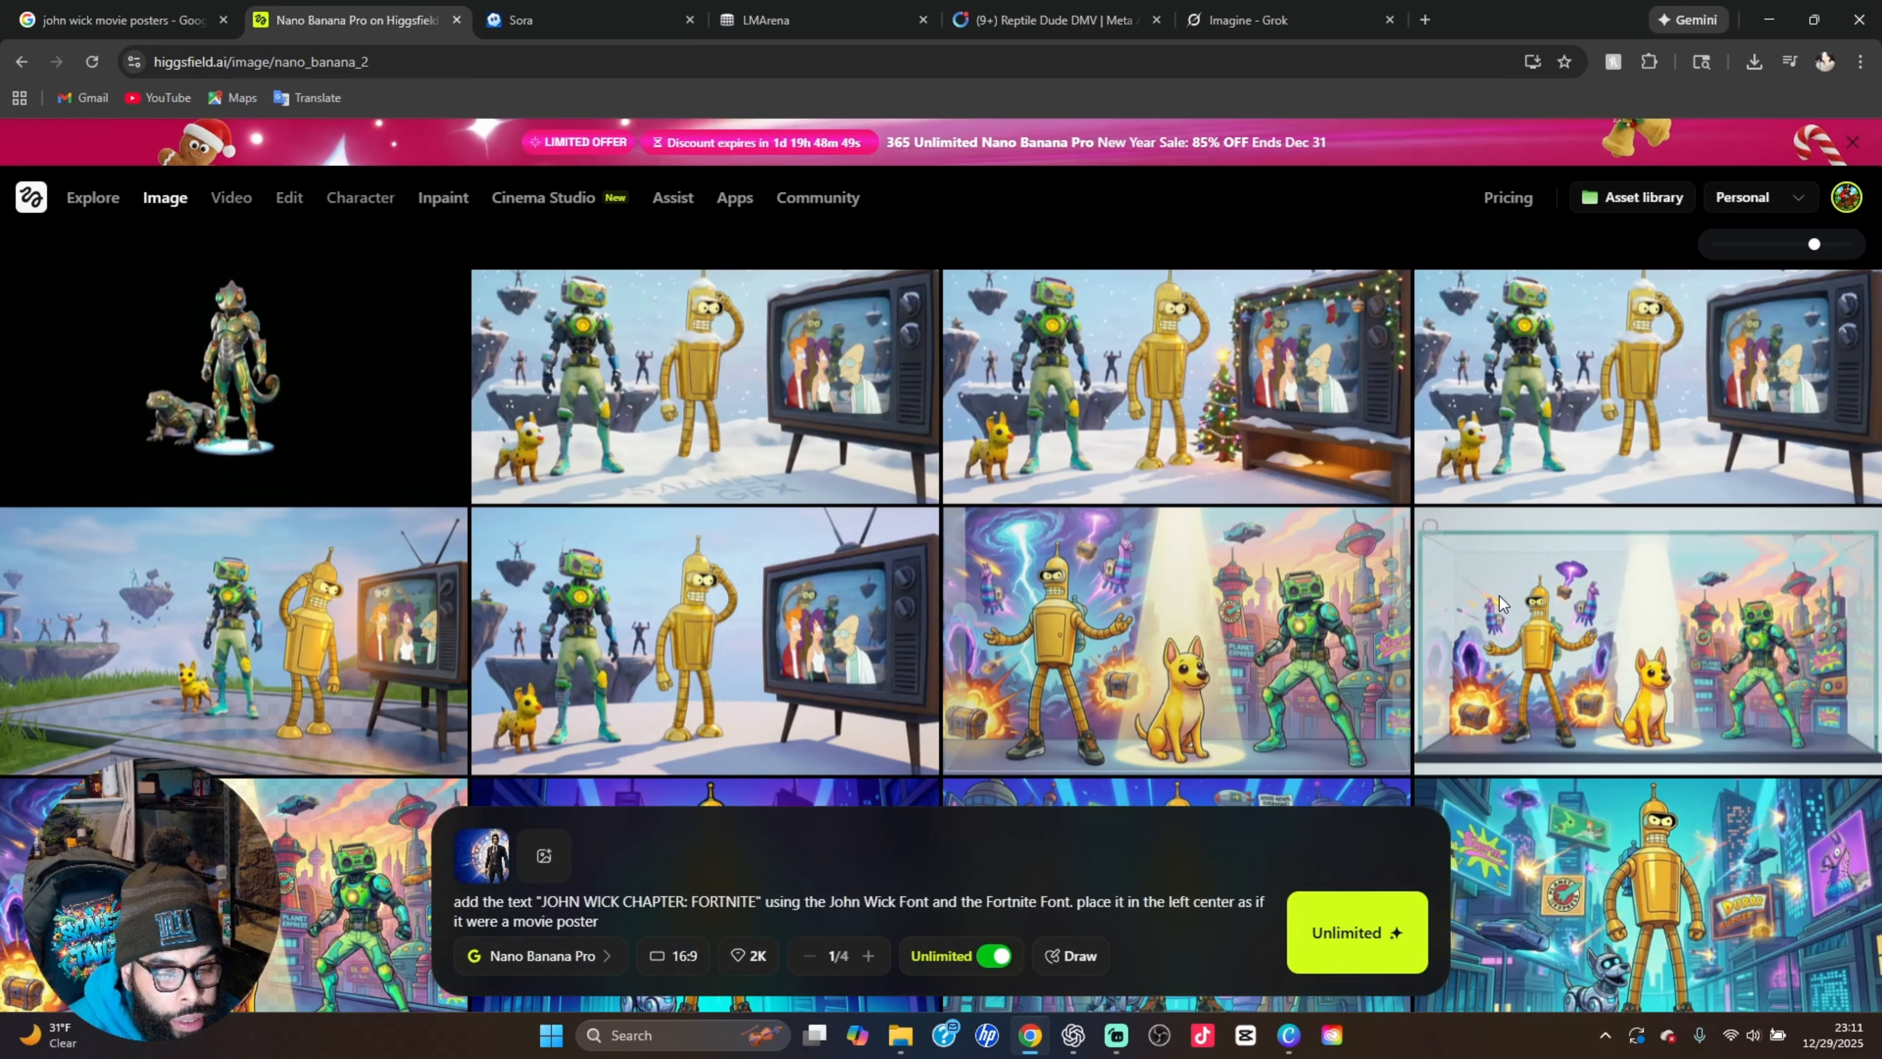
# View the plain snowy version and the Christmas-decorated version of the Futurama lobby image with their edit prompts
pyautogui.moveTo(1570, 502)
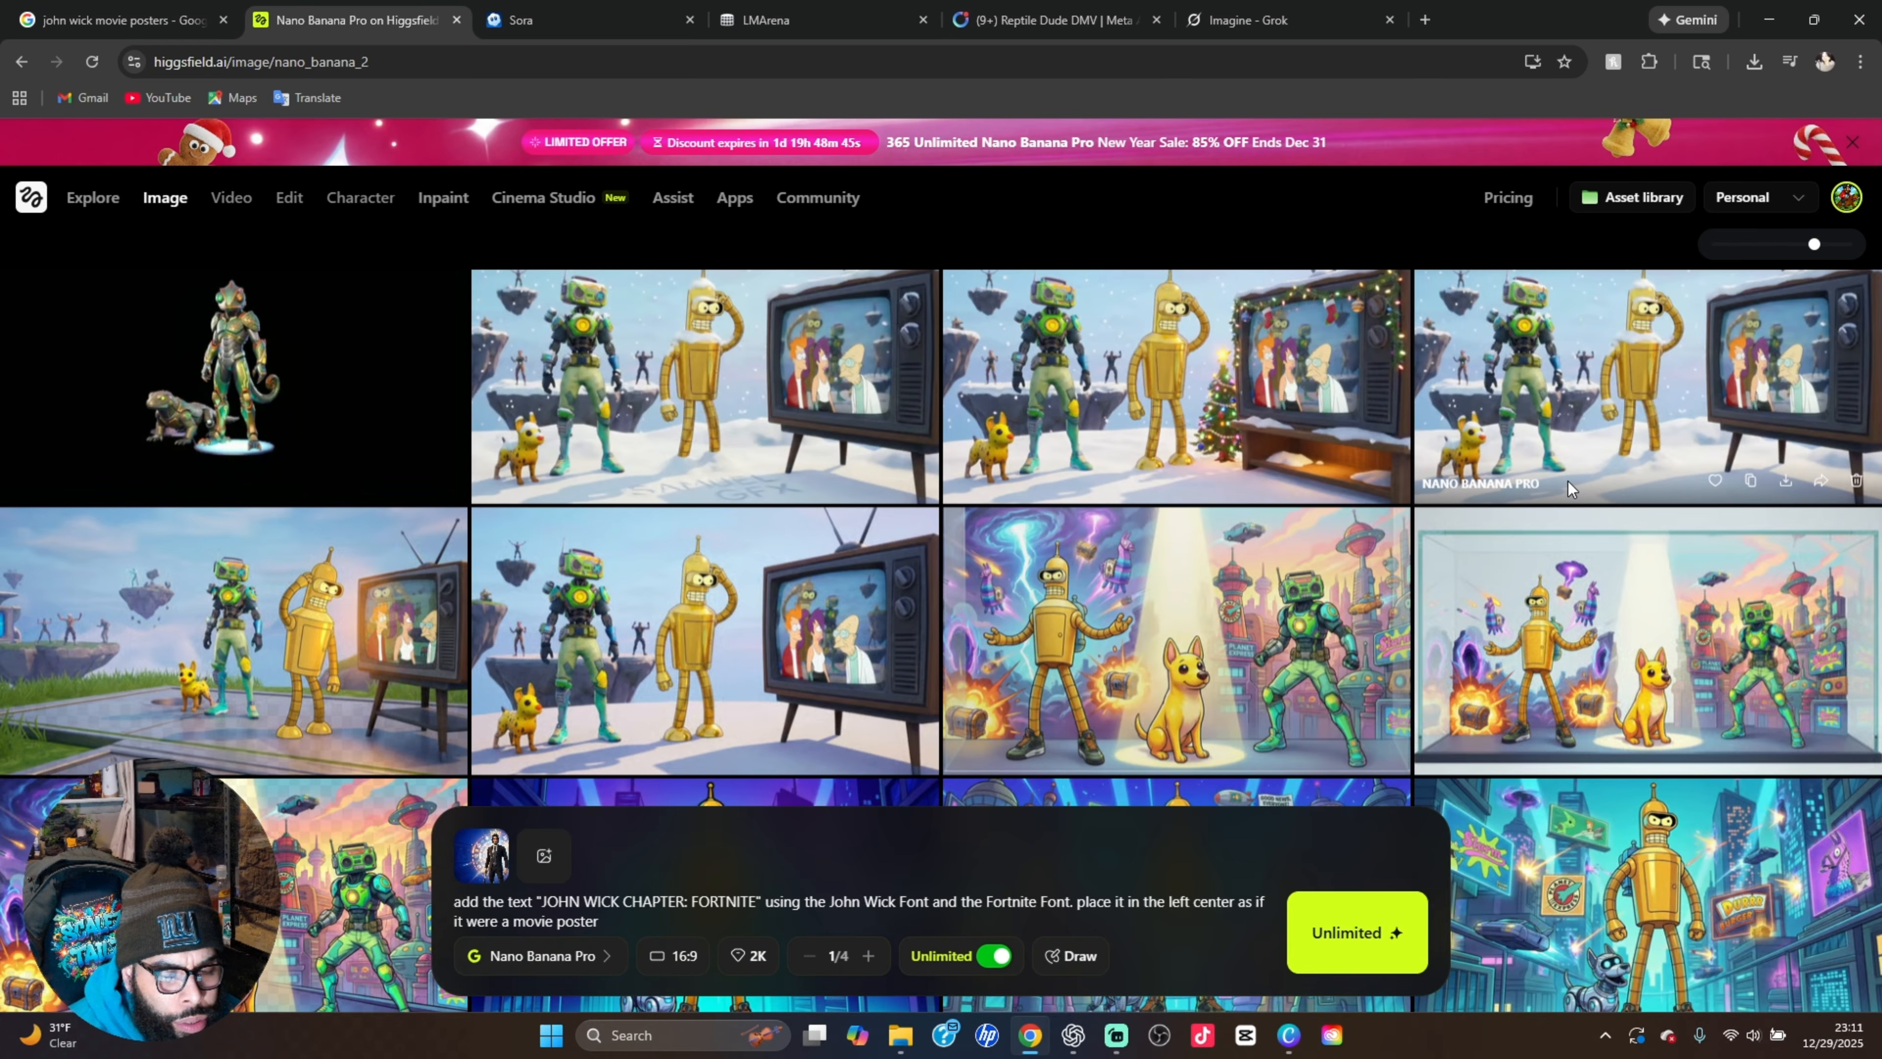
pyautogui.click(1576, 464)
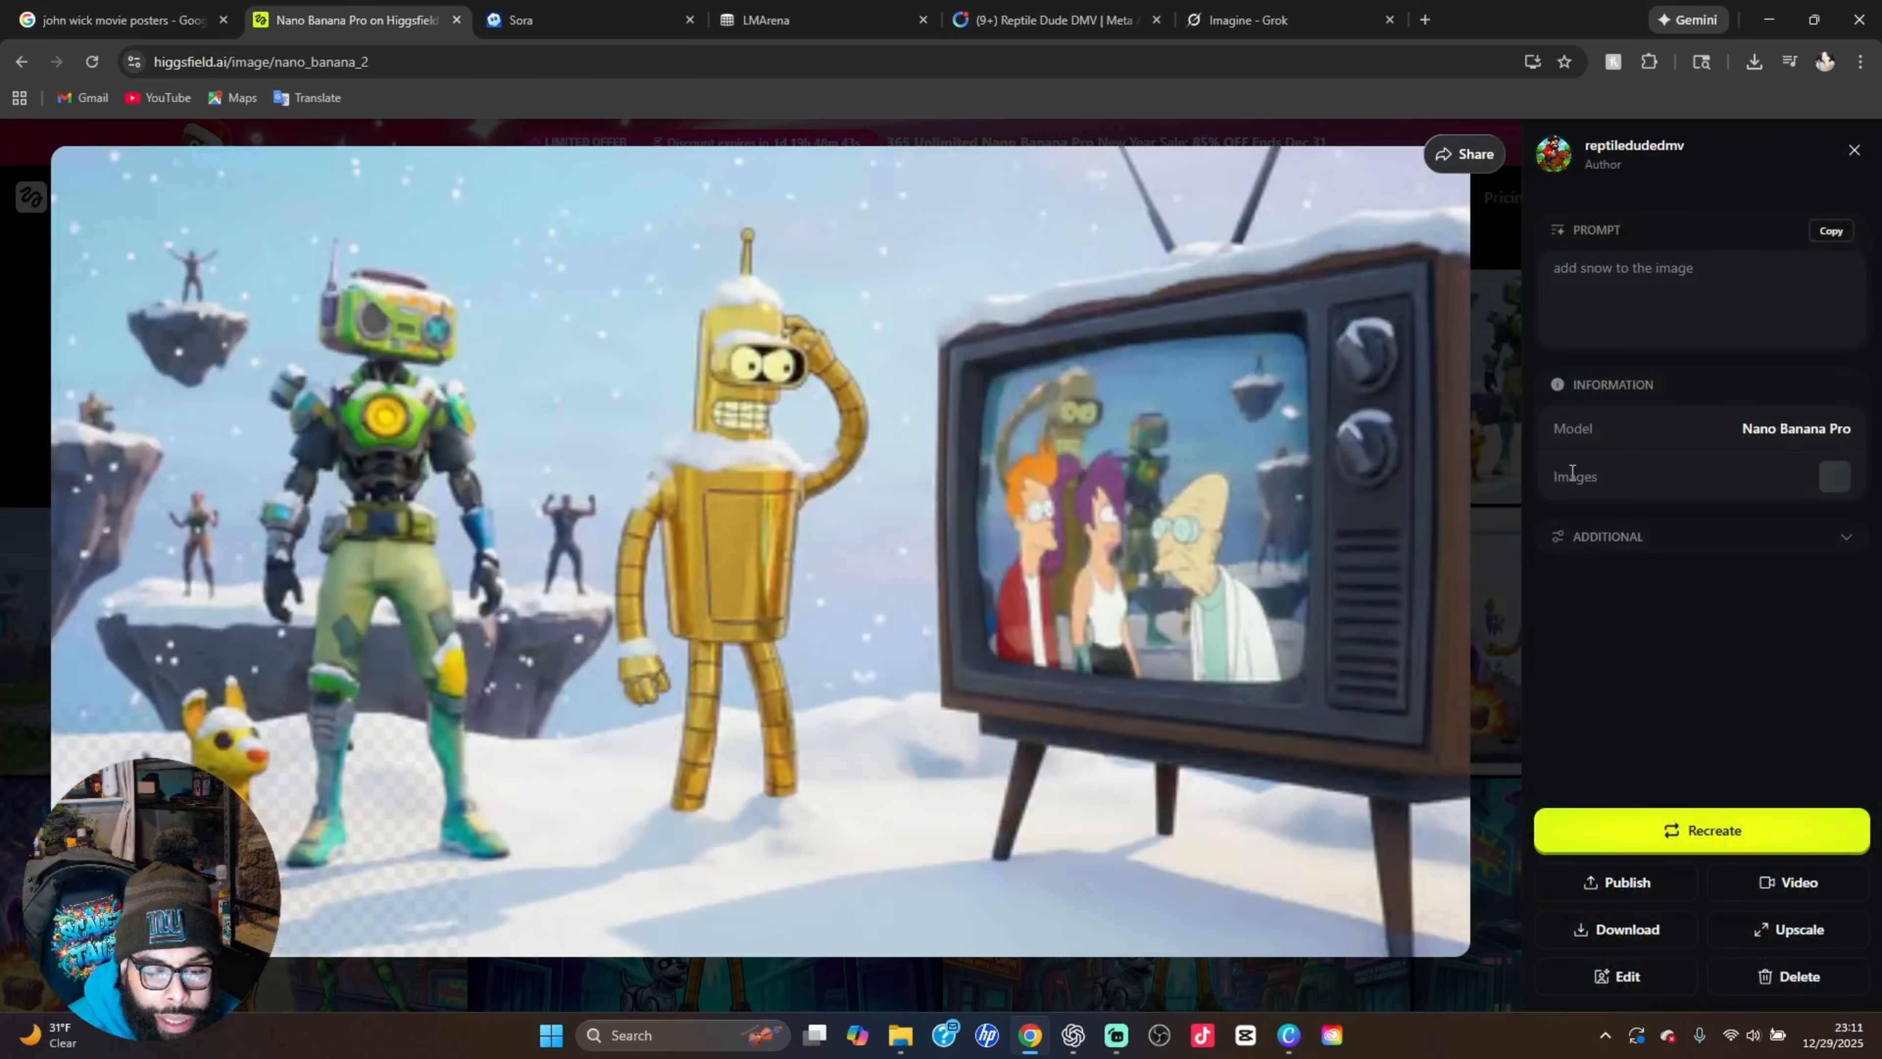
pyautogui.click(1504, 544)
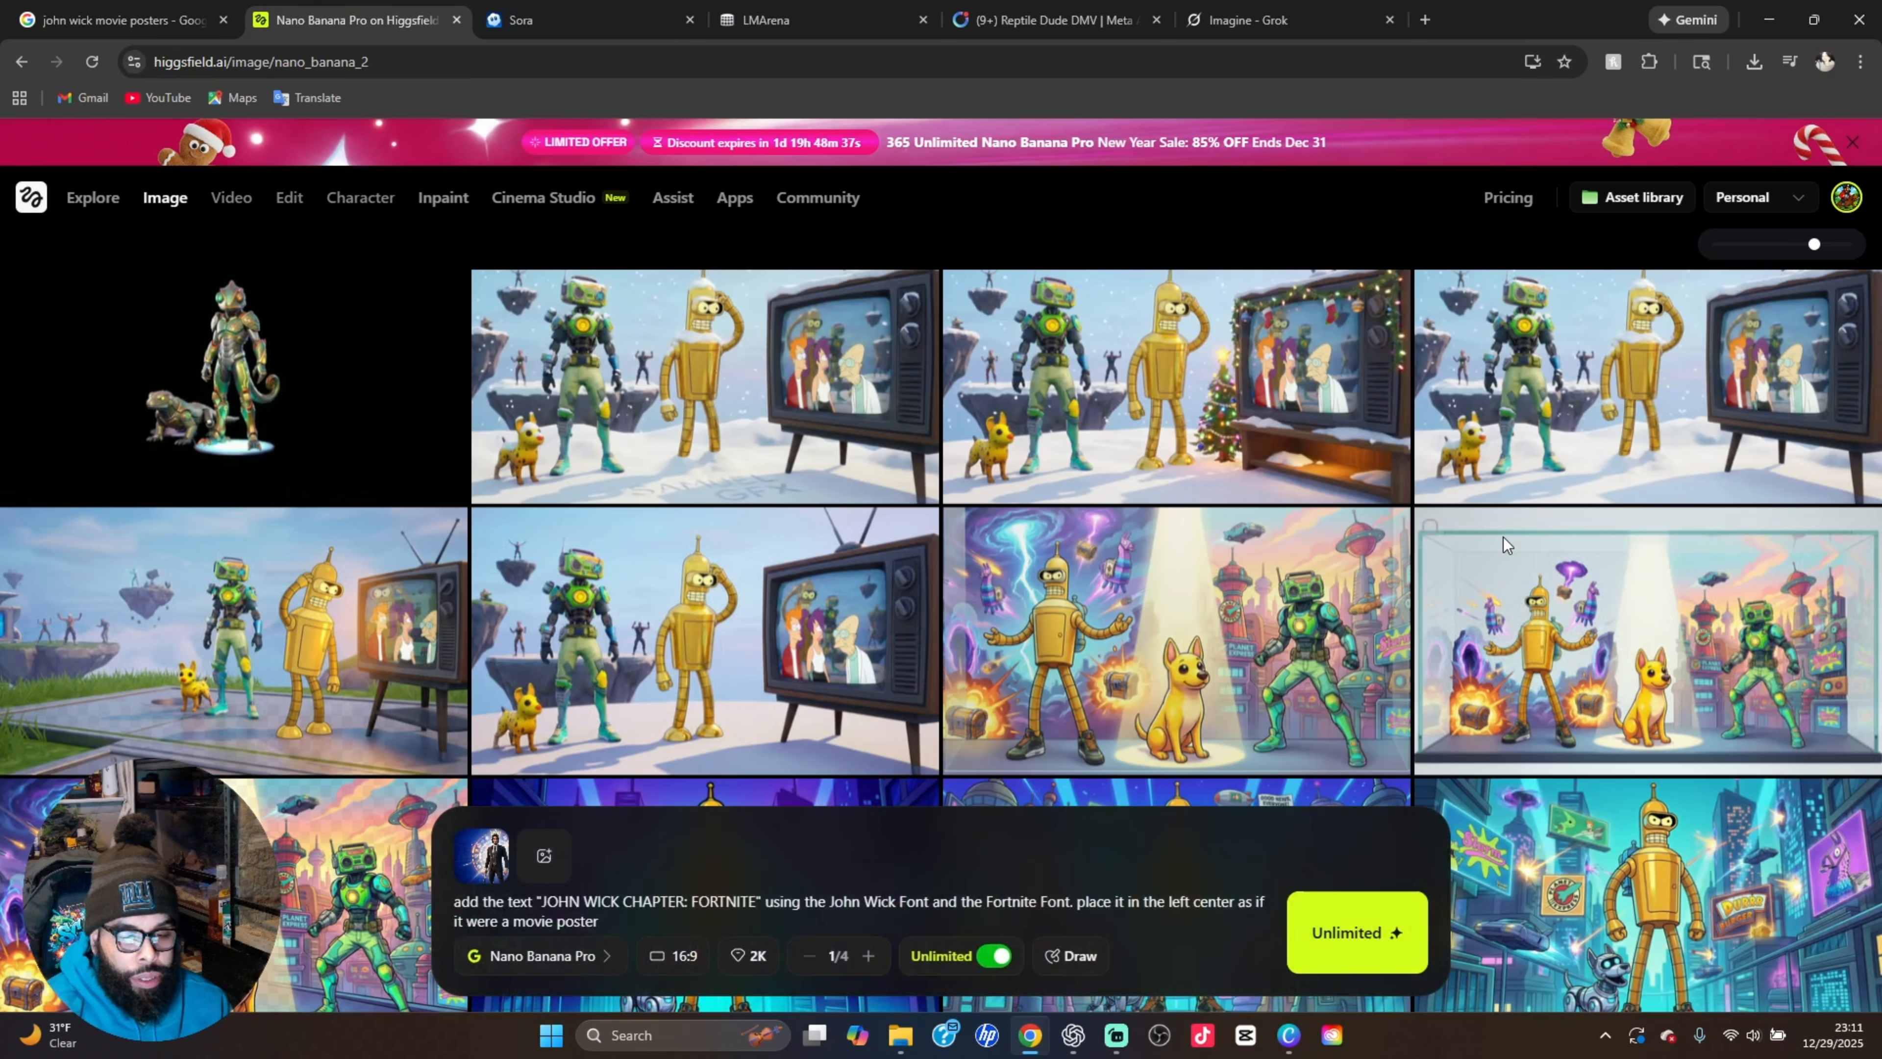
pyautogui.click(1157, 458)
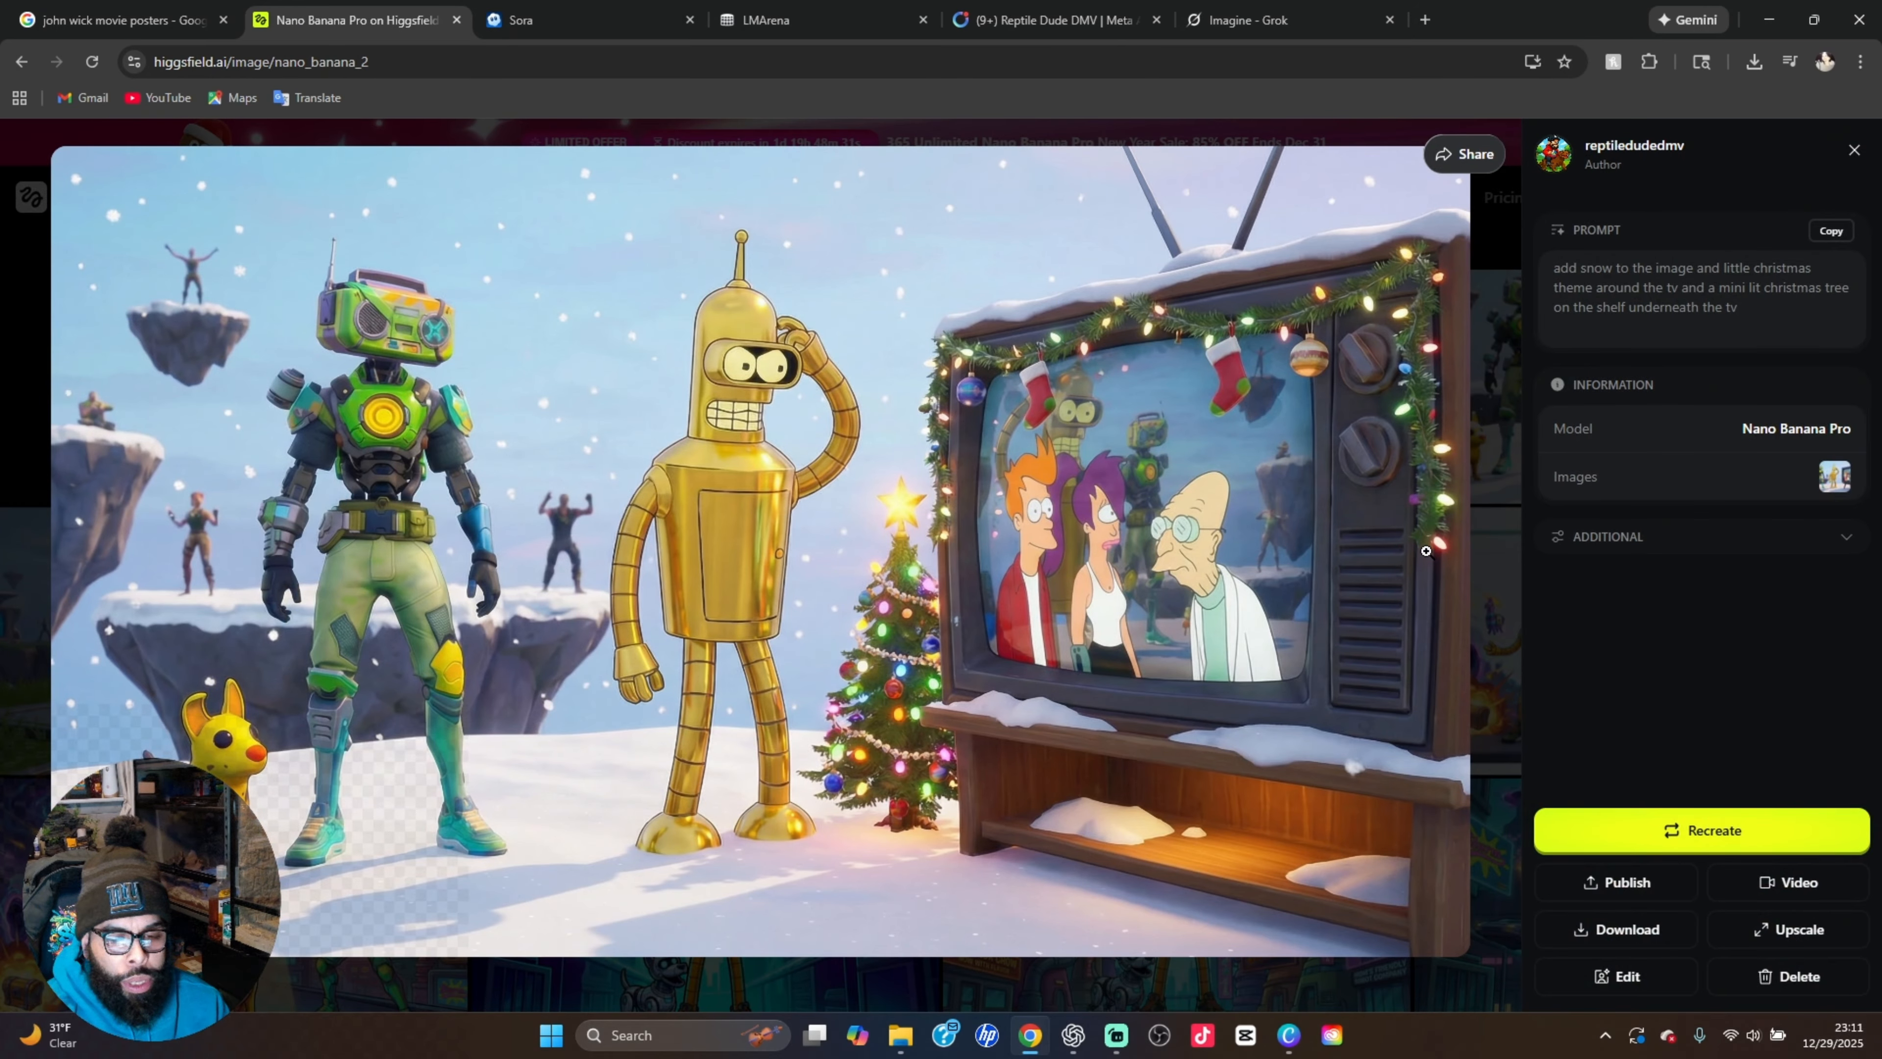
pyautogui.click(1493, 512)
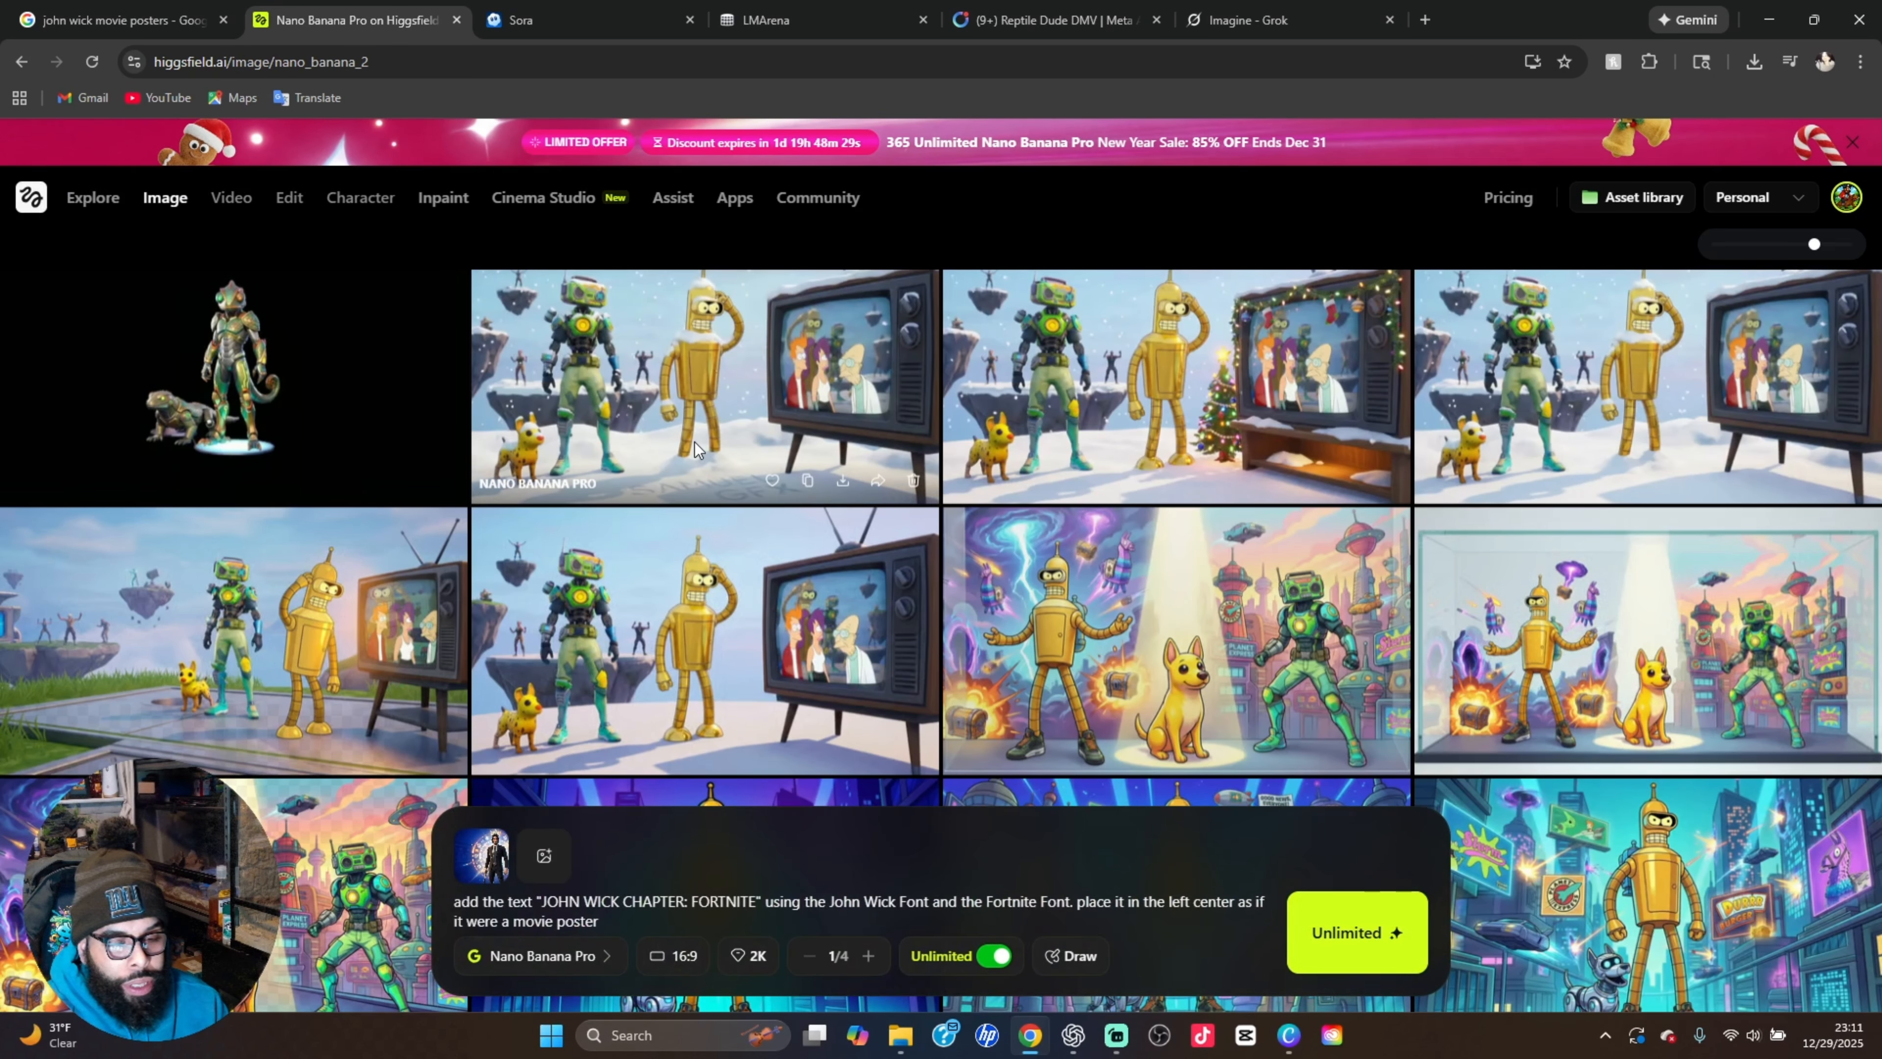
# View the snowy Futurama version with lettering written in the snow, and return to the image history
pyautogui.click(711, 416)
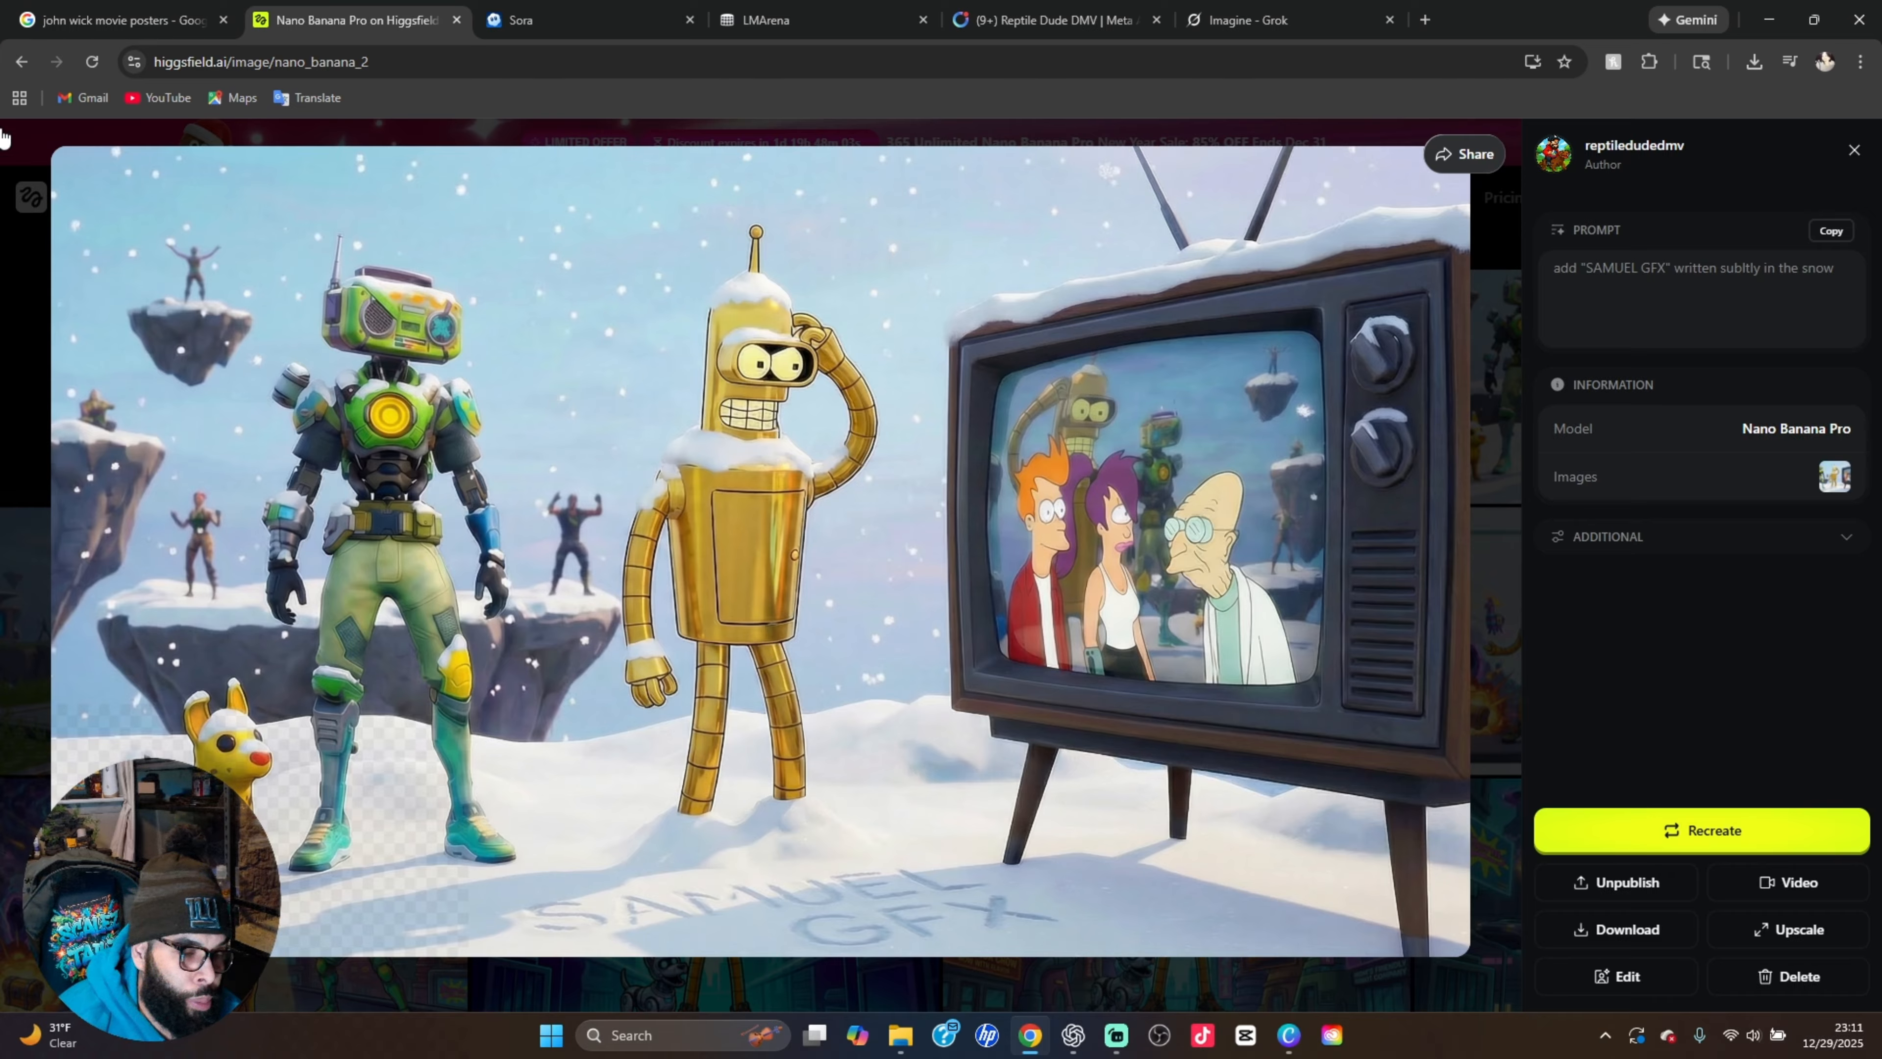
pyautogui.click(21, 361)
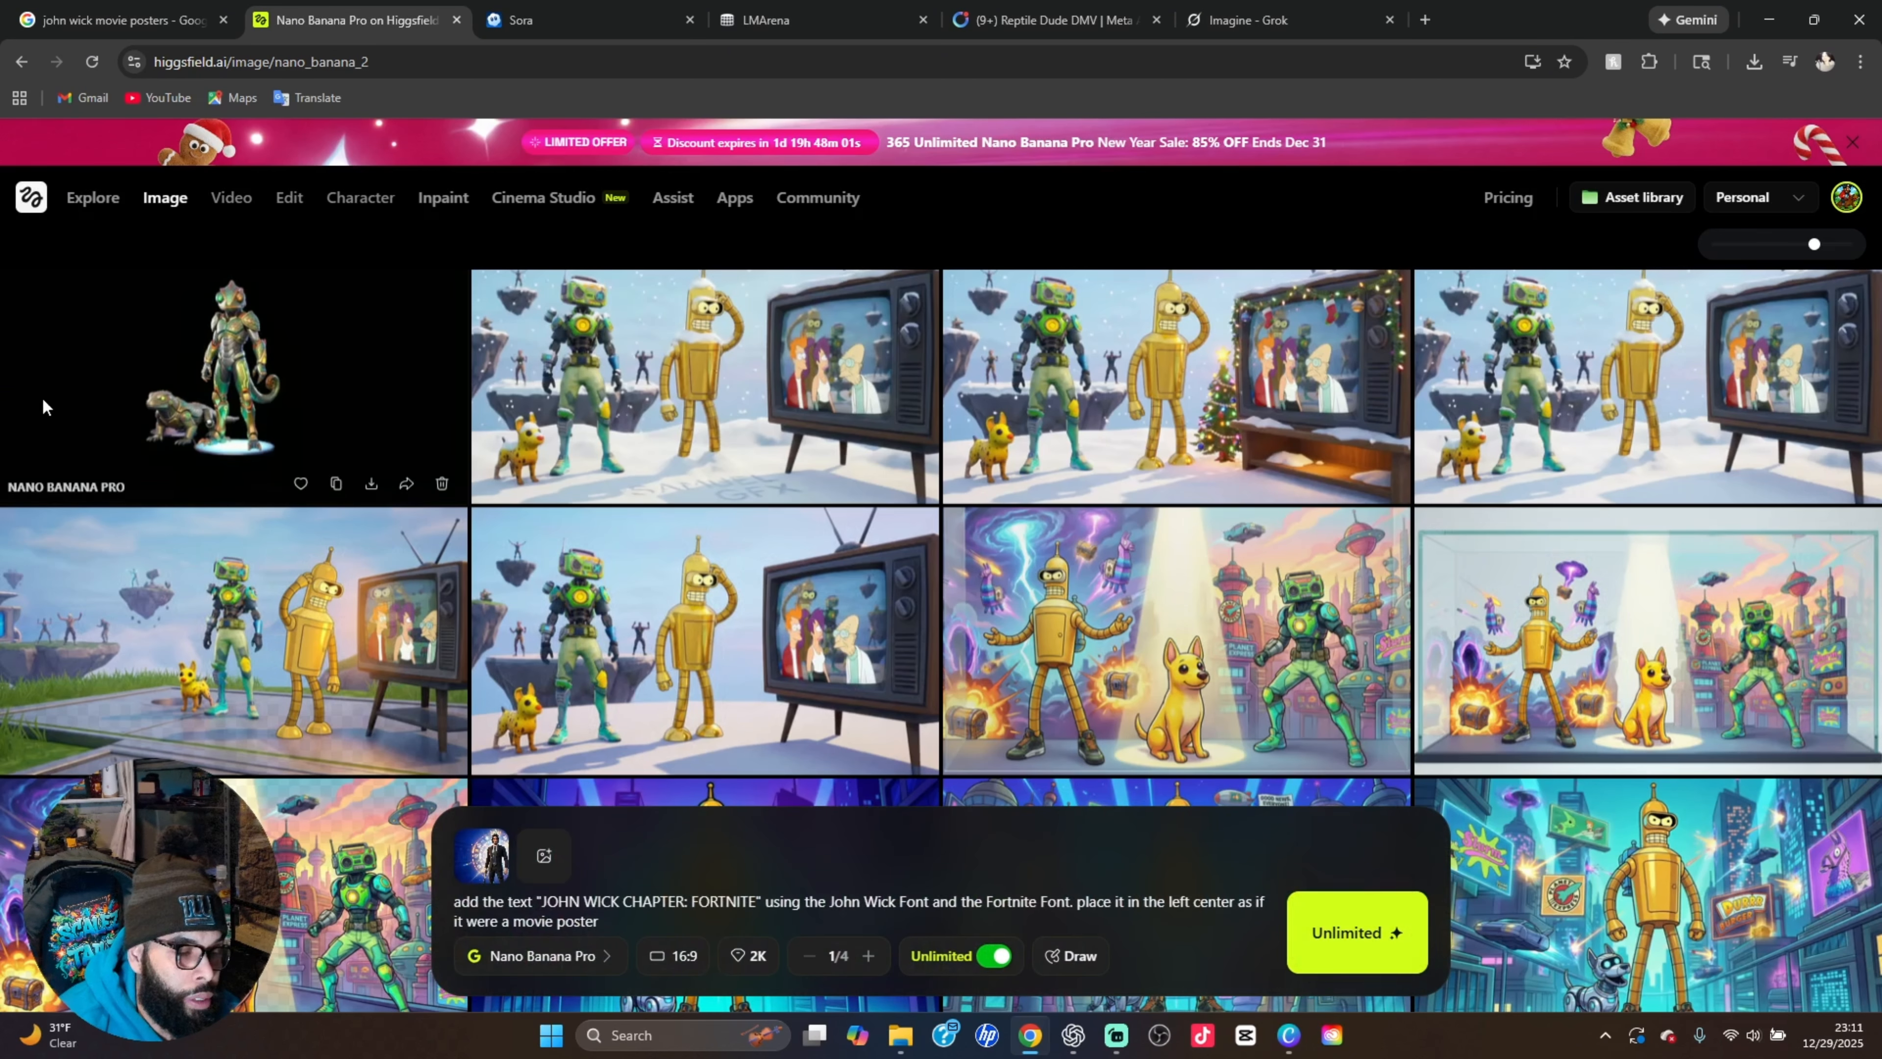
pyautogui.scroll(1, 280, 446)
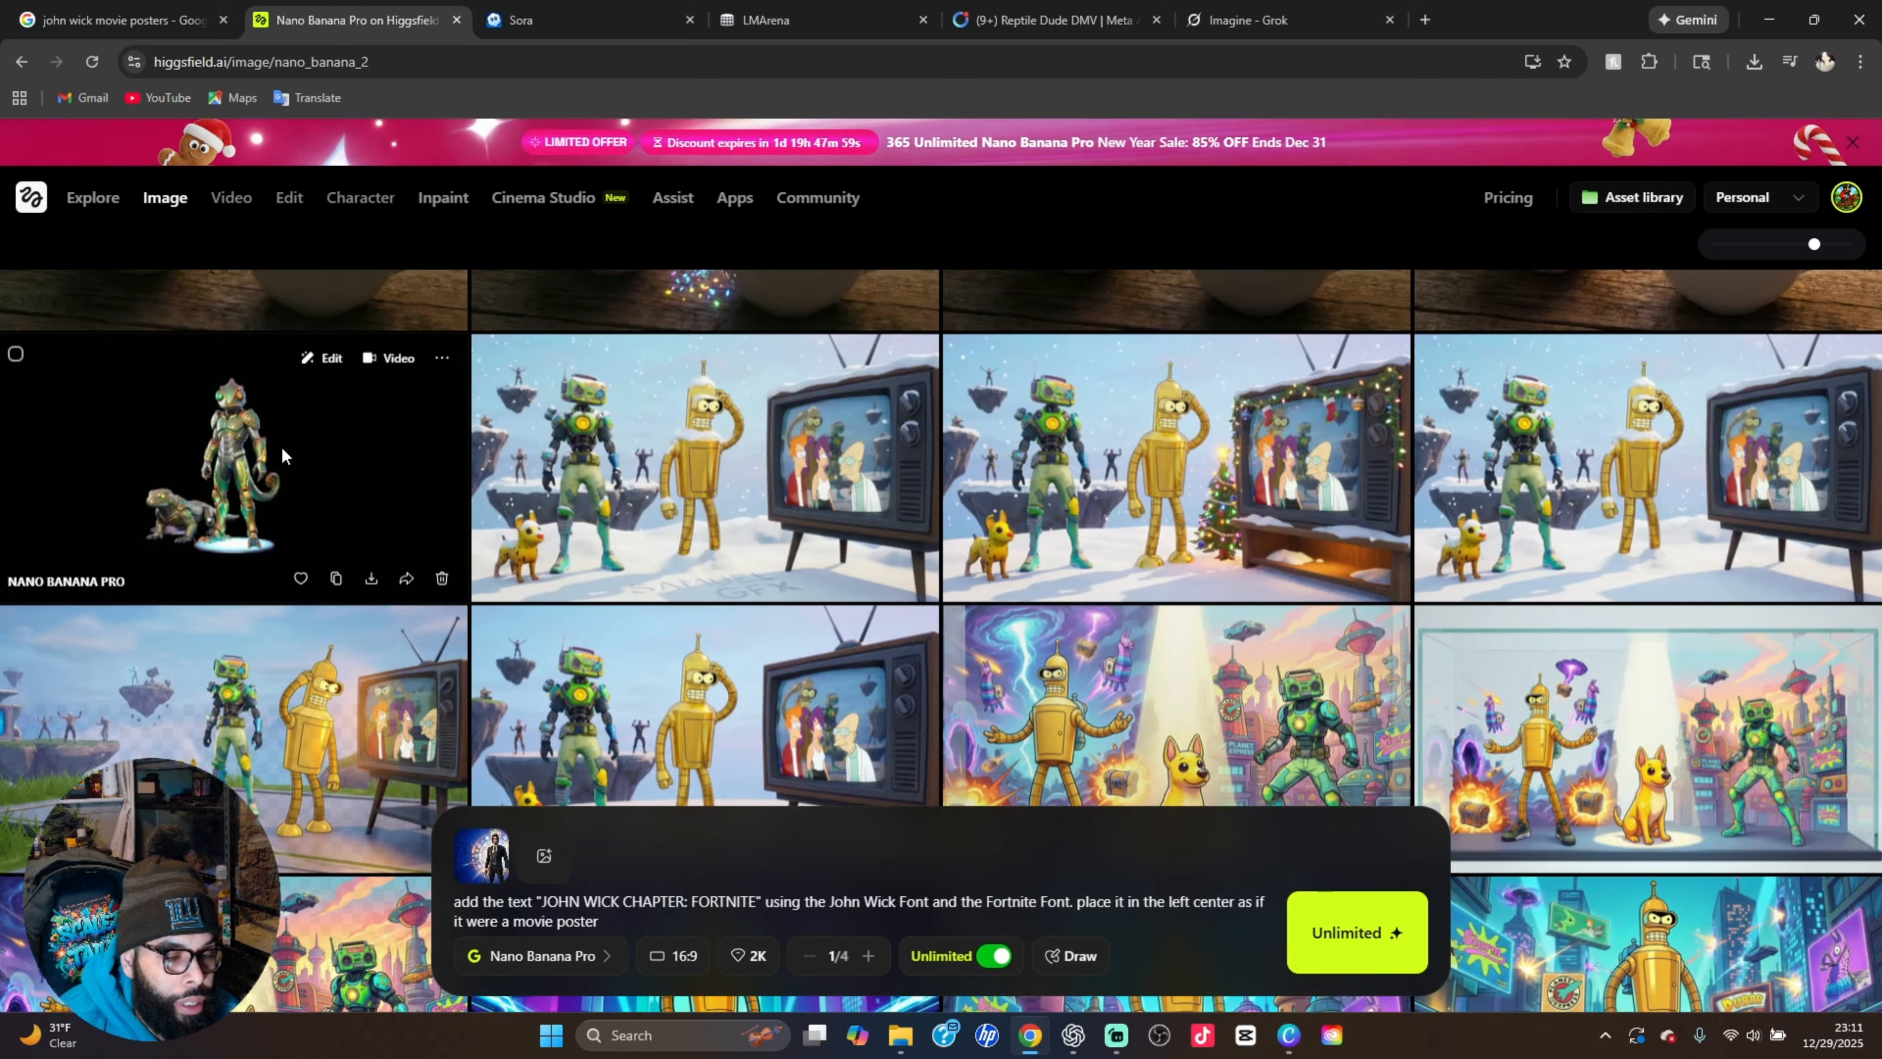
# View the snowy Futurama image with lettering in the snow and the reptile robot with its lizard sidekick, each with its prompt
pyautogui.click(569, 459)
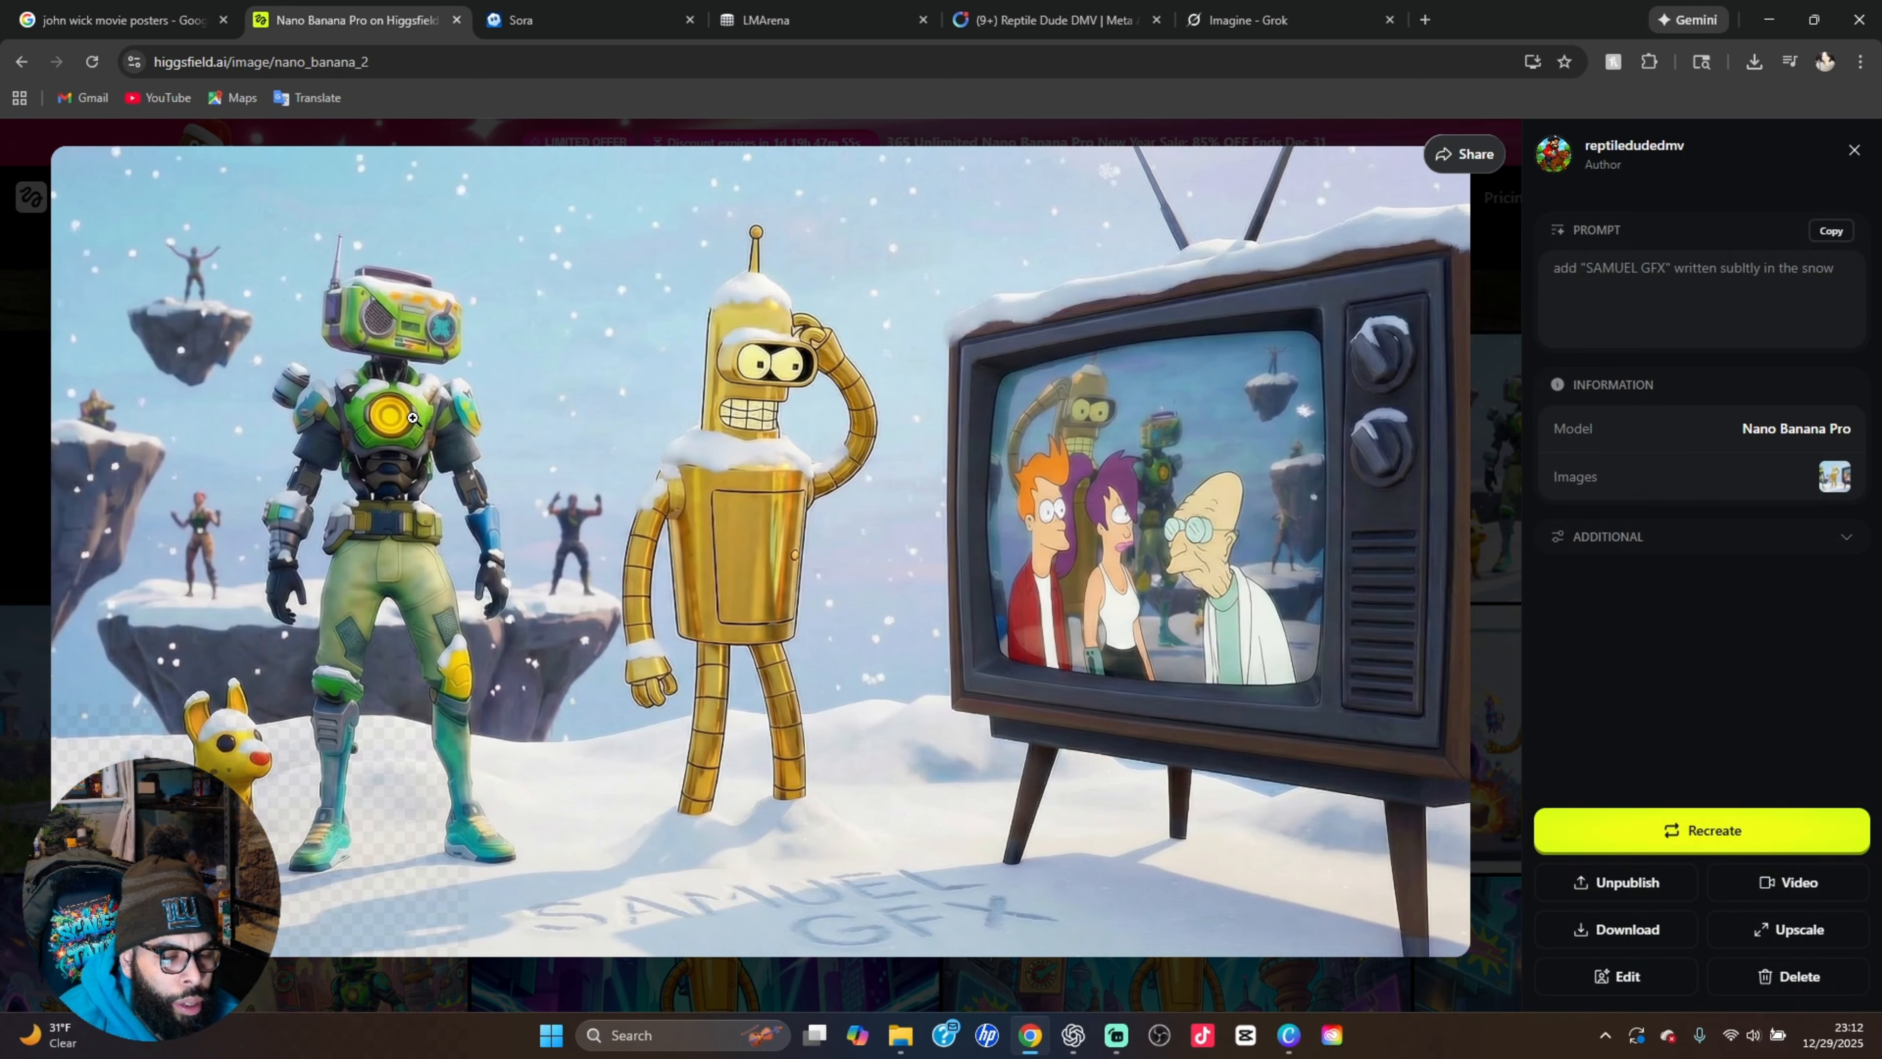
pyautogui.click(1493, 404)
pyautogui.click(260, 466)
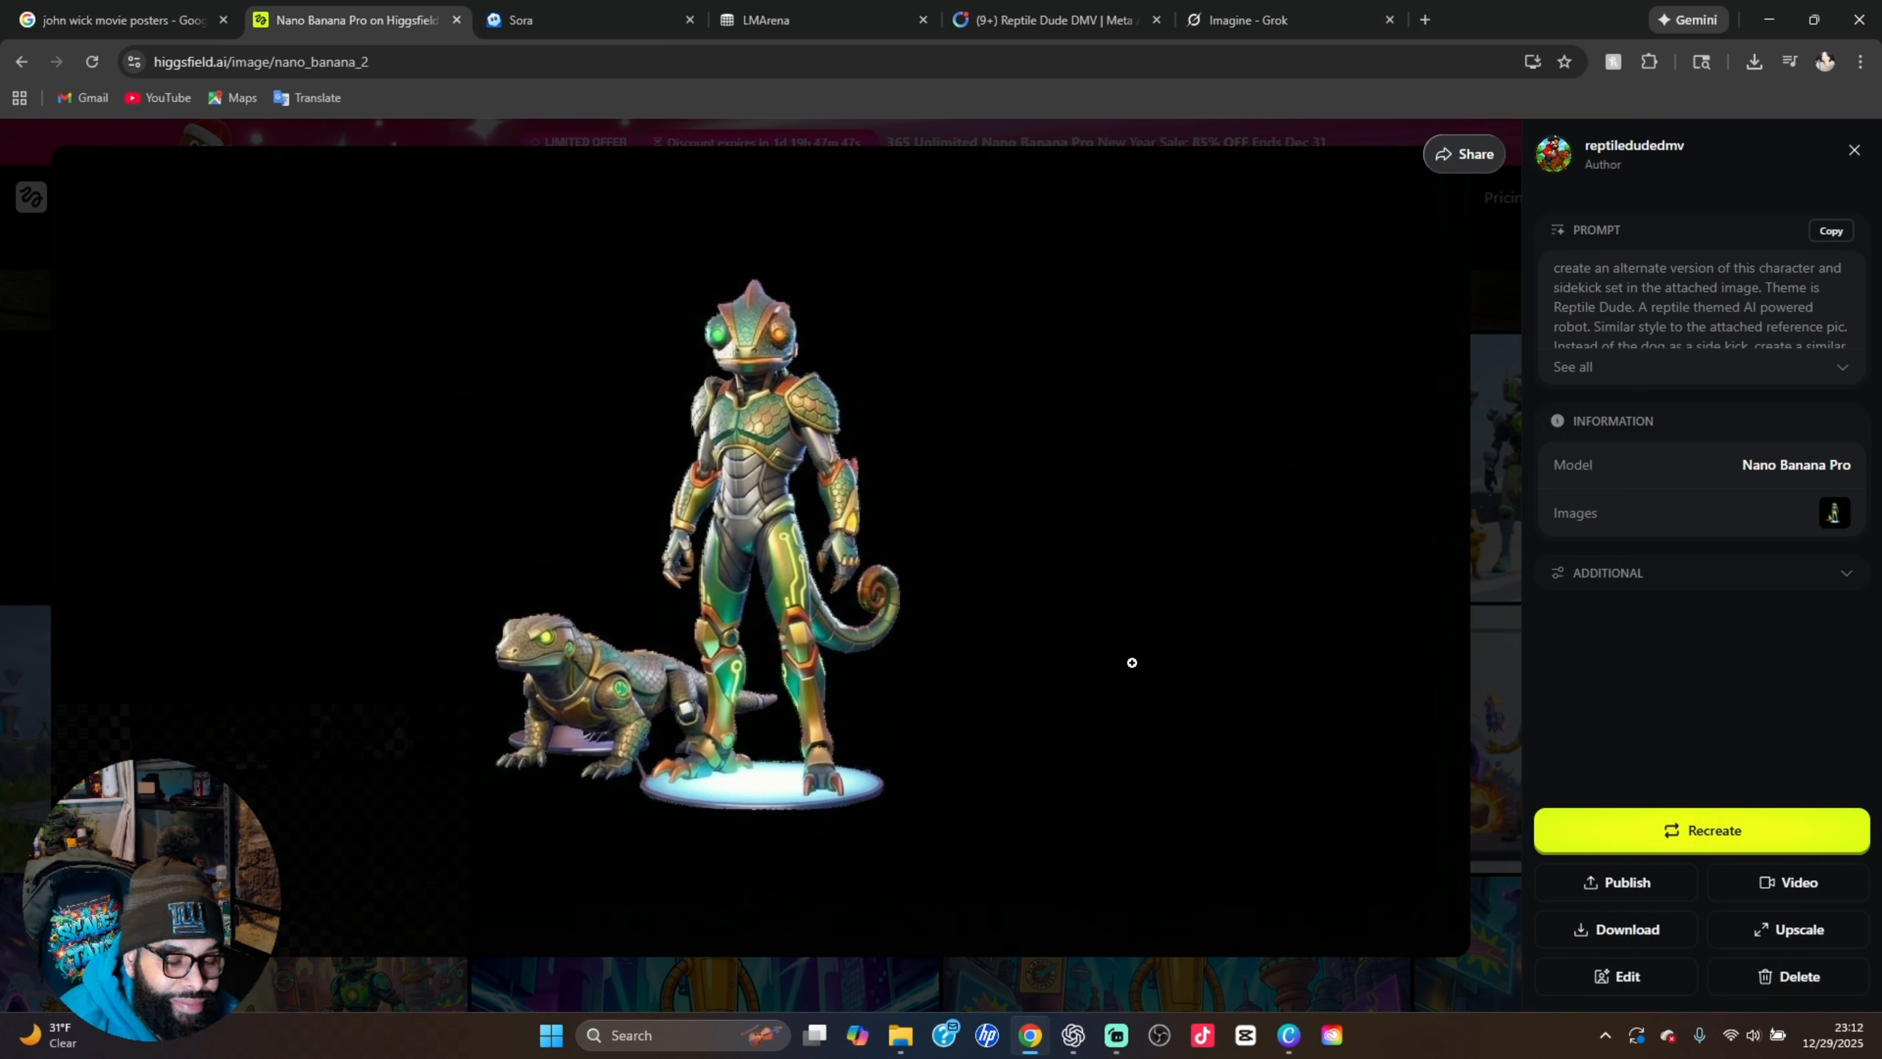
pyautogui.click(1513, 446)
# Find the three minimalist white fashion portraits in the generation history and view each one enlarged with its prompt
pyautogui.scroll(10, 1504, 443)
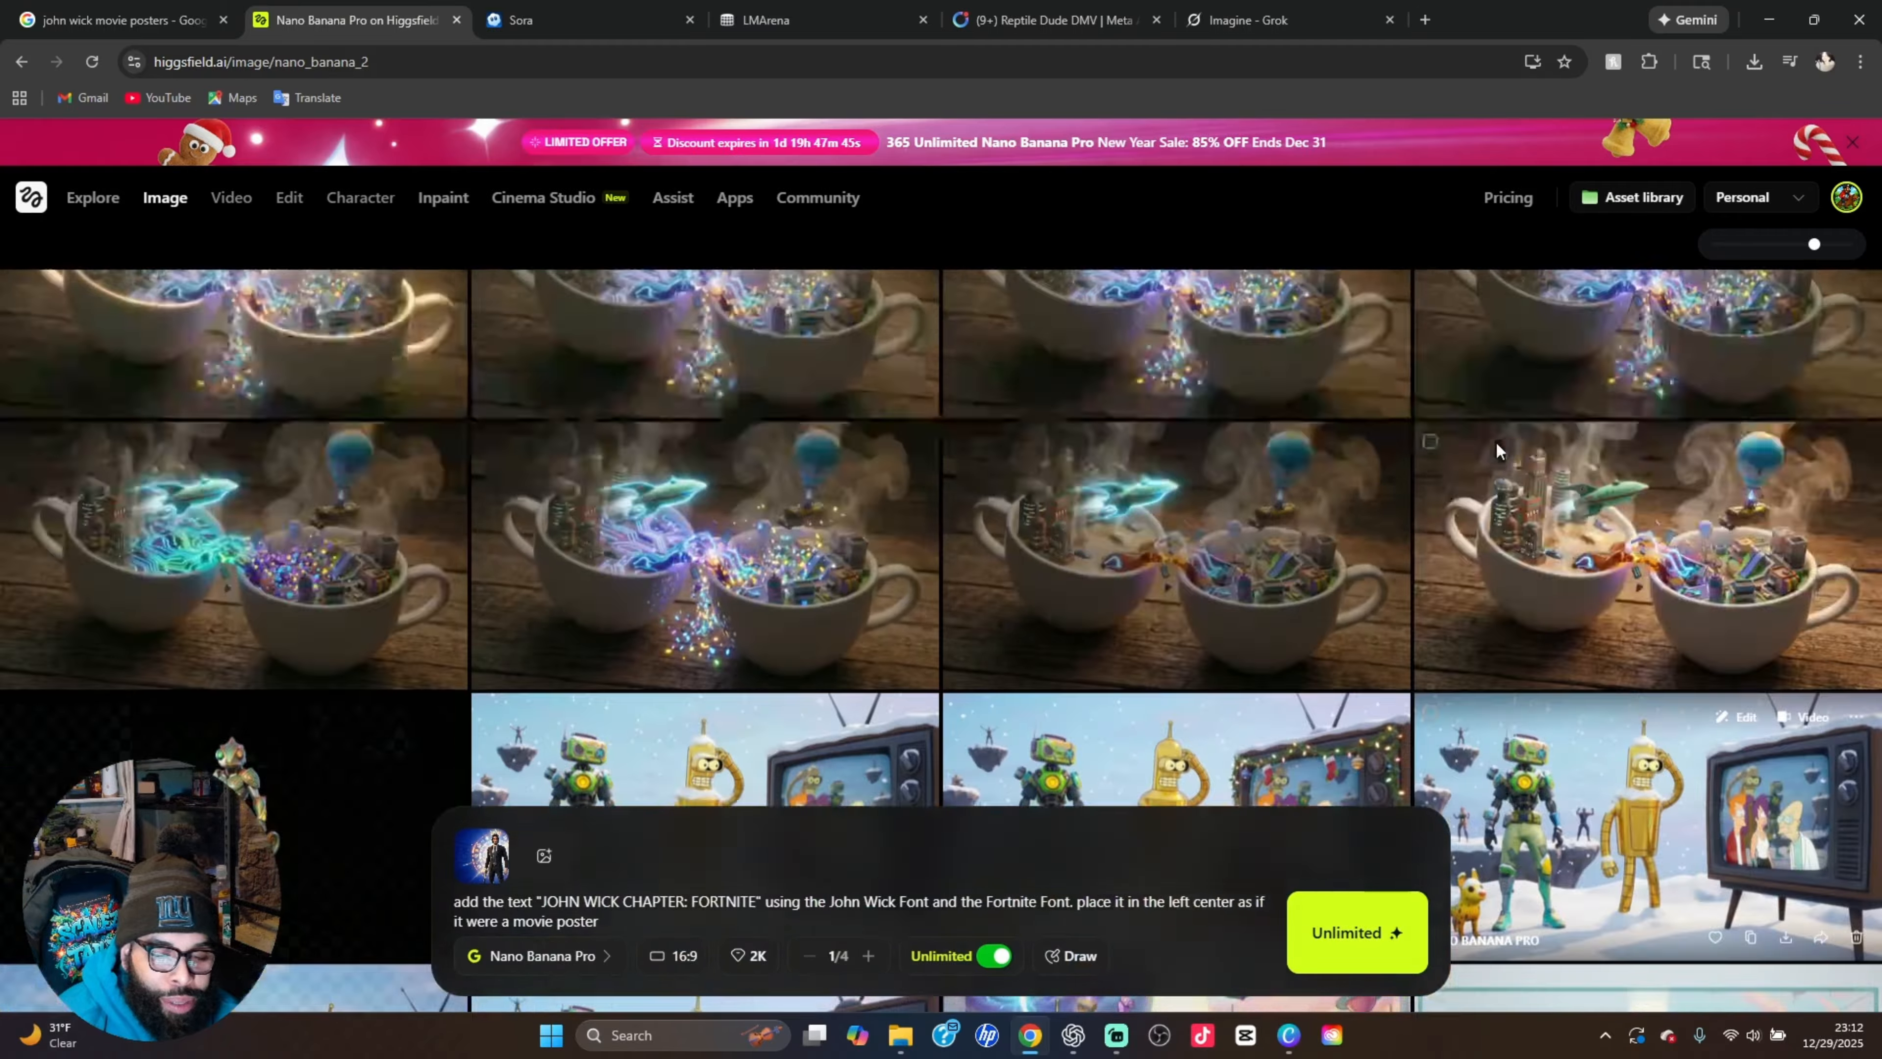
pyautogui.scroll(10, 1495, 441)
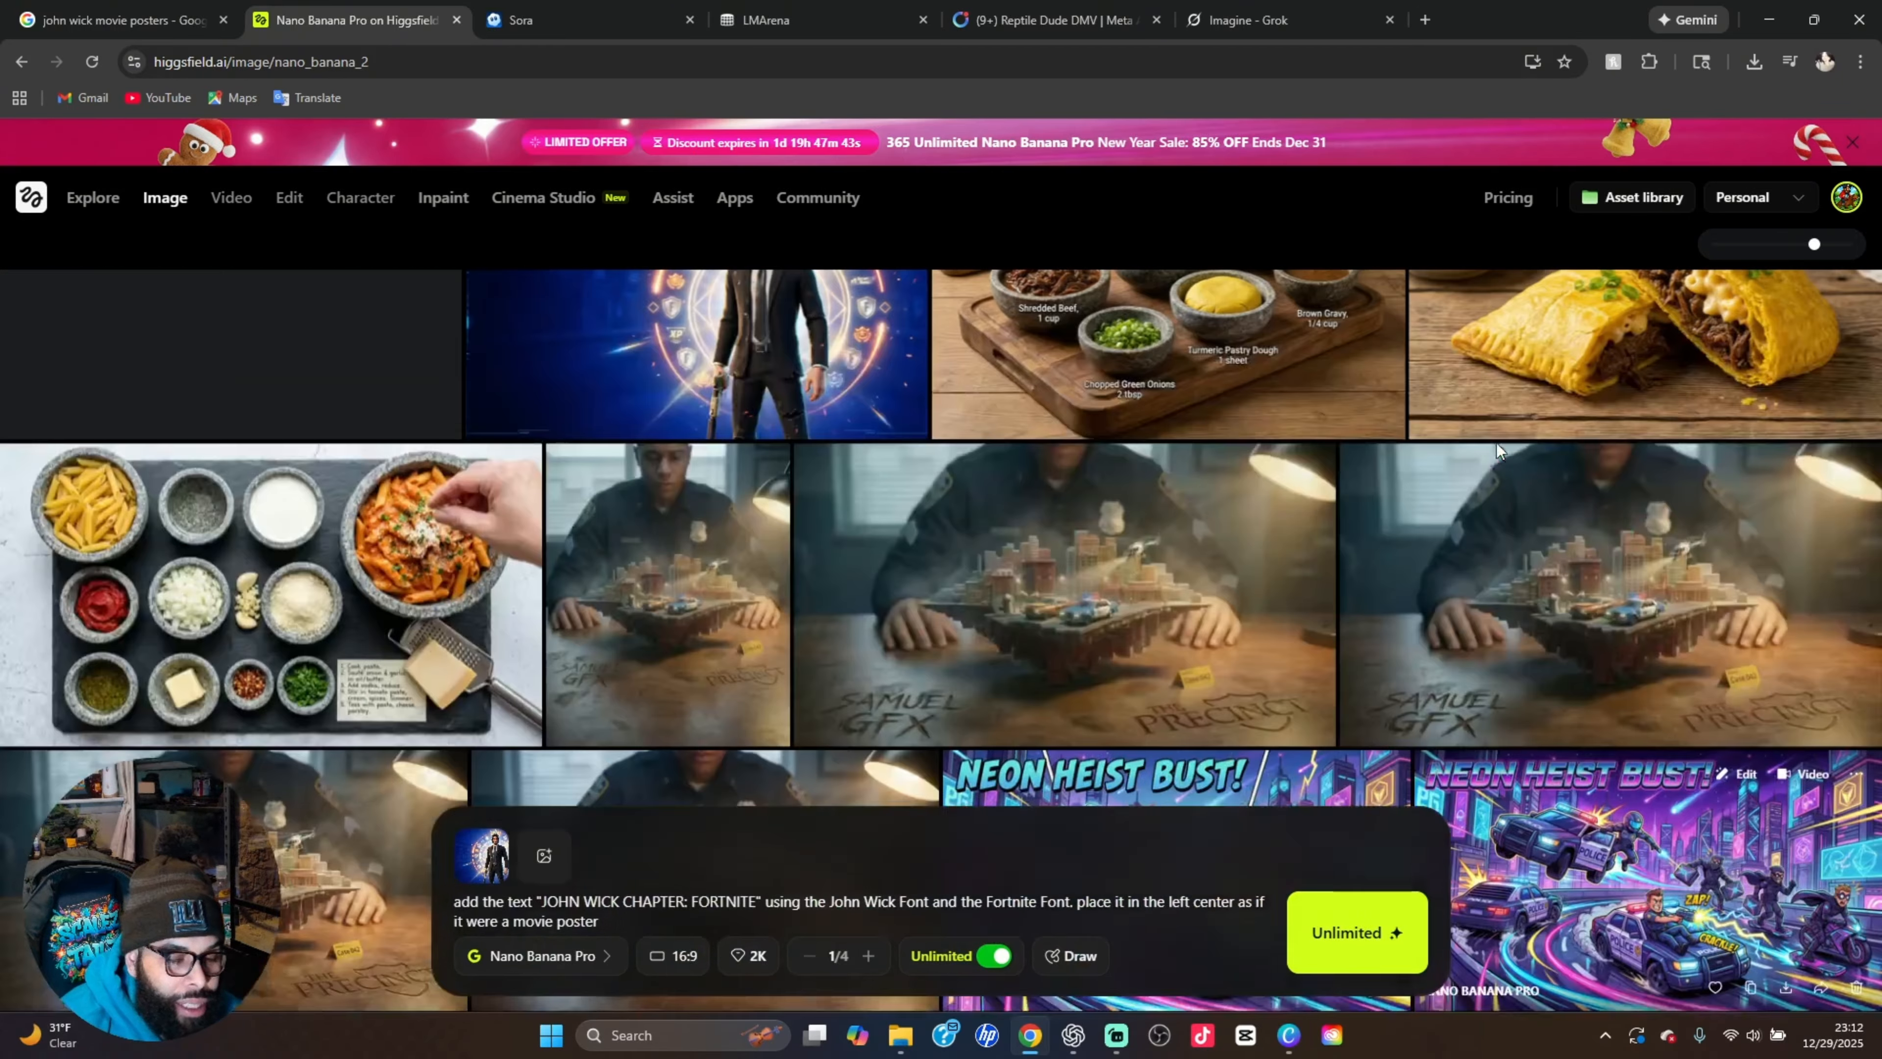
pyautogui.scroll(-10, 1491, 444)
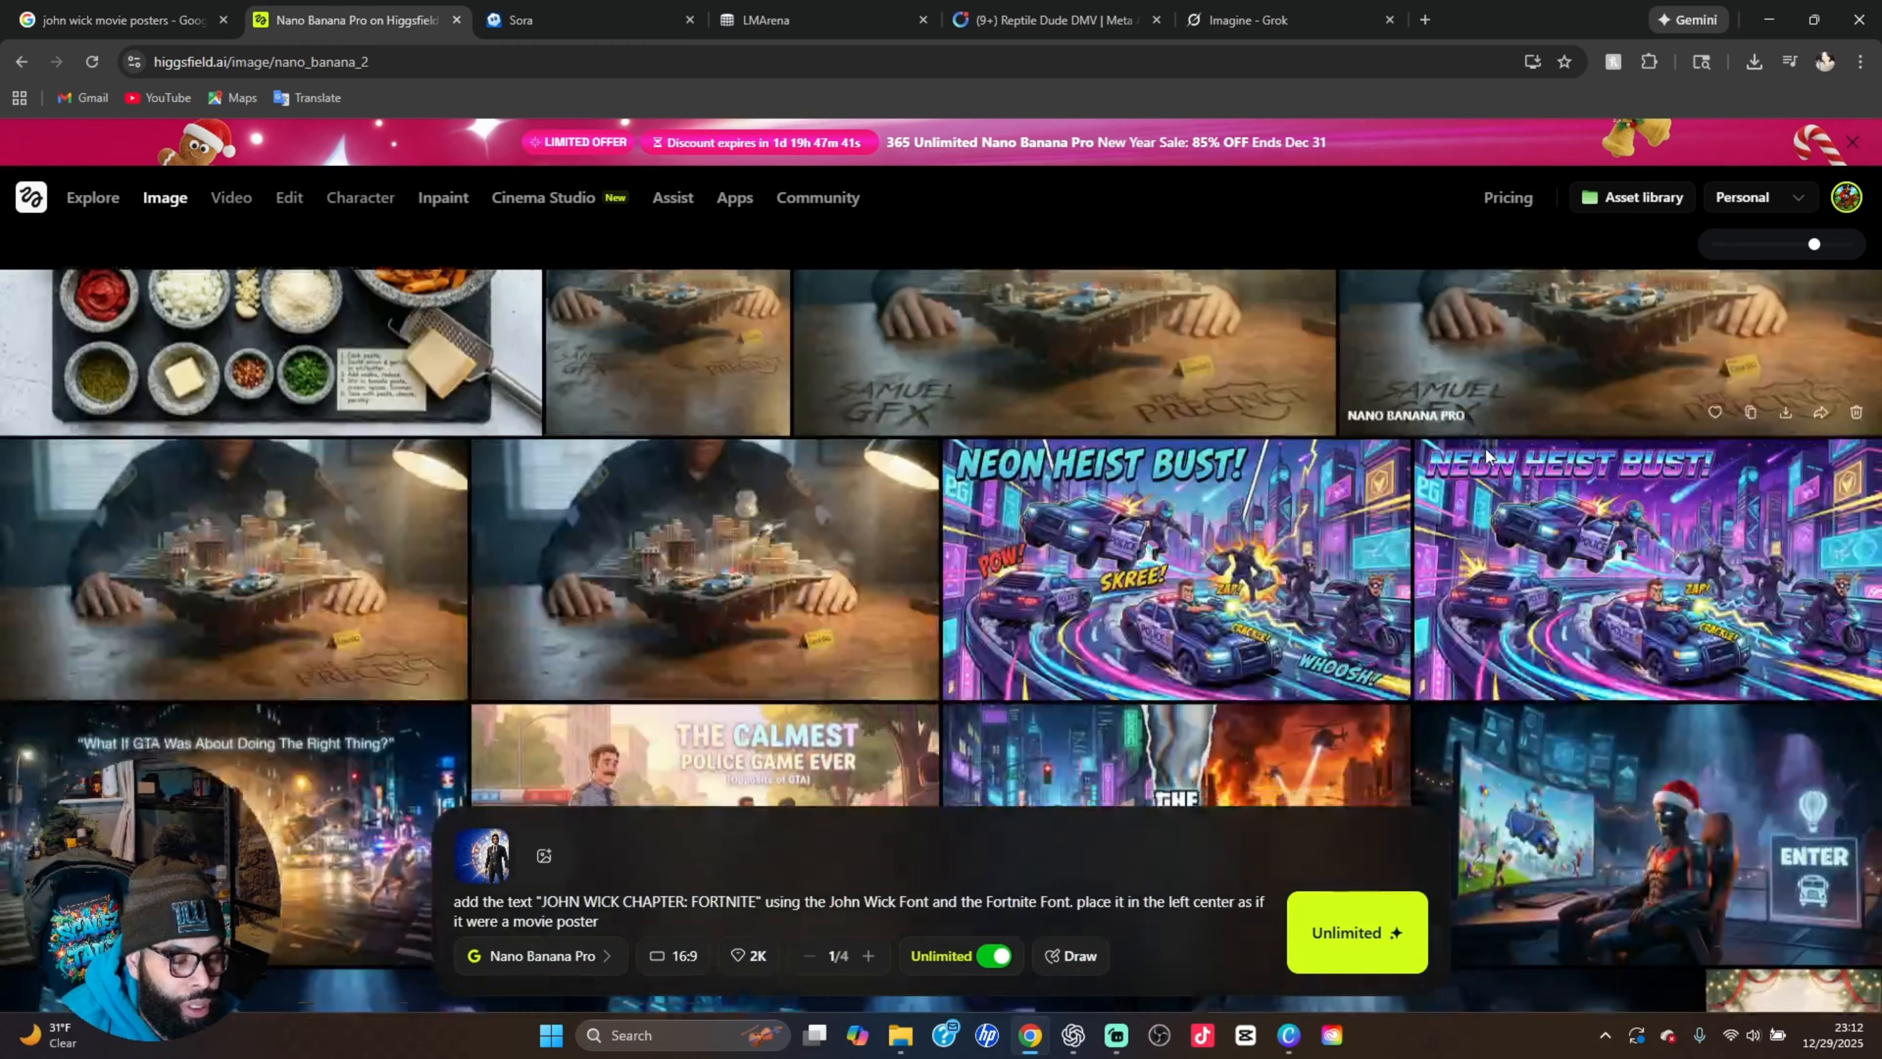
pyautogui.scroll(-15, 1481, 450)
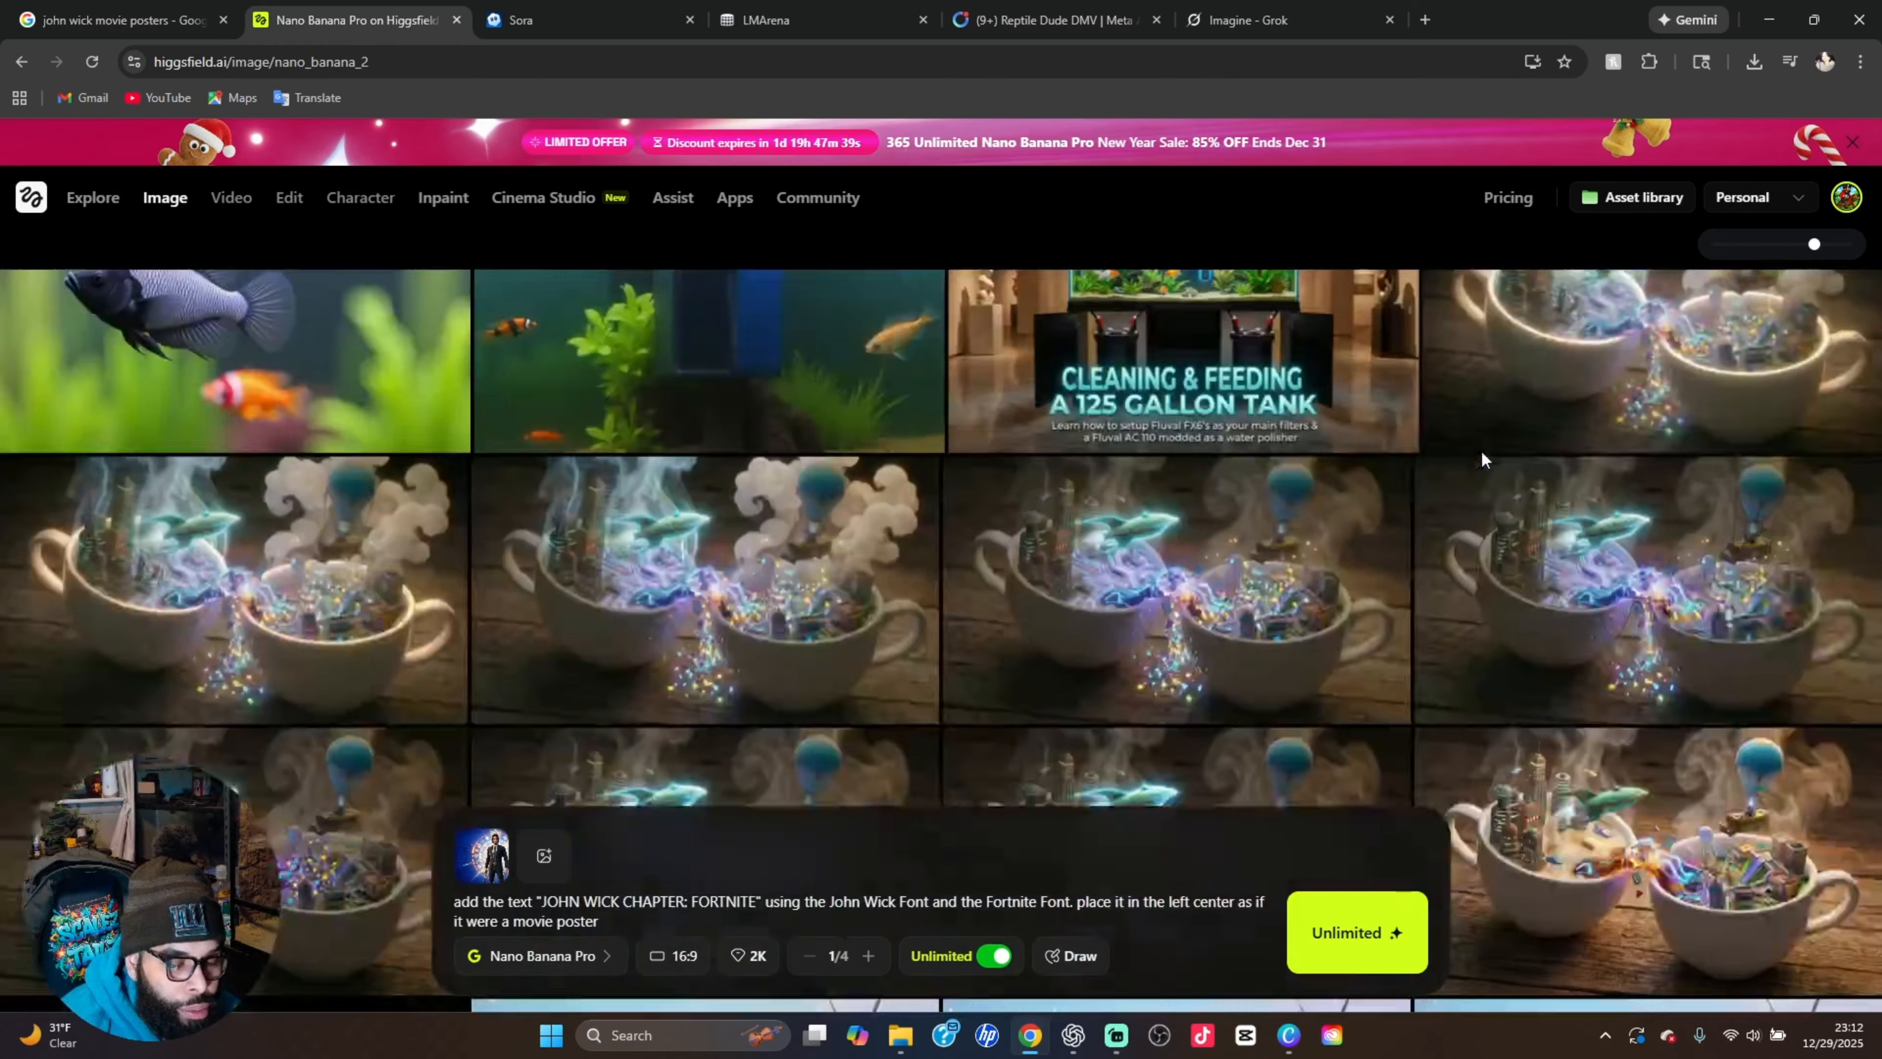
pyautogui.scroll(-10, 1482, 451)
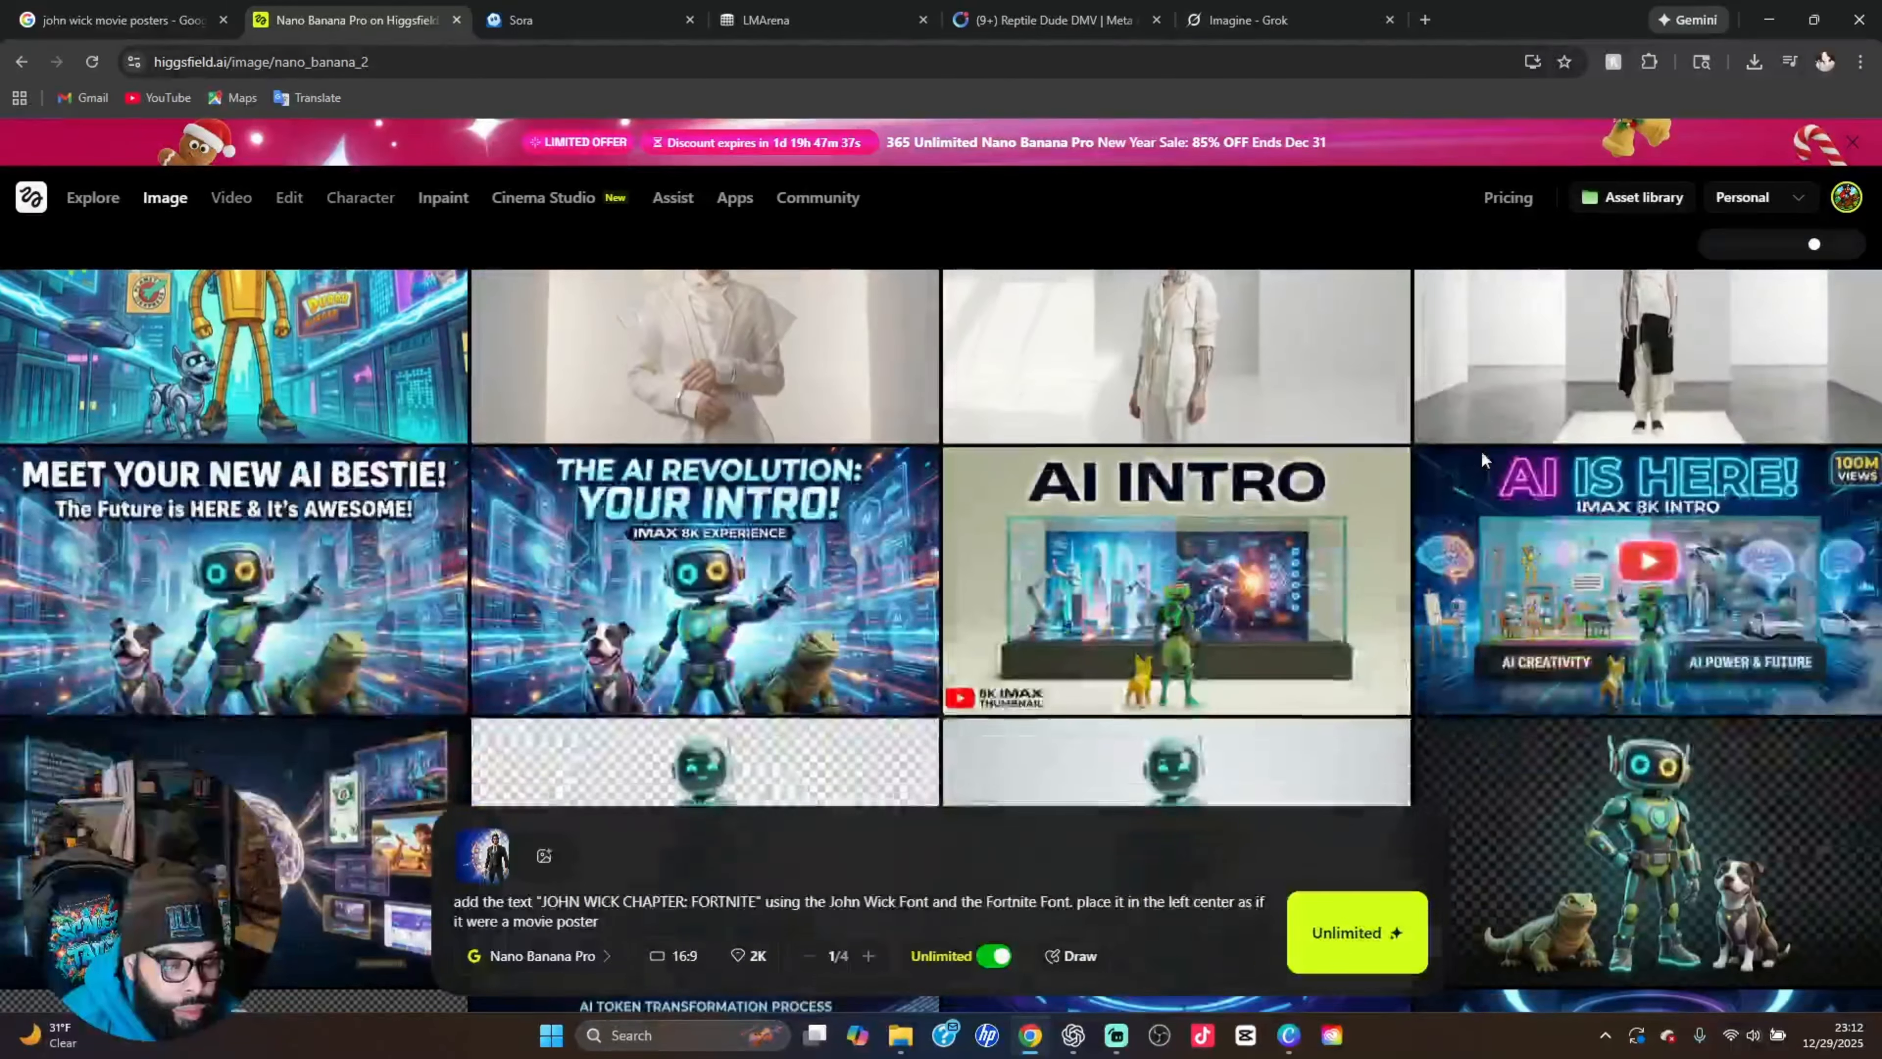
pyautogui.scroll(2, 1482, 452)
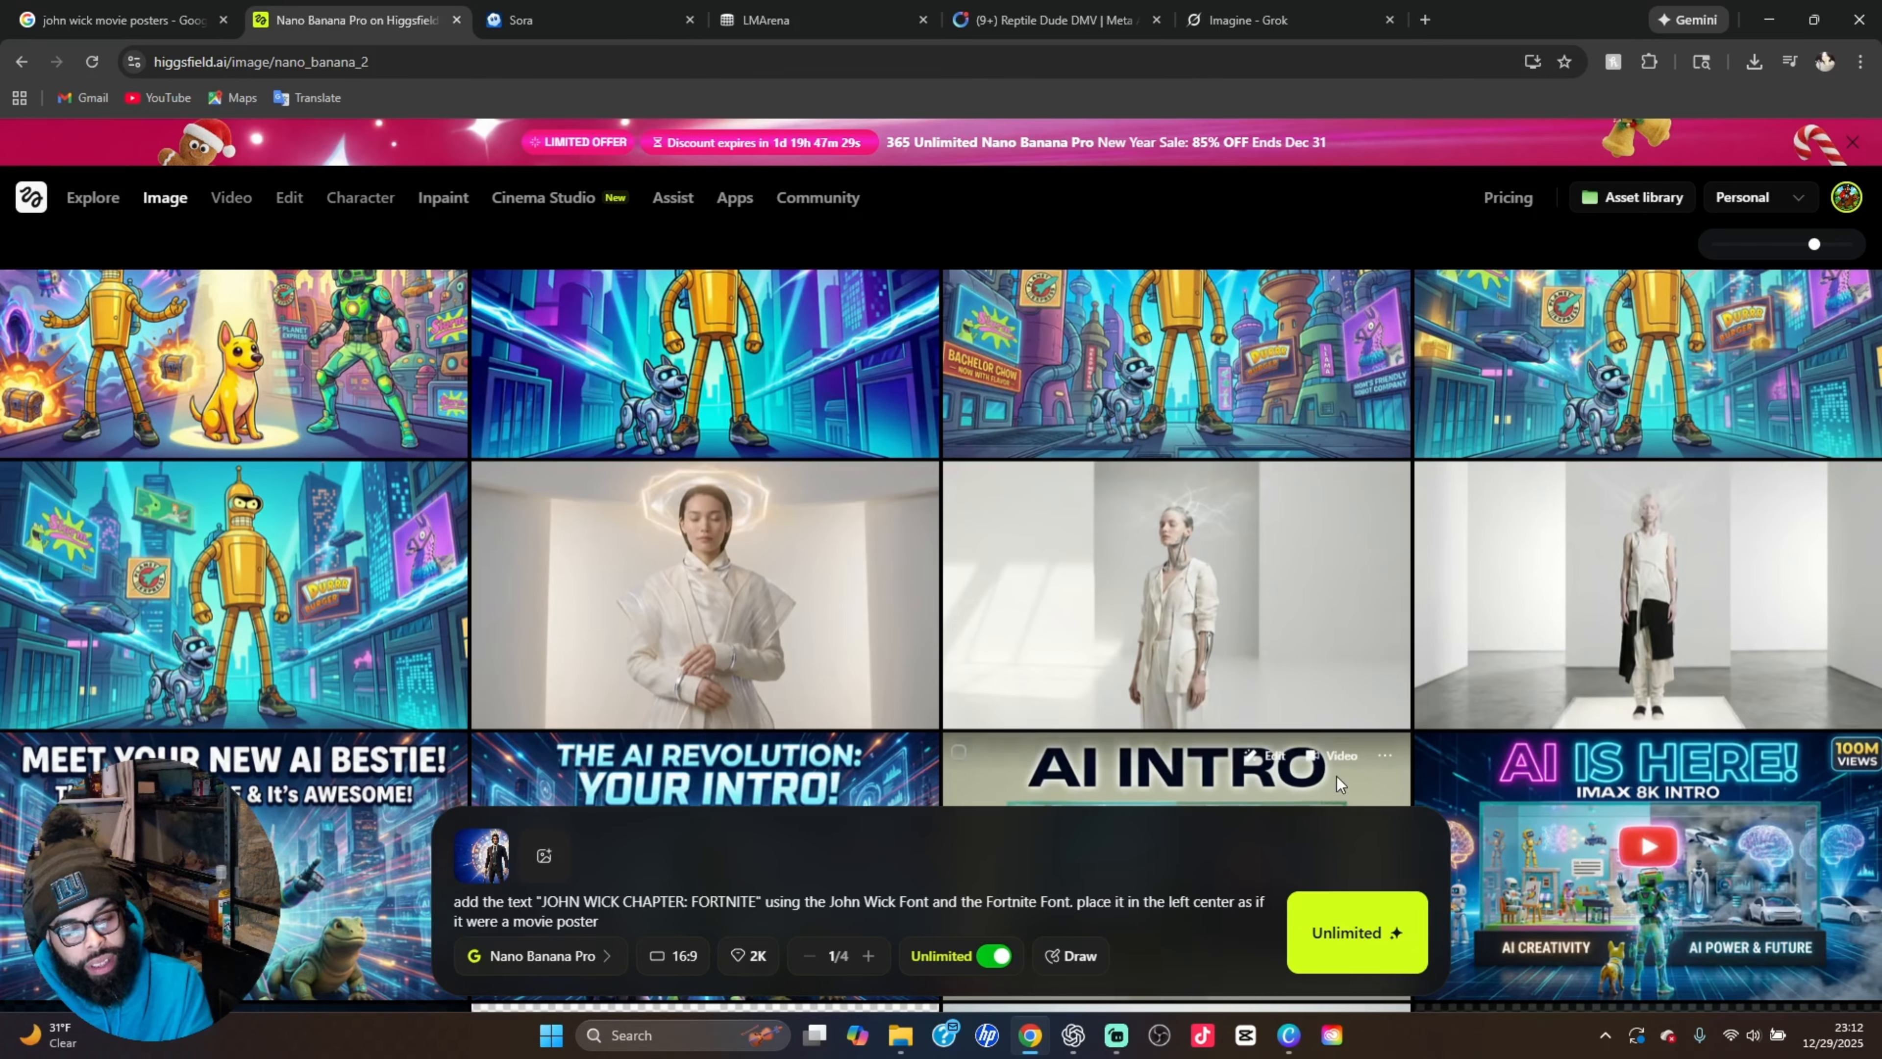
pyautogui.click(1667, 587)
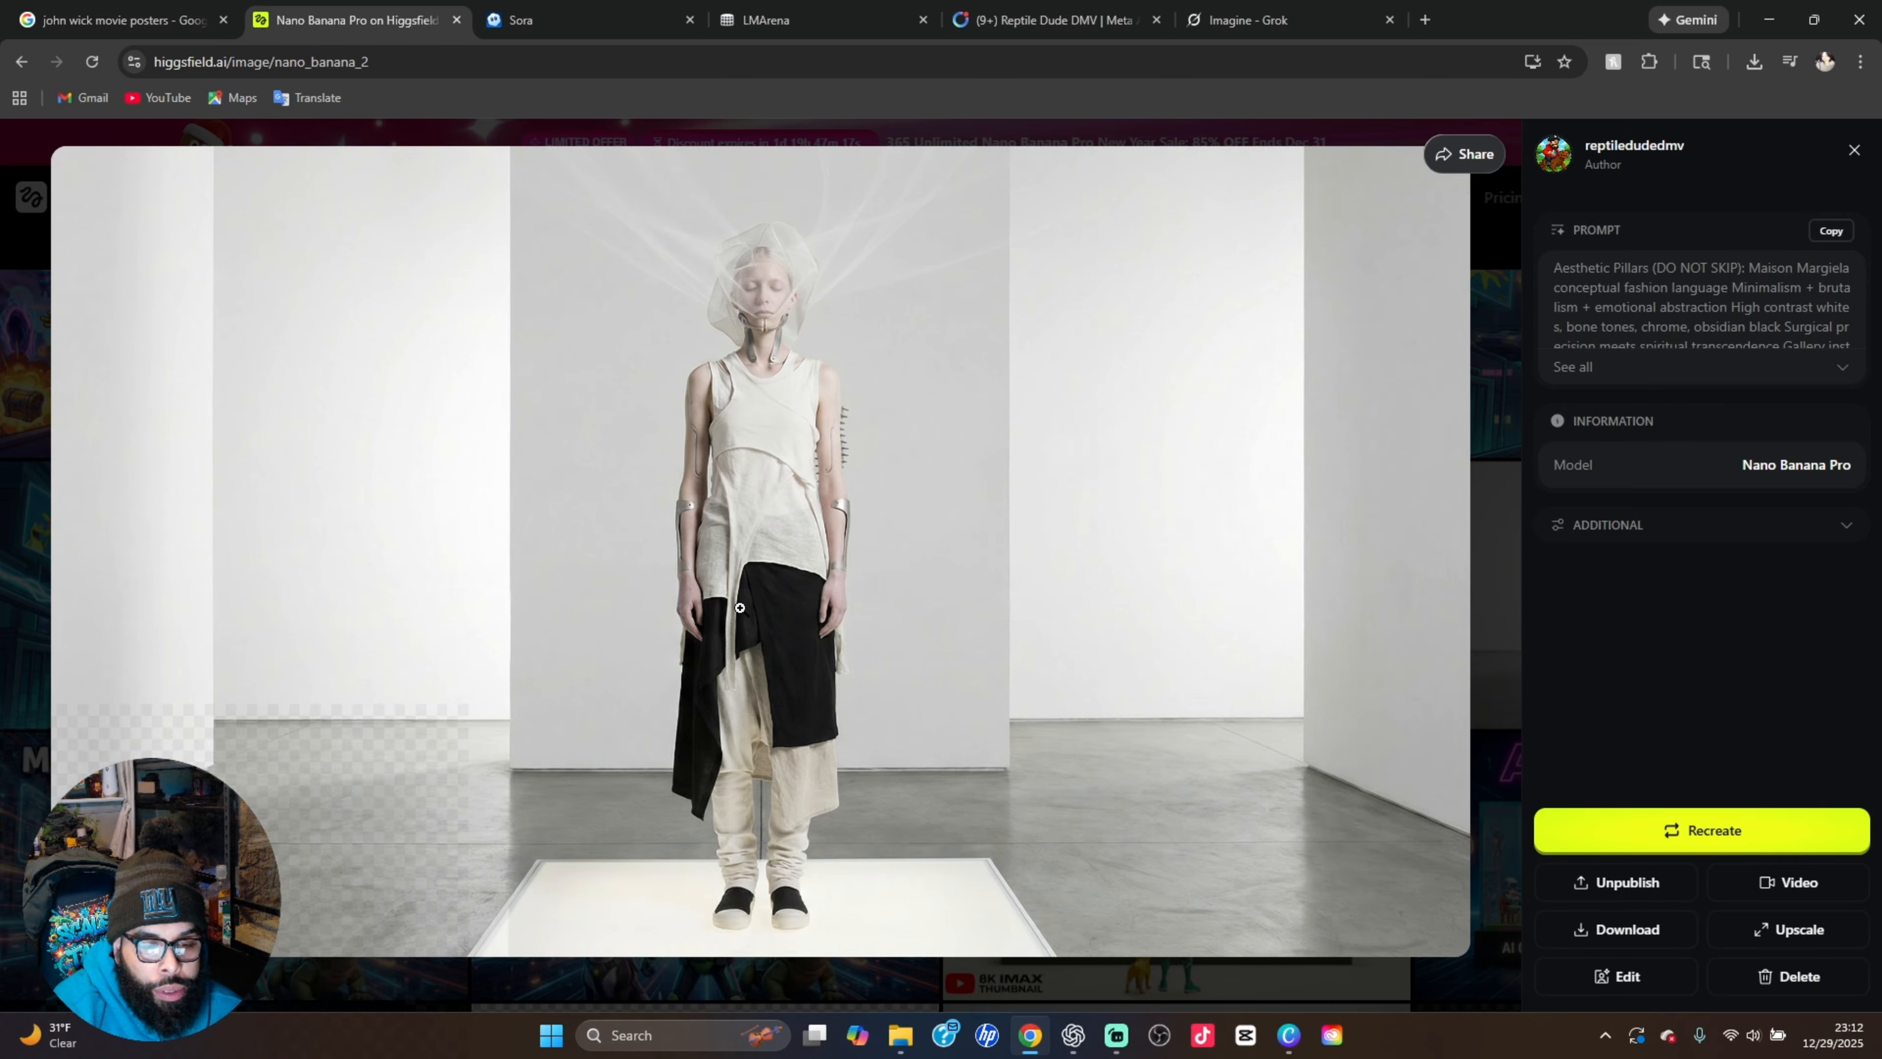
pyautogui.click(1497, 373)
pyautogui.click(1220, 616)
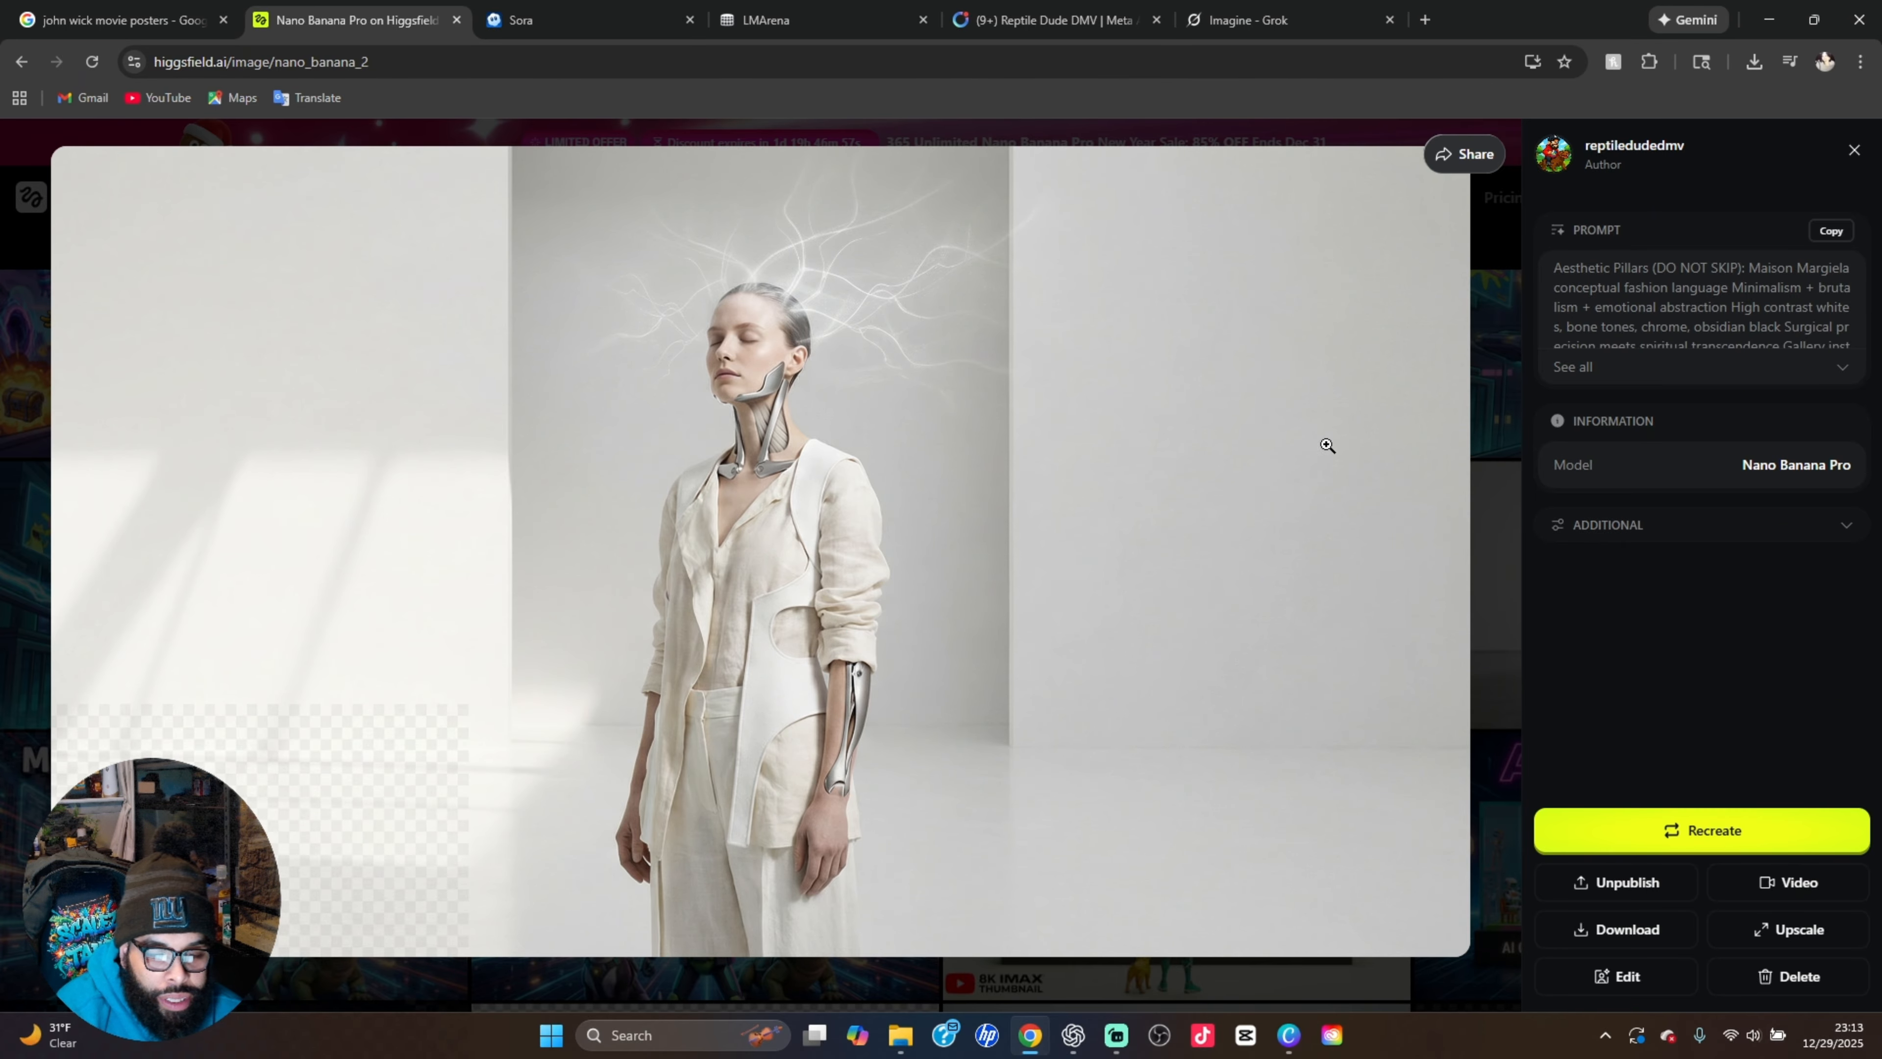
pyautogui.click(1488, 416)
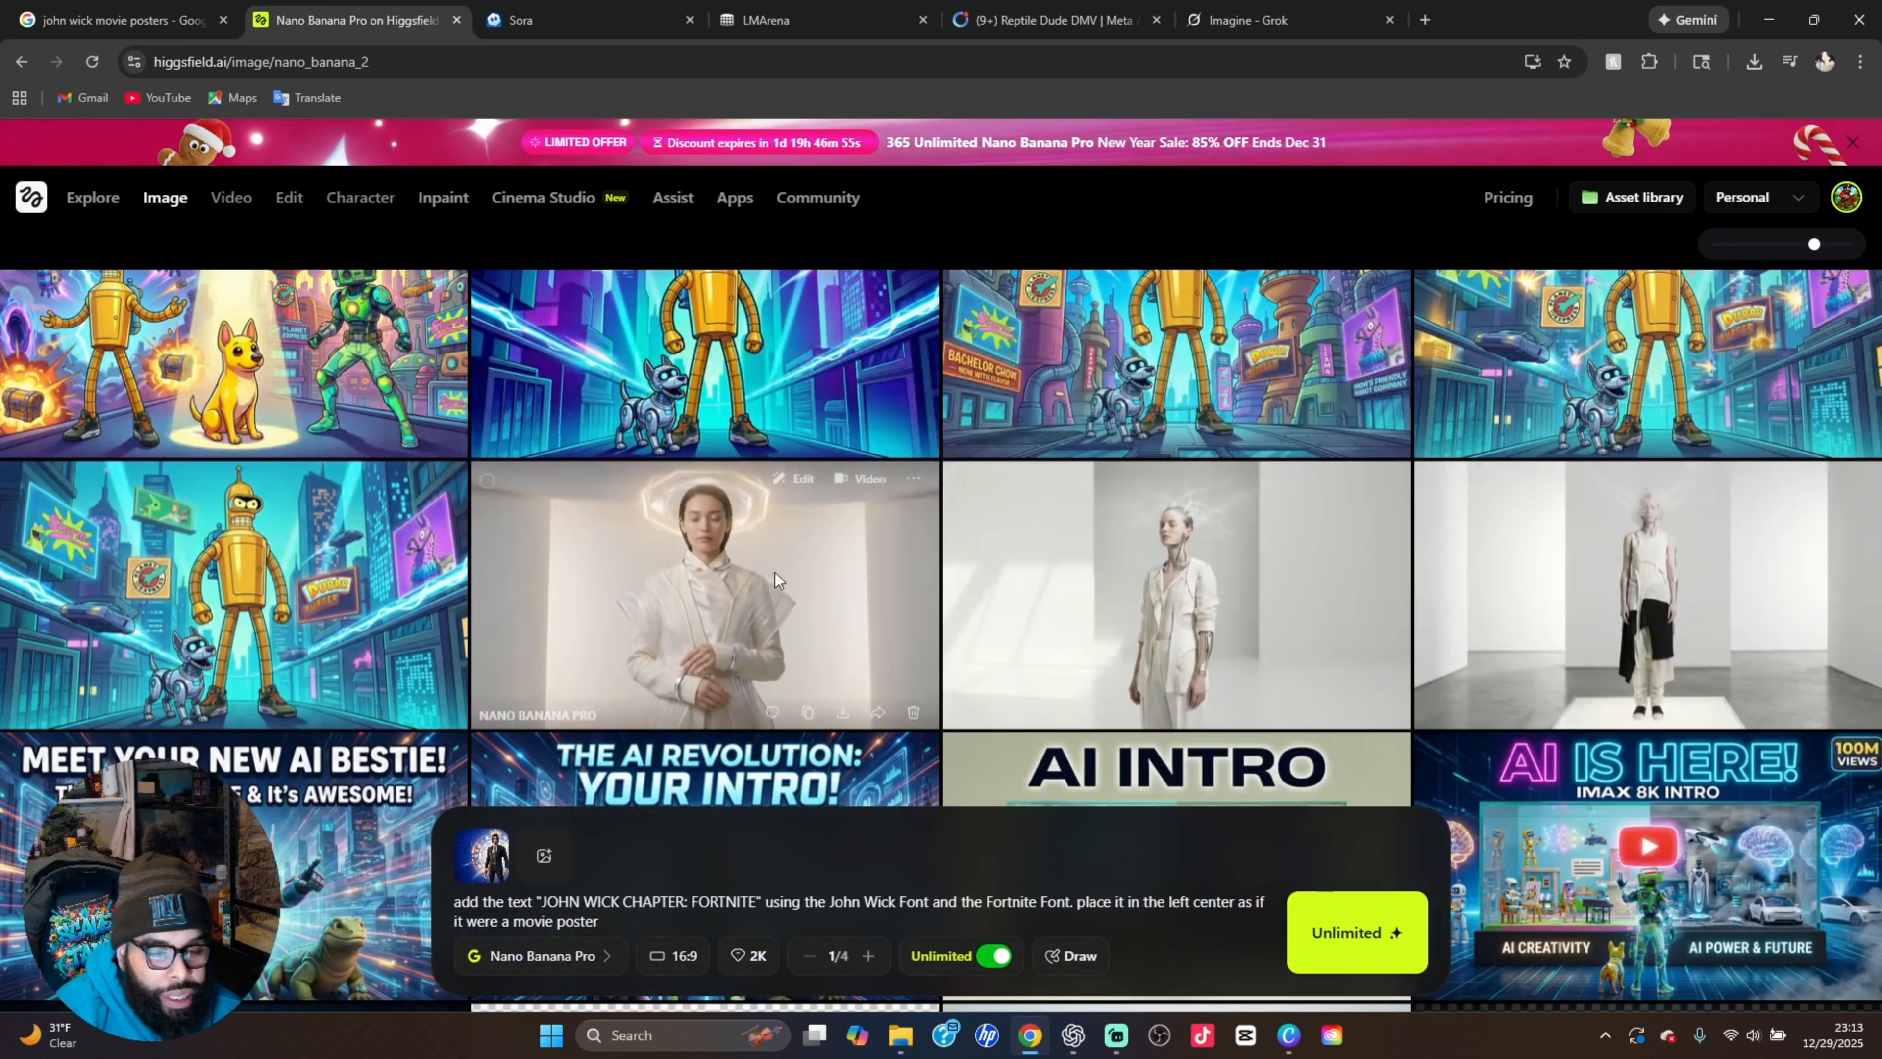
pyautogui.click(693, 602)
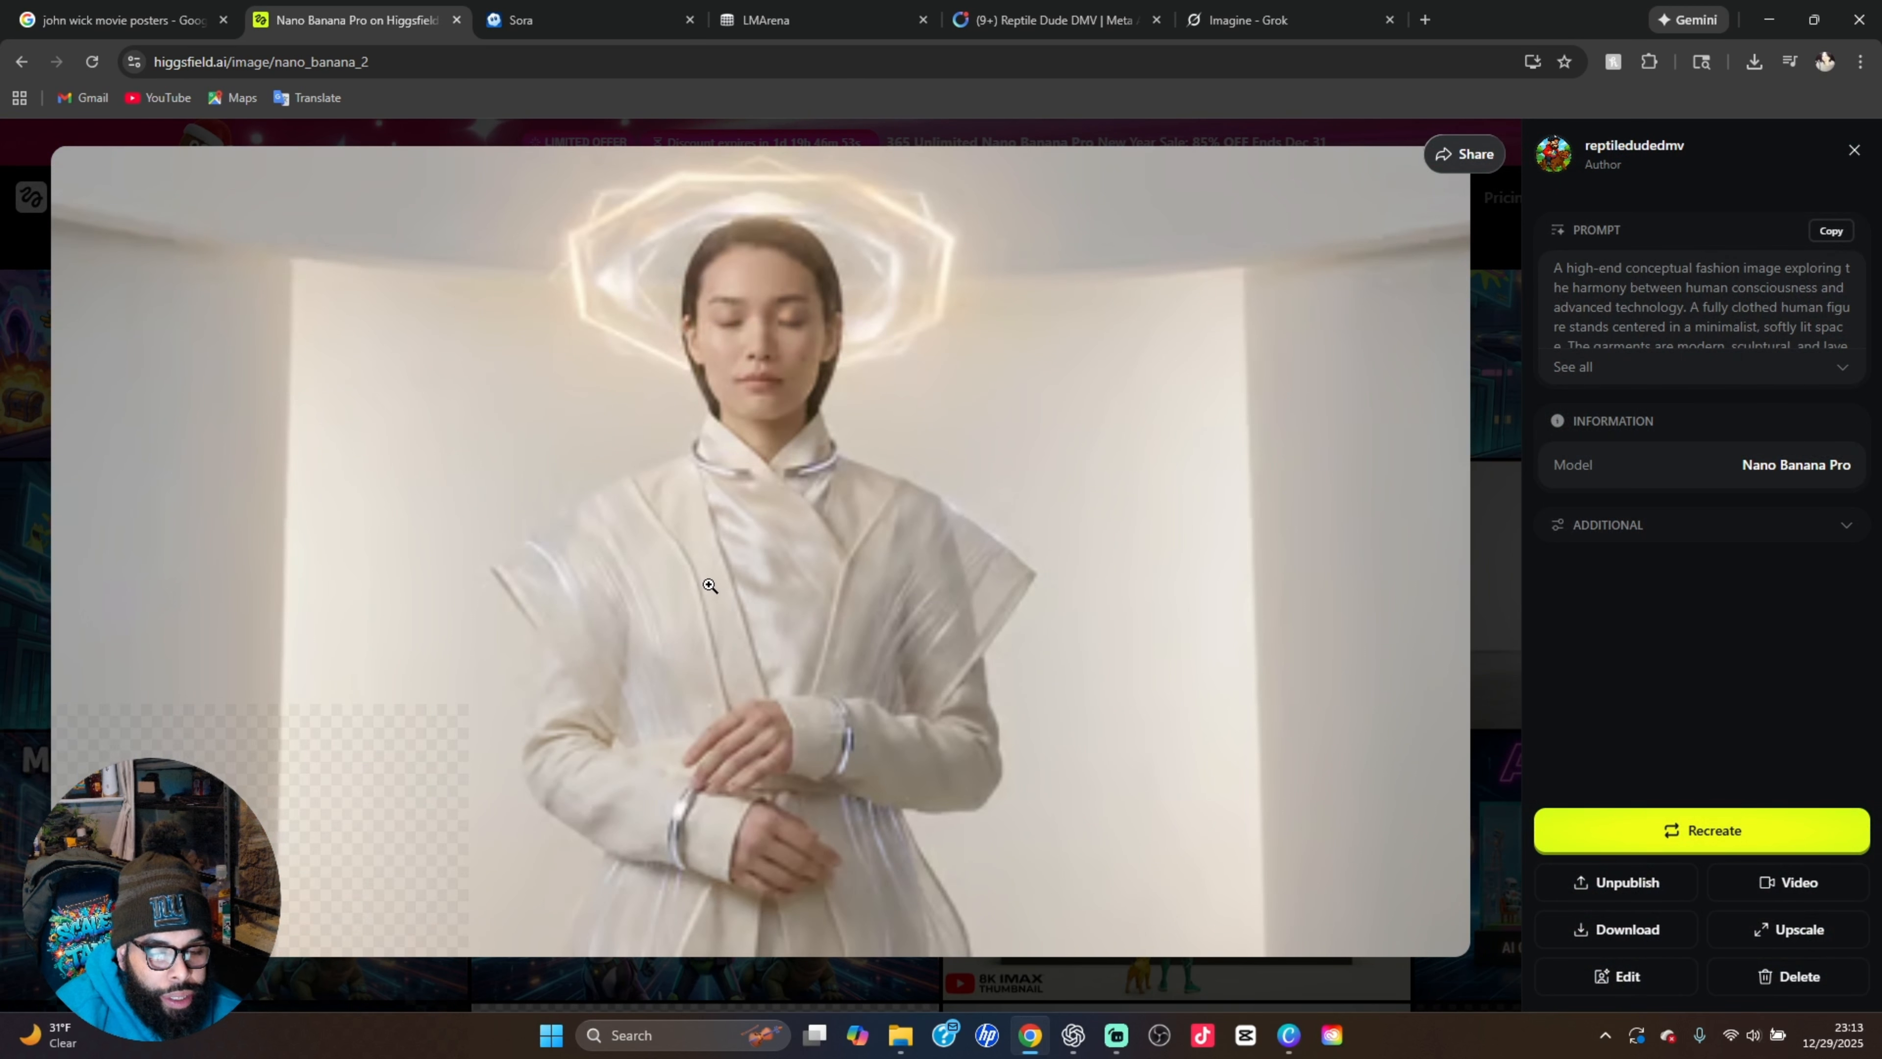
pyautogui.click(1498, 472)
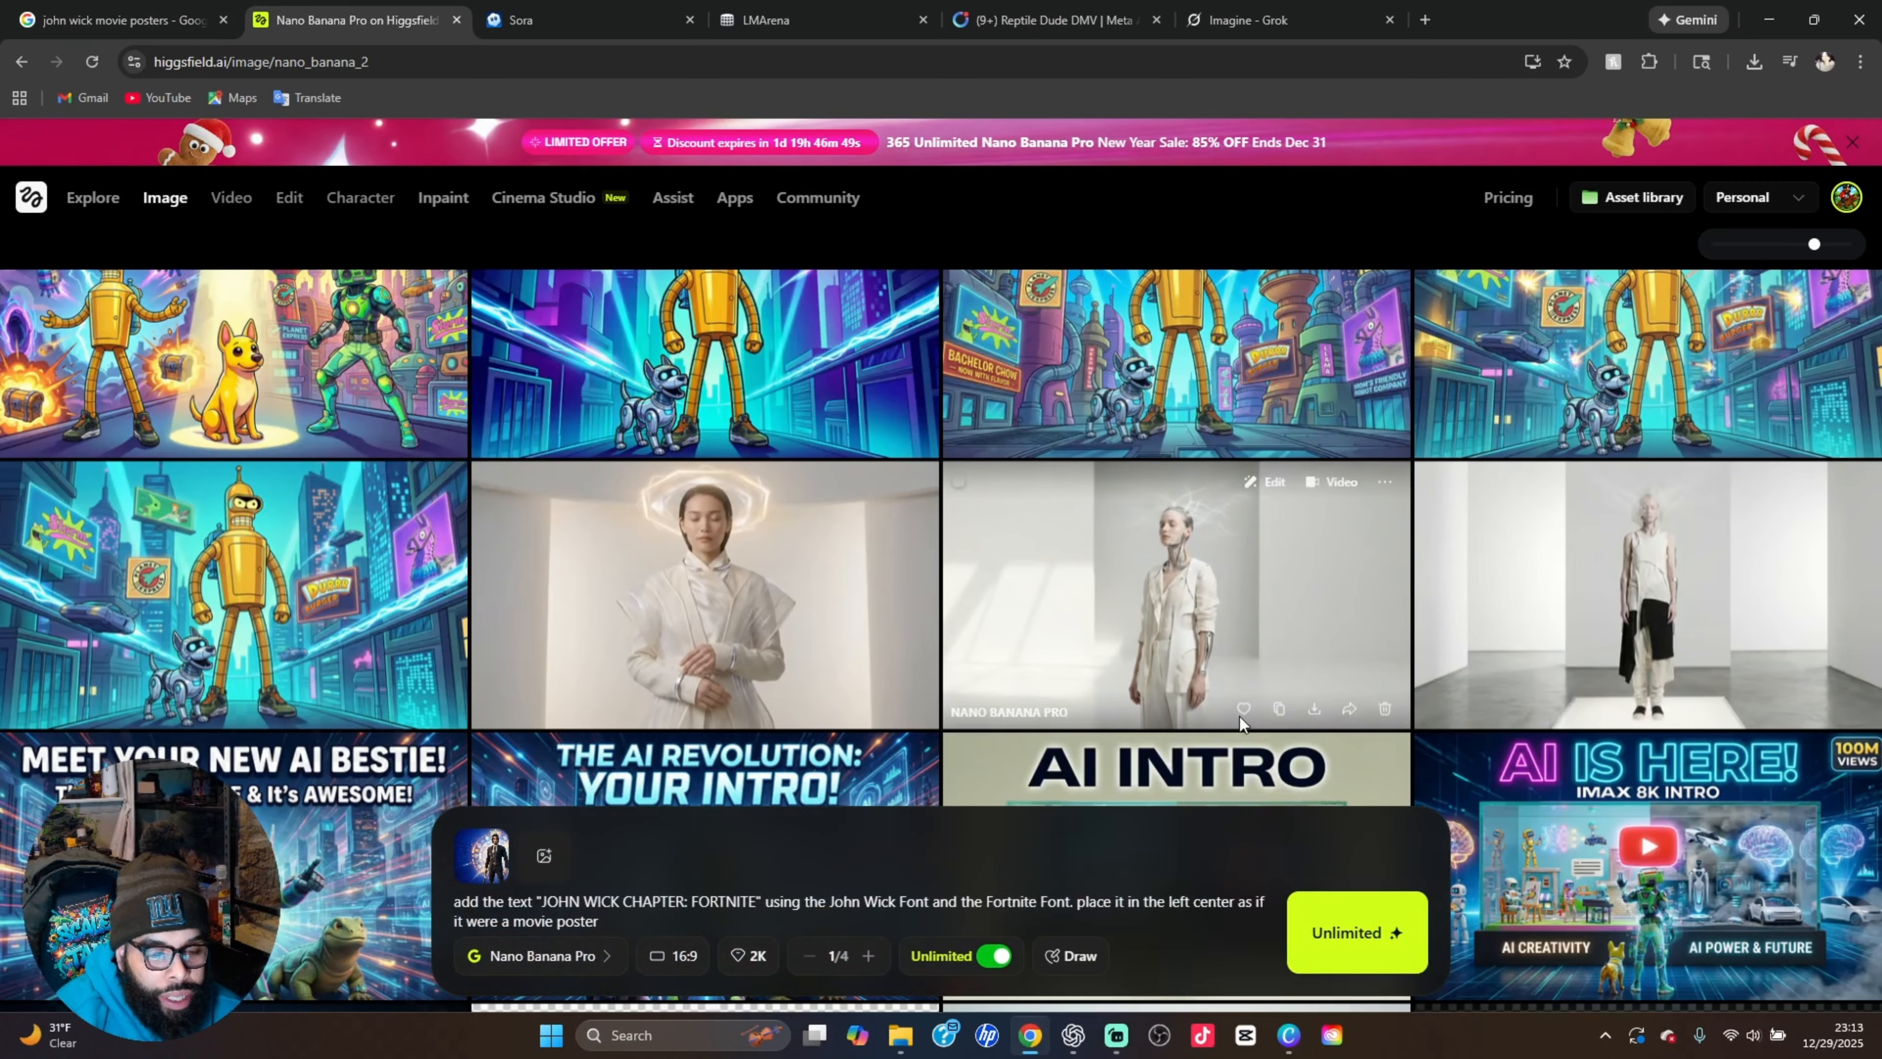
# View the "AI INTRO" thumbnail with the robot and yellow dog enlarged with its prompt, and return to the image history
pyautogui.scroll(-5, 1634, 686)
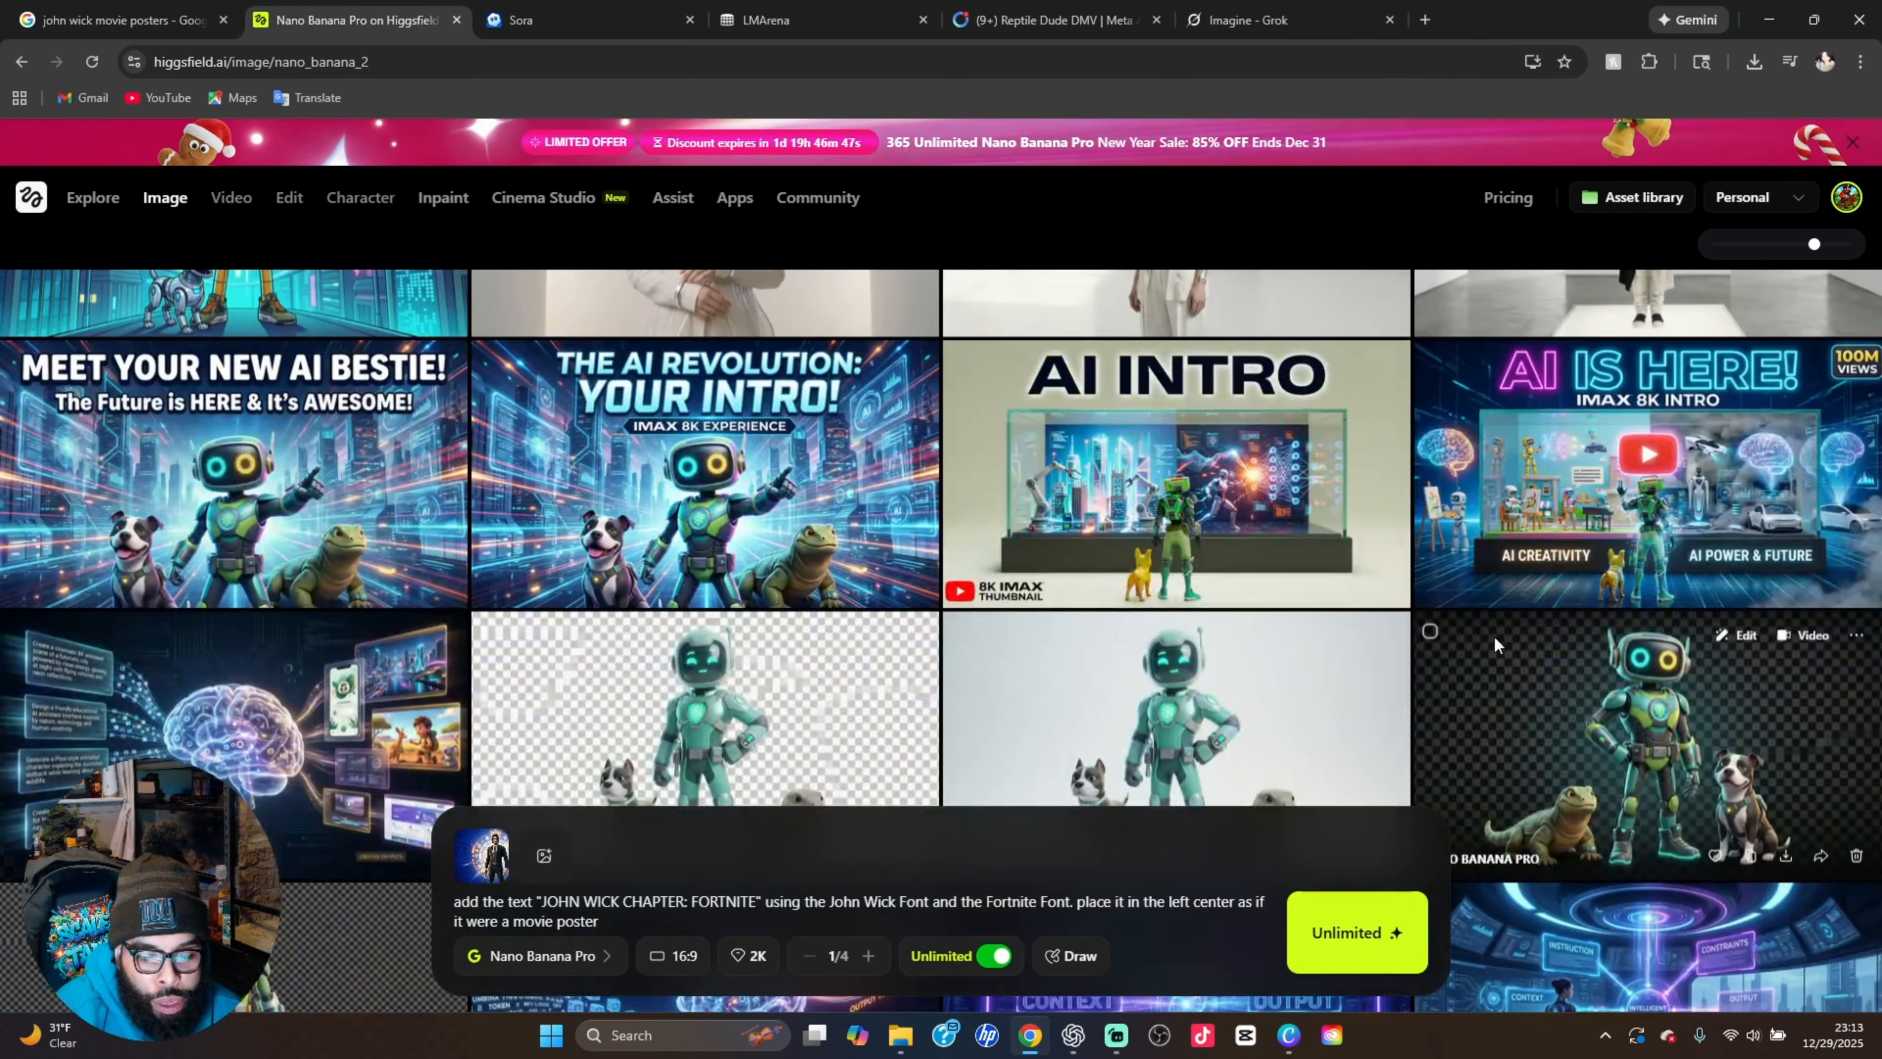
pyautogui.click(1162, 480)
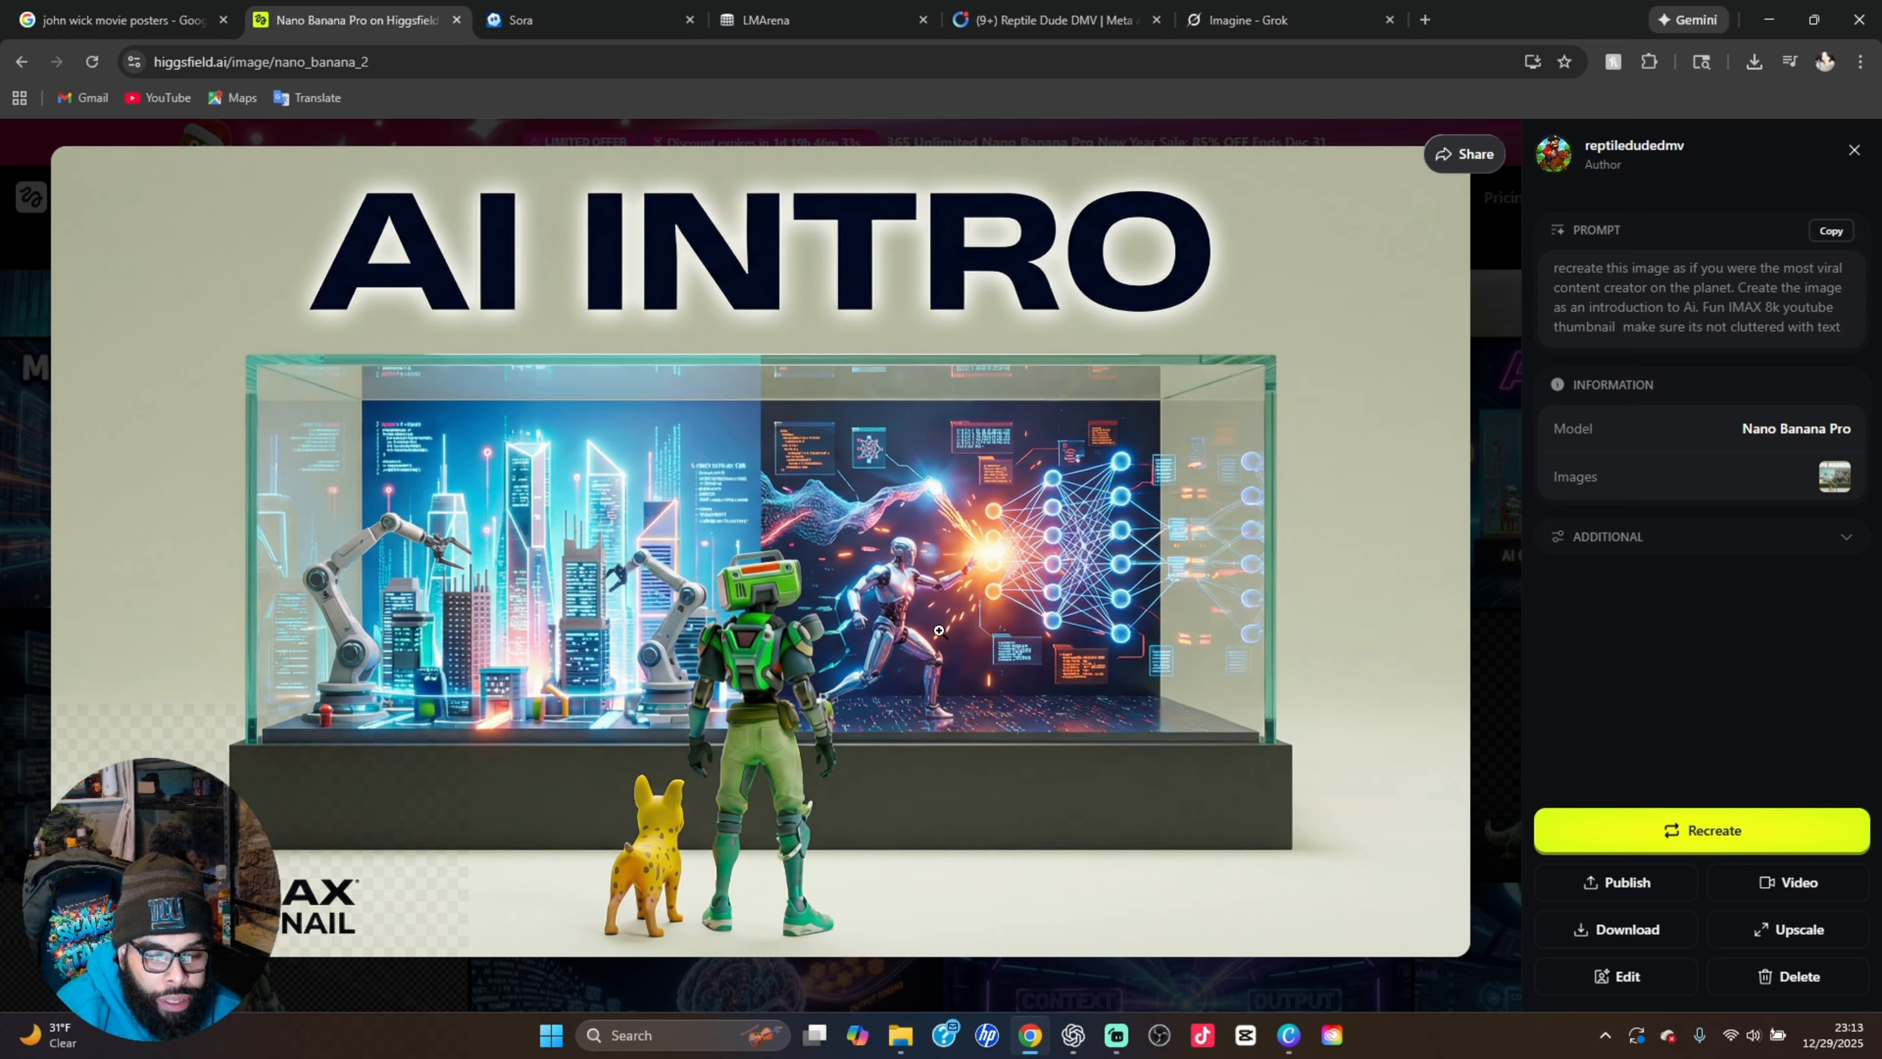
pyautogui.click(1503, 532)
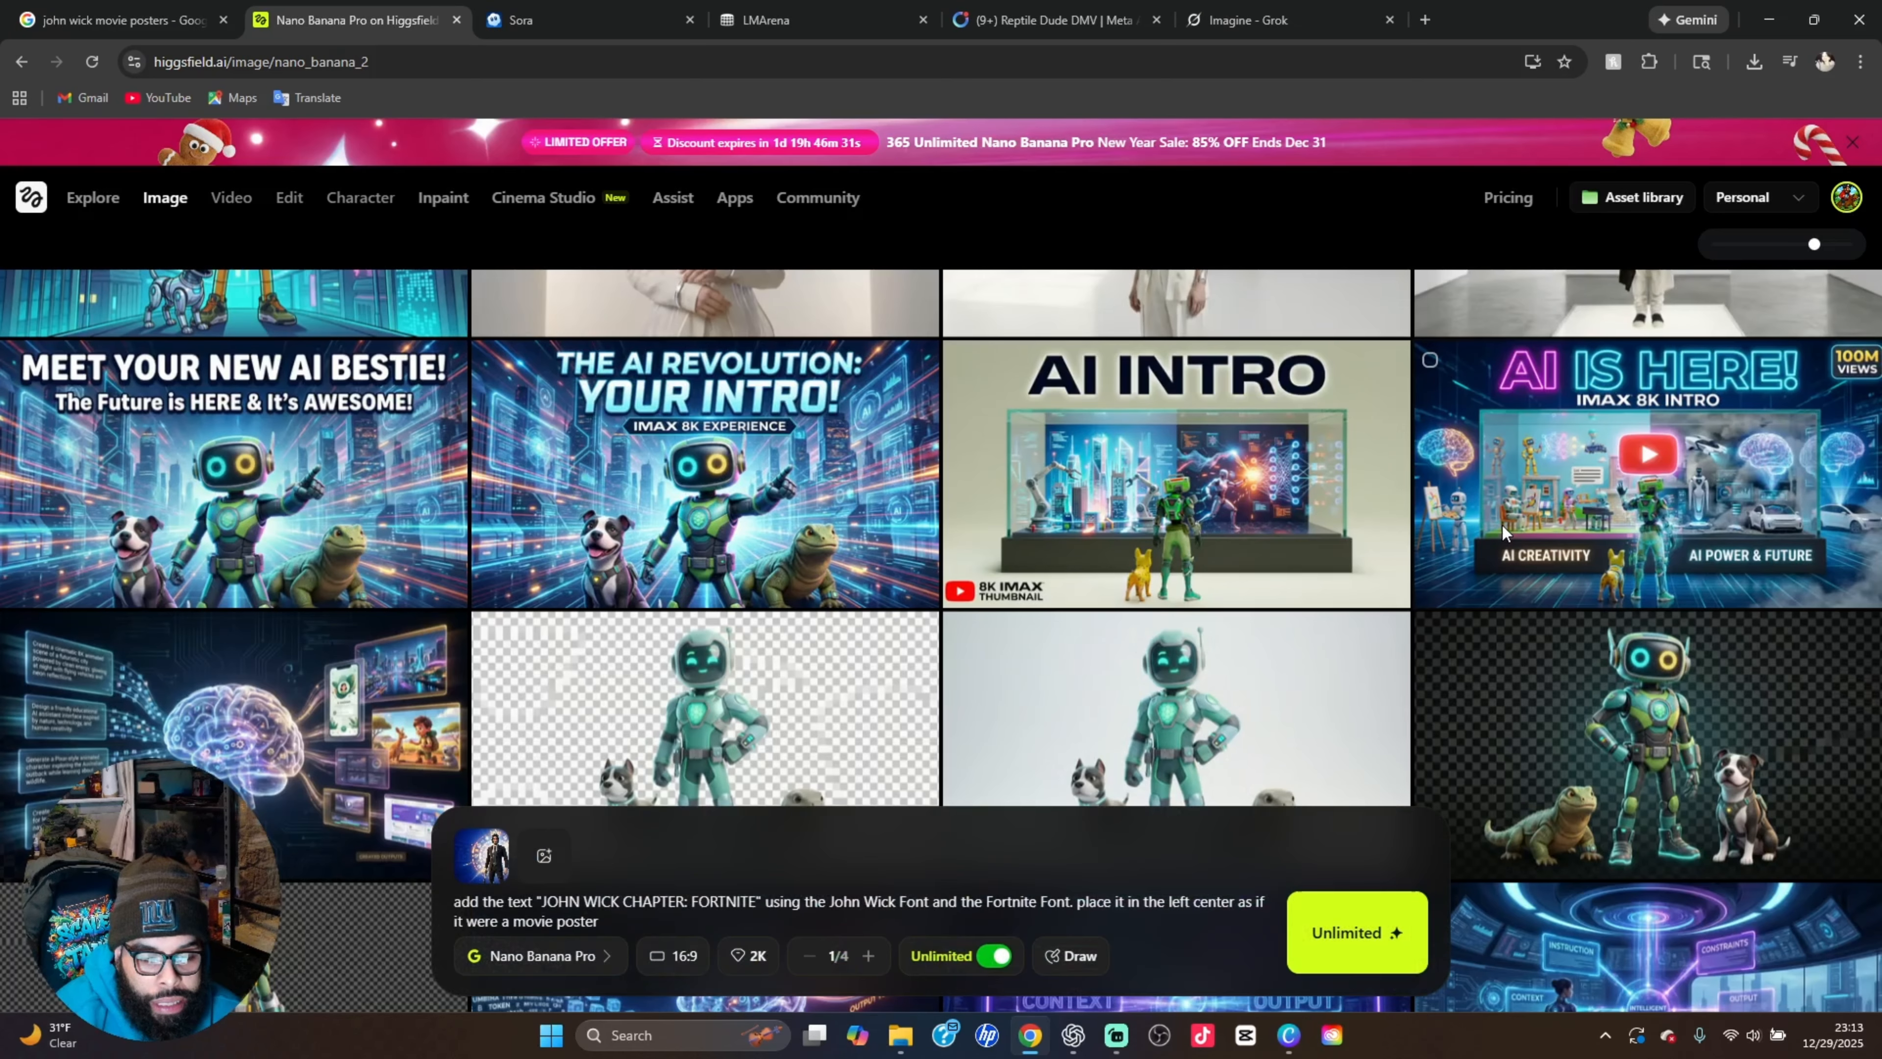
# Find the "AI TOKEN TRANSFORMATION PROCESS" illustration in the image history and view it enlarged with its prompt
pyautogui.scroll(-5, 1503, 531)
pyautogui.scroll(-1, 1502, 524)
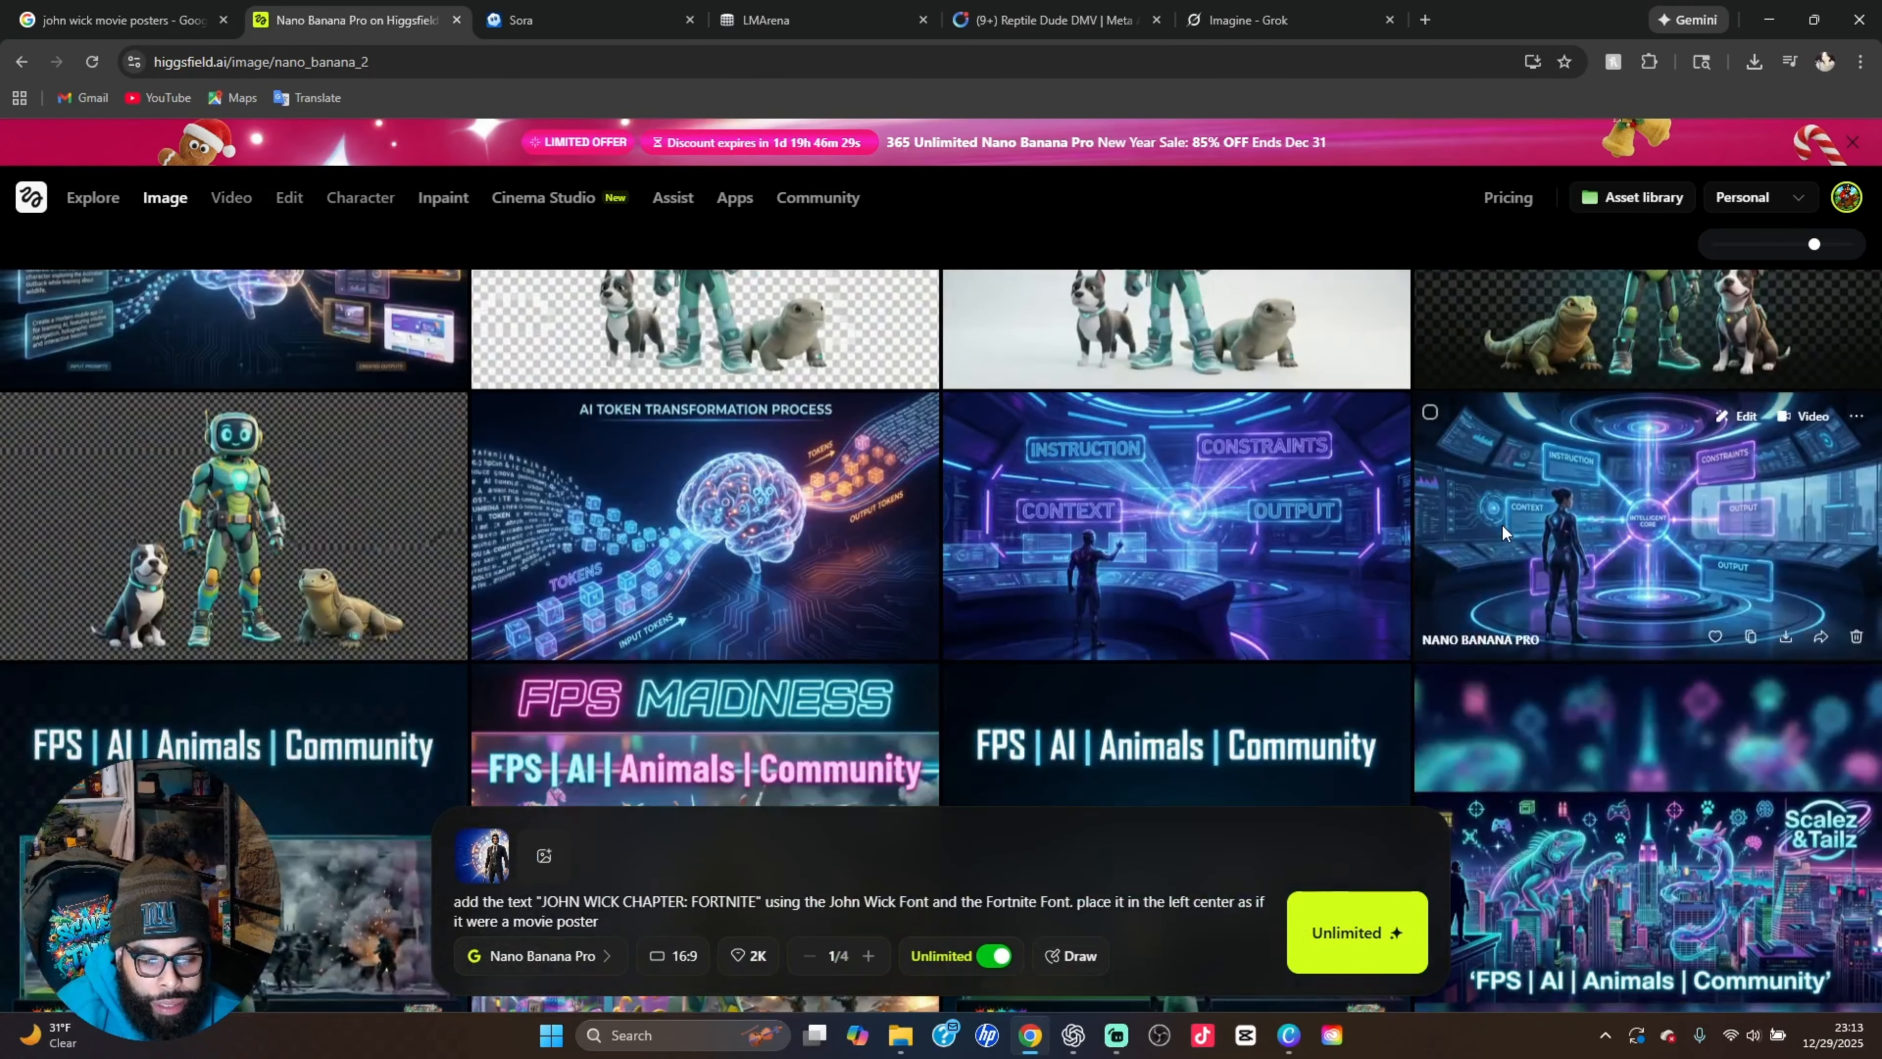
pyautogui.scroll(-1, 1499, 526)
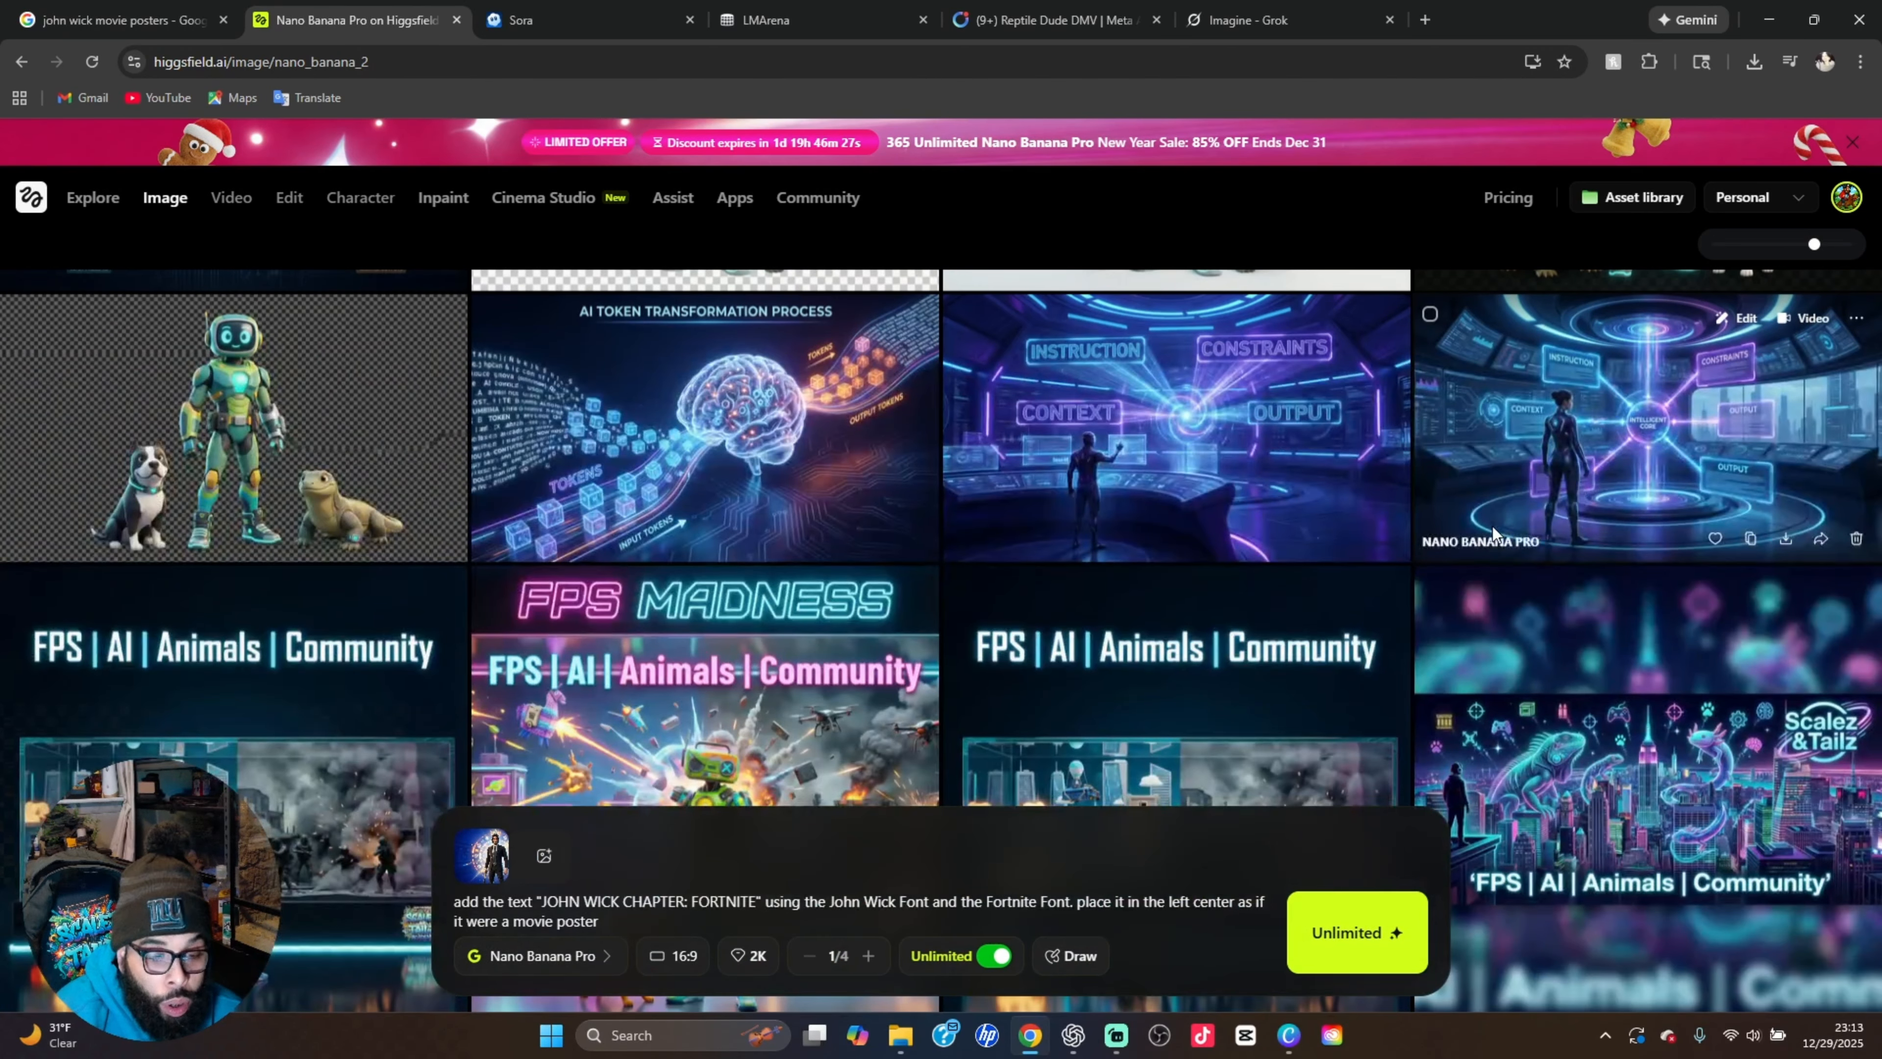
pyautogui.scroll(3, 1493, 526)
pyautogui.scroll(1, 1493, 526)
pyautogui.scroll(-2, 1492, 527)
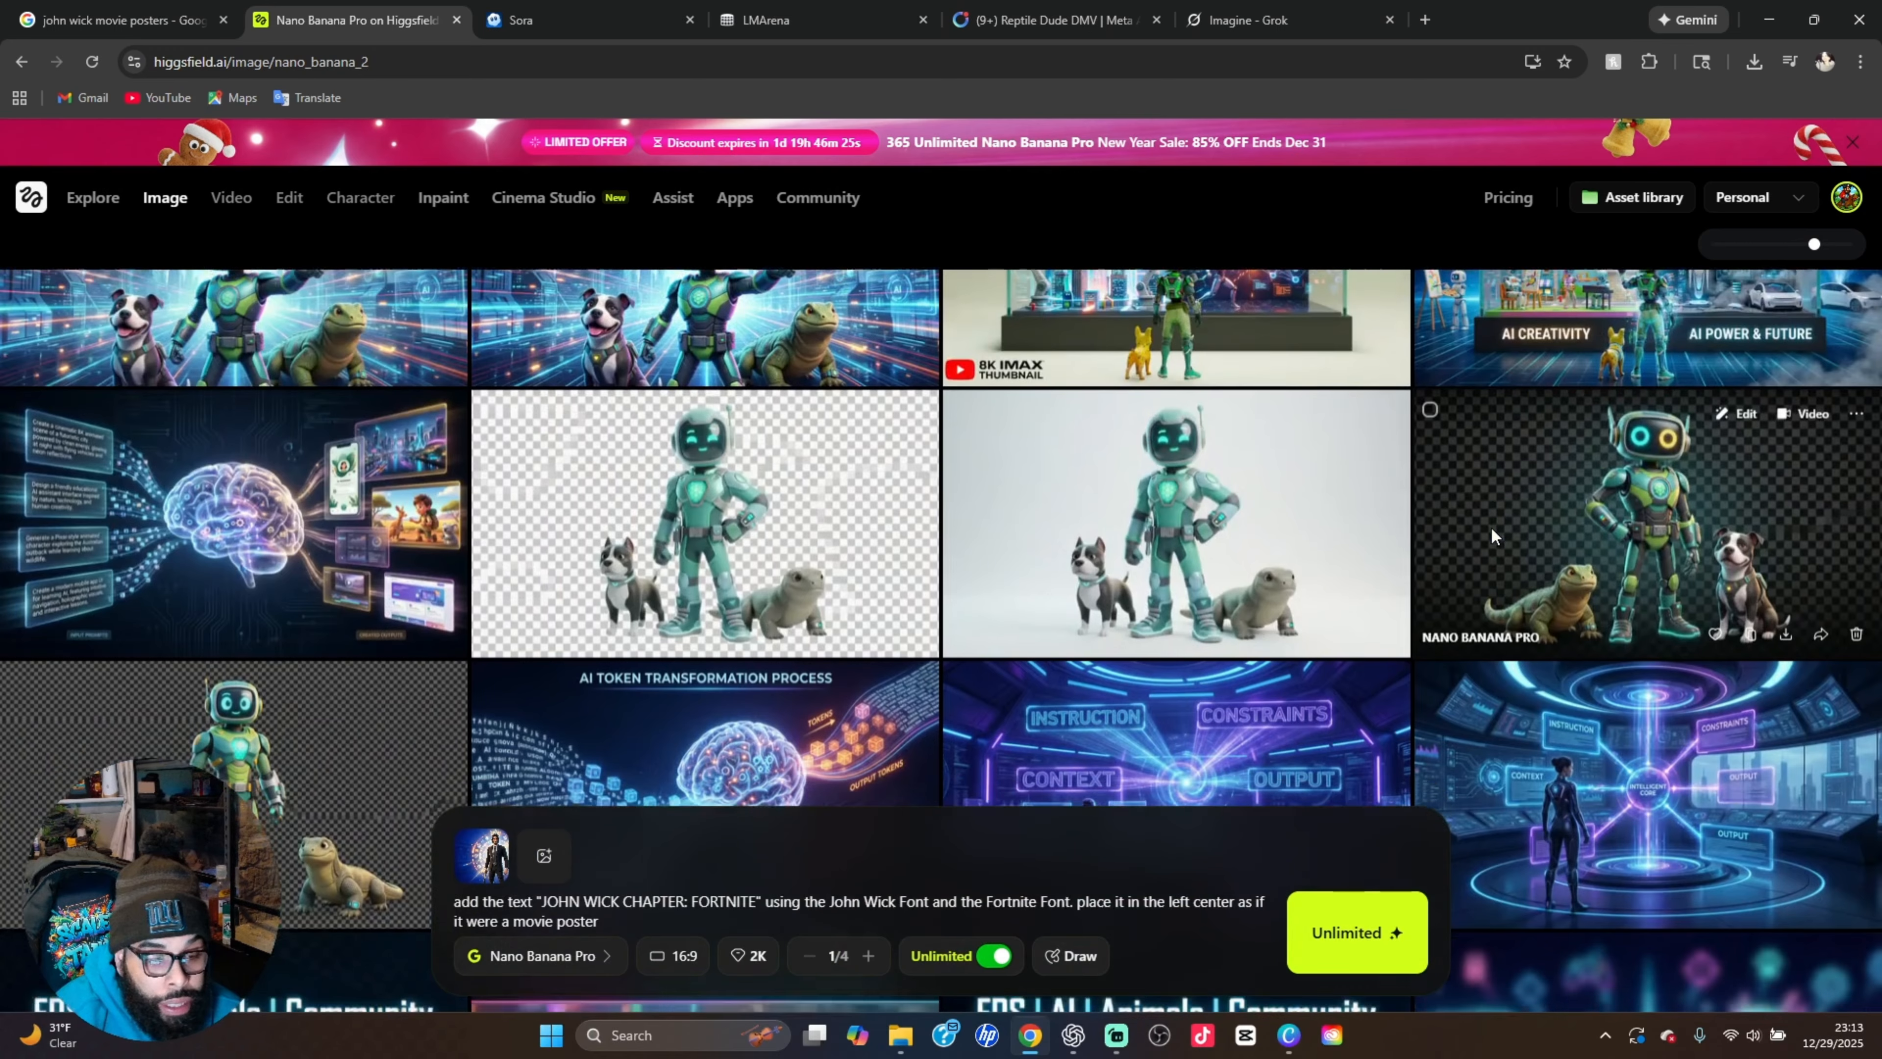
pyautogui.click(777, 623)
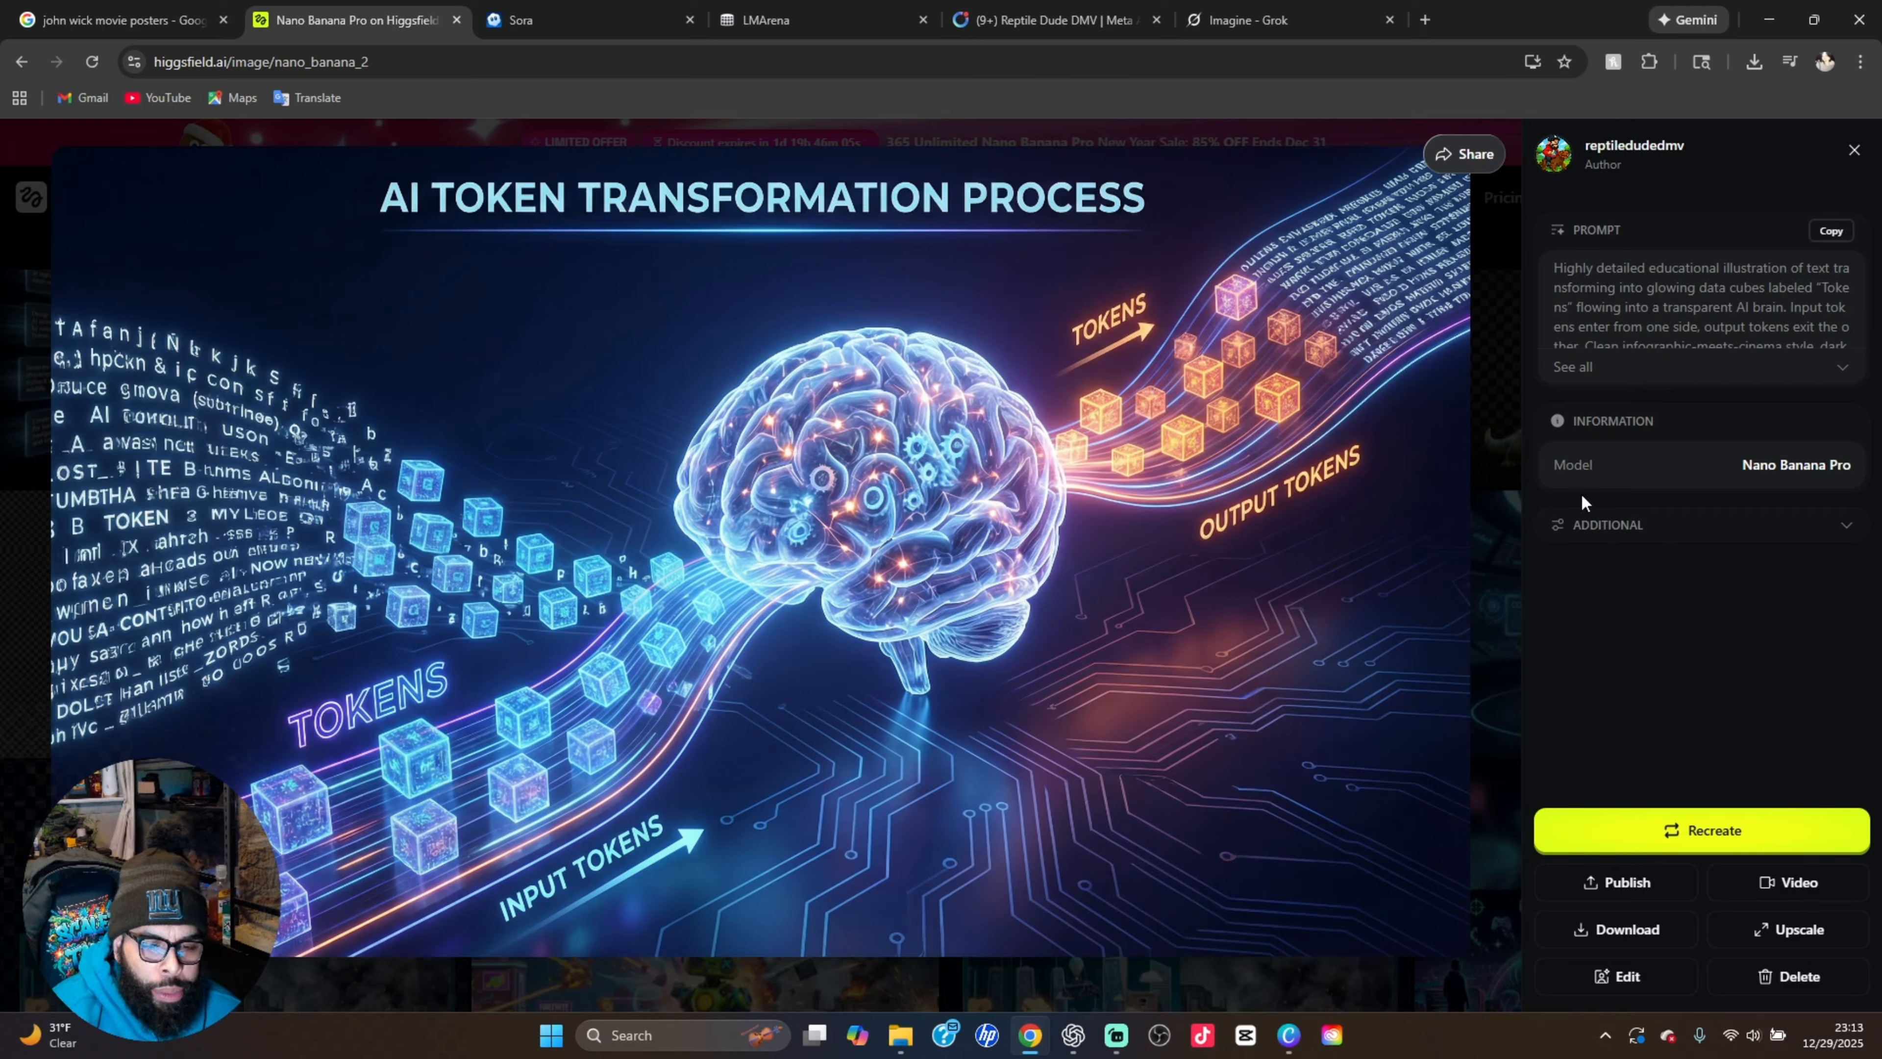
pyautogui.click(1490, 408)
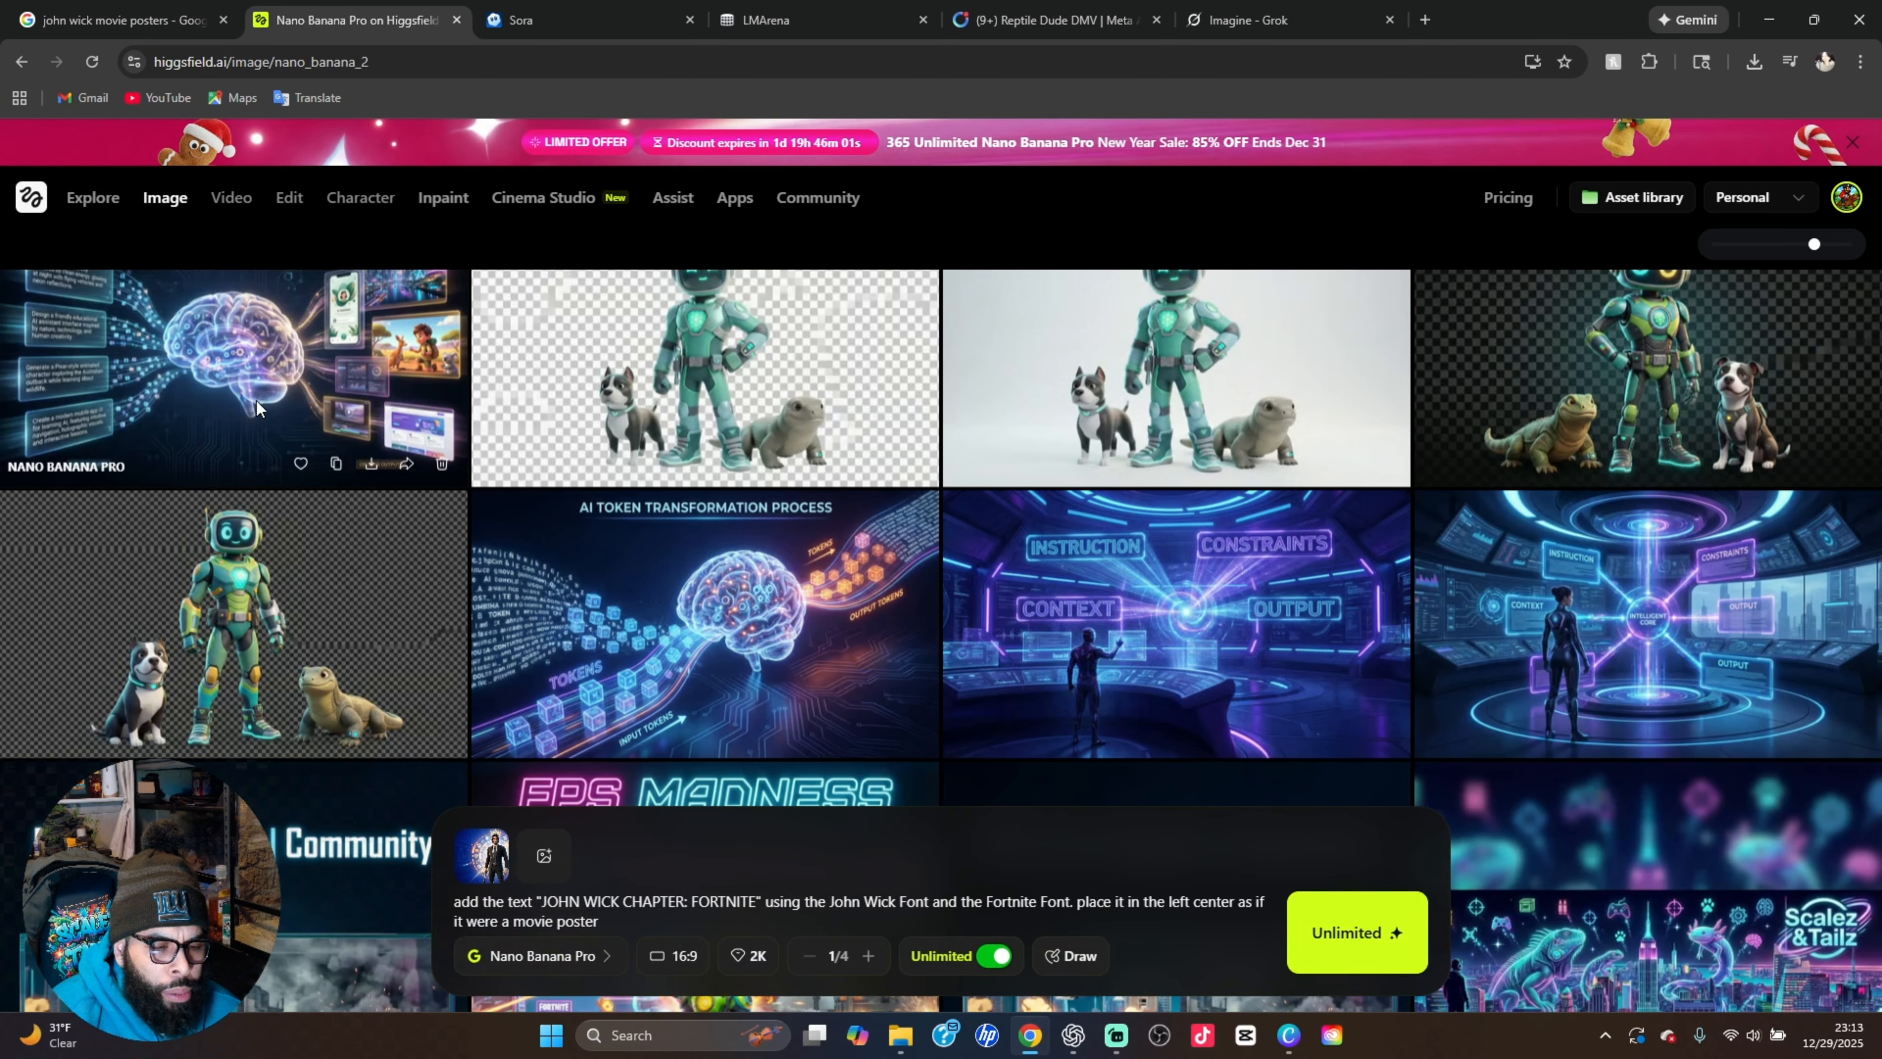
# View the glowing brain illustration that turns input prompts into created outputs, and return to the image history
pyautogui.scroll(1, 253, 396)
pyautogui.click(277, 475)
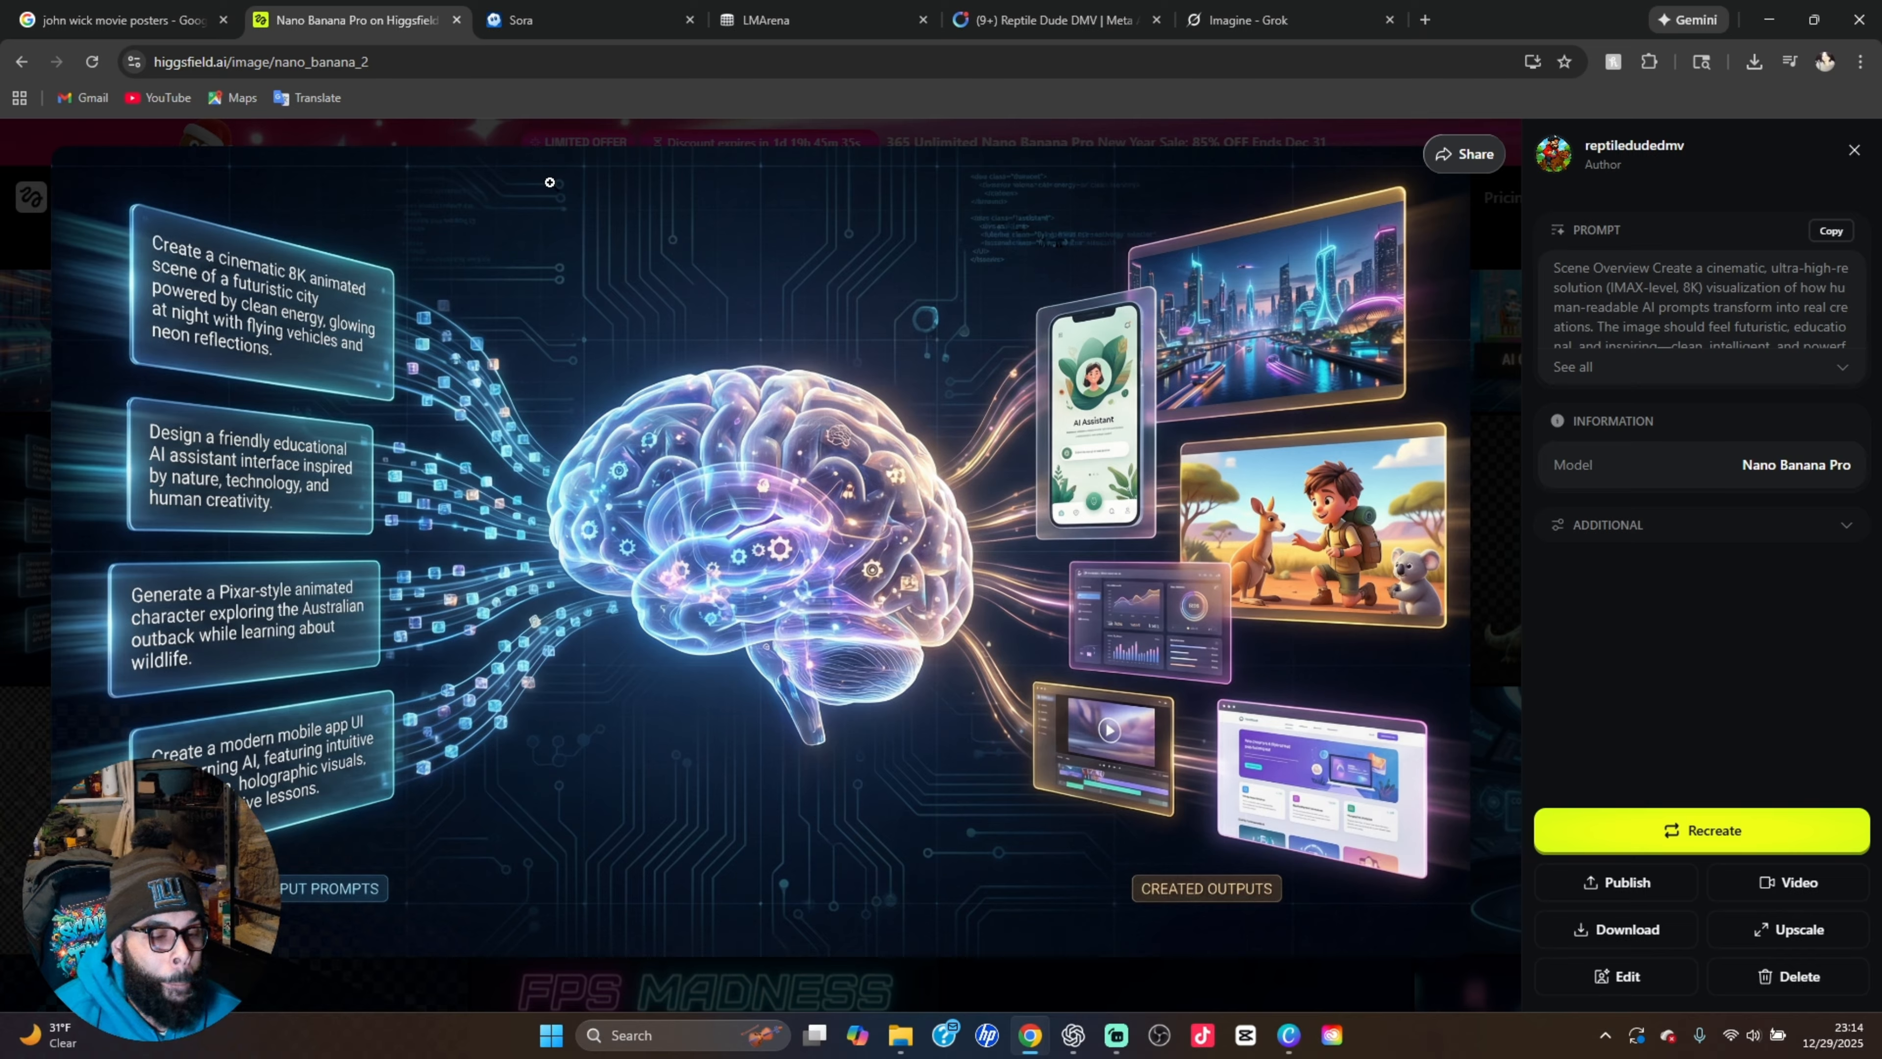
pyautogui.click(1499, 373)
# Return to the newest generations and view the "JOHN WICK CHAPTER: FORTNITE" thumbnail enlarged with its prompt
pyautogui.scroll(3, 207, 697)
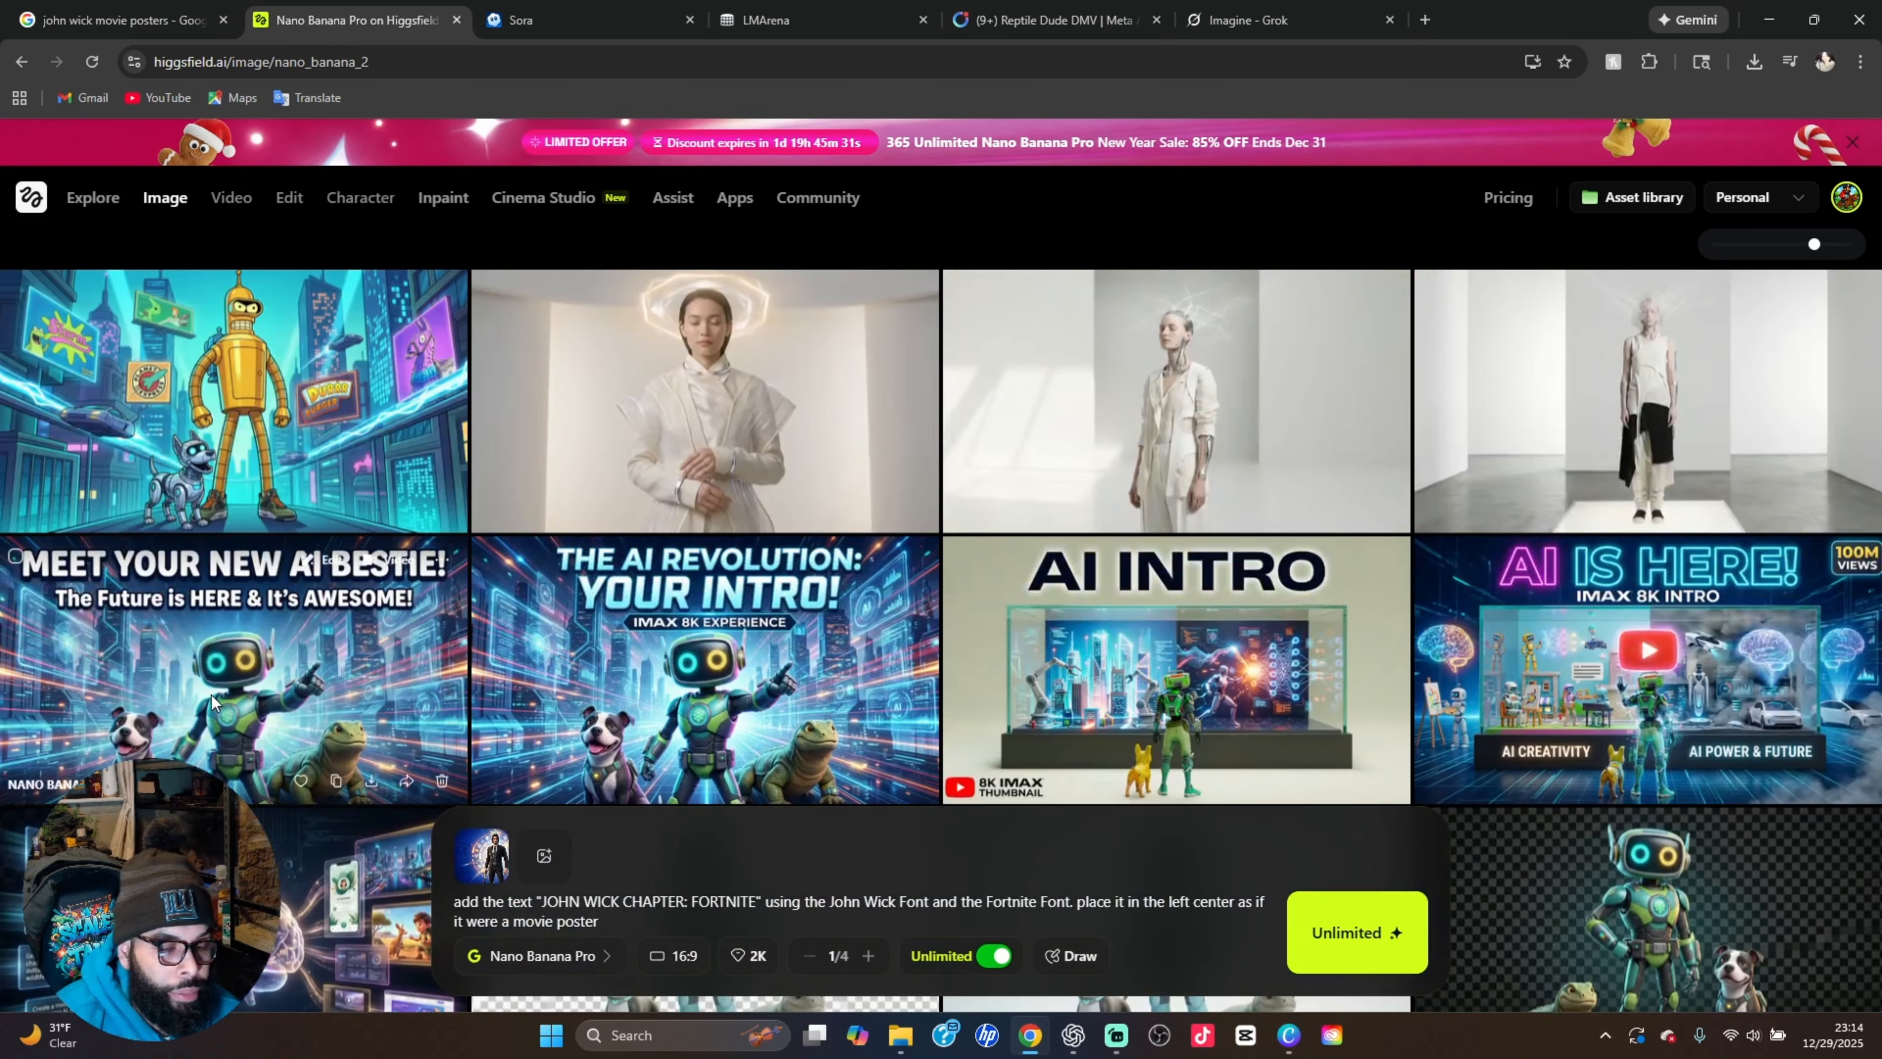
pyautogui.scroll(10, 211, 694)
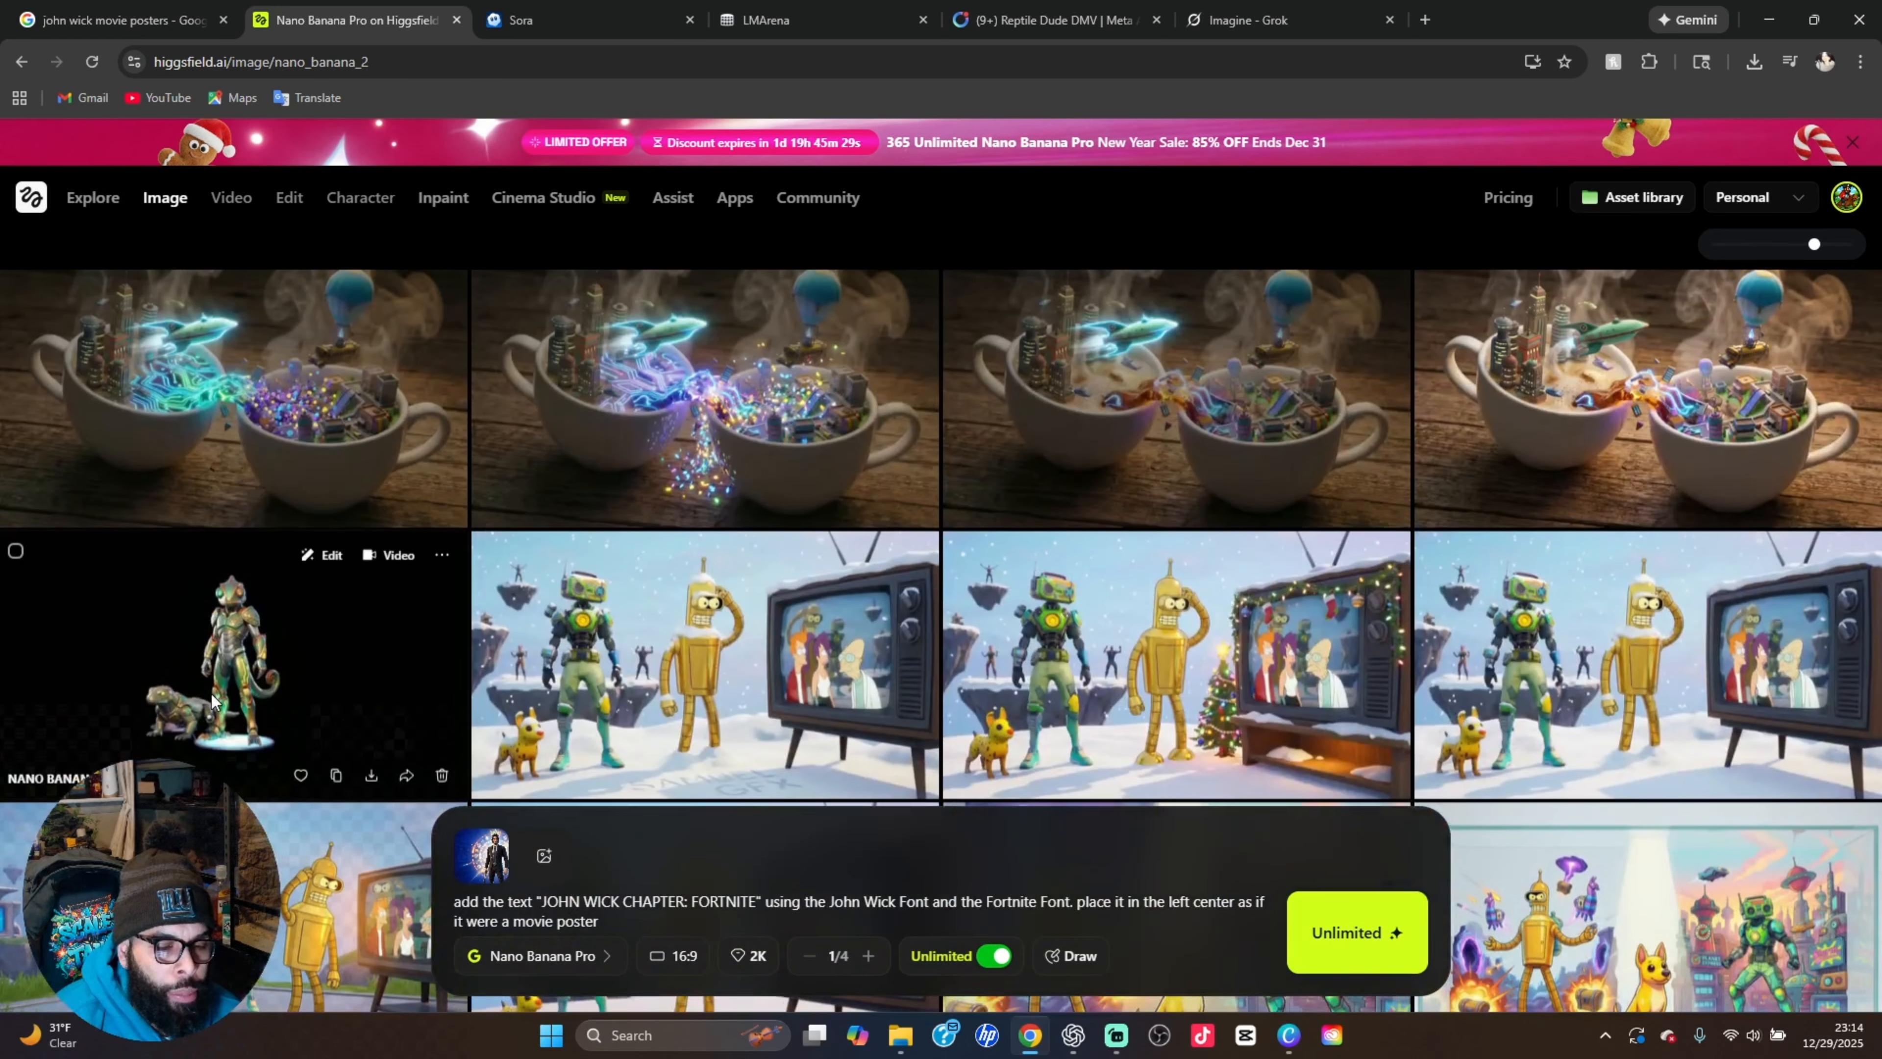
pyautogui.scroll(15, 212, 695)
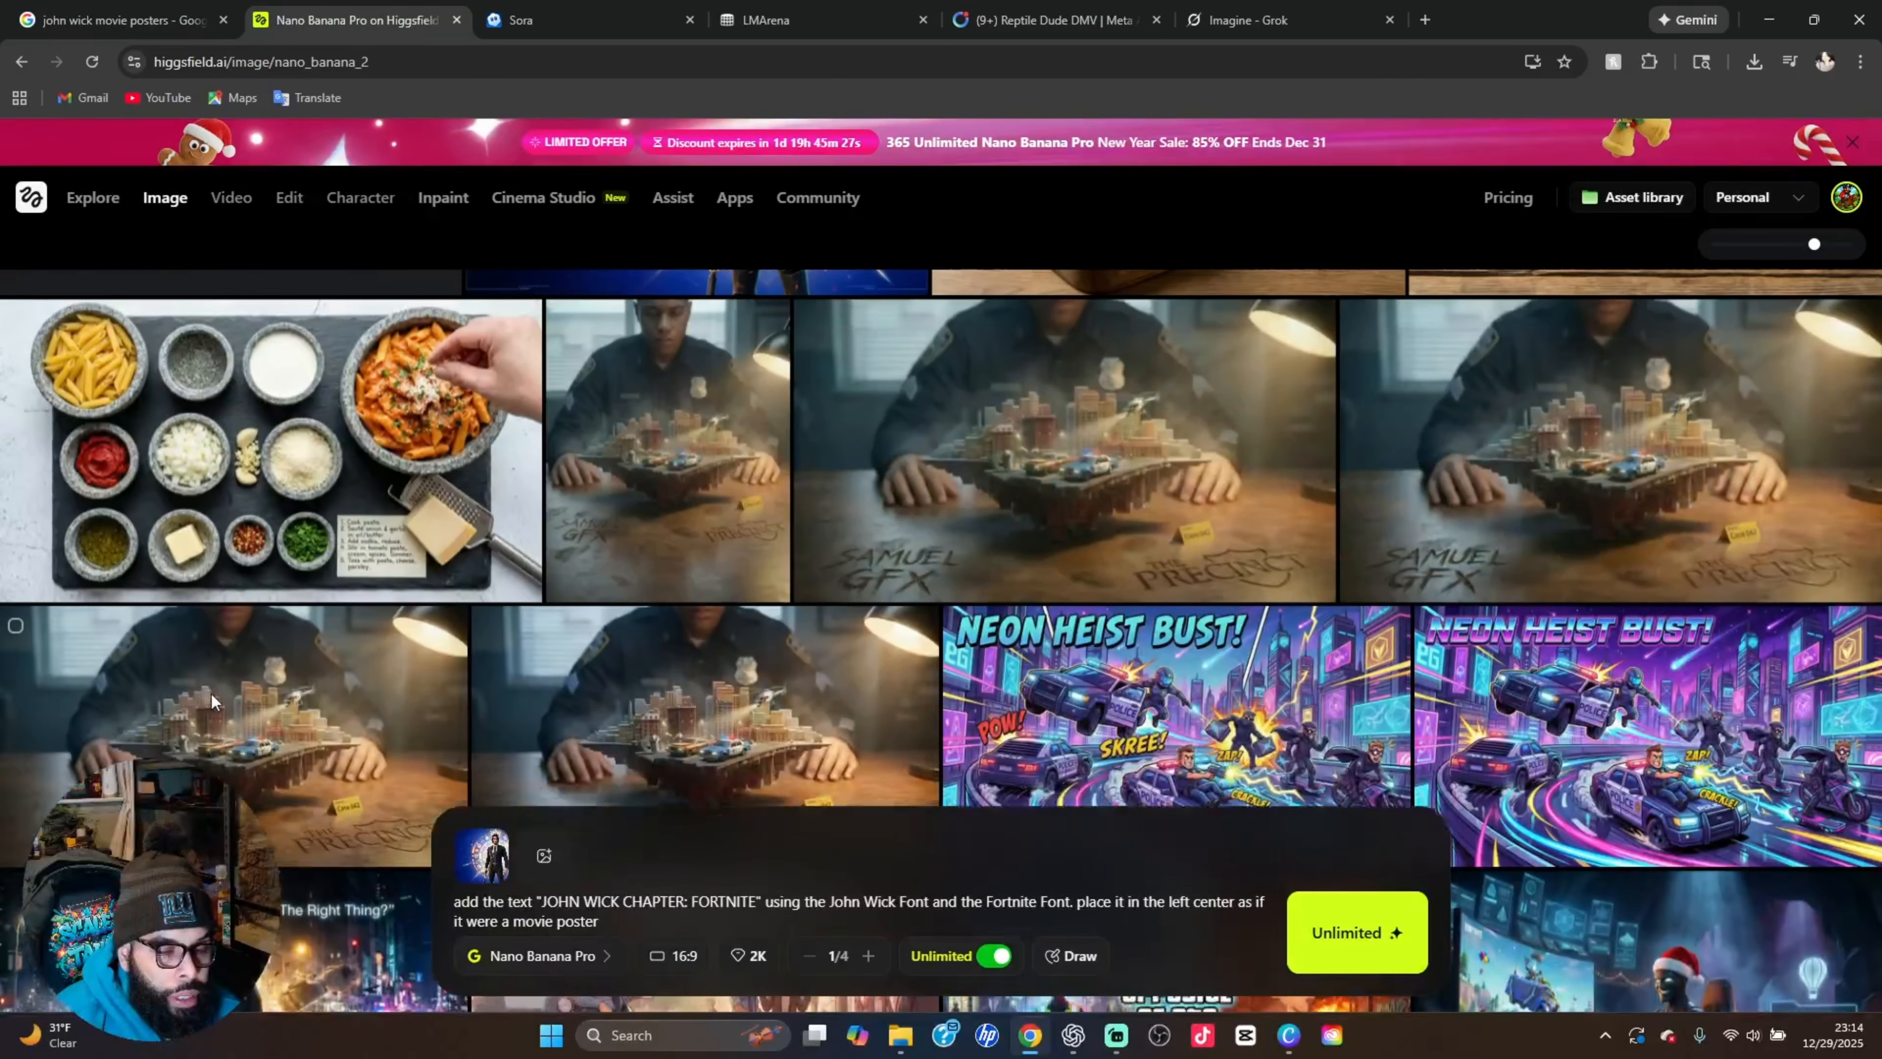
pyautogui.scroll(3, 212, 694)
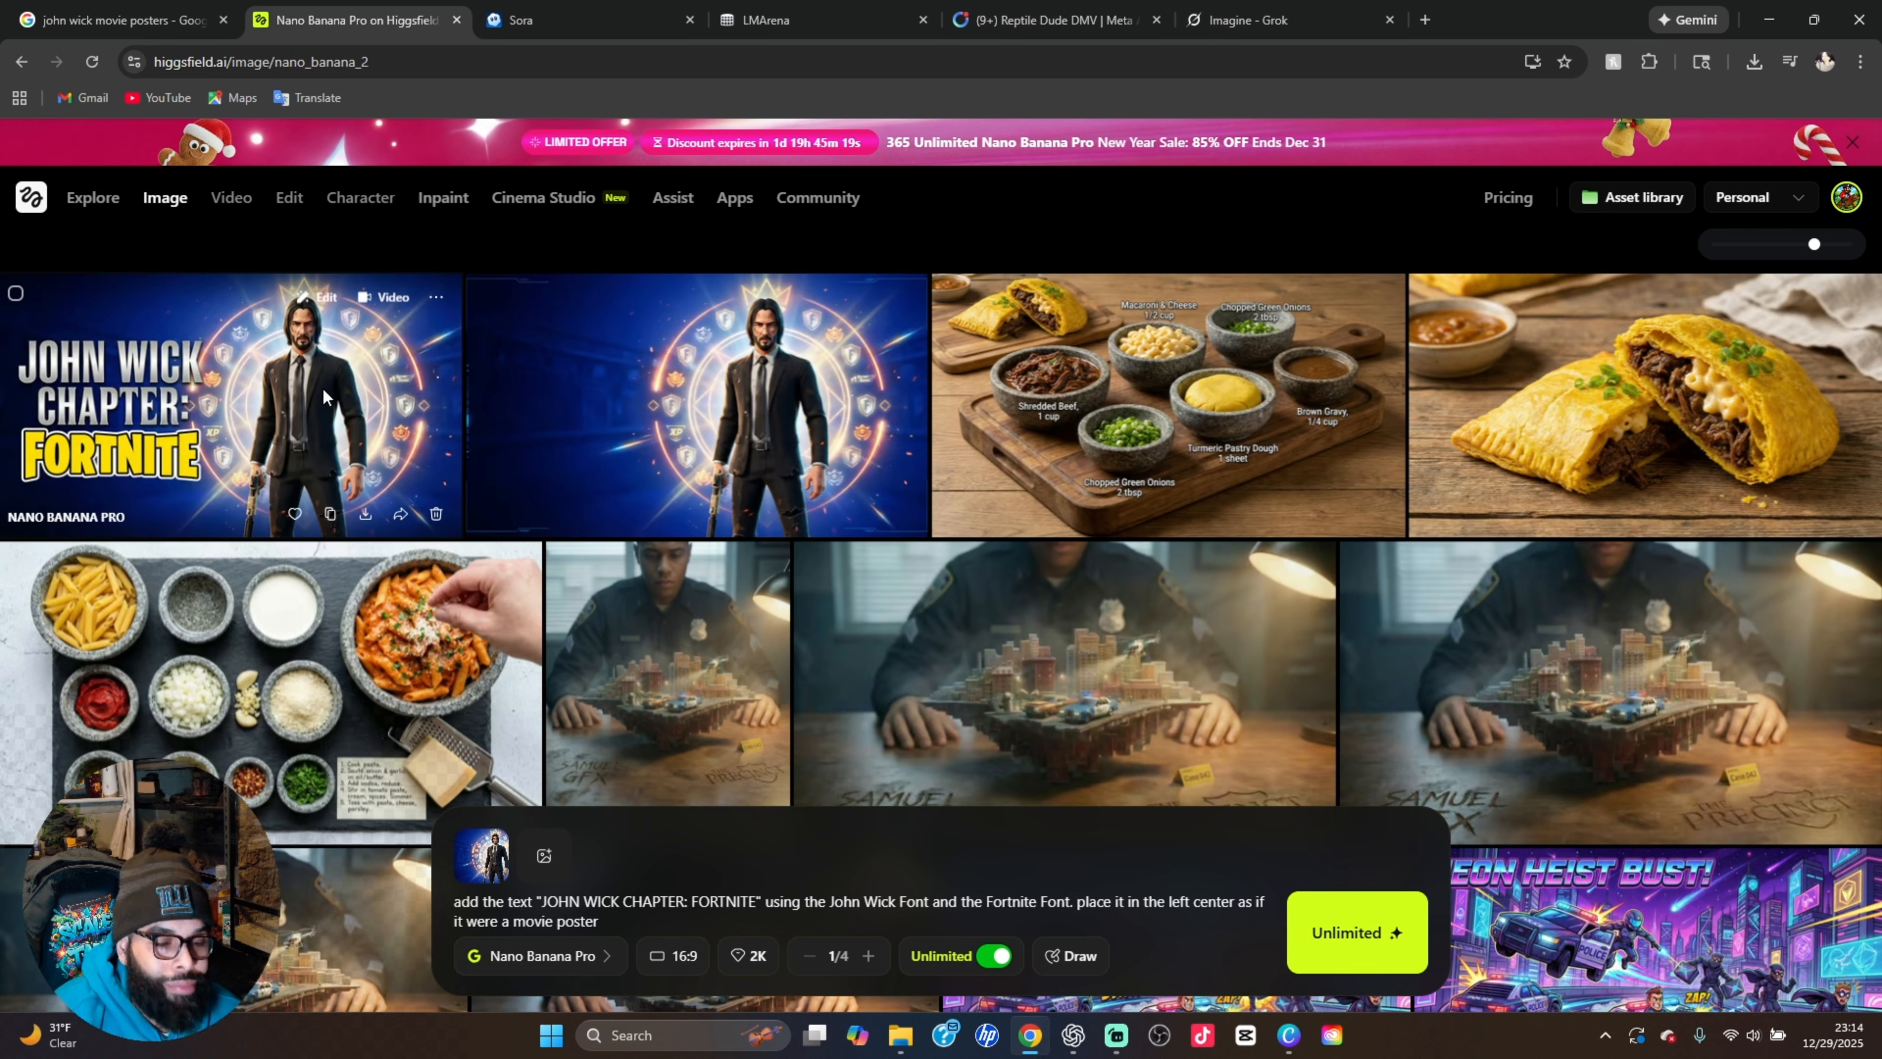
pyautogui.click(288, 408)
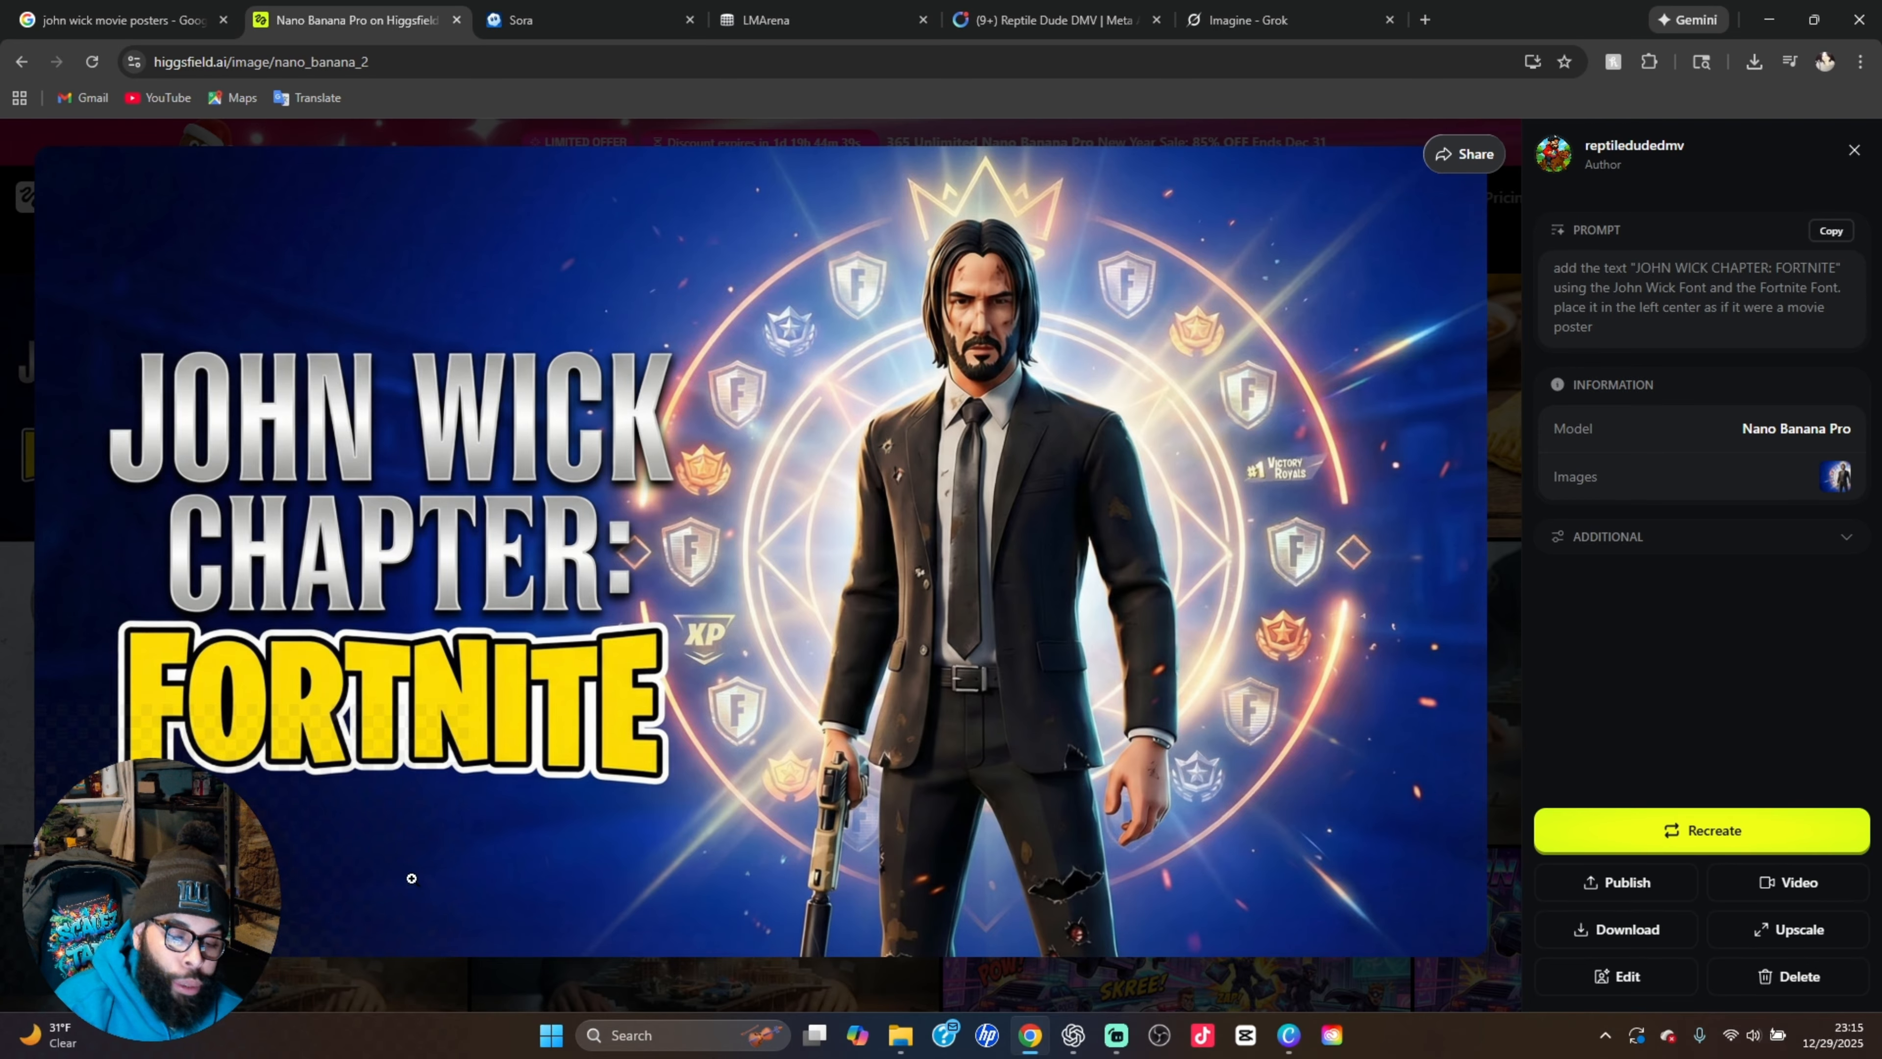
# Switch to Streamlabs Desktop
pyautogui.moveTo(1123, 1044)
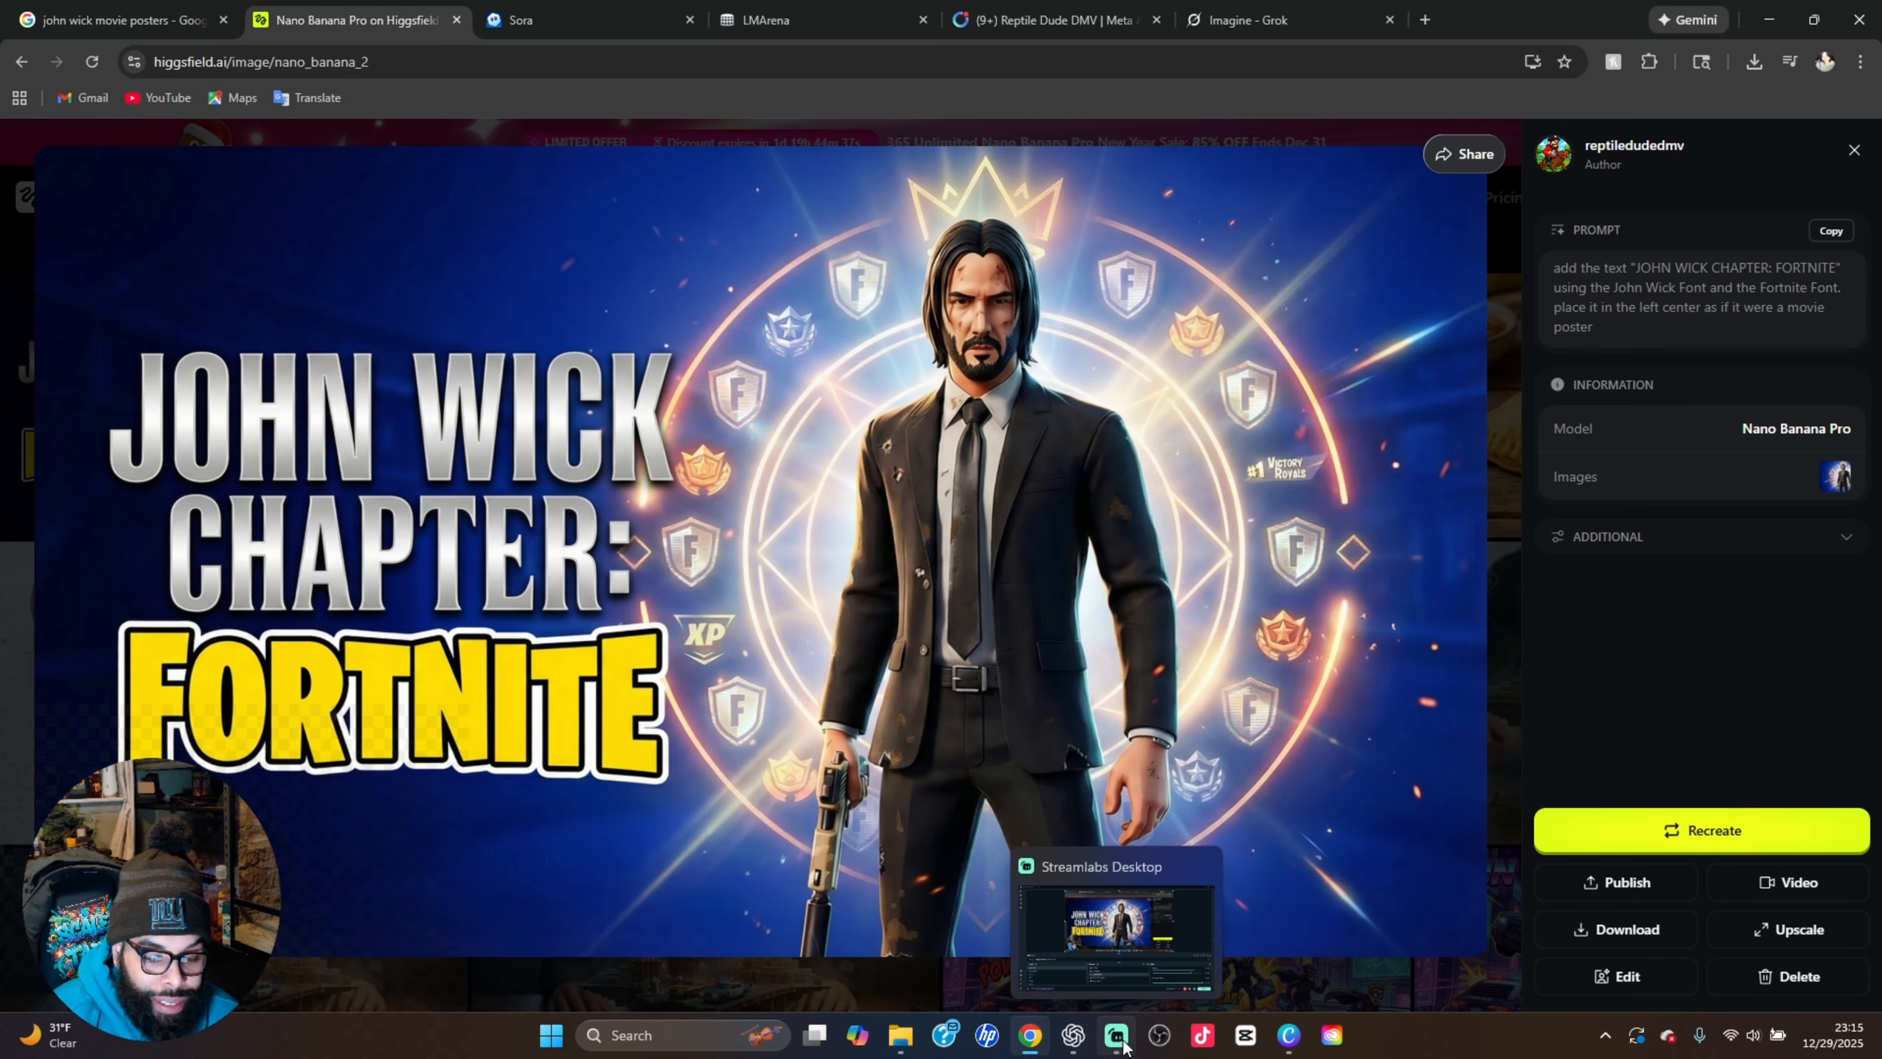
pyautogui.click(1117, 1038)
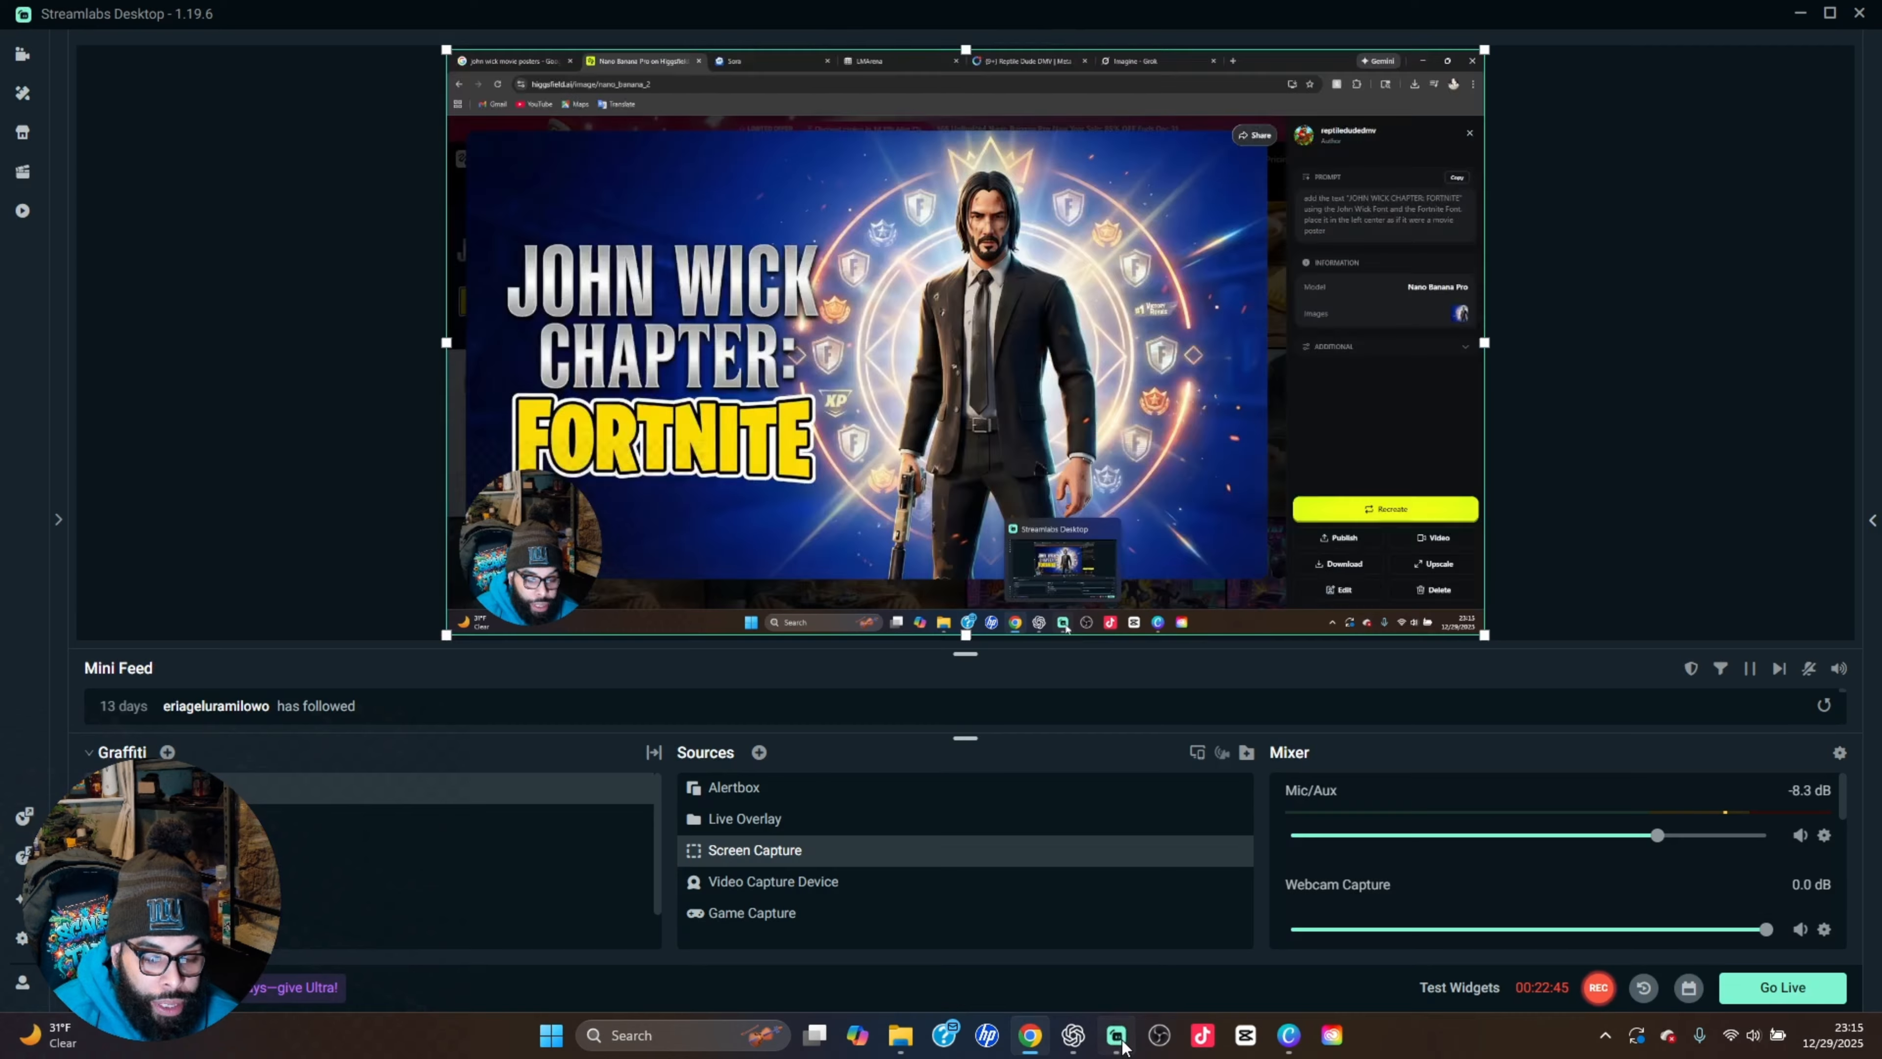